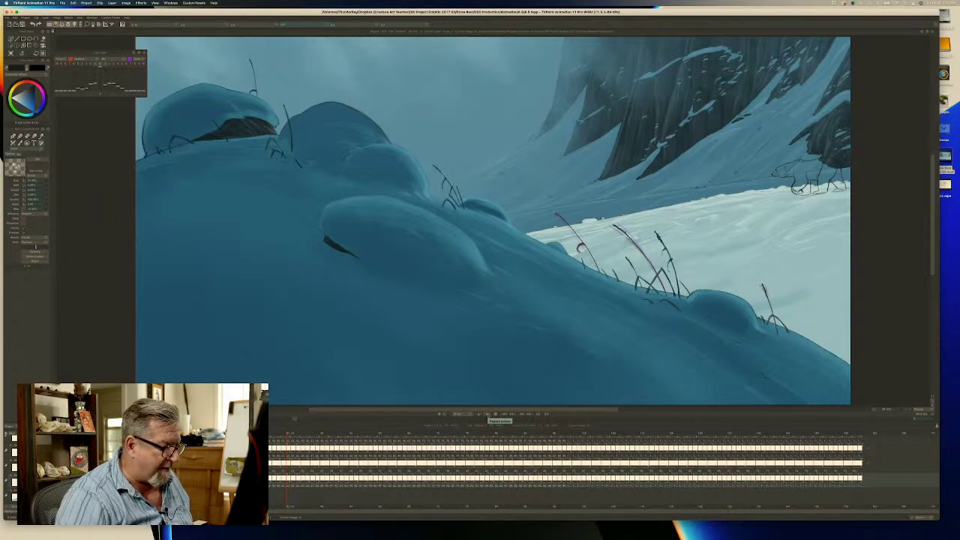
Play back the snowy slope, standing polar bear and white fox hillside scenes to review their animation.
click(488, 415)
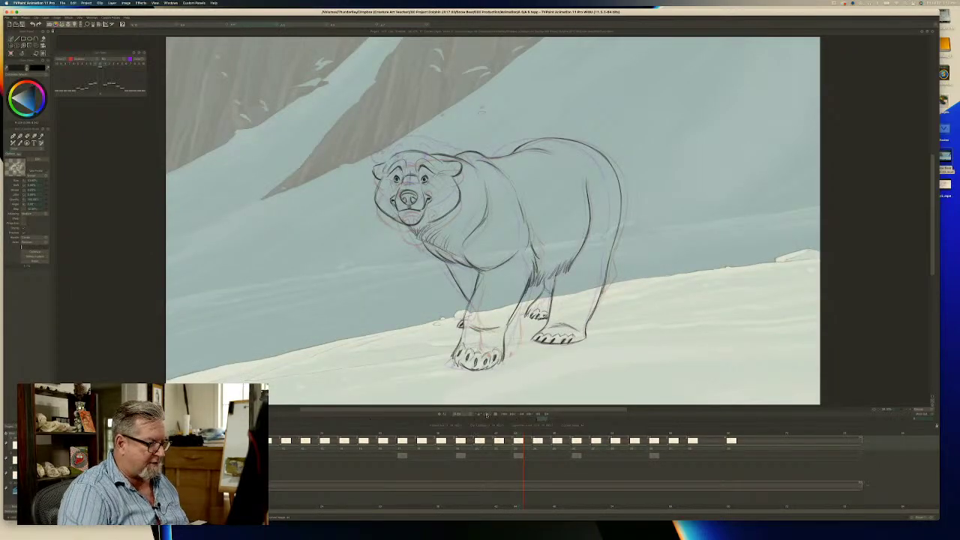
click(487, 414)
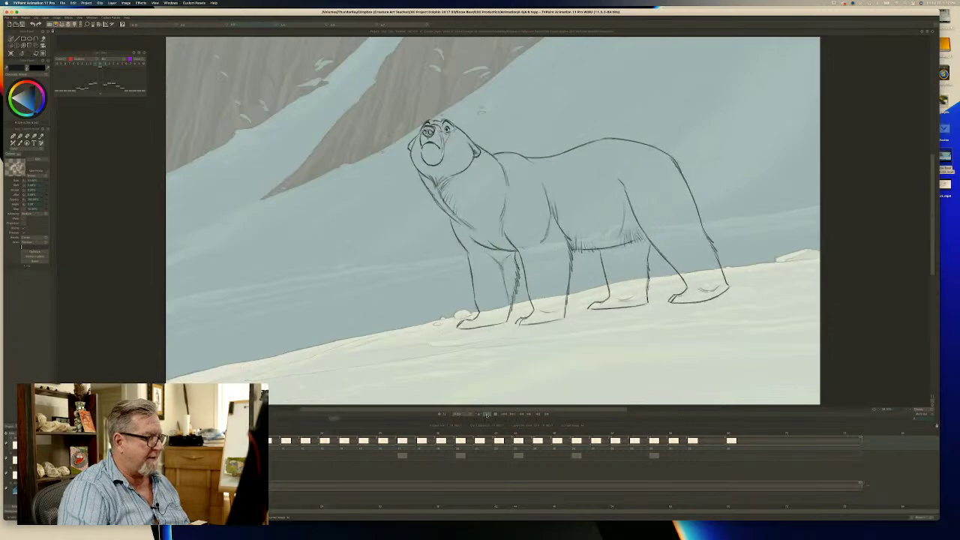
click(496, 414)
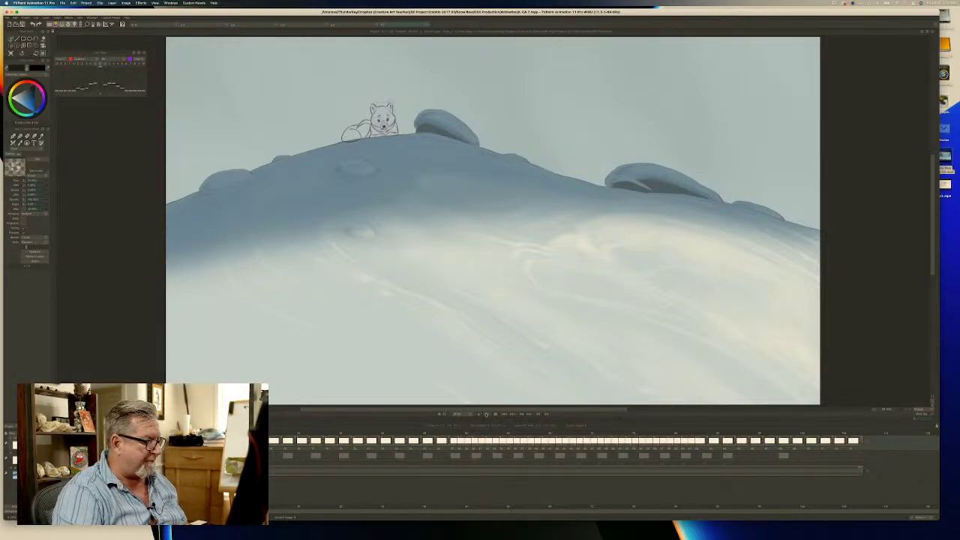
click(486, 414)
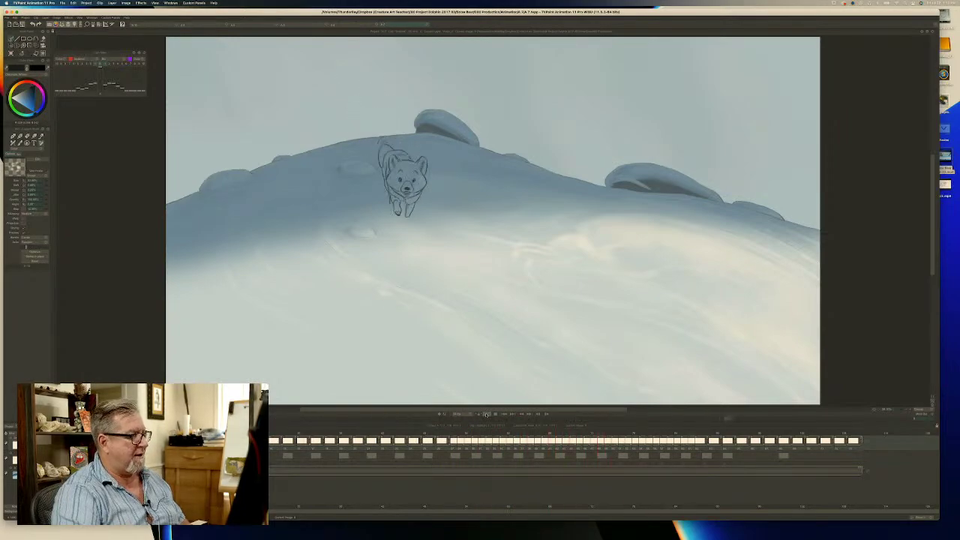
click(495, 415)
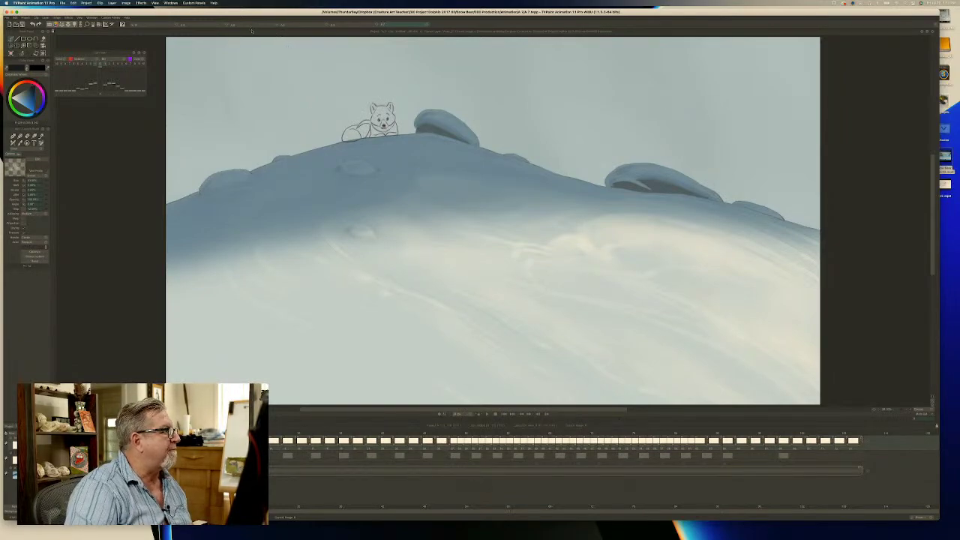
Switch to the bear close-up scene and the rough fox hillside scene and play back their animation.
click(201, 26)
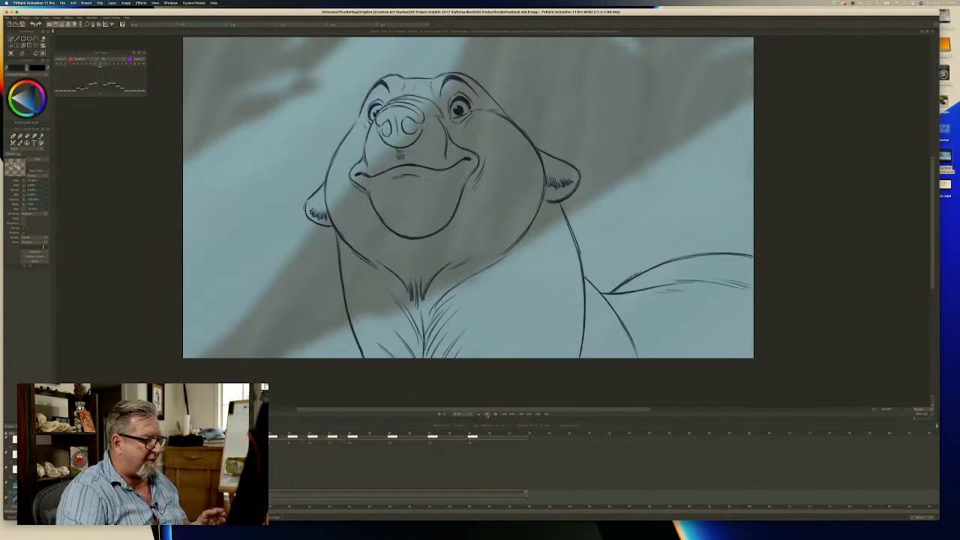
click(487, 414)
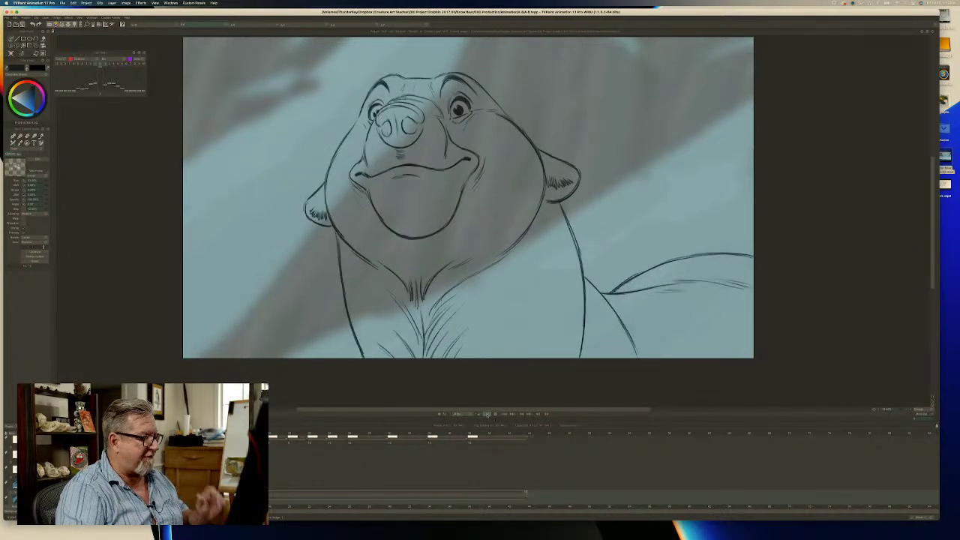
click(495, 415)
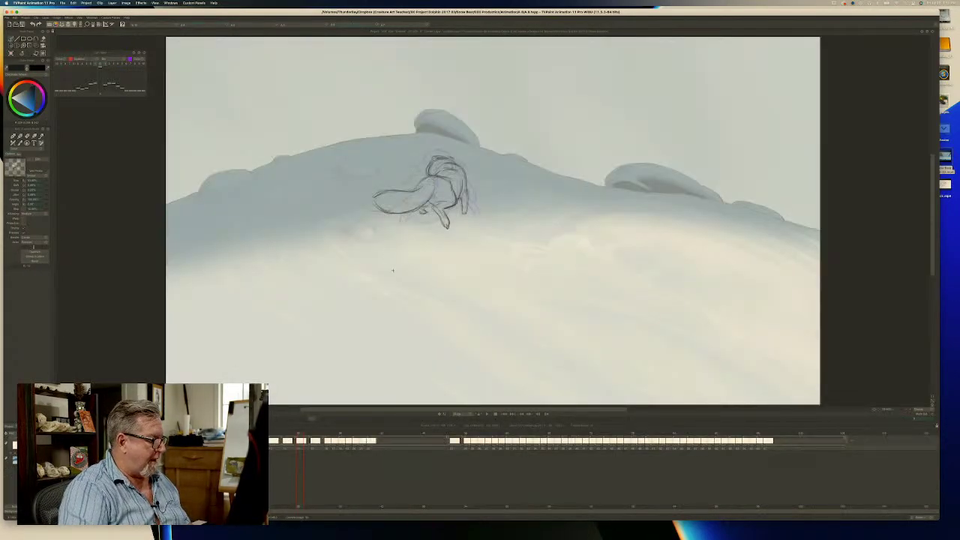
click(488, 414)
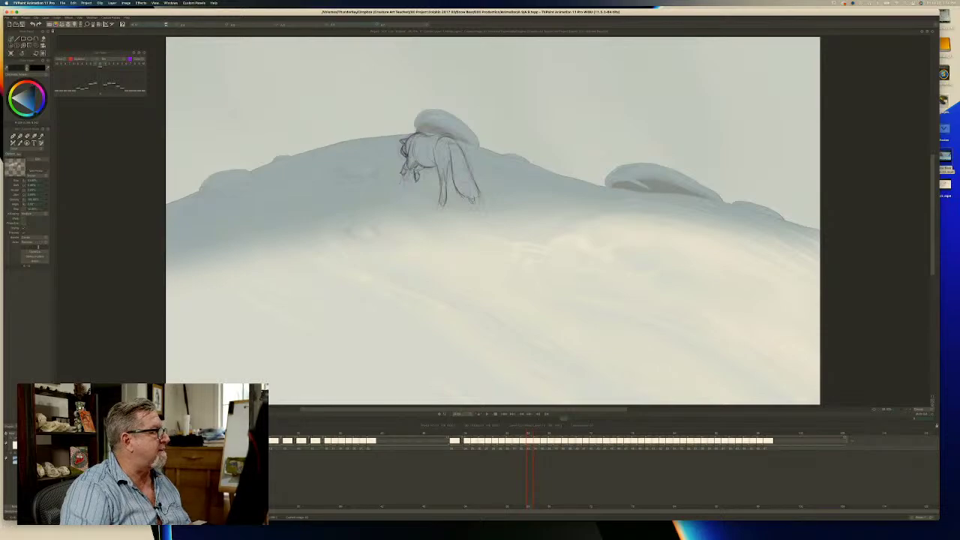
Switch to the other smiling bear close-up and flip between its faint sketch and the neighbouring clean drawing to compare the poses.
click(164, 26)
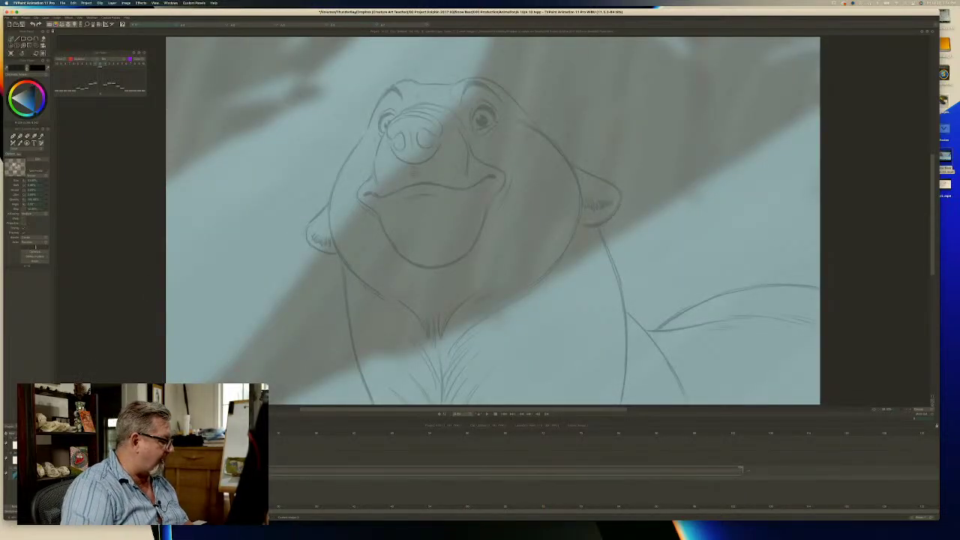
key(Right)
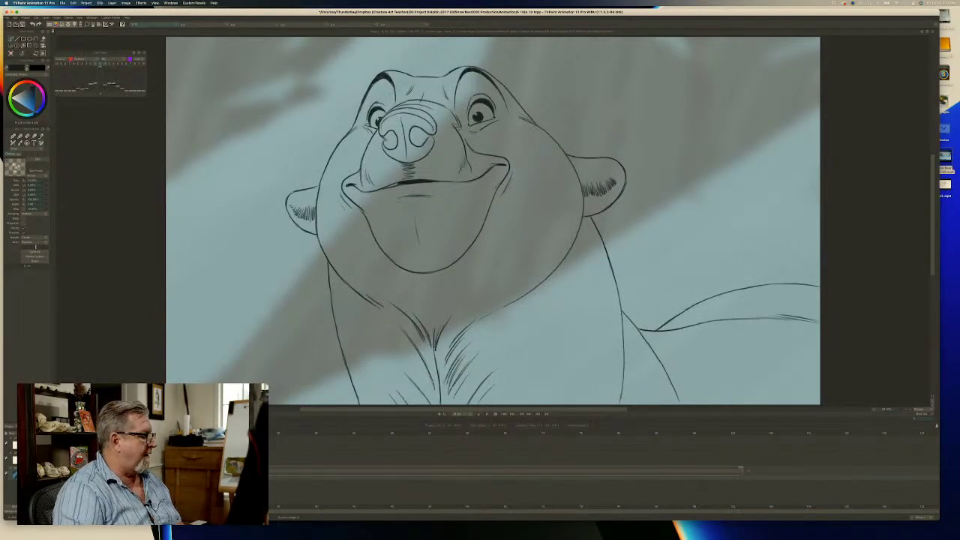
key(Left)
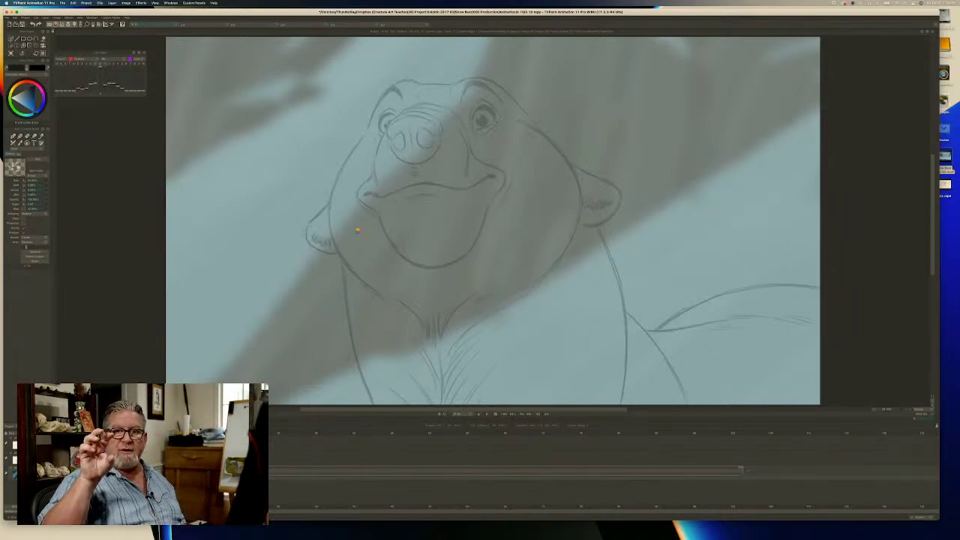
key(Right)
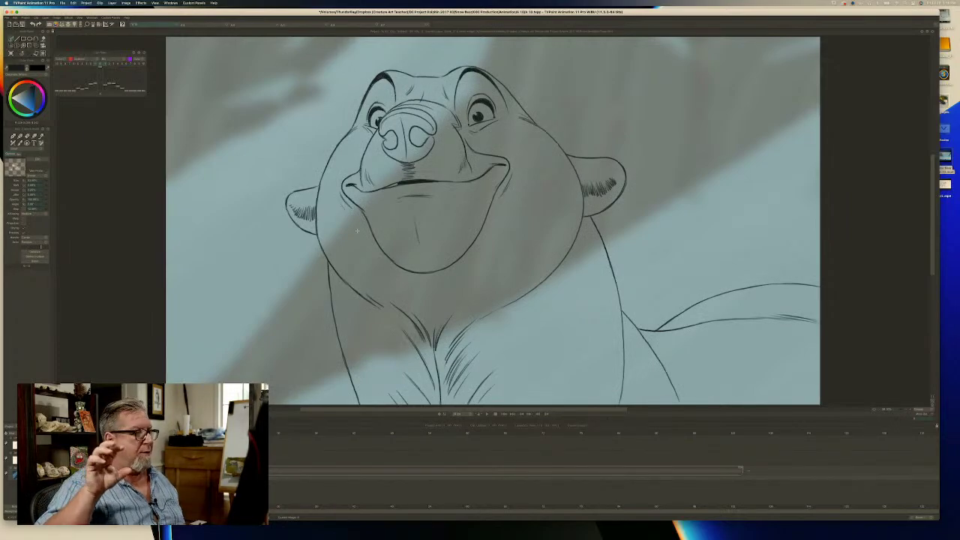
key(Left)
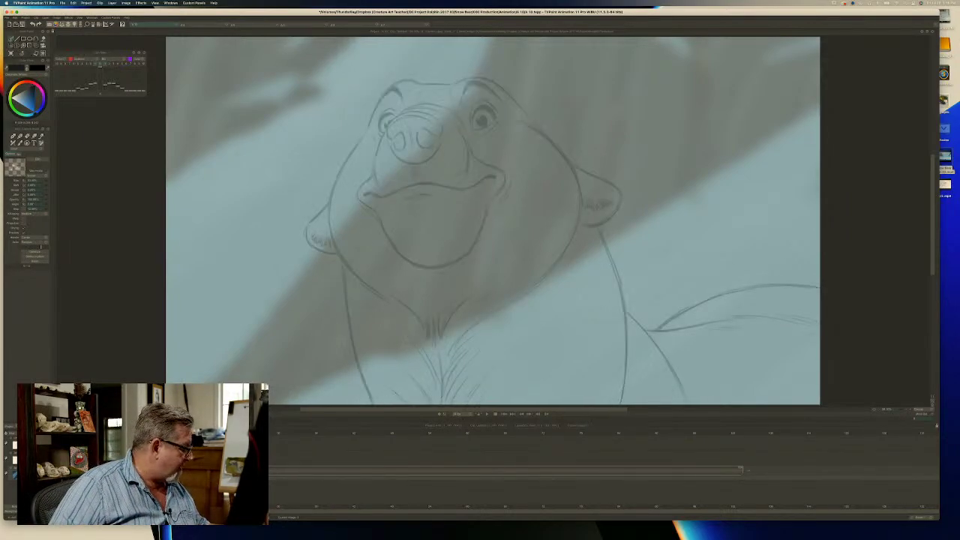
key(Left)
key(Right)
key(Left)
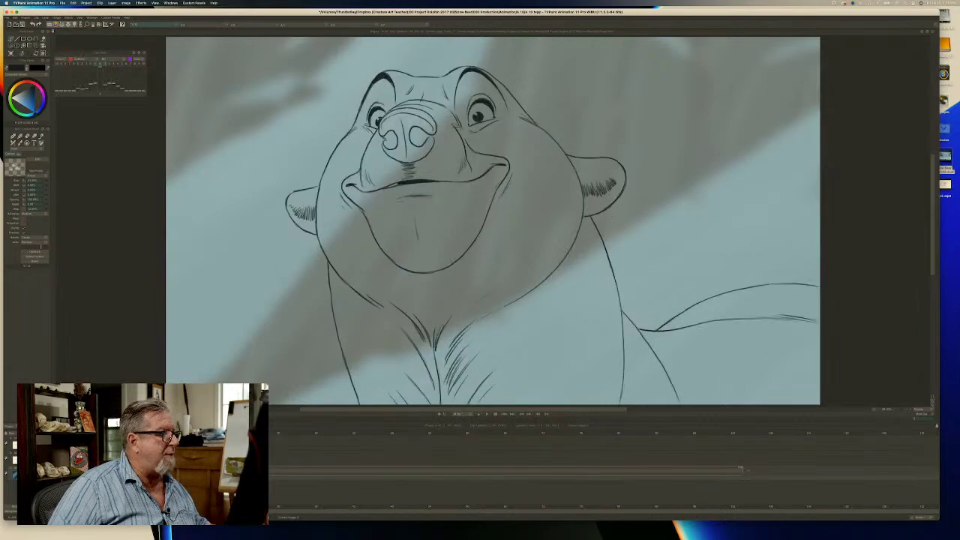
key(Left)
key(Right)
key(Left)
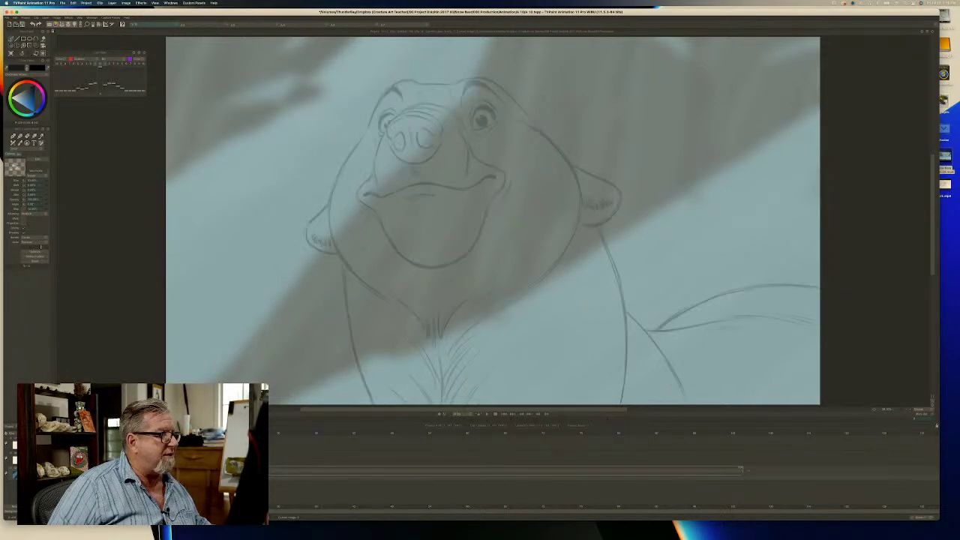
key(Right)
key(Left)
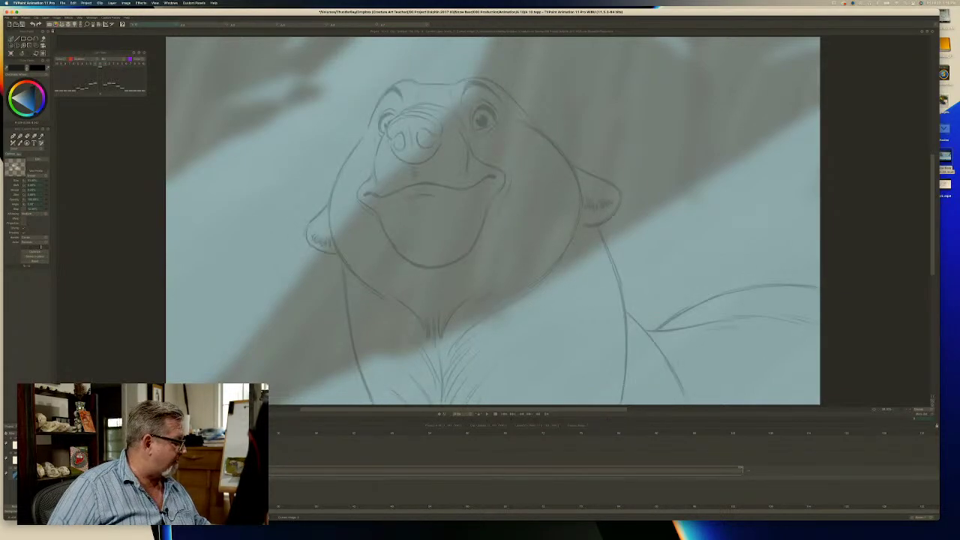
key(Right)
key(Left)
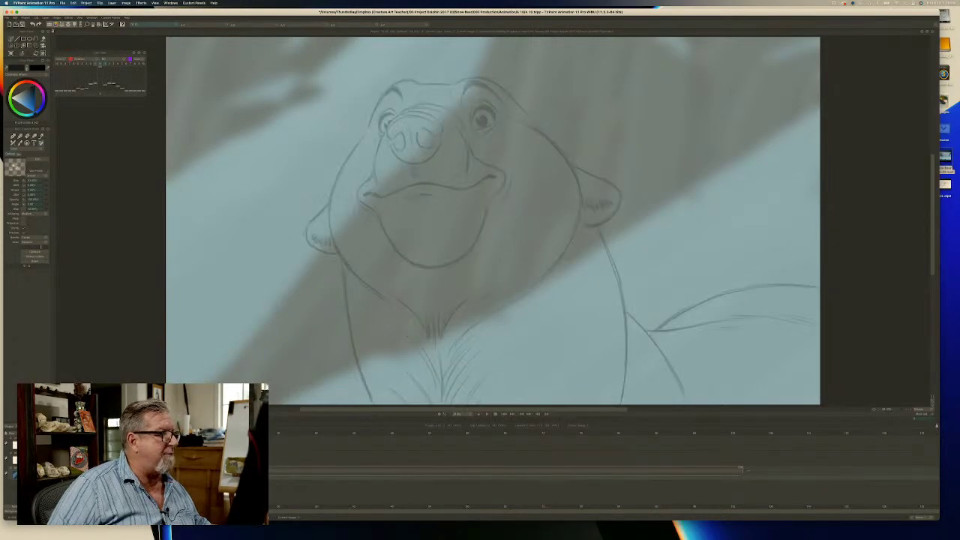
key(Right)
key(Left)
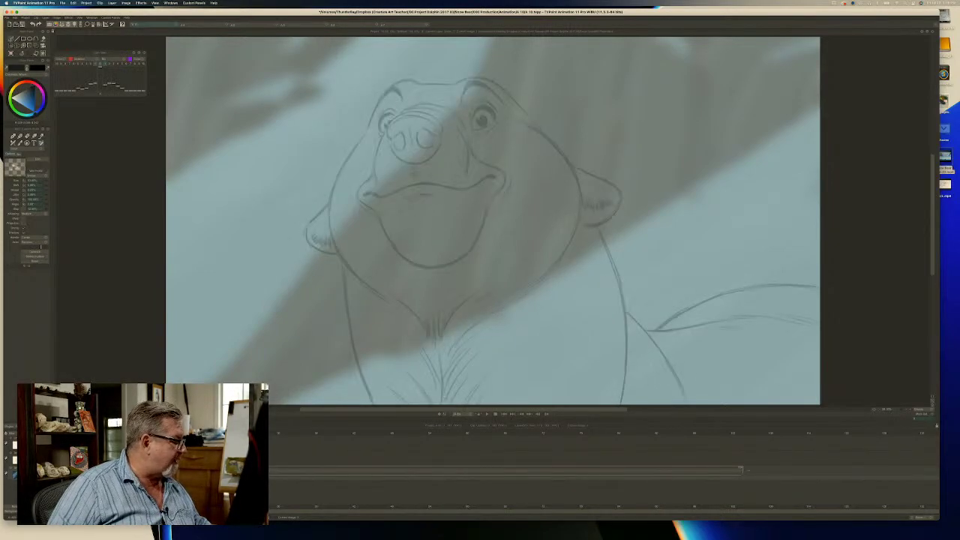
key(Right)
key(Left)
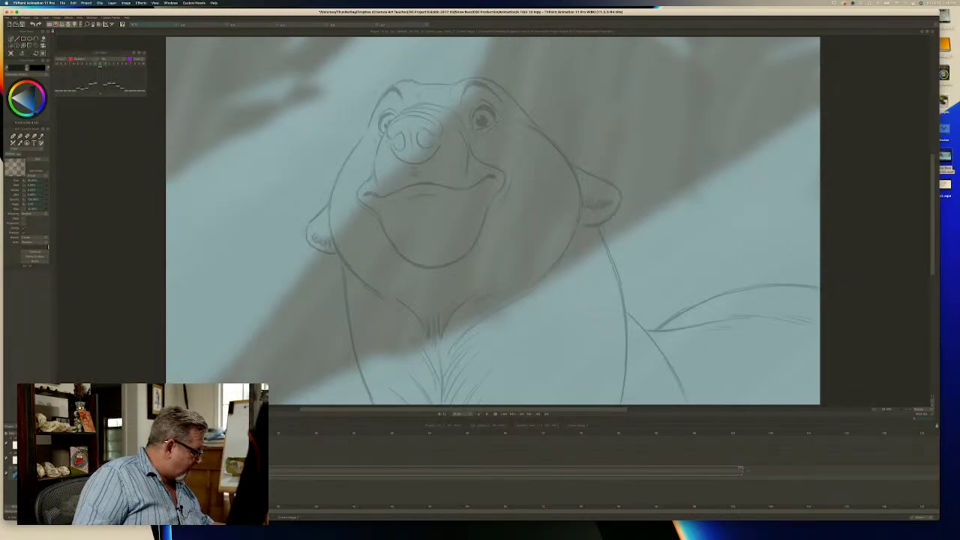
On the layer above the faint sketch, trace the bear's cheek outline beside the ear and the upper curve of the nose in dark lines.
key(Up)
key(Up)
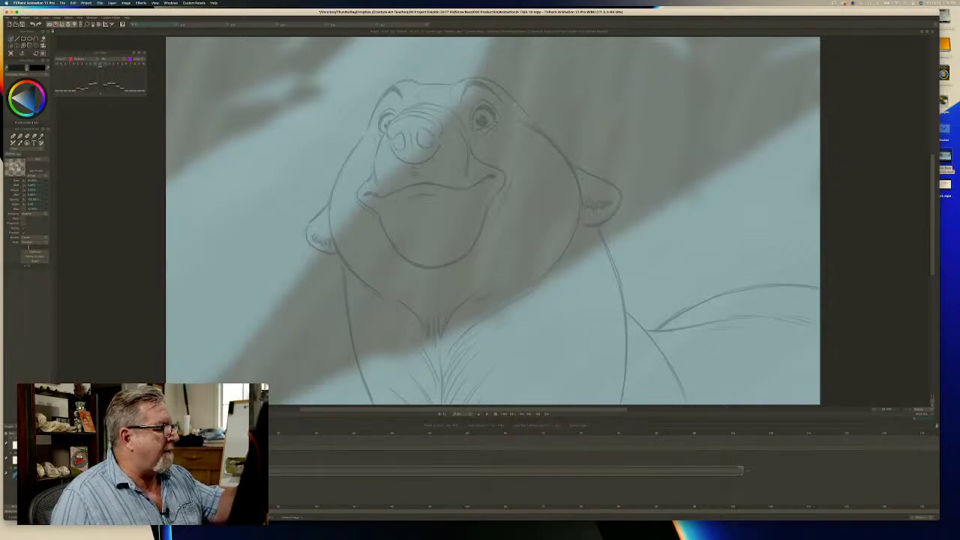
mouse_move(520, 109)
mouse_down()
mouse_move(571, 168)
mouse_move(582, 199)
mouse_move(544, 276)
mouse_up()
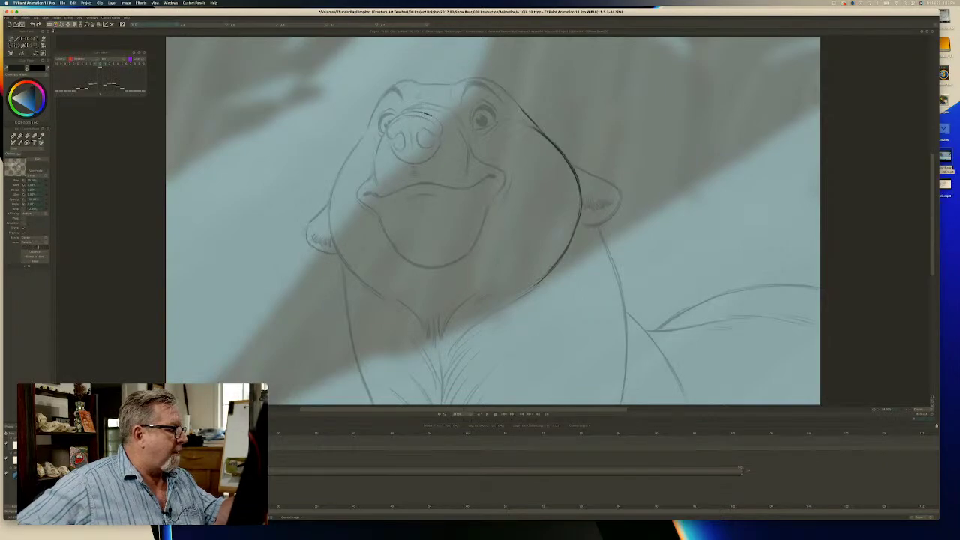
drag(413, 115, 425, 113)
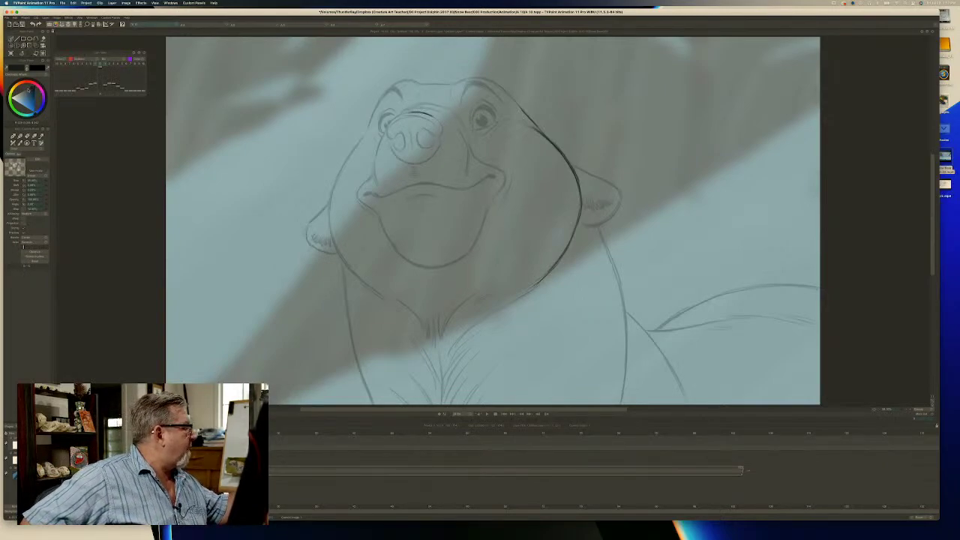
drag(29, 90, 31, 90)
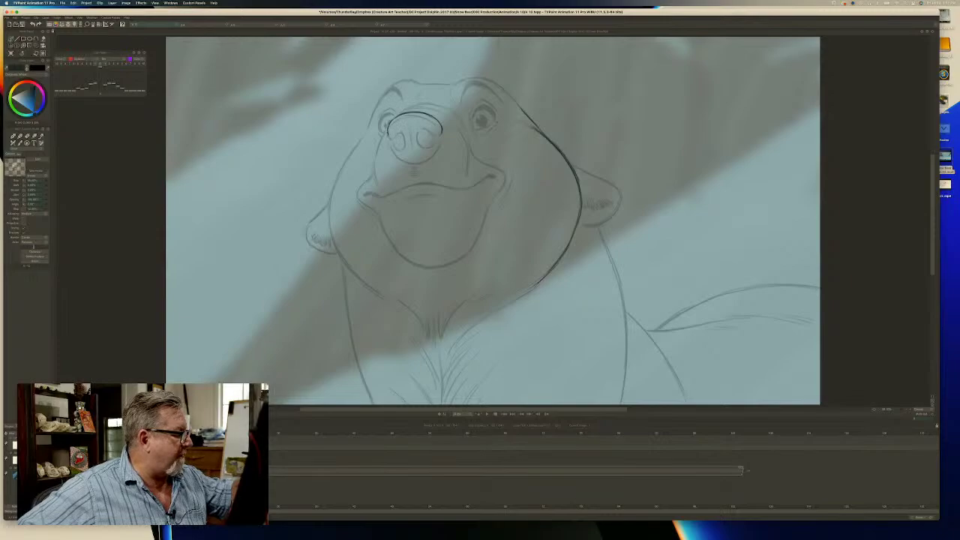
Flip between the drawing in progress and the neighbouring clean bear drawing to check the cheek and upper nose lines.
key(Right)
key(Left)
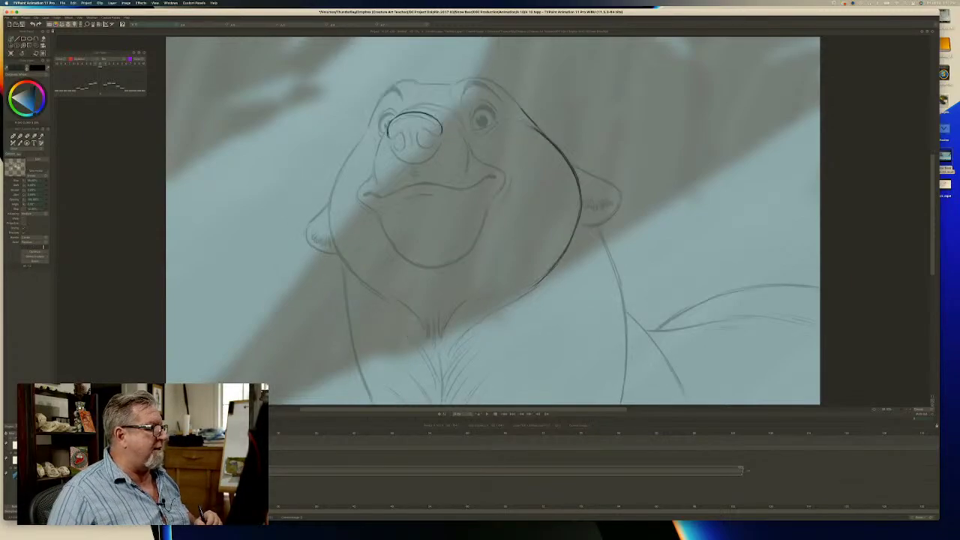
key(Right)
key(Left)
key(Right)
key(Left)
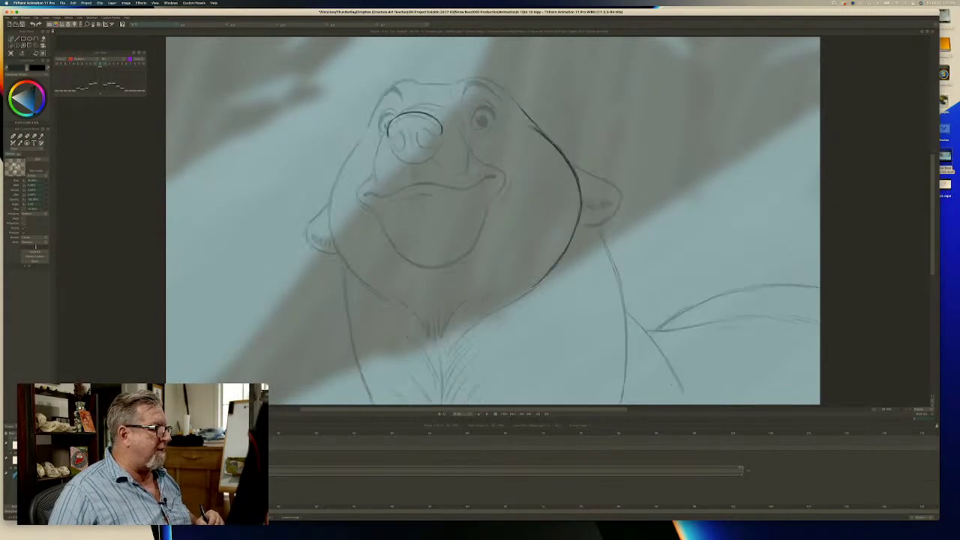
key(Right)
key(Left)
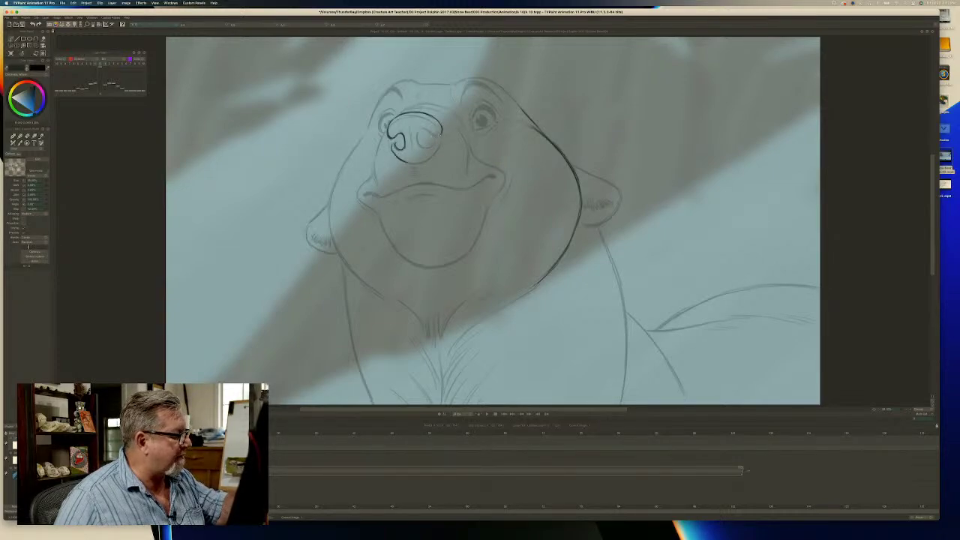
Trace the rest of the bear's nose with its nostril, centre crease and the inner line along its top, comparing with the neighbouring drawing.
mouse_move(422, 129)
mouse_down()
mouse_move(432, 137)
mouse_move(423, 148)
mouse_up()
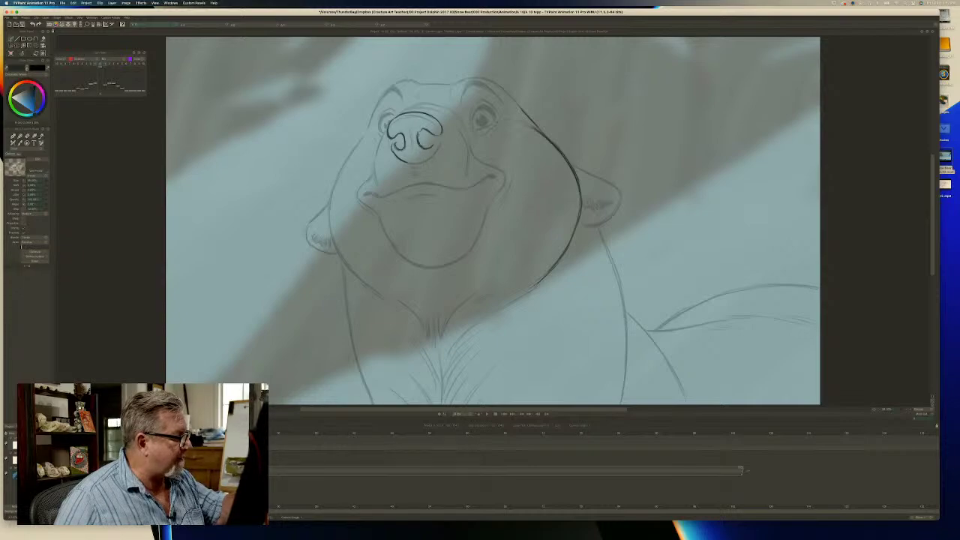
mouse_move(411, 126)
mouse_down()
mouse_move(410, 150)
mouse_move(436, 150)
mouse_up()
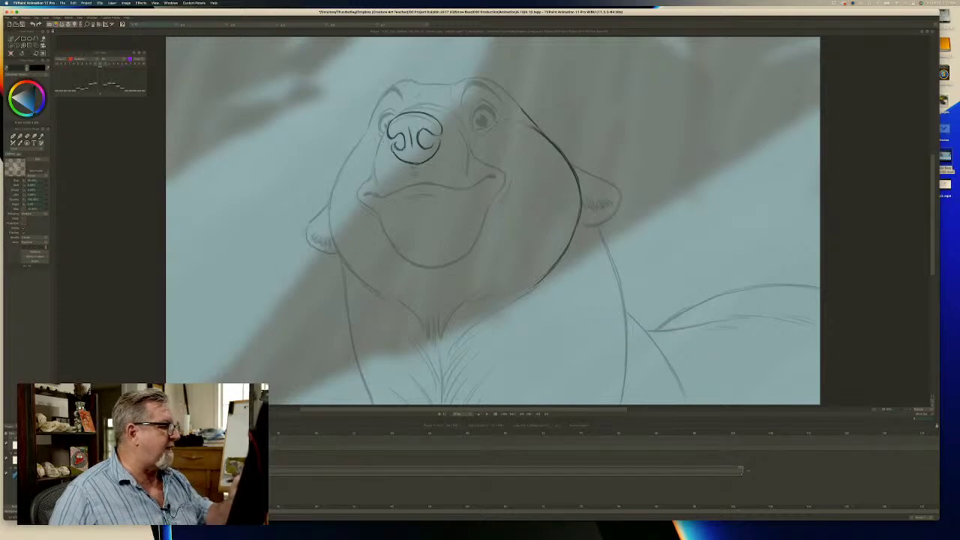
key(Left)
key(Right)
key(Right)
key(Left)
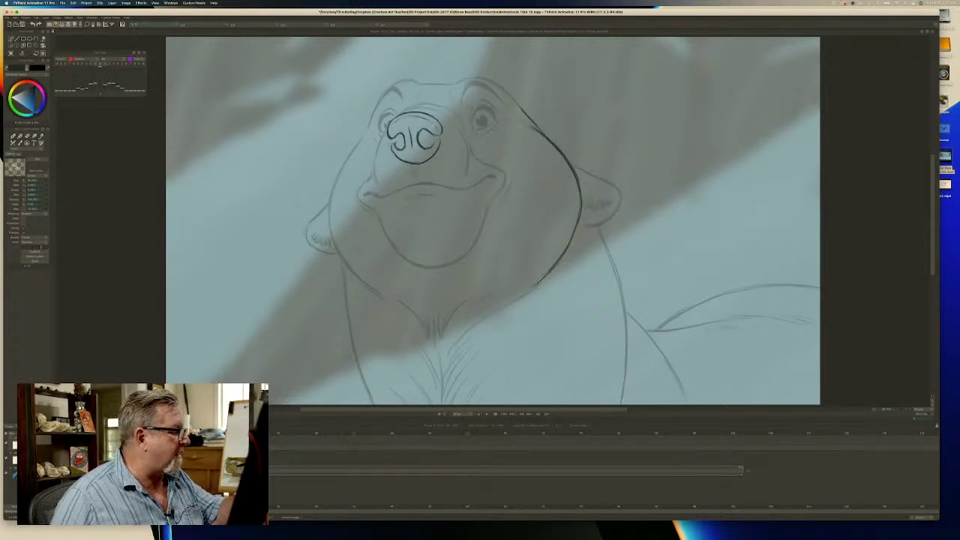
drag(405, 117, 432, 124)
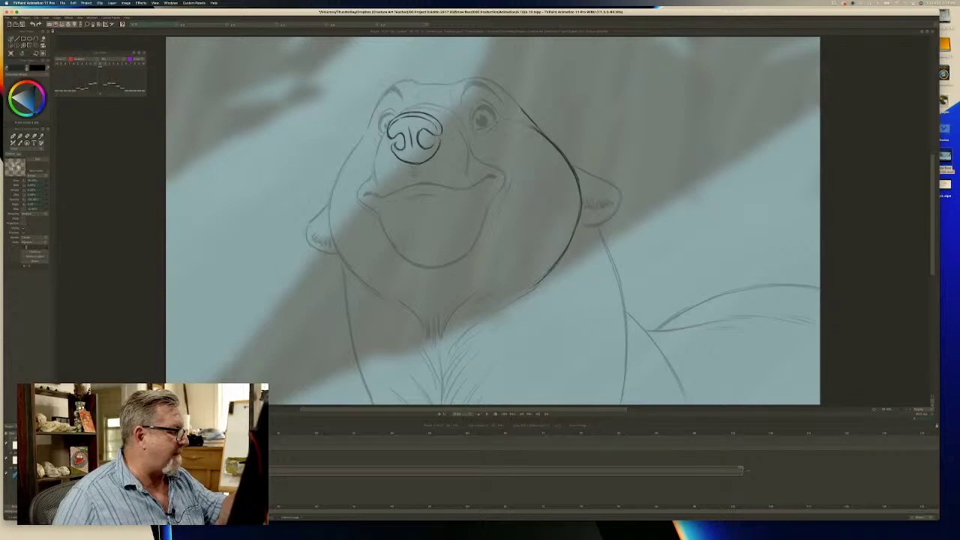
Flip between the traced drawing and the neighbouring clean bear drawing to compare the finished nose details.
key(Left)
key(Right)
key(Left)
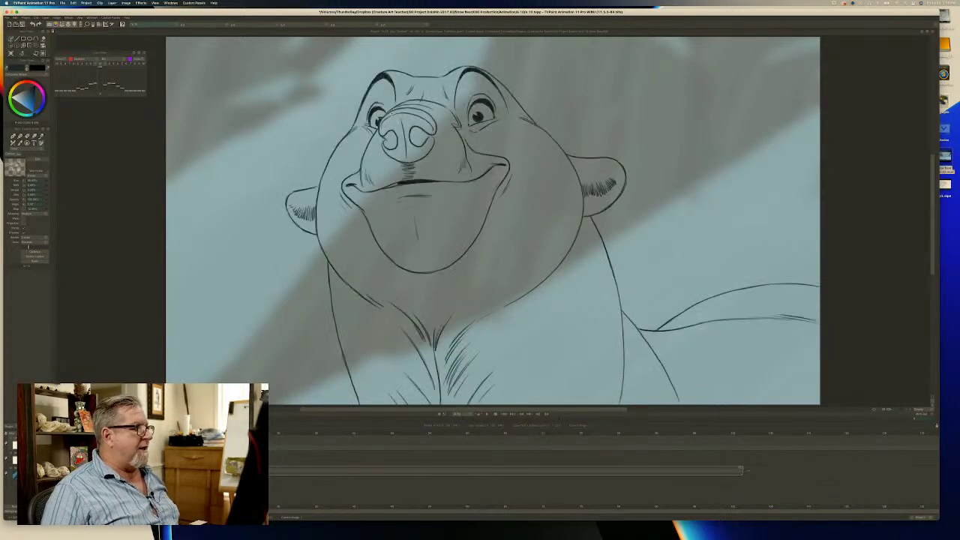
key(Right)
key(Right)
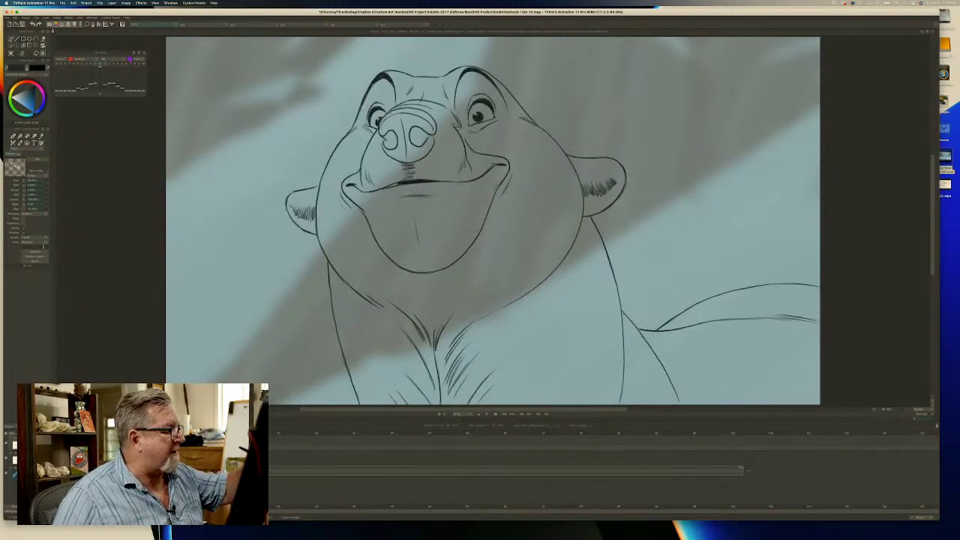
key(Left)
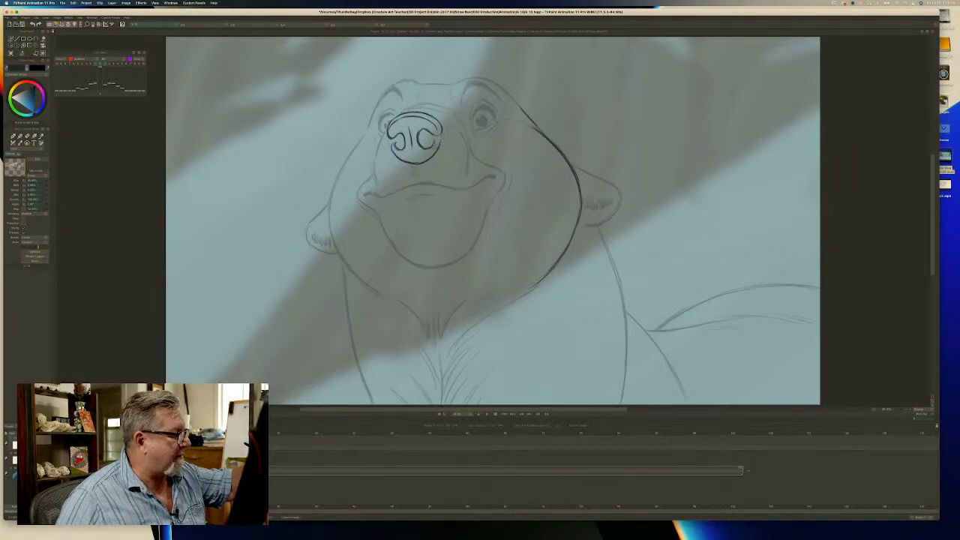
key(Right)
key(Left)
key(Right)
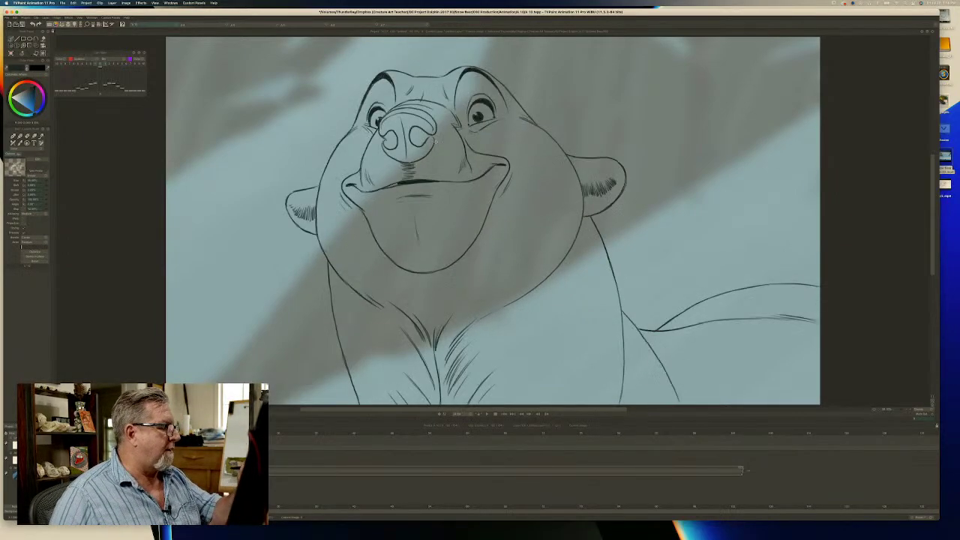
Trace the bear's fully visible eye over the faint sketch, with its lid outline, iris and dark pupil.
key(Left)
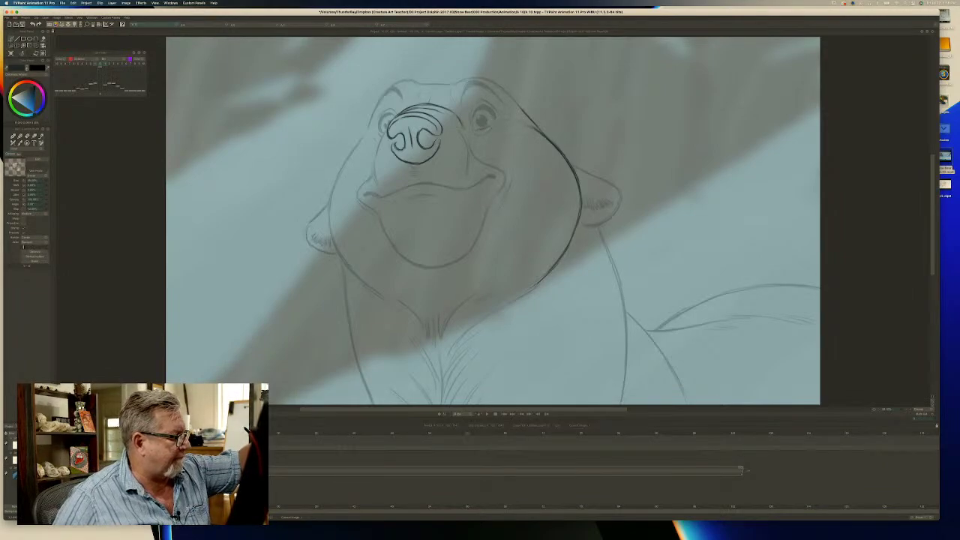
drag(494, 123, 476, 131)
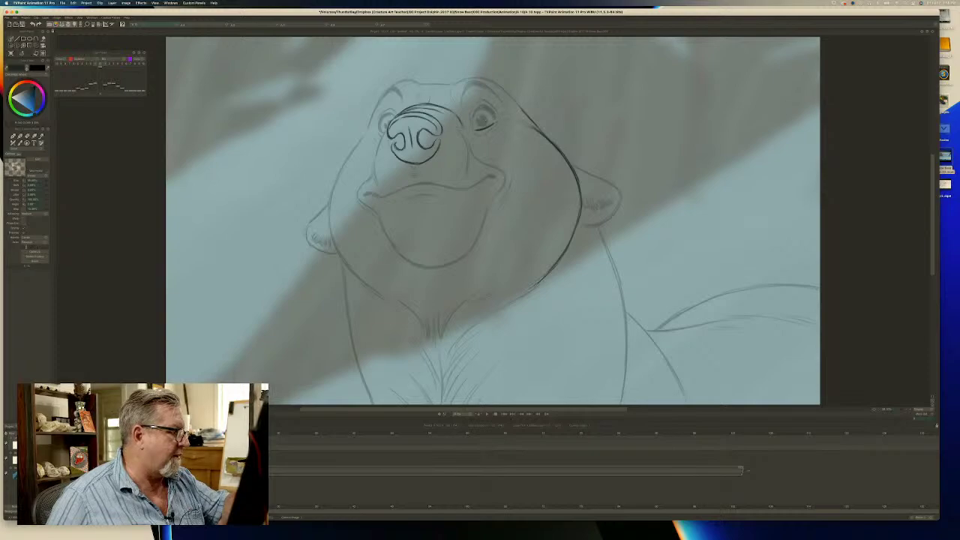
drag(494, 120, 487, 111)
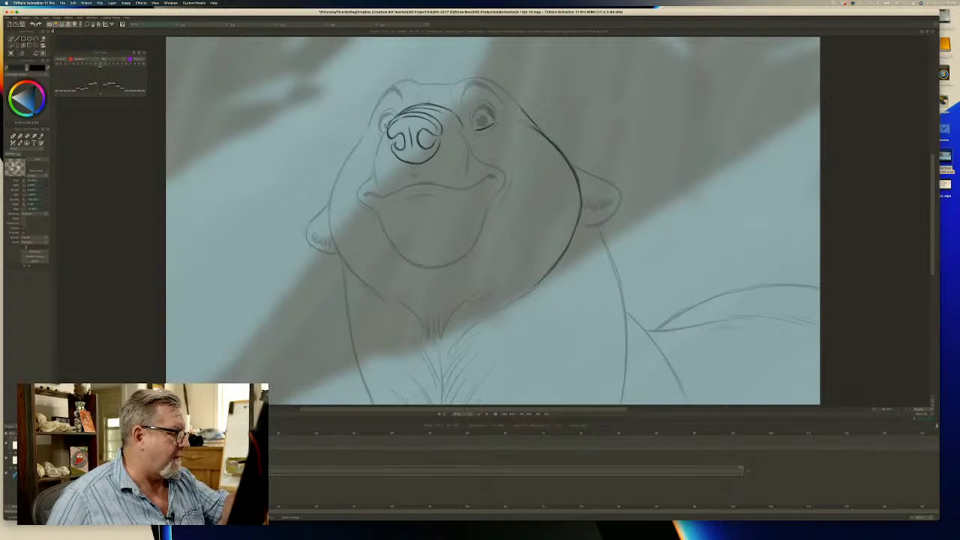
key(super+z)
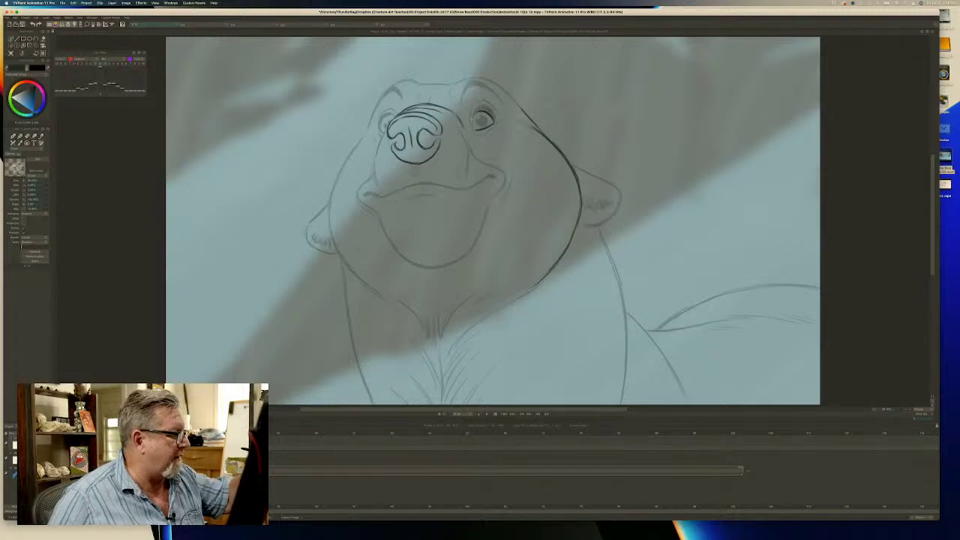
mouse_move(477, 111)
mouse_down()
mouse_move(474, 129)
mouse_move(472, 121)
mouse_up()
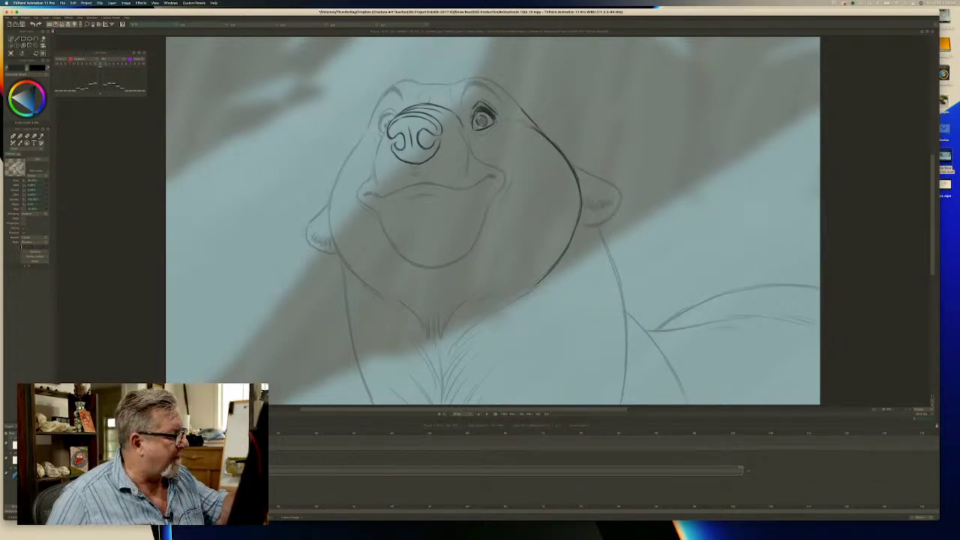
drag(477, 118, 480, 123)
click(482, 119)
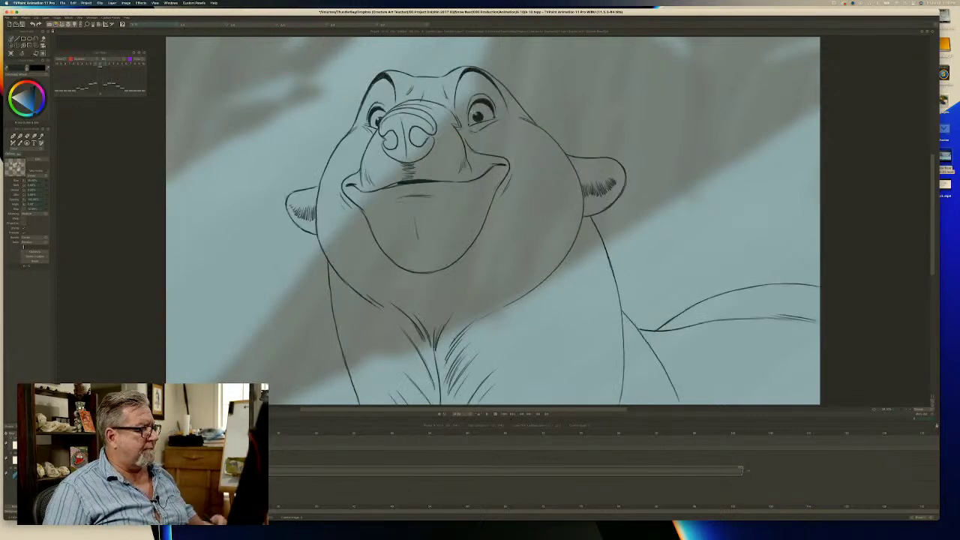
Trace the creases around the fully visible eye and the thick brow above it, comparing with the neighbouring clean drawing.
key(Right)
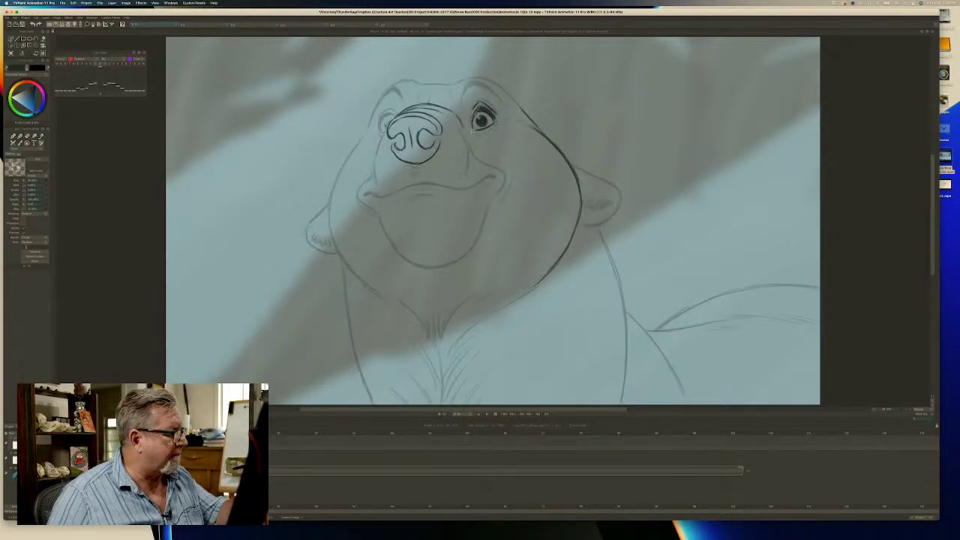
drag(480, 134, 472, 132)
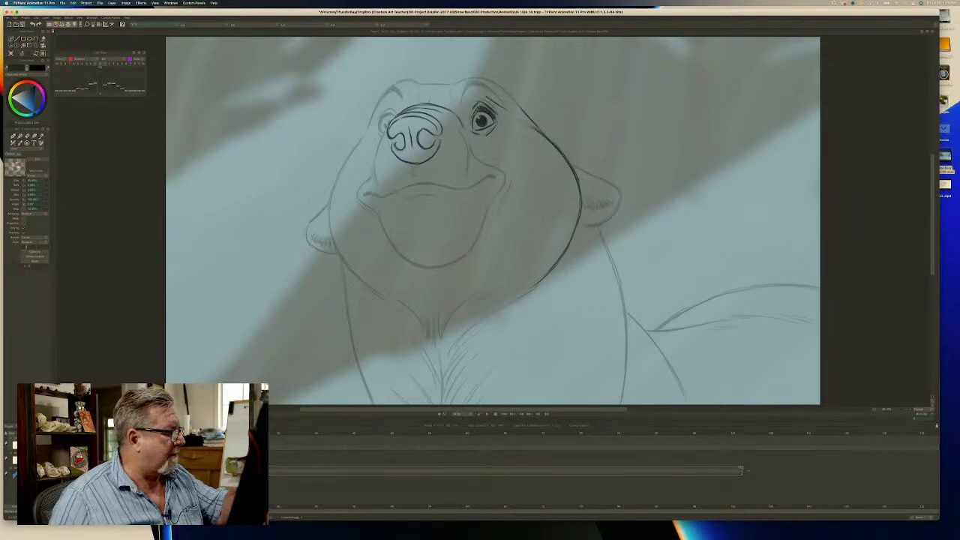
mouse_move(469, 89)
mouse_down()
mouse_move(497, 105)
mouse_move(480, 94)
mouse_up()
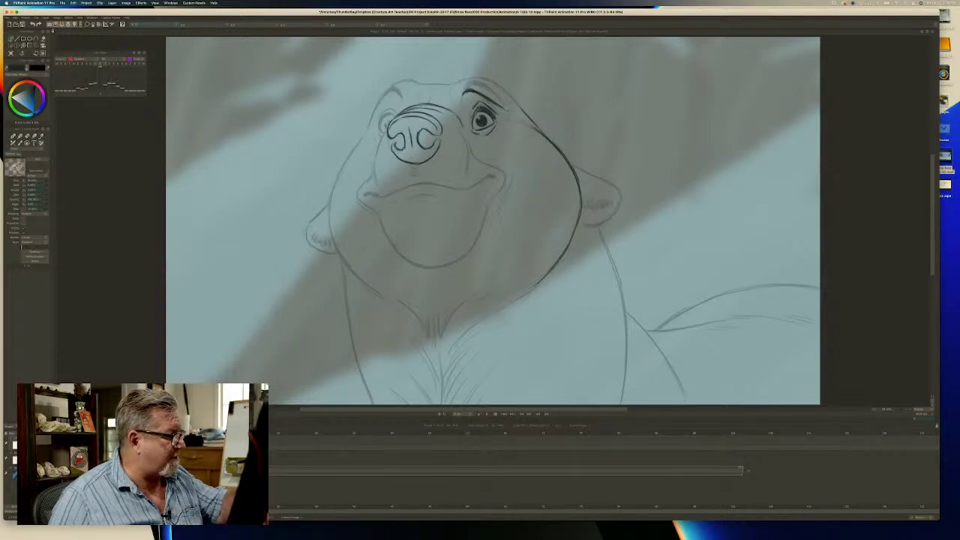
key(b)
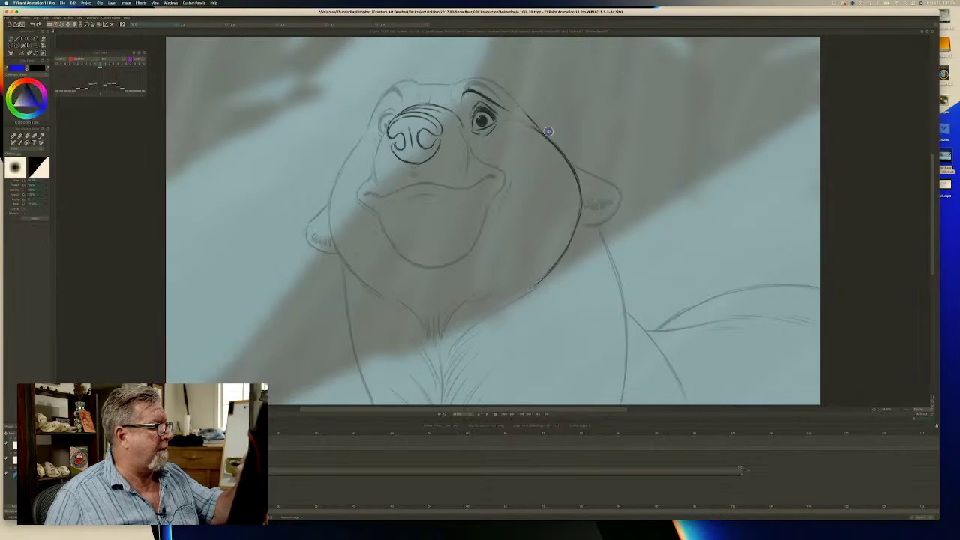
key(Left)
key(Right)
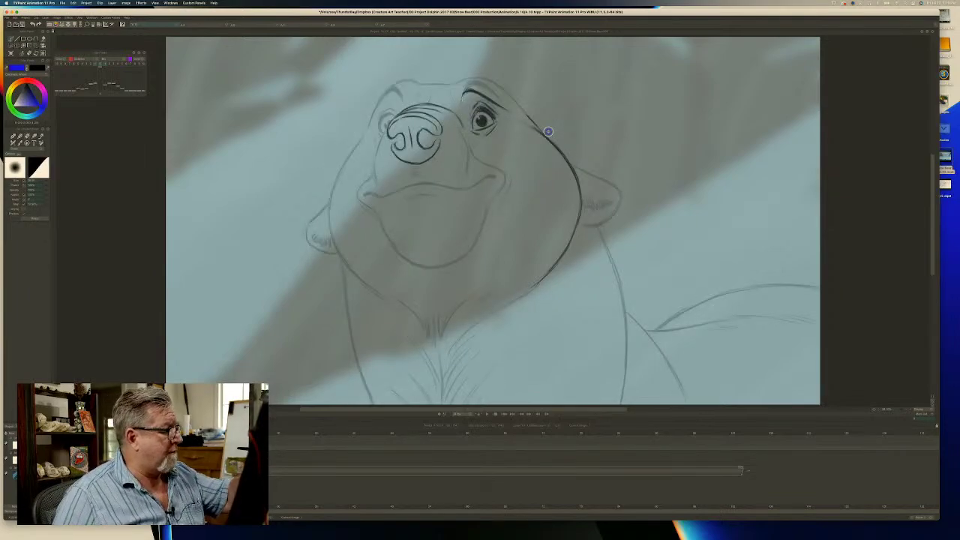
key(e)
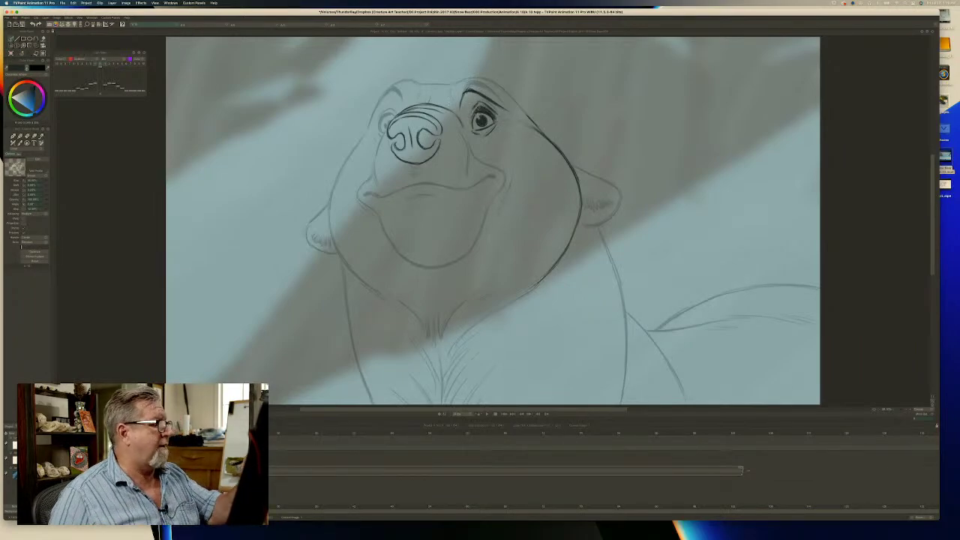
Draw the short shading strokes beneath the nose and trace both side lines of the muzzle, comparing with the neighbouring drawing.
key(Left)
key(Right)
key(Left)
key(Right)
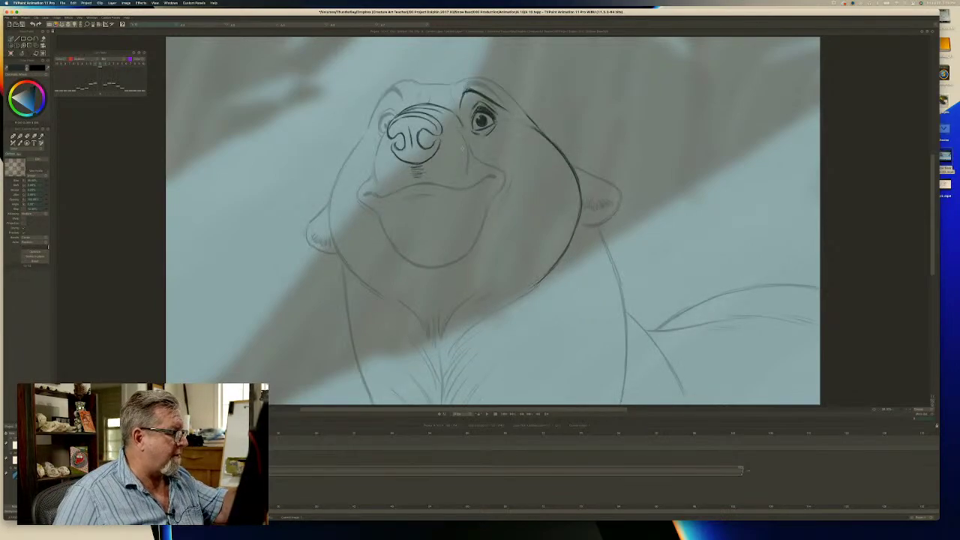
drag(468, 156, 465, 174)
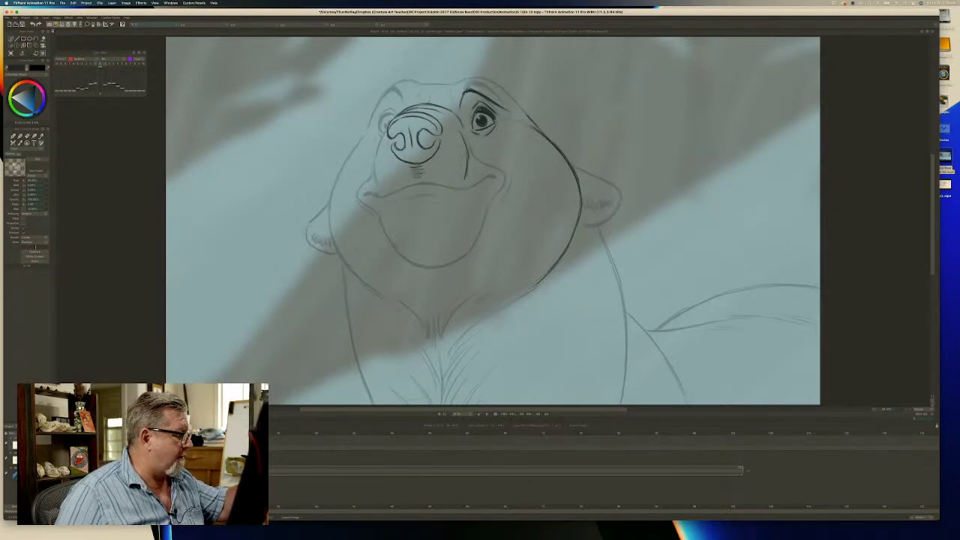
drag(382, 140, 378, 183)
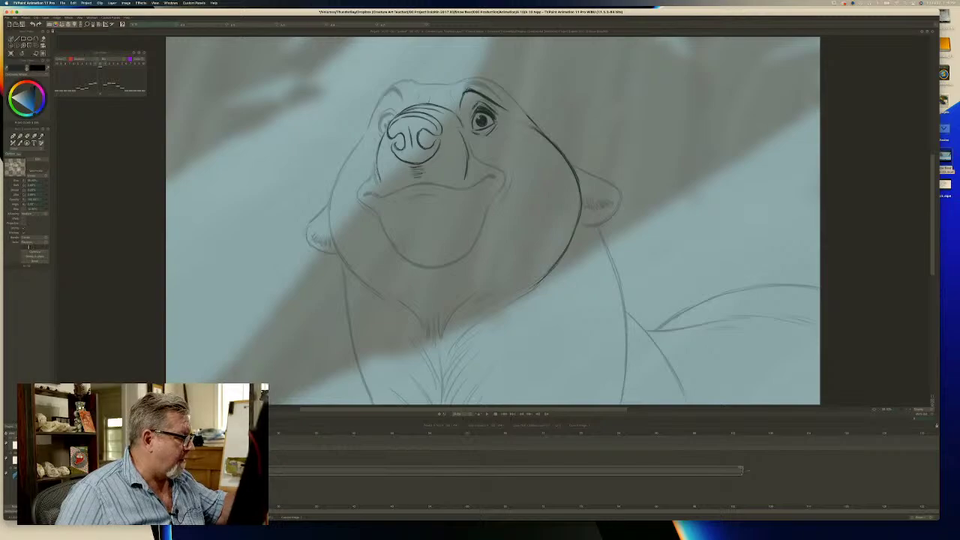
Trace the arched upper mouth line as a downturned curve on both sides of the muzzle, checking it against the neighbouring drawing.
key(Left)
key(Right)
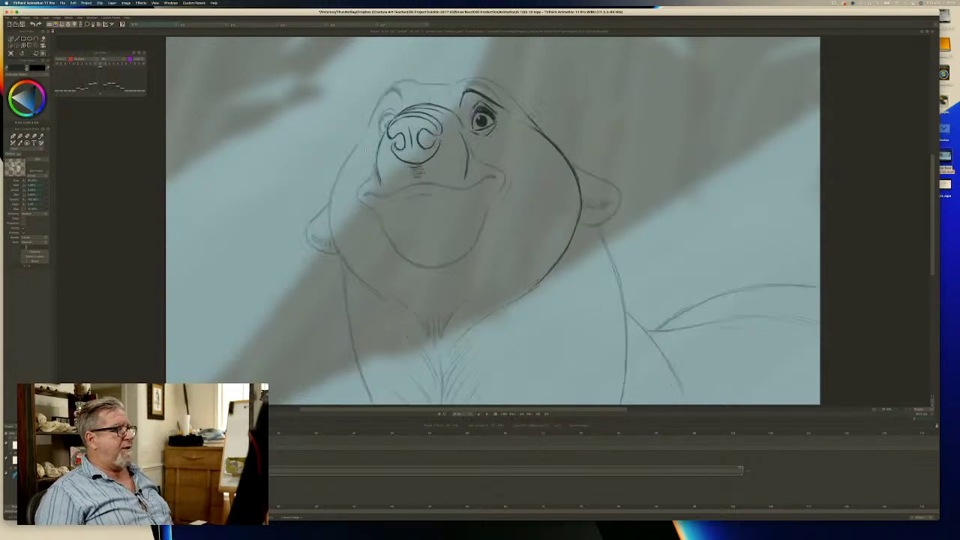
key(Left)
key(Right)
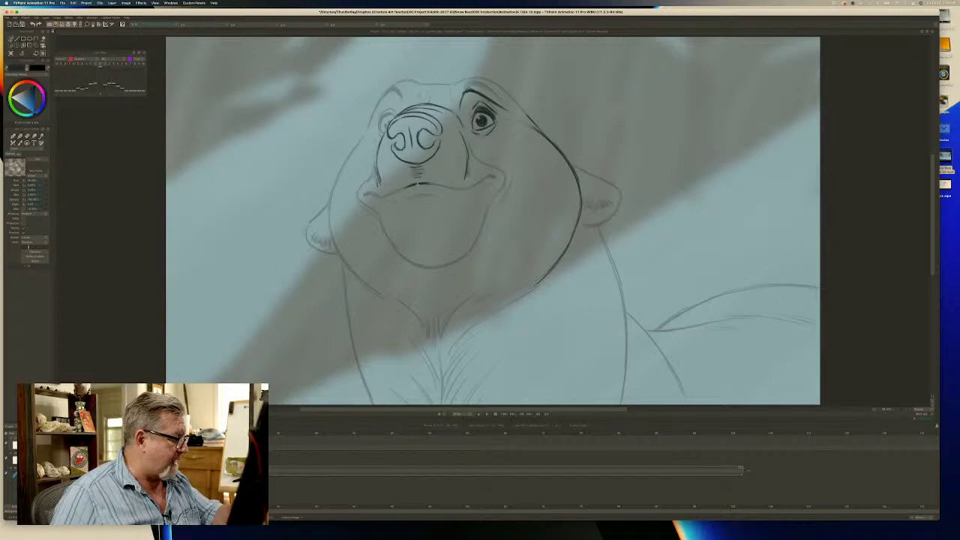
drag(441, 185, 474, 210)
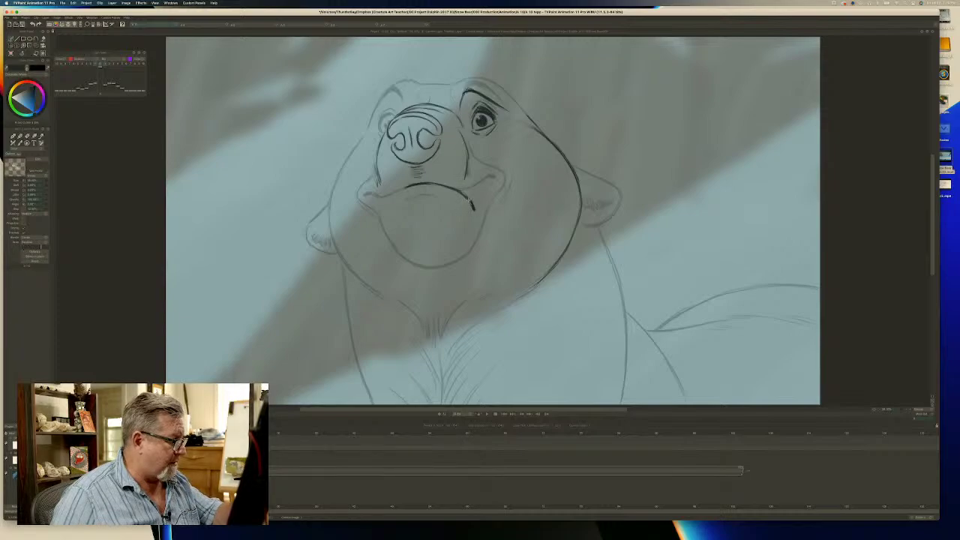
drag(409, 186, 380, 213)
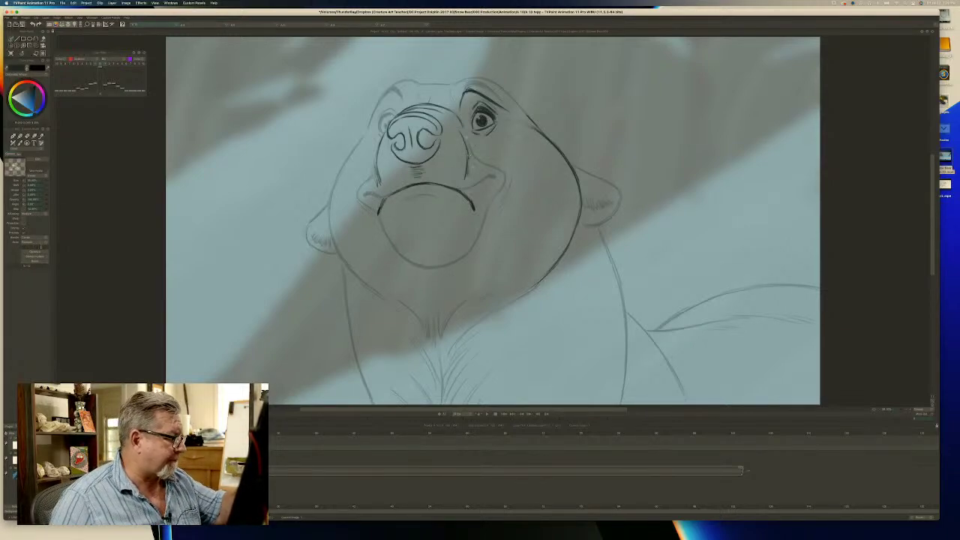
Draw the drooping lip folds around both mouth corners and compare the downturned mouth with the neighbouring smiling drawing.
mouse_move(468, 142)
mouse_down()
mouse_move(486, 212)
mouse_move(480, 226)
mouse_up()
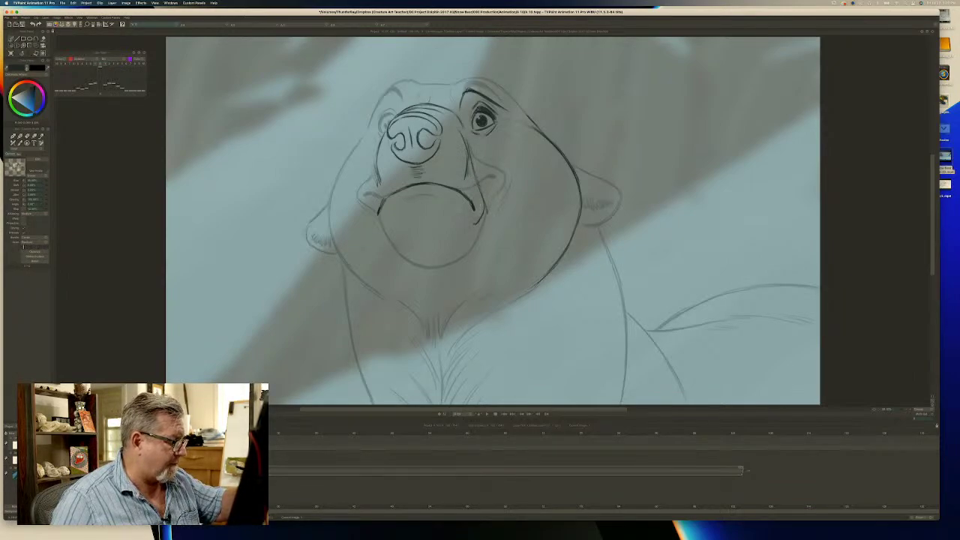
key(ctrl+z)
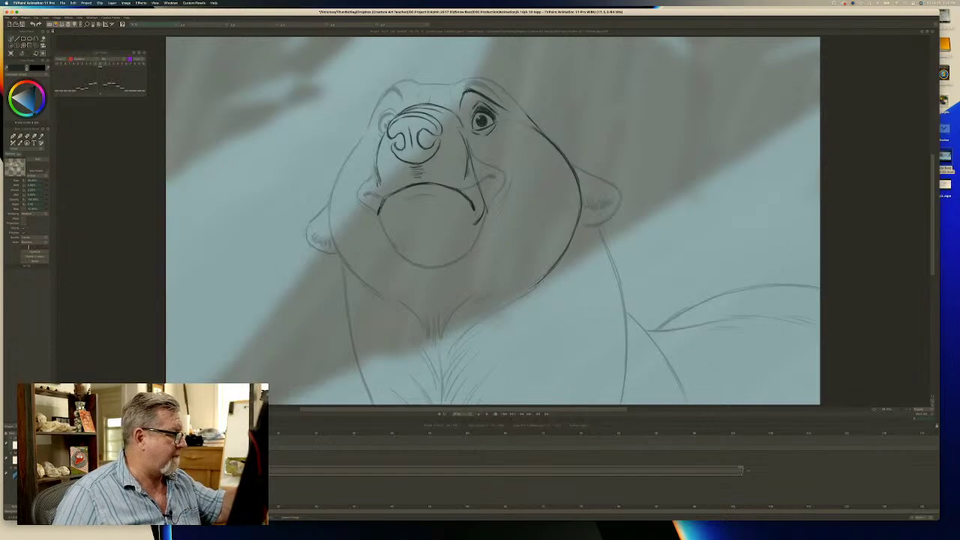
drag(374, 184, 380, 228)
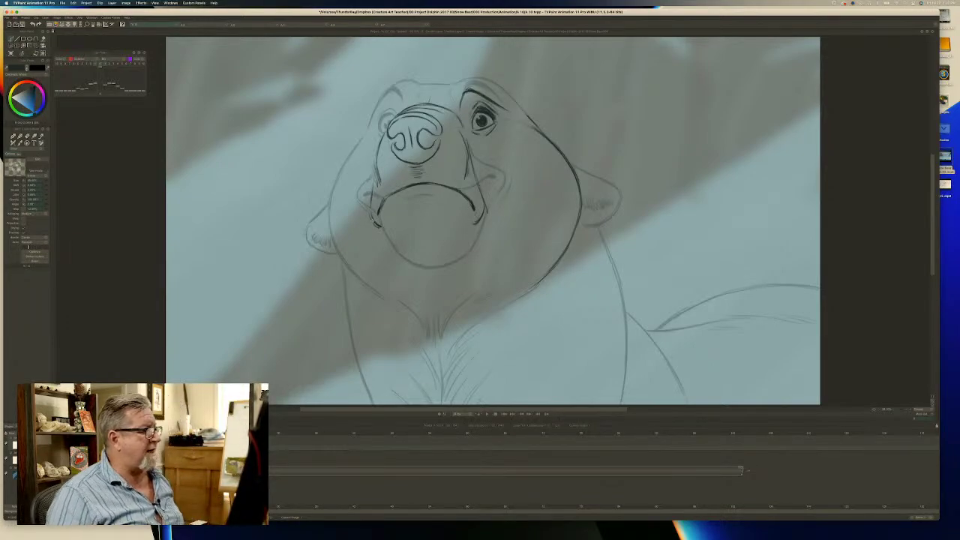
key(Left)
key(Right)
key(Left)
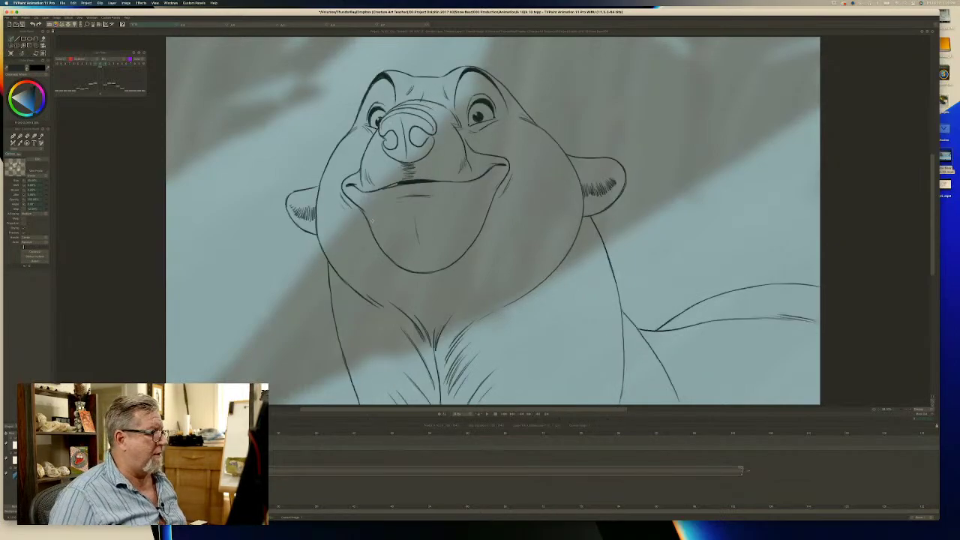
key(Left)
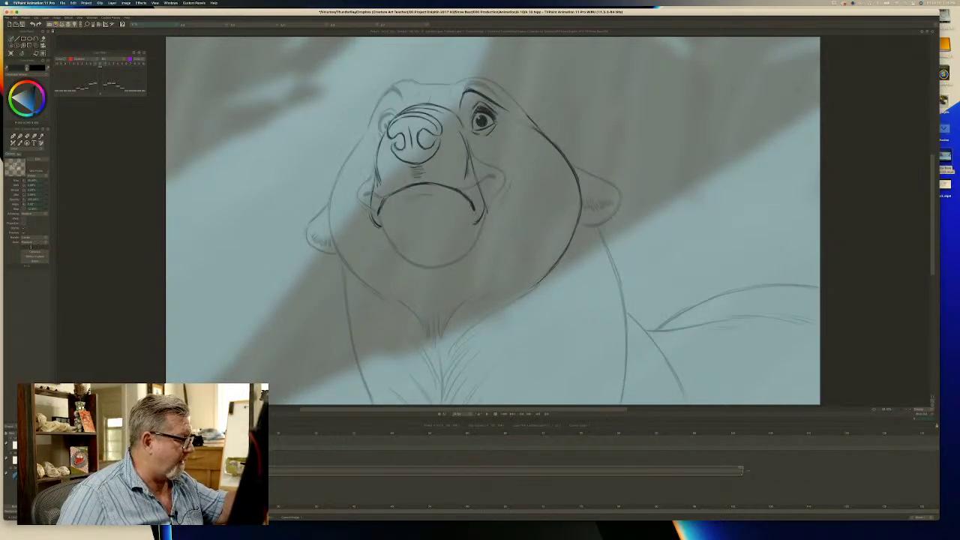
drag(376, 180, 378, 215)
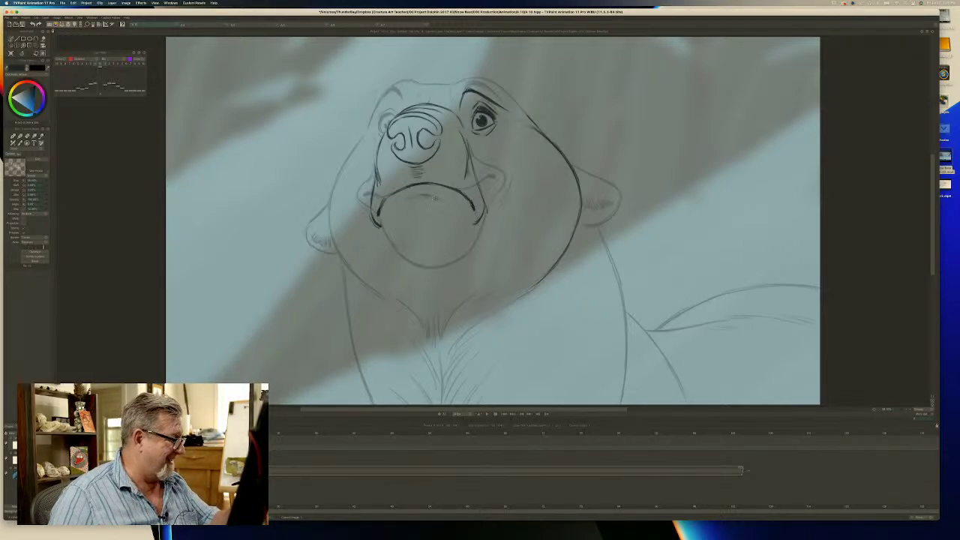
Draw the short curved lower-lip line under the middle of the mouth, flipping to the neighbouring drawing to compare.
drag(410, 198, 440, 200)
key(Left)
key(Right)
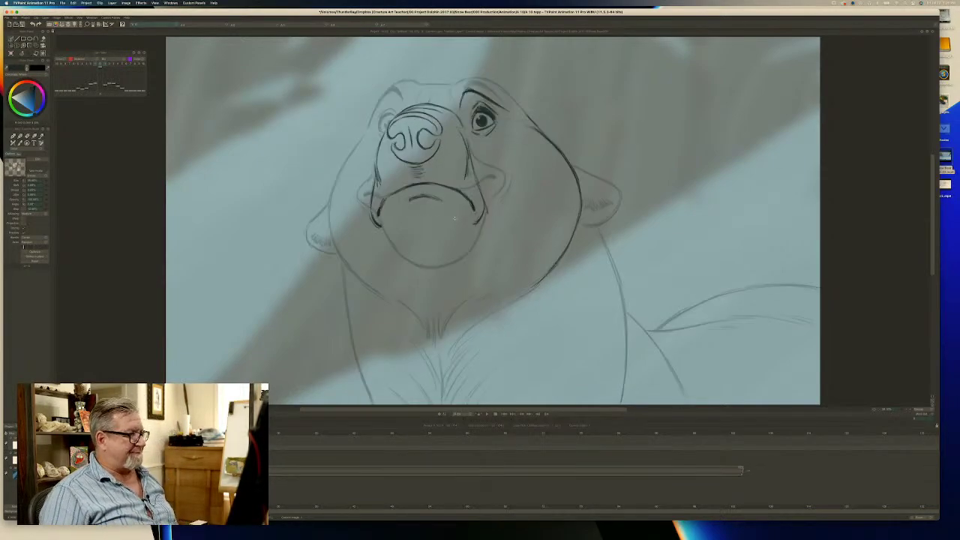
key(Right)
key(Left)
Clean up the stray line outside the mouth corner below the traced eye, flipping between neighbouring drawings to check it.
drag(480, 182, 481, 217)
key(b)
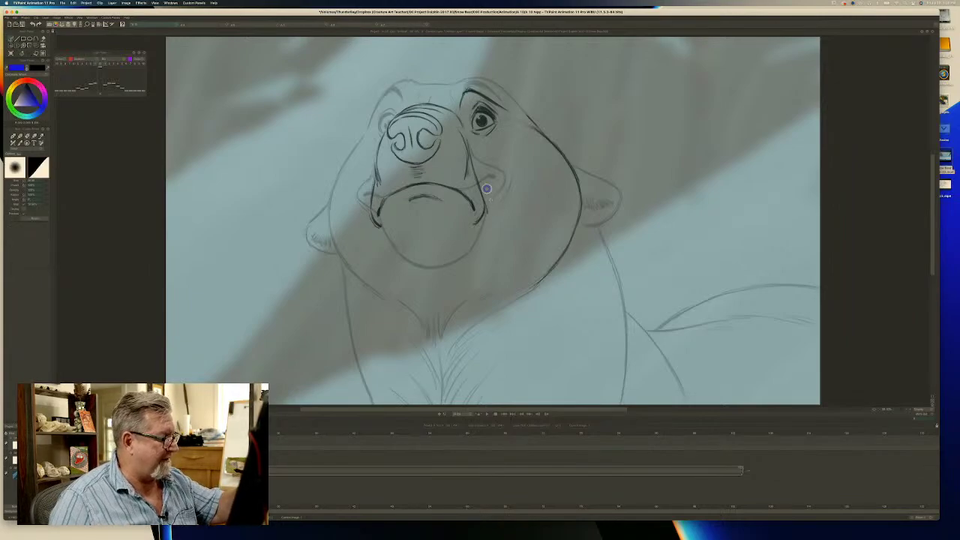
key(Right)
key(Left)
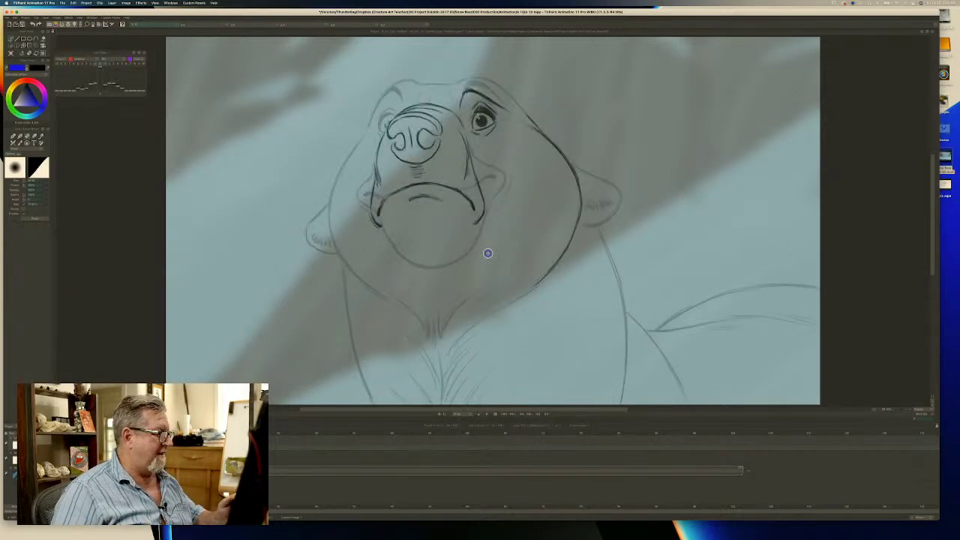
key(Right)
key(Left)
key(b)
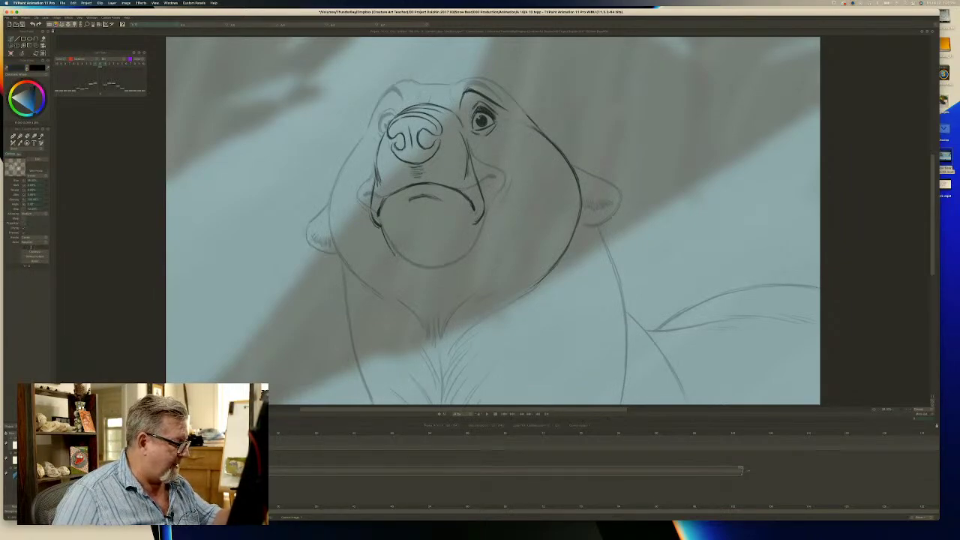
Trace the rounded chin outline between the mouth corners and add the thin centre line down the chin.
drag(409, 266, 427, 272)
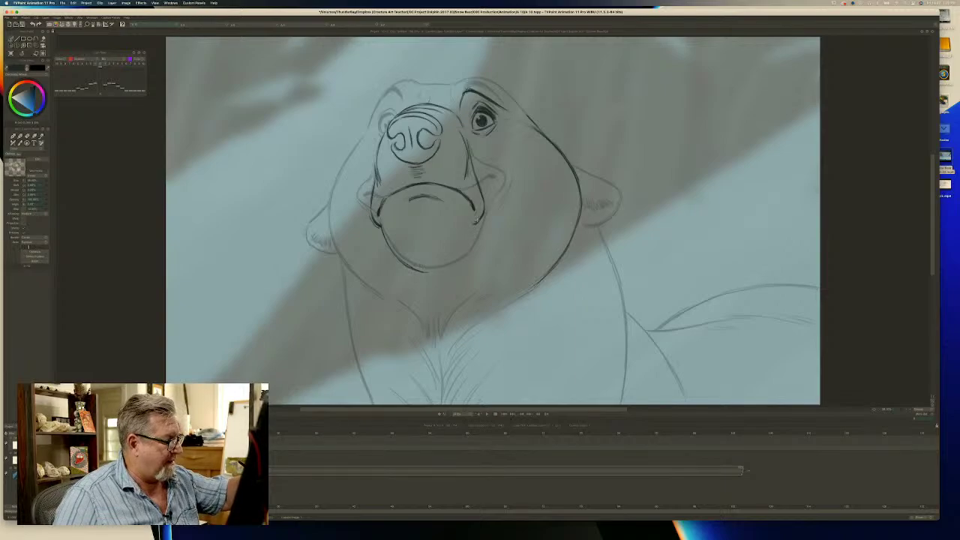
mouse_move(466, 248)
mouse_down()
mouse_move(473, 225)
mouse_move(456, 261)
mouse_move(424, 273)
mouse_move(447, 268)
mouse_up()
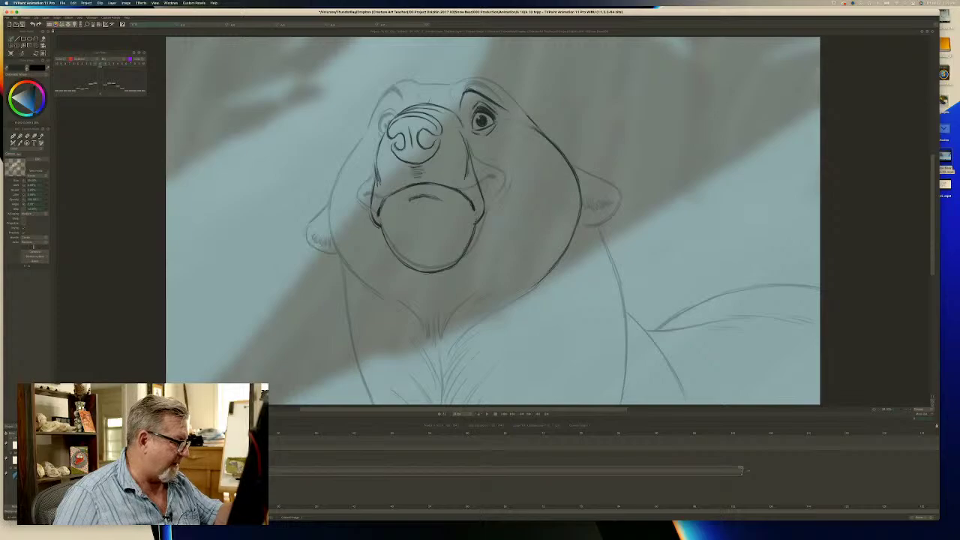
key(Left)
key(Right)
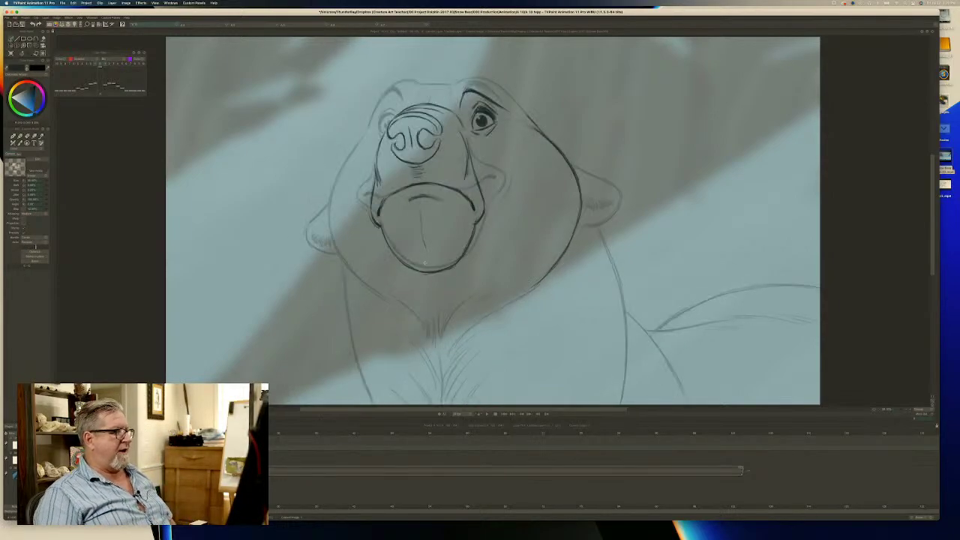
Trace the partly hidden far eye beside the nose with its pupil and dark upper lid, comparing with the neighbouring drawing.
key(Left)
key(Right)
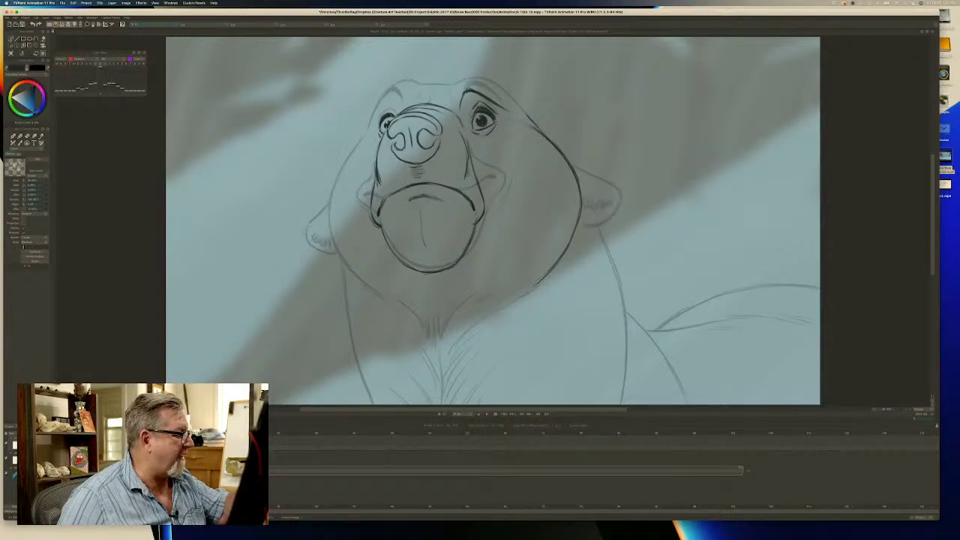
key(Left)
key(Right)
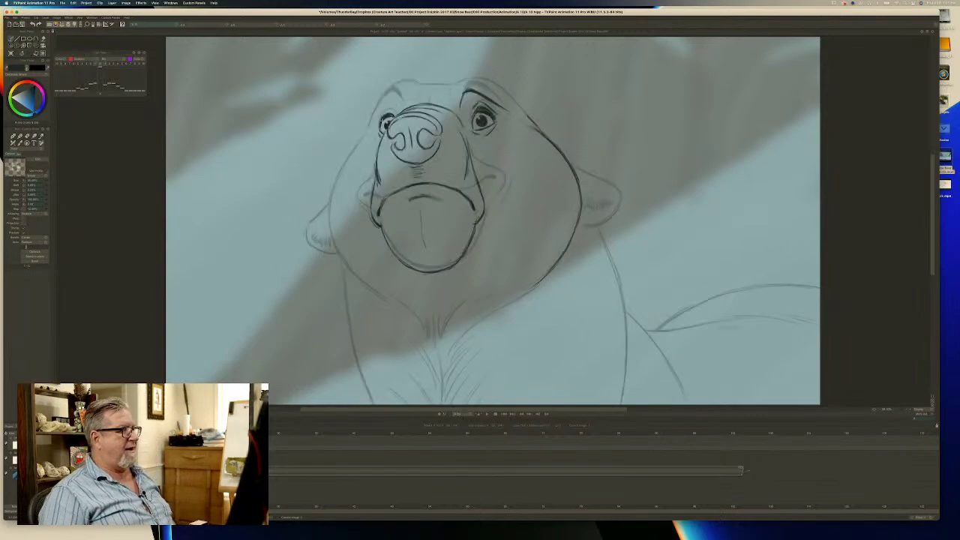
key(Left)
key(Left)
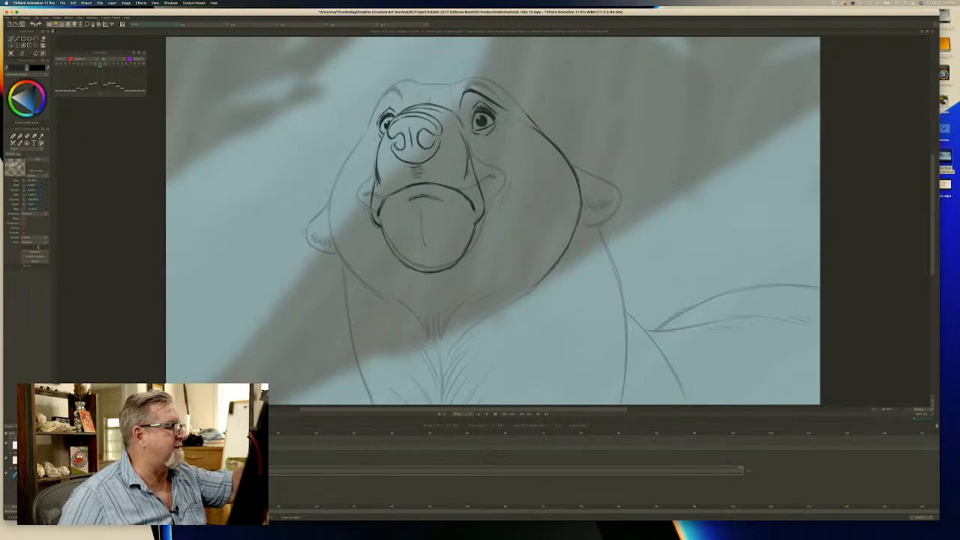
Trace the dark brow over the far eye and the top of the head between the brows, comparing with the neighbouring drawing.
key(Right)
key(Left)
key(Right)
key(Left)
key(Right)
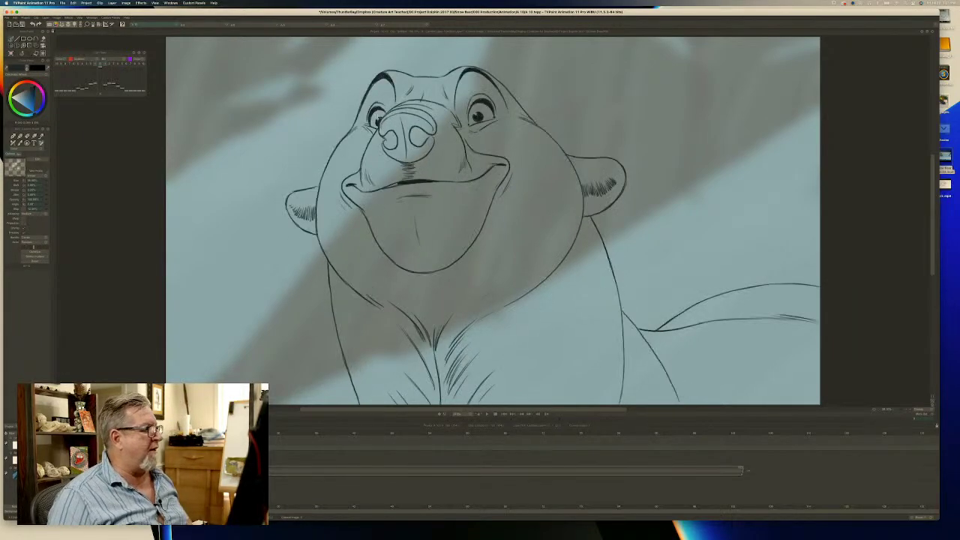
key(Left)
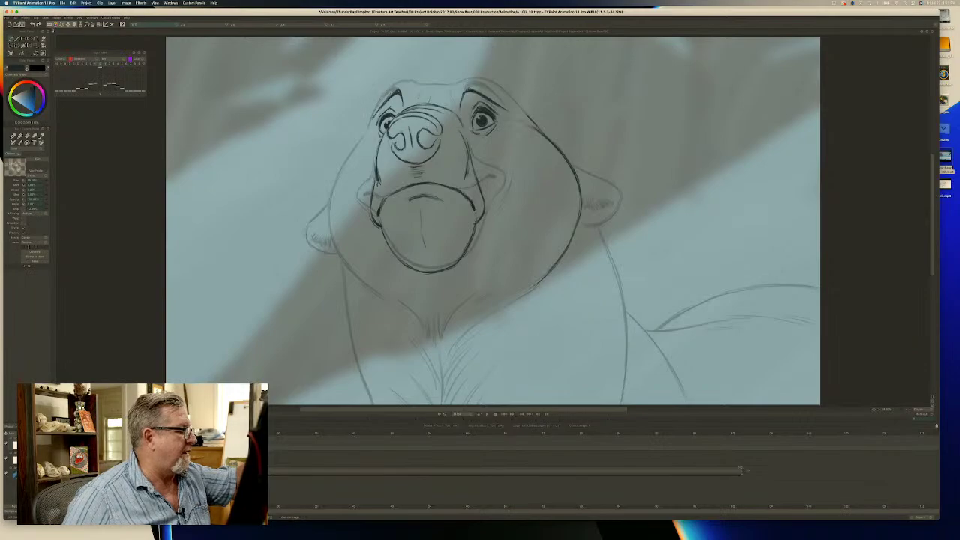
key(Left)
key(Right)
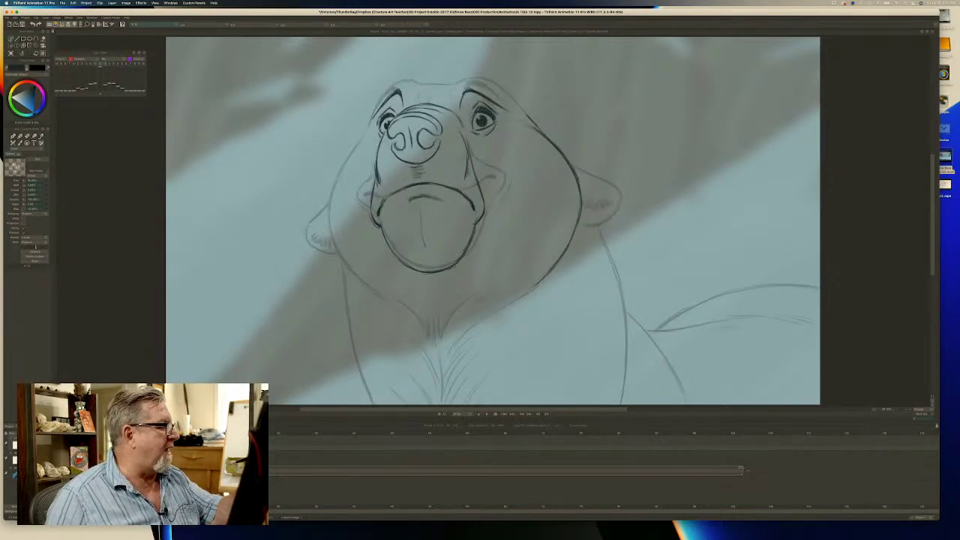
mouse_move(432, 84)
mouse_down()
mouse_move(477, 79)
mouse_move(526, 117)
mouse_up()
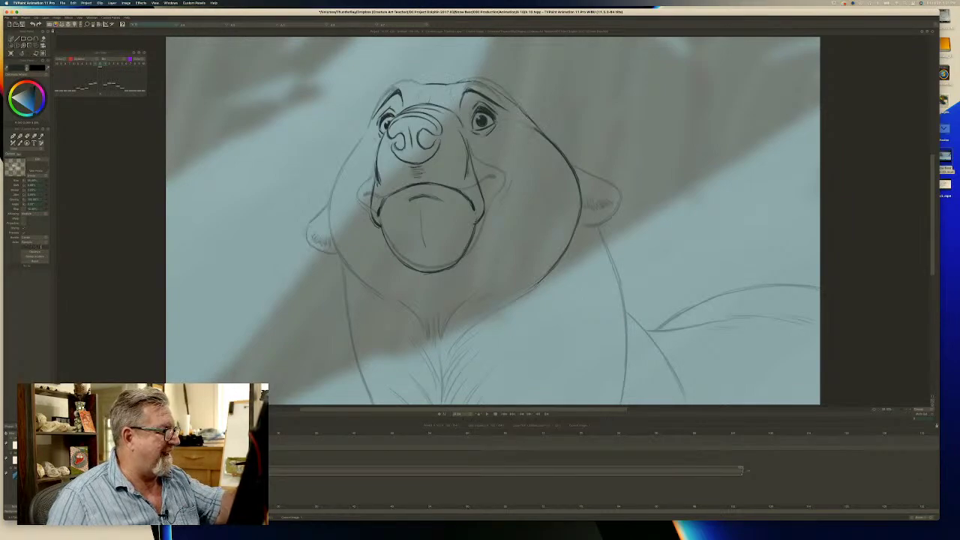
mouse_move(485, 85)
mouse_down()
mouse_move(505, 96)
mouse_move(482, 81)
mouse_move(446, 86)
mouse_up()
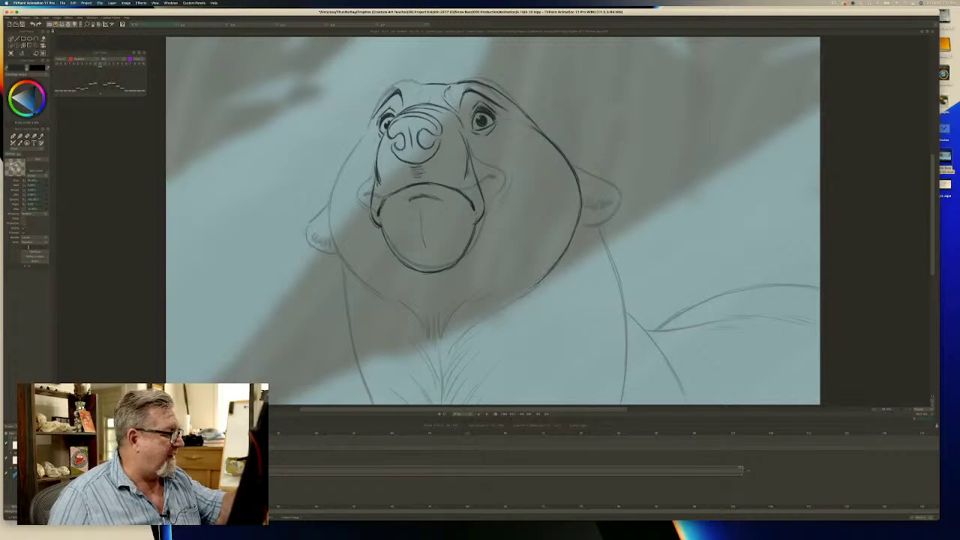
Add the short forehead crease beside the far brow and trace the head's outer contour around it, flipping to the neighbouring drawing.
key(Left)
key(Right)
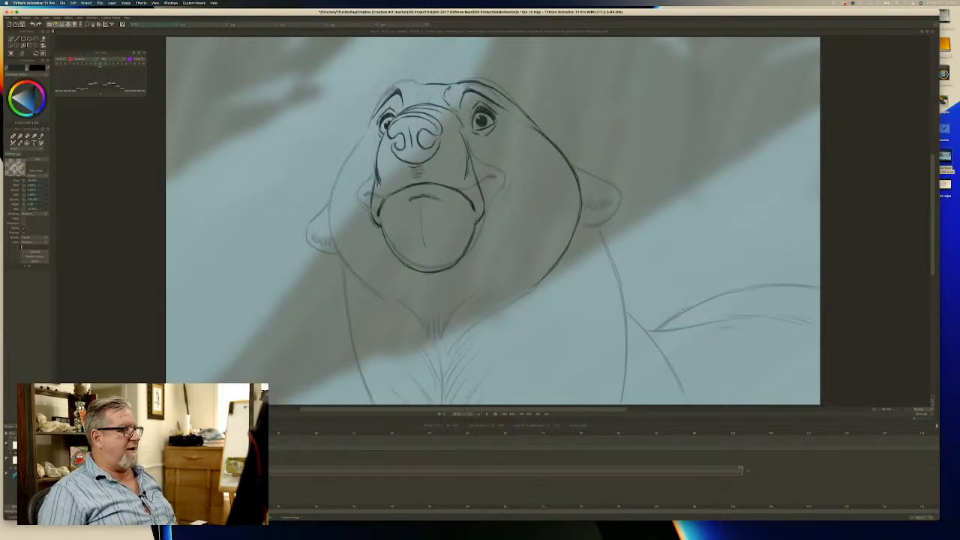
key(Left)
key(Right)
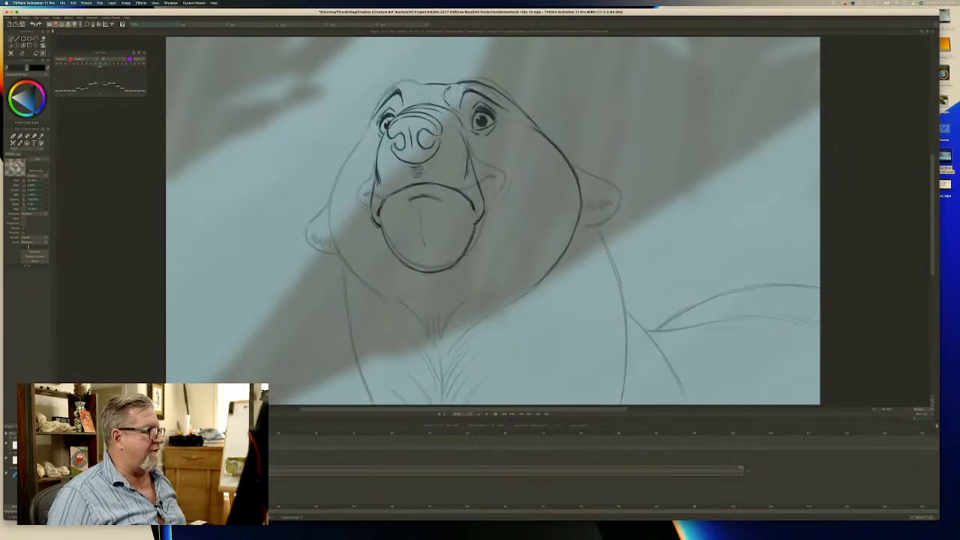
key(Left)
key(Left)
key(Right)
key(Right)
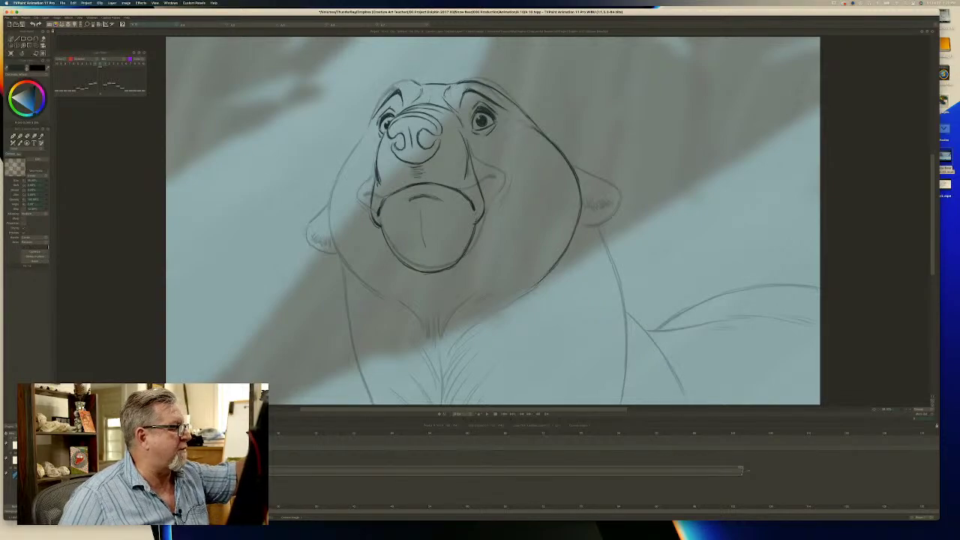
key(b)
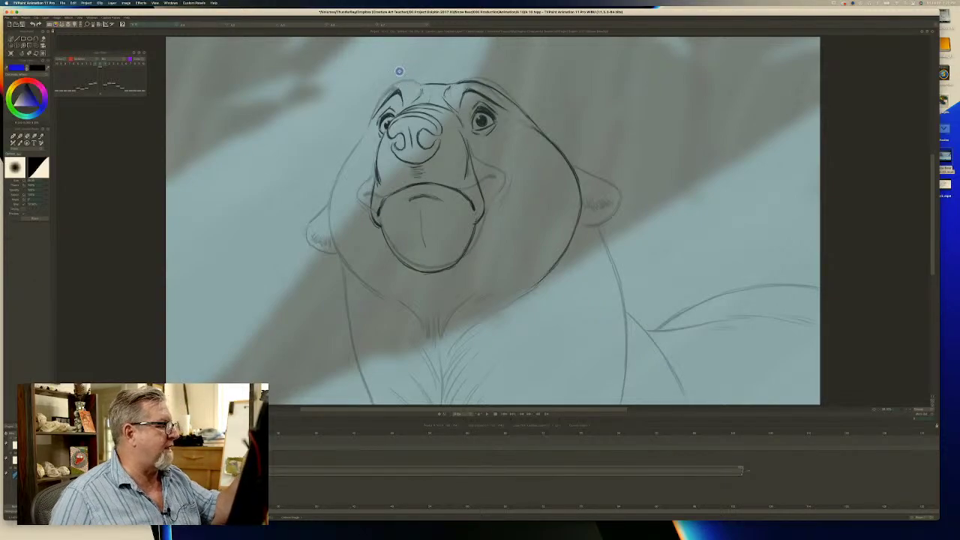
key(e)
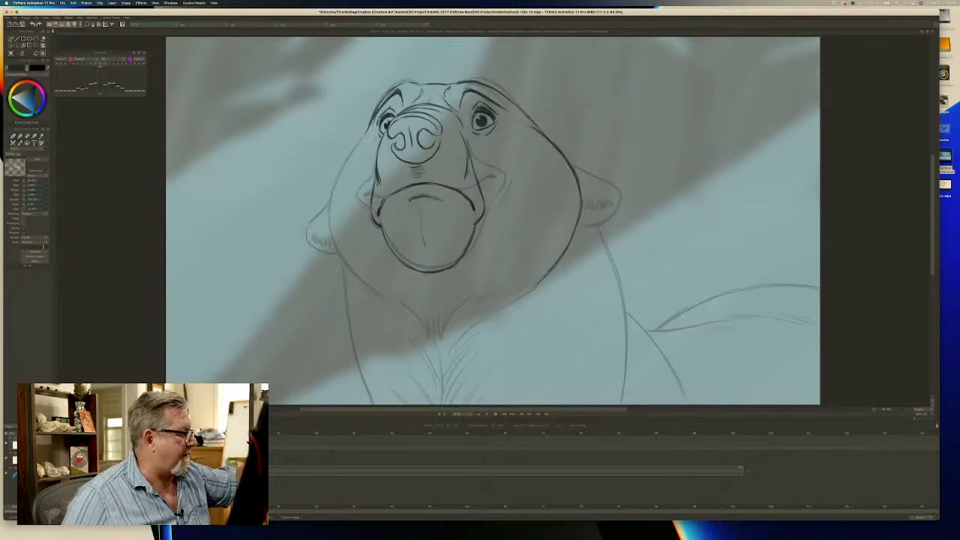
Trace the far-side cheek outline from beside the eye past the ear to the lower jaw, and check it against the neighbouring drawing.
mouse_move(360, 140)
mouse_down()
mouse_move(327, 225)
mouse_move(353, 270)
mouse_up()
drag(330, 238, 339, 249)
drag(336, 246, 380, 294)
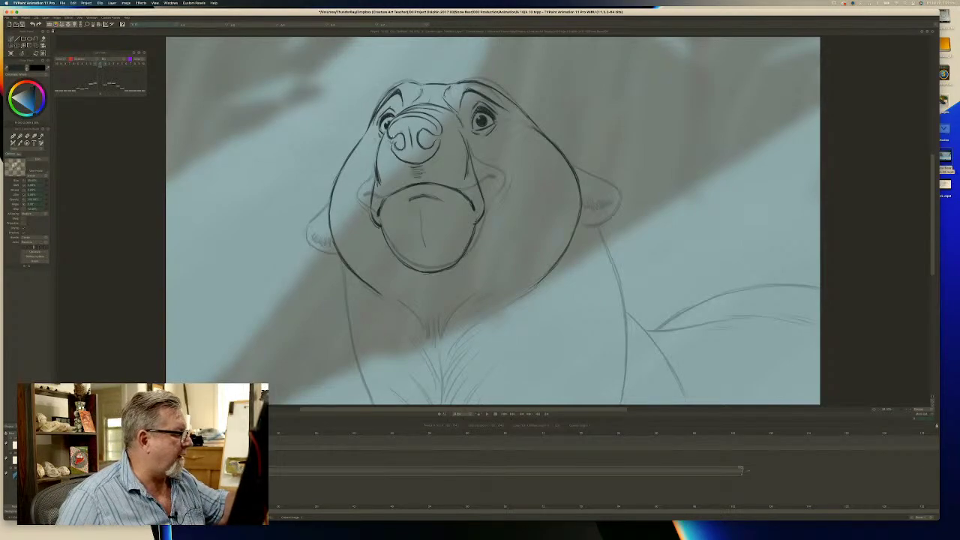
key(Left)
key(Right)
key(Left)
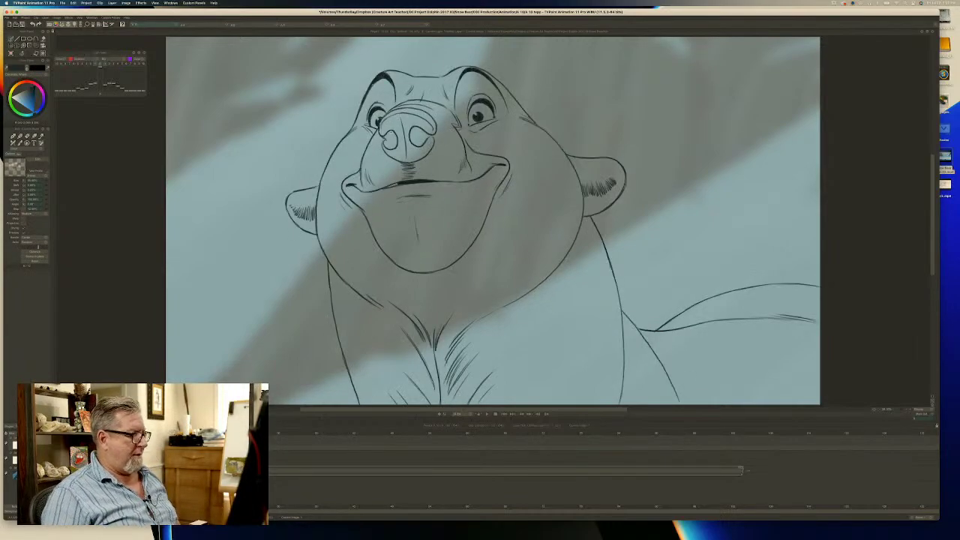
key(Right)
key(Left)
key(Right)
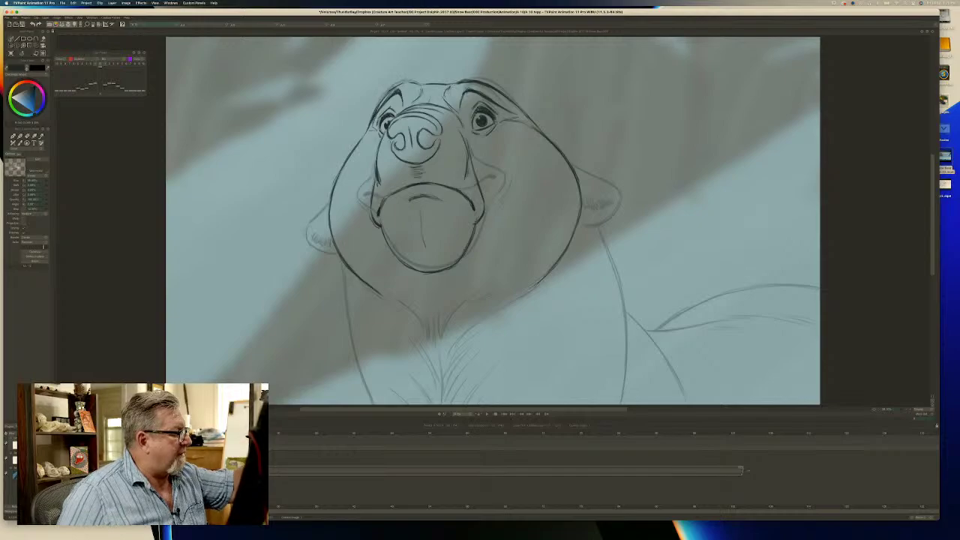
Add thin crease lines at the outer corners of both eyes, flipping to the neighbouring drawing to compare.
drag(377, 108, 385, 97)
key(Left)
key(Right)
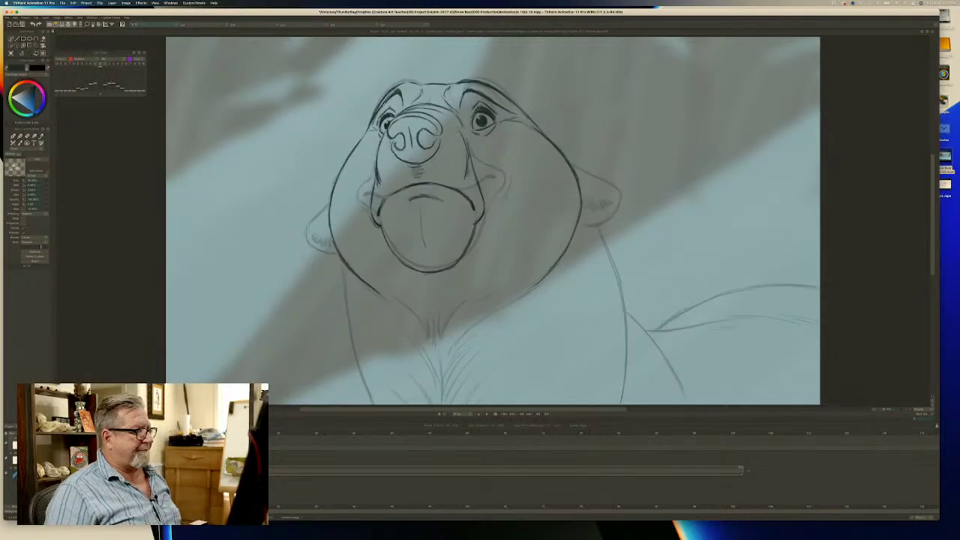
key(Left)
key(Right)
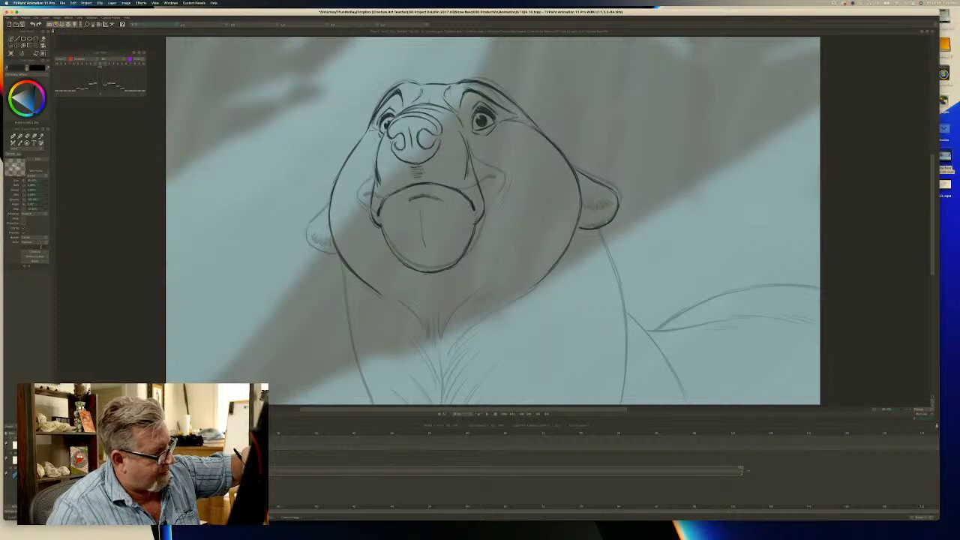
Trace the outlines of both ears and fill their lower insides with short dark fur strokes, comparing with the neighbouring drawing.
mouse_move(582, 203)
mouse_down()
mouse_move(591, 218)
mouse_move(593, 207)
mouse_move(604, 212)
mouse_move(582, 215)
mouse_up()
key(Right)
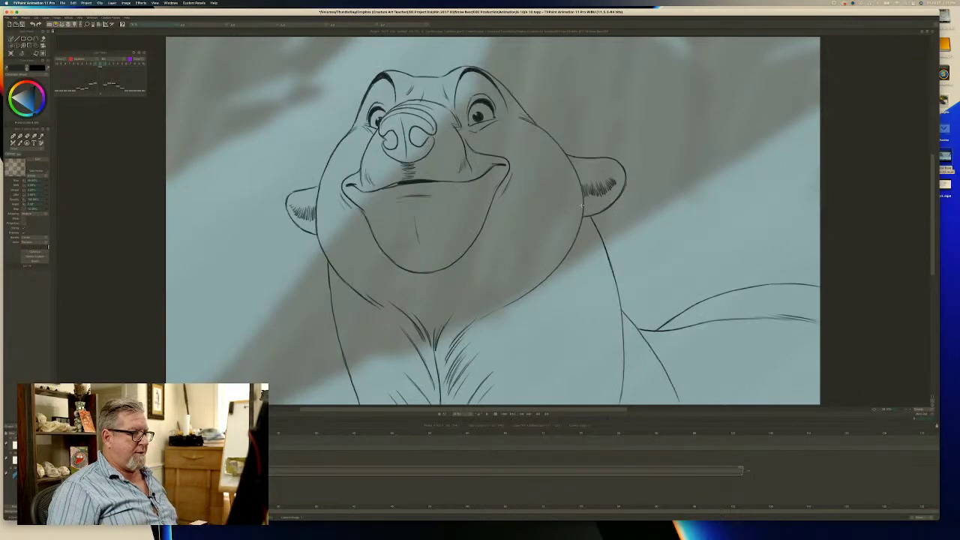
key(Left)
mouse_move(329, 206)
mouse_down()
mouse_move(314, 227)
mouse_move(315, 247)
mouse_move(338, 259)
mouse_move(315, 239)
mouse_up()
drag(310, 226, 322, 258)
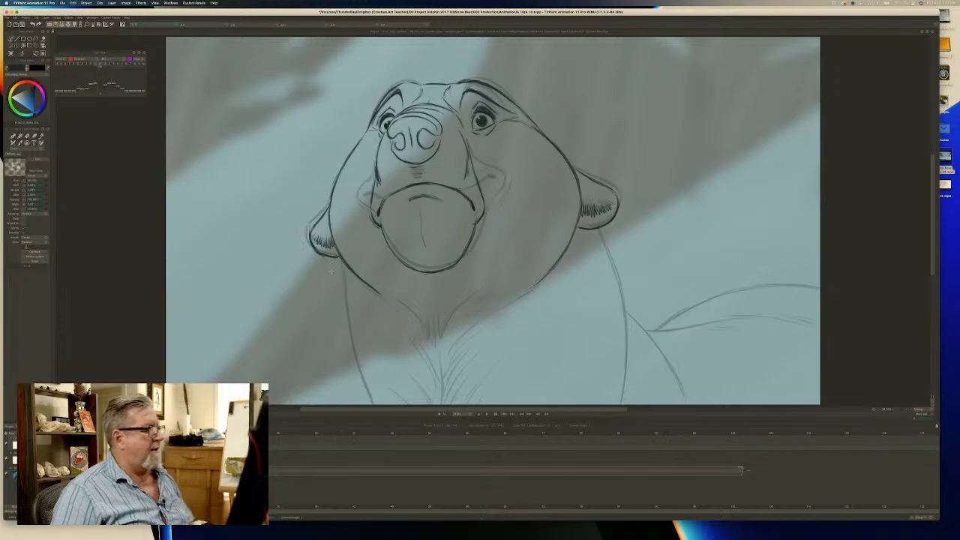
key(Left)
key(Right)
key(Left)
key(Right)
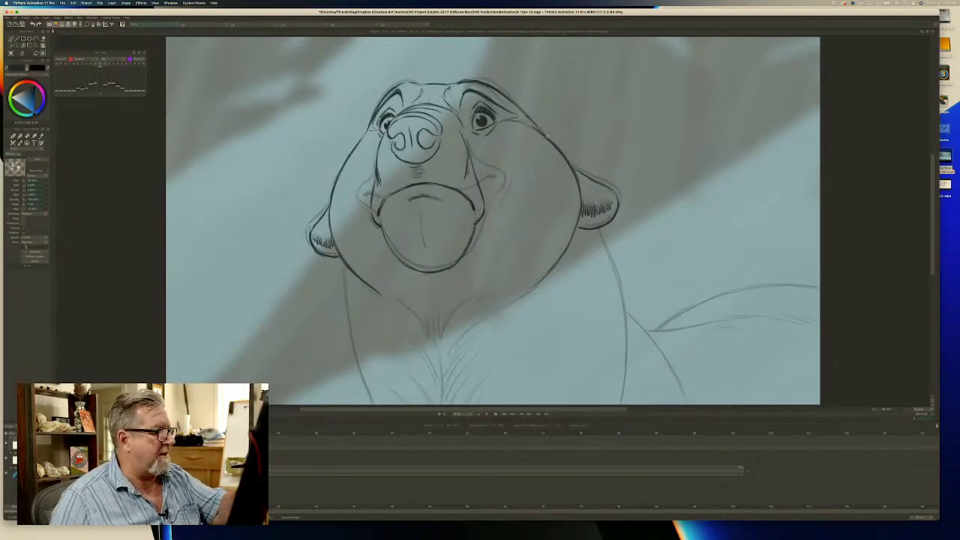
Trace the pointed fur tuft below the chin with its curved lines on both sides, flipping to the neighbouring drawing to compare.
key(Right)
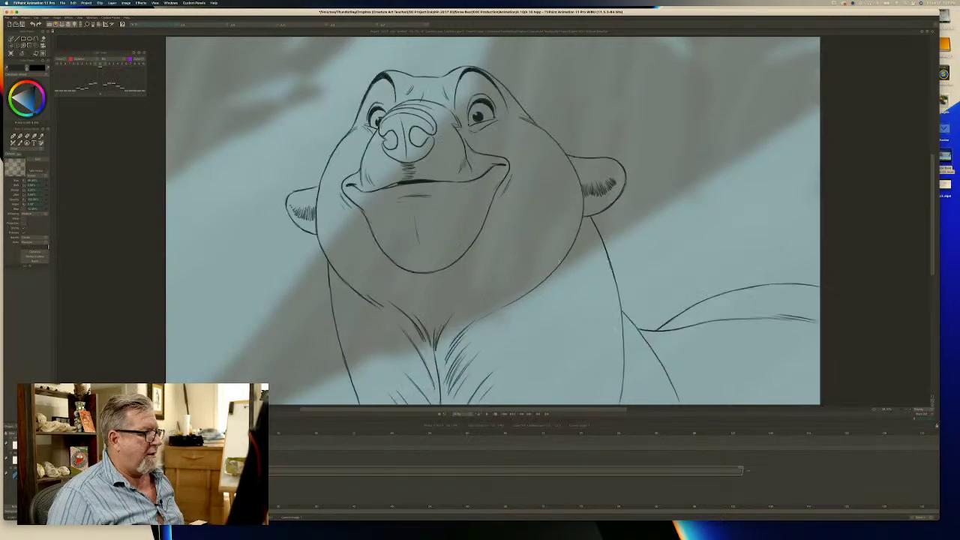
key(Left)
key(Right)
key(Left)
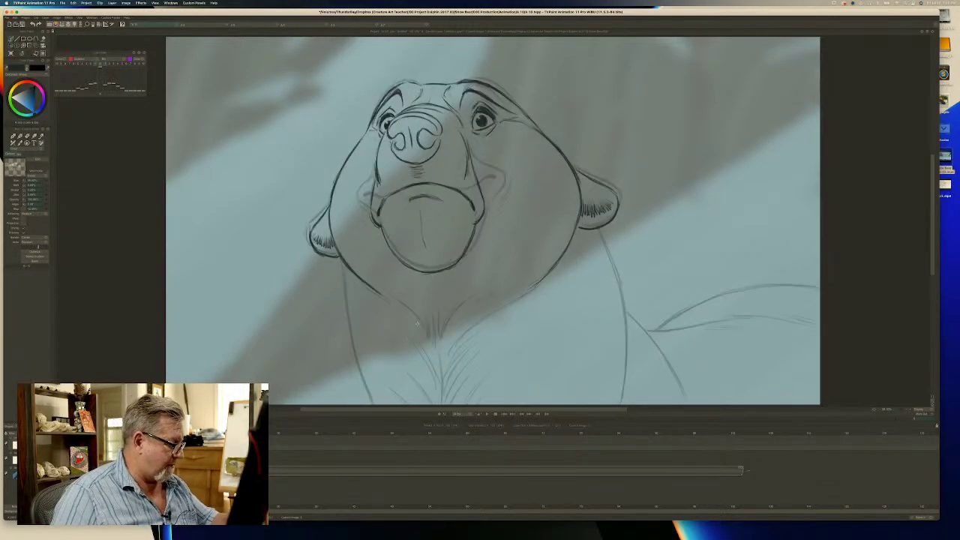
drag(411, 313, 435, 353)
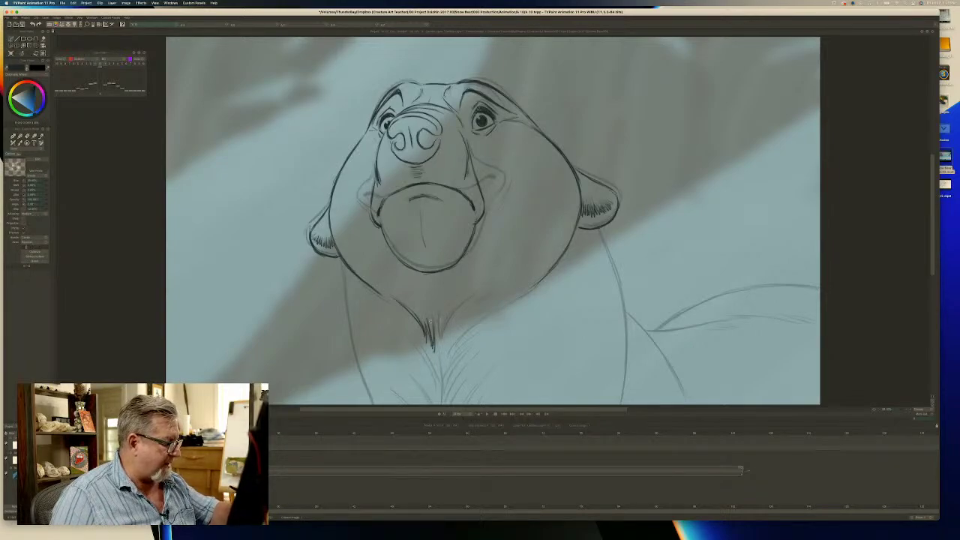
drag(463, 303, 439, 339)
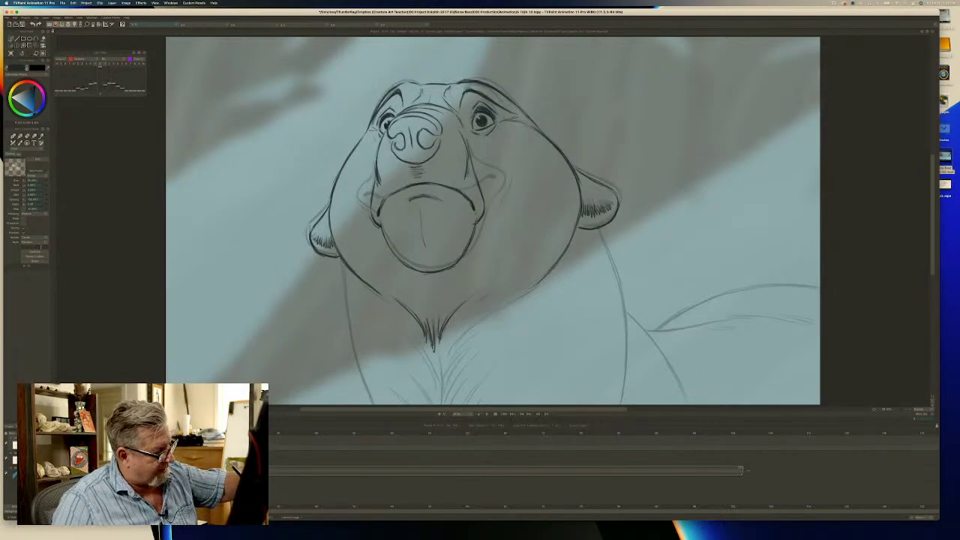
drag(483, 298, 458, 312)
key(Left)
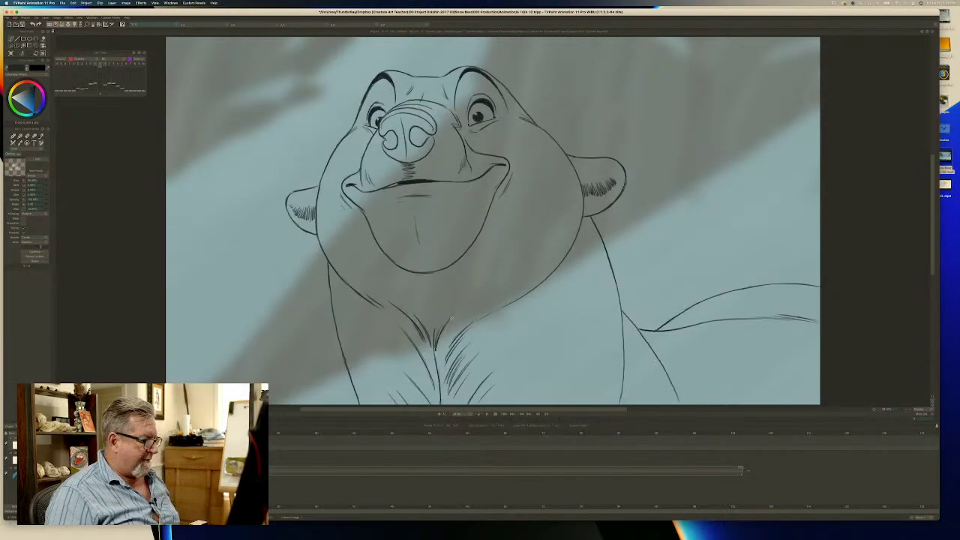
key(Right)
key(Left)
key(Right)
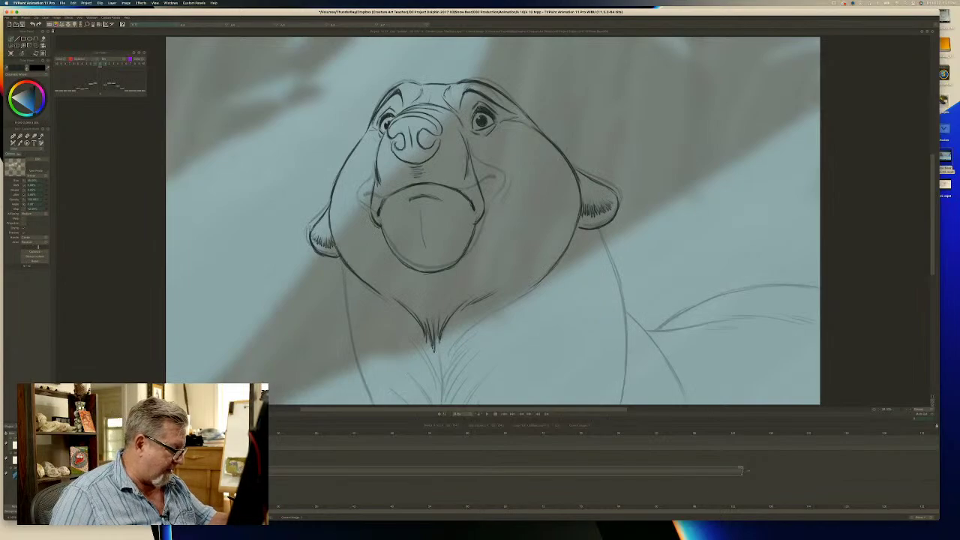
Trace the outer lines of the neck and body on both sides and the centre line down the chest.
key(Left)
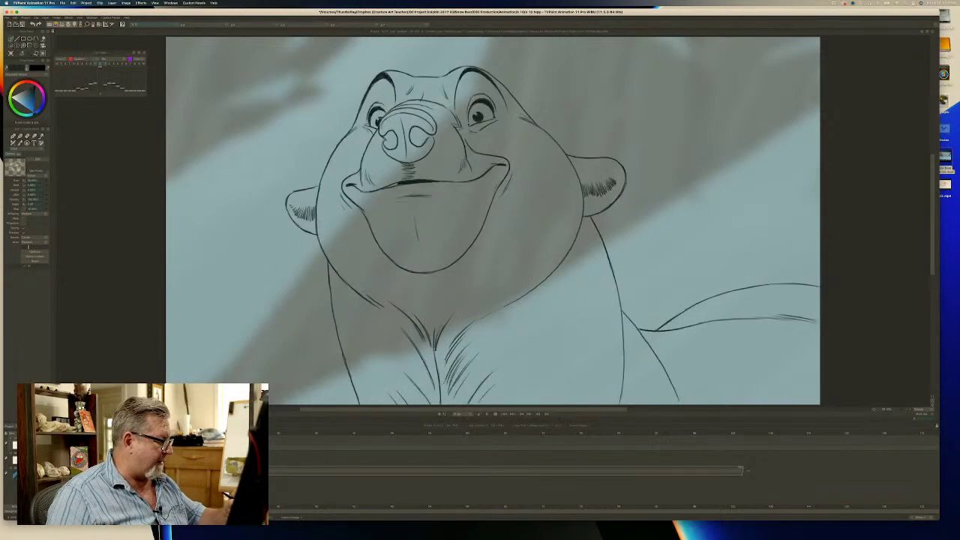
key(Right)
drag(342, 264, 369, 393)
drag(357, 357, 373, 404)
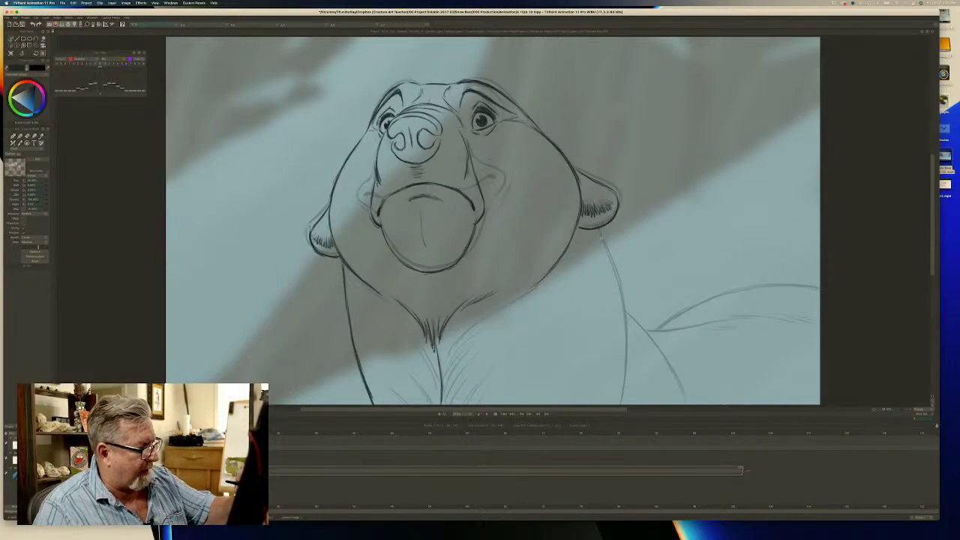
drag(603, 239, 625, 306)
drag(617, 273, 630, 359)
drag(627, 318, 627, 381)
drag(626, 346, 620, 404)
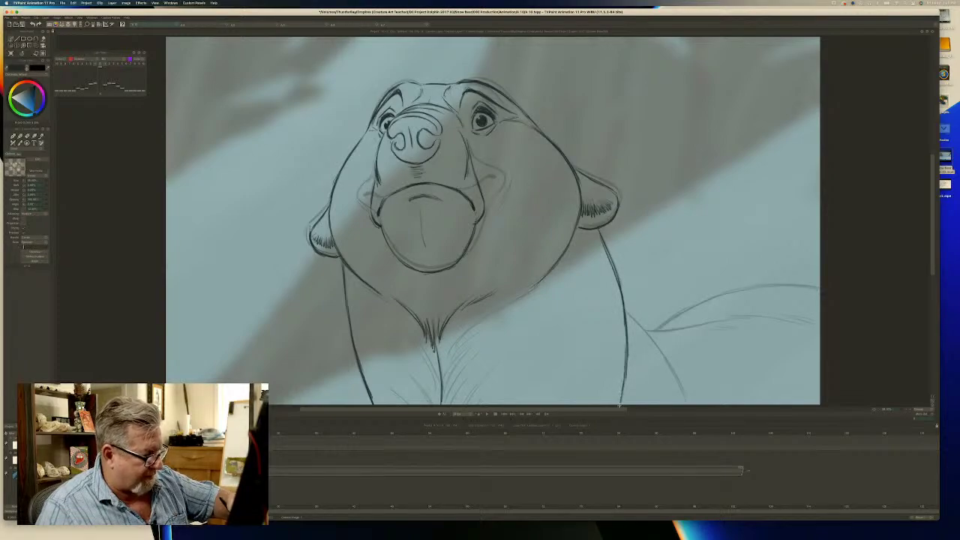
key(Left)
key(Left)
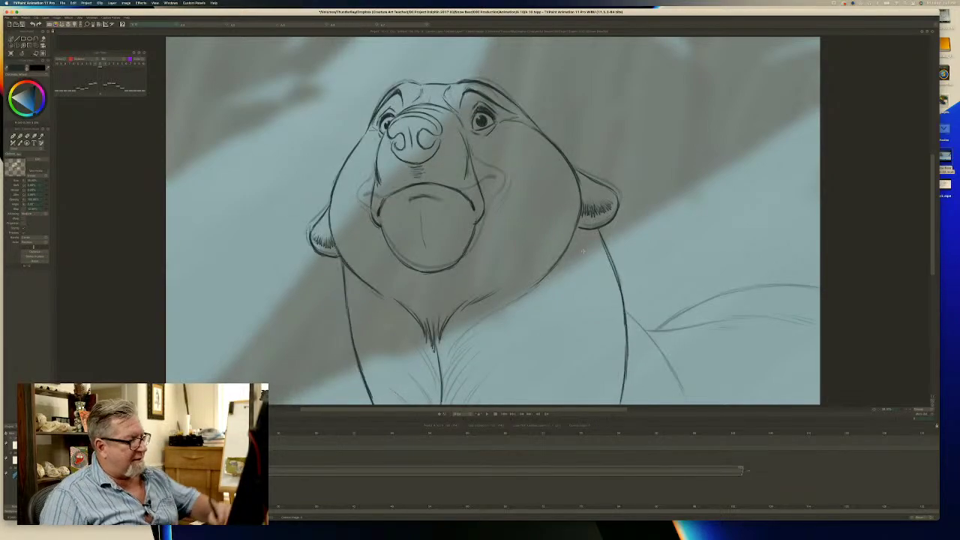
Draw the chest fur strokes on both sides of the centre line below the tuft.
mouse_move(479, 321)
mouse_down()
mouse_move(450, 349)
mouse_move(444, 393)
mouse_move(456, 381)
mouse_move(446, 401)
mouse_up()
mouse_move(460, 385)
mouse_down()
mouse_move(453, 403)
mouse_move(477, 404)
mouse_up()
drag(486, 393, 479, 404)
drag(428, 342, 422, 356)
drag(438, 350, 424, 378)
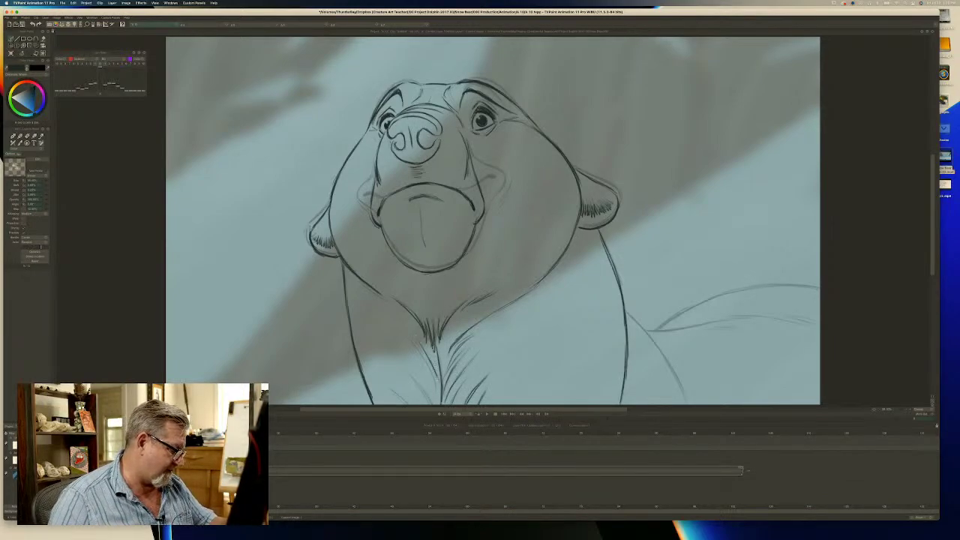
drag(416, 342, 437, 381)
drag(415, 347, 431, 403)
mouse_move(417, 385)
mouse_down()
mouse_move(431, 404)
mouse_move(428, 395)
mouse_up()
Compare the traced head, ears and chest with the neighbouring clean drawing by flipping between the two.
drag(338, 390, 394, 390)
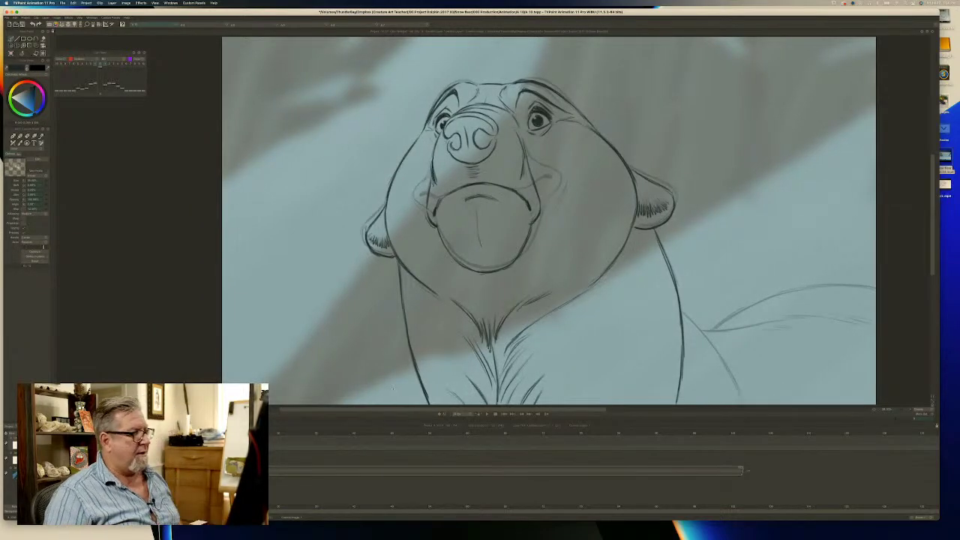
key(Left)
key(Right)
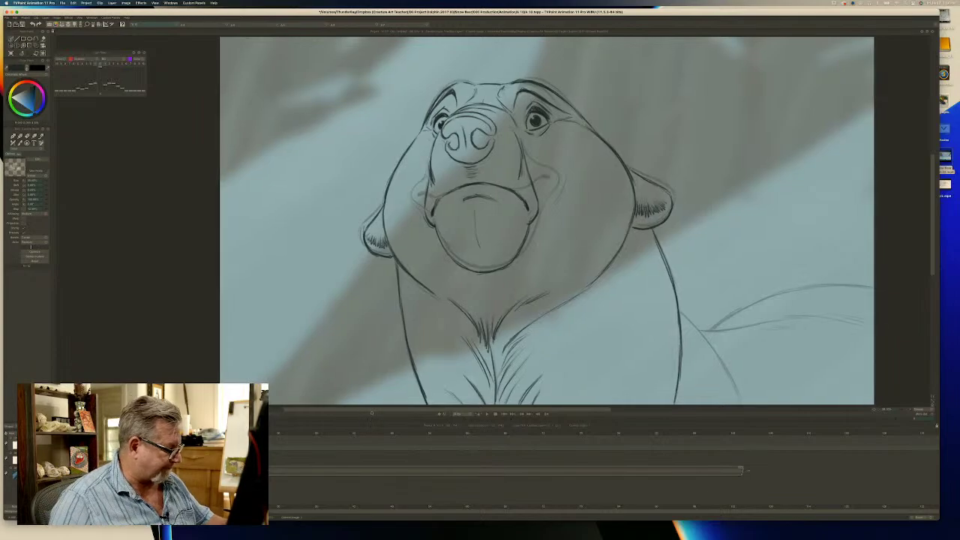
drag(365, 409, 409, 413)
key(Left)
key(Right)
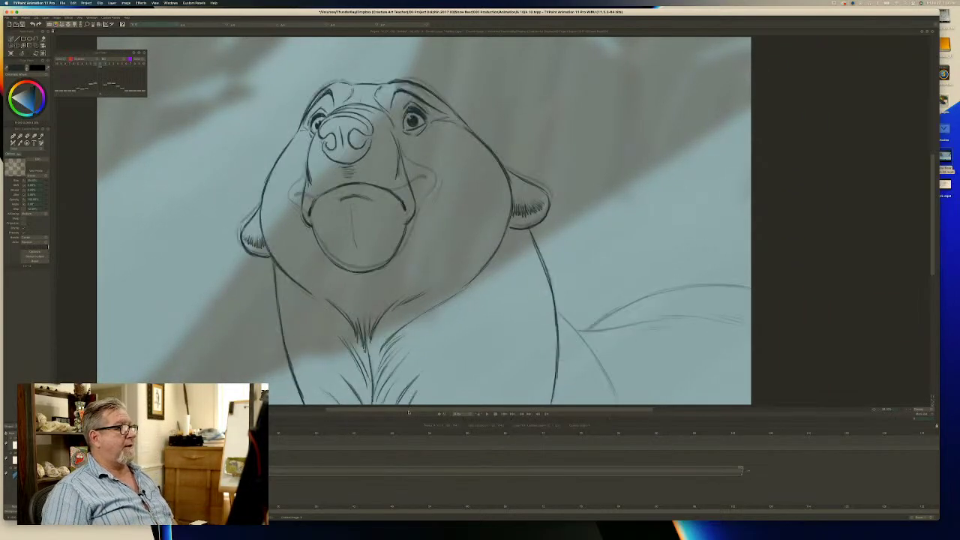
key(Left)
key(Right)
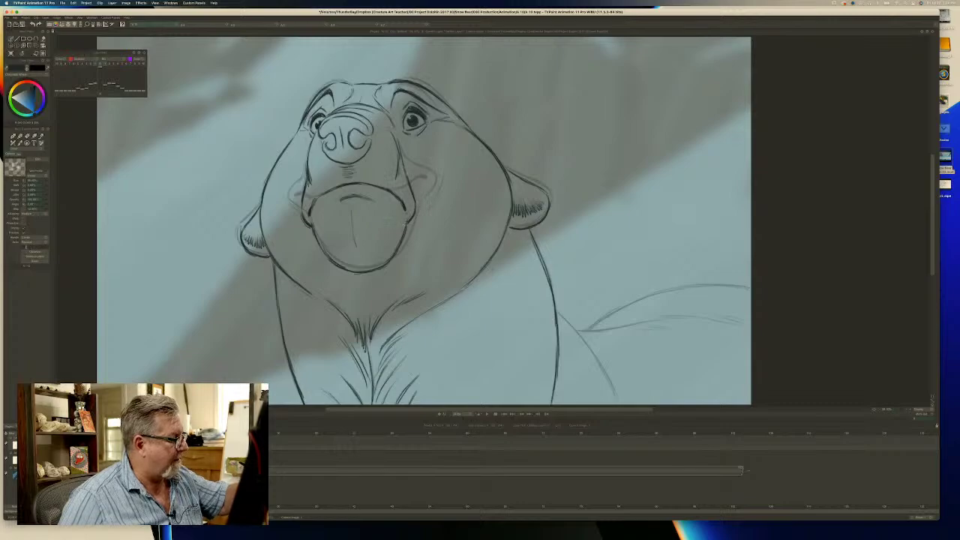
key(Right)
key(Left)
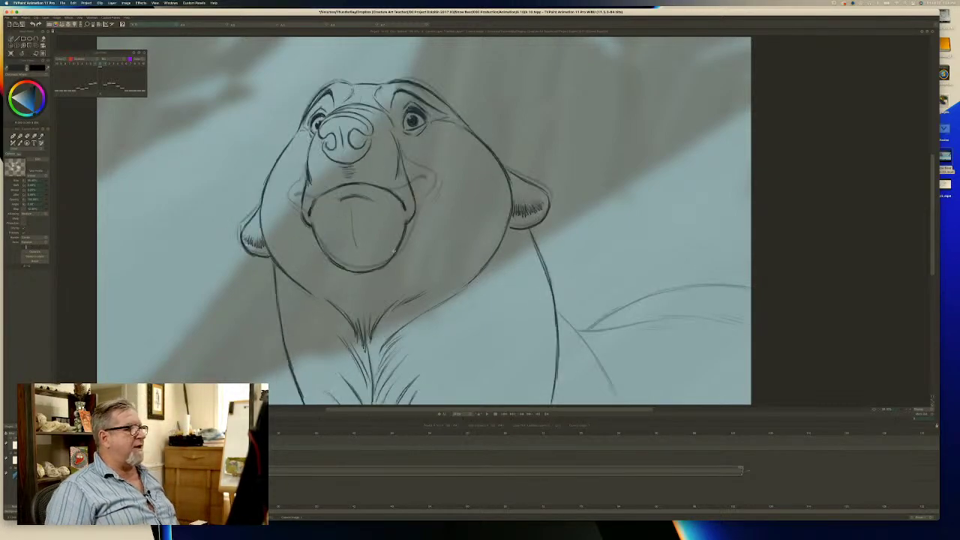
key(Right)
key(Left)
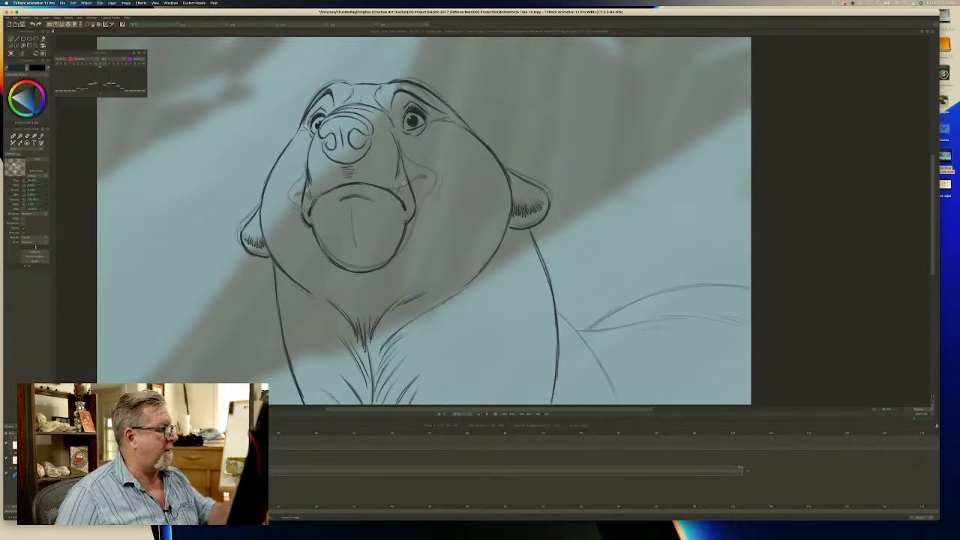
Draw a faint crease on the cheek beside the muzzle below the larger eye, flipping to the neighbouring drawing to compare.
key(Right)
key(Left)
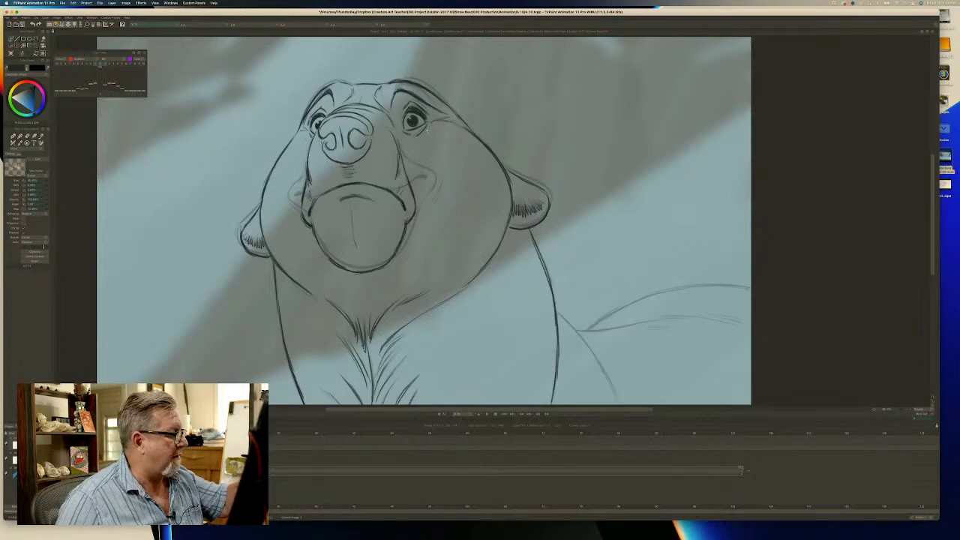
drag(417, 150, 415, 169)
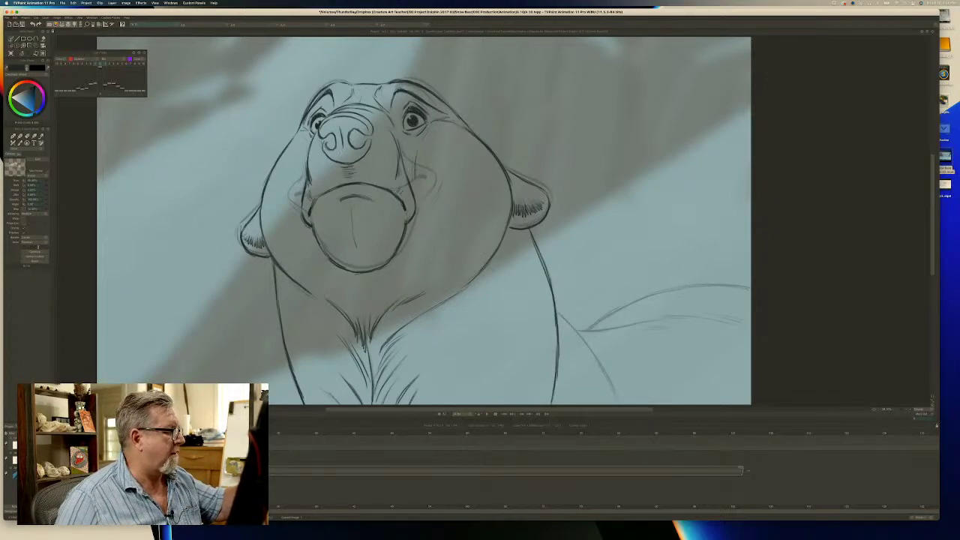
key(Right)
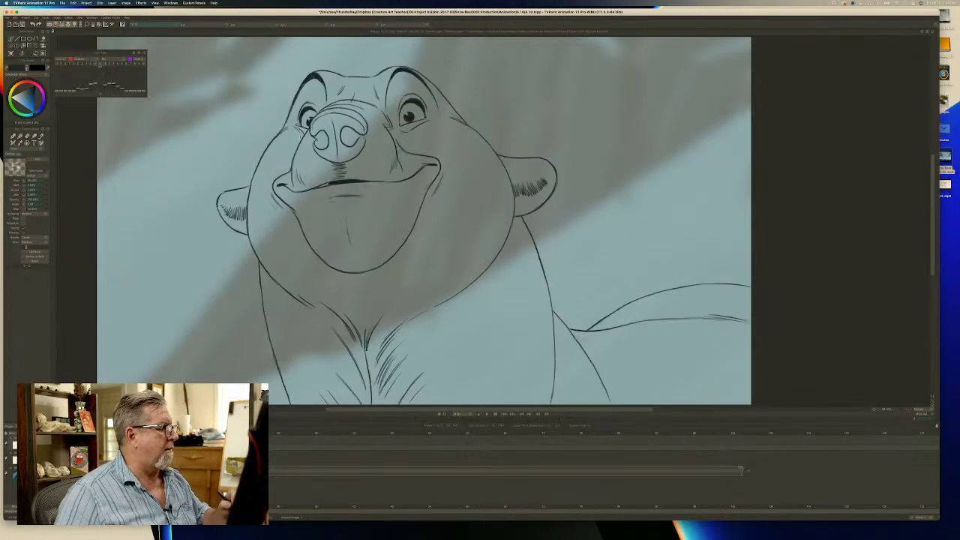
key(Left)
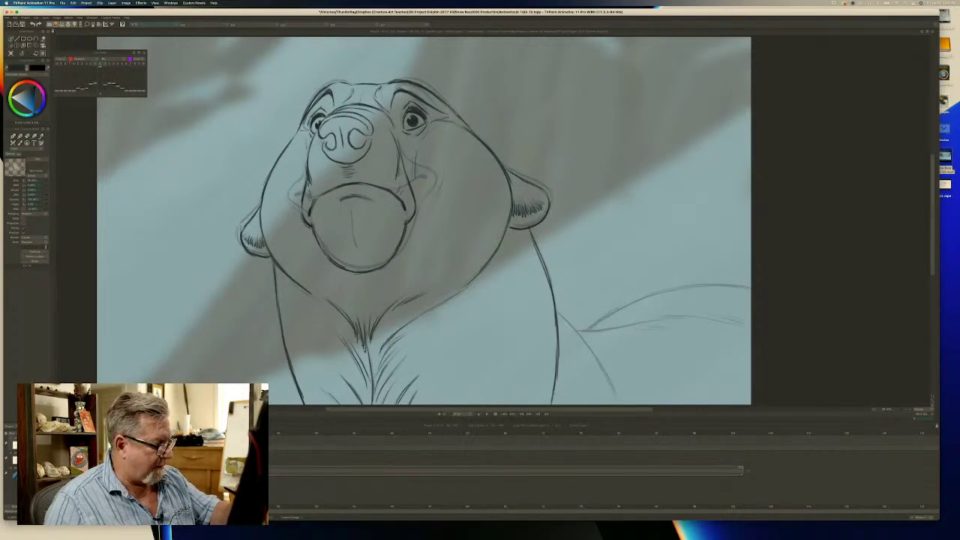
Trace the shoulder line sloping down and outward from the side of the body and join it to the body outline.
drag(559, 312, 595, 355)
drag(581, 337, 616, 399)
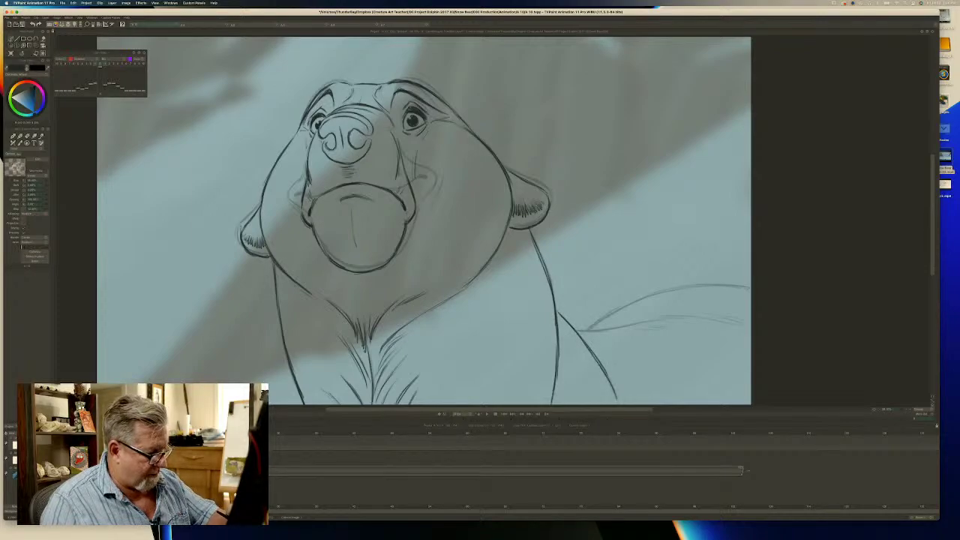
drag(553, 309, 564, 318)
Trace the upper and lower curves of the back behind the shoulder and add short fur strokes, flipping to the neighbouring drawing to compare.
mouse_move(750, 287)
mouse_down()
mouse_move(640, 291)
mouse_move(583, 333)
mouse_up()
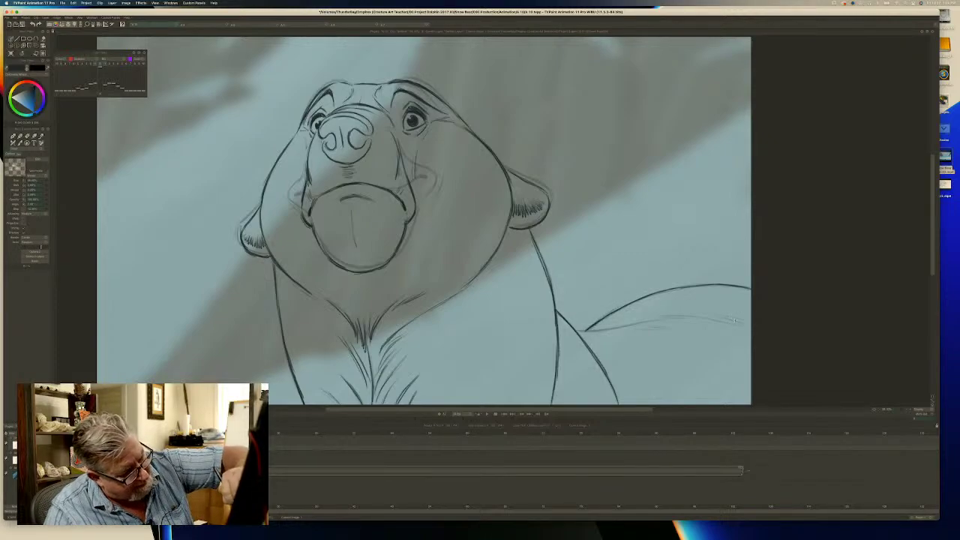
mouse_move(744, 324)
mouse_down()
mouse_move(663, 316)
mouse_move(575, 330)
mouse_up()
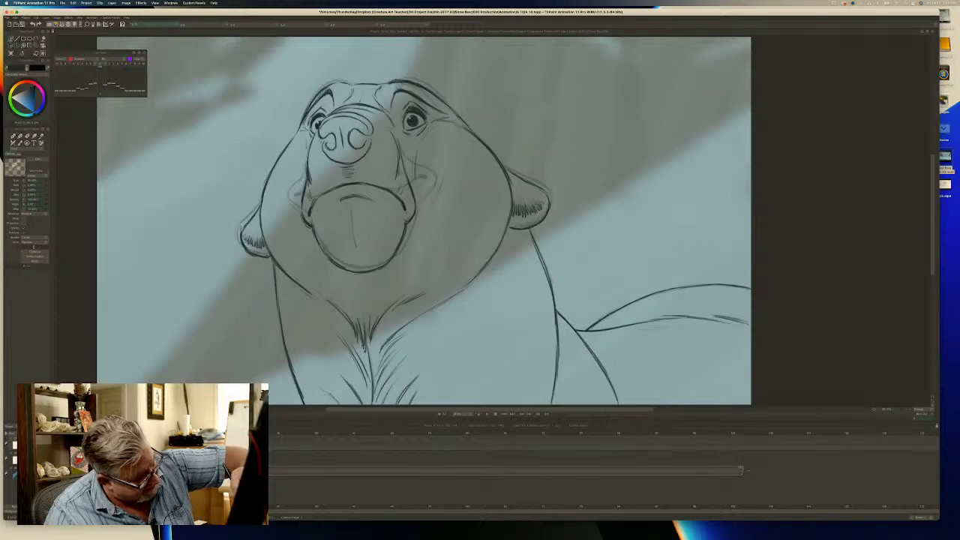
drag(671, 326, 642, 330)
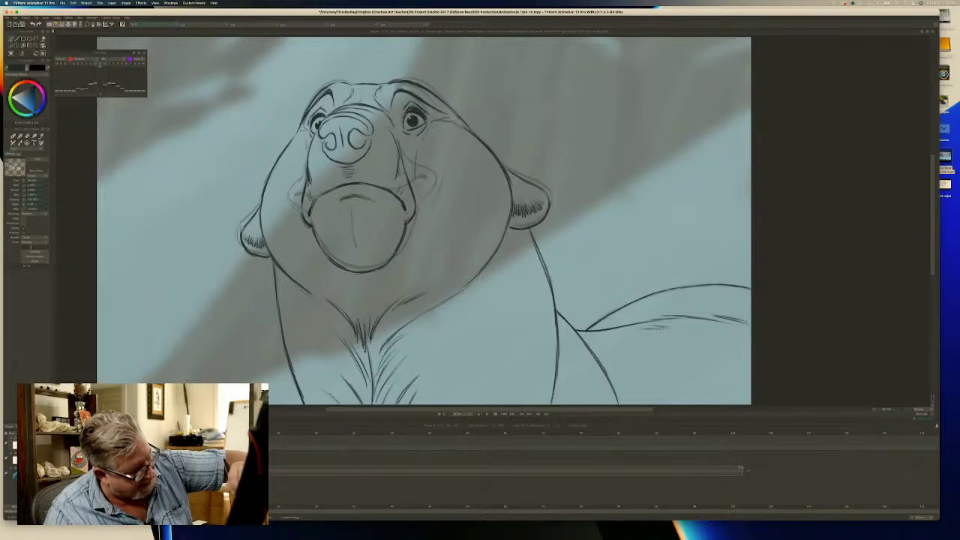
key(Left)
key(Right)
key(Left)
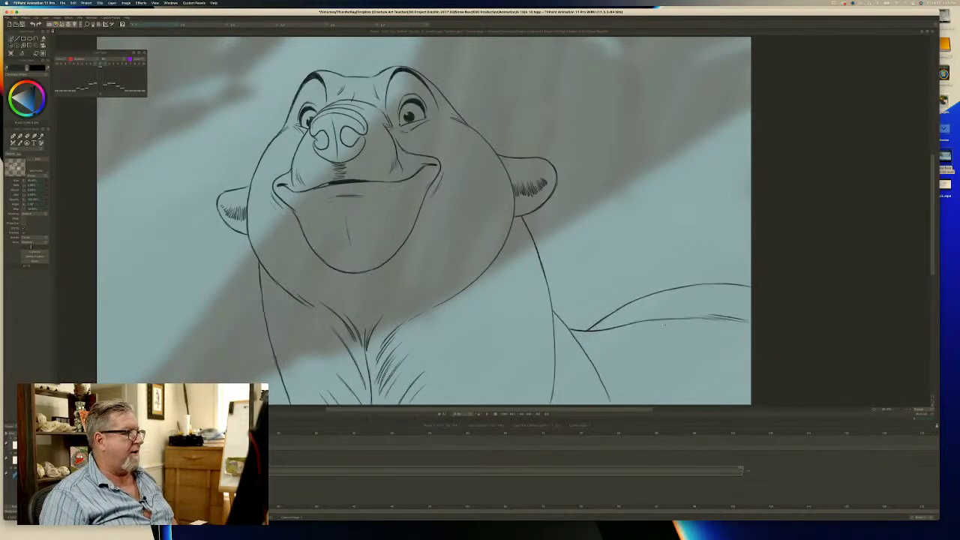
key(Right)
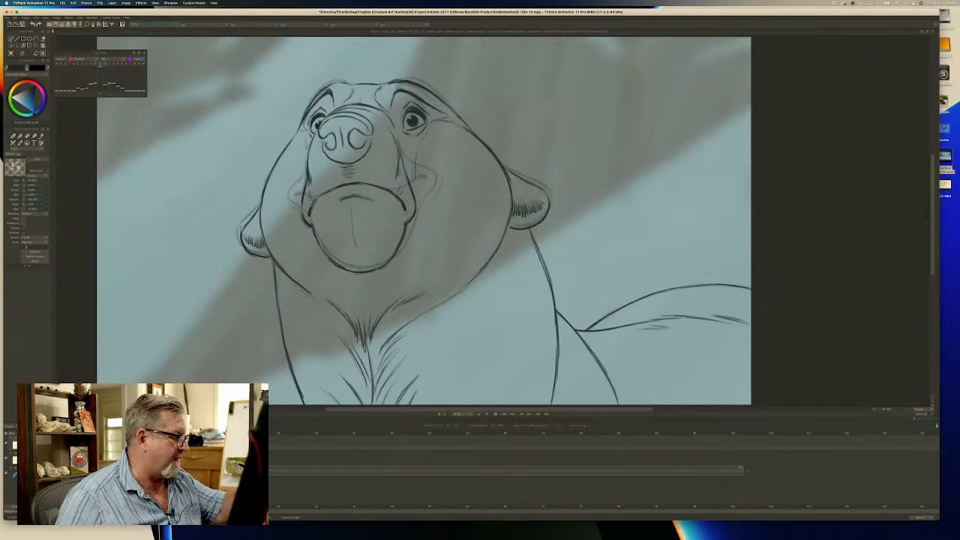
Check the chin, mouth and overall head pose against the neighbouring clean drawing by repeatedly flipping between the two.
key(b)
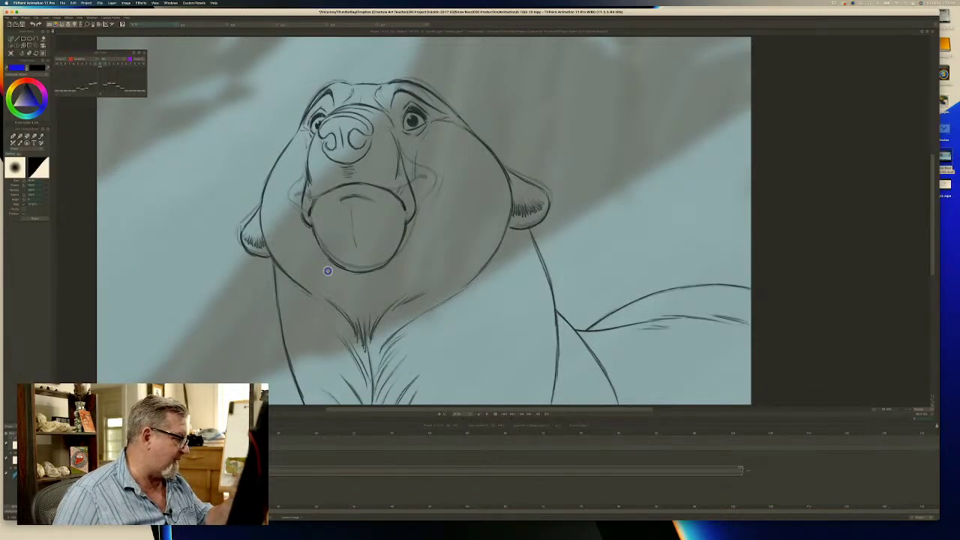
key(e)
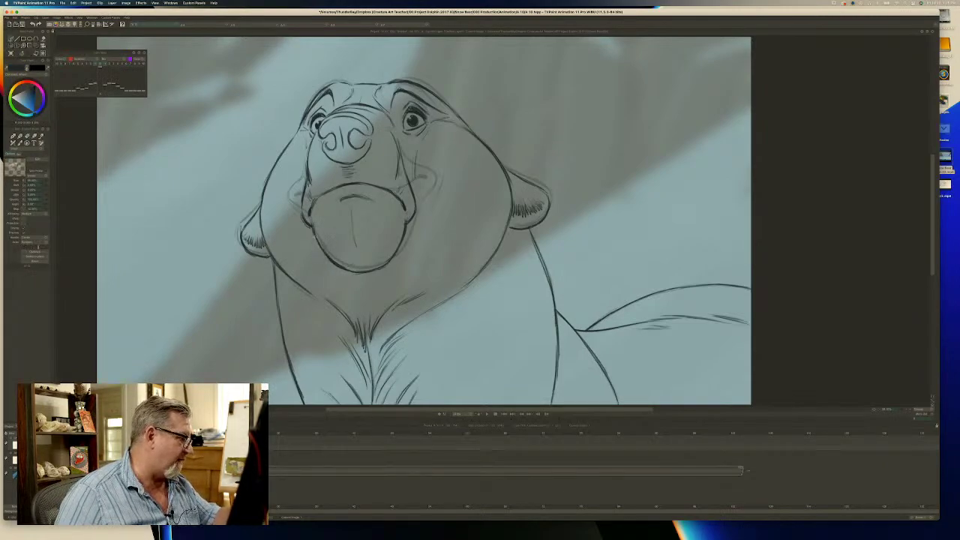
key(Right)
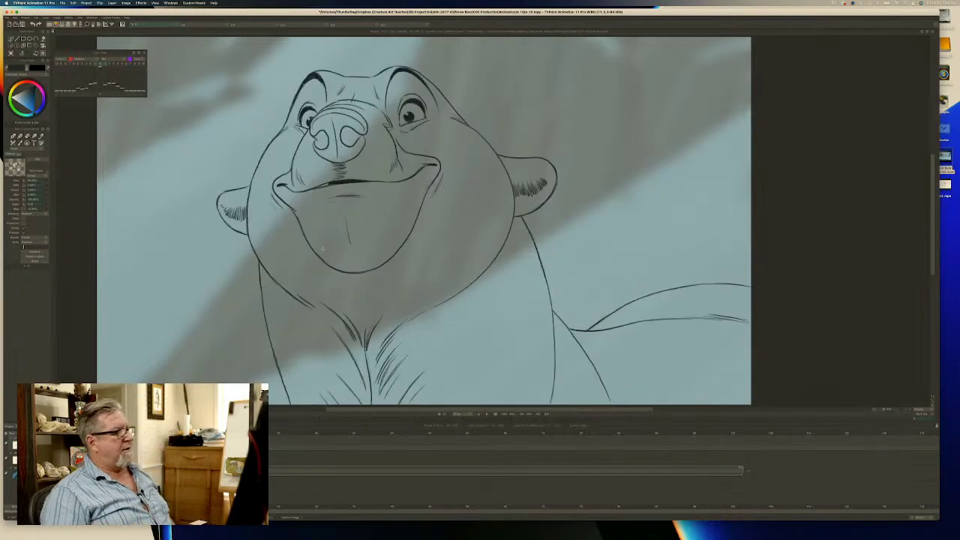
key(Left)
key(Right)
key(Left)
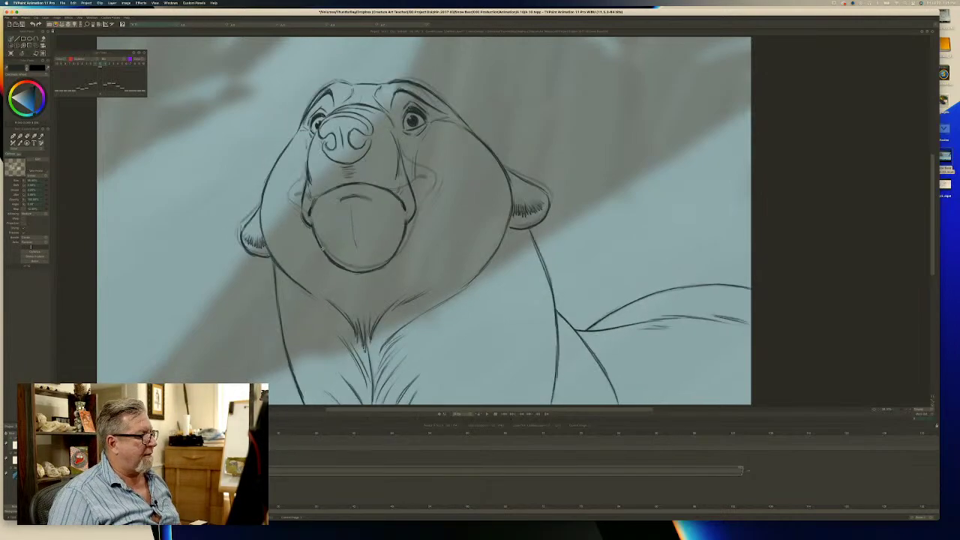
key(Right)
key(Left)
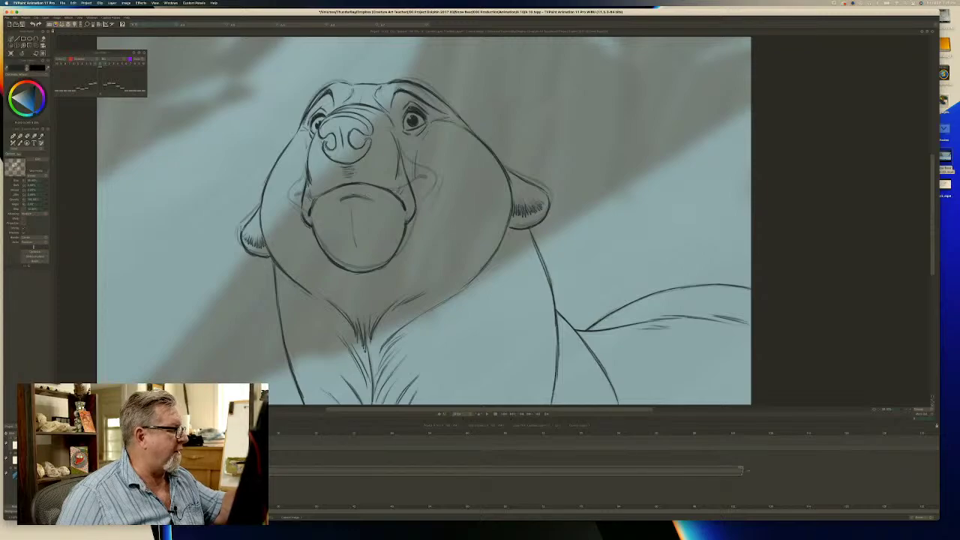
key(Right)
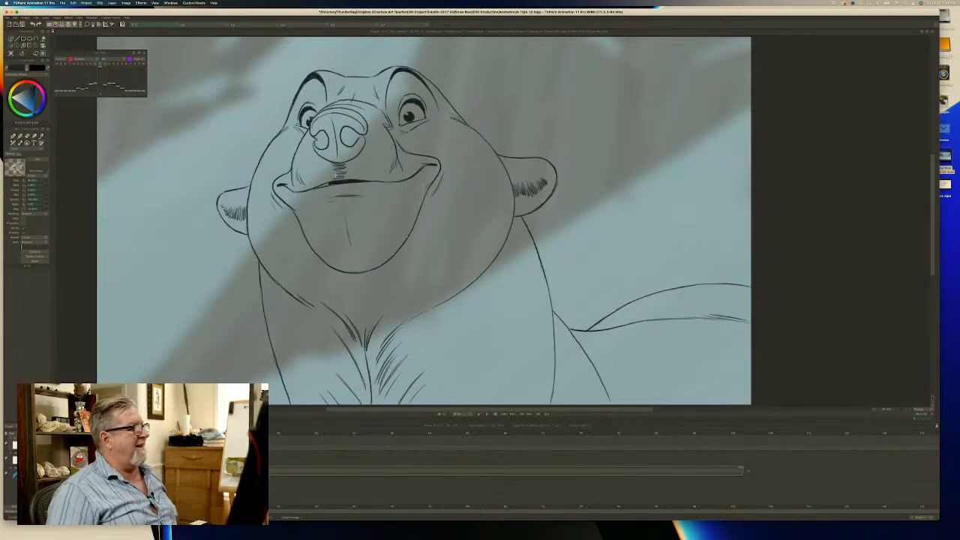
key(Left)
key(Right)
key(Left)
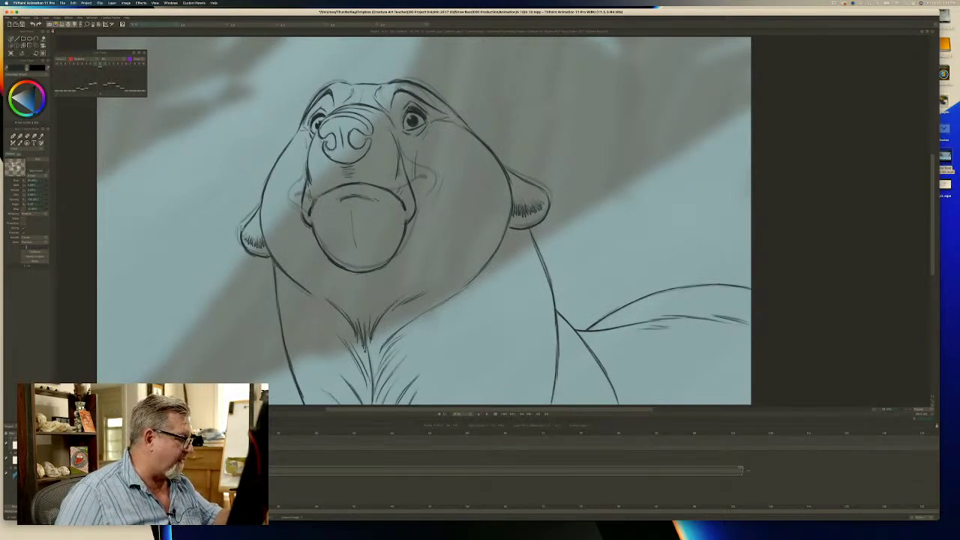
key(Right)
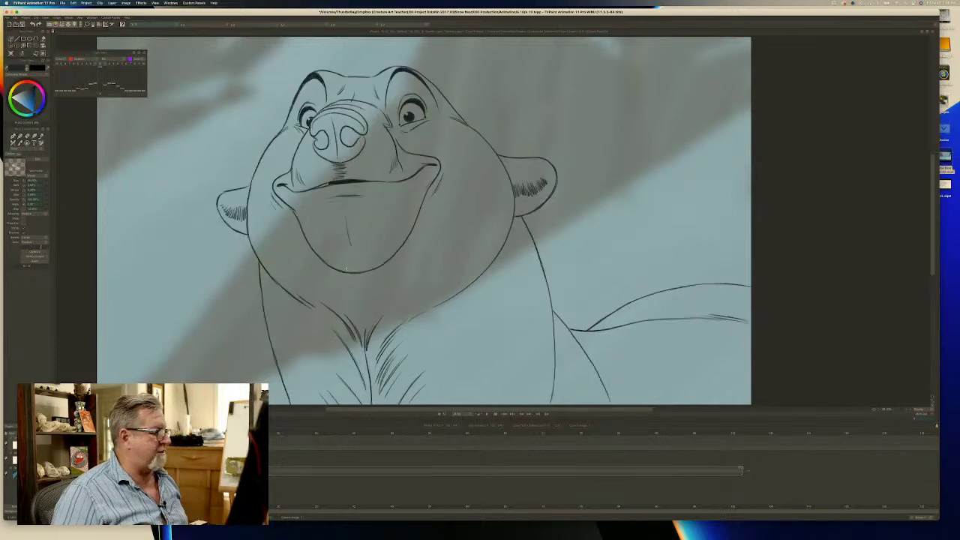
key(Left)
key(Right)
key(Left)
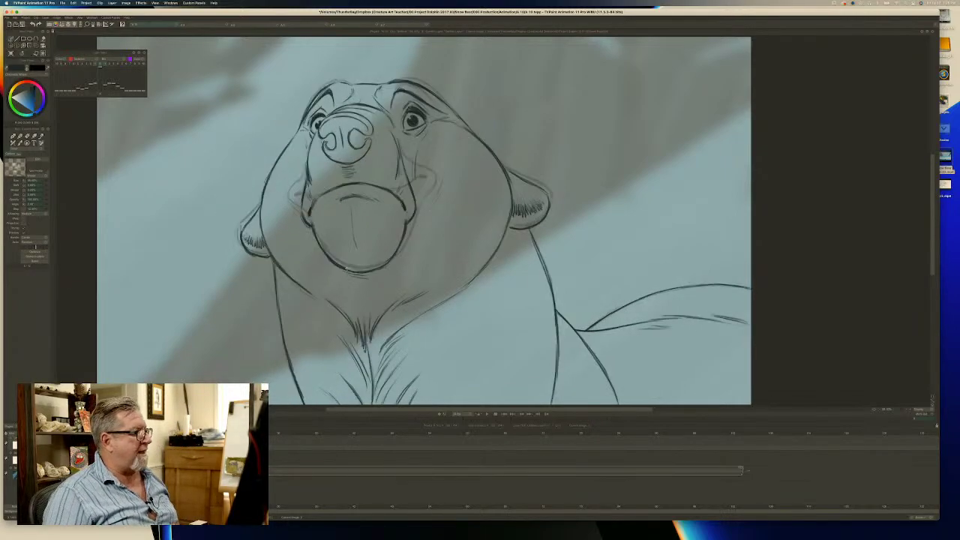
key(Right)
key(Left)
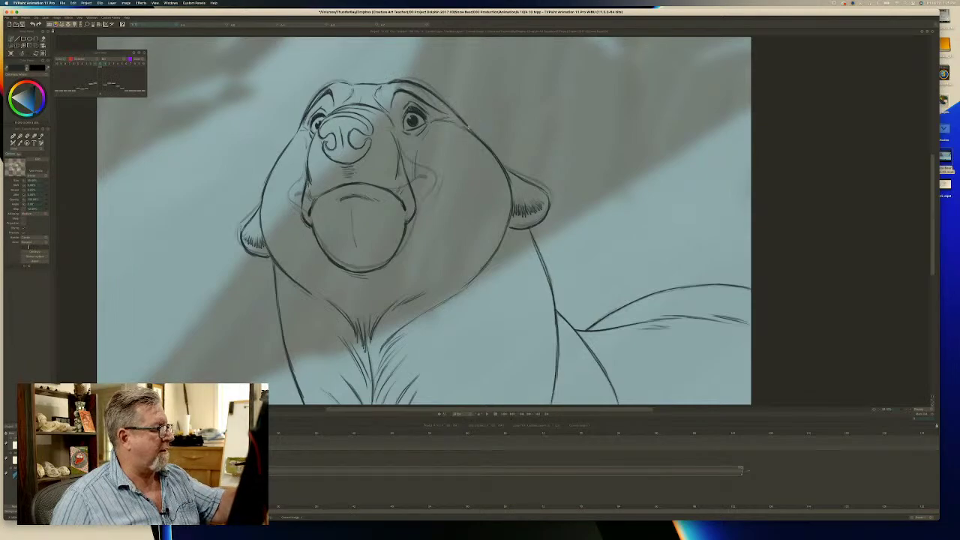
key(Right)
key(Left)
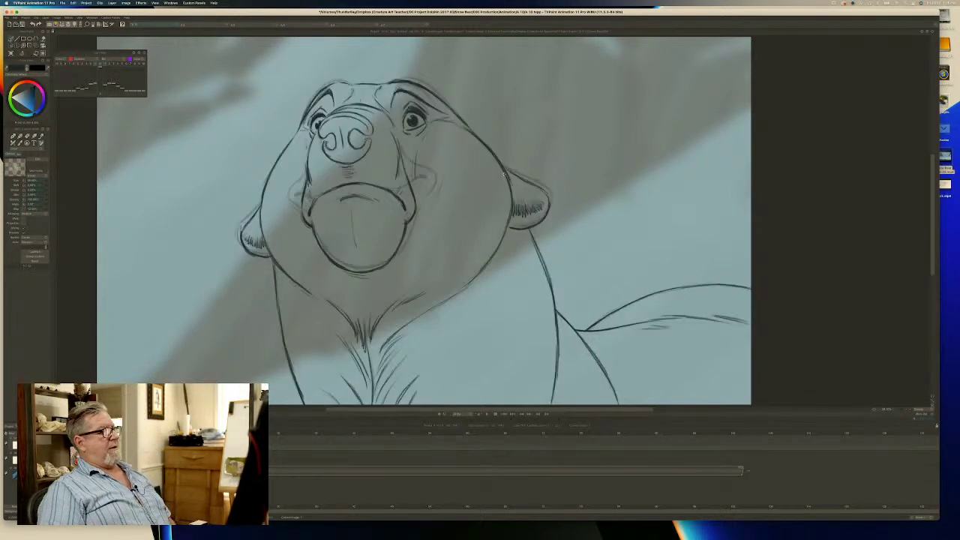
key(Right)
key(Left)
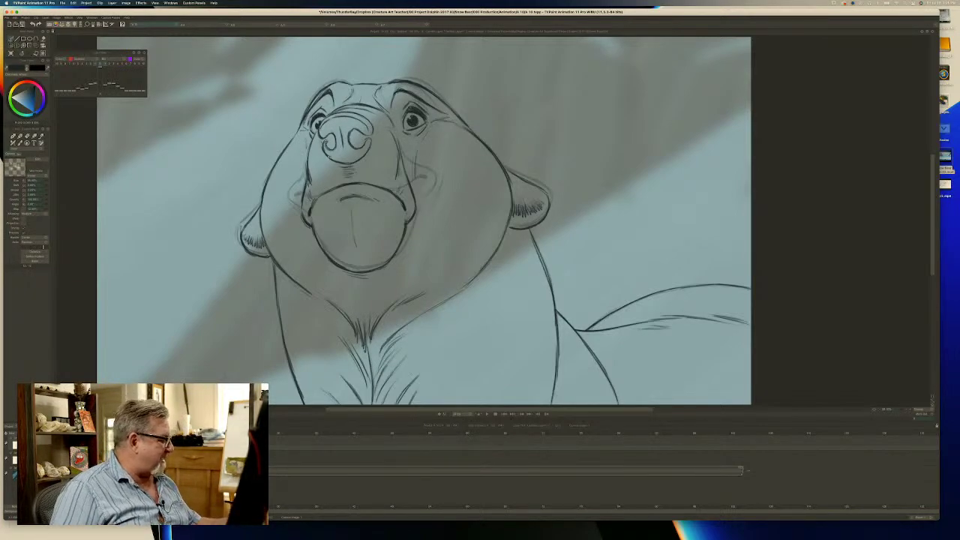
key(Right)
key(Left)
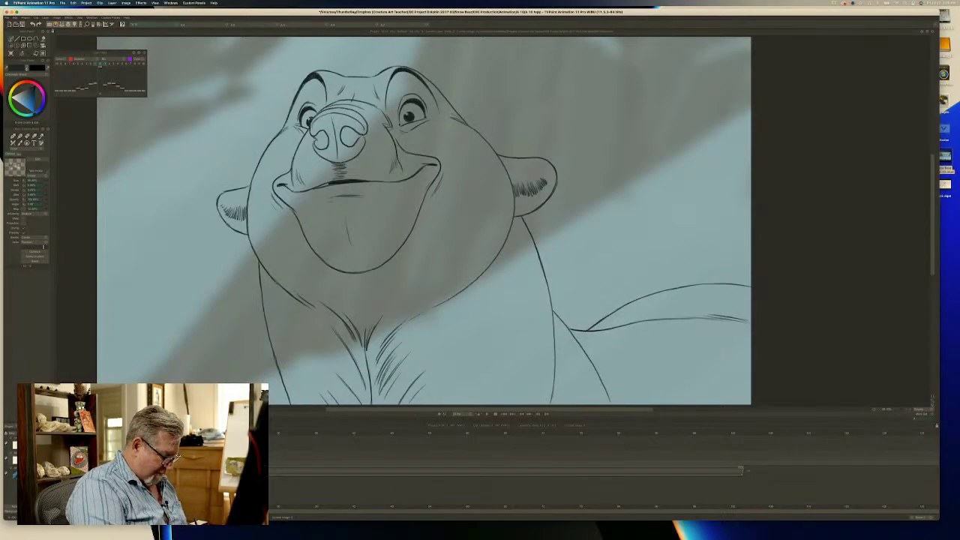
Delete the rough sketch layer and tidy the stray lines at the top of the bear's head with the eraser.
key(Delete)
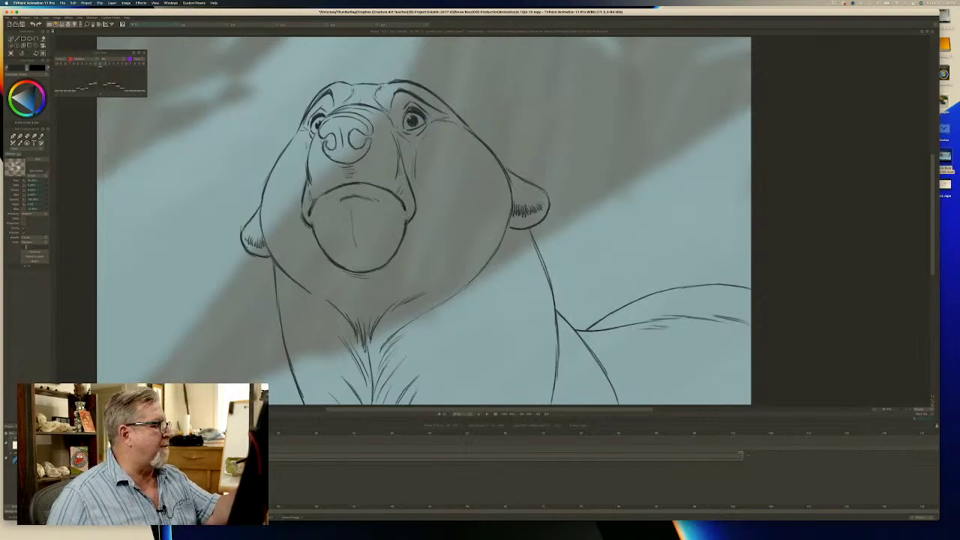
key(b)
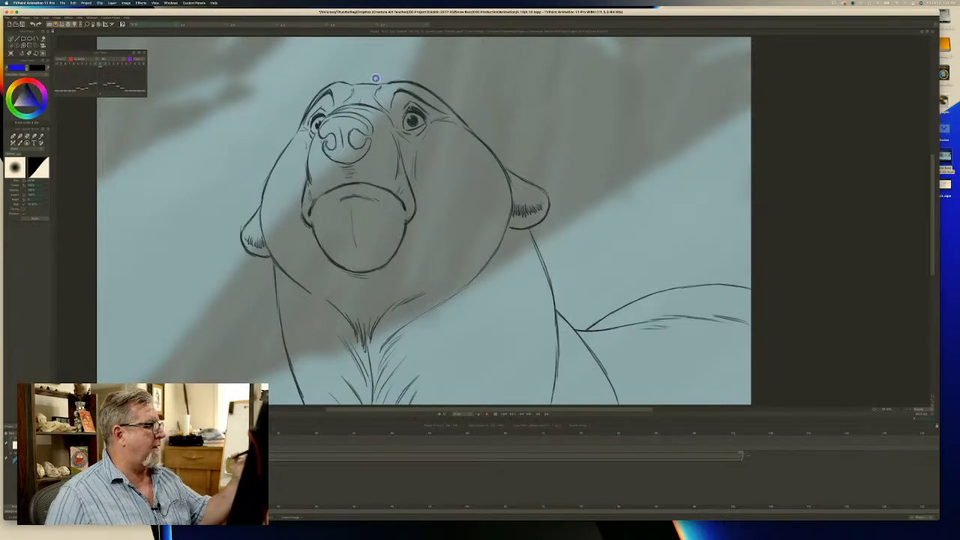
key(b)
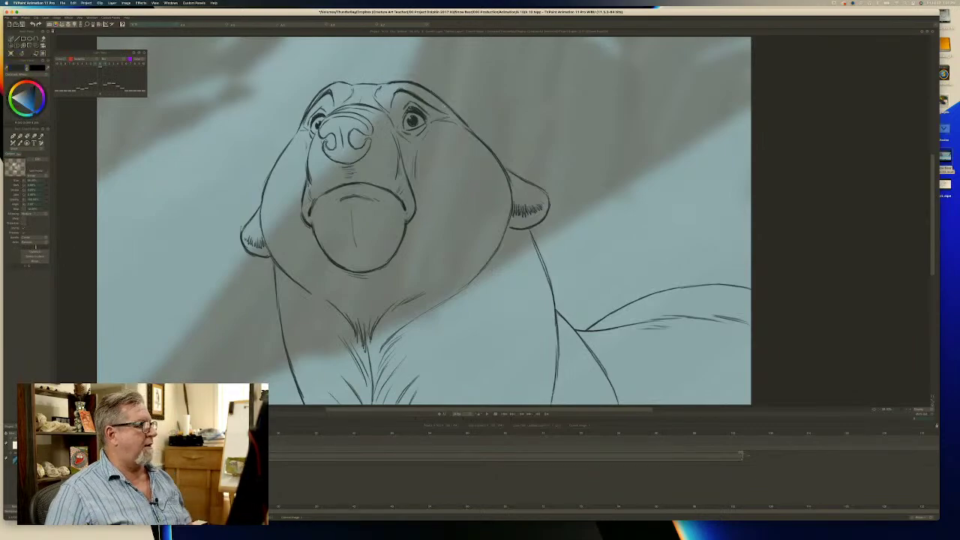
Compare the cleaned-up bear without its rough sketch to the neighbouring drawing by flipping between the two.
key(Right)
key(Left)
key(Right)
key(Left)
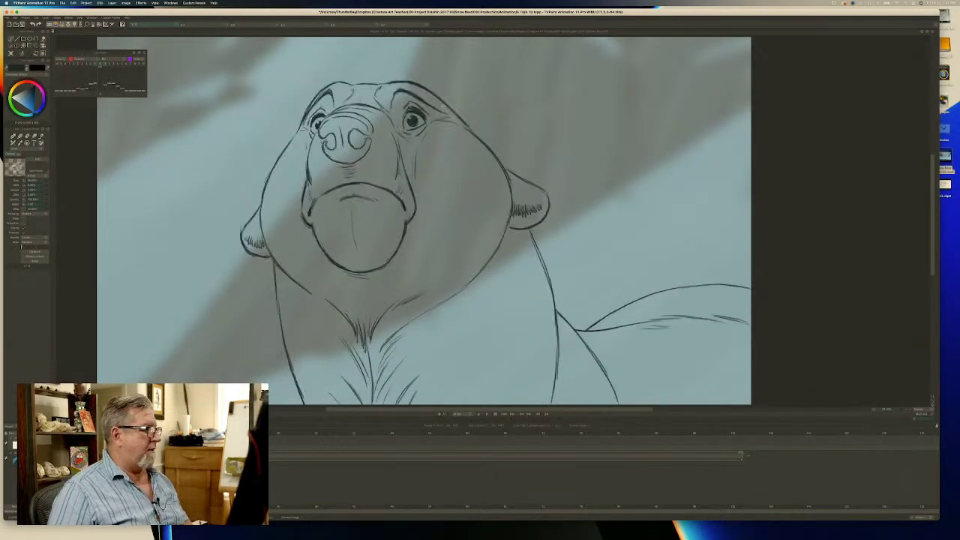
key(Right)
key(Left)
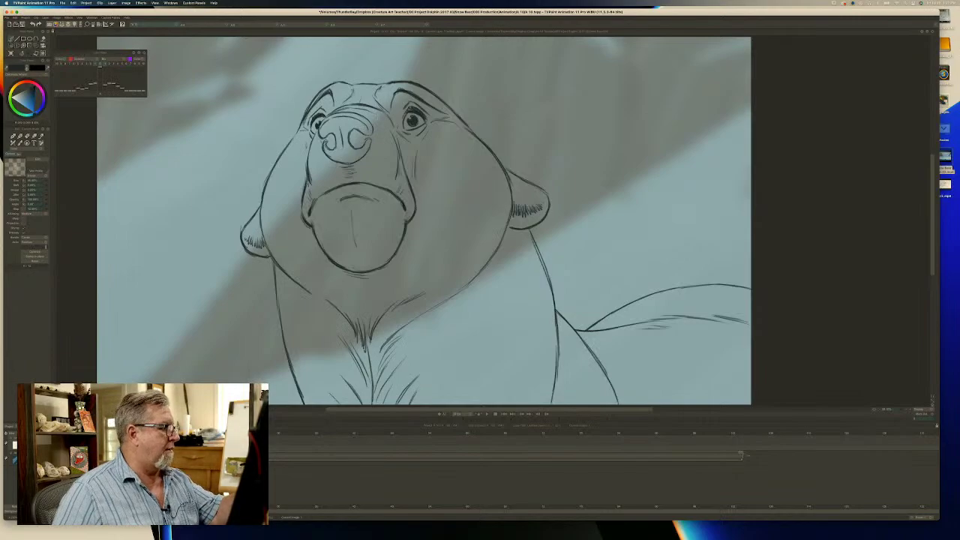
key(Right)
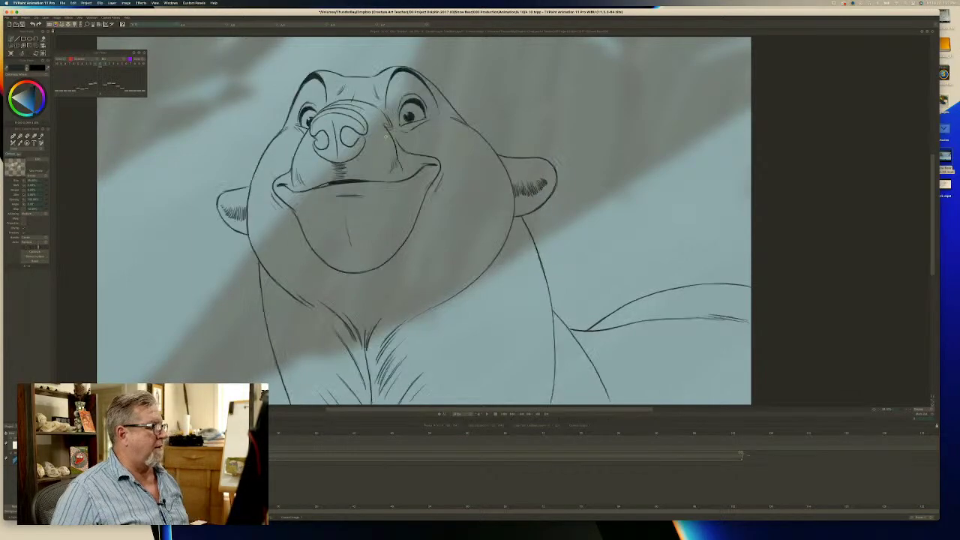
key(Left)
key(Right)
key(Left)
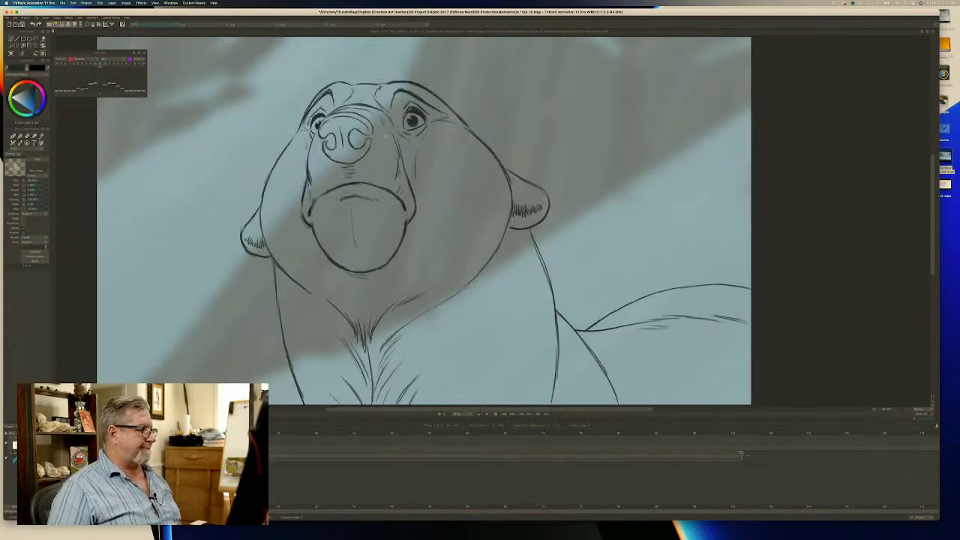
Darken the short strokes between the nose and mouth and tidy the edge of the upper lip, flipping to the neighbouring drawing to compare.
key(Right)
key(Left)
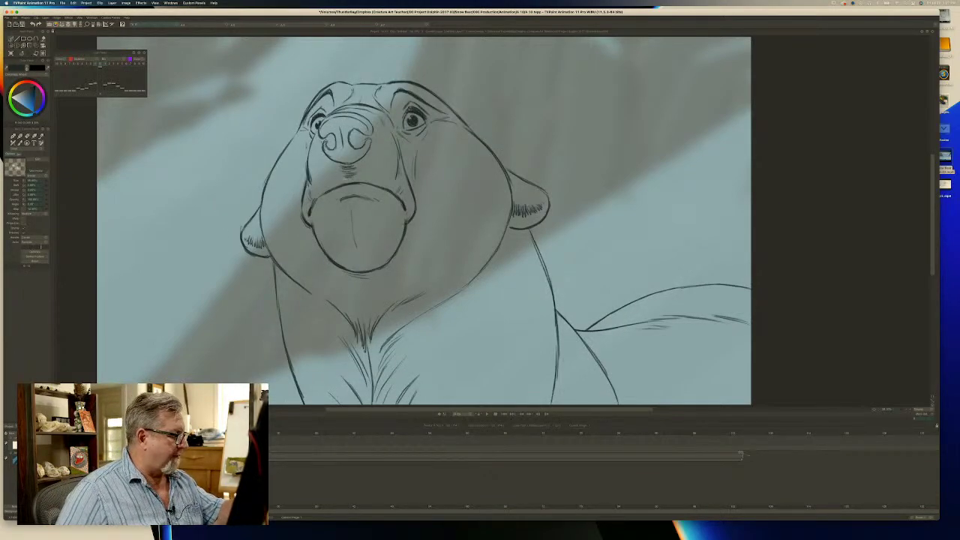
key(Right)
key(Left)
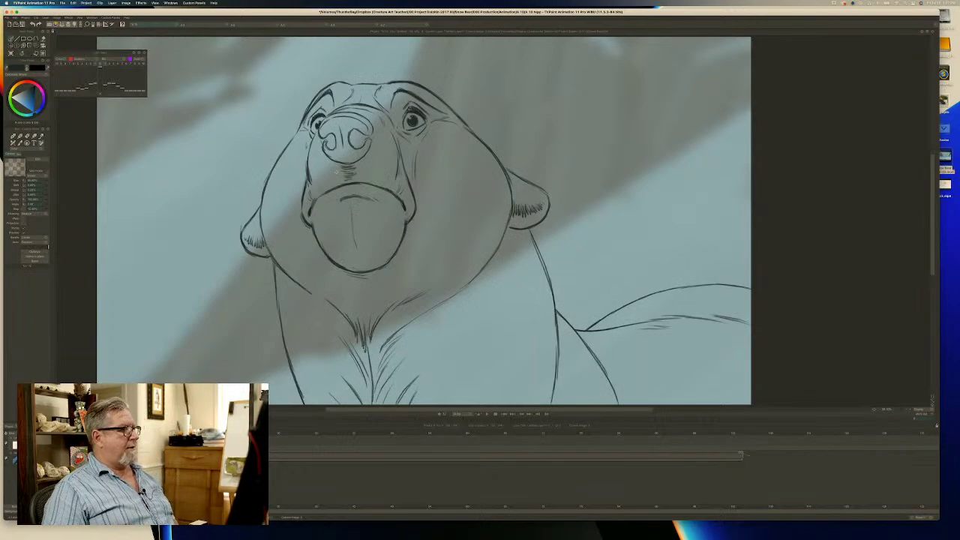
key(Right)
key(Left)
key(Right)
key(Left)
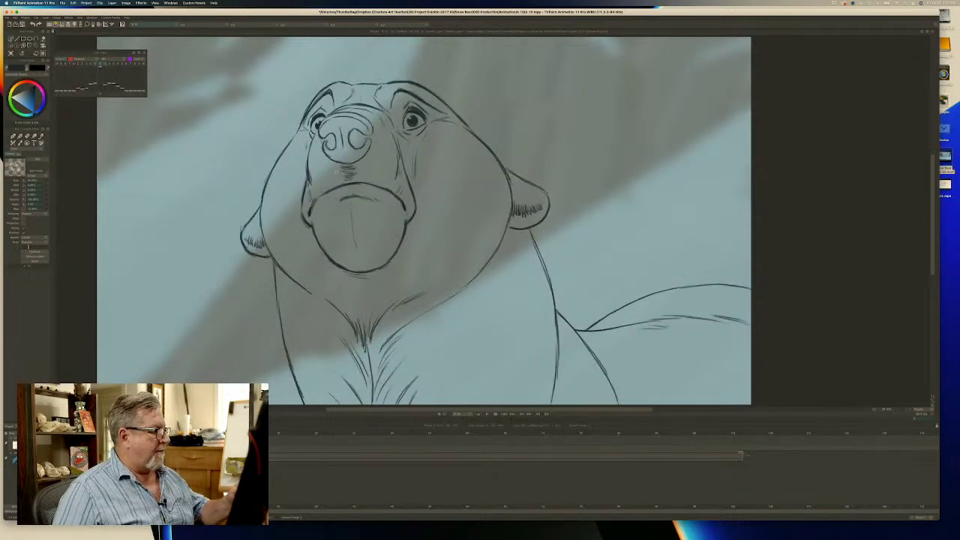
key(b)
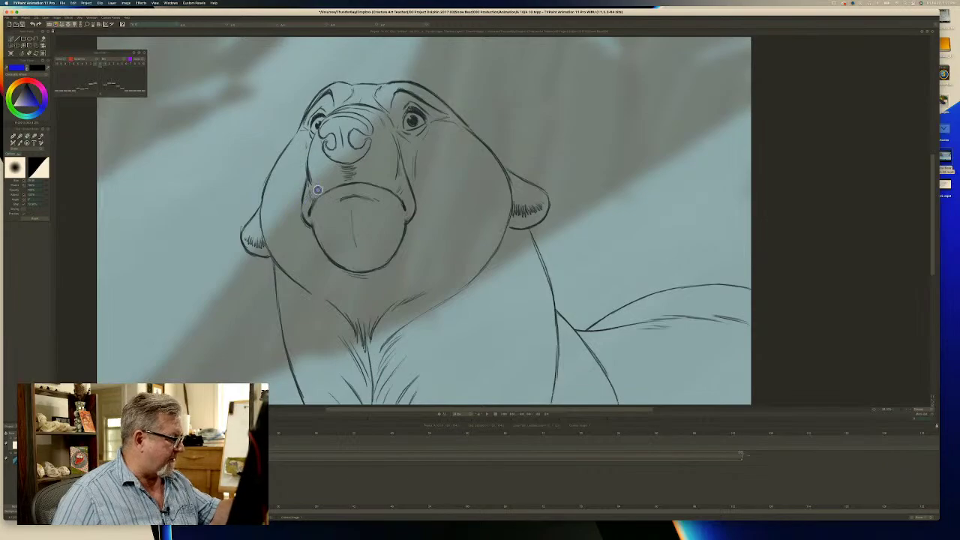
key(b)
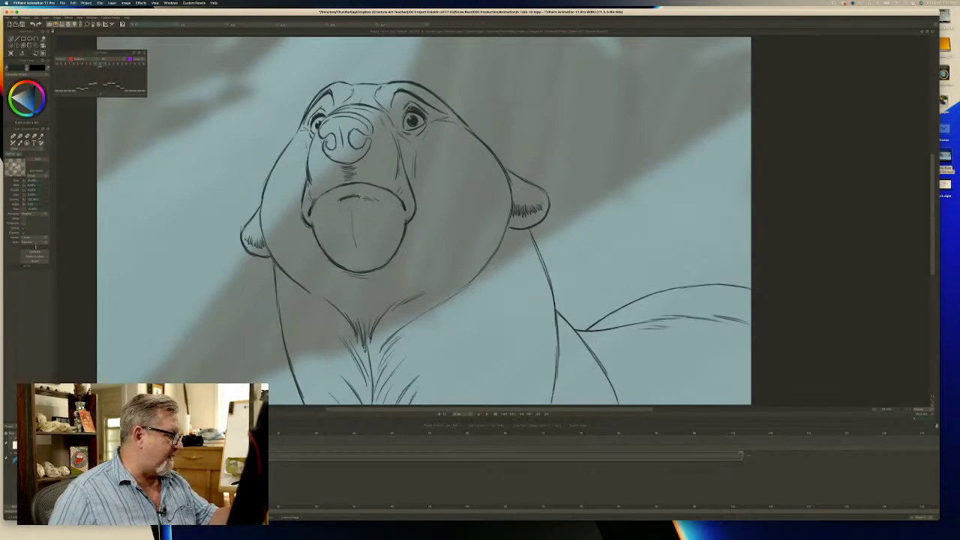
Erase and redraw the short crease below the bear's mouth, flipping to the neighbouring drawing to compare.
key(Right)
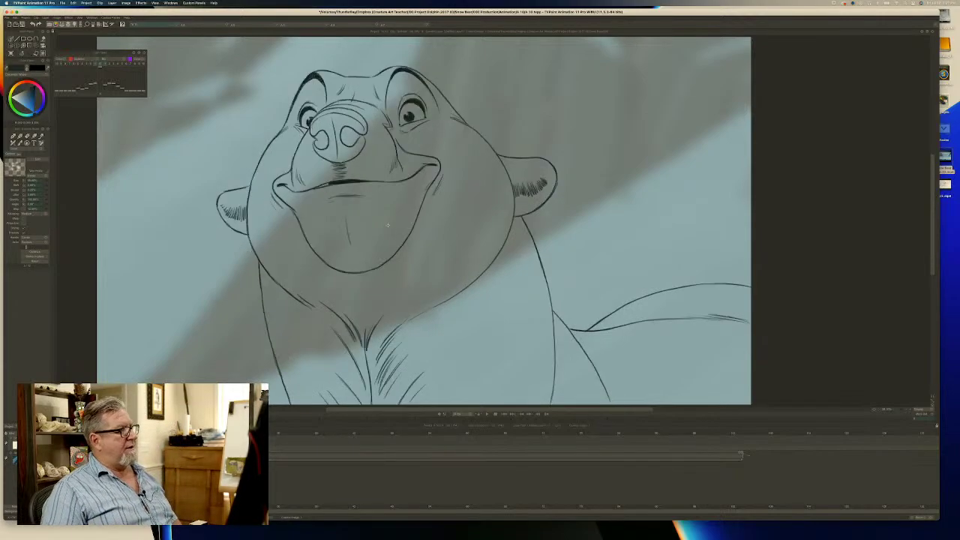
key(Left)
key(b)
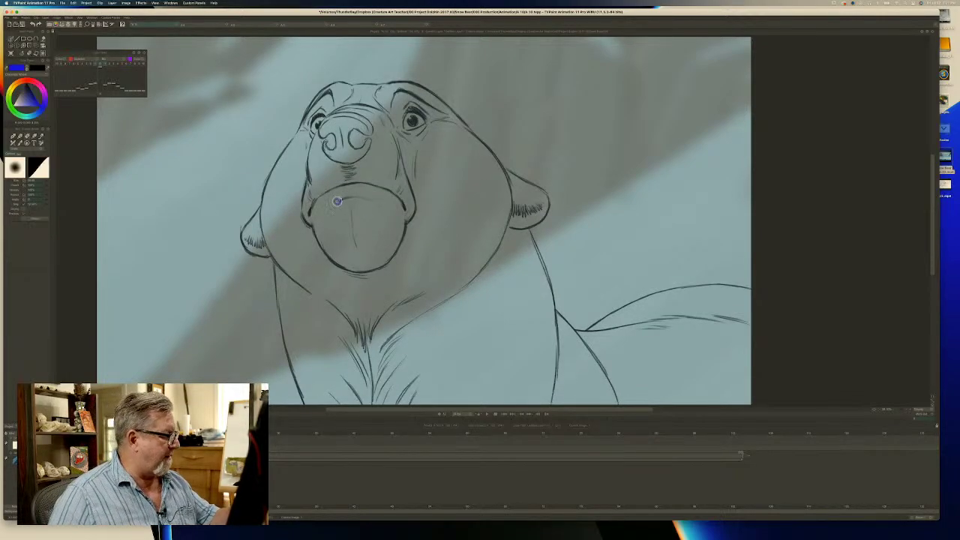
key(e)
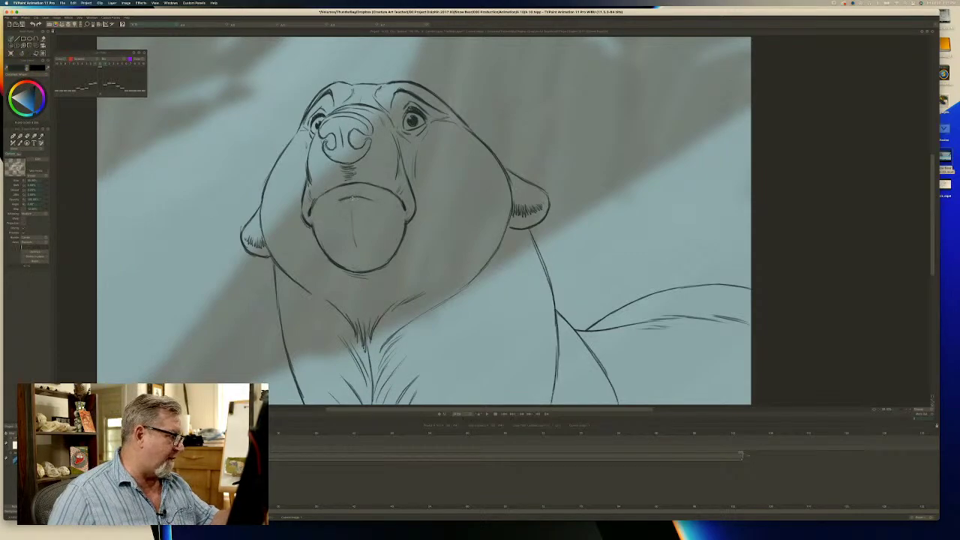
key(Right)
key(Left)
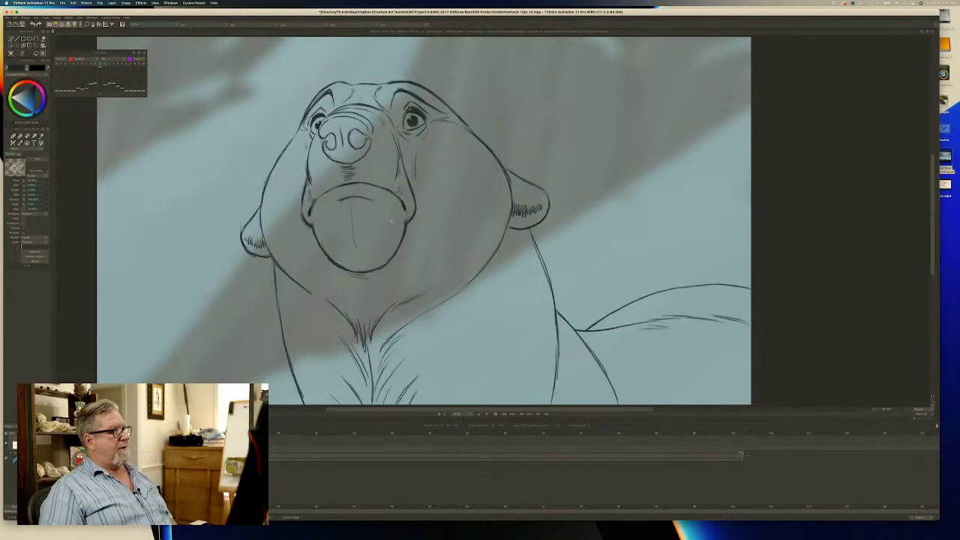
Check the head, mouth and muzzle of the cleaned-up bear against the neighbouring clean drawing by repeatedly flipping between the two.
key(Left)
key(Right)
key(Left)
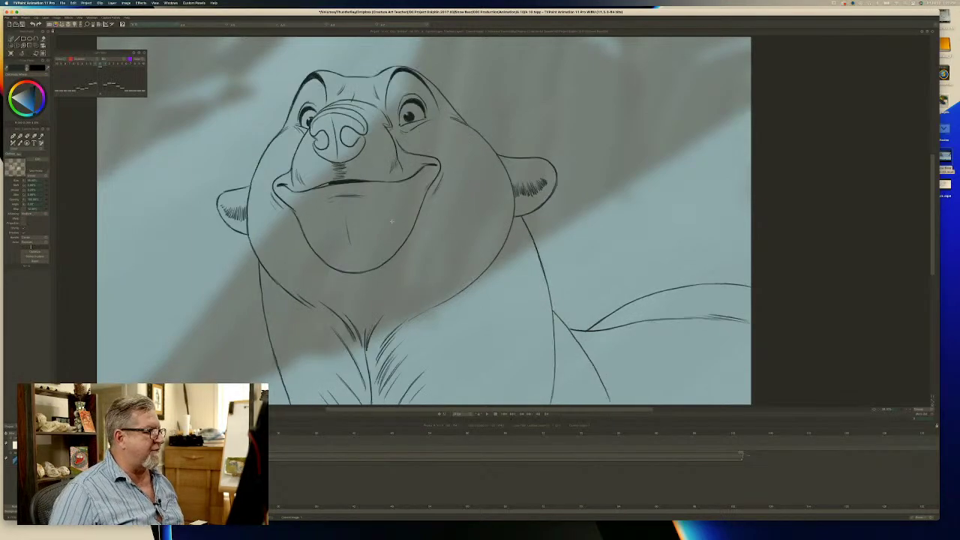
key(Right)
key(Left)
key(Right)
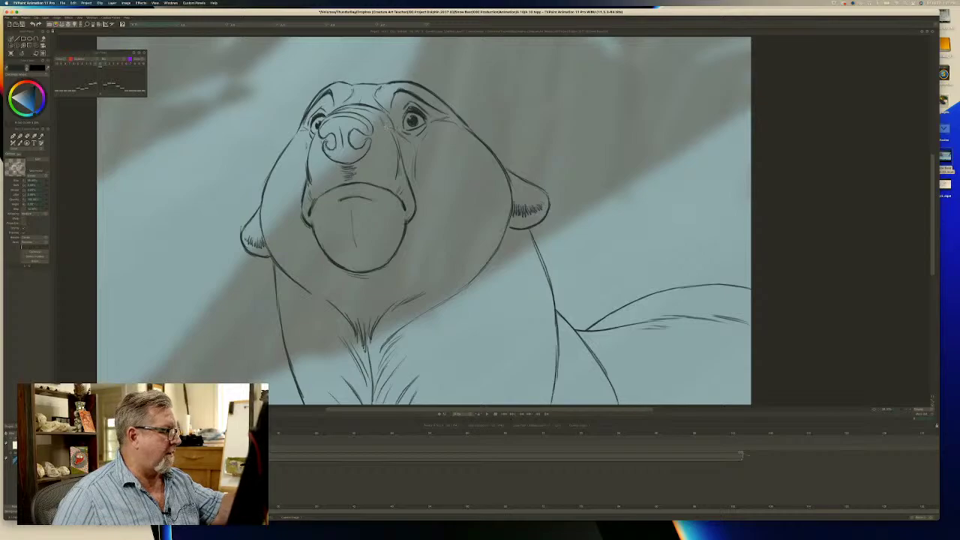
key(Left)
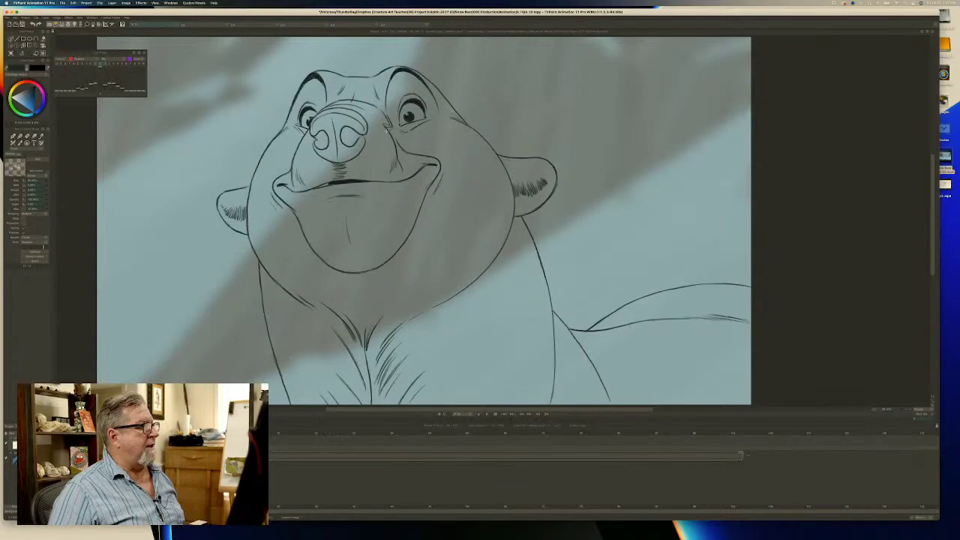
key(Right)
key(Left)
key(Right)
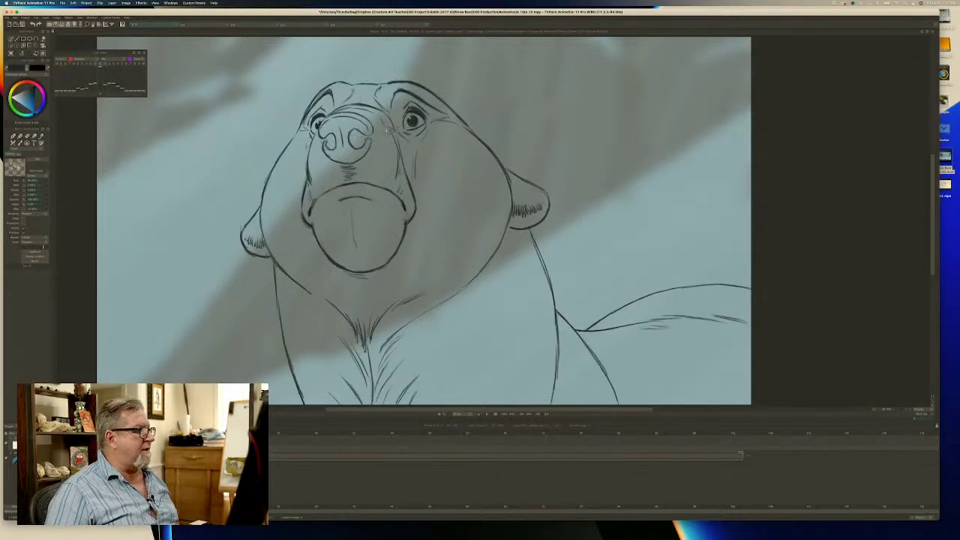
key(Left)
key(Right)
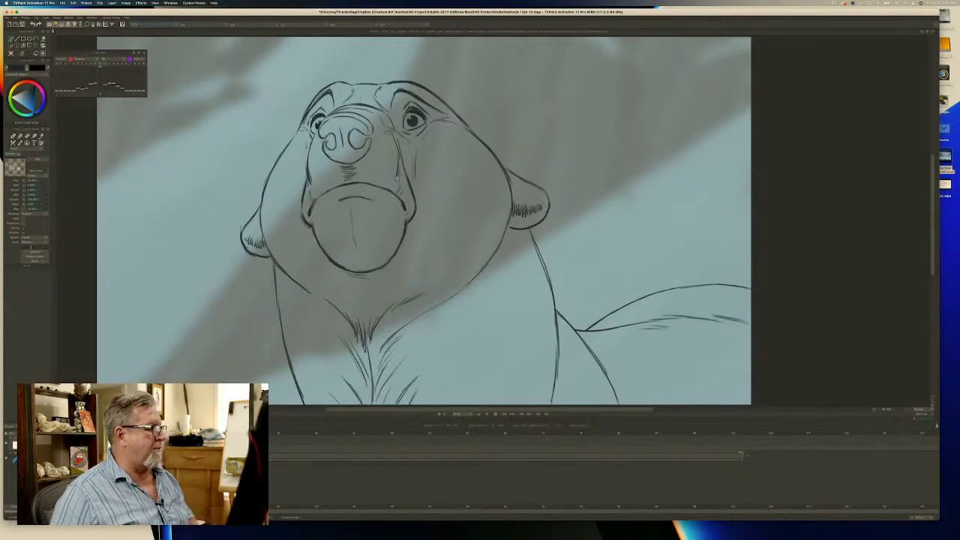
key(Left)
key(Right)
key(Left)
key(Right)
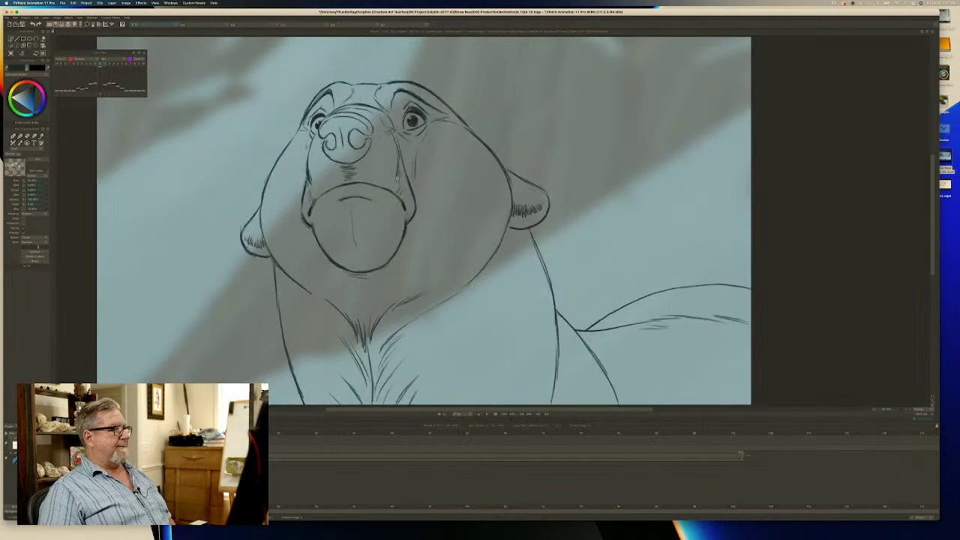
key(Left)
key(Right)
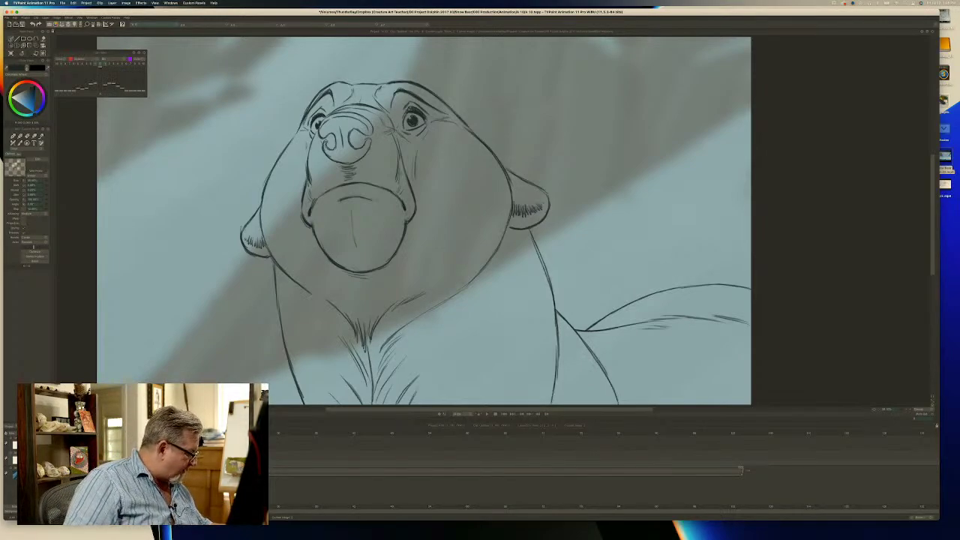
Turn on the light table, check the tinted neighbouring drawings by flipping between frames, and go to the blank frame after the bear.
key(Right)
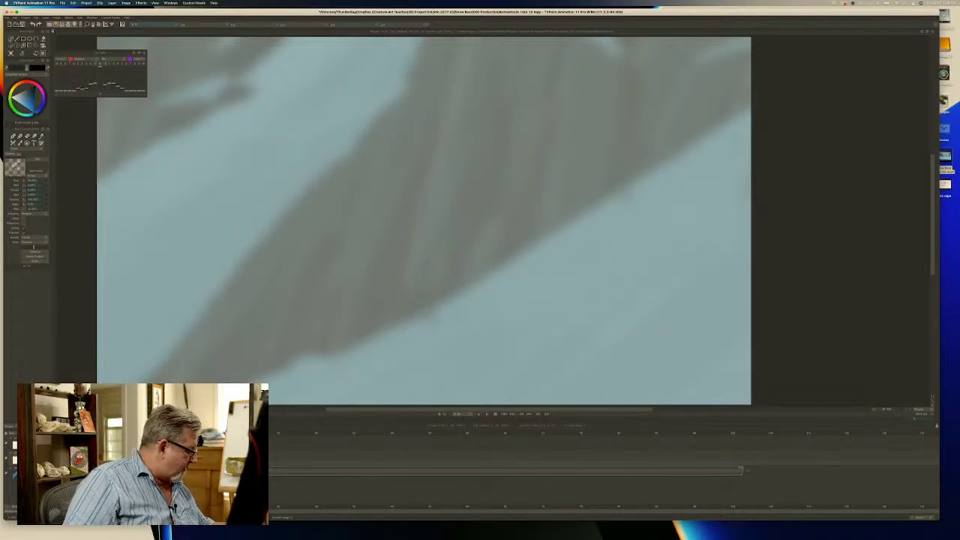
key(Left)
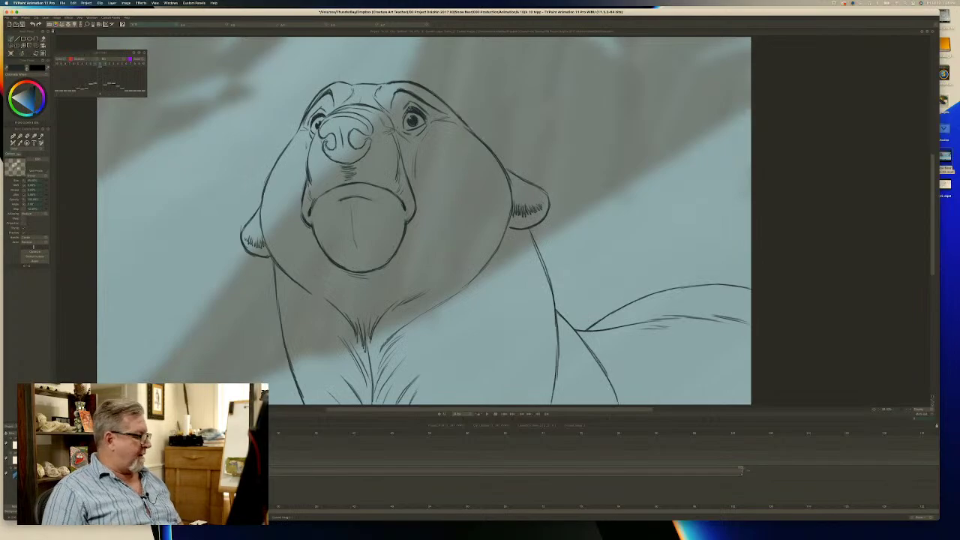
key(l)
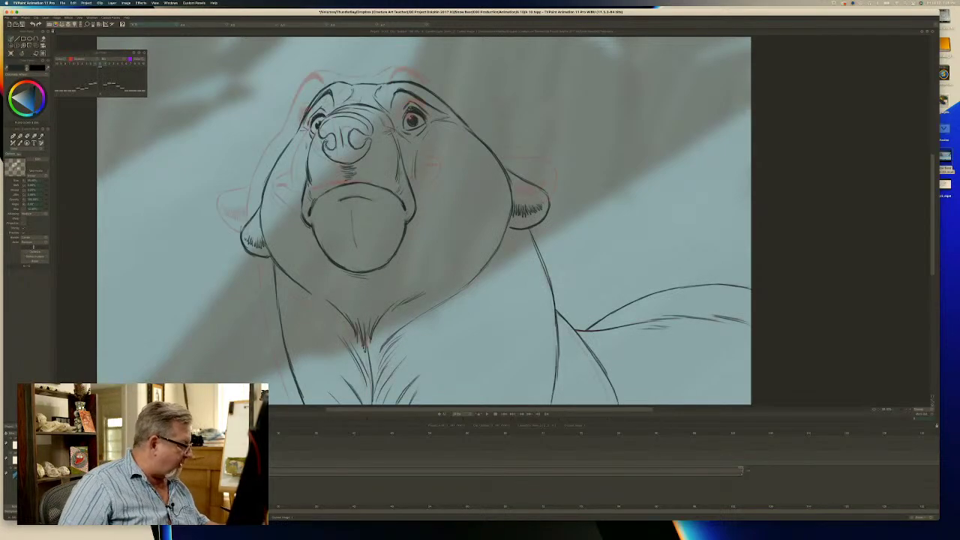
key(Right)
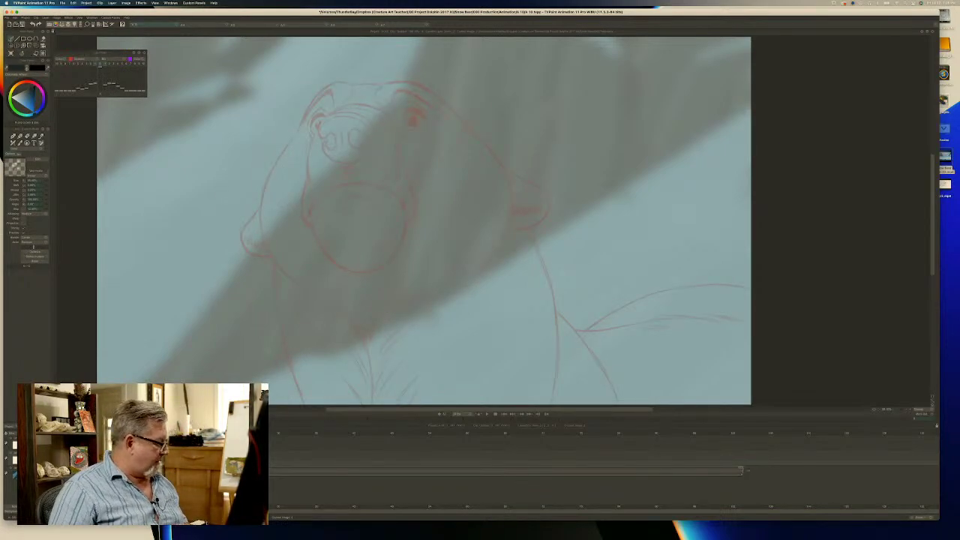
key(Left)
key(Right)
key(Left)
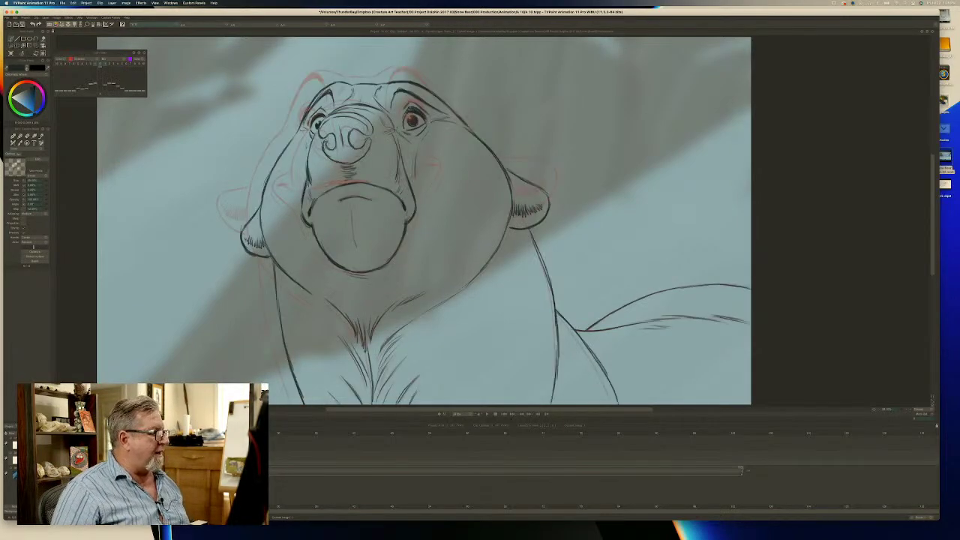
key(Left)
key(Right)
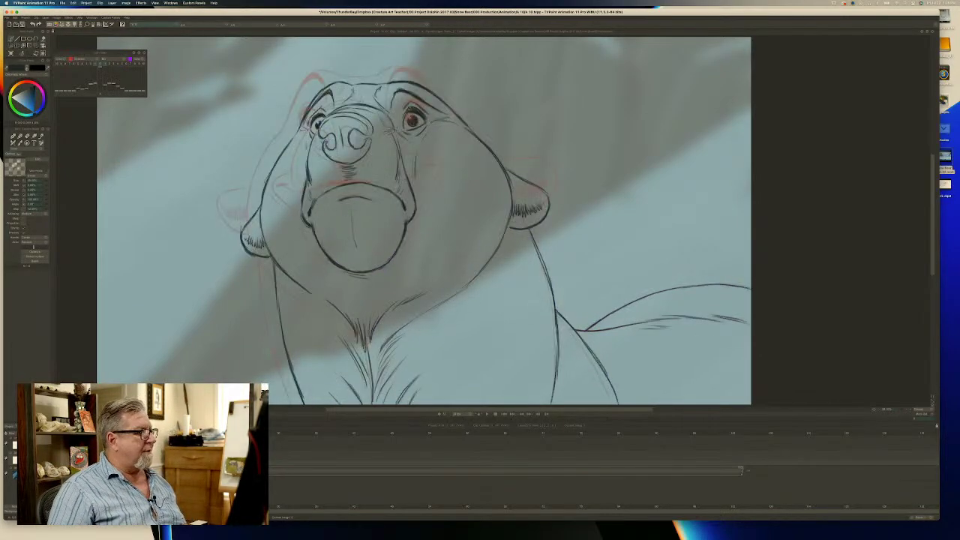
key(Right)
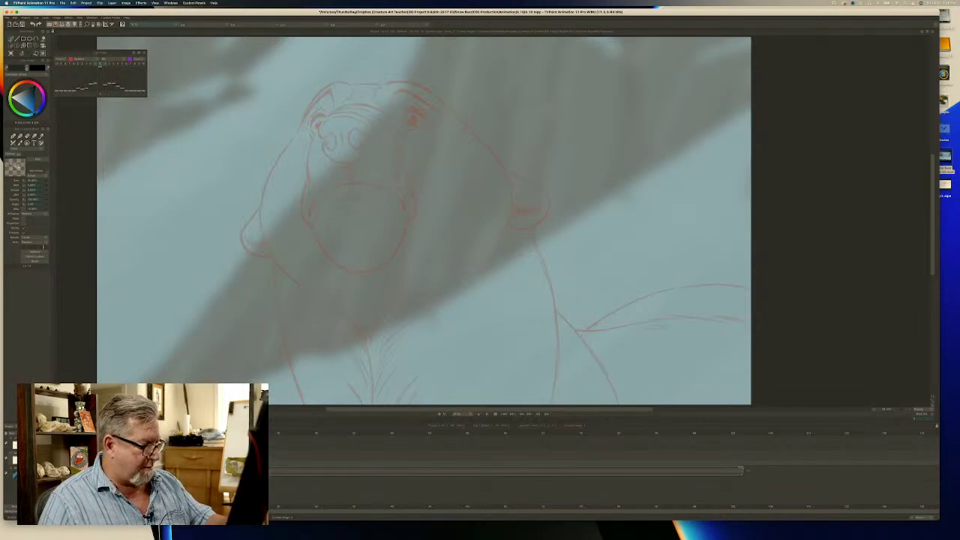
Rough in a long curve on the blank frame from the tinted bear's chin over its shoulder and down the flank line.
mouse_move(577, 334)
mouse_down()
mouse_move(607, 393)
mouse_move(553, 320)
mouse_up()
drag(596, 363, 549, 318)
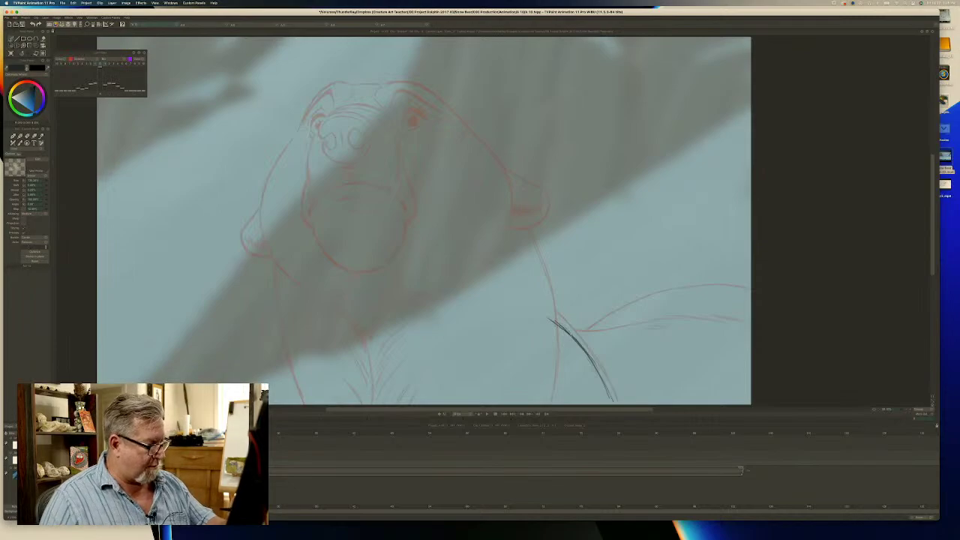
mouse_move(574, 339)
mouse_down()
mouse_move(517, 303)
mouse_move(587, 355)
mouse_move(613, 401)
mouse_up()
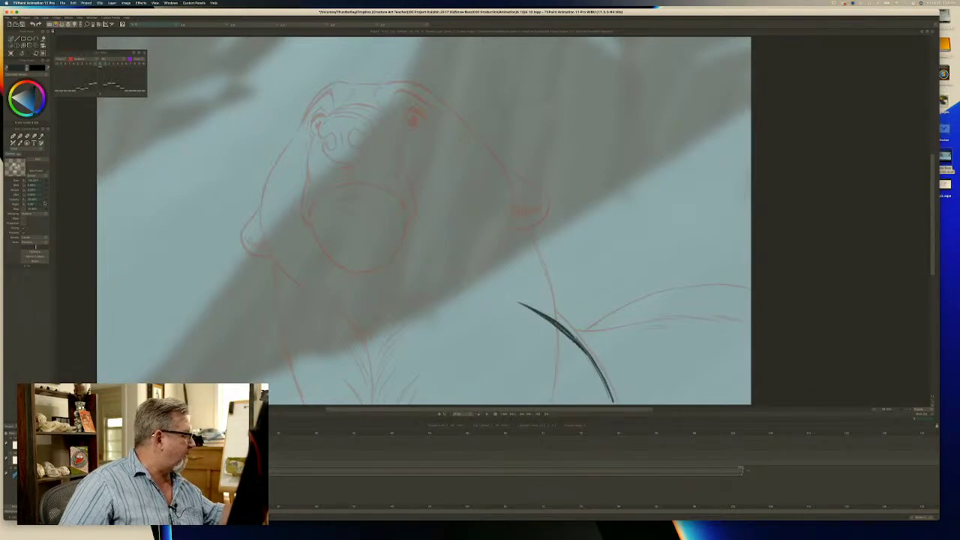
mouse_move(538, 315)
mouse_down()
mouse_move(585, 353)
mouse_move(513, 300)
mouse_move(500, 302)
mouse_up()
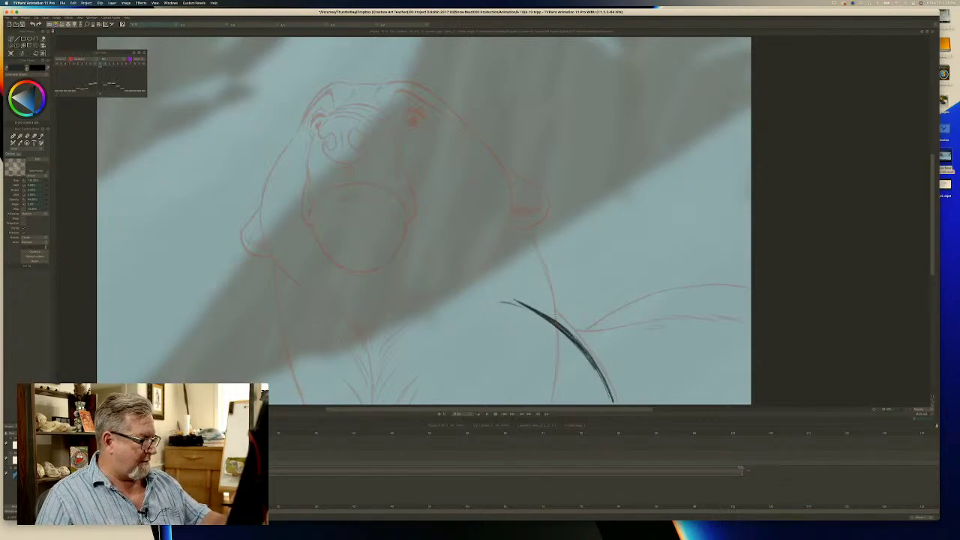
mouse_move(564, 322)
mouse_down()
mouse_move(383, 248)
mouse_move(289, 237)
mouse_up()
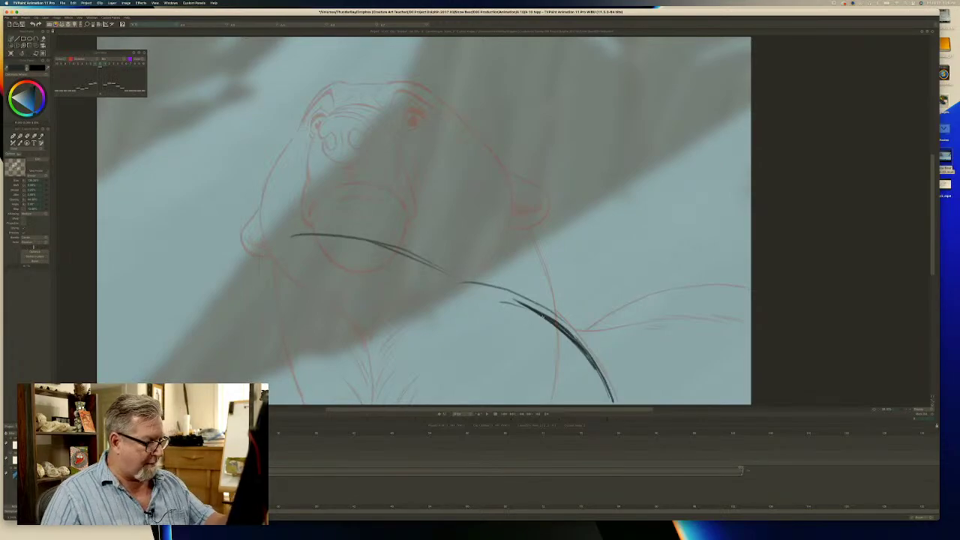
Rough in the upper and lower curves of the hindquarters behind the shoulder, flipping to the previous drawing to compare.
drag(627, 303, 604, 302)
drag(727, 291, 693, 283)
key(Left)
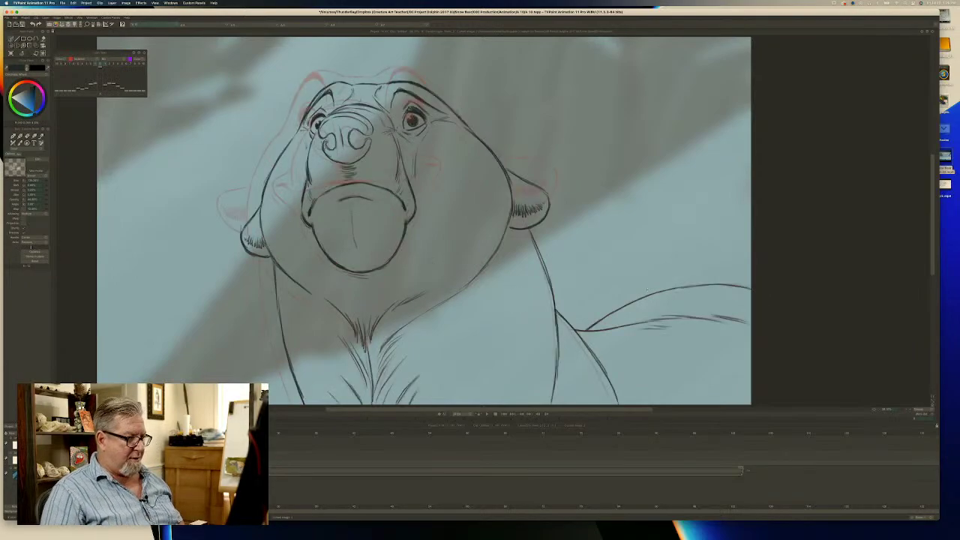
key(Right)
key(Left)
key(Right)
key(Left)
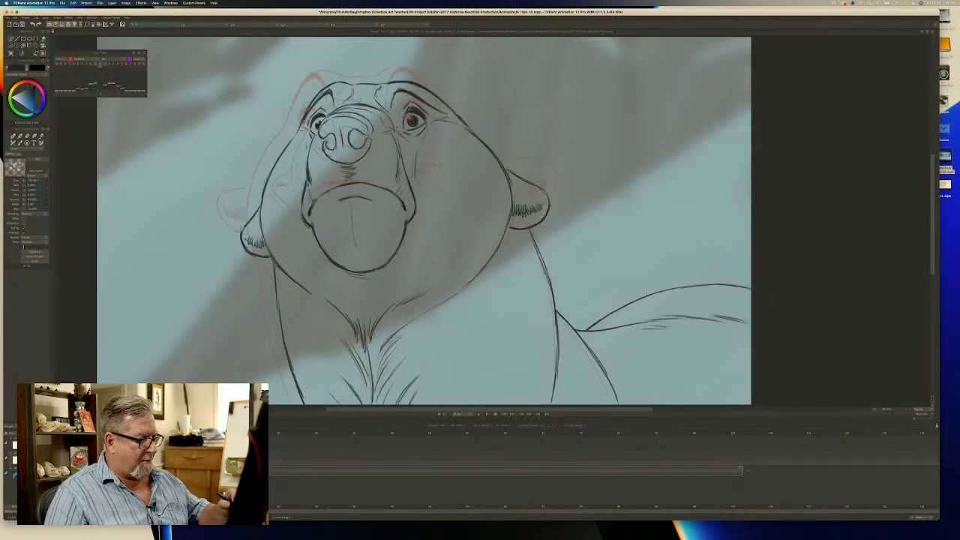
key(Right)
mouse_move(699, 284)
mouse_down()
mouse_move(603, 297)
mouse_move(577, 321)
mouse_up()
mouse_move(648, 291)
mouse_down()
mouse_move(570, 321)
mouse_move(589, 309)
mouse_up()
mouse_move(708, 290)
mouse_down()
mouse_move(636, 295)
mouse_move(584, 318)
mouse_move(614, 303)
mouse_move(709, 329)
mouse_move(558, 322)
mouse_move(713, 334)
mouse_up()
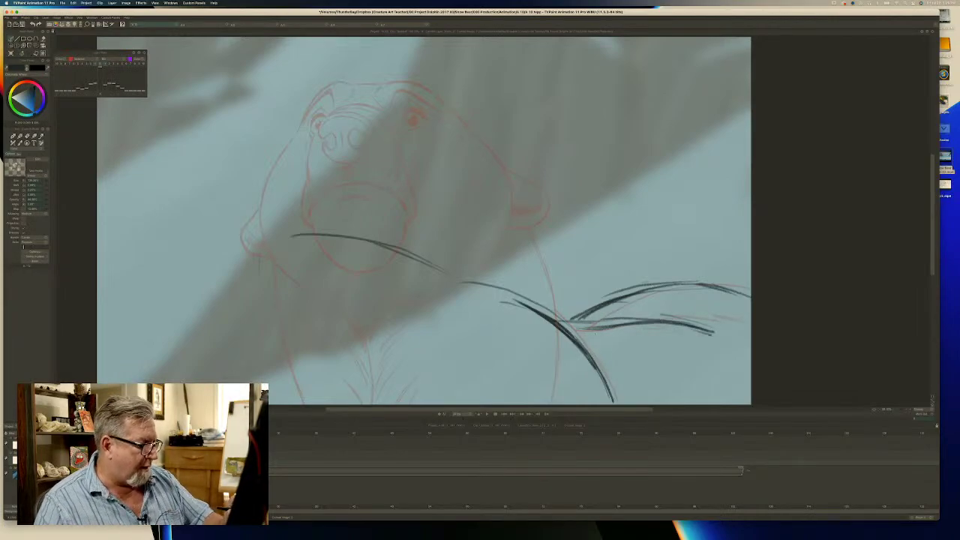
Join the hindquarters to the shoulder curve, strengthen that curve's middle section, and sketch two short downward lines beneath it.
drag(556, 323, 579, 330)
mouse_move(458, 280)
mouse_down()
mouse_move(544, 314)
mouse_move(514, 301)
mouse_up()
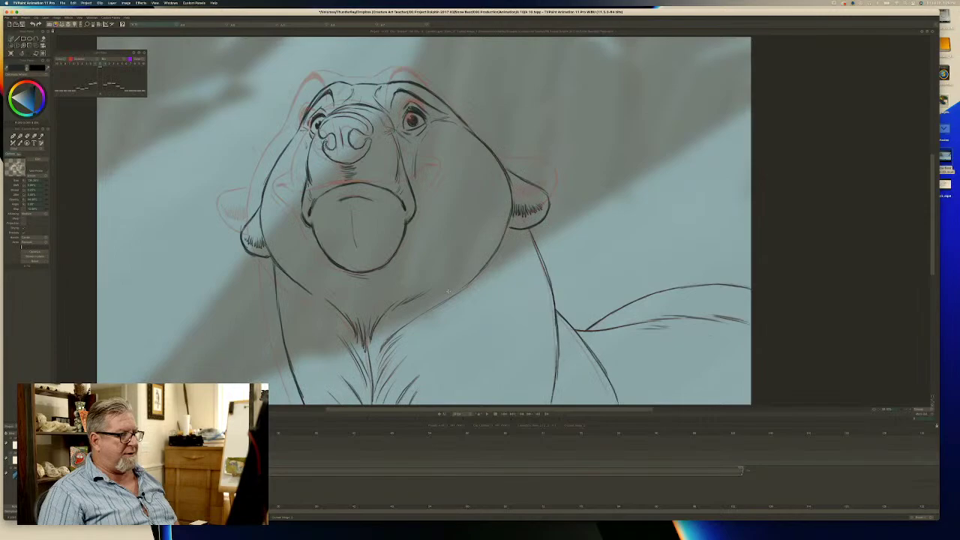
key(Right)
key(Left)
key(Right)
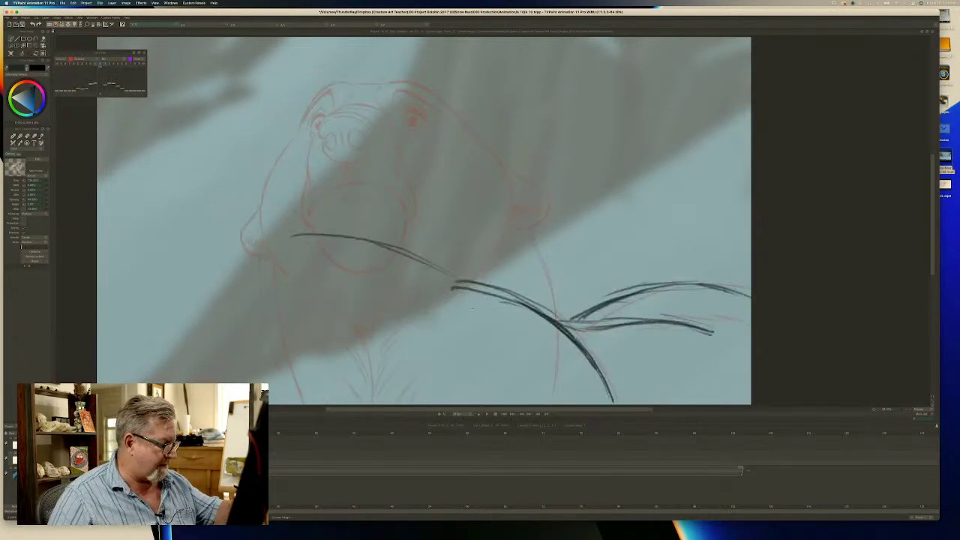
drag(472, 328, 471, 372)
drag(474, 307, 460, 384)
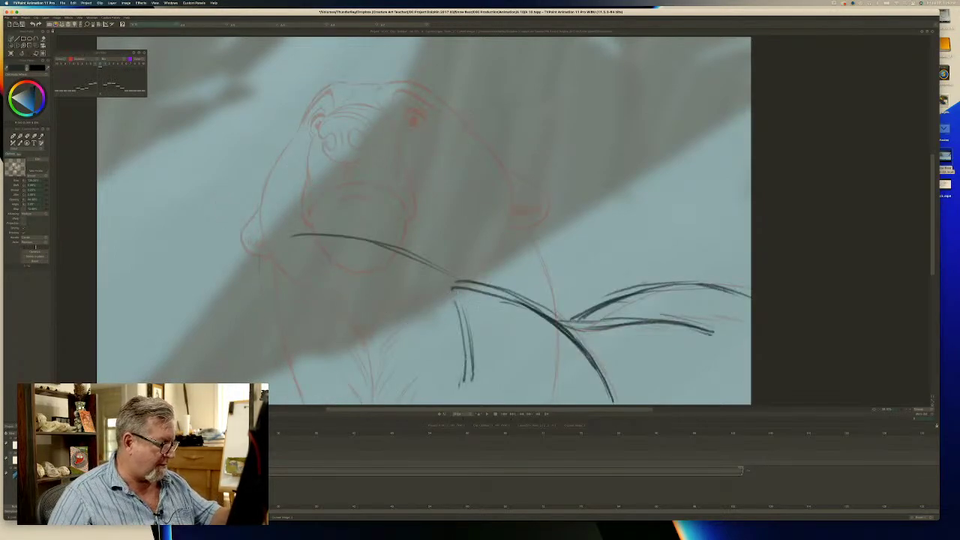
Sketch a small circle with a centre line under the front of the long curve and extend the curve forward over it.
mouse_move(480, 291)
mouse_down()
mouse_move(419, 268)
mouse_move(253, 235)
mouse_move(240, 335)
mouse_up()
drag(201, 254, 228, 269)
drag(252, 288, 213, 313)
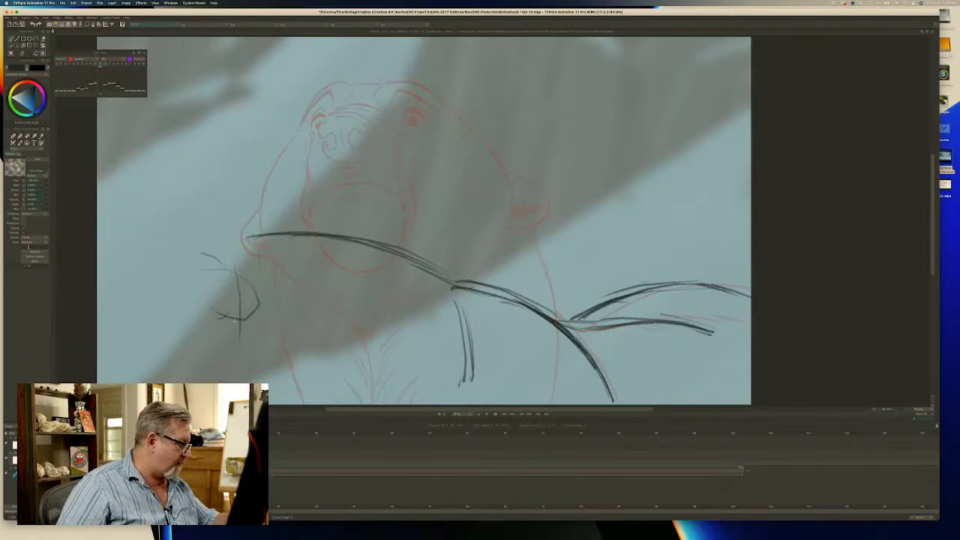
drag(220, 277, 201, 305)
drag(261, 311, 218, 273)
mouse_move(204, 307)
mouse_down()
mouse_move(240, 318)
mouse_move(213, 278)
mouse_move(240, 270)
mouse_move(210, 243)
mouse_move(152, 261)
mouse_up()
drag(216, 245, 118, 276)
mouse_move(168, 250)
mouse_down()
mouse_move(113, 282)
mouse_move(239, 241)
mouse_move(389, 250)
mouse_up()
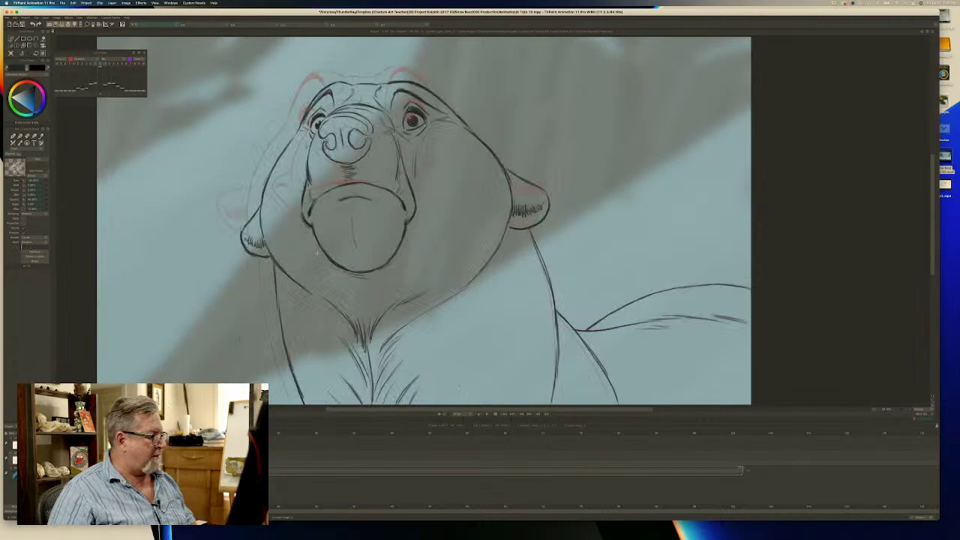
Add rough strokes running down and forward from the circle, and darken the long body curve through to the hindquarters.
key(Right)
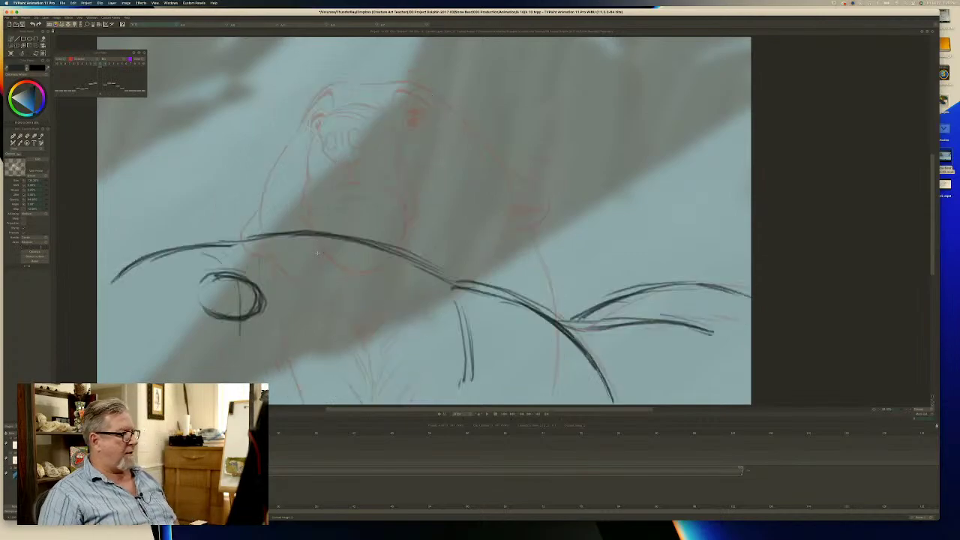
key(Left)
key(Right)
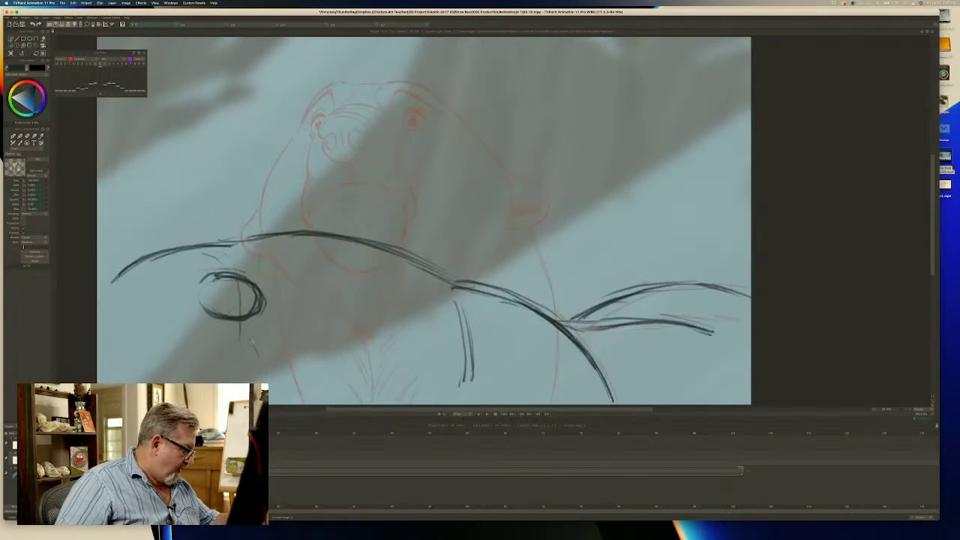
drag(251, 334, 253, 390)
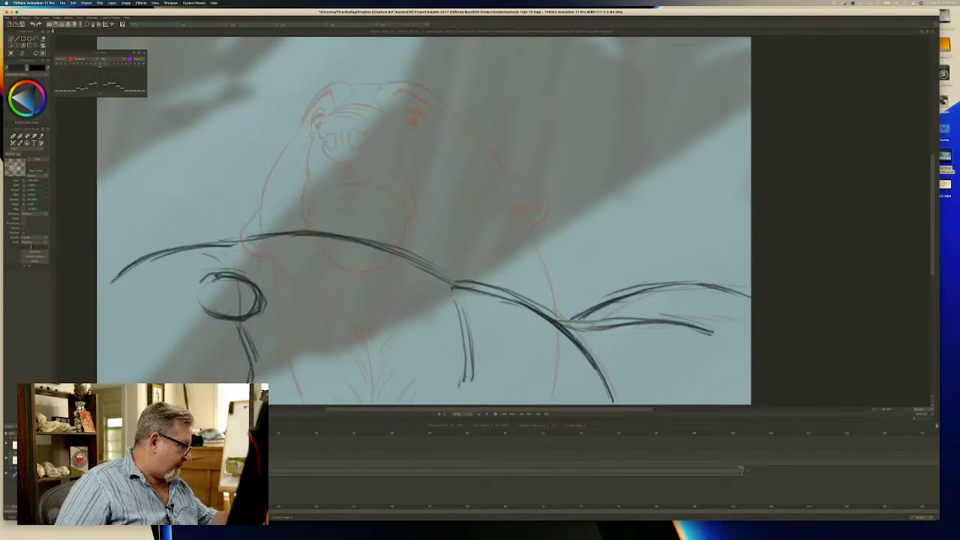
drag(212, 312, 125, 338)
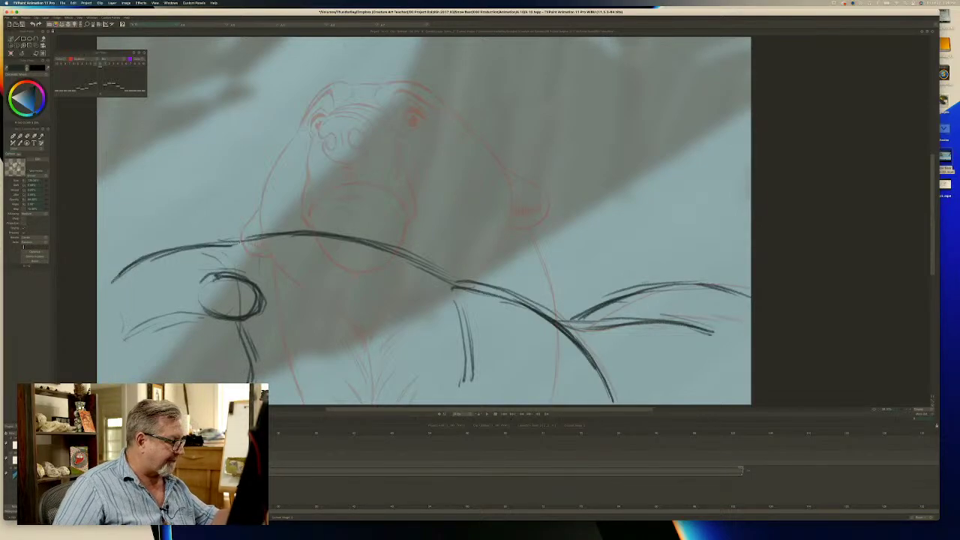
mouse_move(229, 244)
mouse_down()
mouse_move(499, 290)
mouse_move(587, 355)
mouse_up()
mouse_move(555, 320)
mouse_down()
mouse_move(692, 334)
mouse_move(705, 285)
mouse_move(750, 293)
mouse_move(647, 290)
mouse_move(675, 287)
mouse_up()
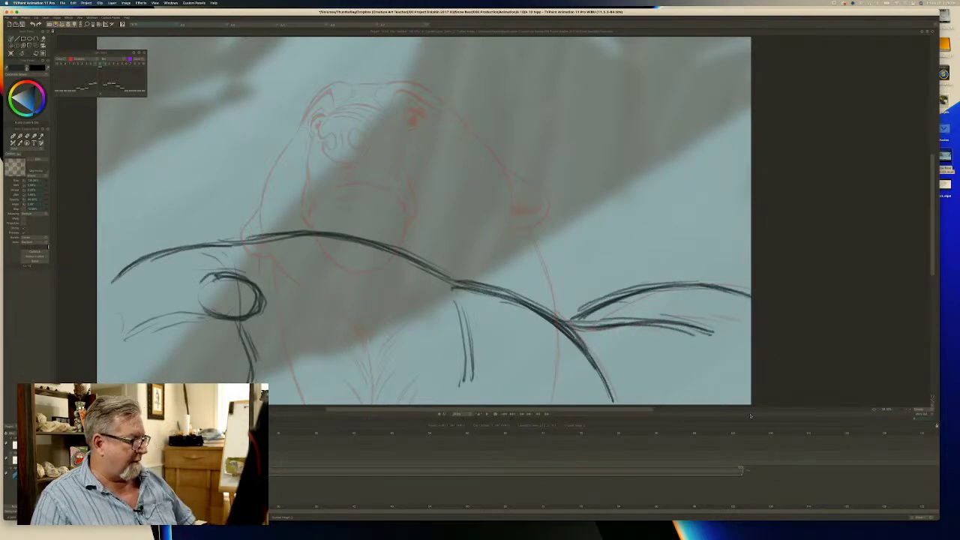
Darken the front end and middle of the long body curve, flipping to the previous drawing to compare.
key(Left)
key(Right)
key(Left)
key(Right)
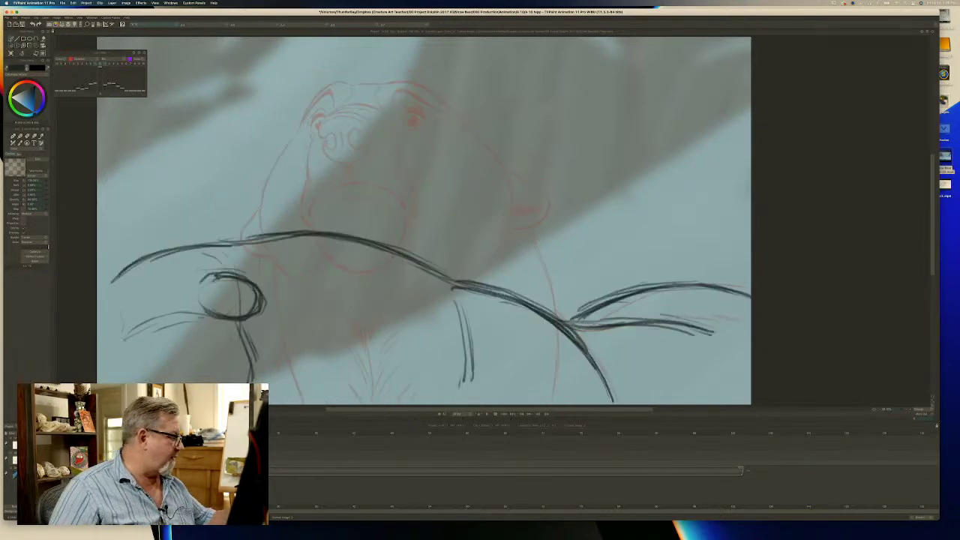
mouse_move(224, 246)
mouse_down()
mouse_move(186, 247)
mouse_move(125, 281)
mouse_move(239, 242)
mouse_up()
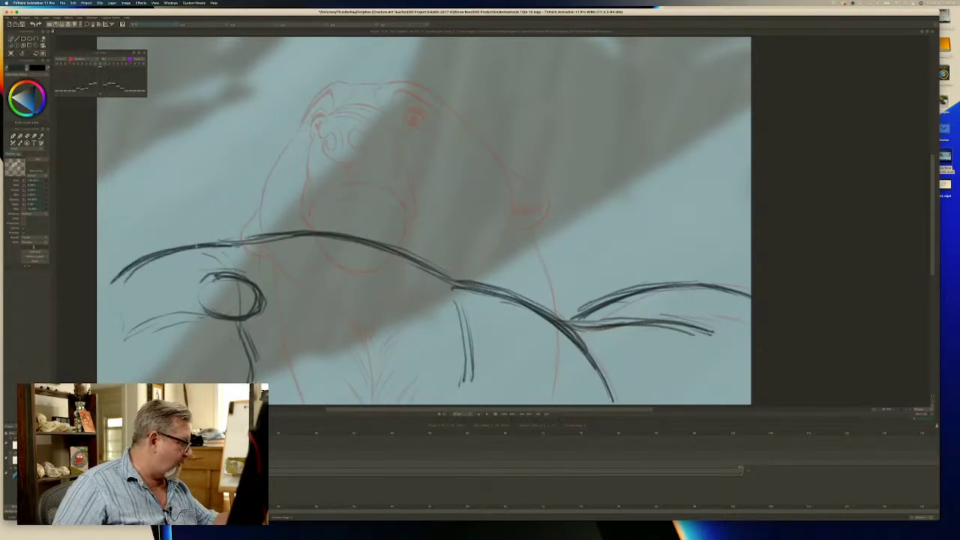
mouse_move(111, 282)
mouse_down()
mouse_move(226, 245)
mouse_move(132, 269)
mouse_up()
drag(240, 240, 367, 231)
Add strokes to the leg line below the circle and the one beneath the shoulder, checking against the previous drawing.
key(Left)
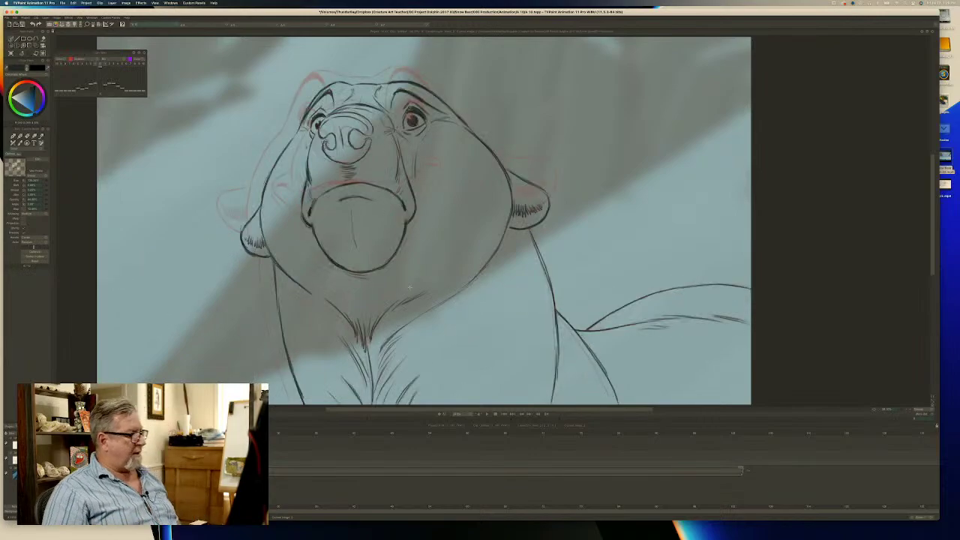
key(Right)
key(Left)
key(Right)
key(Left)
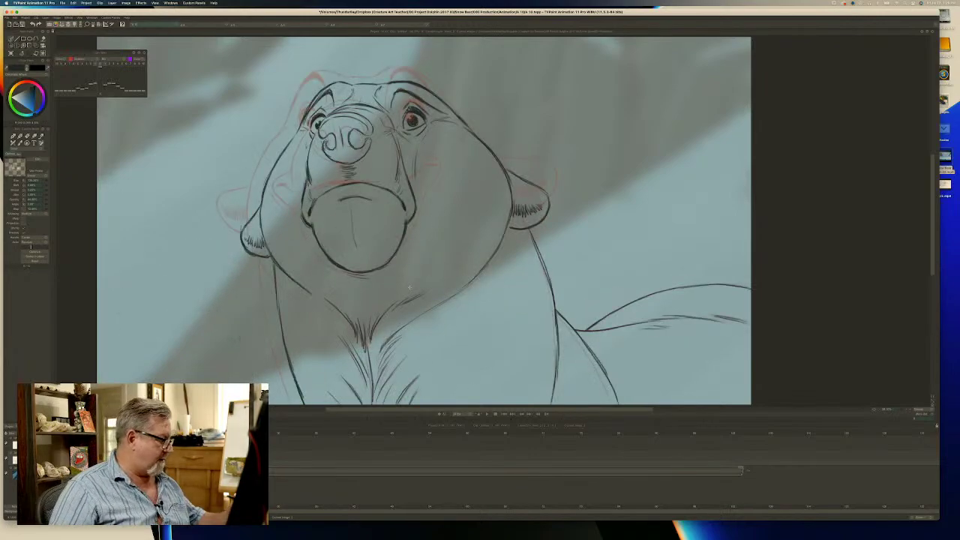
key(Right)
drag(240, 264, 255, 381)
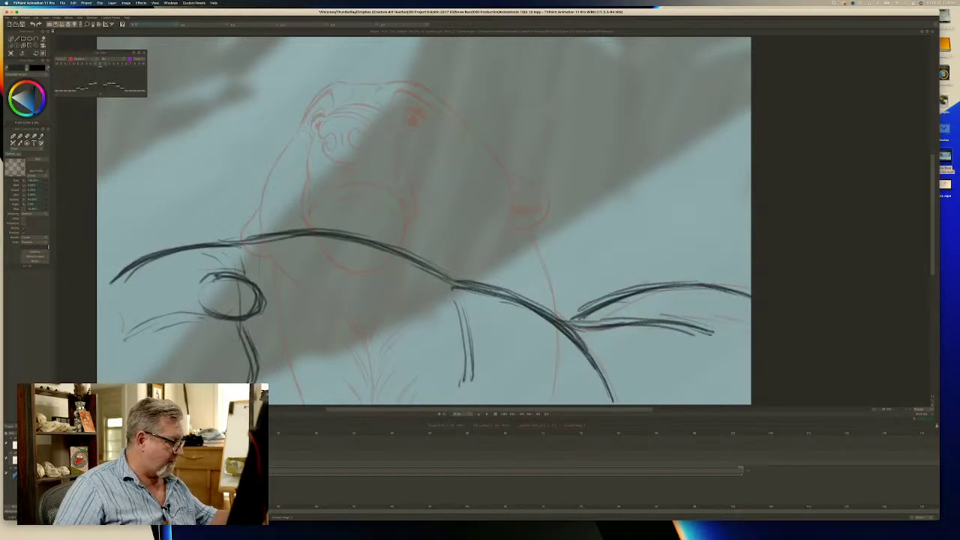
drag(459, 349, 463, 386)
key(Left)
key(Right)
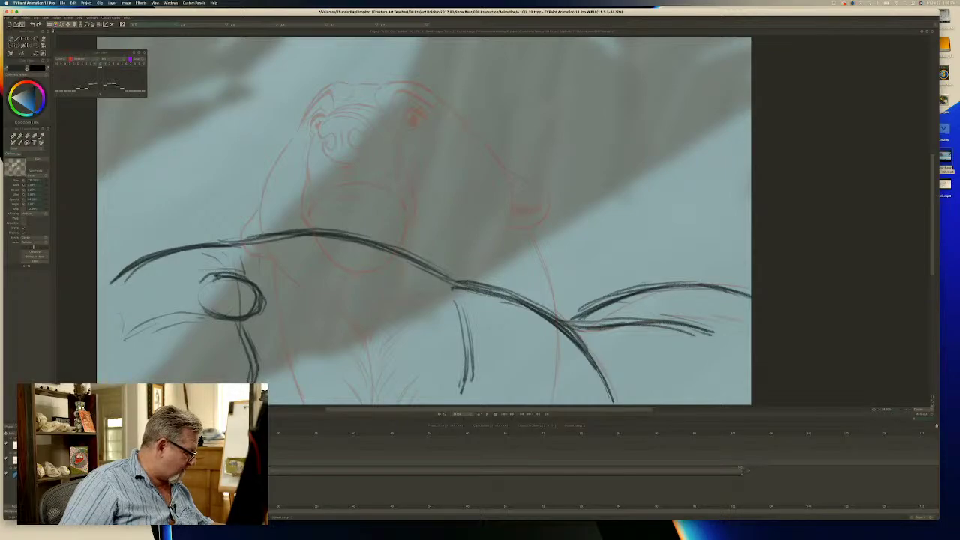
Insert a blank drawing between the clean close-up and the rough pose, with the following drawing's onion skin shown.
key(BackSpace)
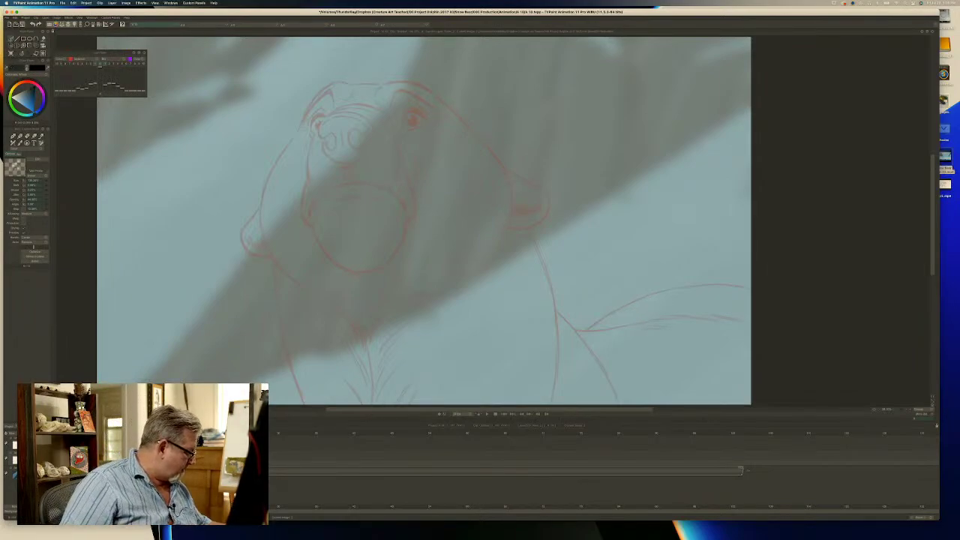
key(l)
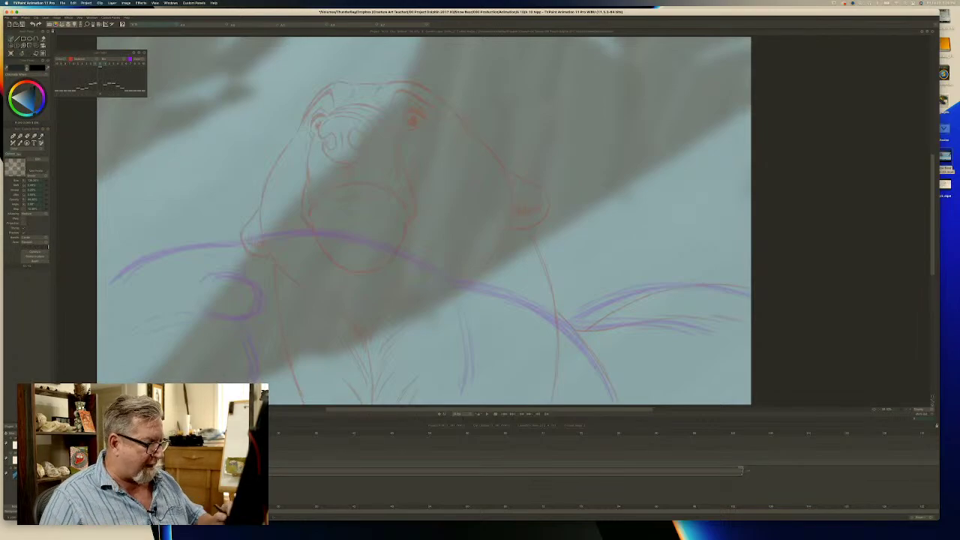
key(Left)
key(Right)
key(Left)
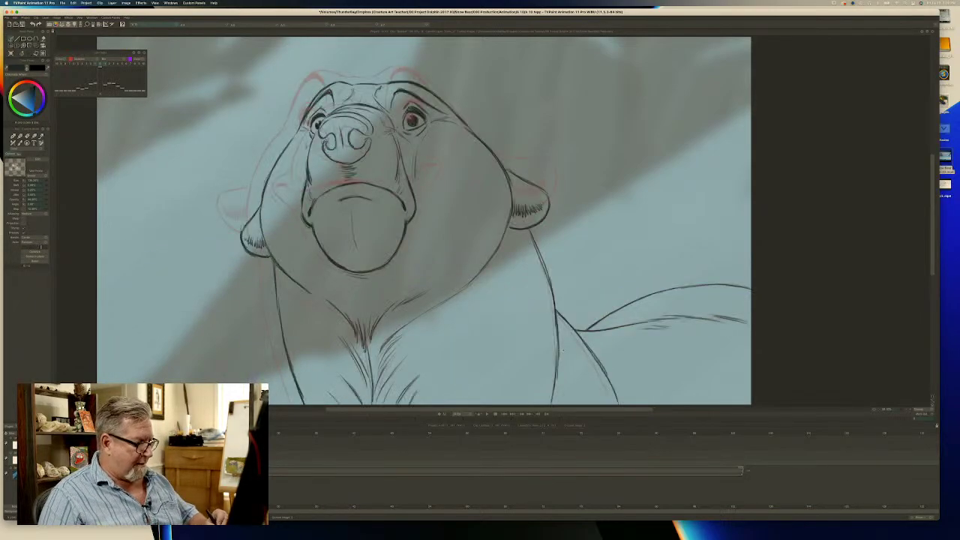
key(Right)
Draw the in-between's back-of-shoulder curve down to the canvas edge, following the two onion-skinned outlines.
drag(567, 331, 604, 380)
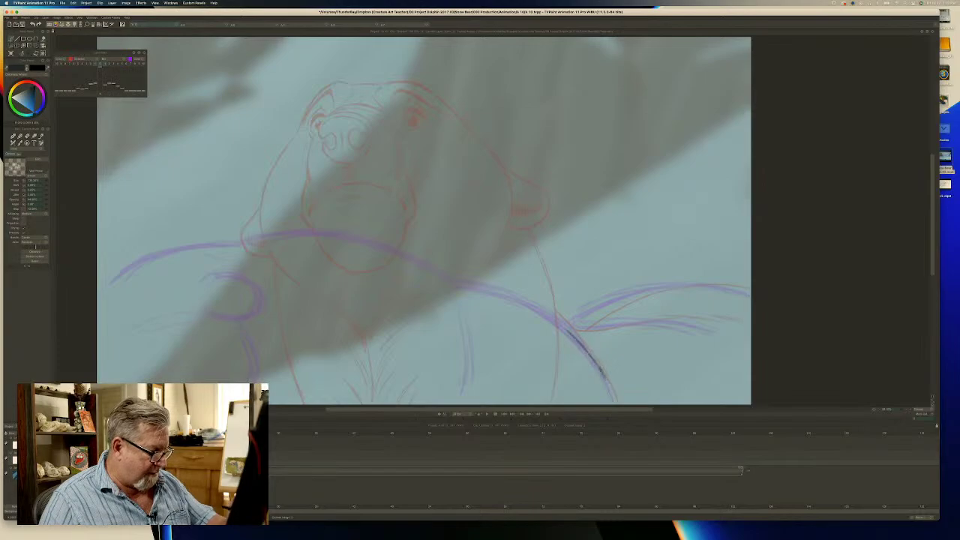
drag(547, 309, 609, 384)
drag(572, 334, 616, 405)
mouse_move(542, 304)
mouse_down()
mouse_move(600, 373)
mouse_move(559, 321)
mouse_up()
key(Left)
key(Right)
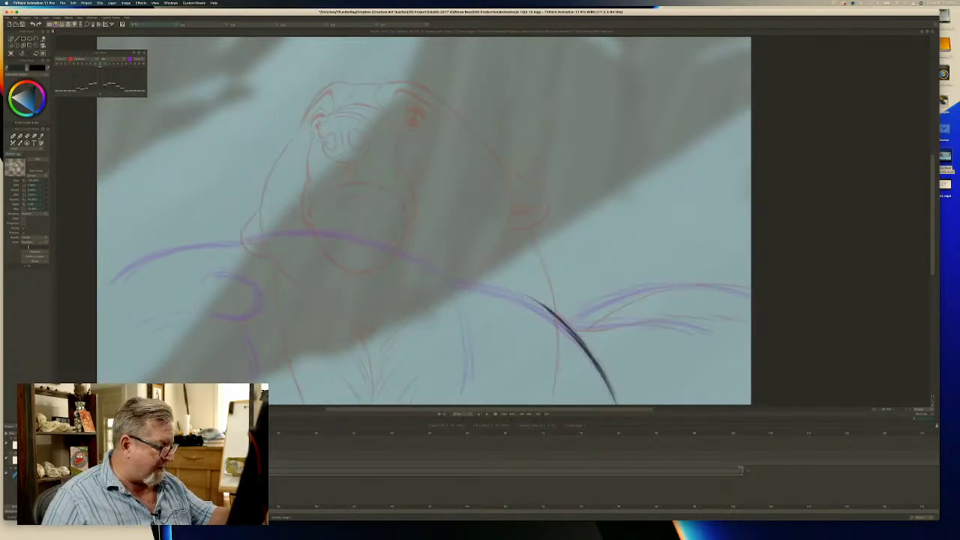
Sketch the in-between's near neck and leg line, extend it up towards the head, and flip to compare.
drag(498, 299, 514, 394)
drag(511, 351, 516, 384)
key(Left)
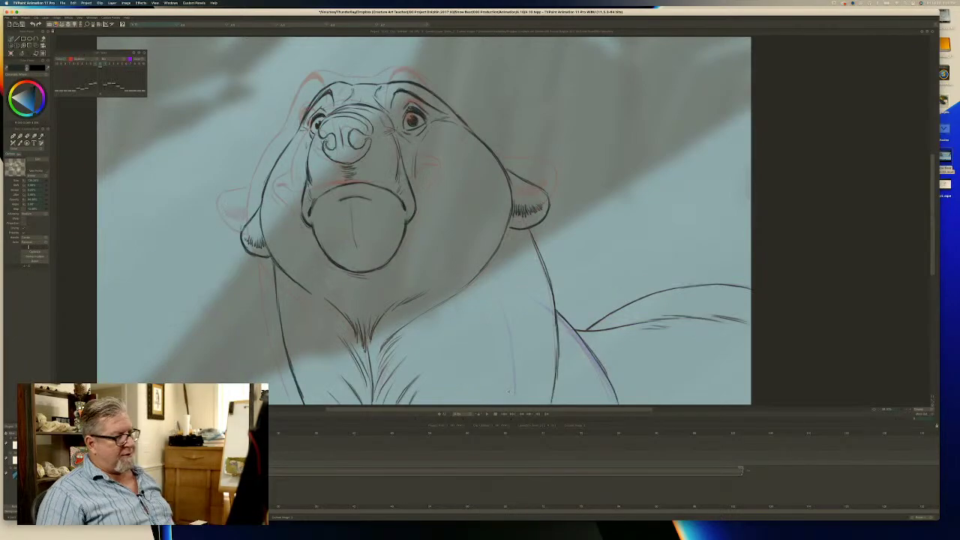
key(Right)
key(Left)
key(Right)
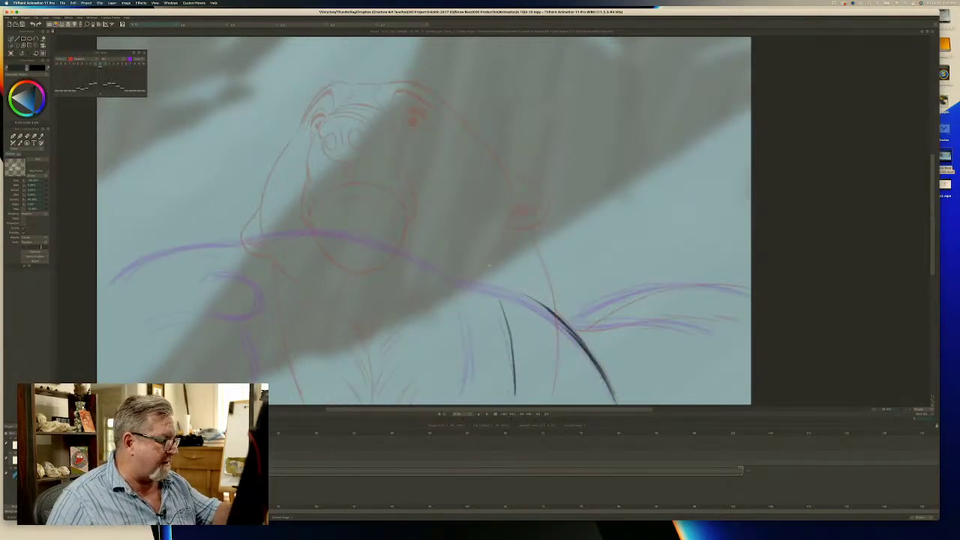
drag(482, 249, 516, 383)
drag(501, 300, 516, 402)
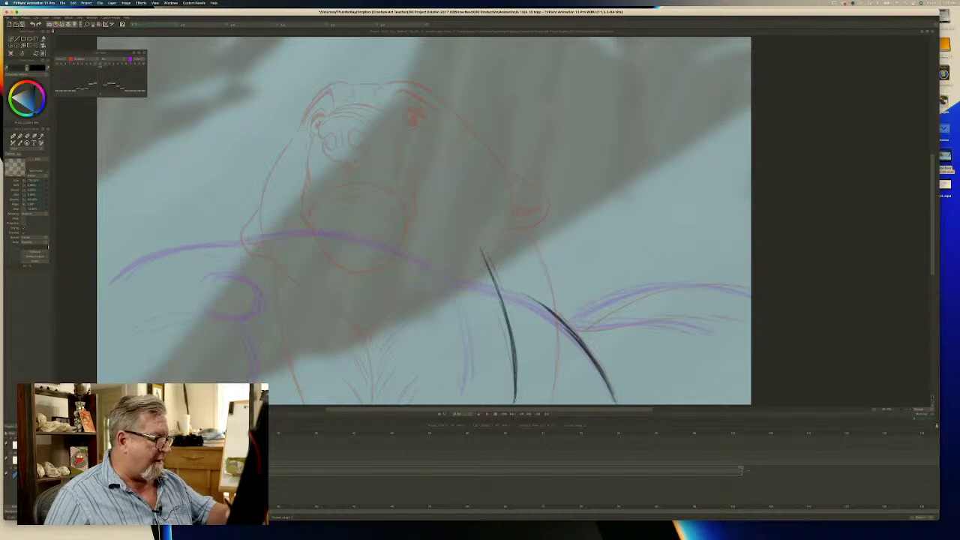
key(Left)
key(Right)
key(Left)
key(Right)
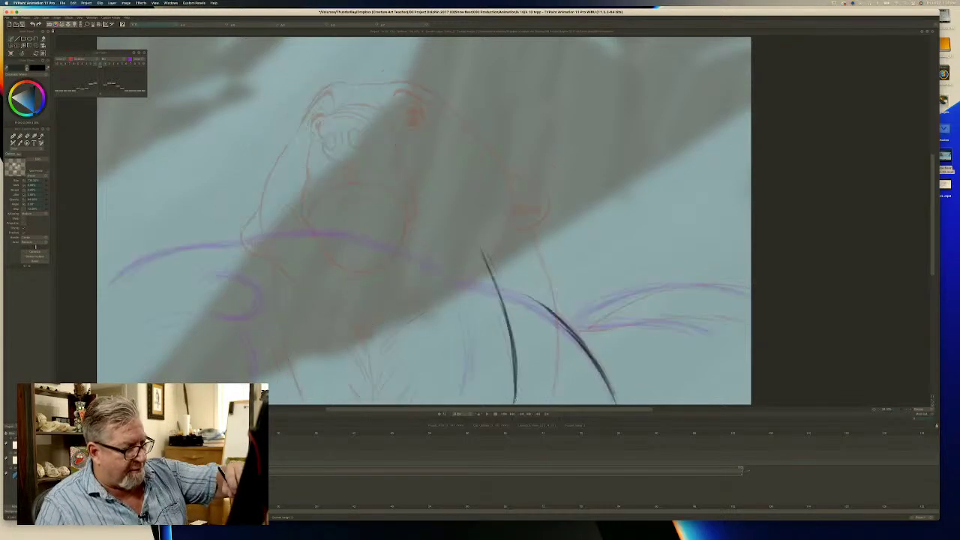
Draw the in-between's upper and lower hindquarters curves, joining them to the shoulder and comparing with the previous drawing.
mouse_move(750, 288)
mouse_down()
mouse_move(663, 283)
mouse_move(674, 284)
mouse_move(615, 300)
mouse_move(581, 324)
mouse_up()
mouse_move(724, 285)
mouse_down()
mouse_move(663, 284)
mouse_move(626, 300)
mouse_up()
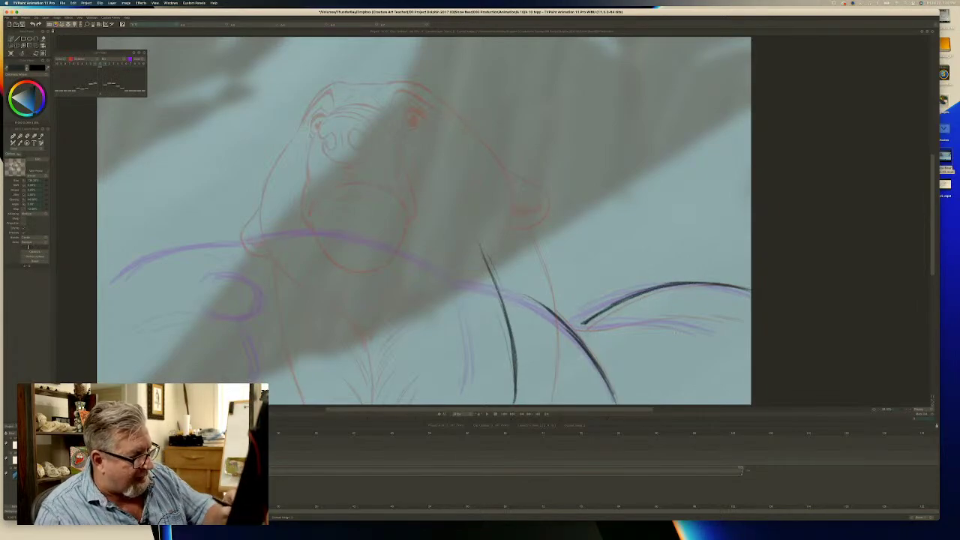
mouse_move(722, 328)
mouse_down()
mouse_move(672, 318)
mouse_move(567, 327)
mouse_up()
key(Left)
key(Right)
key(Left)
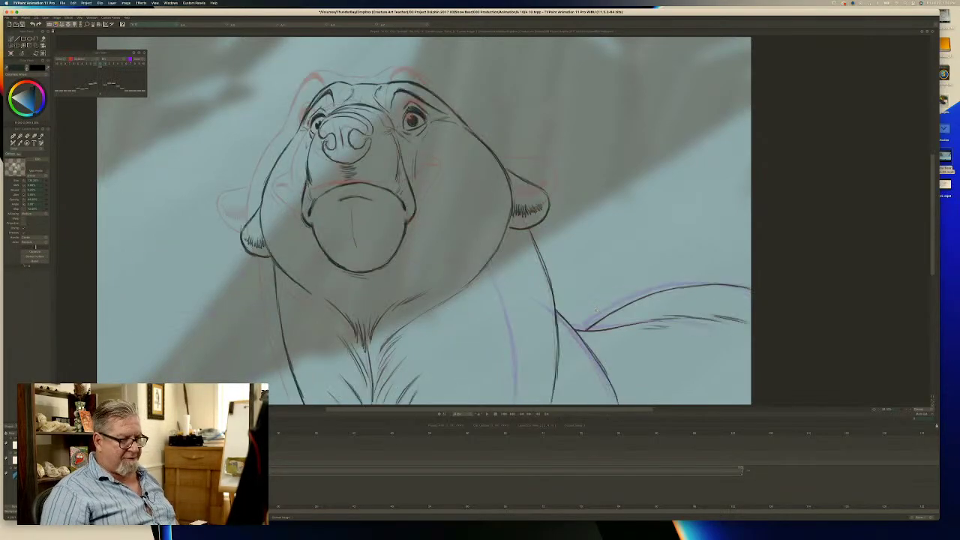
key(Right)
mouse_move(631, 326)
mouse_down()
mouse_move(667, 320)
mouse_move(741, 335)
mouse_up()
key(Left)
key(Right)
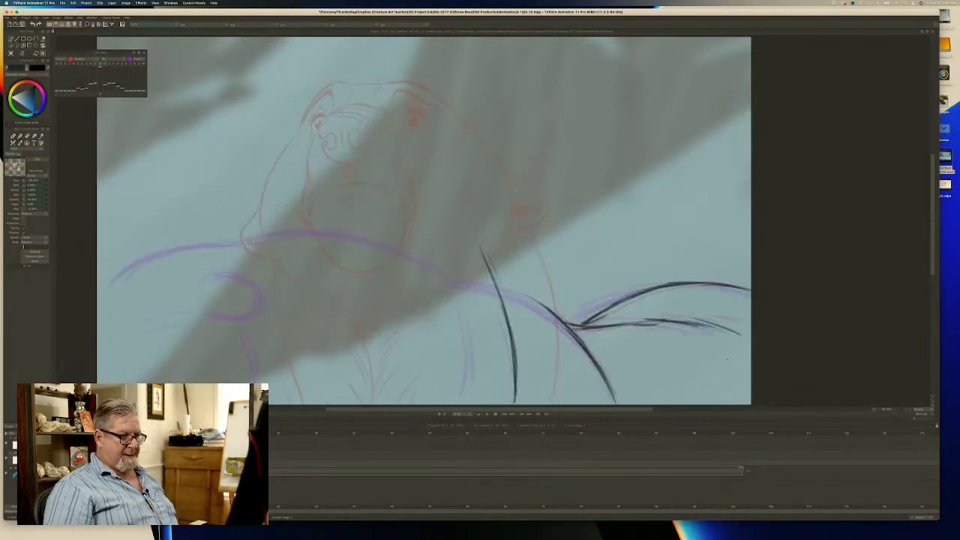
Flip repeatedly through the previous, in-between and next drawings to examine how the body lines move.
key(Left)
key(Right)
key(Right)
key(Left)
key(Left)
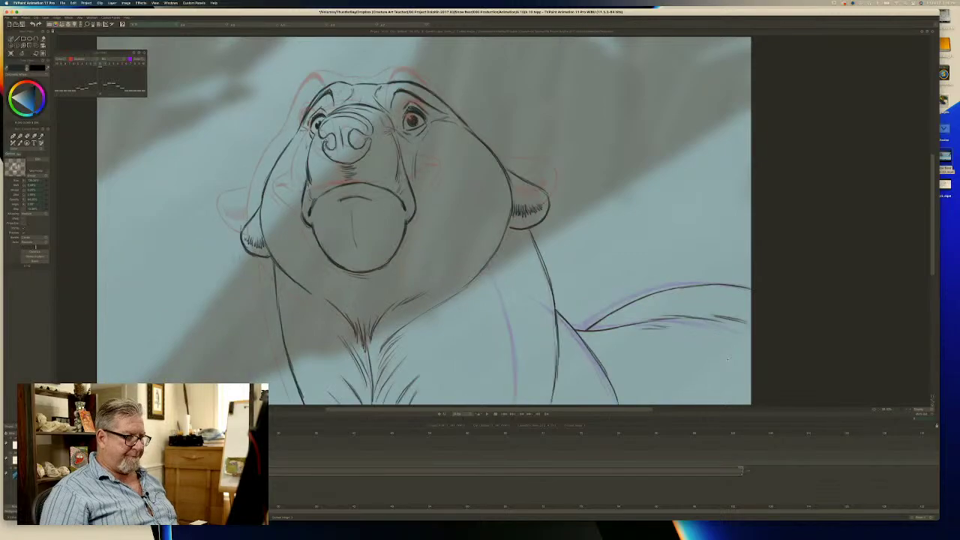
key(Right)
key(Right)
key(Left)
key(Left)
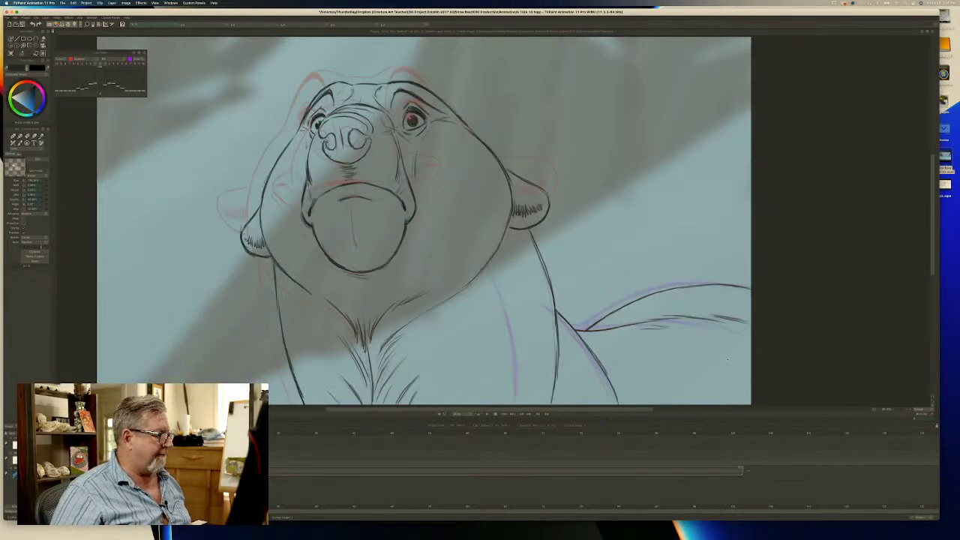
key(Right)
key(Right)
key(Left)
key(Left)
key(Right)
key(Right)
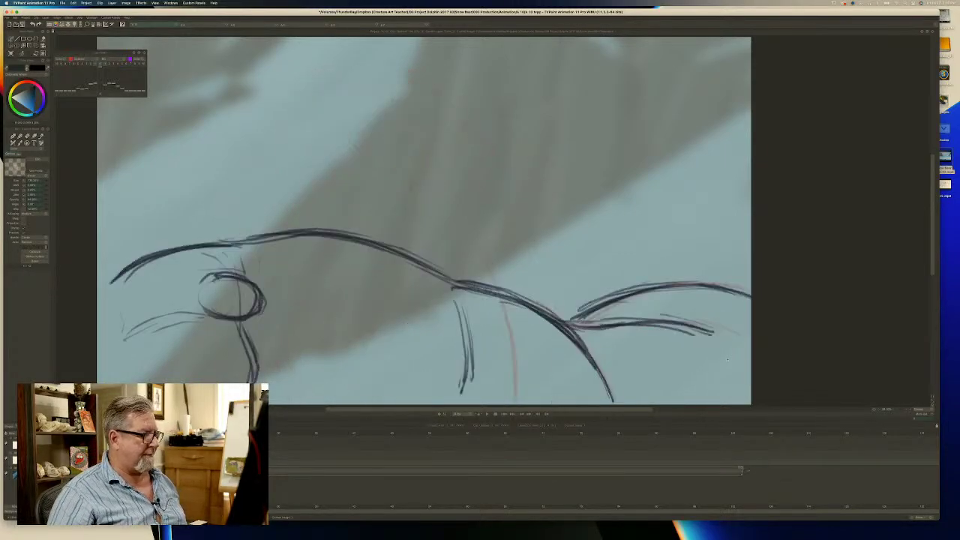
key(Left)
key(Left)
key(Right)
key(Right)
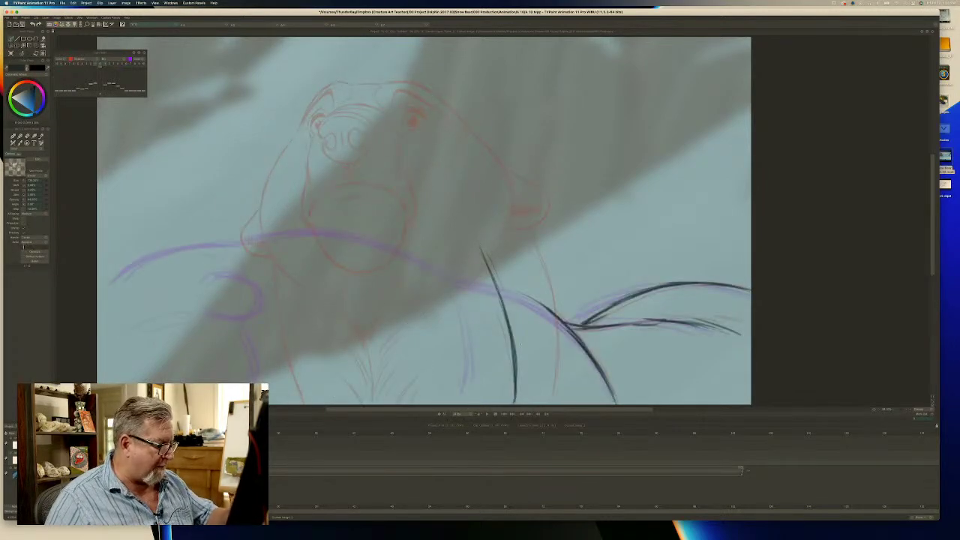
key(Left)
key(Left)
key(Right)
key(Right)
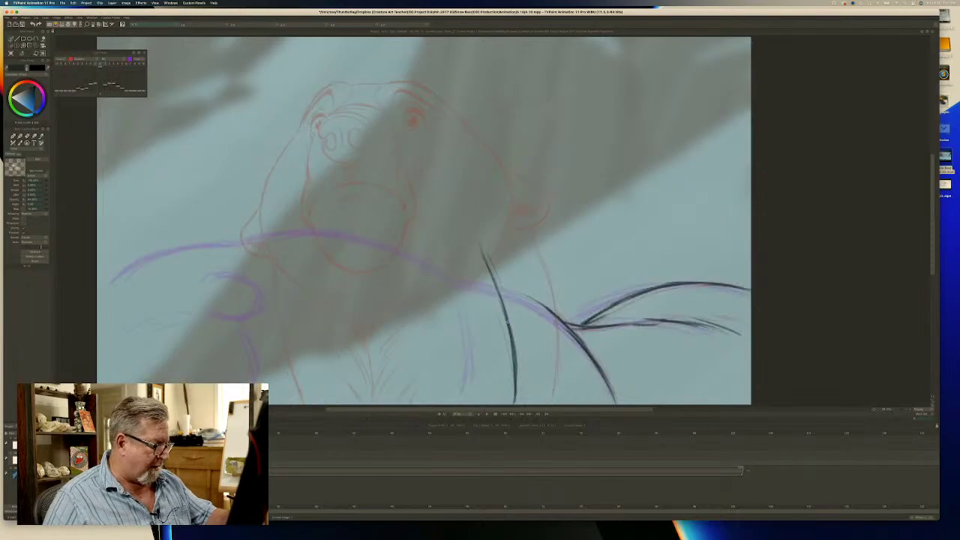
Erase the lower part of the neck and leg line and redraw it farther back towards the hindquarters.
drag(500, 297, 516, 402)
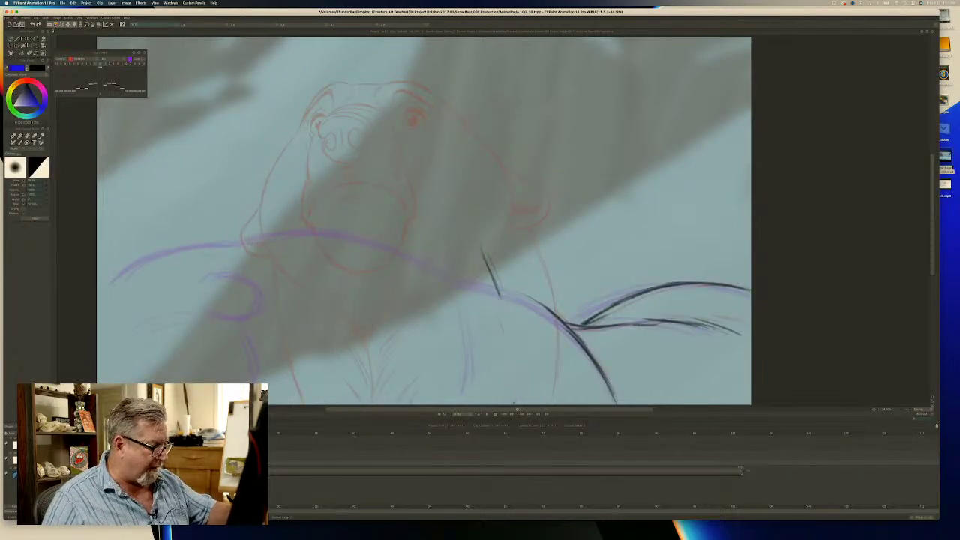
key(b)
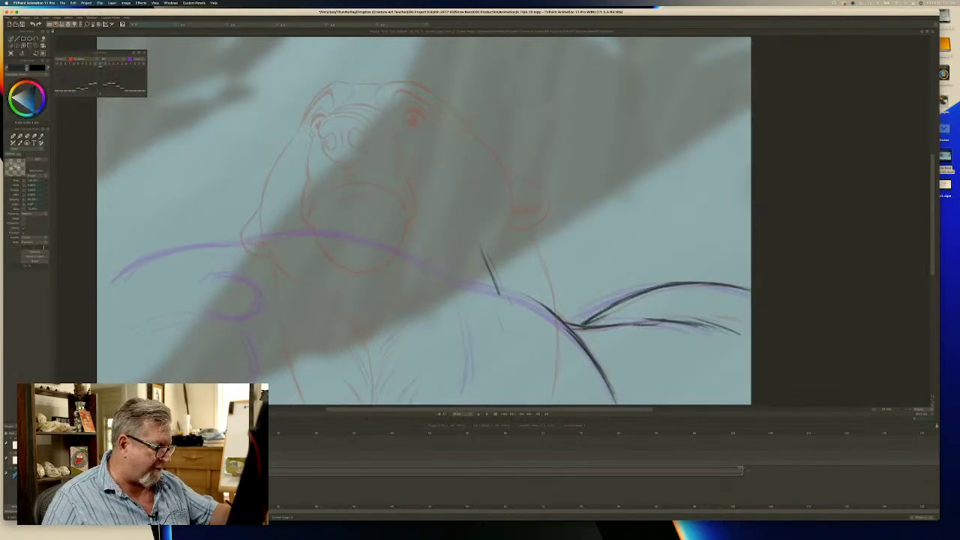
drag(517, 323, 536, 399)
mouse_move(526, 346)
mouse_down()
mouse_move(537, 402)
mouse_move(501, 286)
mouse_up()
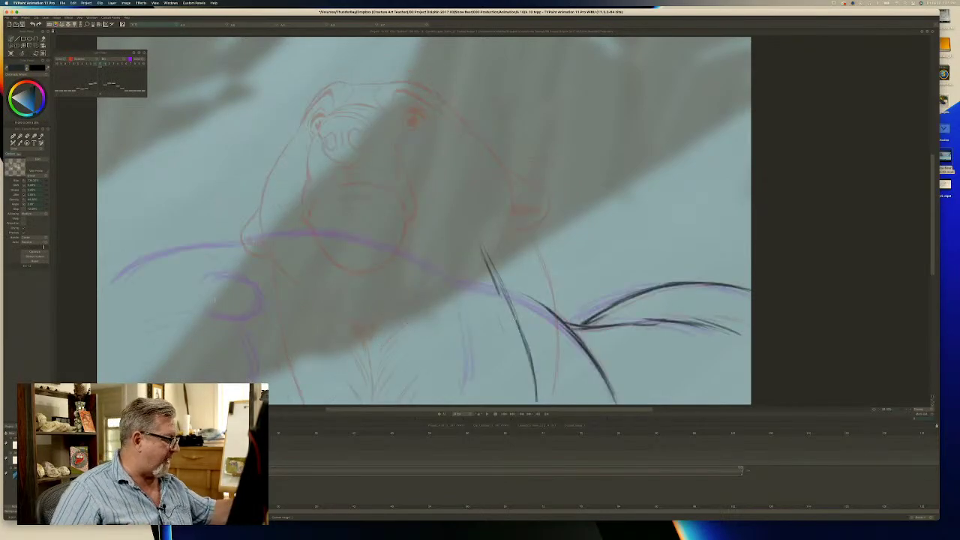
Sketch a curved jaw line beneath the head and rough in the hatched ear above the neck line.
drag(398, 280, 361, 350)
drag(411, 253, 357, 358)
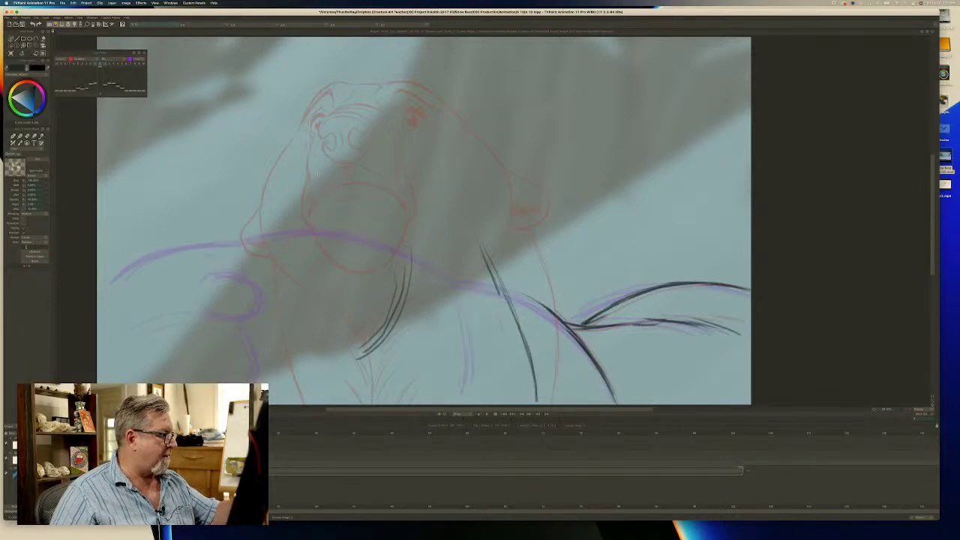
mouse_move(360, 158)
mouse_down()
mouse_move(295, 152)
mouse_move(268, 163)
mouse_move(447, 216)
mouse_move(463, 209)
mouse_move(479, 218)
mouse_move(438, 262)
mouse_move(464, 248)
mouse_move(459, 255)
mouse_up()
drag(475, 220, 477, 237)
mouse_move(477, 234)
mouse_down()
mouse_move(434, 261)
mouse_move(446, 238)
mouse_move(465, 239)
mouse_move(431, 206)
mouse_move(426, 258)
mouse_move(439, 257)
mouse_move(451, 210)
mouse_move(368, 167)
mouse_move(210, 167)
mouse_move(375, 147)
mouse_up()
drag(372, 161, 401, 186)
Rough in the arched top-of-head curve leading to the ear and the cheek curve beneath it, then compare drawings.
drag(215, 160, 347, 142)
mouse_move(235, 150)
mouse_down()
mouse_move(380, 158)
mouse_move(418, 204)
mouse_up()
drag(416, 243, 434, 286)
mouse_move(410, 246)
mouse_down()
mouse_move(427, 295)
mouse_move(399, 353)
mouse_up()
drag(425, 318, 373, 373)
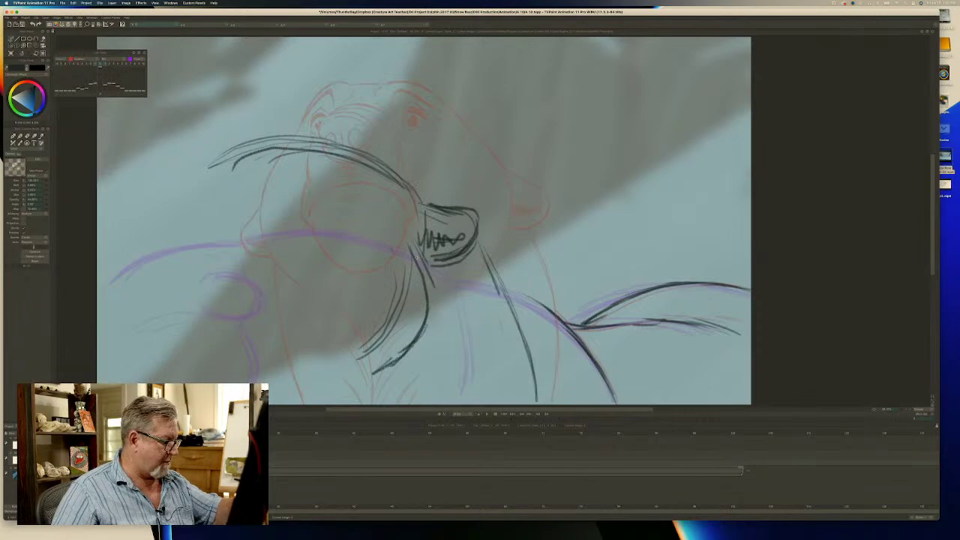
drag(422, 269, 394, 357)
mouse_move(411, 248)
mouse_down()
mouse_move(392, 356)
mouse_move(374, 370)
mouse_up()
key(Left)
key(Right)
key(Left)
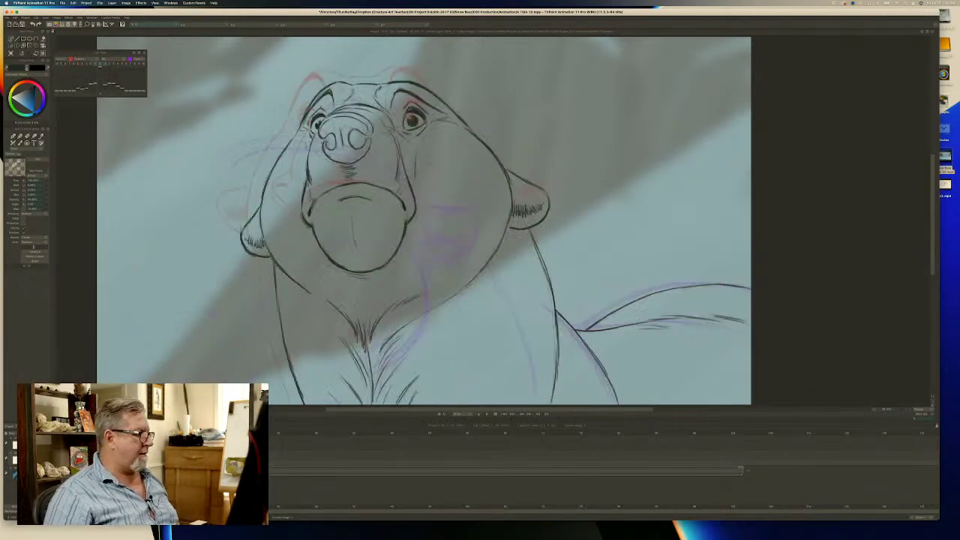
key(Right)
Darken the inner top-of-head curve and erase the stray outer strokes at its front end, flipping to compare.
drag(394, 177, 416, 196)
drag(366, 159, 410, 189)
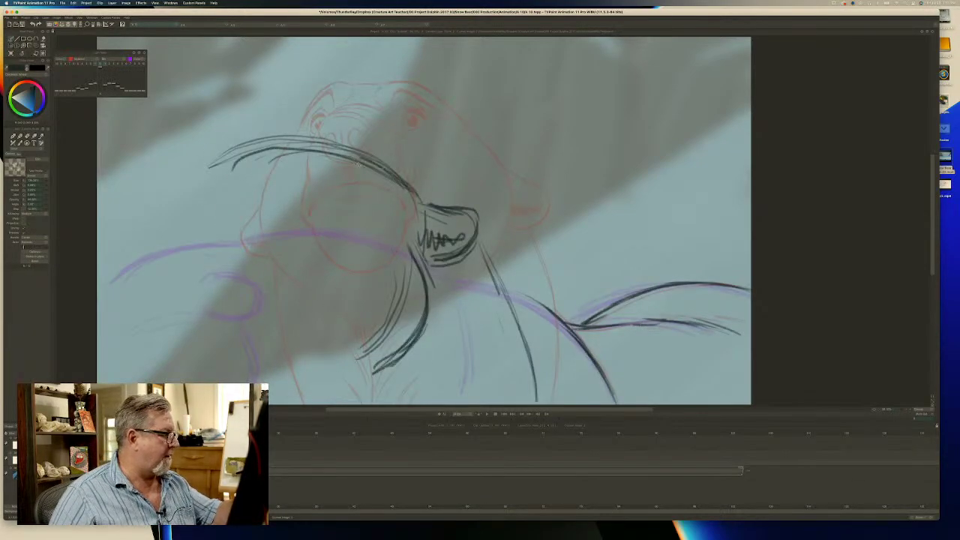
drag(335, 147, 240, 162)
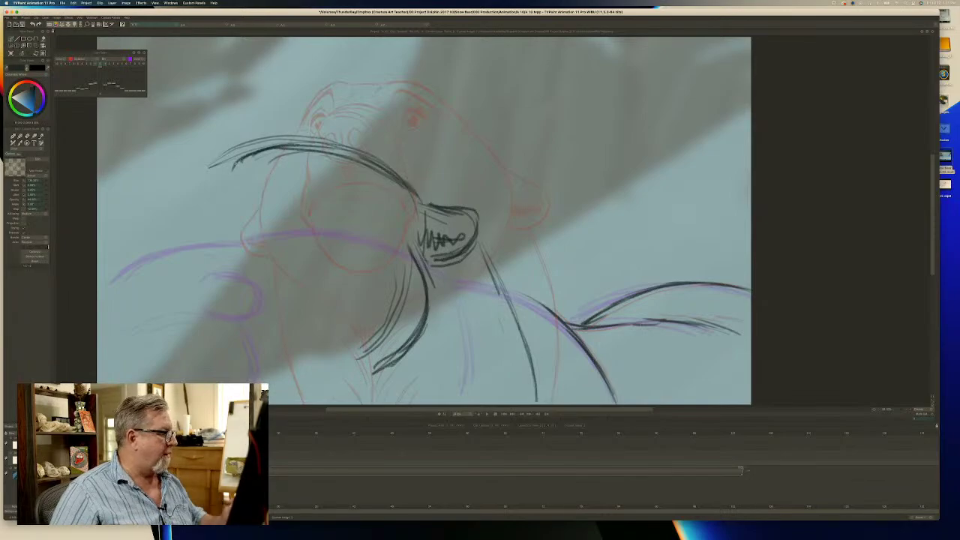
key(Left)
key(Right)
key(e)
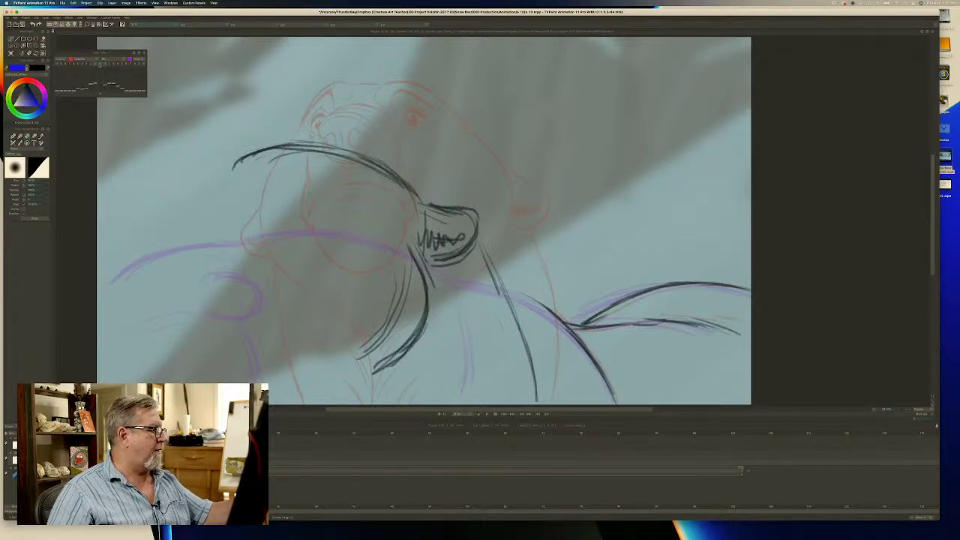
key(Left)
key(Right)
key(b)
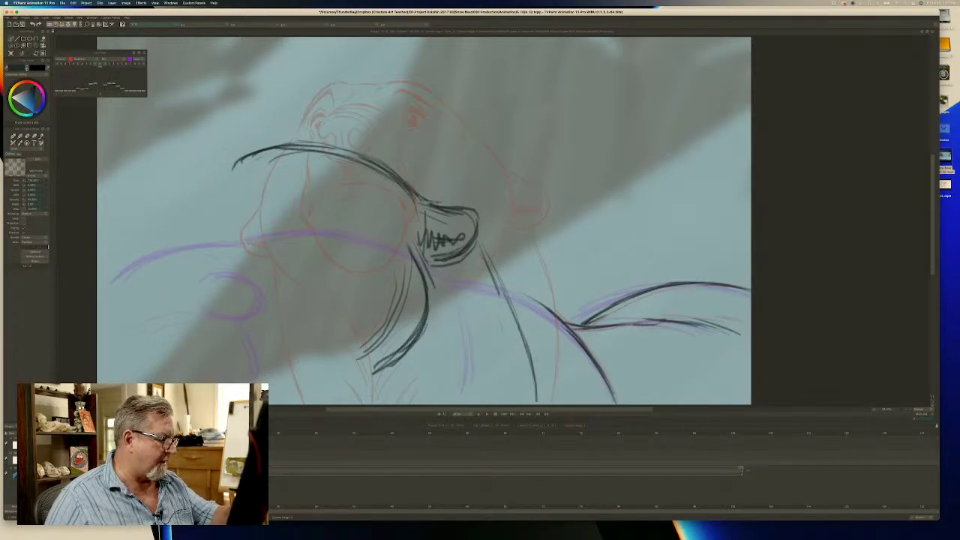
Strengthen the neck line running down from the ear, join it to the shoulder curve, and rework the ear's inner edge.
drag(481, 255, 509, 297)
drag(474, 244, 527, 348)
drag(488, 262, 530, 350)
drag(505, 287, 585, 345)
drag(471, 248, 517, 321)
mouse_move(424, 201)
mouse_down()
mouse_move(463, 249)
mouse_move(435, 256)
mouse_move(442, 248)
mouse_move(461, 245)
mouse_move(420, 273)
mouse_move(442, 292)
mouse_up()
Erase the upper part of the cheek curve and the inner jaw strokes beneath the head.
key(e)
drag(410, 247, 426, 299)
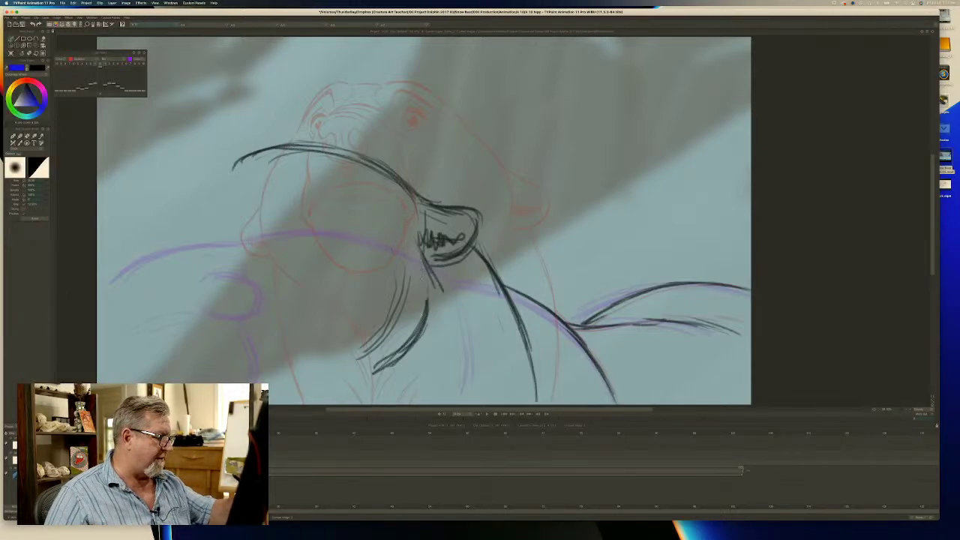
mouse_move(385, 274)
mouse_down()
mouse_move(395, 330)
mouse_move(364, 354)
mouse_up()
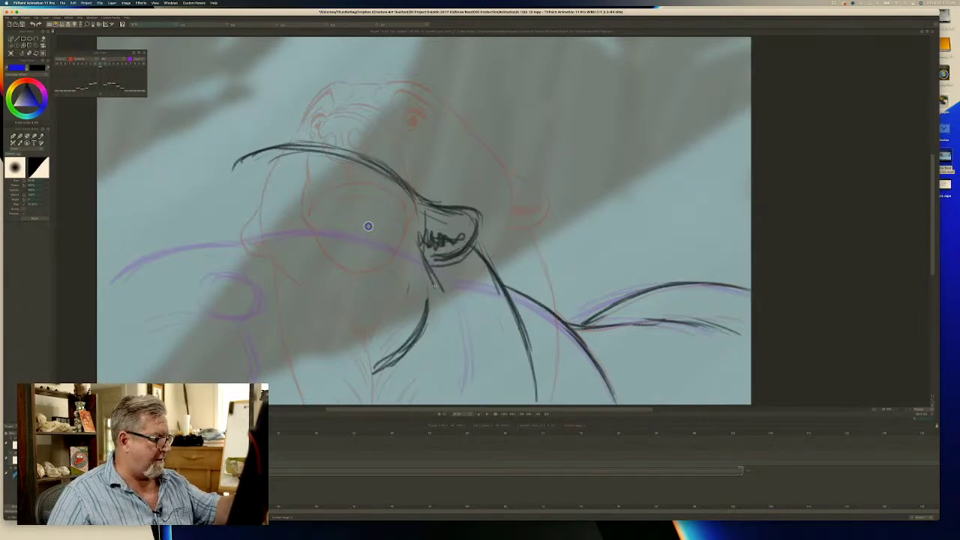
Clear the leftover cheek strokes and redraw the cheek curve from the ear's base down to the jaw, flipping to compare.
drag(428, 298, 417, 336)
key(b)
mouse_move(425, 261)
mouse_down()
mouse_move(436, 305)
mouse_move(427, 333)
mouse_move(379, 369)
mouse_up()
key(Left)
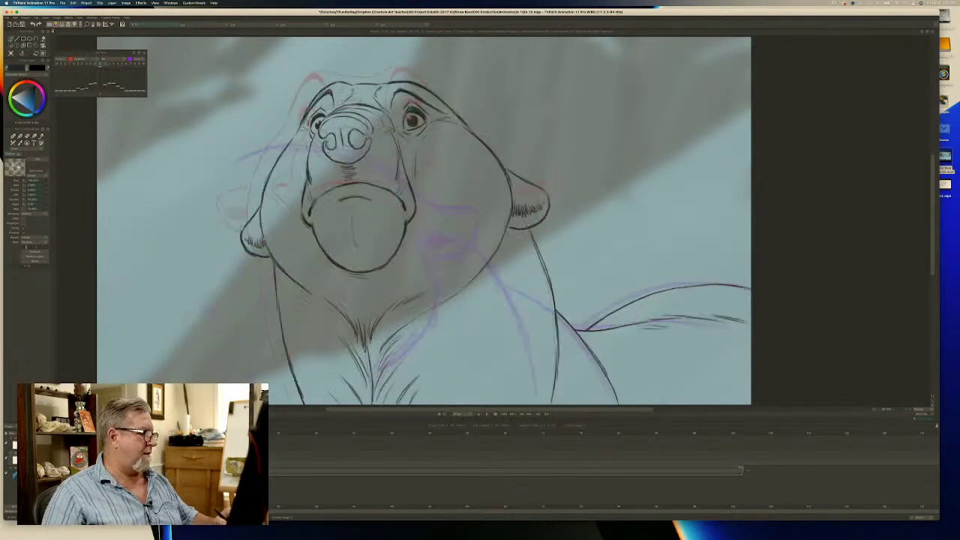
key(Right)
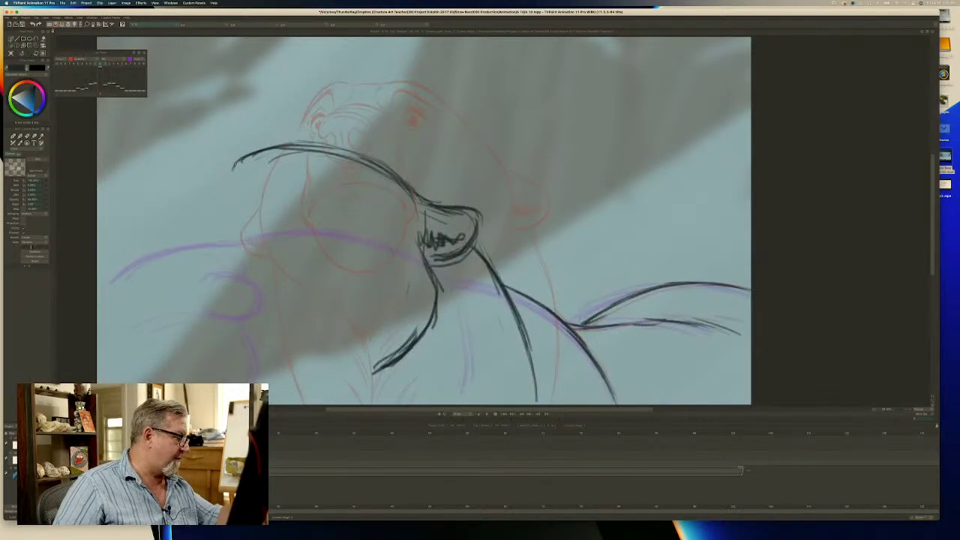
Extend the forehead curve down at the front and add an inner brow curve plus a light guide line beneath.
drag(232, 167, 208, 183)
drag(300, 236, 206, 239)
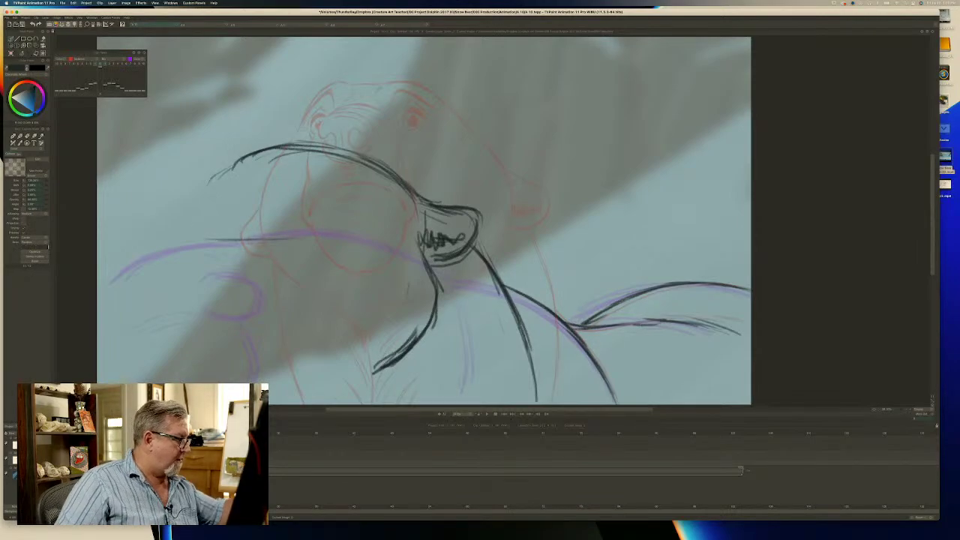
drag(227, 174, 205, 212)
mouse_move(321, 156)
mouse_down()
mouse_move(247, 184)
mouse_move(234, 202)
mouse_up()
drag(266, 177, 244, 202)
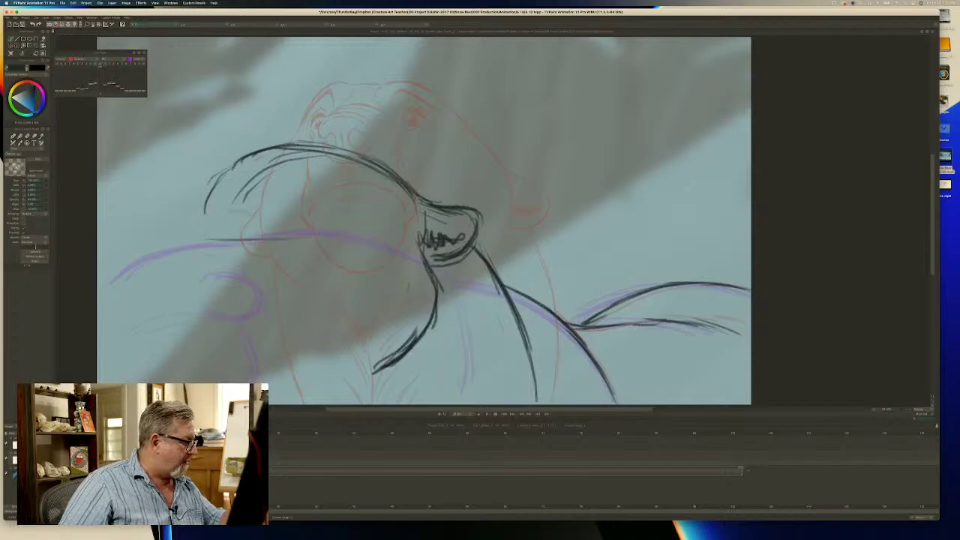
Try roughing in the muzzle's top line and a rounded nose shape extending forward from the brow.
mouse_move(230, 211)
mouse_down()
mouse_move(207, 240)
mouse_move(213, 223)
mouse_move(202, 216)
mouse_move(184, 240)
mouse_move(162, 246)
mouse_move(182, 272)
mouse_up()
mouse_move(145, 245)
mouse_down()
mouse_move(177, 242)
mouse_move(137, 249)
mouse_up()
drag(132, 254, 138, 287)
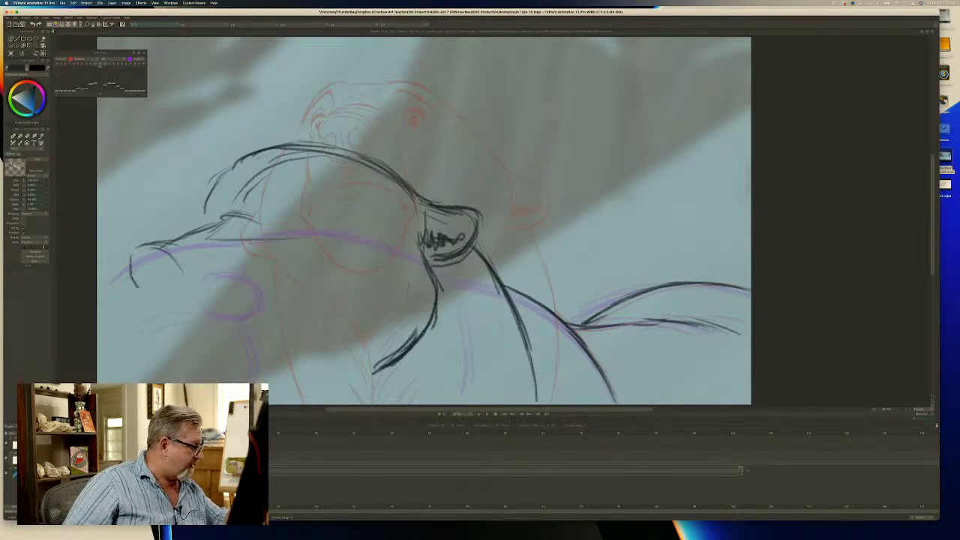
mouse_move(142, 251)
mouse_down()
mouse_move(137, 274)
mouse_move(178, 259)
mouse_move(191, 294)
mouse_up()
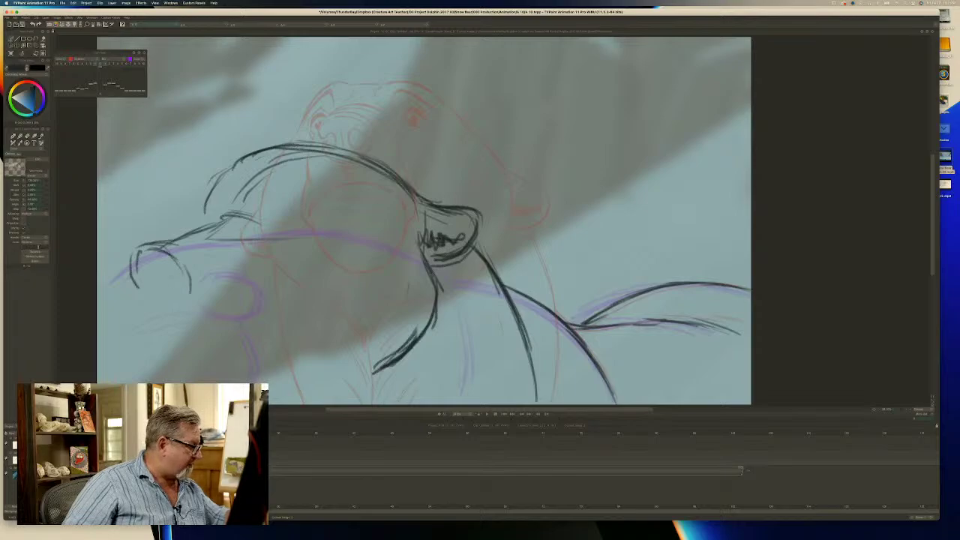
drag(180, 262, 180, 293)
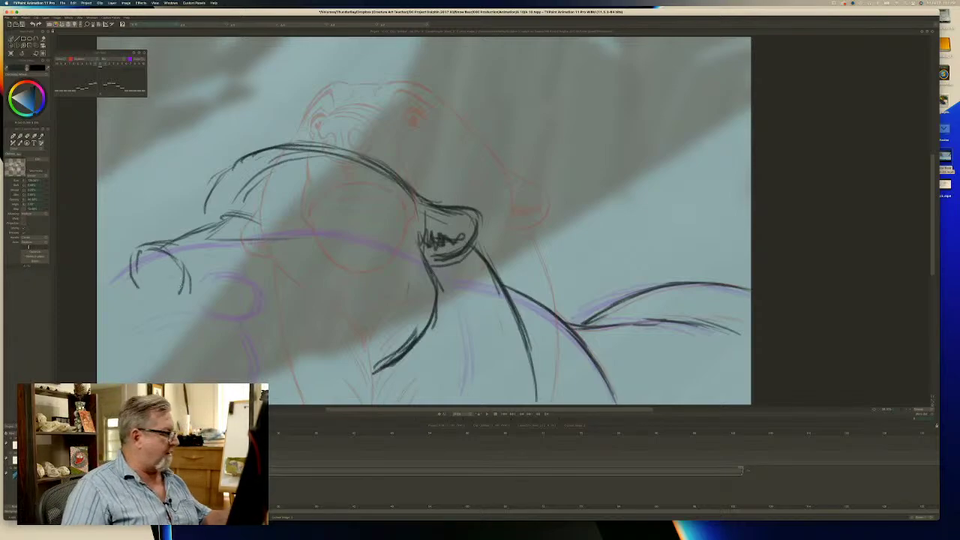
drag(138, 253, 143, 292)
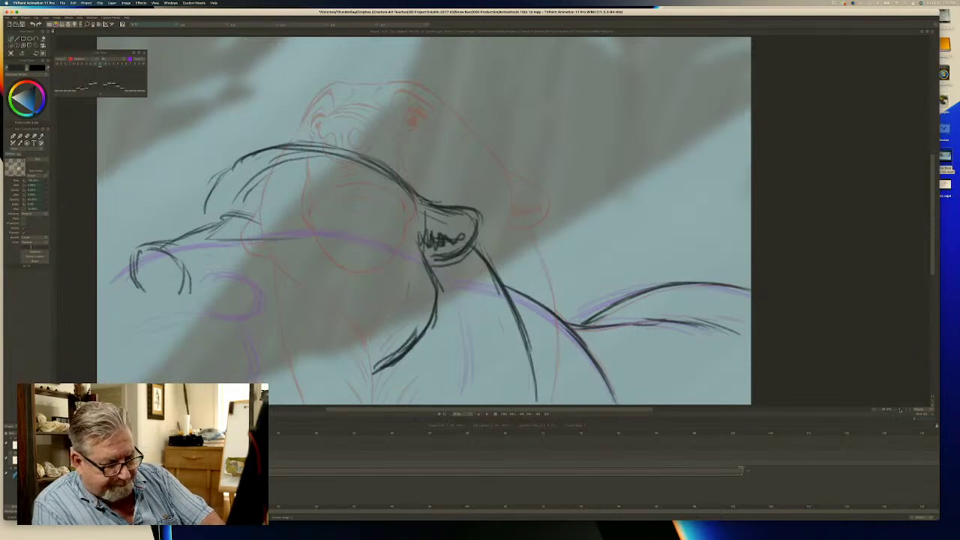
Erase the muzzle and nose strokes in front of the forehead, then flip between drawings to compare.
drag(900, 409, 887, 405)
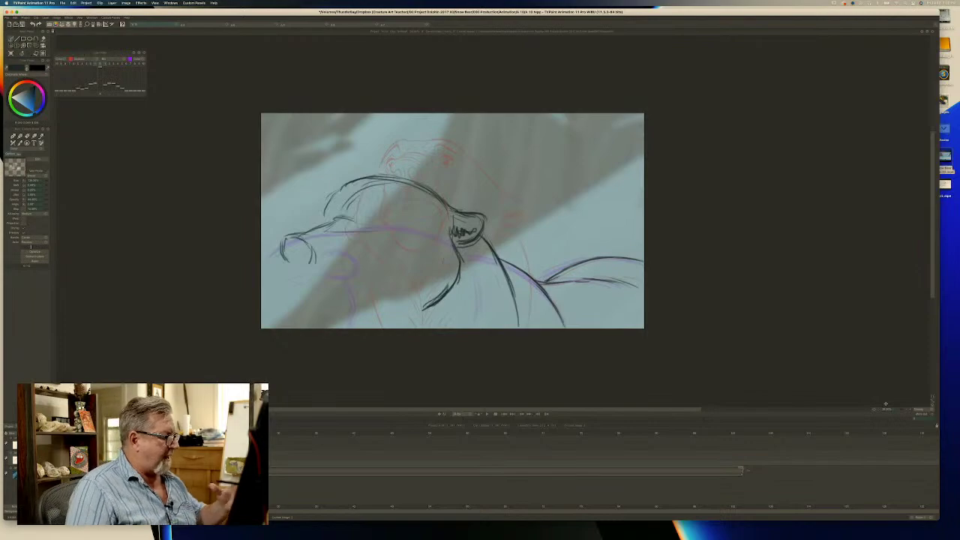
key(e)
mouse_move(312, 260)
mouse_down()
mouse_move(305, 233)
mouse_move(282, 252)
mouse_move(285, 261)
mouse_move(327, 218)
mouse_up()
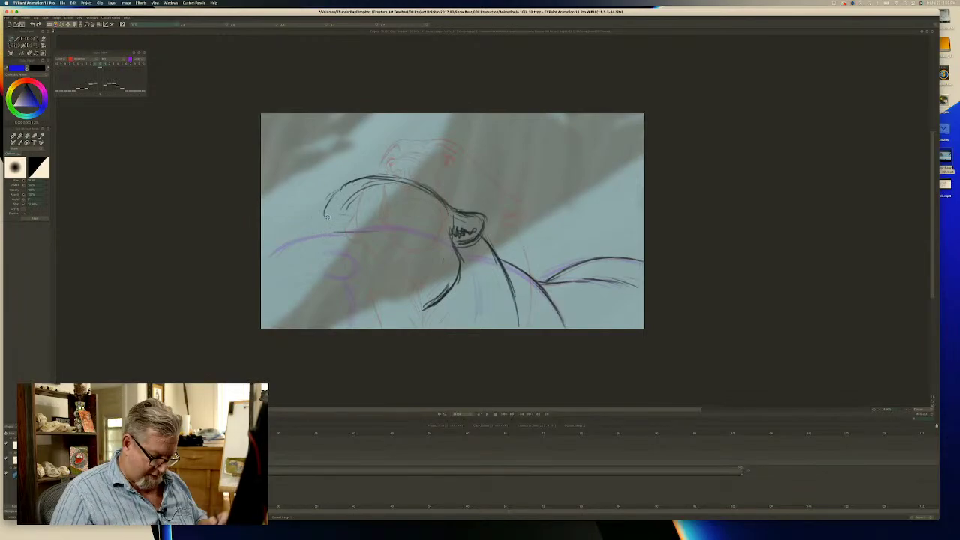
key(Left)
key(Right)
key(Right)
key(Left)
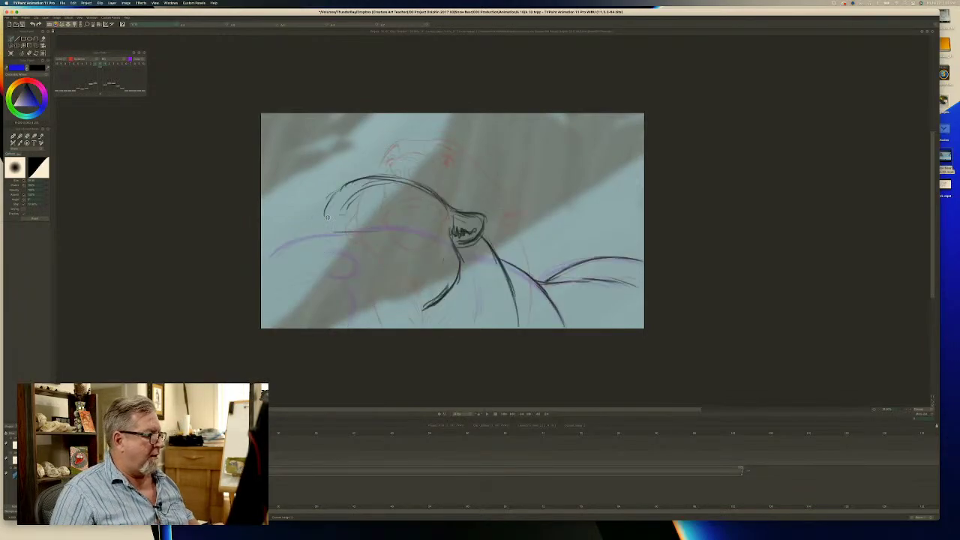
key(Right)
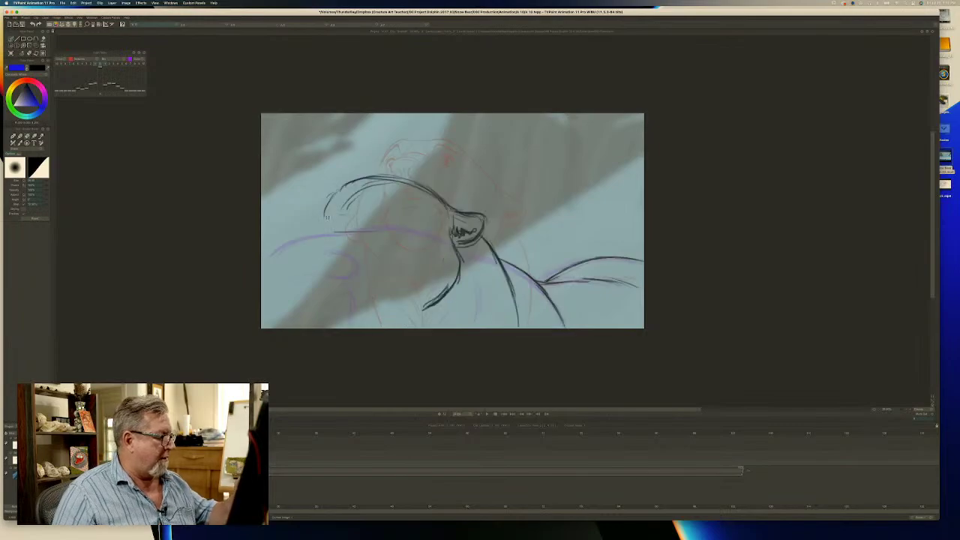
Reinforce the forehead's front curve and rough in the near eye with a line running back towards the ear.
key(b)
mouse_move(435, 193)
mouse_down()
mouse_move(379, 177)
mouse_move(425, 182)
mouse_move(357, 190)
mouse_move(325, 217)
mouse_up()
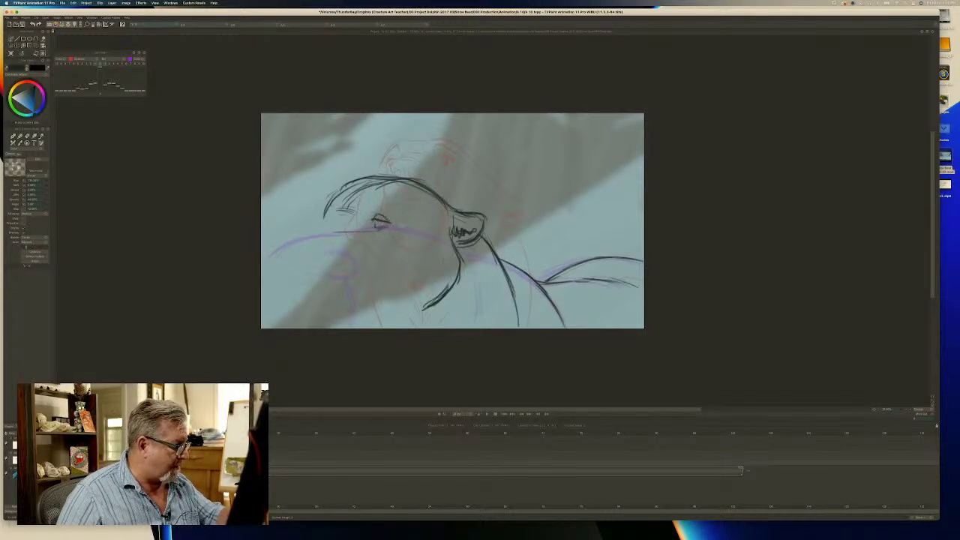
drag(407, 222, 439, 227)
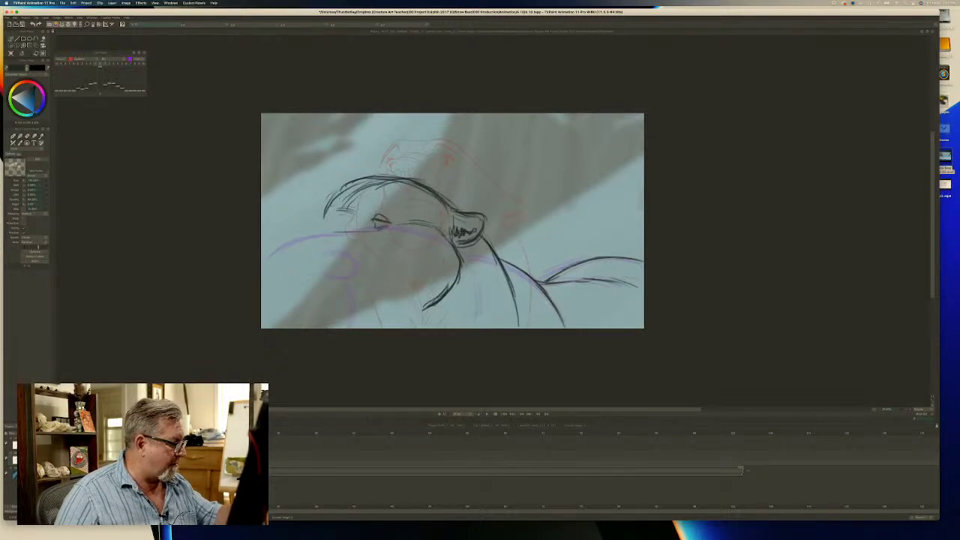
Rough in the muzzle's top line and a rounded nose with nostril marks, then compare with the neighbouring drawing.
mouse_move(333, 211)
mouse_down()
mouse_move(289, 231)
mouse_move(321, 245)
mouse_move(290, 259)
mouse_move(287, 236)
mouse_move(310, 261)
mouse_move(300, 263)
mouse_up()
mouse_move(285, 236)
mouse_down()
mouse_move(296, 257)
mouse_move(283, 248)
mouse_move(303, 259)
mouse_move(318, 230)
mouse_move(321, 251)
mouse_move(296, 255)
mouse_up()
drag(292, 234, 299, 260)
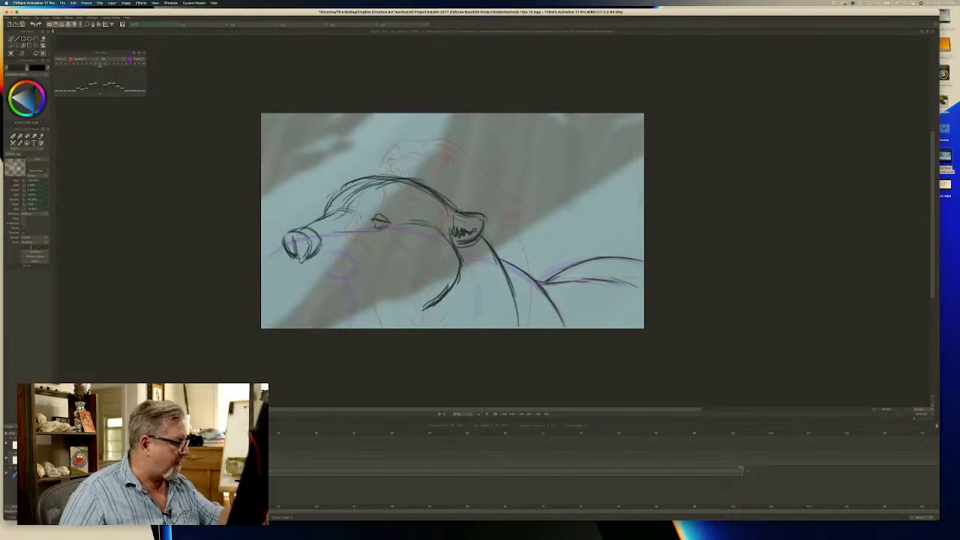
key(Left)
key(Right)
key(Left)
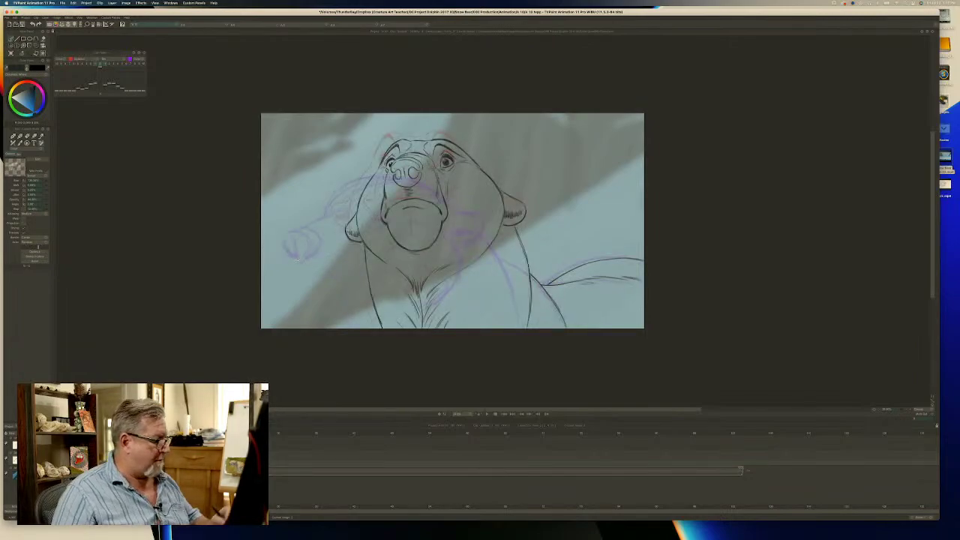
key(Right)
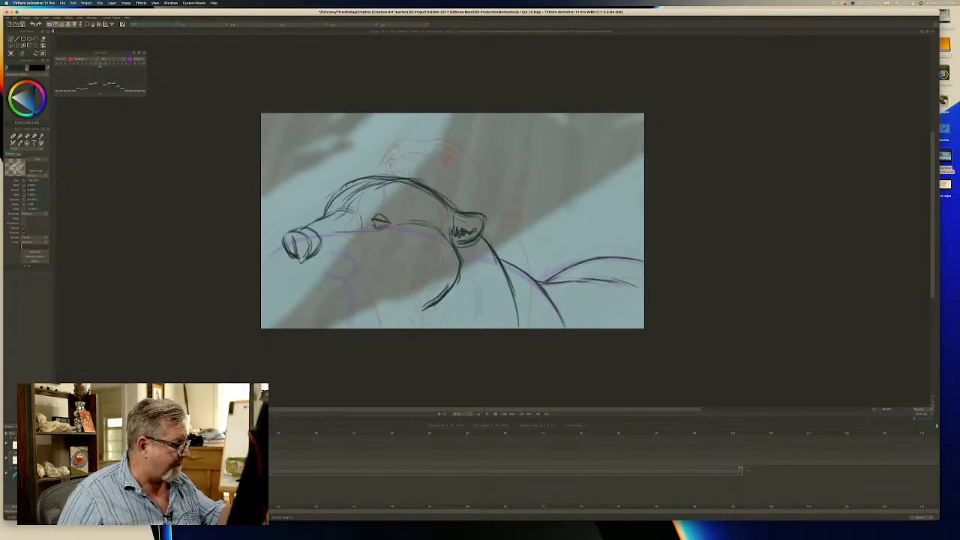
Refine the near eye's front corner and draw the eyebrow above it, flipping to compare.
mouse_move(376, 219)
mouse_down()
mouse_move(389, 222)
mouse_move(372, 228)
mouse_up()
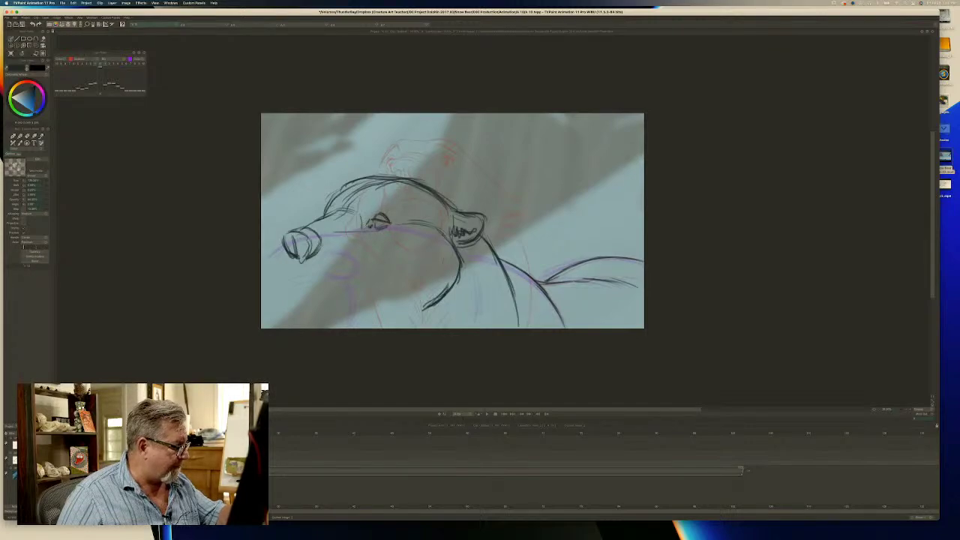
key(Left)
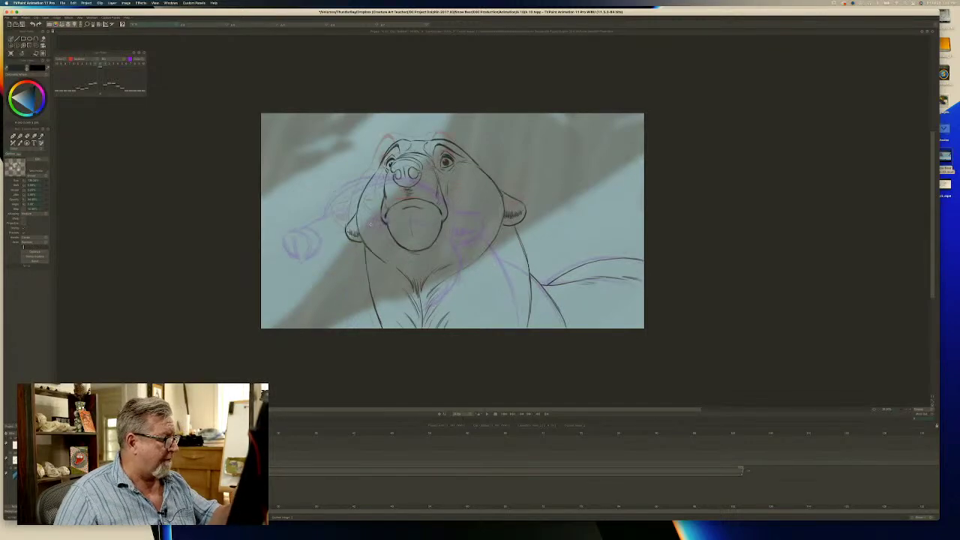
key(Right)
mouse_move(384, 206)
mouse_down()
mouse_move(404, 216)
mouse_move(368, 205)
mouse_move(381, 202)
mouse_up()
key(Right)
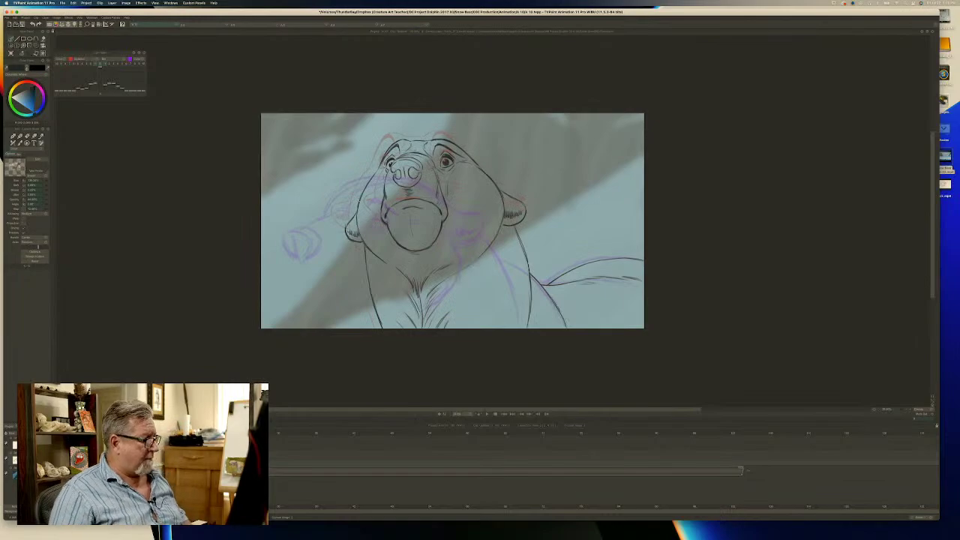
key(Left)
Rough in the far brow at the front edge of the forehead, then flip between drawings to compare.
mouse_move(338, 196)
mouse_down()
mouse_move(325, 208)
mouse_move(378, 188)
mouse_move(406, 211)
mouse_move(340, 206)
mouse_move(331, 193)
mouse_move(322, 208)
mouse_up()
key(Left)
key(Right)
key(Left)
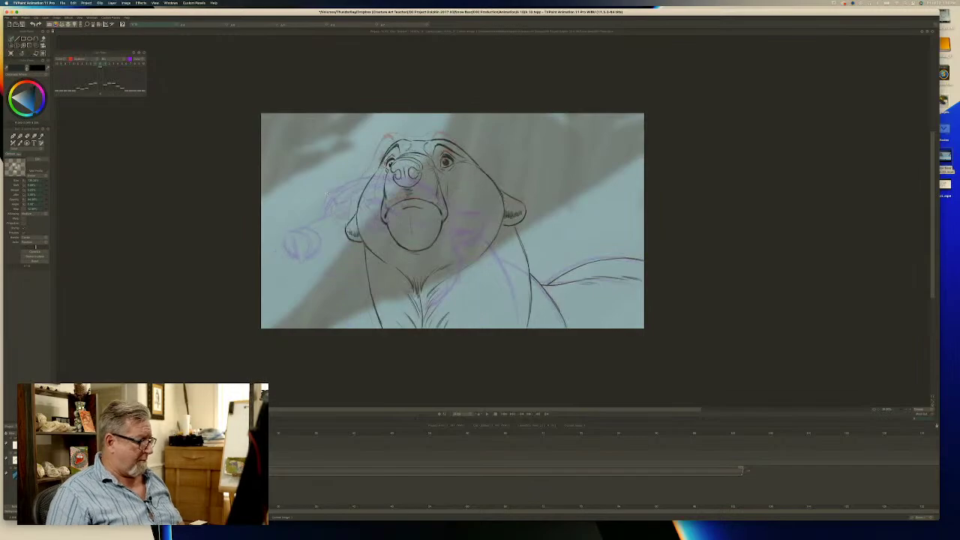
key(Right)
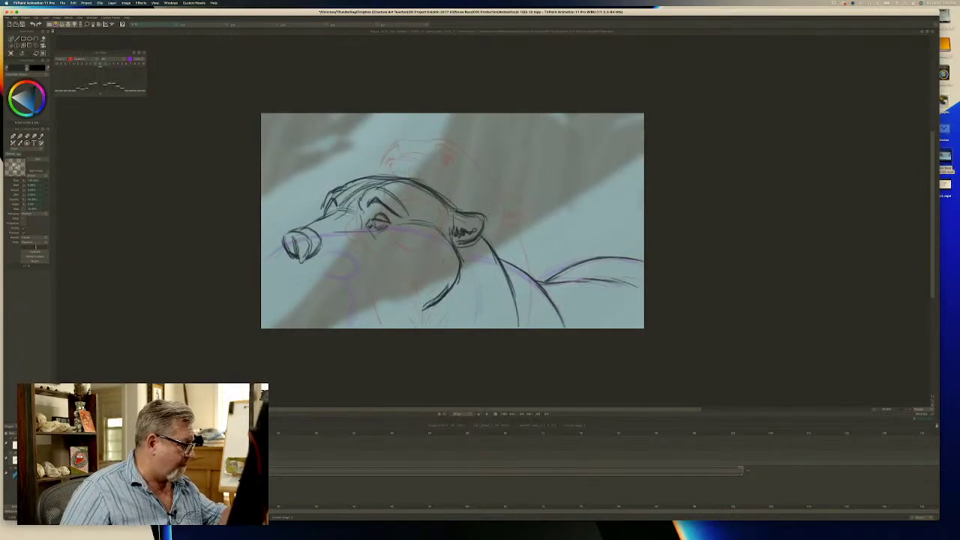
Darken the nose and nostrils and rough in the mouth line and chin beneath them, flipping to compare.
mouse_move(306, 240)
mouse_down()
mouse_move(303, 253)
mouse_move(285, 251)
mouse_up()
drag(291, 243, 285, 251)
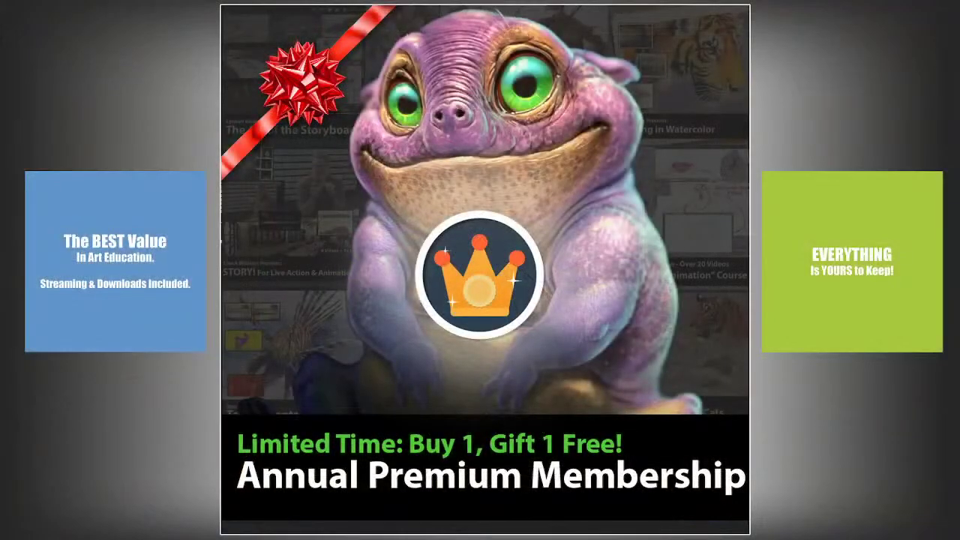
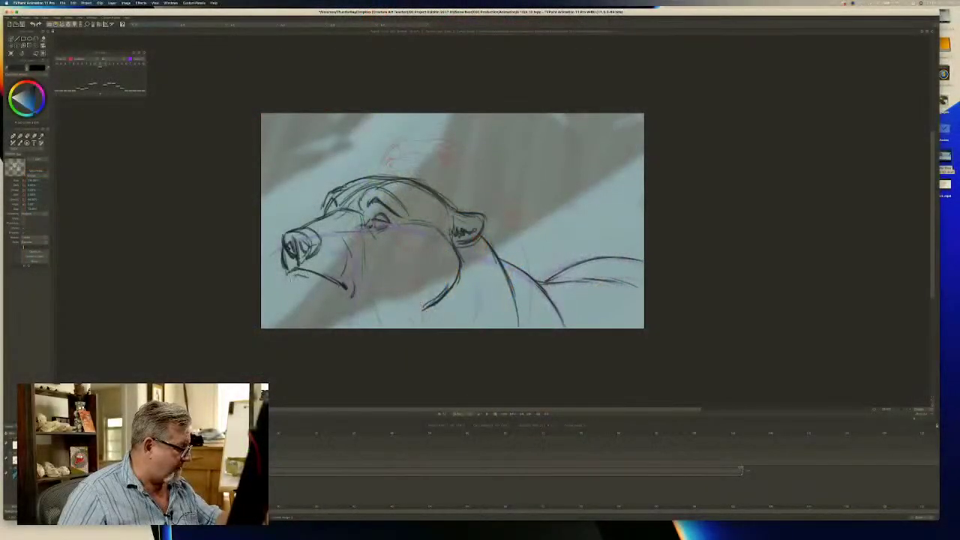
mouse_move(294, 288)
mouse_down()
mouse_move(333, 310)
mouse_move(325, 307)
mouse_move(357, 306)
mouse_move(323, 301)
mouse_up()
key(Left)
key(Right)
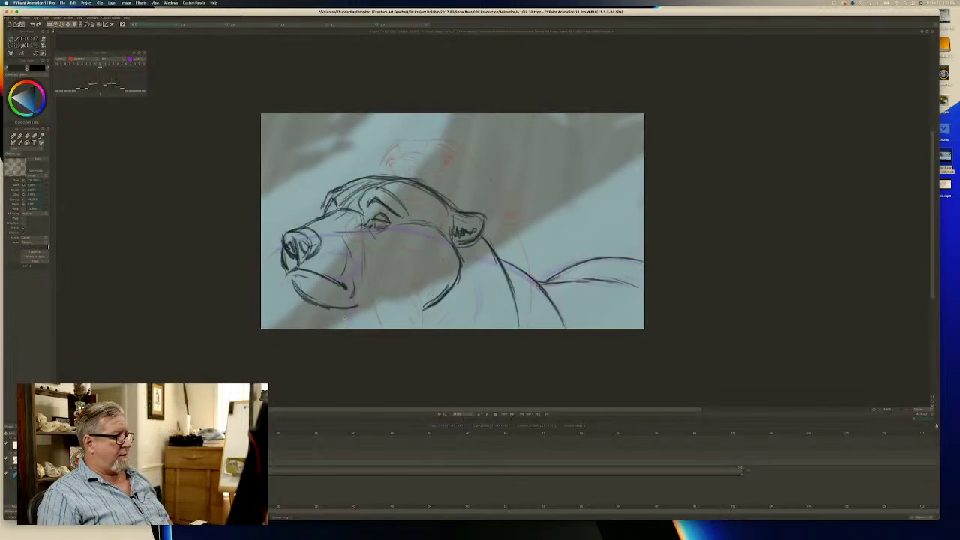
key(Left)
key(Right)
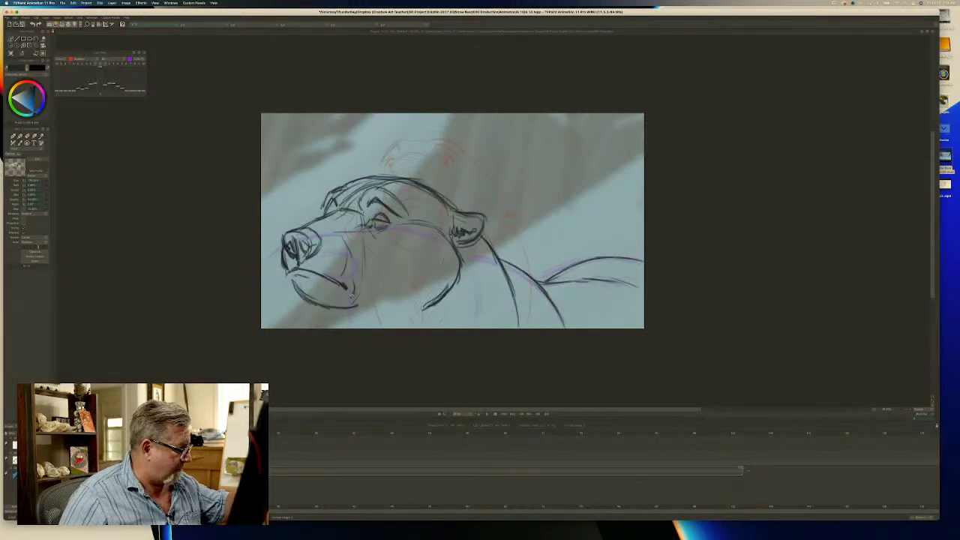
Strengthen the chin's underside and its join to the mouth corner, then compare drawings.
mouse_move(342, 308)
mouse_down()
mouse_move(359, 291)
mouse_move(348, 307)
mouse_move(320, 306)
mouse_move(298, 285)
mouse_move(316, 307)
mouse_up()
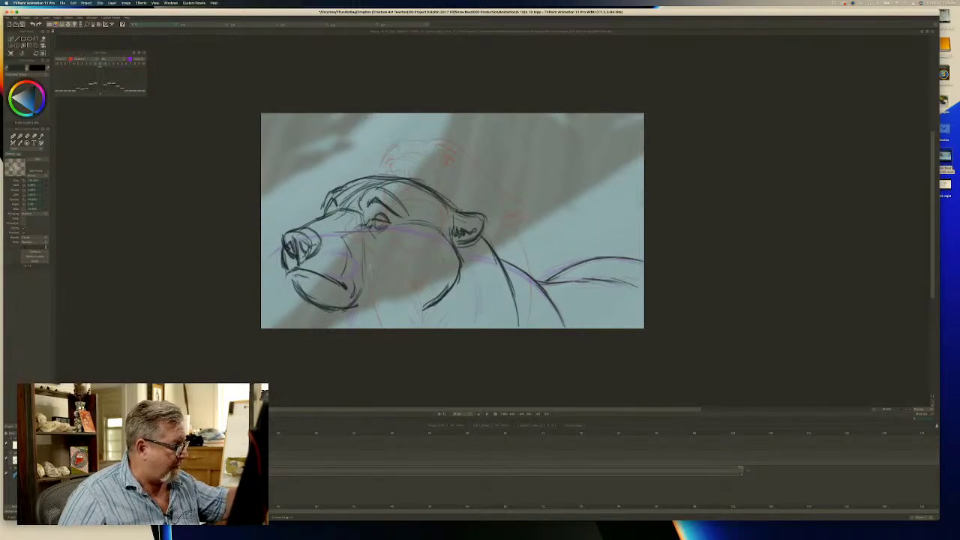
key(Left)
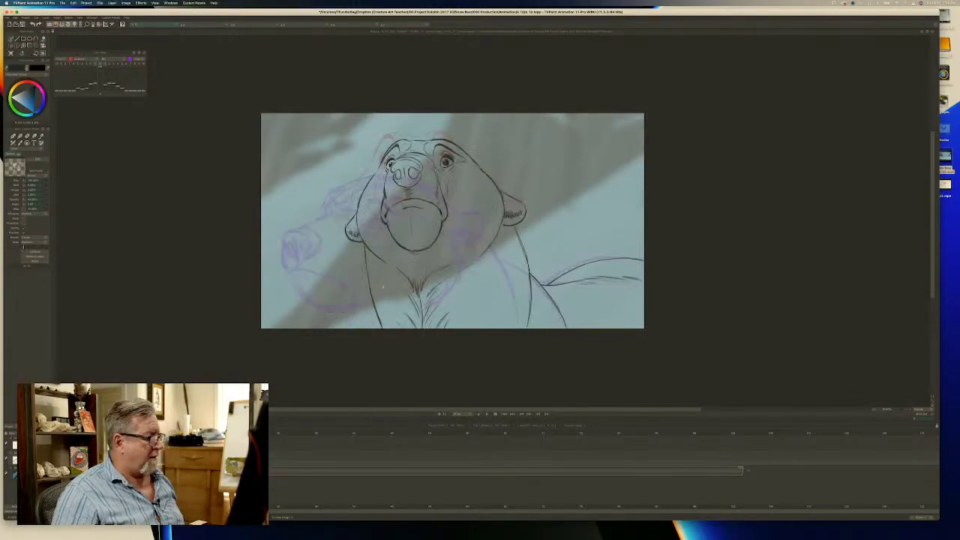
key(Right)
Add cheek strokes from the eye to the mouth corner, extend the rear jaw curve, and start the throat line.
drag(373, 246, 353, 307)
drag(454, 275, 413, 315)
mouse_move(457, 252)
mouse_down()
mouse_move(450, 285)
mouse_move(408, 309)
mouse_up()
drag(342, 308, 359, 322)
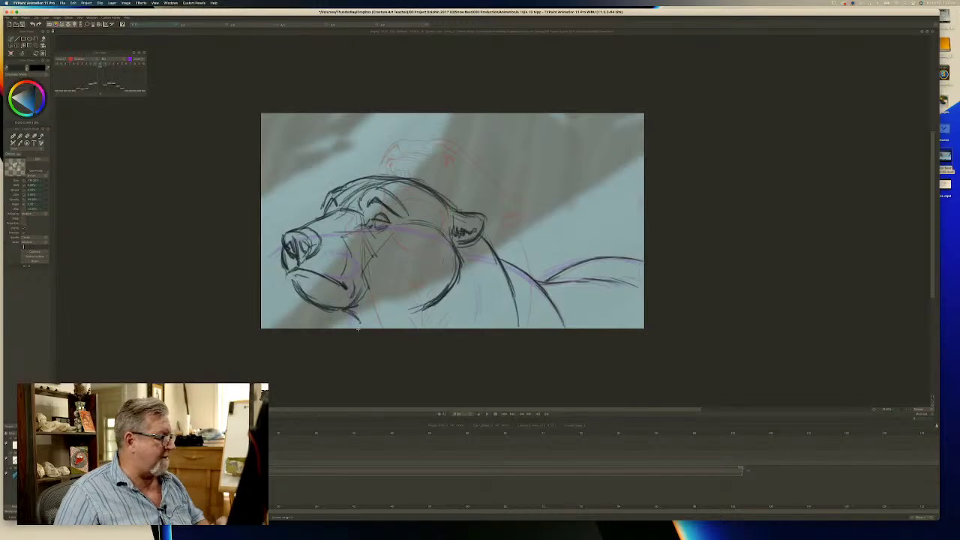
key(Left)
key(Right)
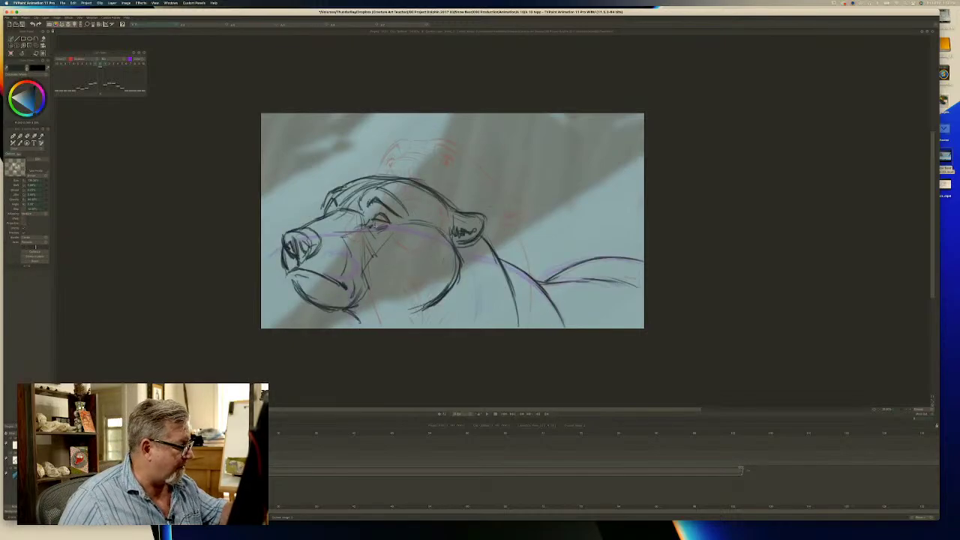
Darken the near eye's pupil and lid and touch up its brow, flipping to compare.
drag(375, 225, 396, 208)
key(Left)
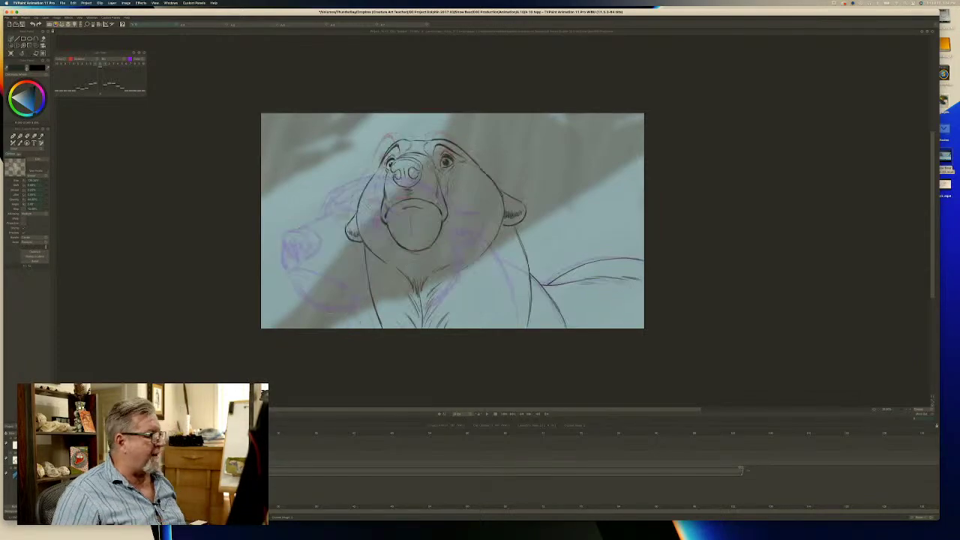
key(Right)
key(Left)
key(Right)
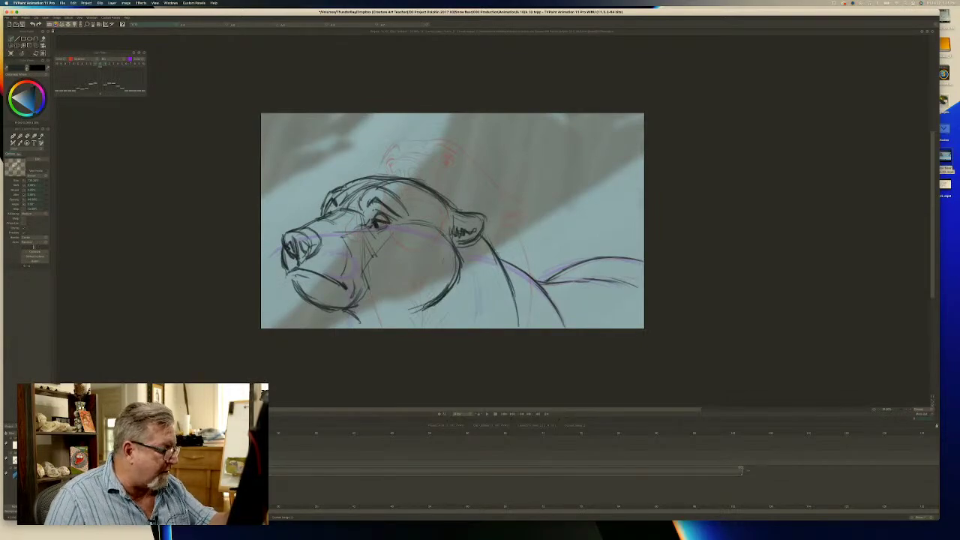
Reinforce the neck, shoulder and back lines behind the ear, then flip through the neighbouring drawings to compare.
mouse_move(487, 240)
mouse_down()
mouse_move(510, 279)
mouse_move(544, 291)
mouse_move(559, 310)
mouse_move(594, 281)
mouse_up()
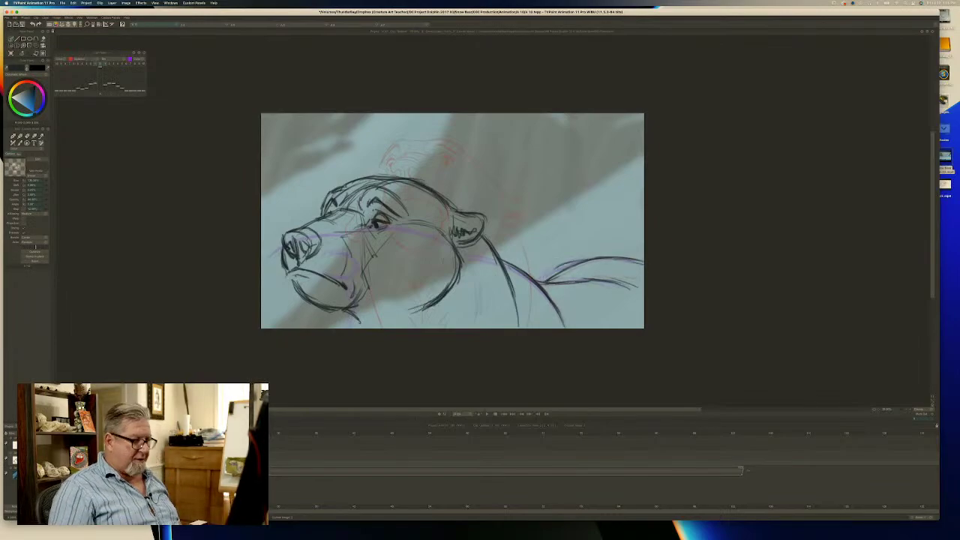
key(Left)
key(Right)
key(Left)
key(Right)
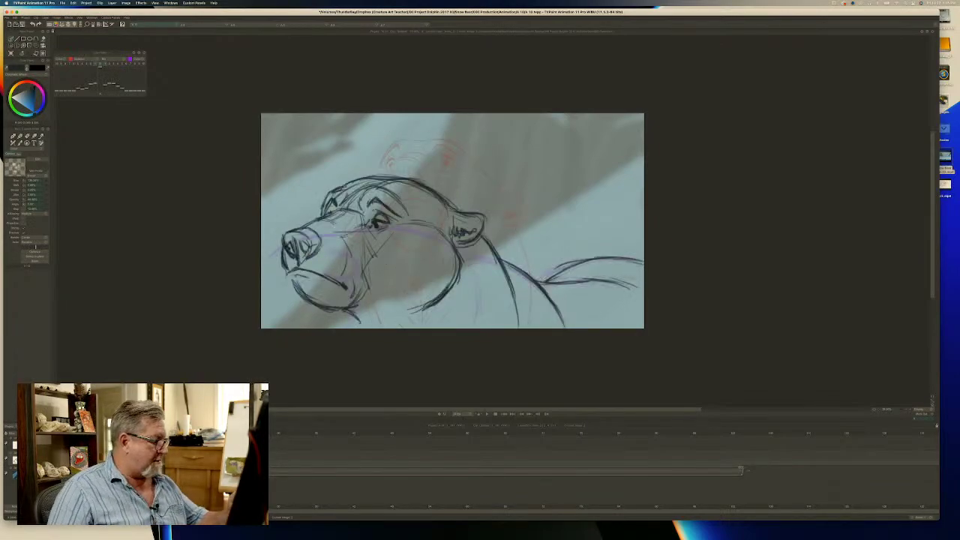
key(Right)
key(Left)
key(Left)
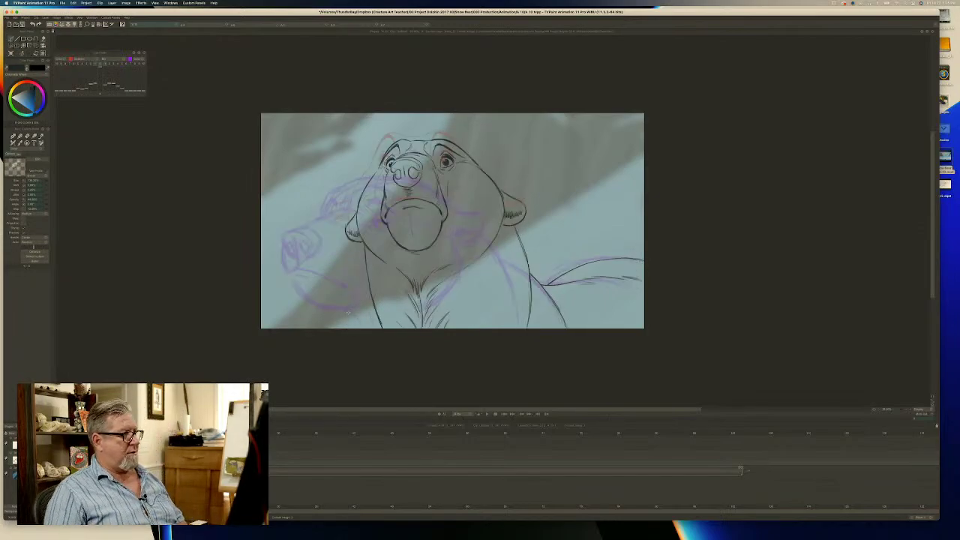
Flip between the clean close-up, the turning-head drawing and the rough low pose to judge the head's movement.
key(Right)
key(Right)
key(Left)
key(Left)
key(Right)
key(Right)
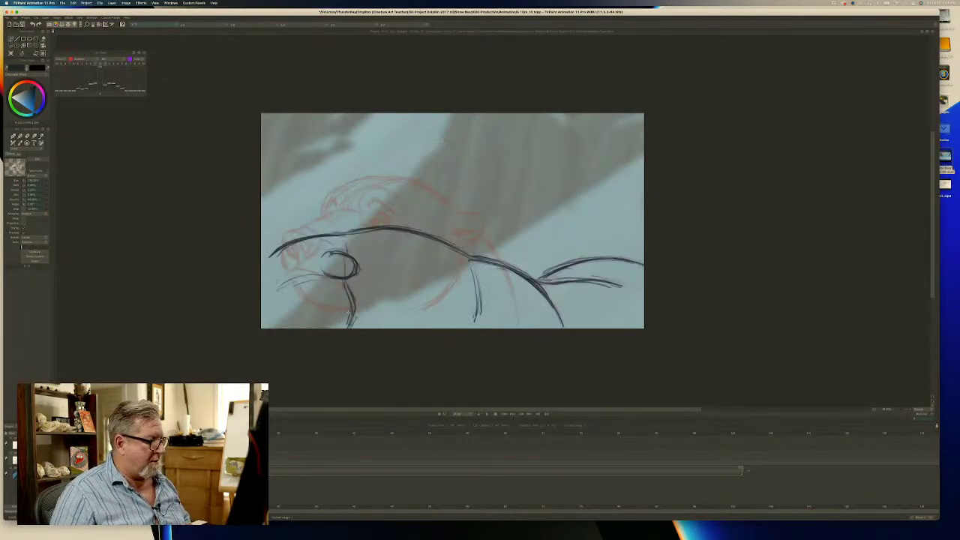
key(Right)
key(Right)
key(Left)
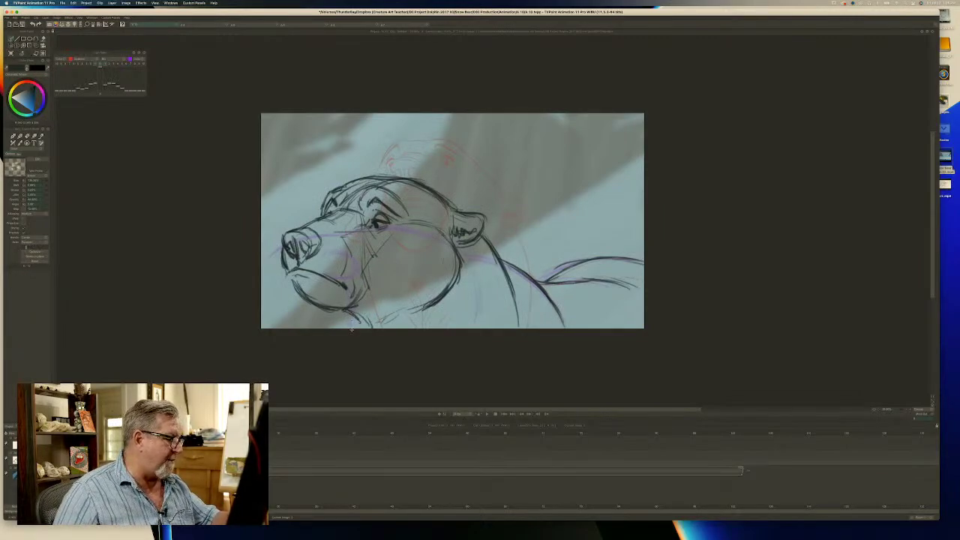
Draw the front of the neck beneath the chin with short throat fur strokes, then compare with the close-up.
drag(352, 329, 347, 315)
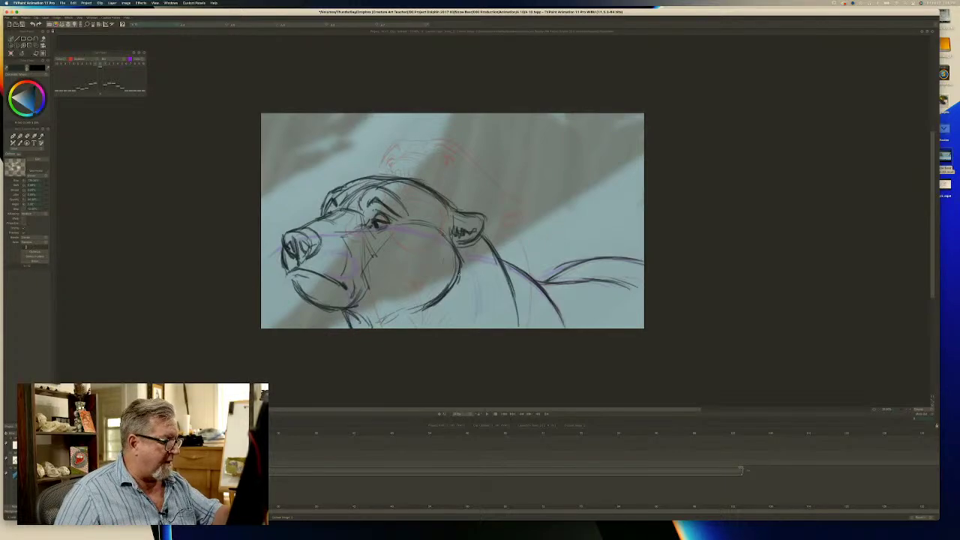
mouse_move(502, 262)
mouse_down()
mouse_move(515, 298)
mouse_move(513, 274)
mouse_up()
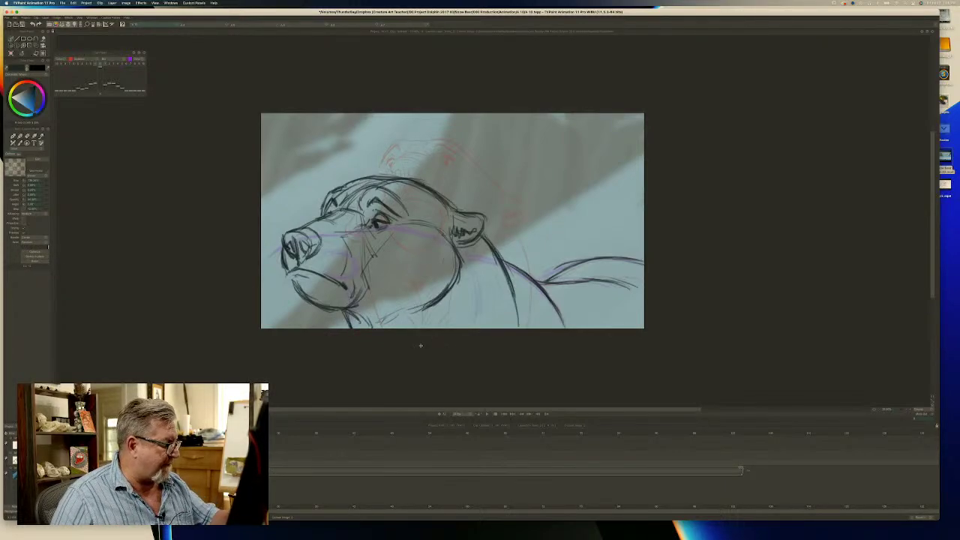
drag(367, 327, 362, 316)
mouse_move(370, 327)
mouse_down()
mouse_move(402, 312)
mouse_move(366, 322)
mouse_up()
key(Left)
key(Right)
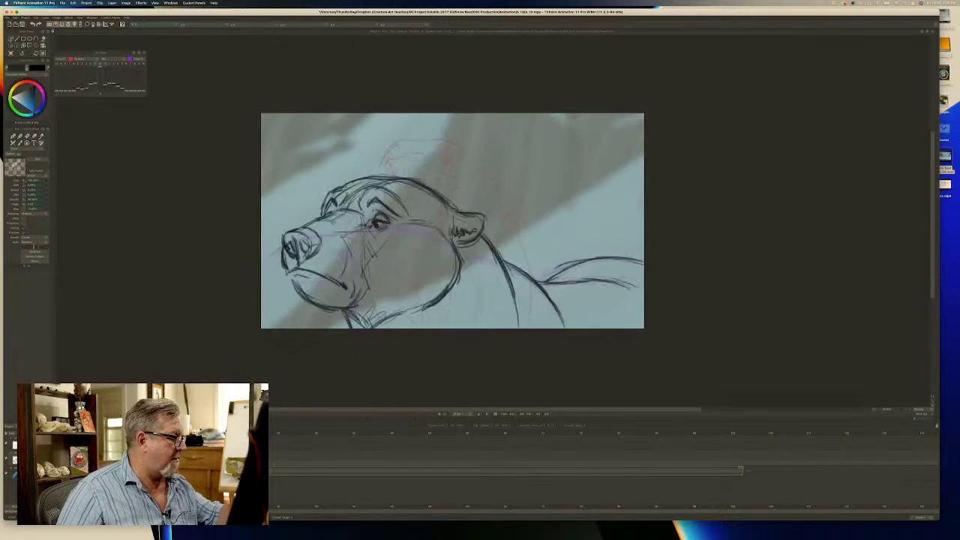
Darken the shading on the bear's nose and flip against the close-up to check it.
mouse_move(311, 242)
mouse_down()
mouse_move(306, 259)
mouse_move(302, 237)
mouse_move(296, 257)
mouse_move(291, 234)
mouse_up()
key(Left)
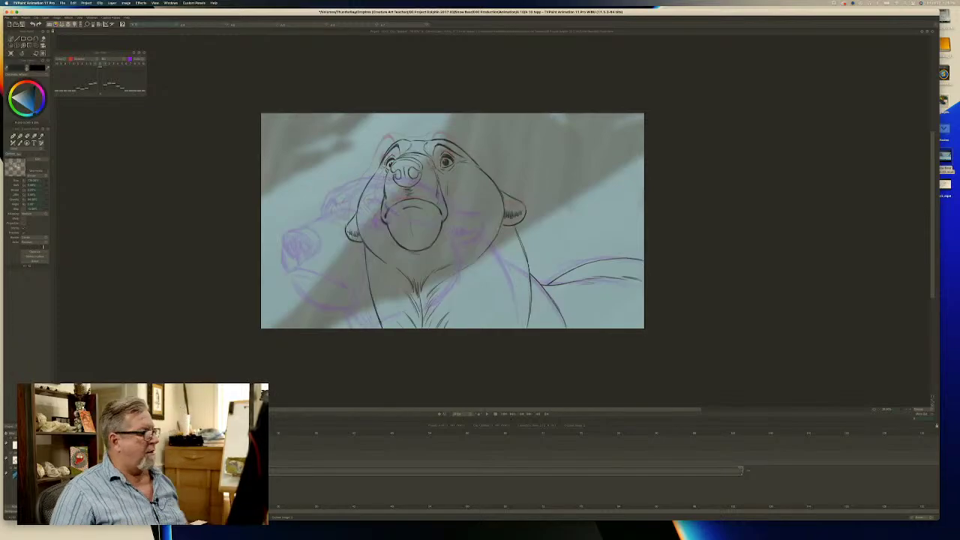
key(Right)
key(Left)
key(Right)
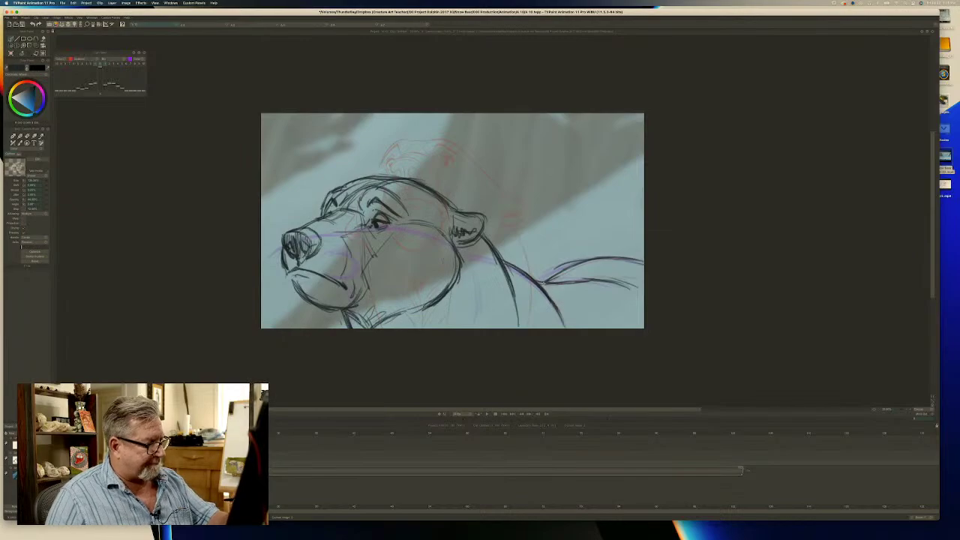
Add light strokes along the two rump lines behind the bear's back, then compare with the close-up.
mouse_move(577, 276)
mouse_down()
mouse_move(642, 286)
mouse_move(609, 269)
mouse_up()
drag(558, 290, 588, 285)
key(Left)
key(Right)
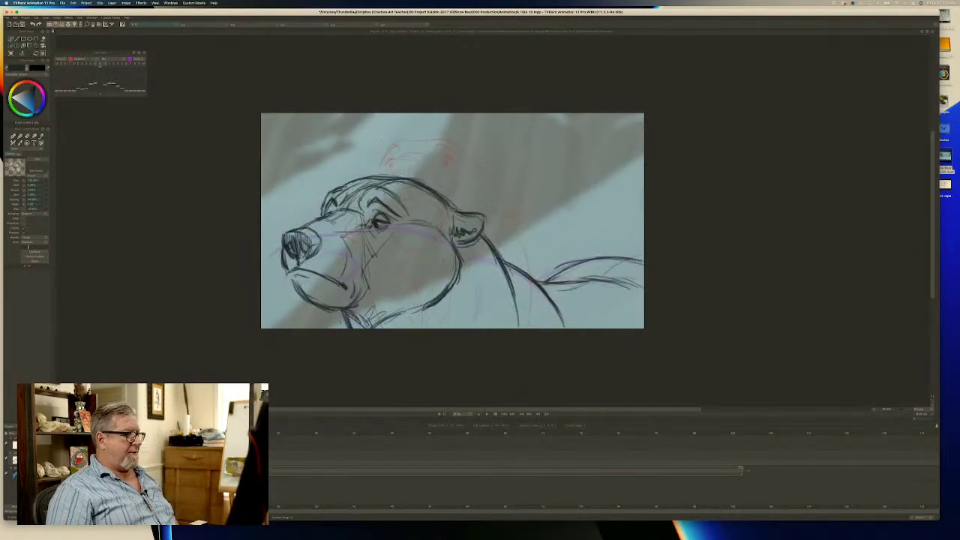
Flip repeatedly between the close-up and the turning-head drawing to examine the head's size and height.
key(Left)
key(Right)
key(Left)
key(Right)
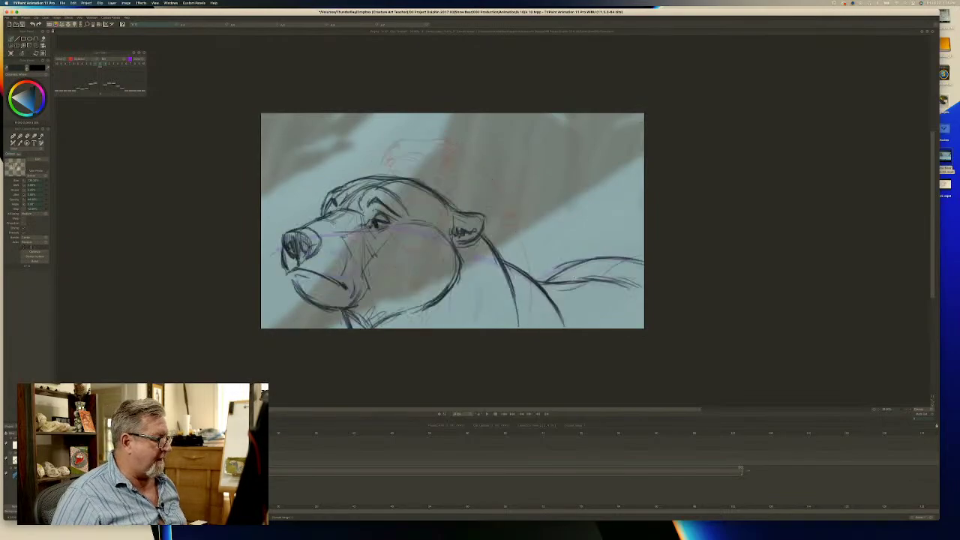
key(Left)
key(Right)
key(Left)
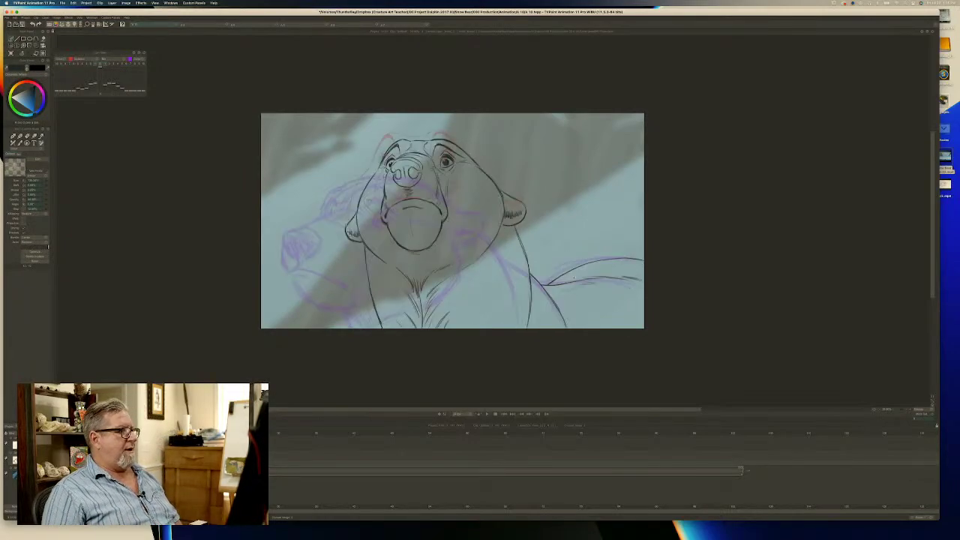
key(Right)
key(Left)
key(Right)
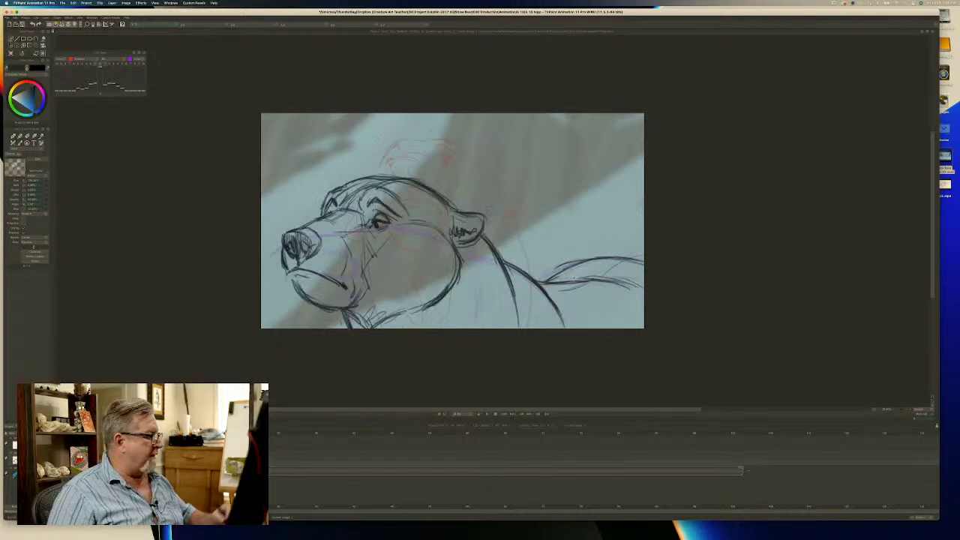
Lasso the bear's head, scale it down slightly, move it upward, and clear the selection.
click(11, 52)
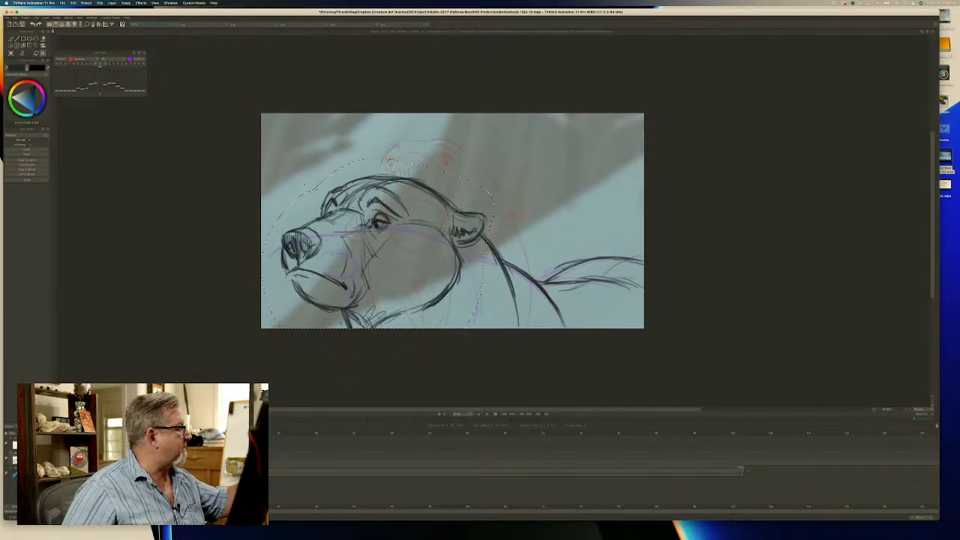
click(36, 53)
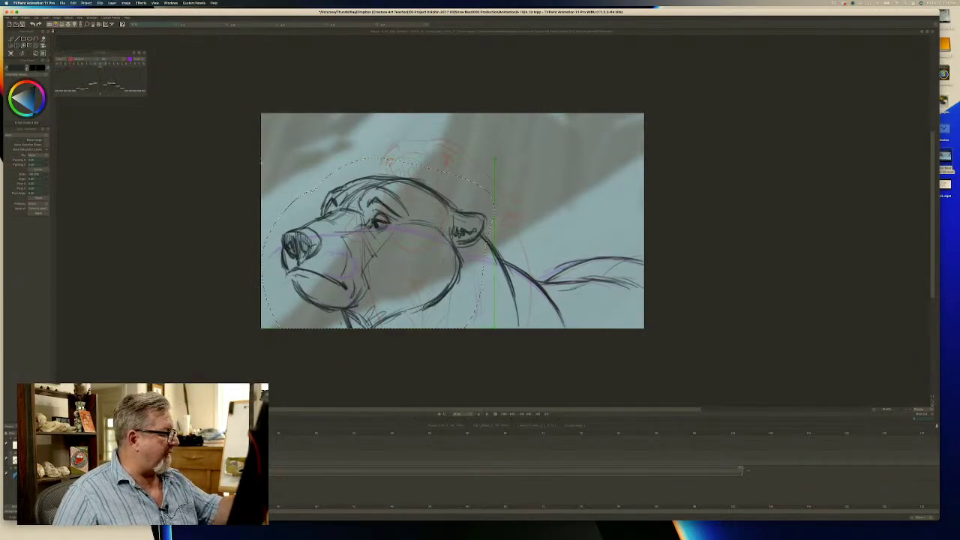
drag(35, 174, 27, 174)
drag(285, 192, 280, 172)
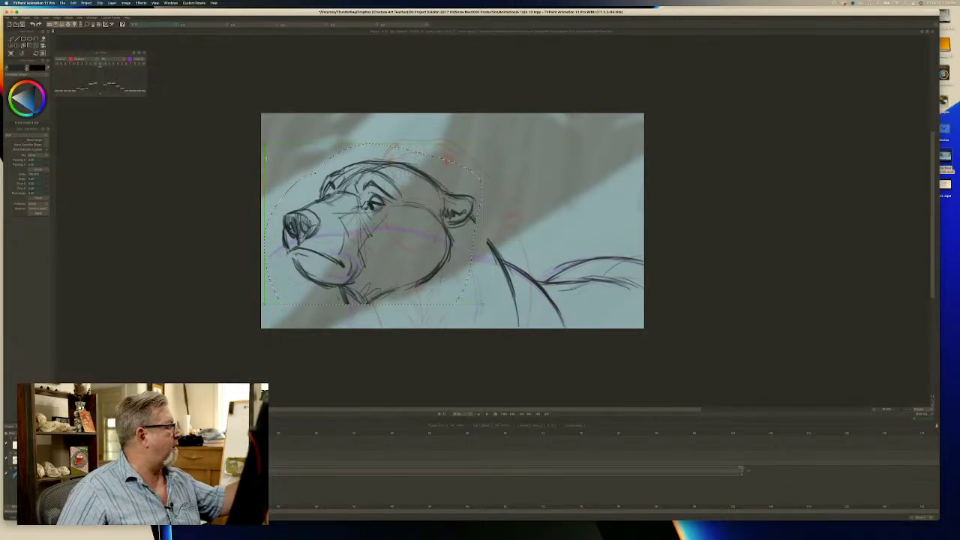
click(17, 46)
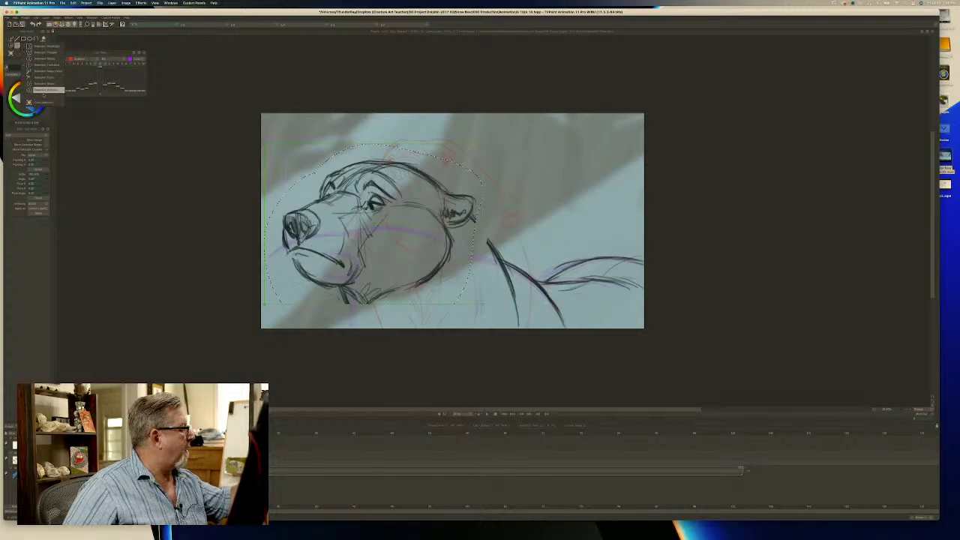
click(42, 102)
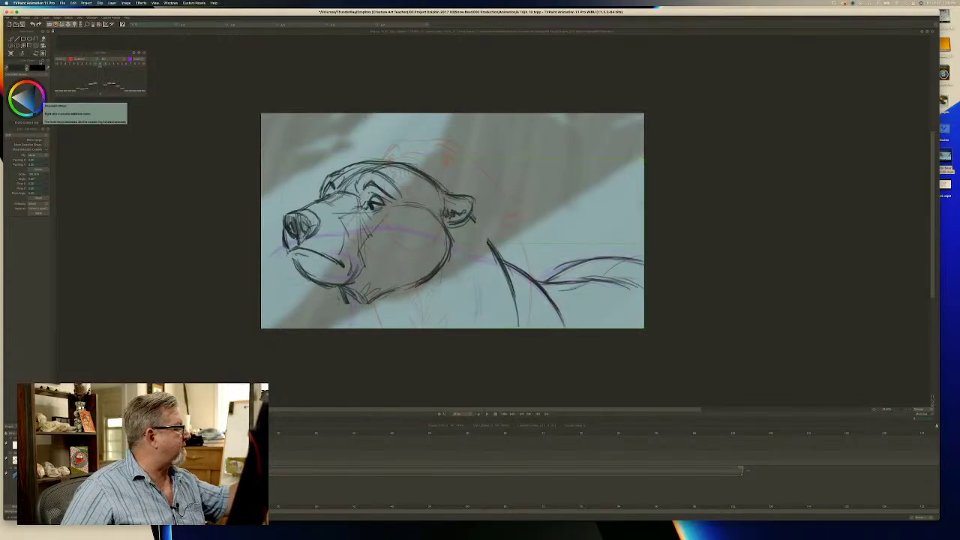
Reconnect the raised head to the body by redrawing the nape and front neck lines and adding chest fur strokes.
click(22, 54)
click(14, 59)
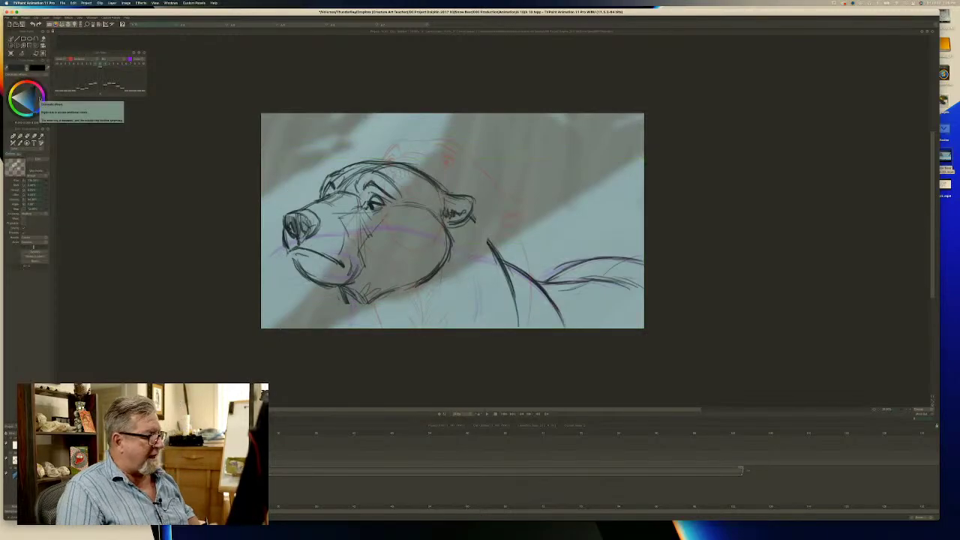
drag(489, 239, 471, 219)
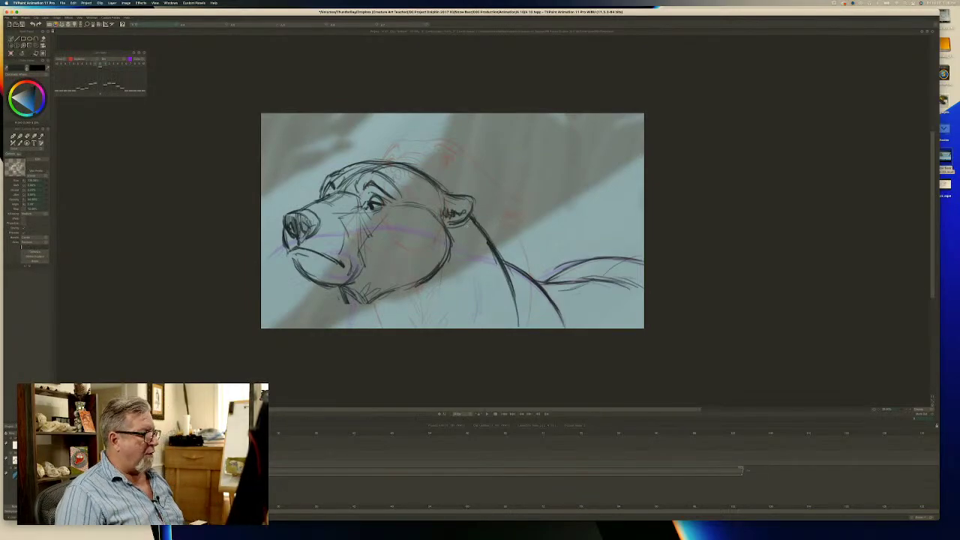
mouse_move(357, 300)
mouse_down()
mouse_move(364, 314)
mouse_move(357, 309)
mouse_move(413, 316)
mouse_move(419, 333)
mouse_move(349, 328)
mouse_move(344, 315)
mouse_move(348, 328)
mouse_up()
key(Left)
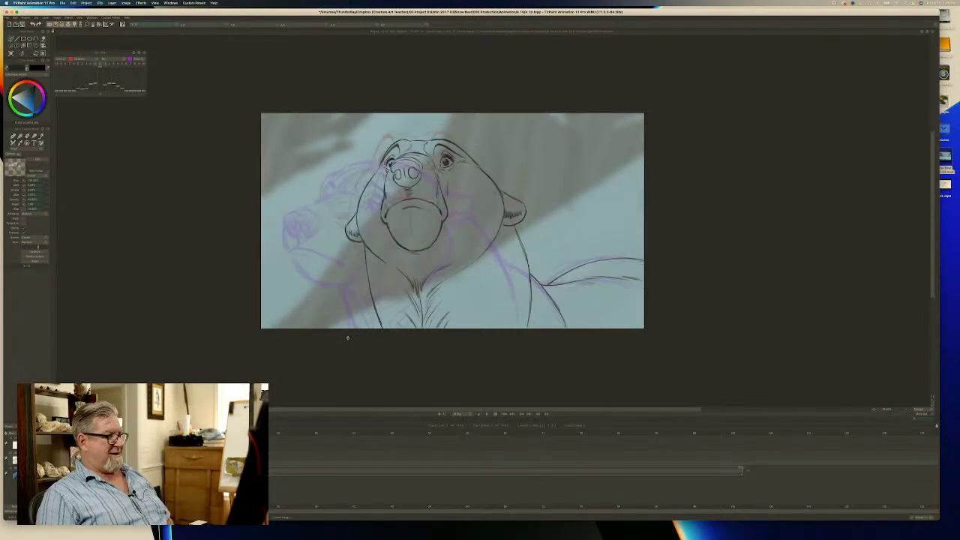
Flip between the close-up and the revised drawing to examine the repositioned head's motion.
key(Right)
key(Left)
key(Right)
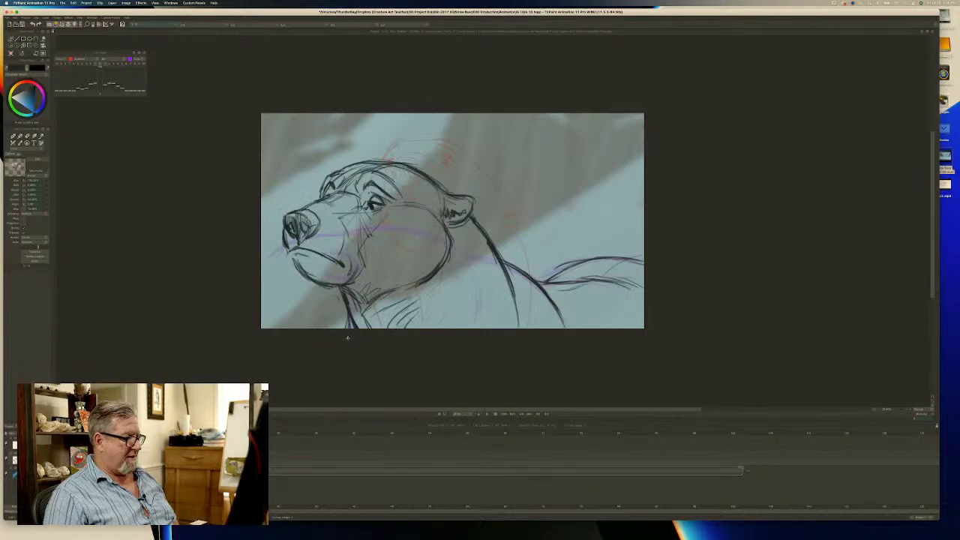
key(Left)
key(Right)
key(Left)
key(Right)
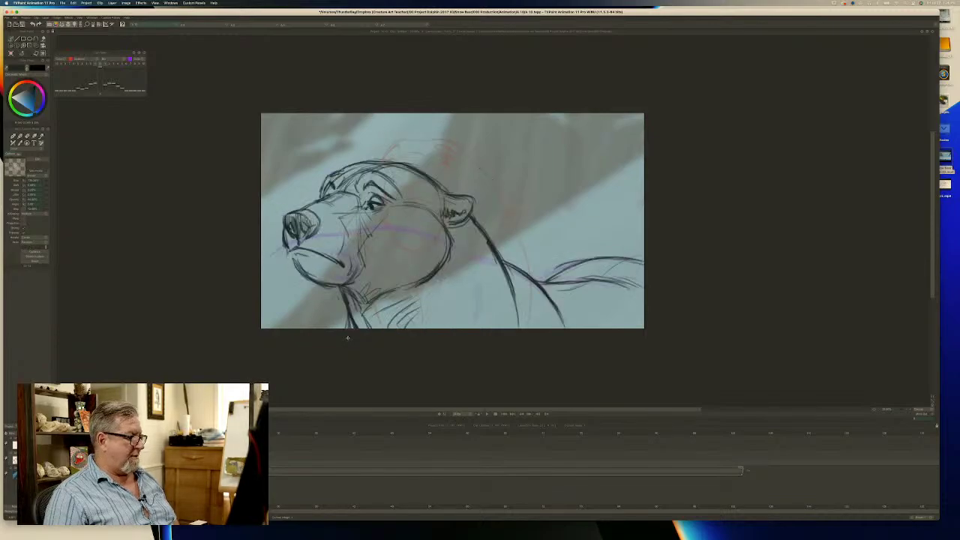
key(Left)
key(Right)
key(Left)
key(Right)
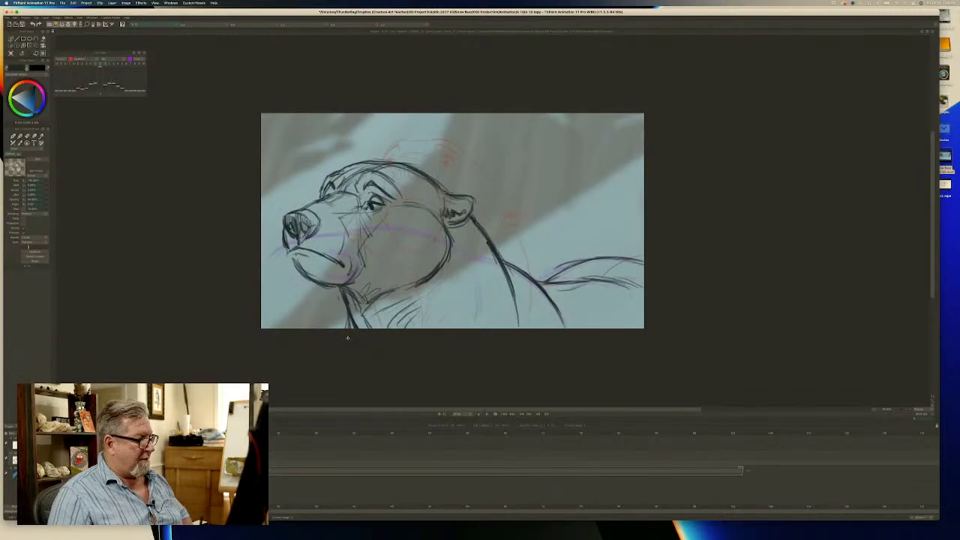
Erase the upper part of the ear and redraw it drooping backward, then compare with the close-up.
key(e)
mouse_move(455, 187)
mouse_down()
mouse_move(471, 202)
mouse_move(455, 196)
mouse_move(448, 226)
mouse_move(473, 207)
mouse_up()
key(b)
mouse_move(449, 195)
mouse_down()
mouse_move(477, 210)
mouse_move(458, 231)
mouse_move(446, 227)
mouse_move(479, 215)
mouse_move(457, 234)
mouse_move(441, 213)
mouse_move(465, 227)
mouse_move(438, 202)
mouse_move(454, 195)
mouse_up()
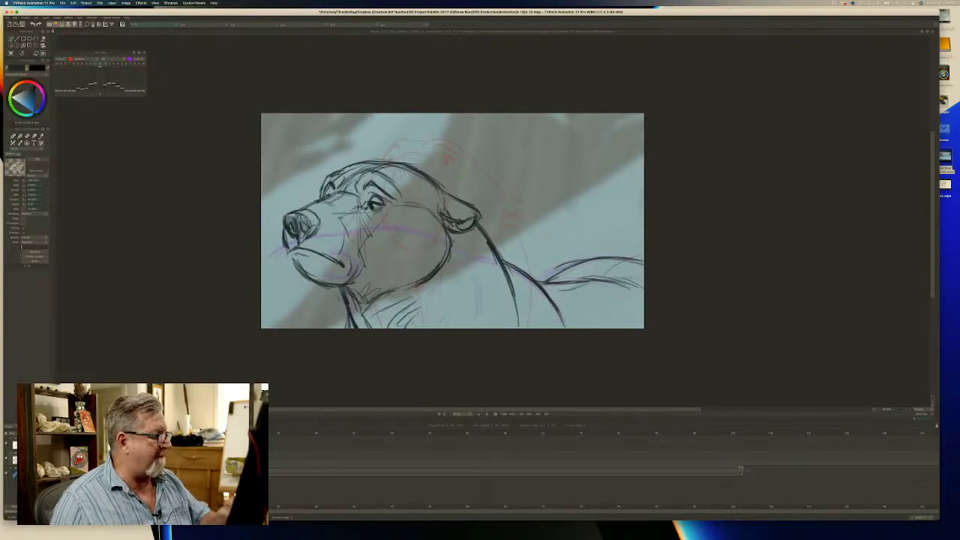
key(Left)
key(Right)
key(Left)
key(Right)
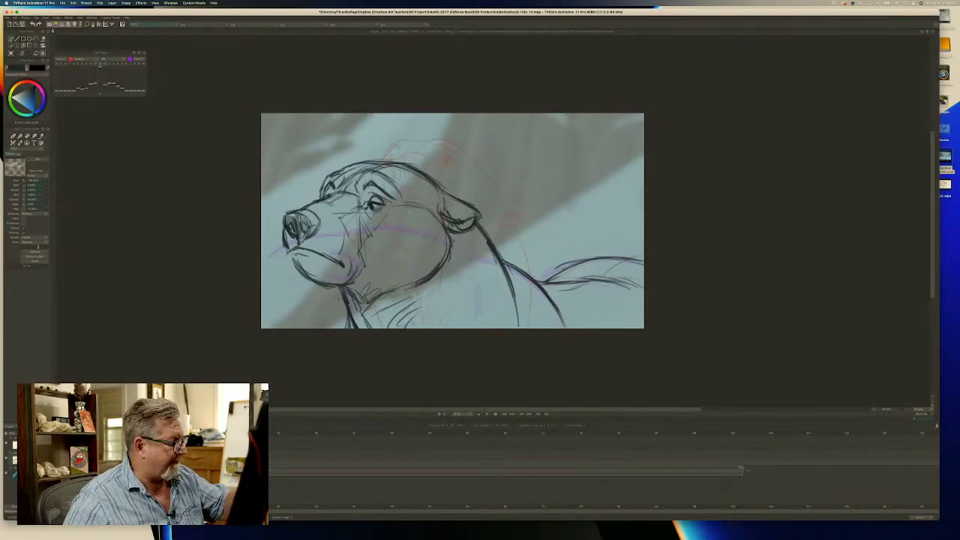
Strengthen the rear jaw curve, add fur strokes down the neck and chest, and flip to compare.
mouse_move(451, 228)
mouse_down()
mouse_move(446, 257)
mouse_move(407, 292)
mouse_up()
mouse_move(451, 267)
mouse_down()
mouse_move(411, 307)
mouse_move(428, 328)
mouse_up()
drag(447, 313, 438, 327)
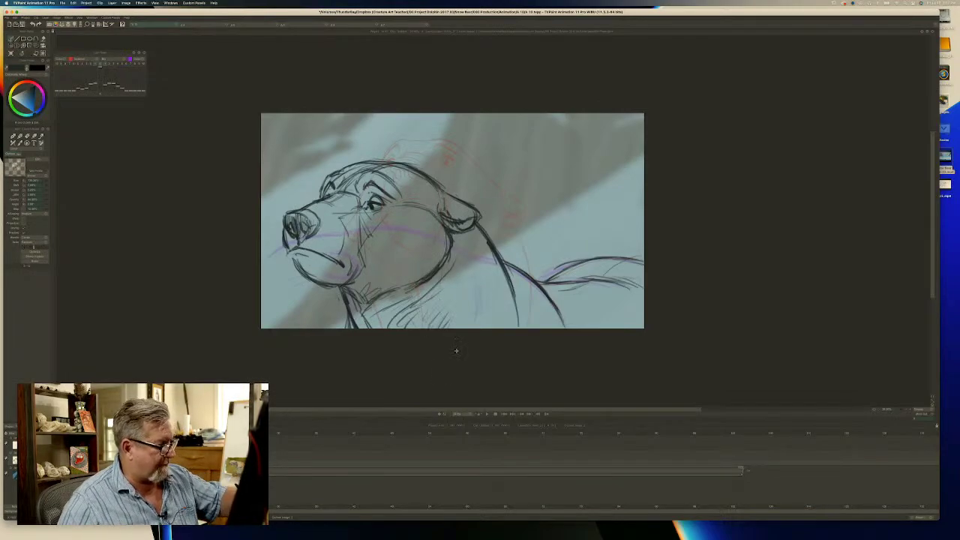
key(Left)
key(Right)
key(Left)
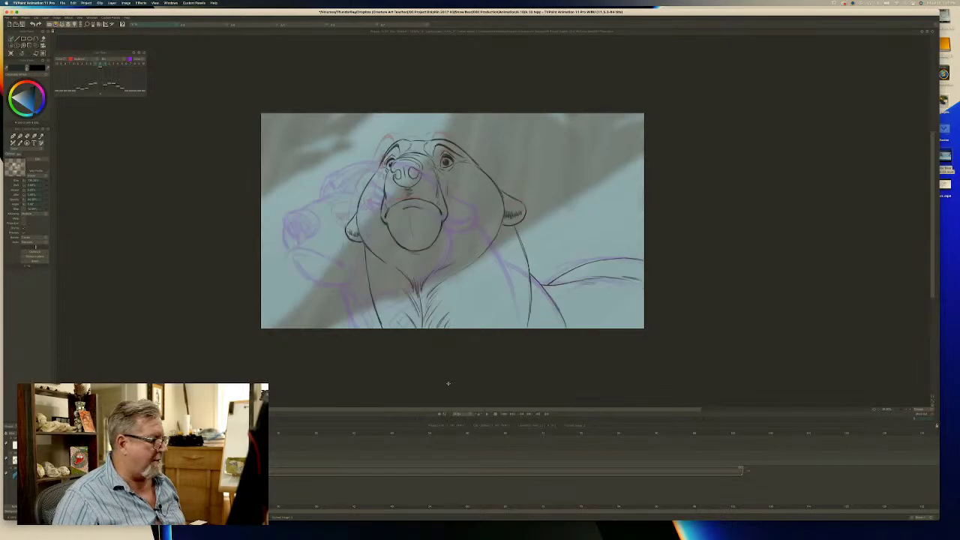
Flip through the close-ups, the in-between and the rough low pose to review the whole head turn.
key(Right)
key(Left)
key(Right)
key(Left)
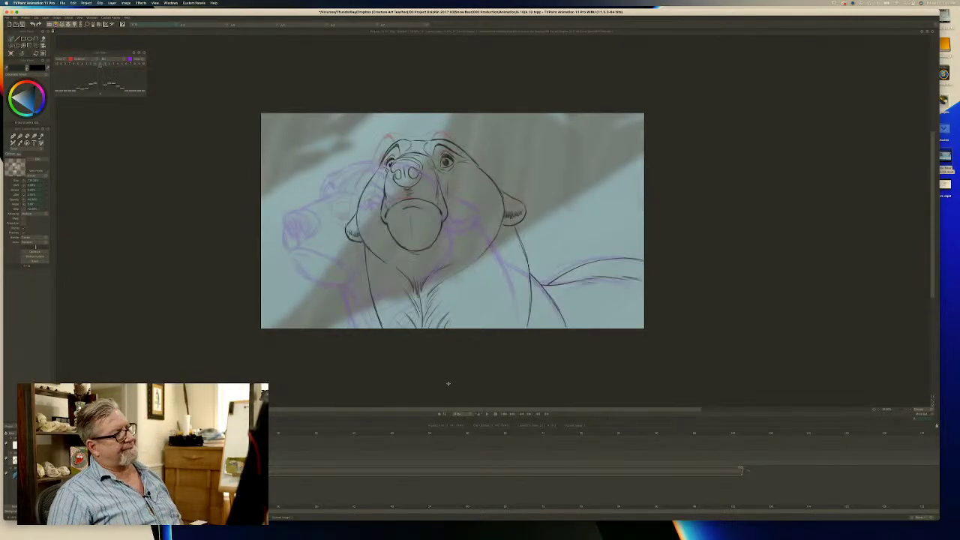
key(Right)
key(Right)
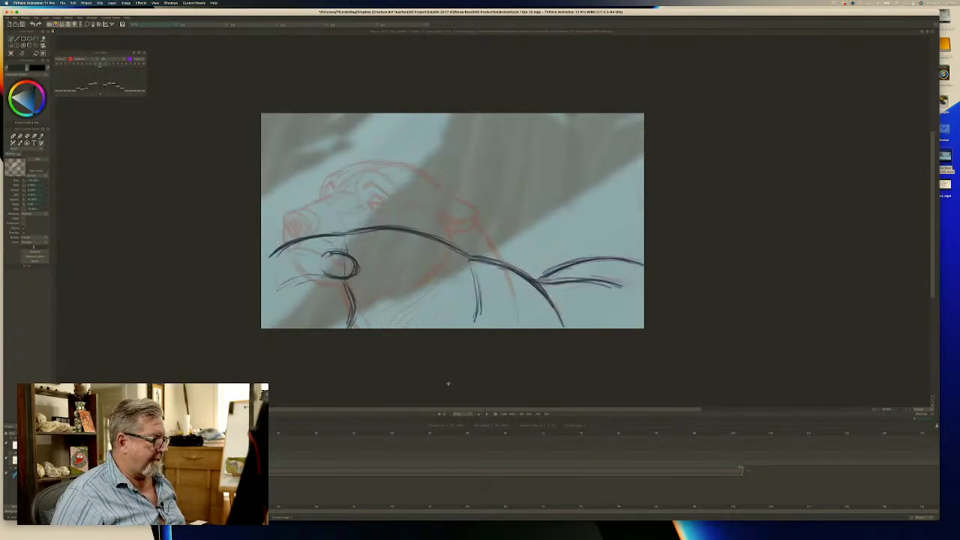
key(Left)
key(Left)
key(Right)
key(Right)
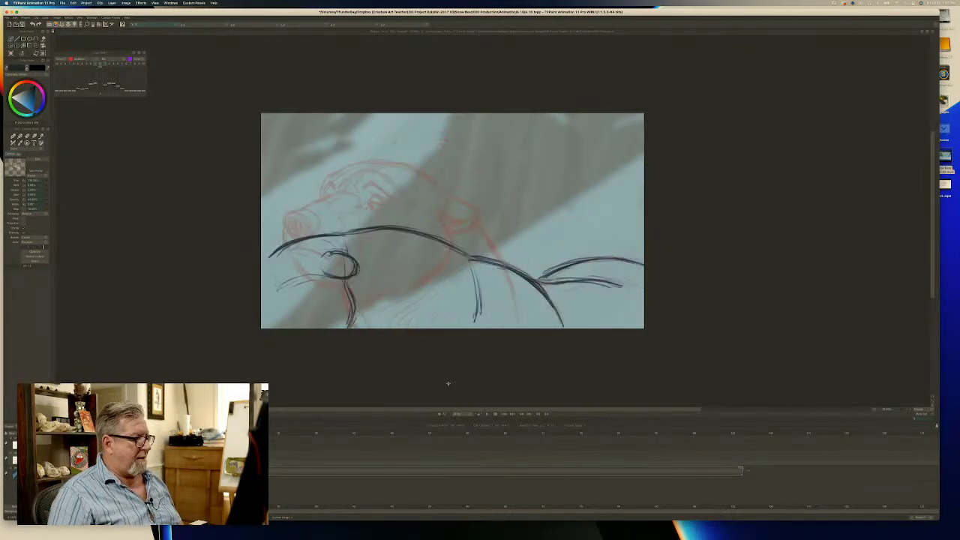
key(Left)
key(Left)
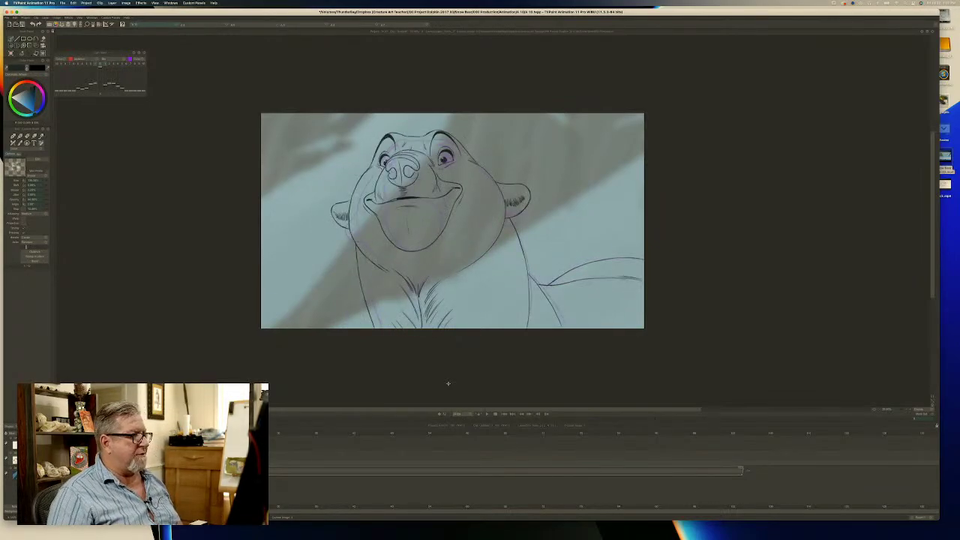
key(Left)
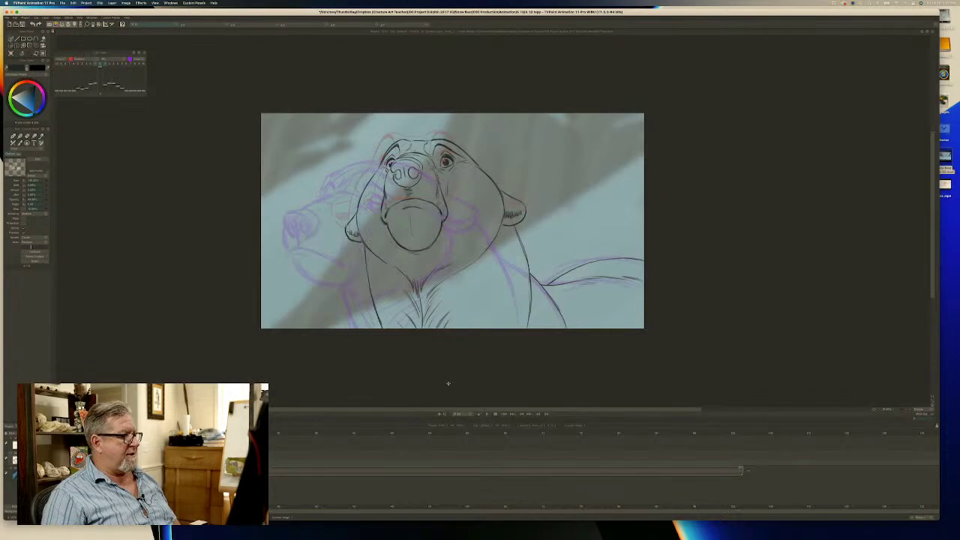
key(Right)
key(Right)
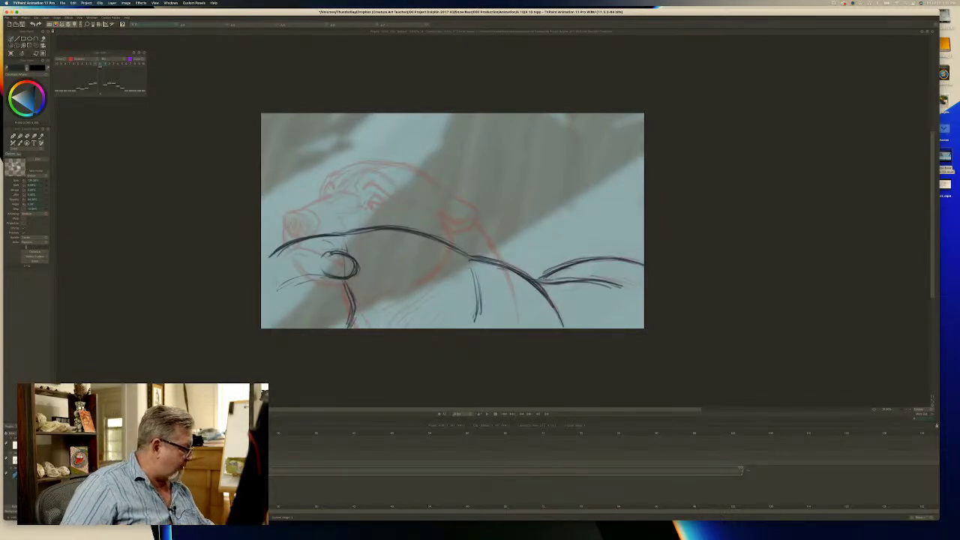
On the next blank drawing, sketch a lowered back line and a rounded hump near the frame's right edge.
key(Right)
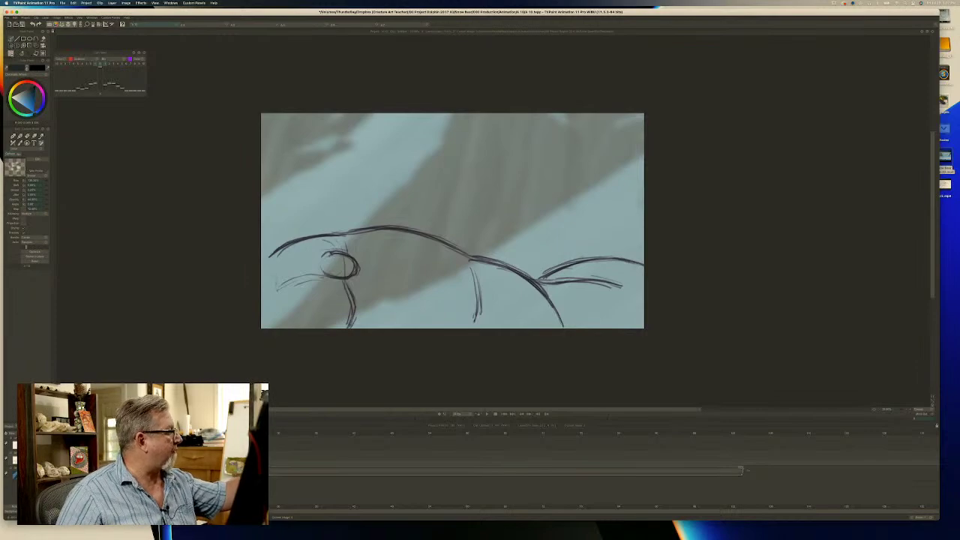
key(Right)
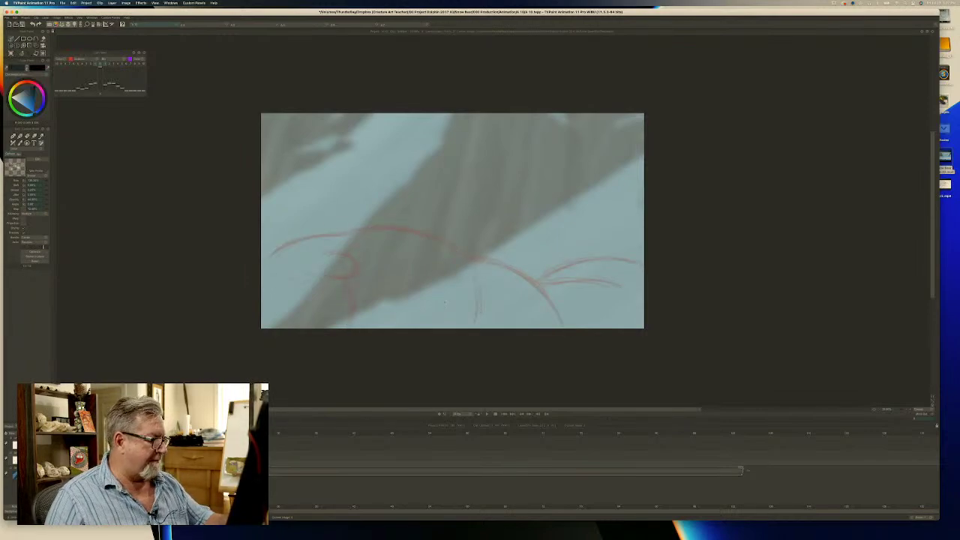
drag(447, 270, 481, 289)
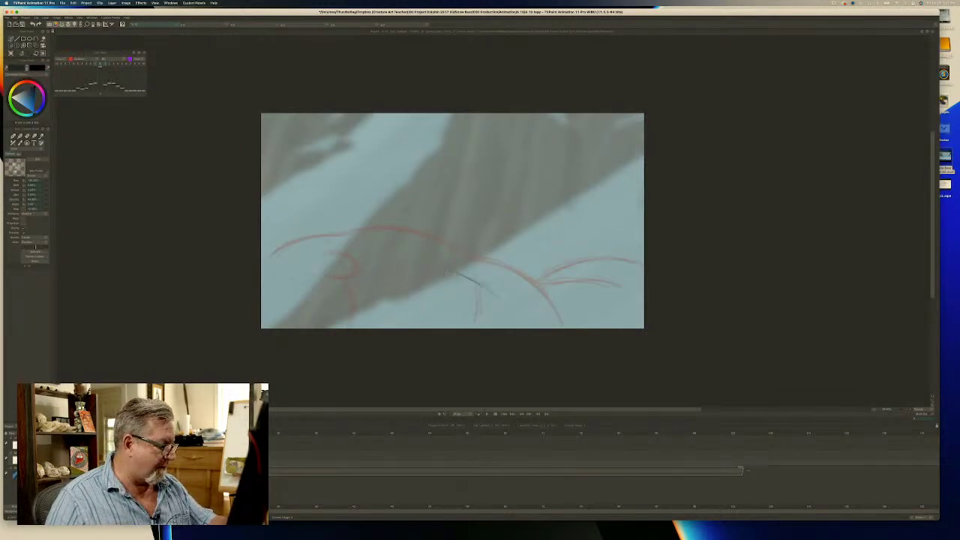
mouse_move(388, 268)
mouse_down()
mouse_move(437, 266)
mouse_move(498, 299)
mouse_move(543, 290)
mouse_move(562, 270)
mouse_move(644, 297)
mouse_move(636, 284)
mouse_up()
drag(573, 275, 618, 269)
mouse_move(517, 285)
mouse_down()
mouse_move(608, 267)
mouse_move(644, 280)
mouse_up()
mouse_move(531, 273)
mouse_down()
mouse_move(600, 265)
mouse_move(533, 272)
mouse_up()
mouse_move(506, 288)
mouse_down()
mouse_move(526, 274)
mouse_move(612, 288)
mouse_up()
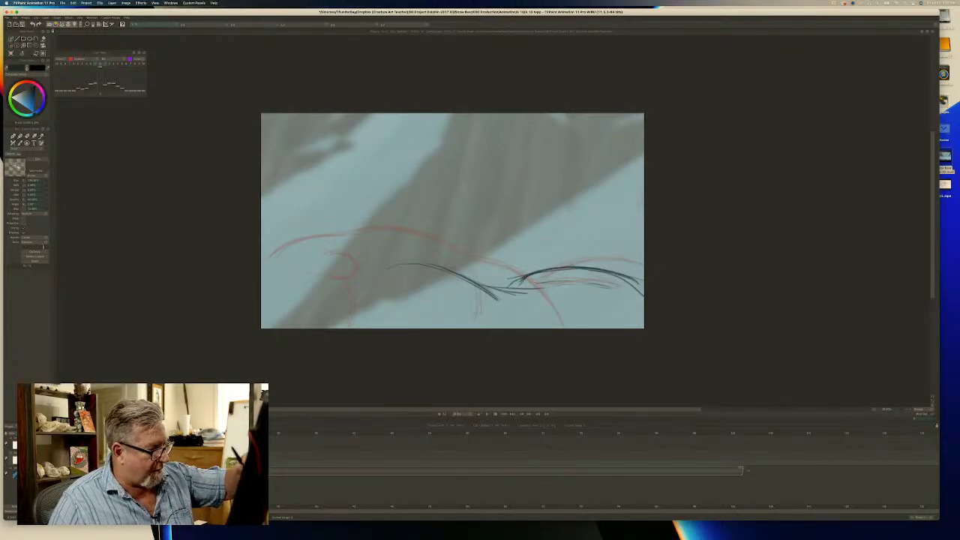
Undo the last hump strokes and redraw the hump as a low arch with layered fur strokes running off the frame's right edge.
key(ctrl+z)
key(ctrl+z)
key(ctrl+z)
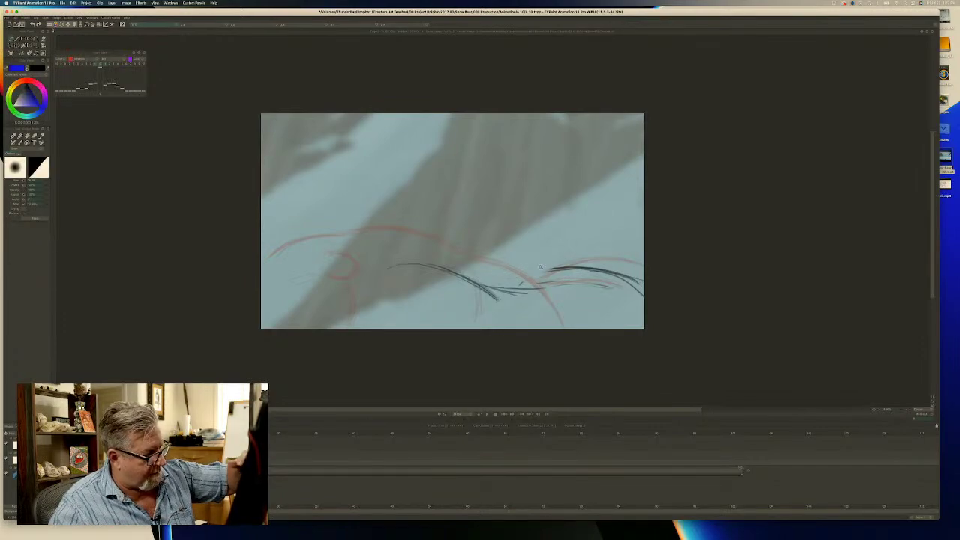
mouse_move(531, 282)
mouse_down()
mouse_move(564, 268)
mouse_move(546, 273)
mouse_move(612, 267)
mouse_move(642, 279)
mouse_up()
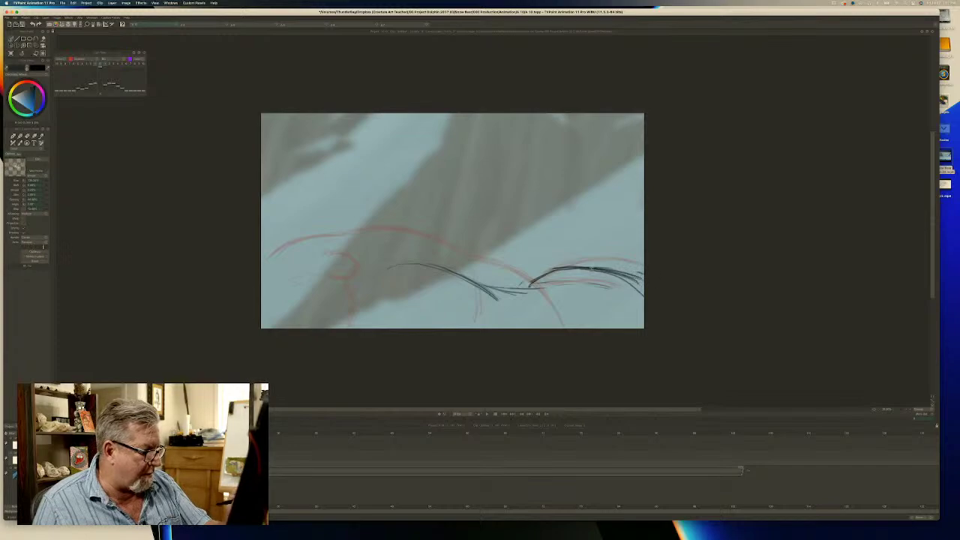
drag(590, 264, 639, 275)
drag(570, 266, 636, 272)
drag(563, 269, 644, 274)
drag(576, 269, 645, 273)
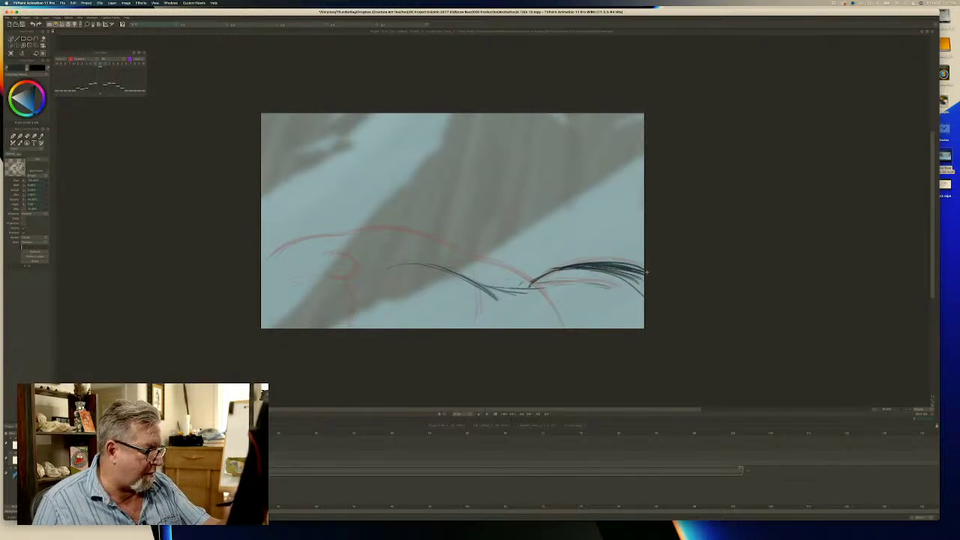
drag(559, 268, 602, 266)
Erase the rough back line and redraw it as a darker wave spanning the frame, then flip to compare with the previous drawing.
mouse_move(463, 280)
mouse_down()
mouse_move(495, 288)
mouse_move(445, 265)
mouse_up()
key(e)
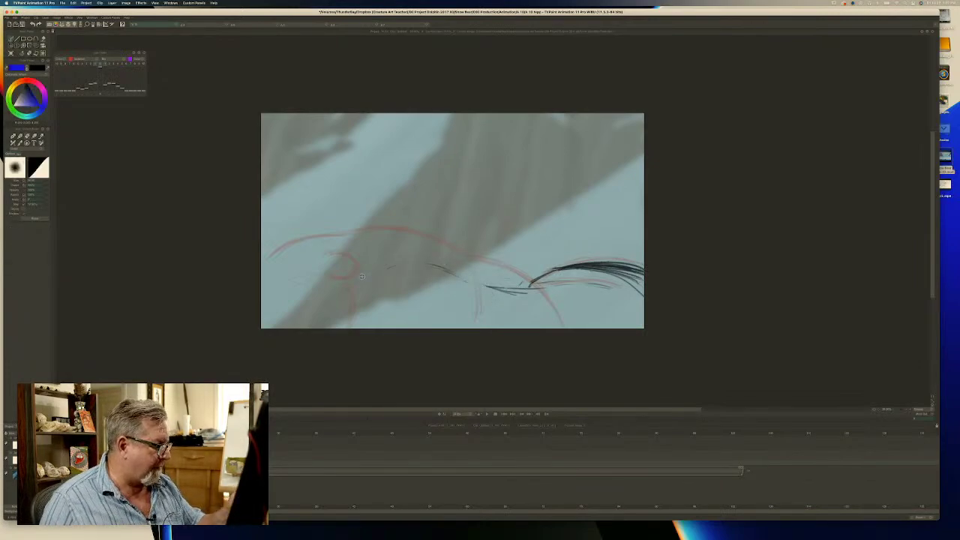
key(b)
drag(352, 264, 450, 274)
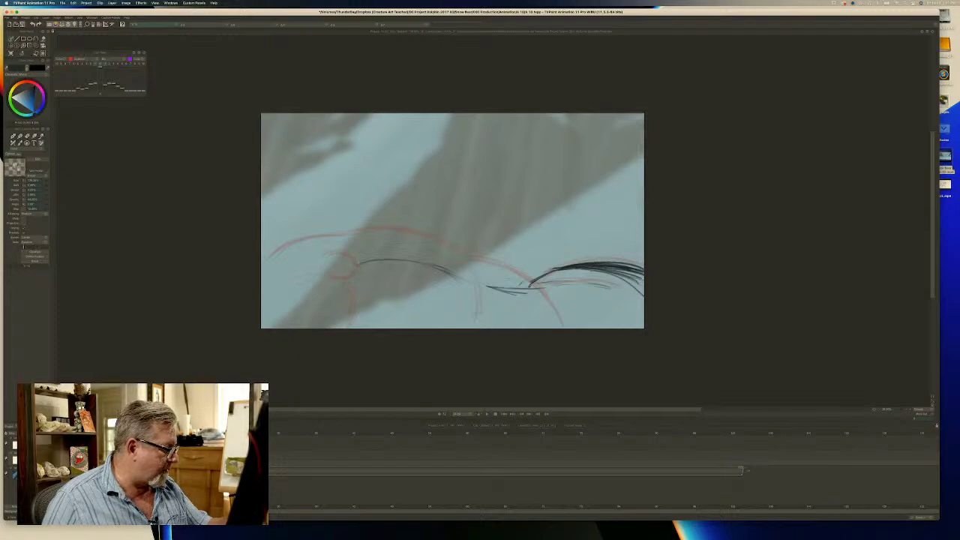
mouse_move(336, 272)
mouse_down()
mouse_move(429, 263)
mouse_move(469, 288)
mouse_move(546, 293)
mouse_move(641, 272)
mouse_up()
mouse_move(440, 268)
mouse_down()
mouse_move(372, 259)
mouse_move(263, 284)
mouse_up()
mouse_move(334, 269)
mouse_down()
mouse_move(306, 273)
mouse_move(372, 261)
mouse_move(528, 289)
mouse_move(559, 273)
mouse_move(645, 287)
mouse_up()
key(Left)
key(Right)
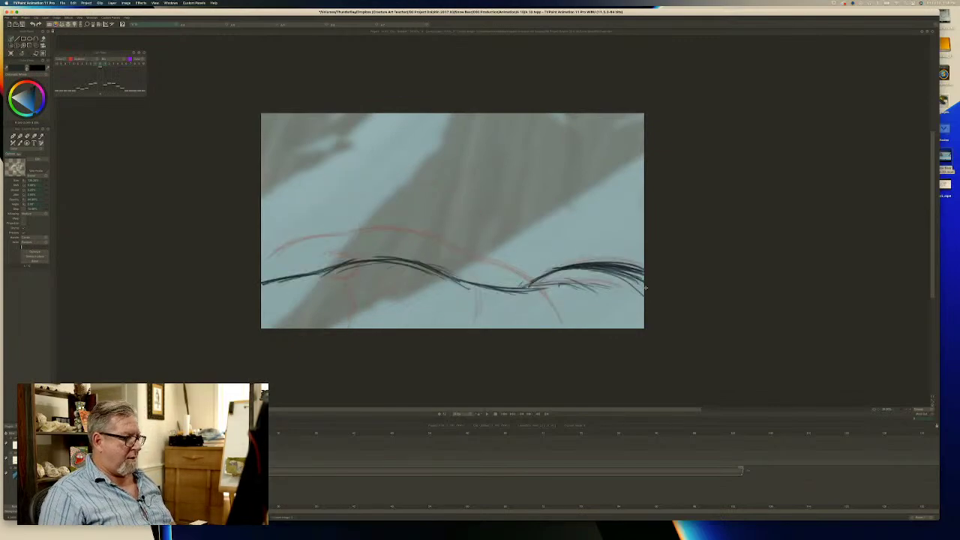
key(Left)
key(Right)
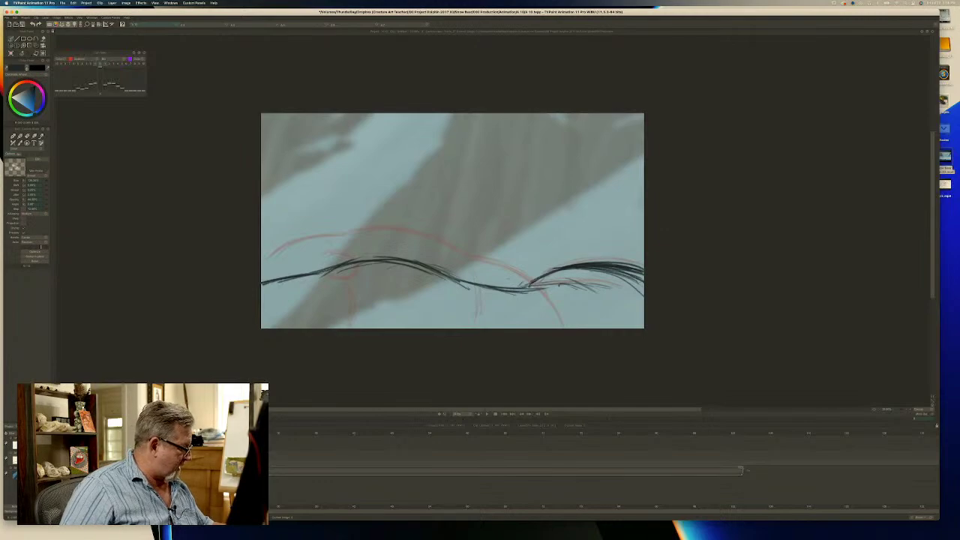
Flip between the preceding poses, the low back drawing and the following blank drawing to examine the sinking motion.
key(l)
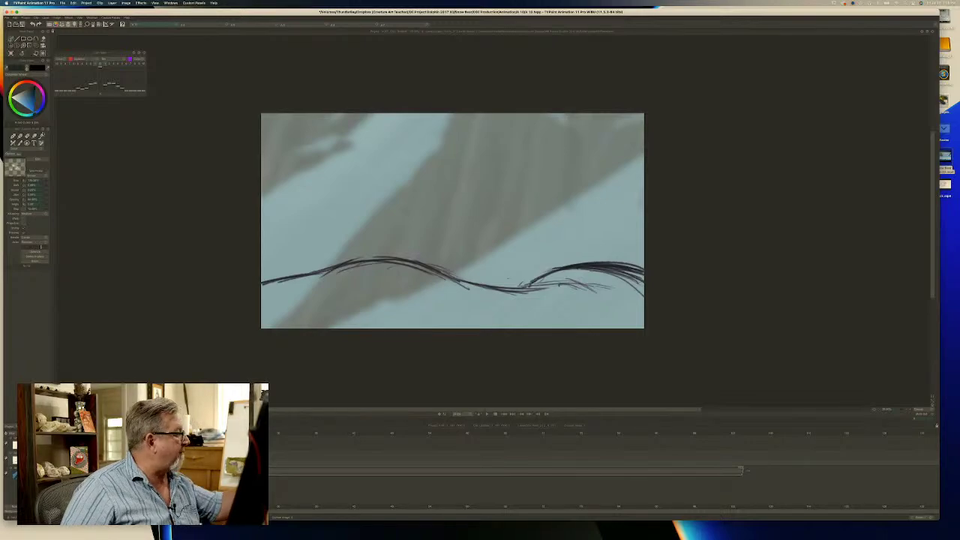
key(Right)
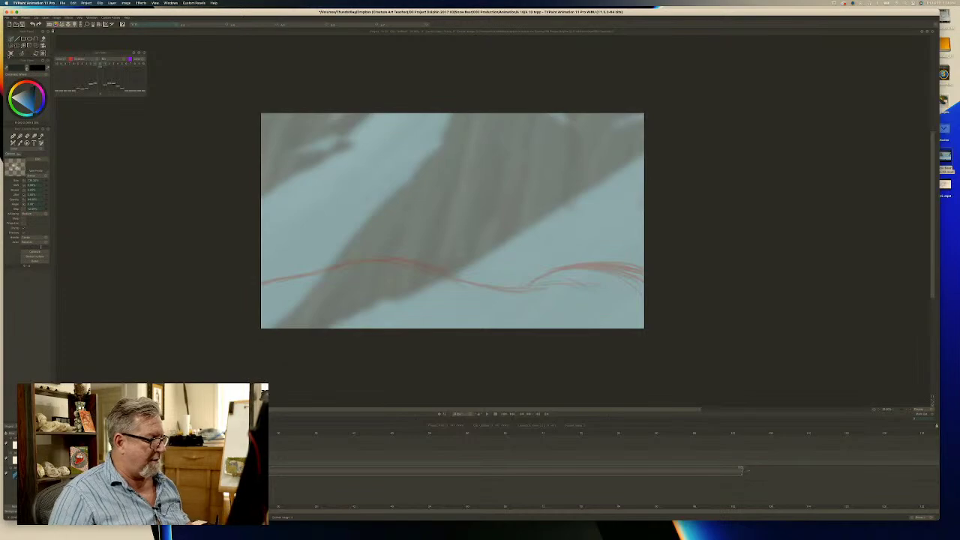
key(Left)
key(Left)
key(Left)
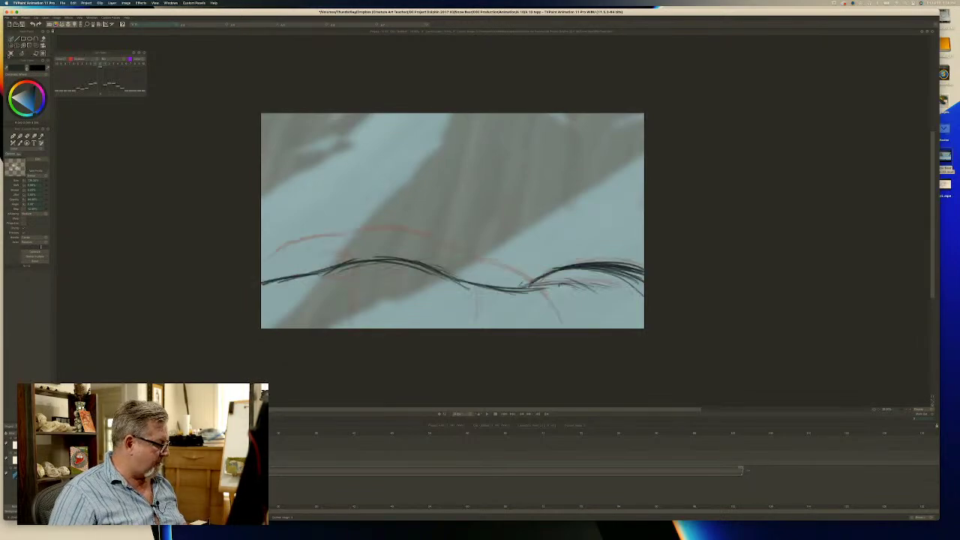
key(Right)
key(Right)
key(Right)
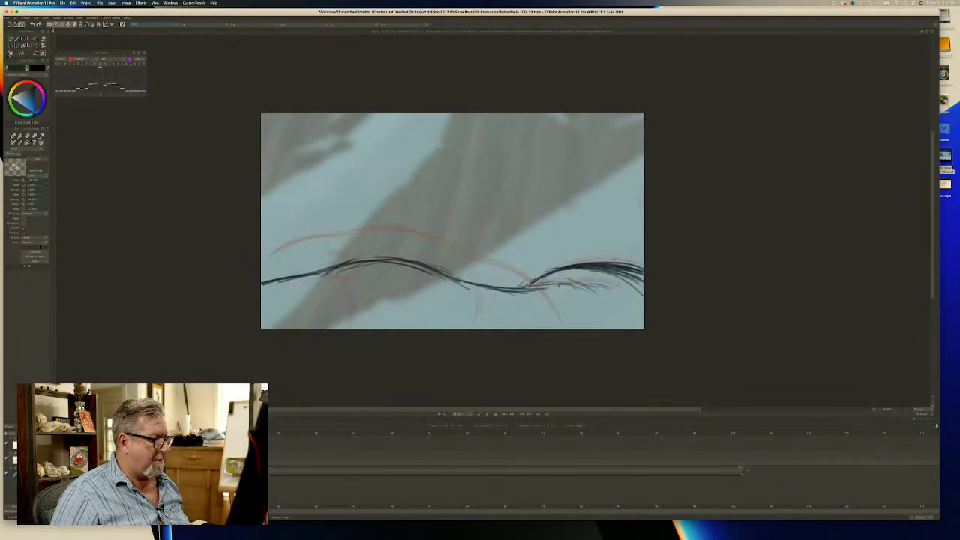
key(Left)
key(Left)
key(Left)
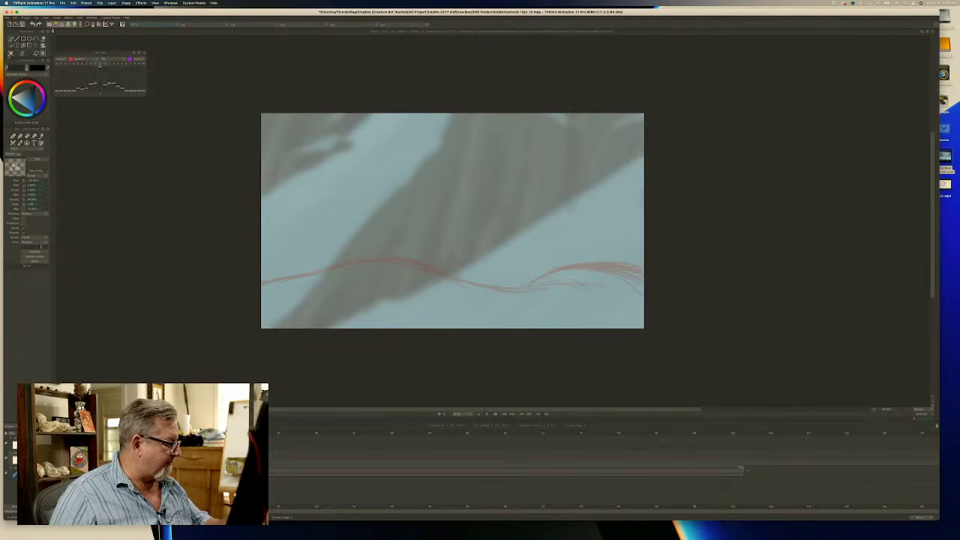
Draw the next back contour across the frame, dipping left of centre and rising to a hump at right, and flip to compare.
drag(258, 268, 324, 273)
drag(297, 265, 353, 282)
mouse_move(321, 270)
mouse_down()
mouse_move(407, 290)
mouse_move(538, 269)
mouse_up()
mouse_move(537, 270)
mouse_down()
mouse_move(644, 299)
mouse_move(547, 268)
mouse_move(429, 290)
mouse_move(339, 277)
mouse_up()
mouse_move(431, 288)
mouse_down()
mouse_move(384, 286)
mouse_move(399, 290)
mouse_move(279, 261)
mouse_up()
mouse_move(260, 261)
mouse_down()
mouse_move(417, 286)
mouse_move(374, 287)
mouse_move(567, 269)
mouse_move(647, 297)
mouse_up()
key(Left)
key(Left)
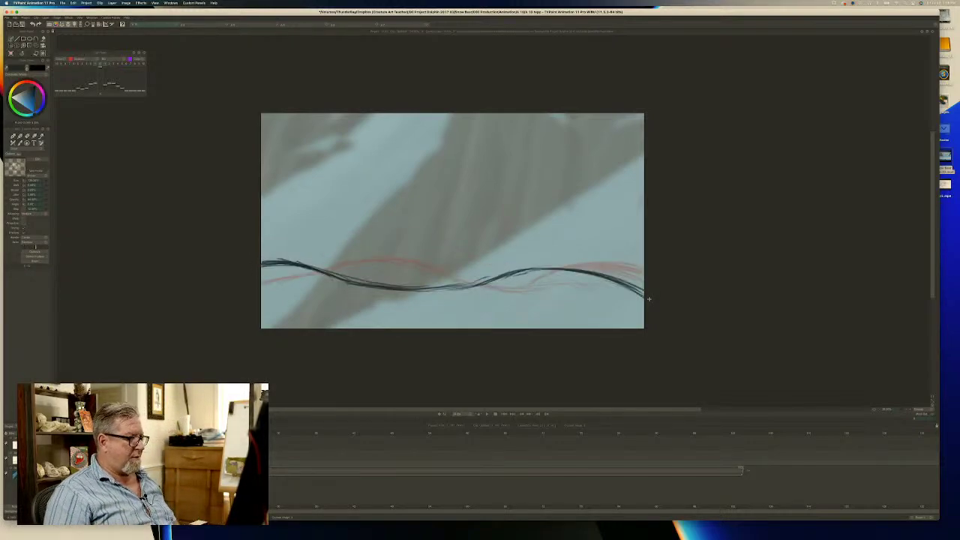
key(Right)
key(Left)
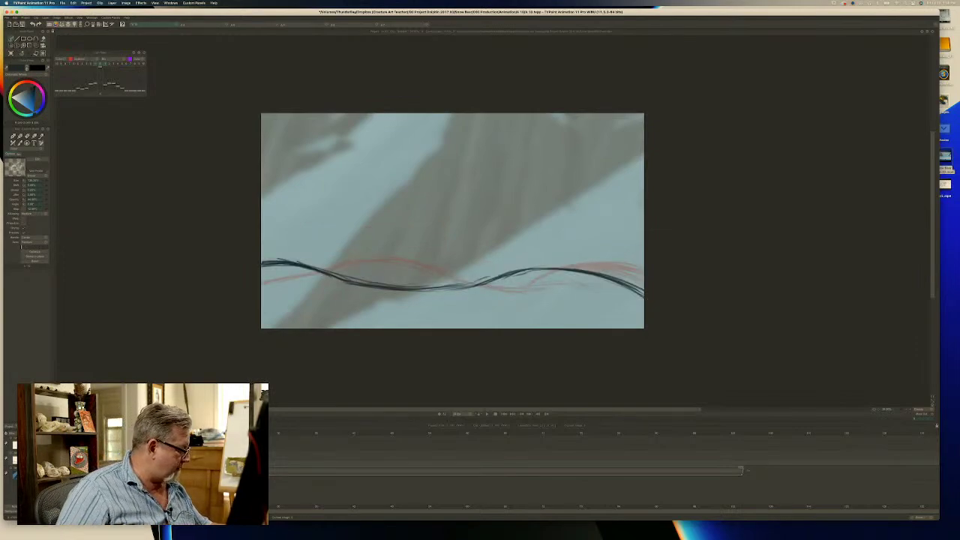
On the following drawing, sketch the back shifted left with the rump curving off the frame's lower right and short tail strokes, and flip to compare.
key(l)
key(Right)
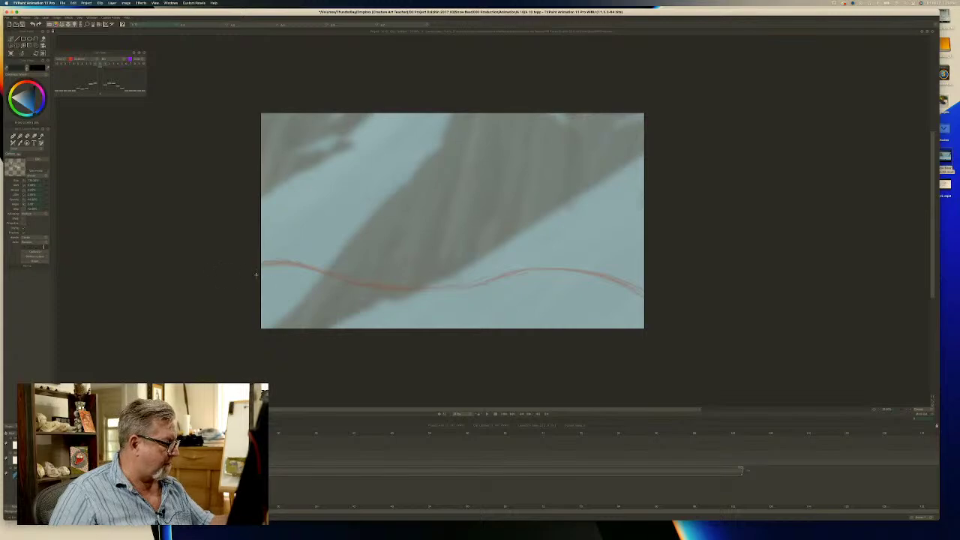
mouse_move(259, 274)
mouse_down()
mouse_move(313, 286)
mouse_move(423, 274)
mouse_move(552, 294)
mouse_up()
drag(482, 267, 544, 290)
drag(447, 266, 505, 274)
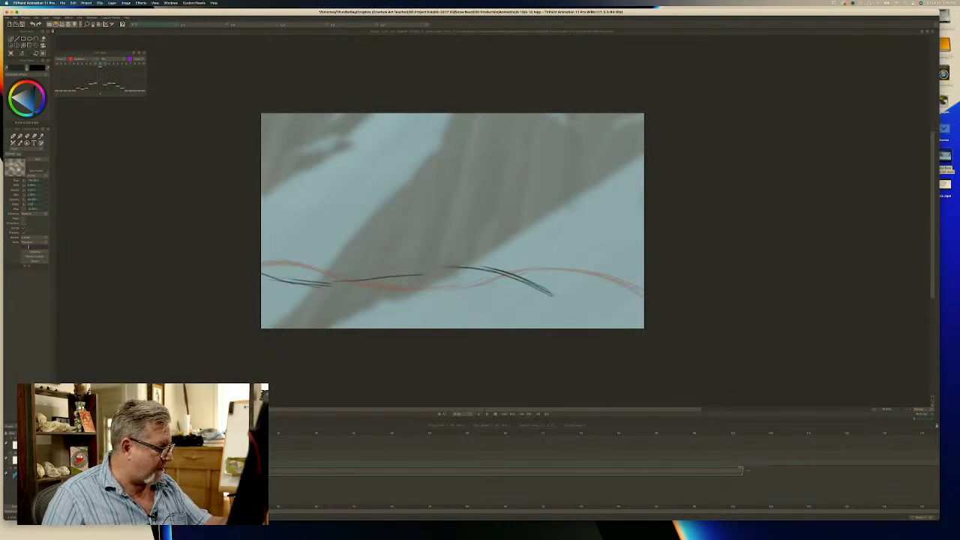
drag(404, 269, 467, 267)
mouse_move(359, 277)
mouse_down()
mouse_move(426, 268)
mouse_move(336, 282)
mouse_move(261, 279)
mouse_move(327, 283)
mouse_move(423, 265)
mouse_move(539, 292)
mouse_move(566, 308)
mouse_move(546, 300)
mouse_move(563, 323)
mouse_move(549, 333)
mouse_up()
mouse_move(521, 295)
mouse_down()
mouse_move(552, 333)
mouse_move(580, 330)
mouse_up()
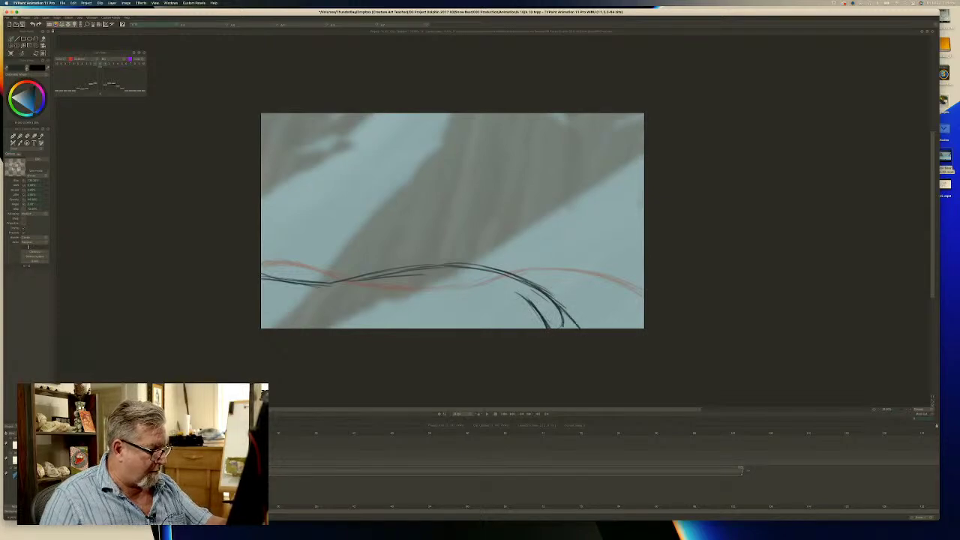
drag(536, 306, 552, 327)
drag(561, 315, 549, 328)
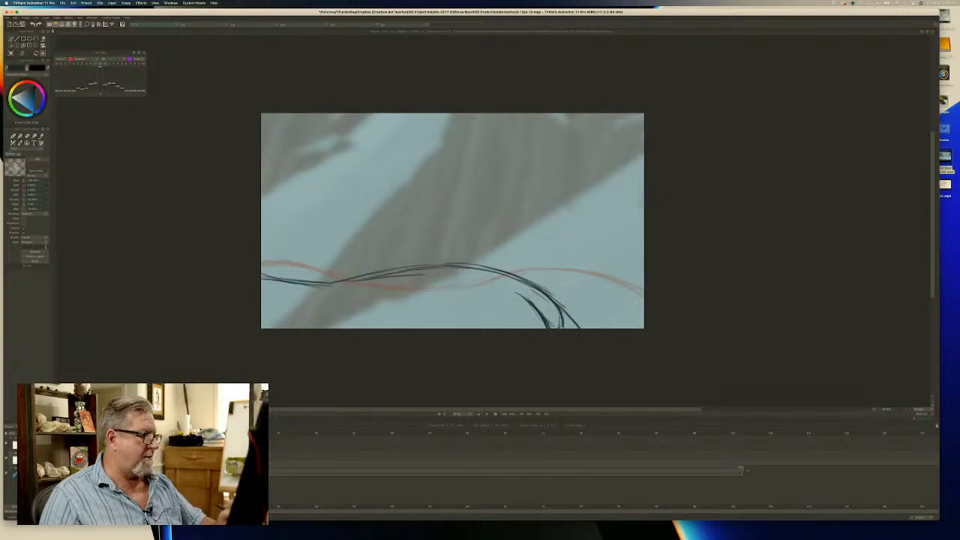
key(Left)
key(Right)
key(Left)
key(Right)
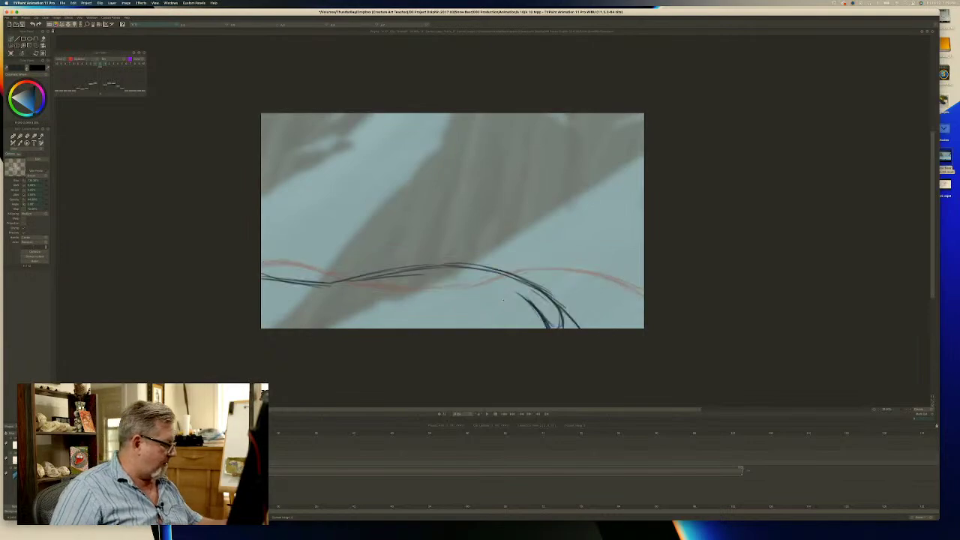
On the next drawing, sketch the back and rump curve further left, dropping off the lower edge near mid-frame, and flip to compare.
key(l)
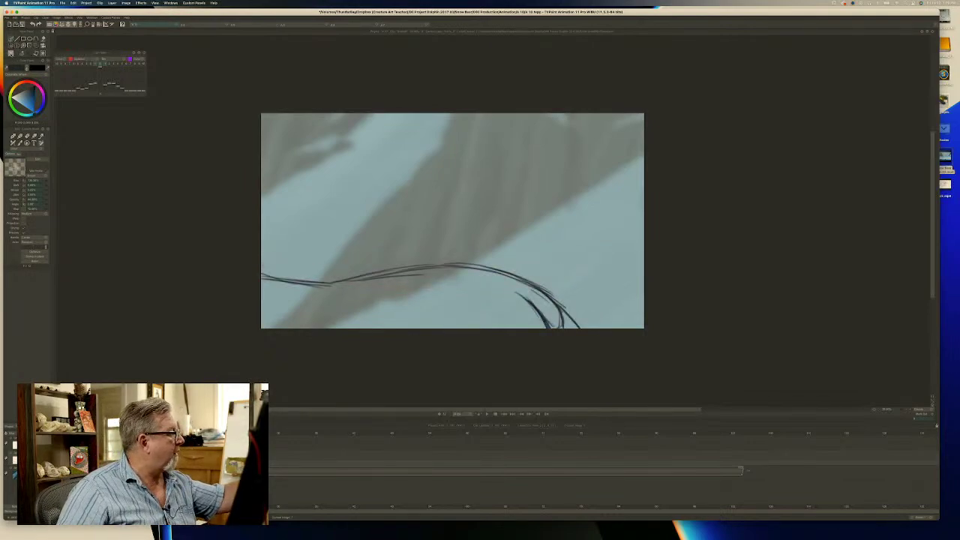
key(Right)
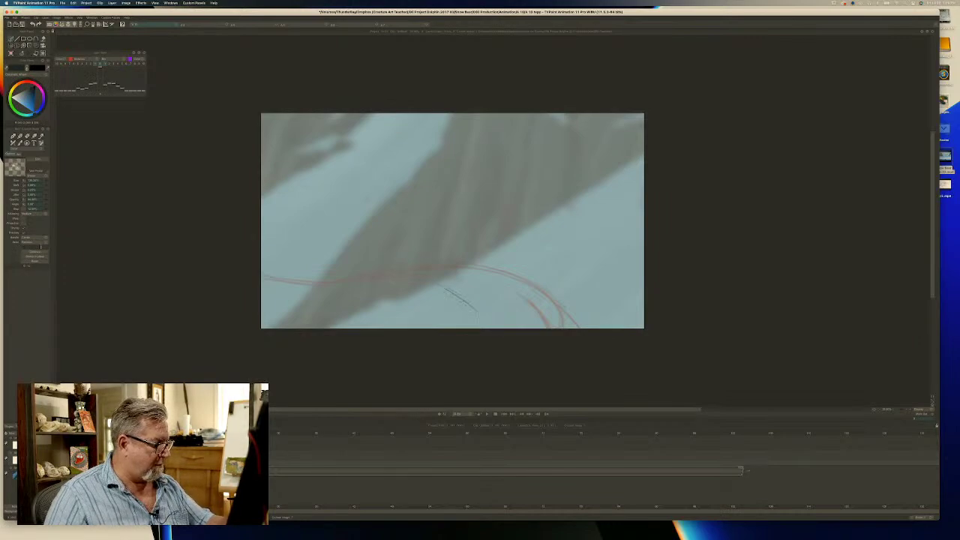
mouse_move(484, 318)
mouse_down()
mouse_move(413, 277)
mouse_move(242, 278)
mouse_move(375, 274)
mouse_move(441, 292)
mouse_move(487, 328)
mouse_move(462, 327)
mouse_move(474, 328)
mouse_up()
drag(451, 291, 474, 328)
mouse_move(414, 273)
mouse_down()
mouse_move(464, 303)
mouse_move(453, 318)
mouse_move(464, 329)
mouse_up()
drag(470, 309, 479, 329)
mouse_move(448, 289)
mouse_down()
mouse_move(248, 282)
mouse_move(392, 275)
mouse_move(468, 309)
mouse_move(484, 328)
mouse_up()
key(Left)
key(Right)
key(Left)
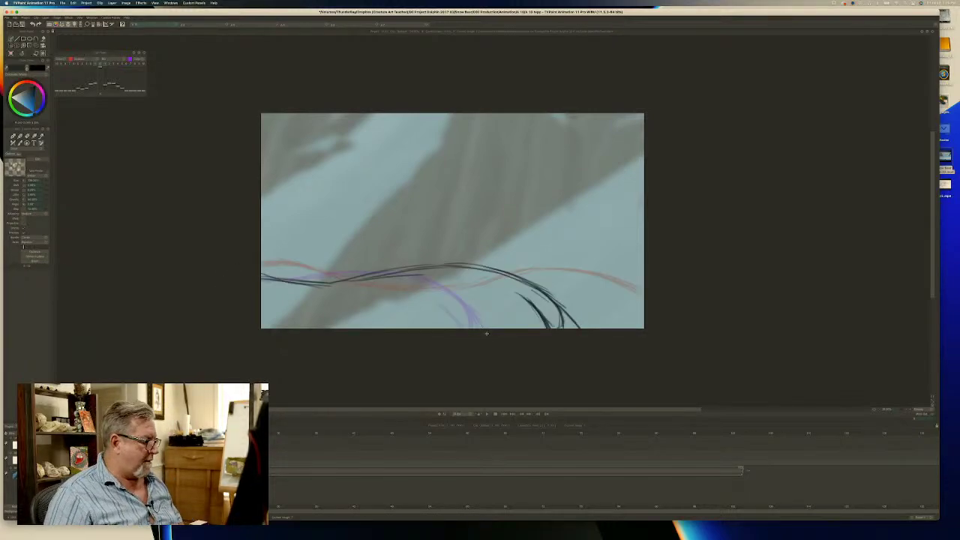
key(Right)
On the next drawing, sketch the rump as an arc in the frame's lower left with two inner curves, and flip to compare.
key(Right)
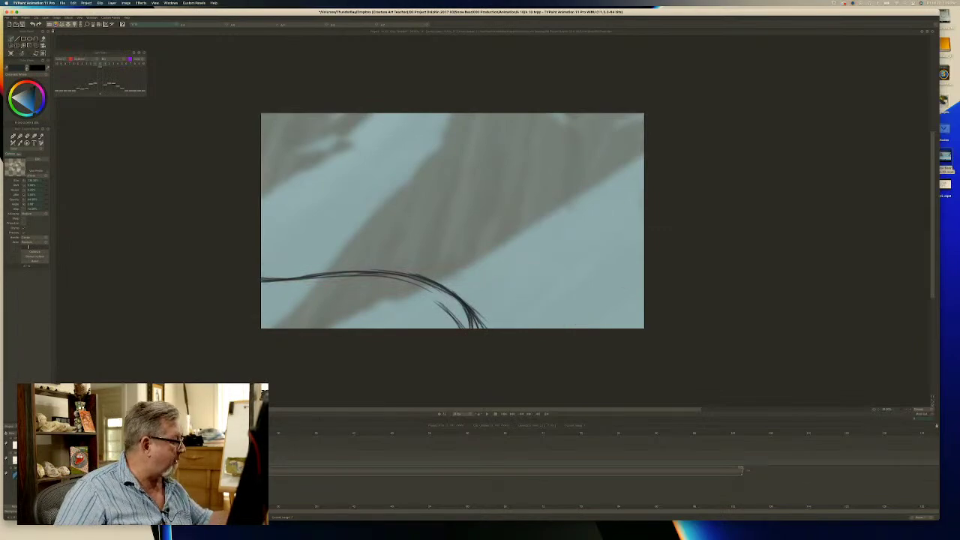
key(Right)
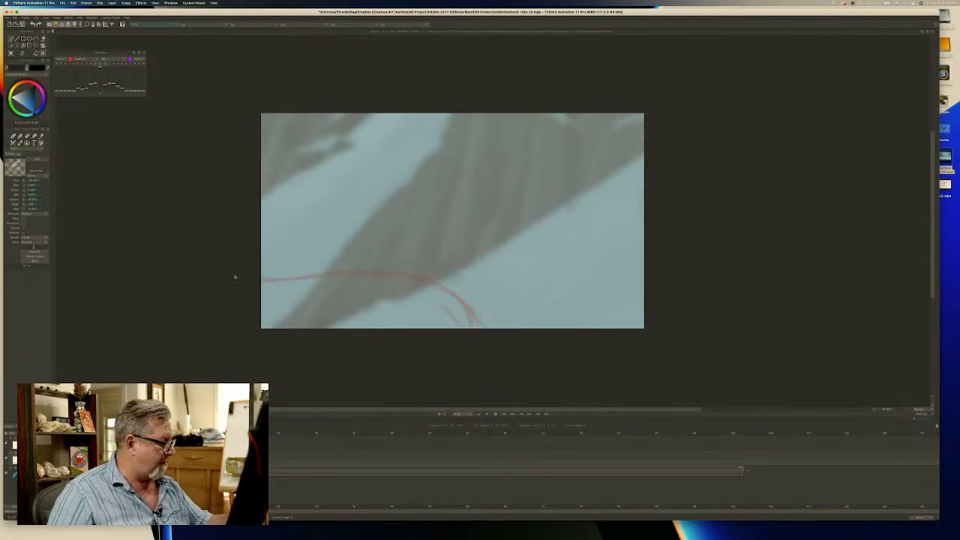
drag(359, 289, 403, 330)
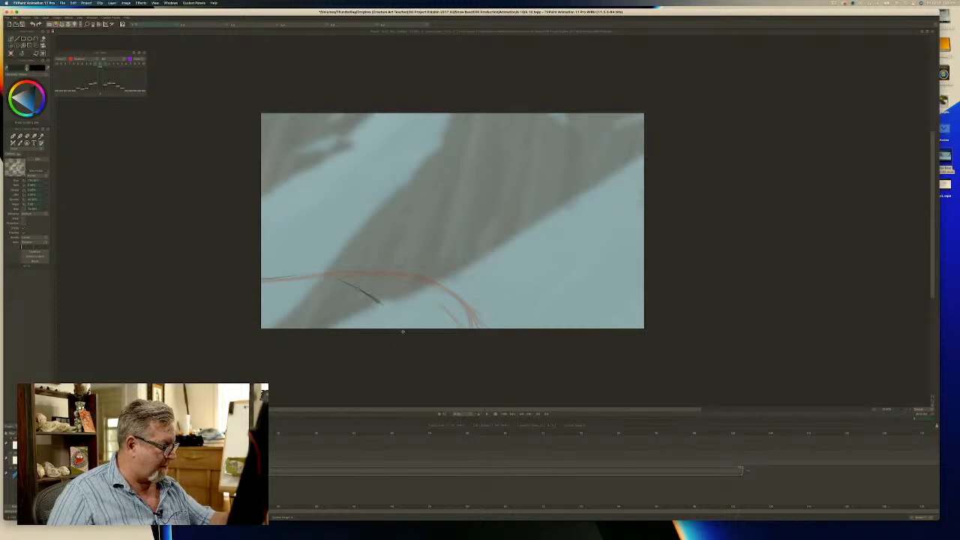
mouse_move(351, 288)
mouse_down()
mouse_move(396, 324)
mouse_move(375, 301)
mouse_move(244, 275)
mouse_move(354, 279)
mouse_move(400, 327)
mouse_move(345, 330)
mouse_move(359, 308)
mouse_move(342, 293)
mouse_move(357, 303)
mouse_up()
mouse_move(357, 308)
mouse_down()
mouse_move(366, 330)
mouse_move(396, 330)
mouse_up()
drag(306, 275, 261, 274)
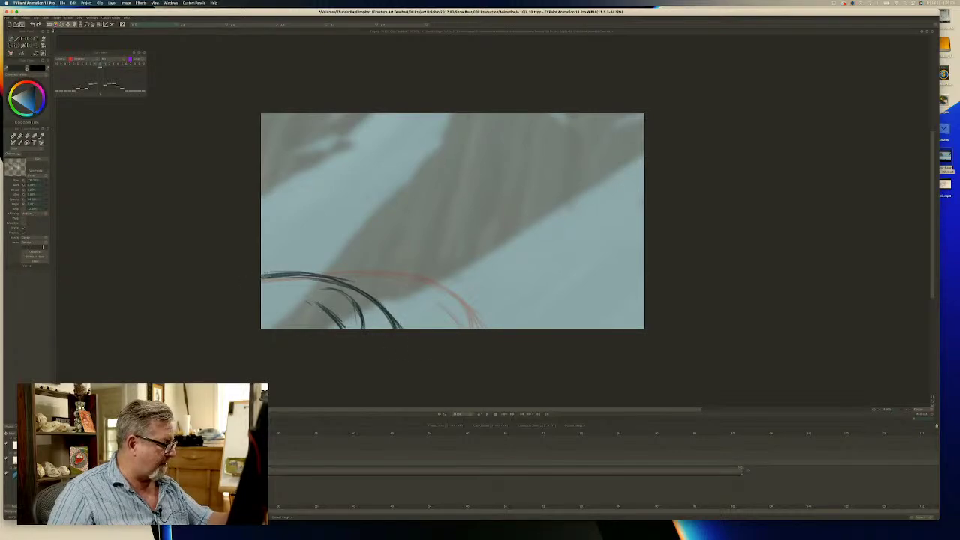
key(Left)
key(Right)
key(Left)
key(comma)
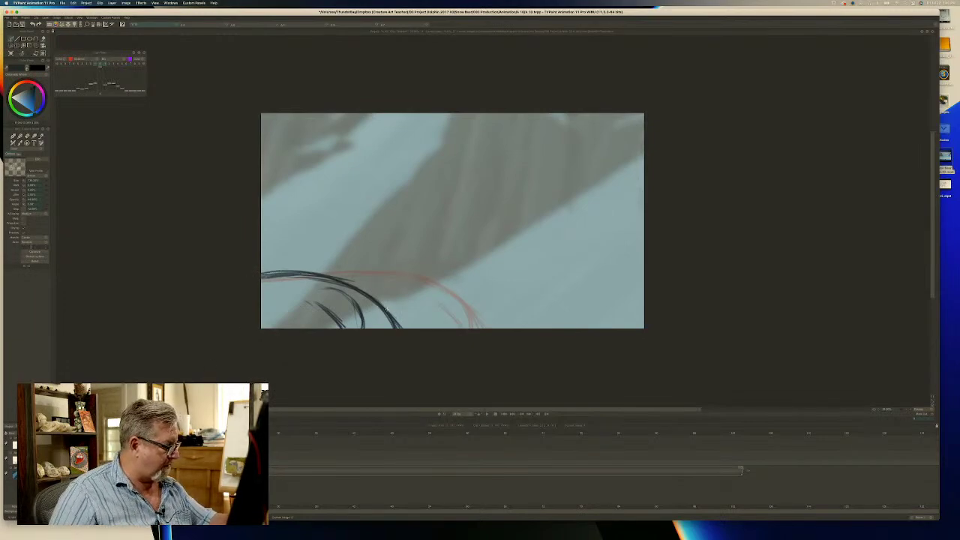
On the following drawing, sketch a smaller rump arc in the frame's lower-left corner with several overlapping strokes.
key(l)
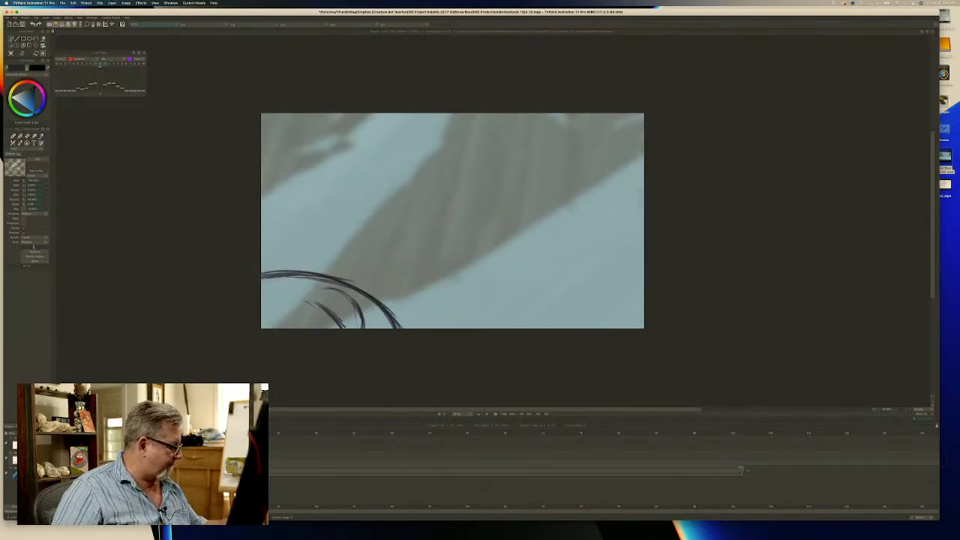
key(period)
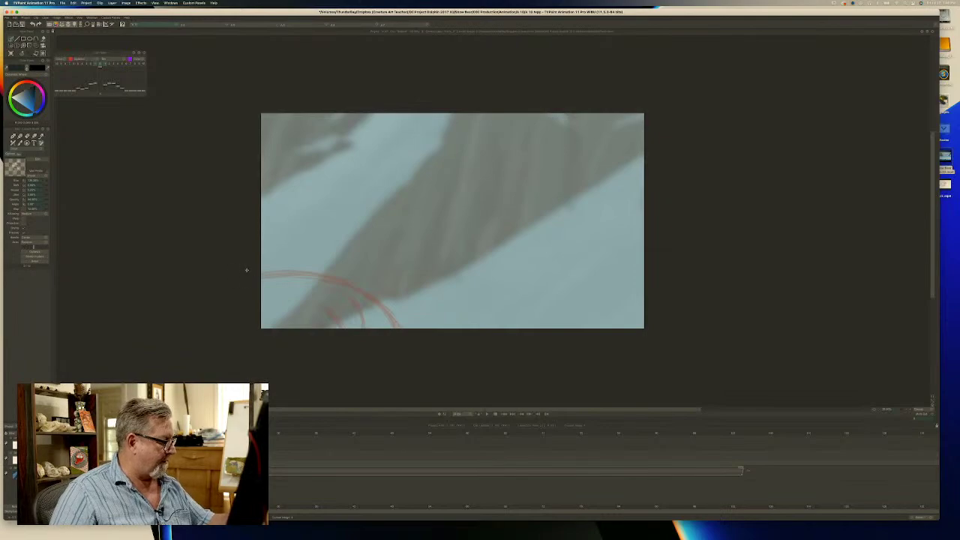
mouse_move(294, 278)
mouse_down()
mouse_move(310, 285)
mouse_move(339, 331)
mouse_up()
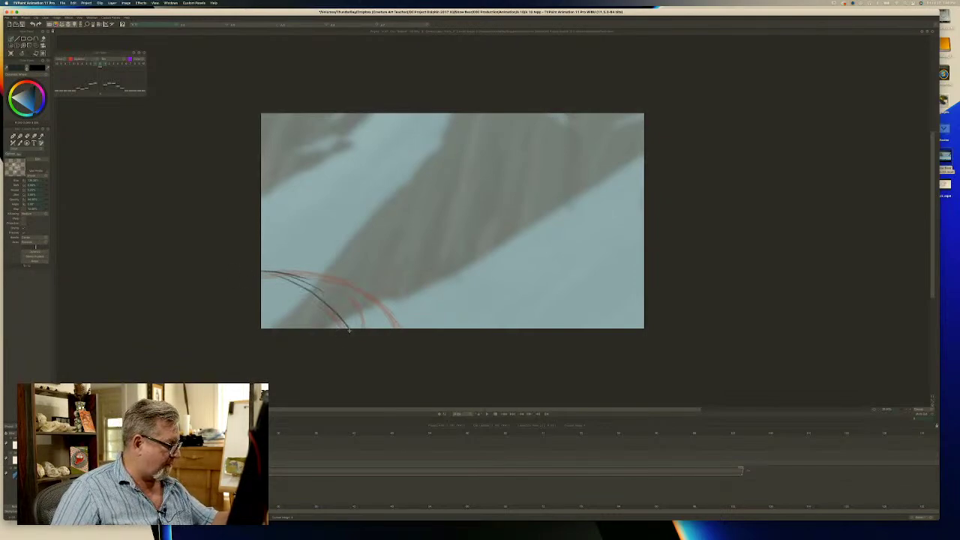
drag(261, 273, 347, 328)
mouse_move(313, 298)
mouse_down()
mouse_move(261, 274)
mouse_move(285, 280)
mouse_move(345, 327)
mouse_move(247, 272)
mouse_up()
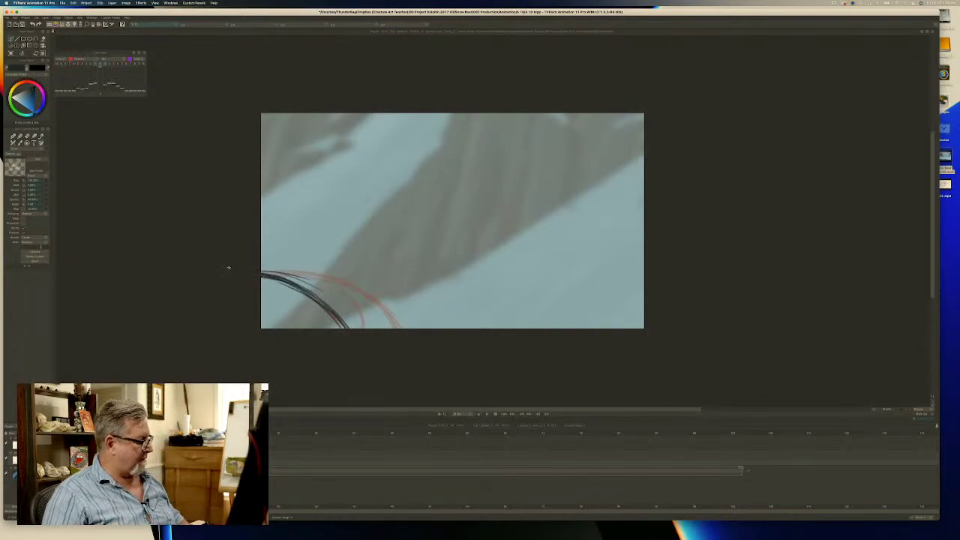
With the light table off, sketch a tiny remaining rump curve in the frame's lower-left corner on the next drawing.
key(l)
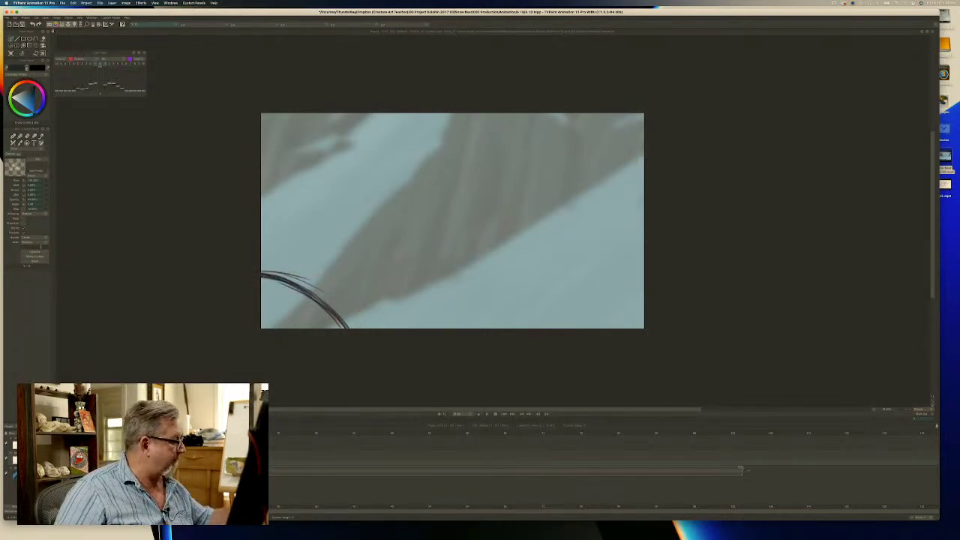
key(Right)
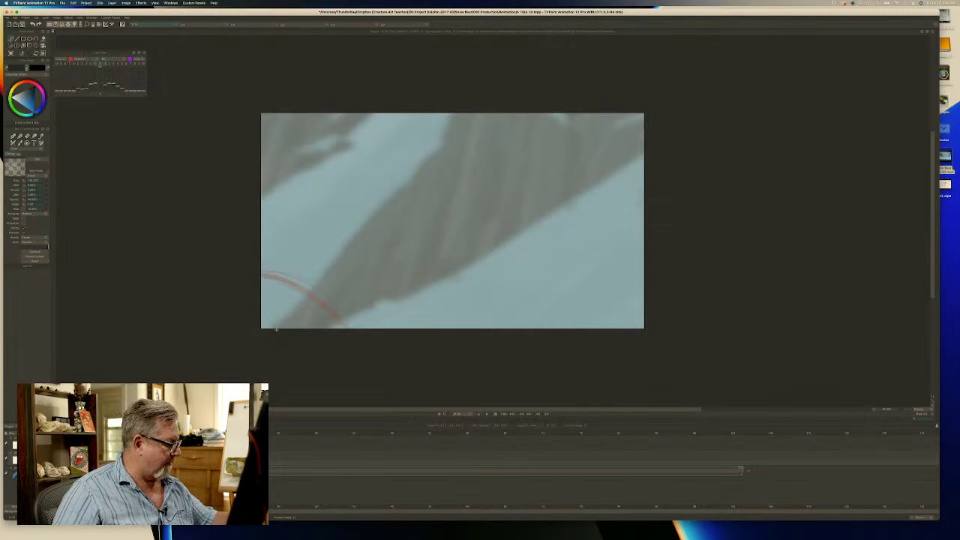
drag(260, 313, 278, 330)
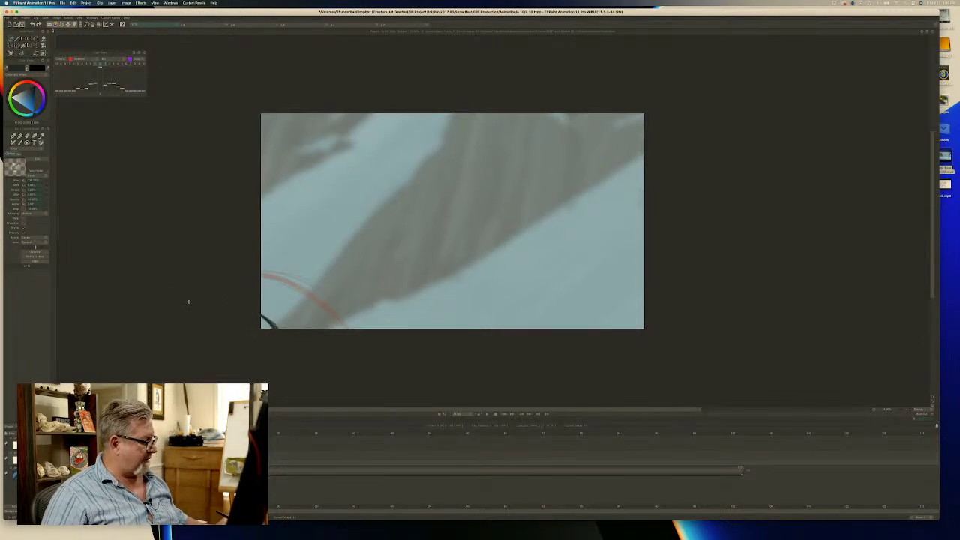
Flip back and forth through the rough drawings from the smiling head pose to the final rump curve to check the exit movement.
key(Left)
key(Left)
key(Left)
key(Left)
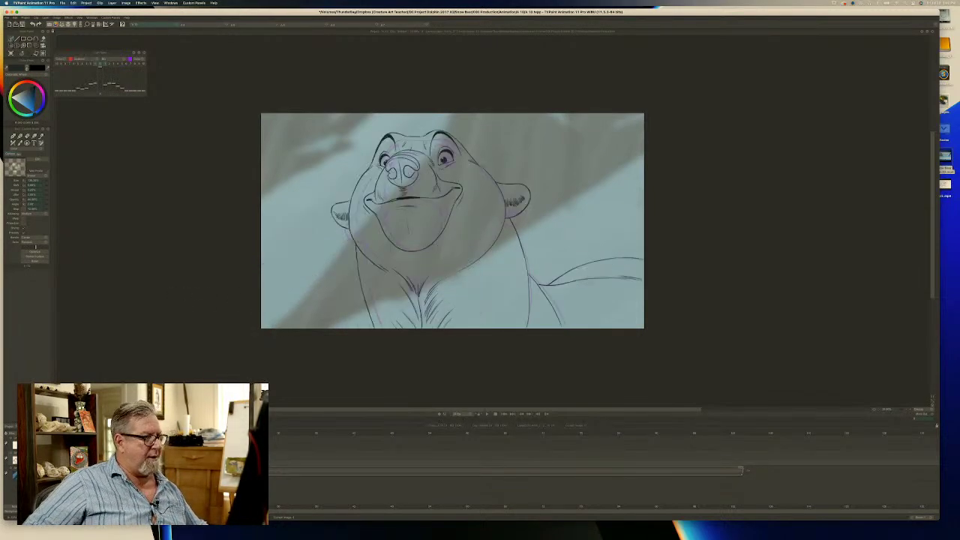
key(Right)
key(Right)
key(Right)
key(Right)
key(Right)
key(Right)
key(Right)
key(Left)
key(Left)
key(Left)
key(Left)
key(Left)
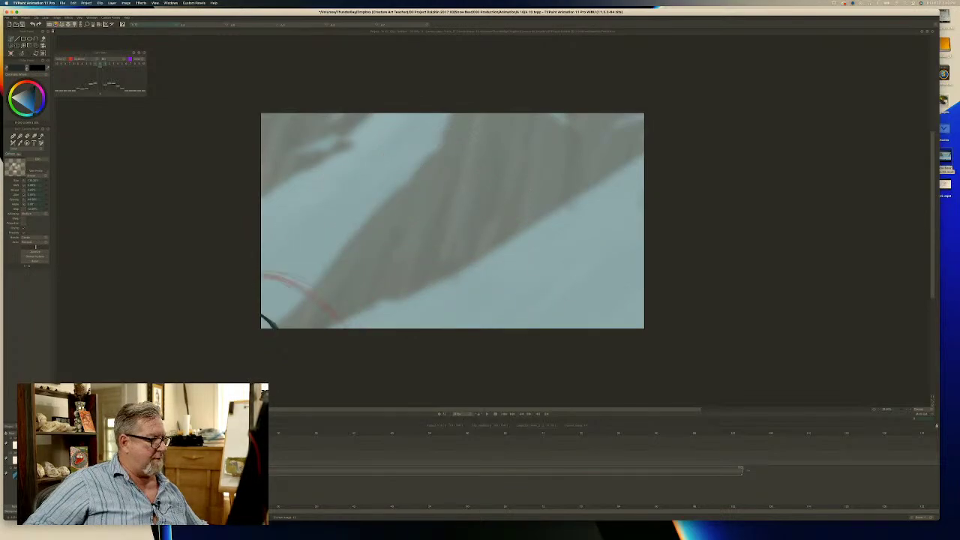
key(Right)
key(Left)
key(Left)
key(Left)
key(Left)
key(Left)
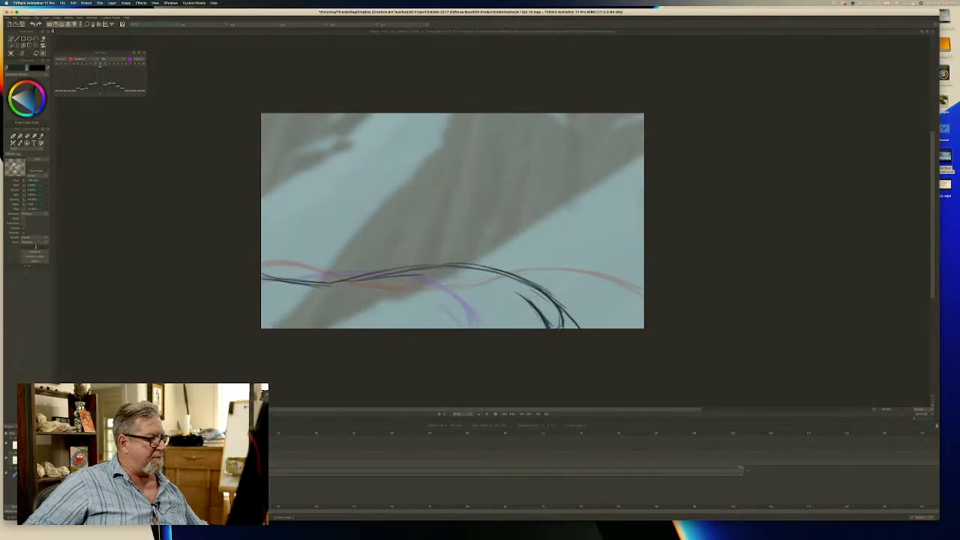
key(Right)
key(Left)
key(Left)
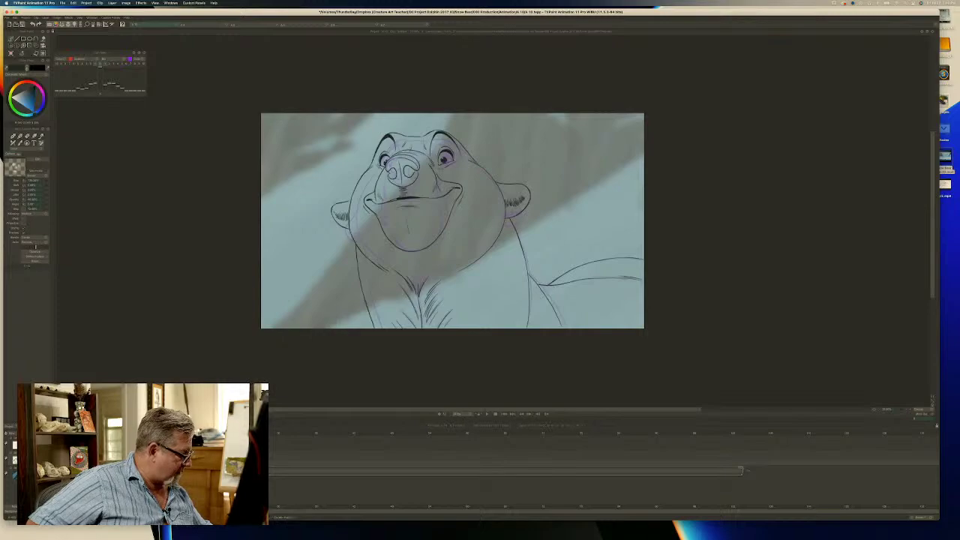
Extend the upper layer's last hold, start the rough drawings right after it, and spread their exposures evenly to the background layer's end.
drag(270, 443, 338, 444)
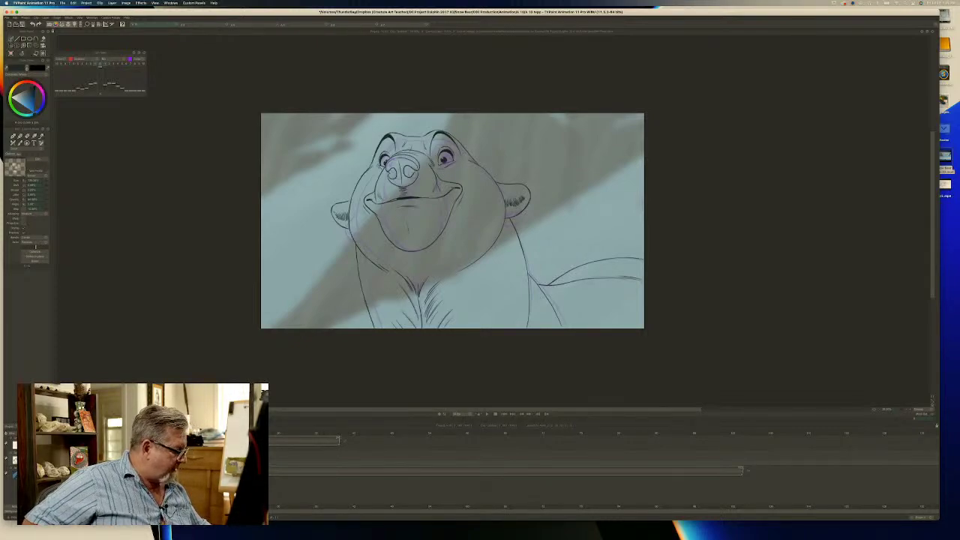
drag(210, 458, 344, 458)
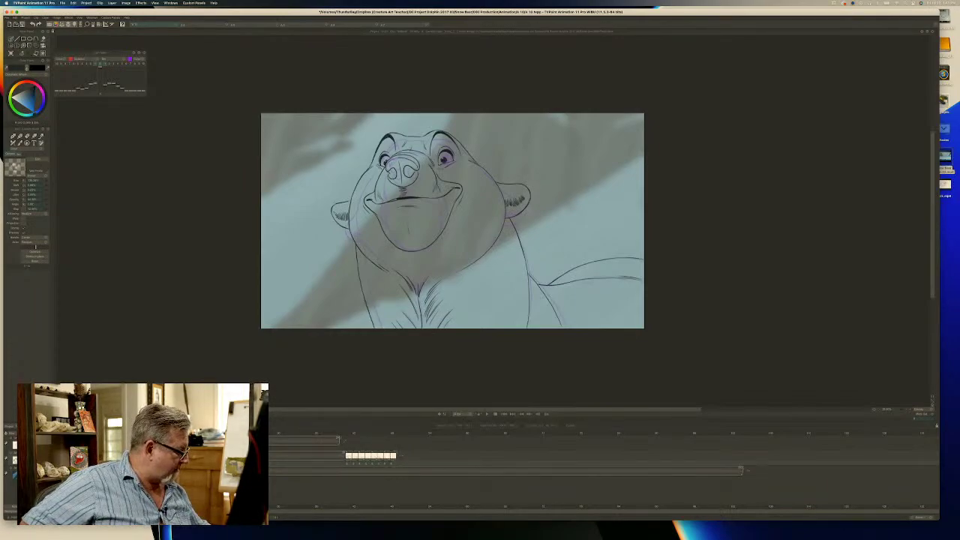
drag(269, 455, 342, 455)
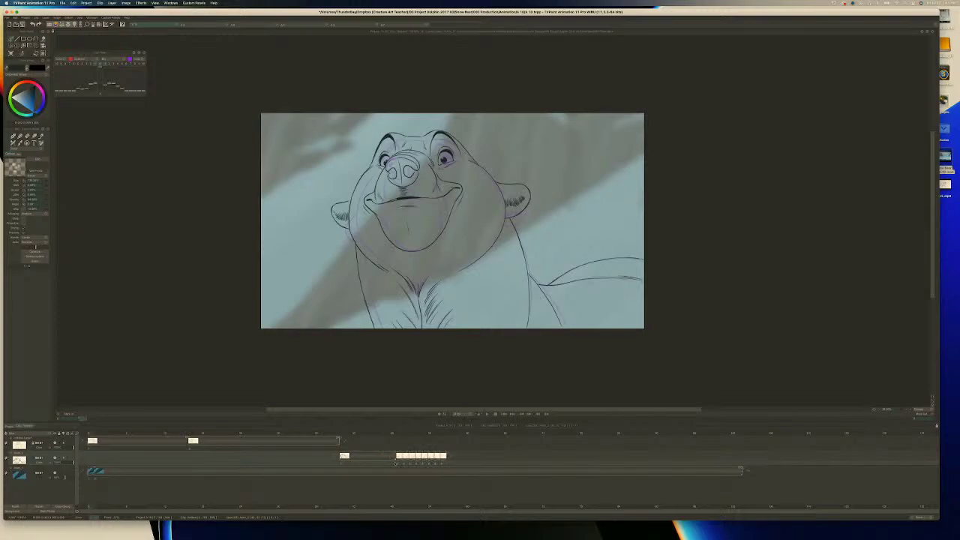
drag(398, 460, 742, 463)
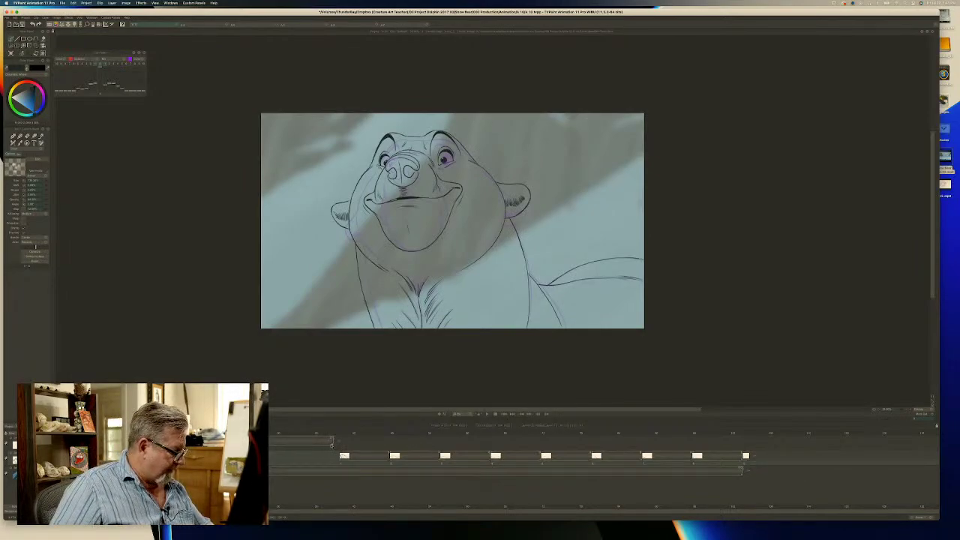
Shorten the upper layer's hold by one frame and shift the rough drawings one frame earlier to close the gap.
drag(332, 444, 537, 456)
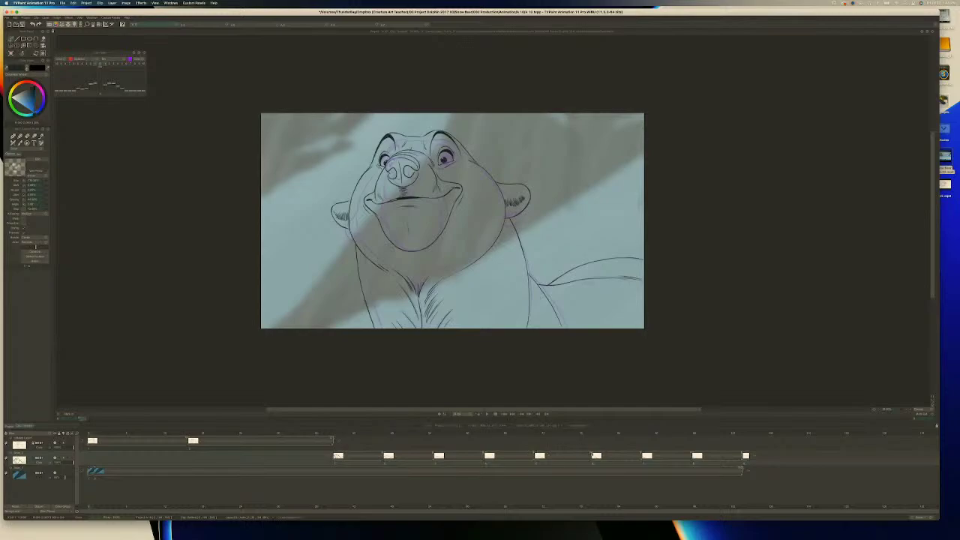
drag(598, 455, 687, 456)
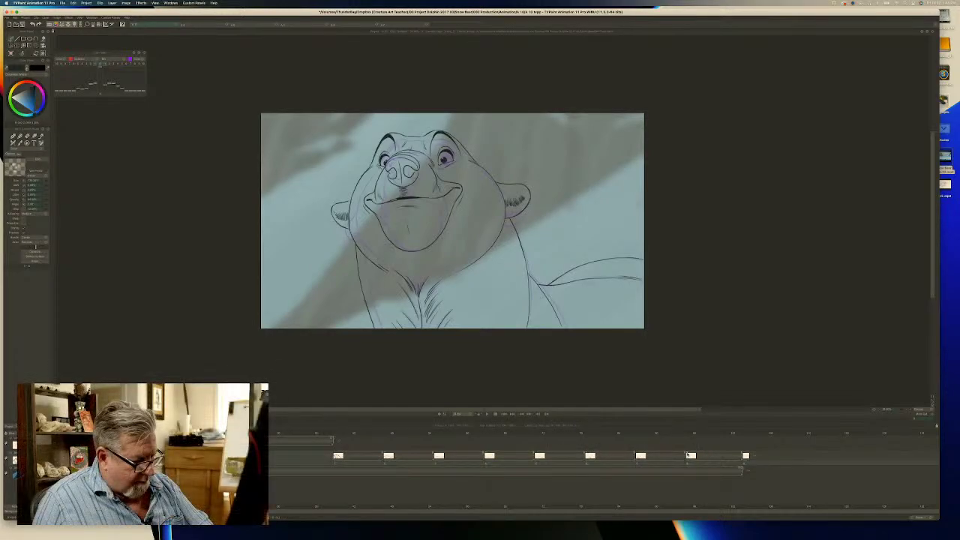
drag(745, 455, 743, 461)
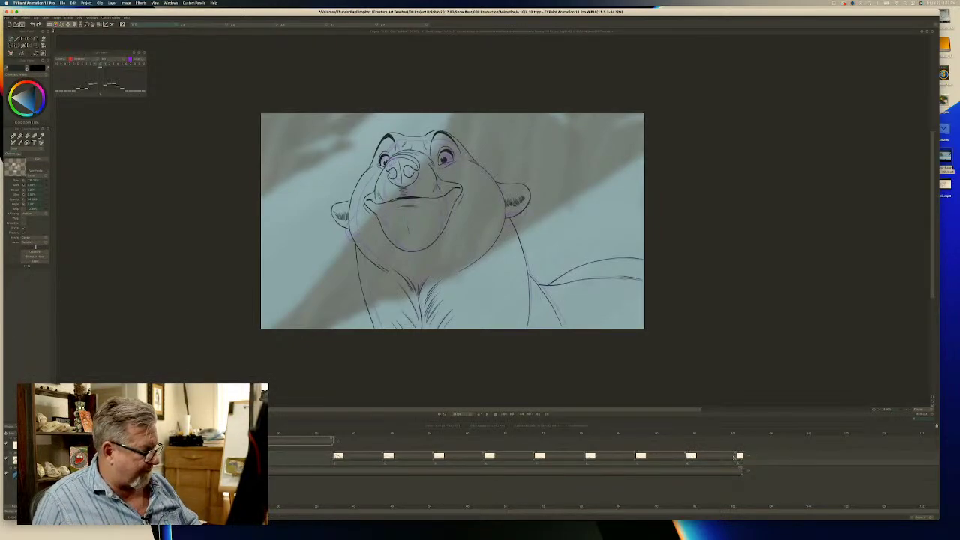
Extend the back line to the frame's left edge on the second rough drawing, and play back the shot before and after.
click(486, 414)
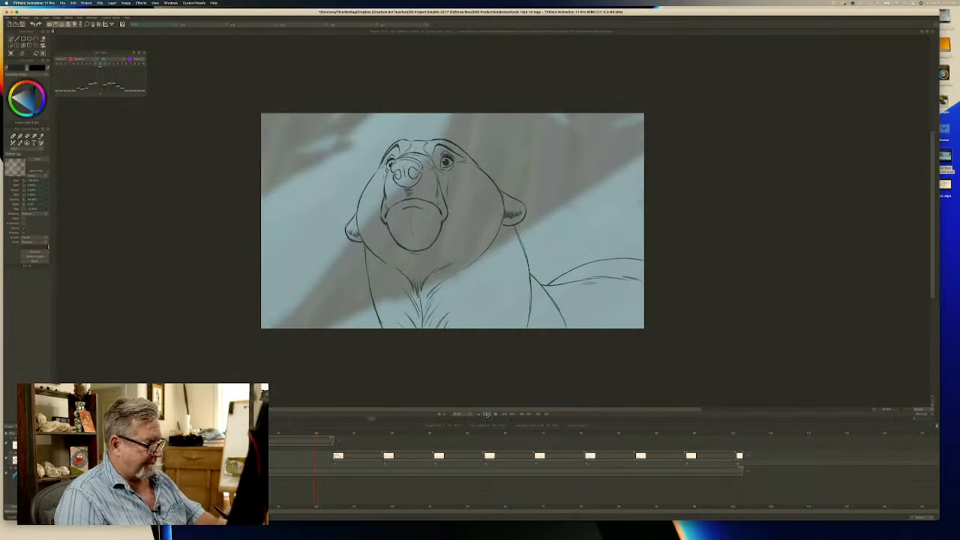
click(486, 415)
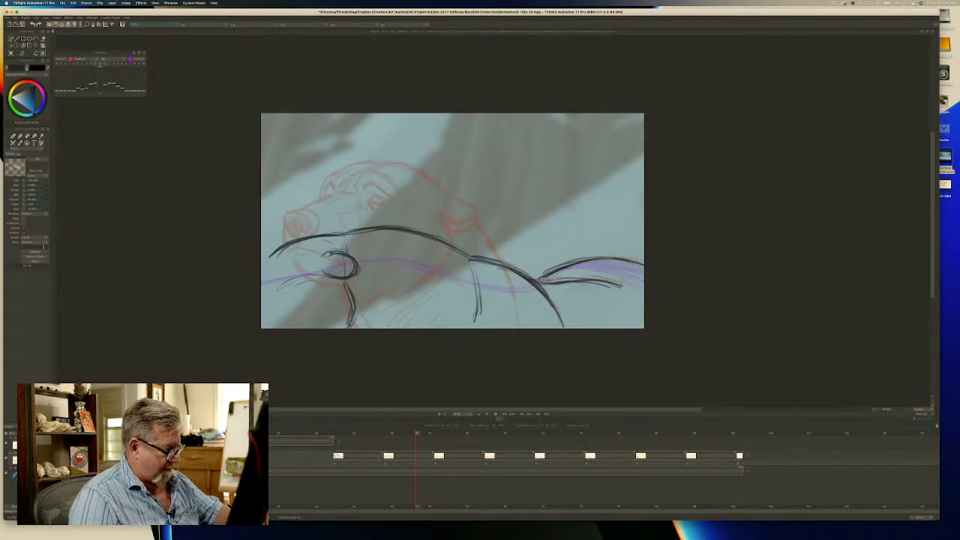
drag(417, 437, 388, 438)
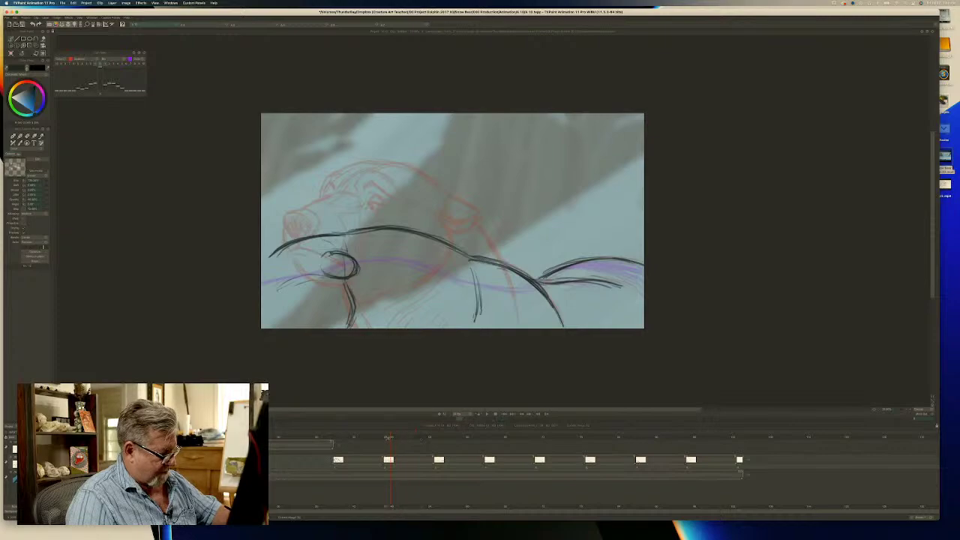
mouse_move(263, 261)
mouse_down()
mouse_move(280, 248)
mouse_move(271, 254)
mouse_up()
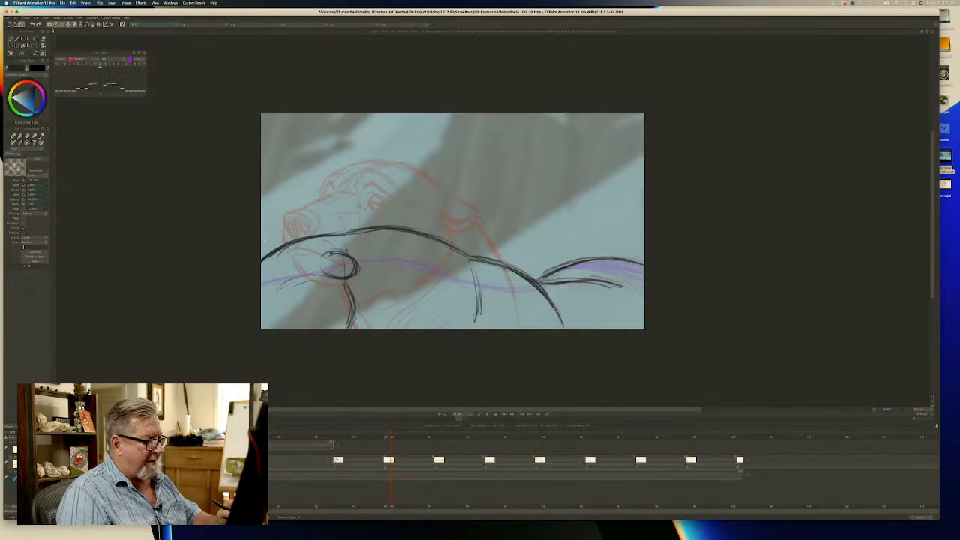
click(928, 398)
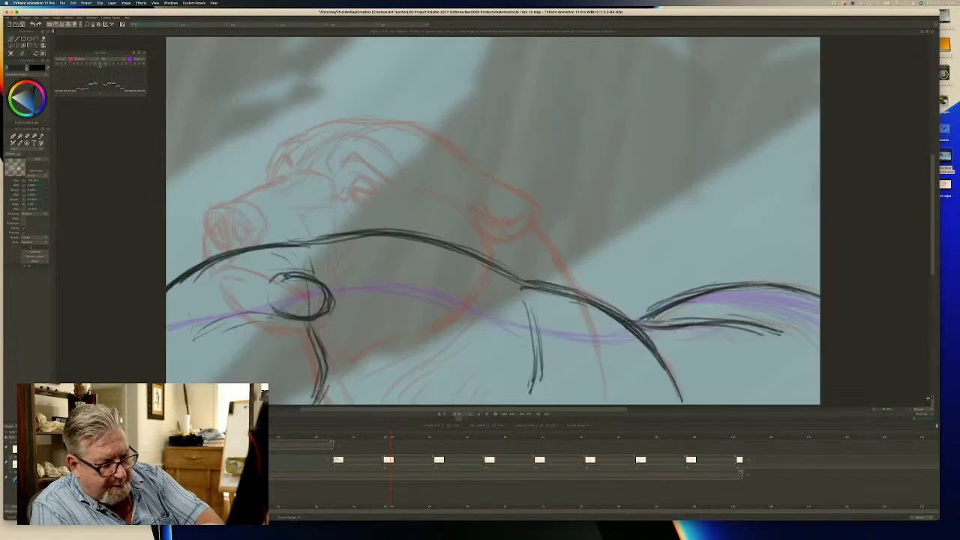
click(487, 414)
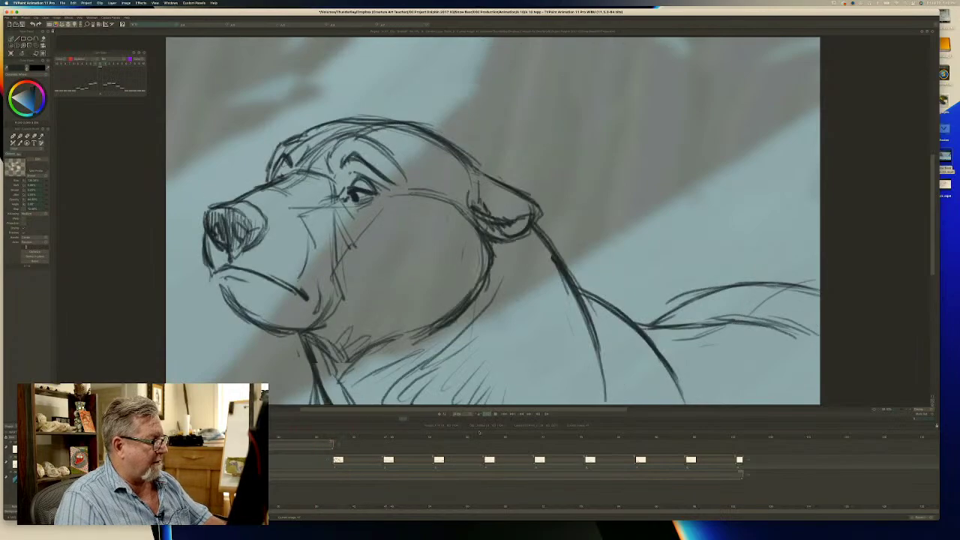
click(494, 414)
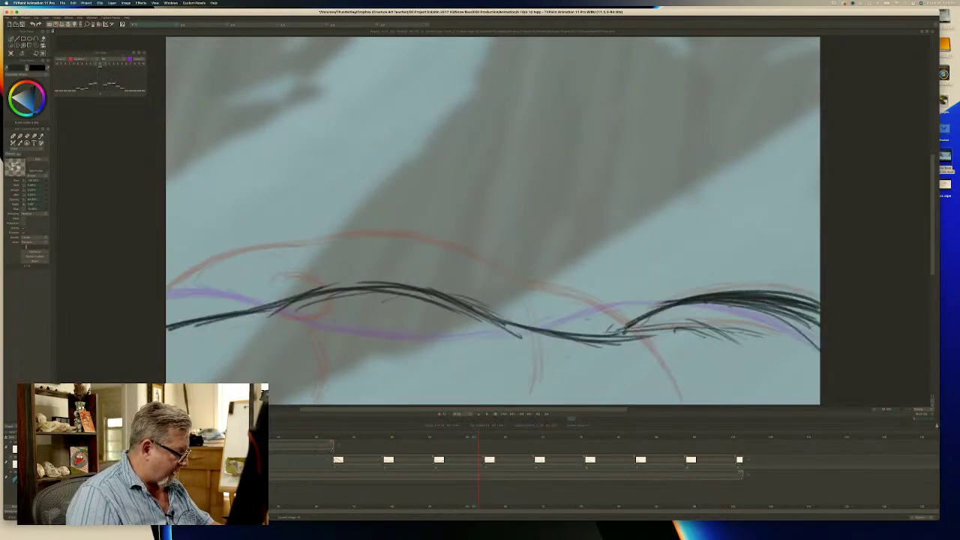
Shorten the upper layer's hold by about seven frames and shift all nine rough drawings earlier by the same amount, keeping their even spacing.
drag(333, 445, 291, 459)
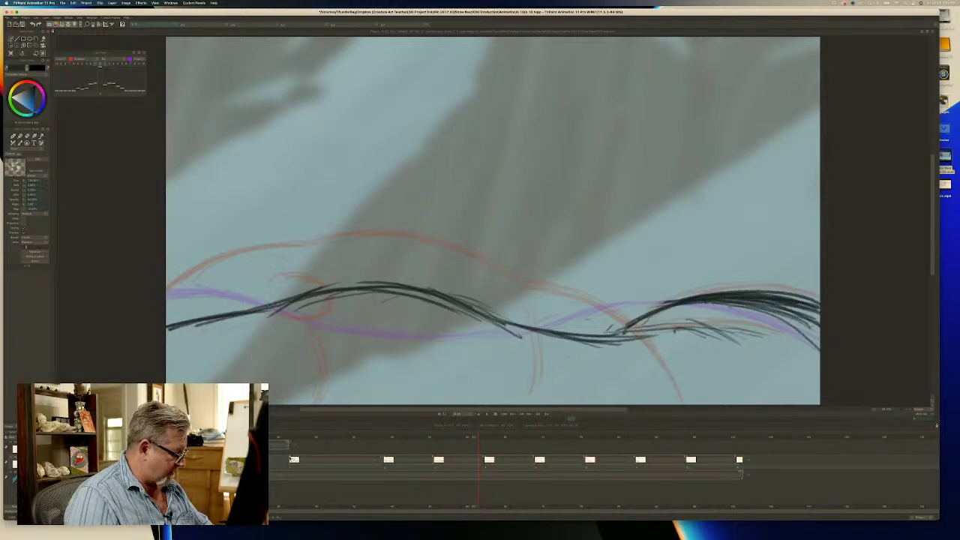
drag(387, 459, 343, 459)
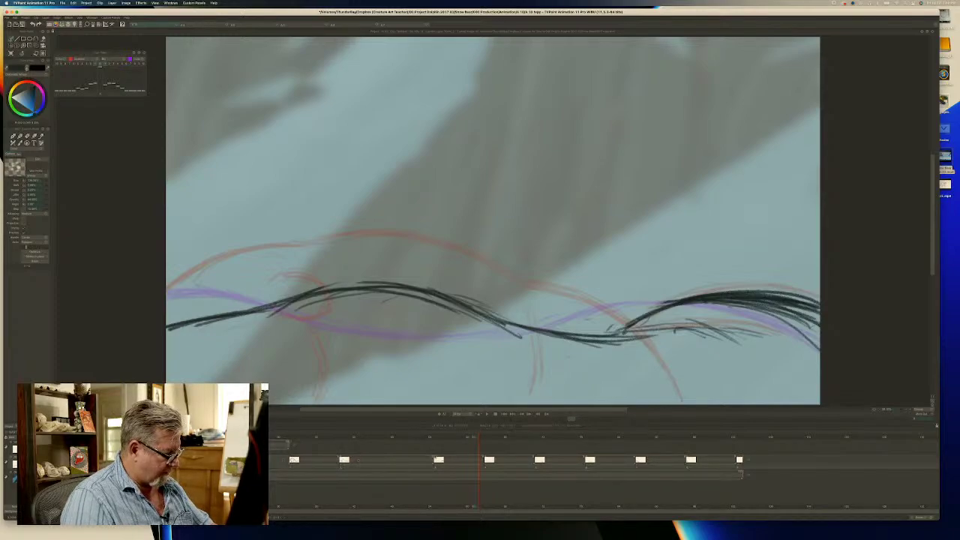
drag(438, 459, 395, 459)
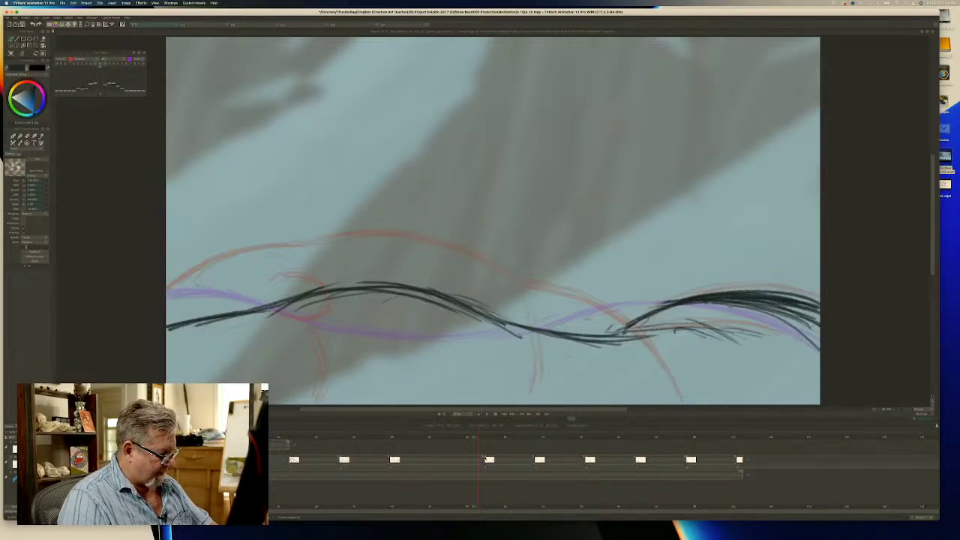
drag(486, 459, 444, 459)
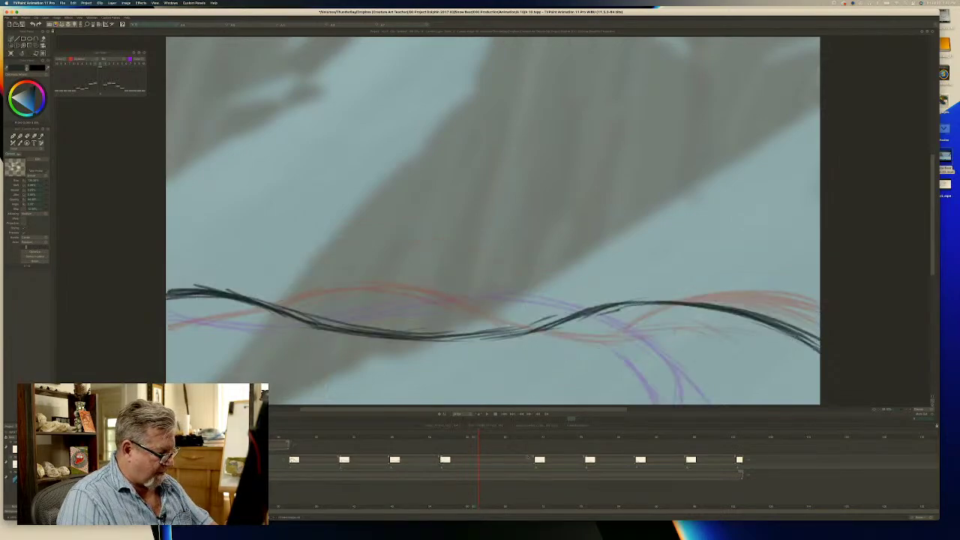
drag(537, 459, 495, 459)
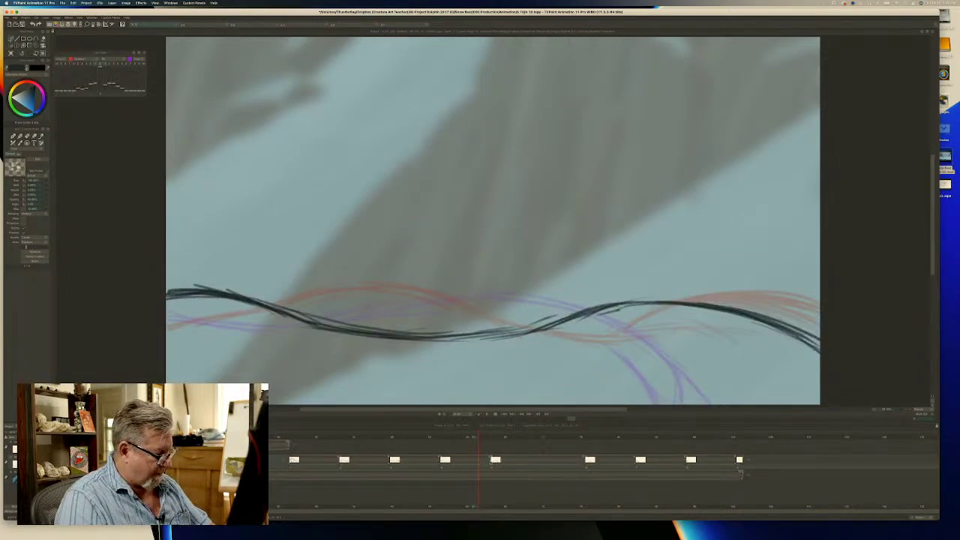
drag(587, 459, 546, 460)
drag(638, 459, 595, 461)
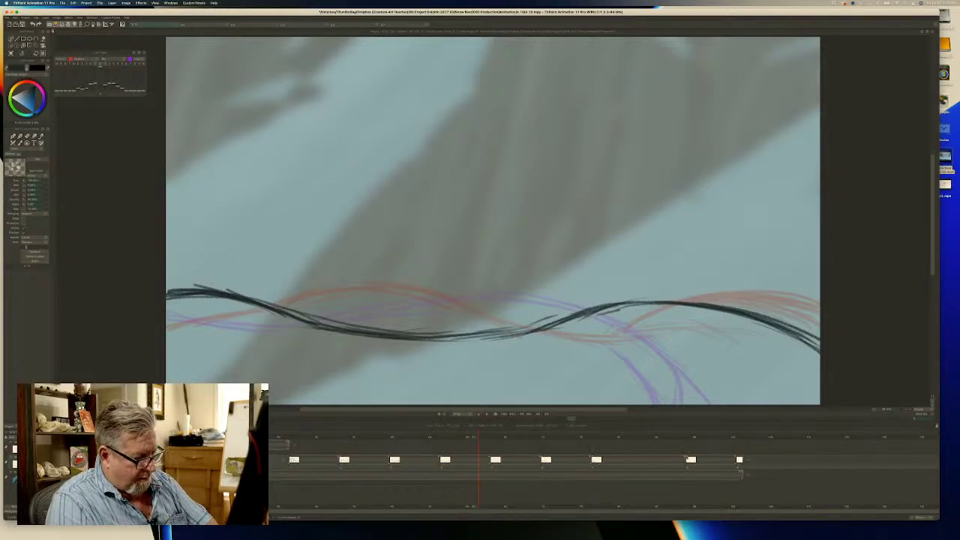
drag(689, 459, 645, 461)
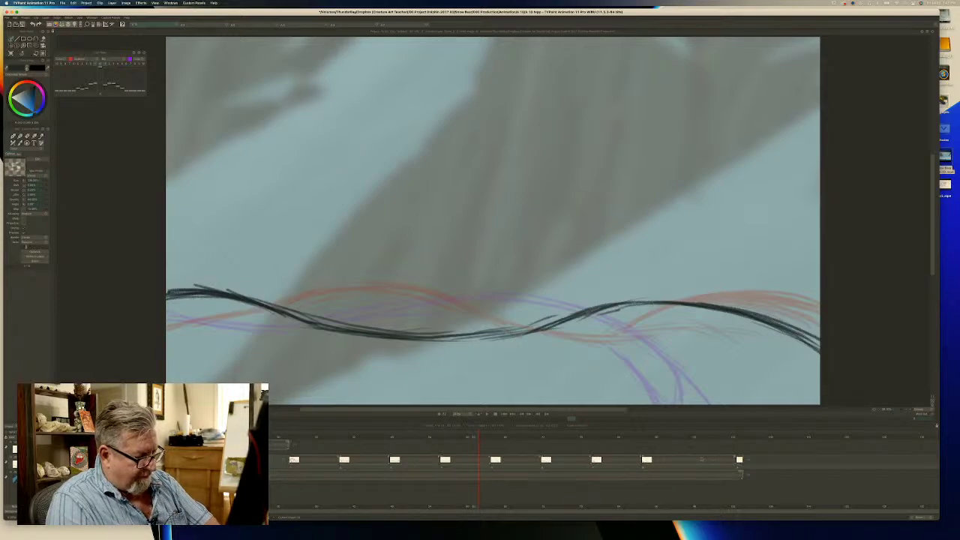
drag(738, 459, 697, 460)
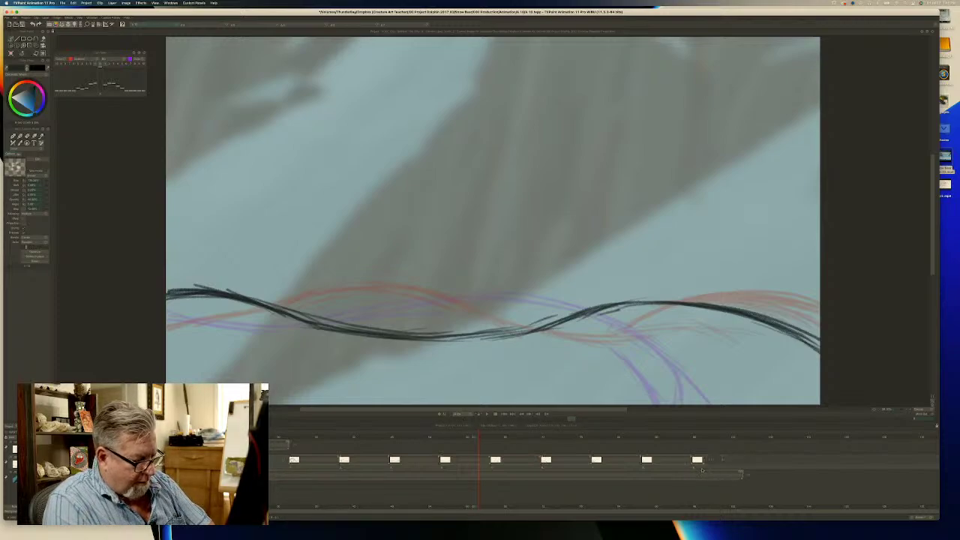
Play back the retimed shot and, with the light table off, flip between the frowning and smiling head drawings to compare them.
click(486, 414)
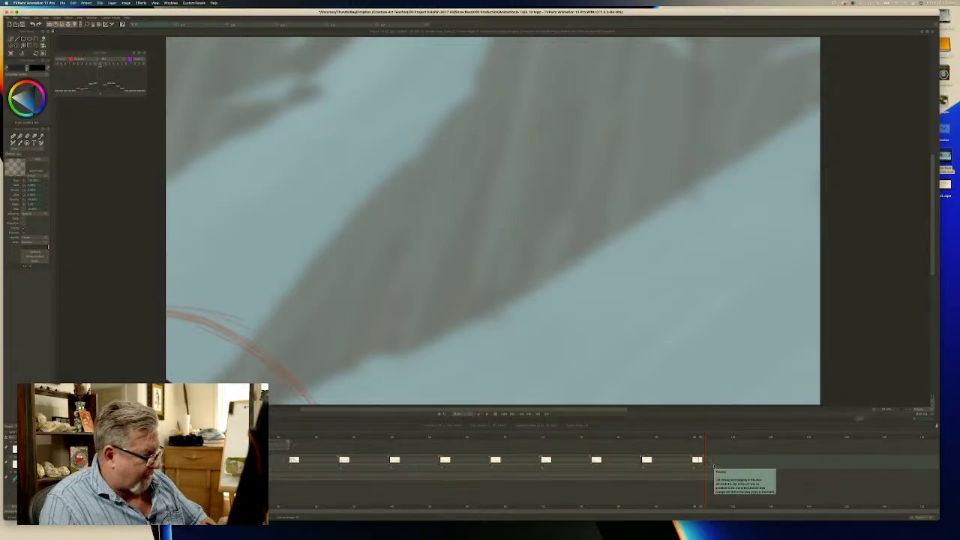
click(486, 414)
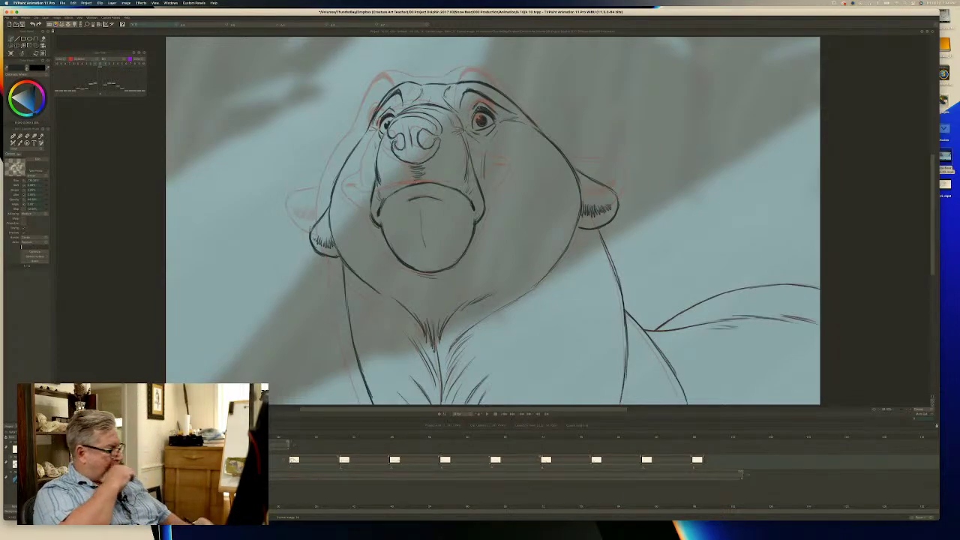
key(l)
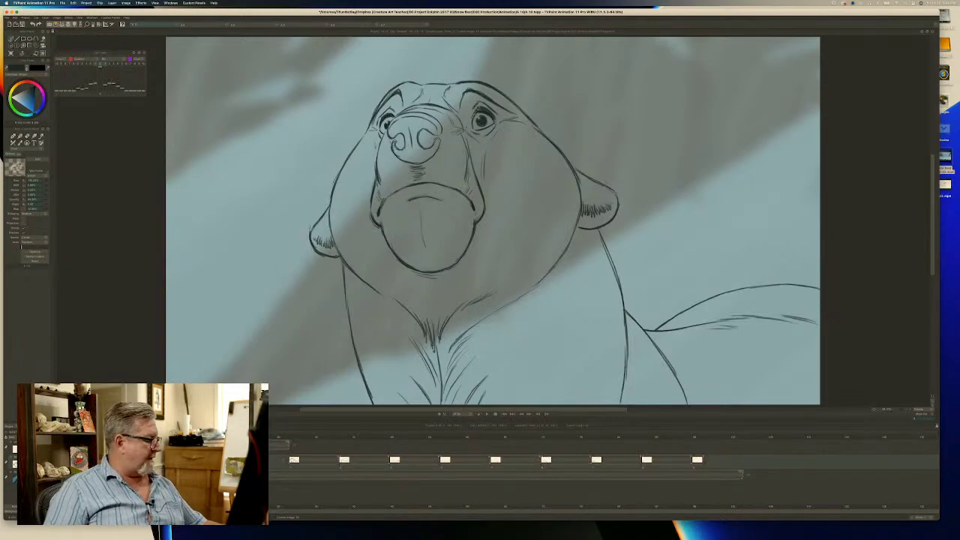
key(Right)
key(Left)
key(Right)
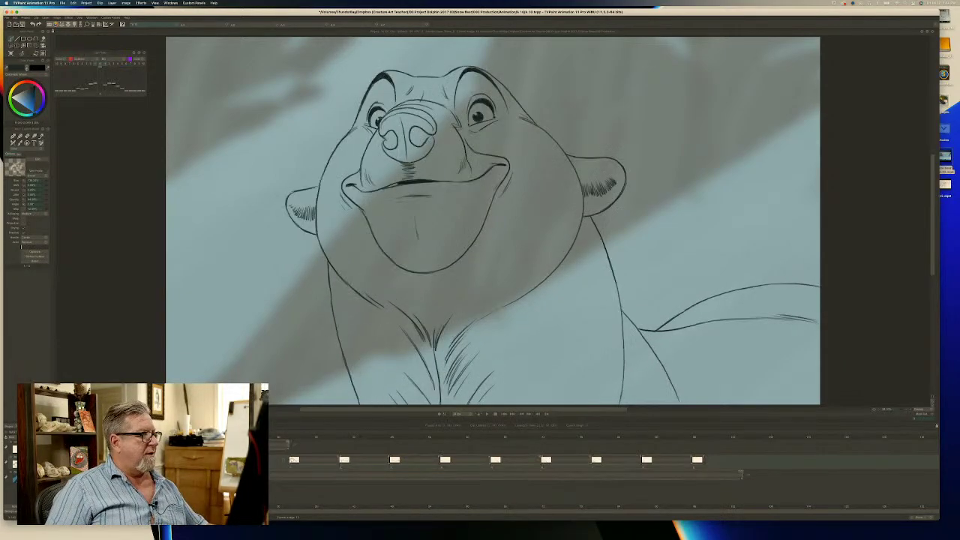
key(Left)
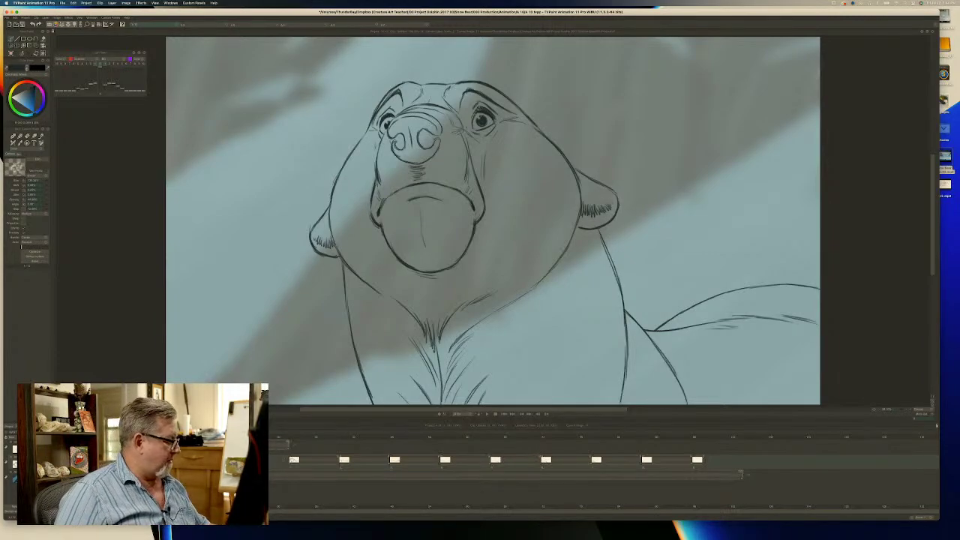
key(Left)
drag(180, 454, 414, 454)
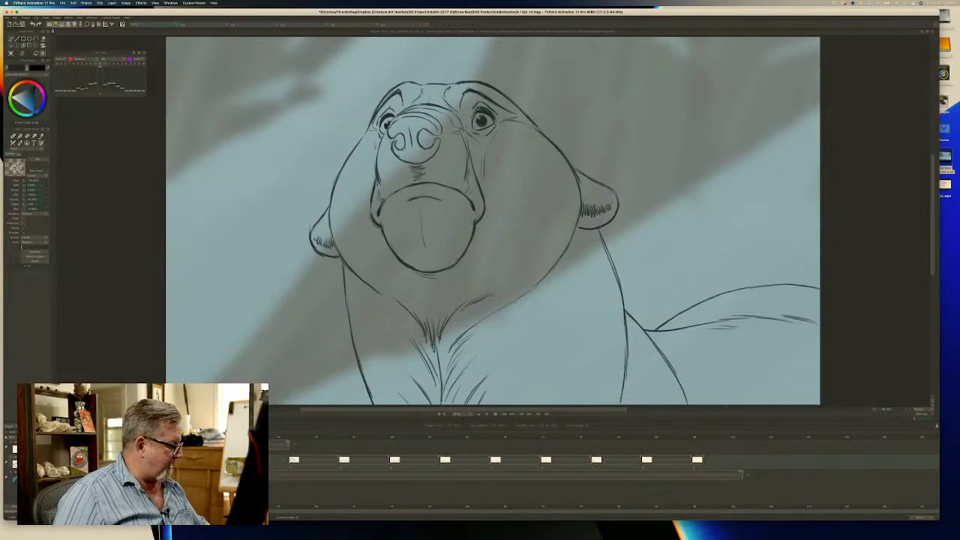
Erase and redraw the eyelid lines around both of the bear's eyes on the frowning head drawing, leaving the pupils in place.
key(b)
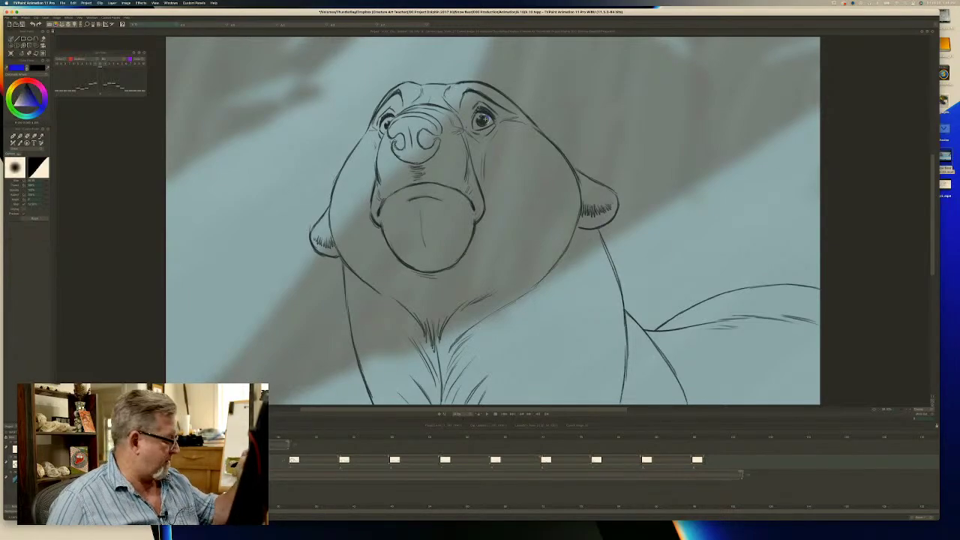
key(Up)
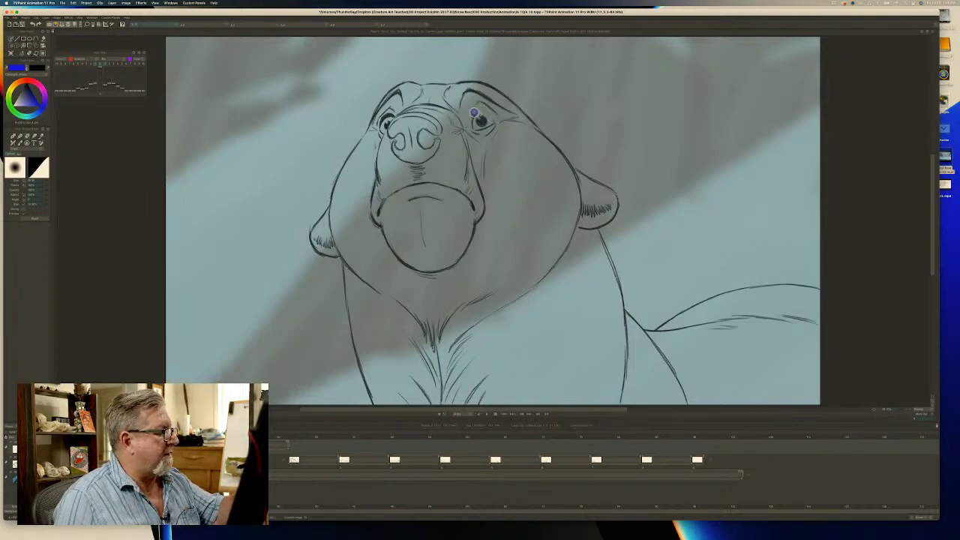
key(b)
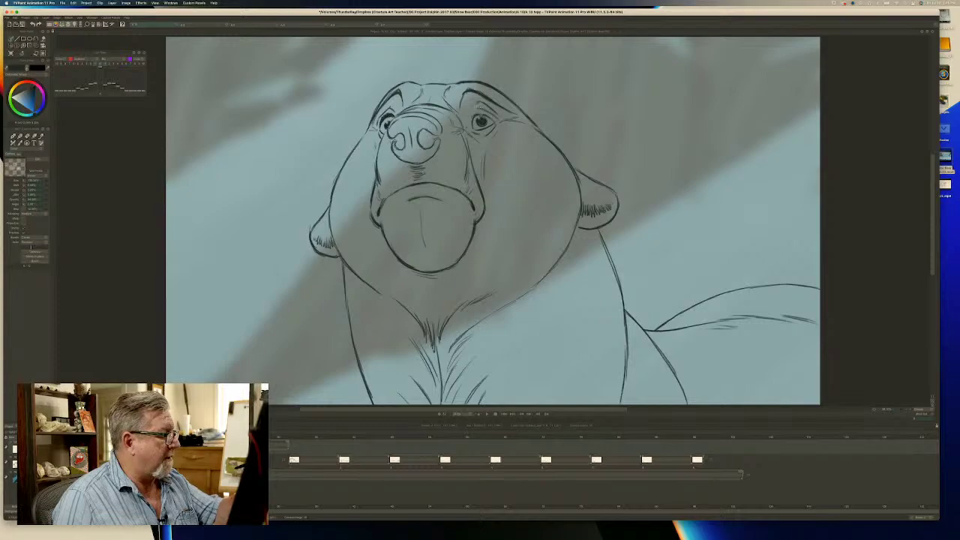
key(b)
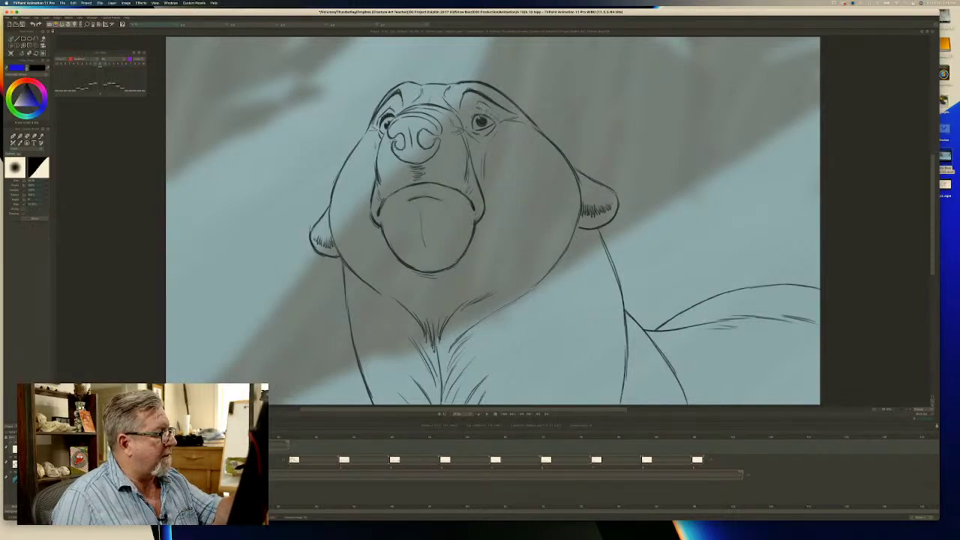
key(b)
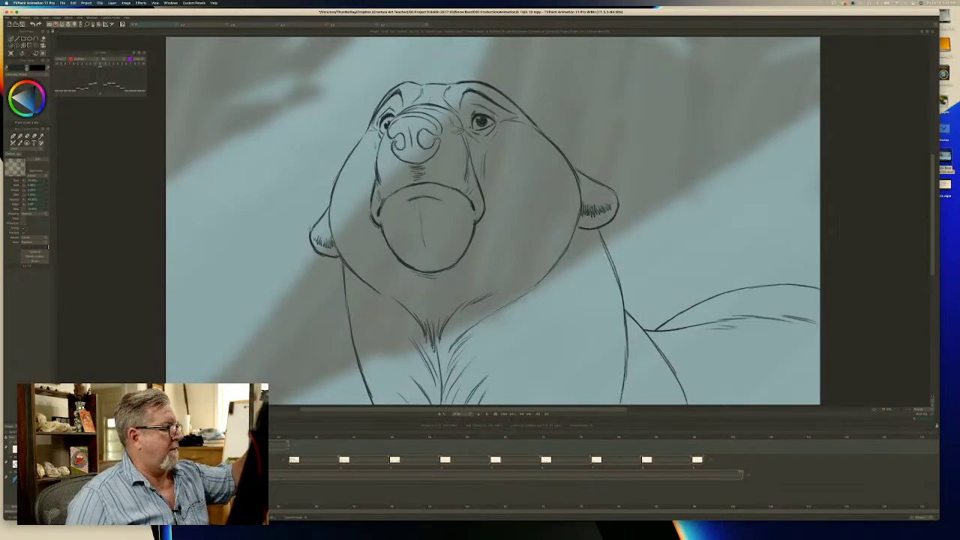
key(b)
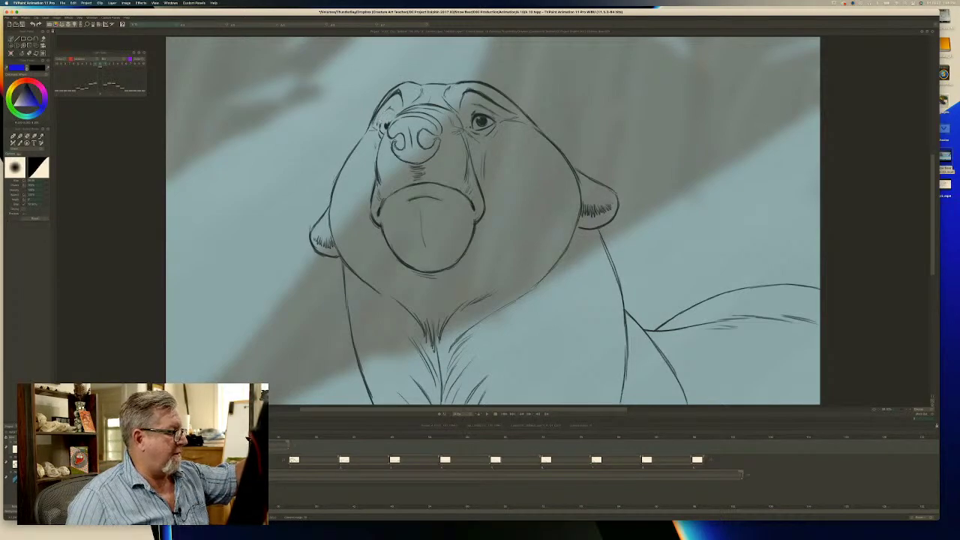
key(b)
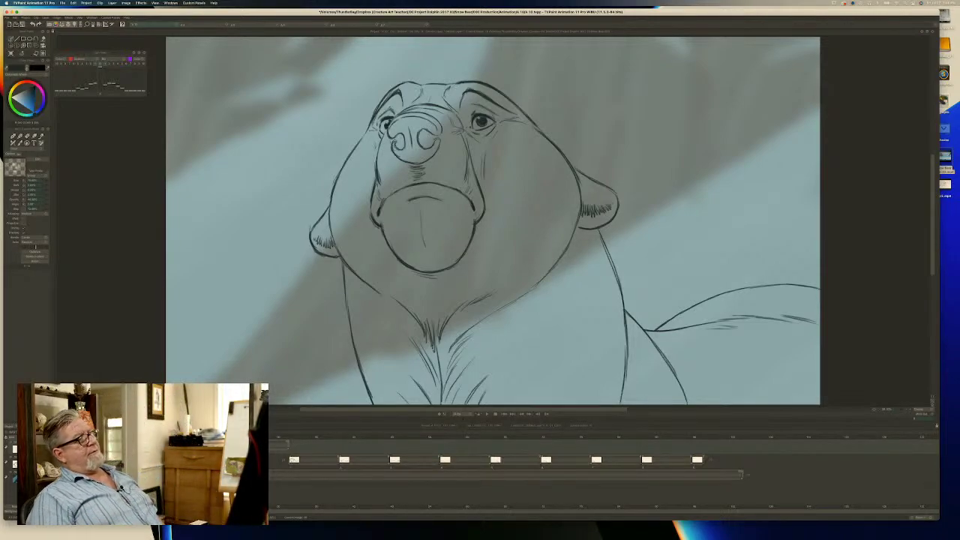
Compare the frowning head with the smiling drawing, and erase the frowning bear's eyelid lines around both pupils for another rework.
key(Right)
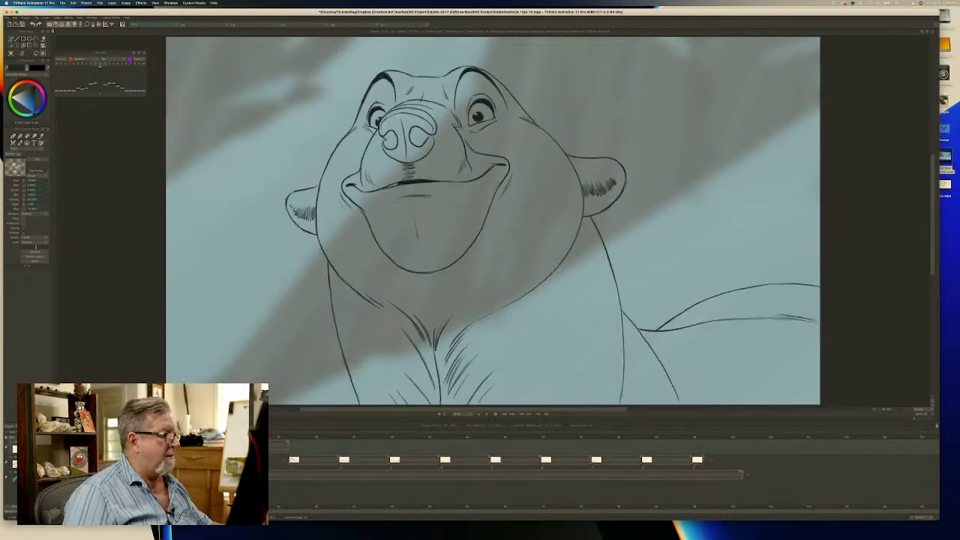
key(Left)
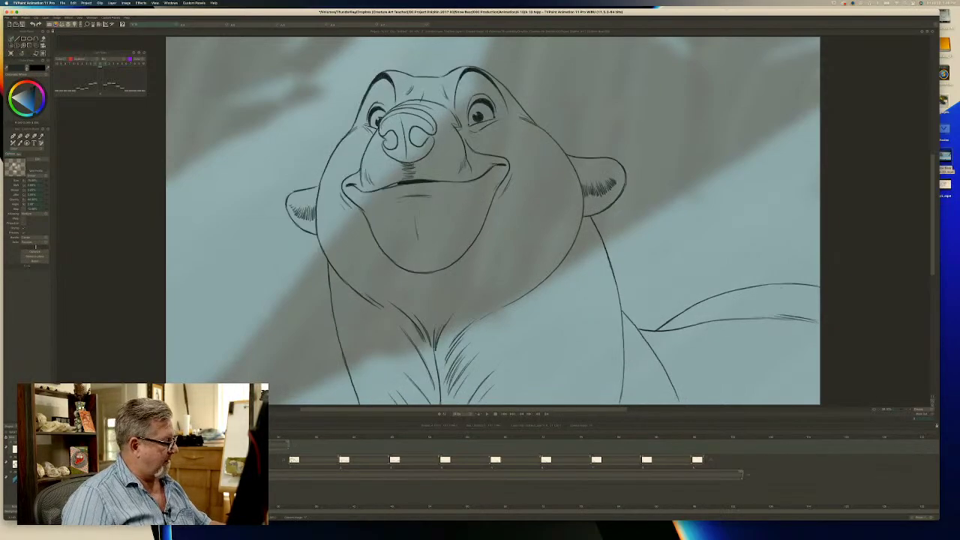
key(b)
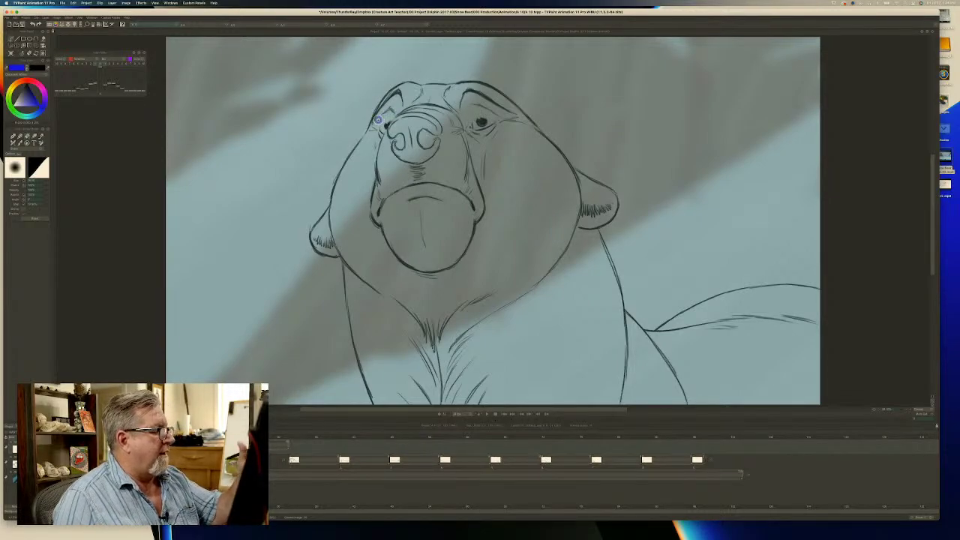
Draw the iris and eyelid outline around the pupil of the frowning bear's fully visible eye, comparing it with the adjacent drawing.
key(e)
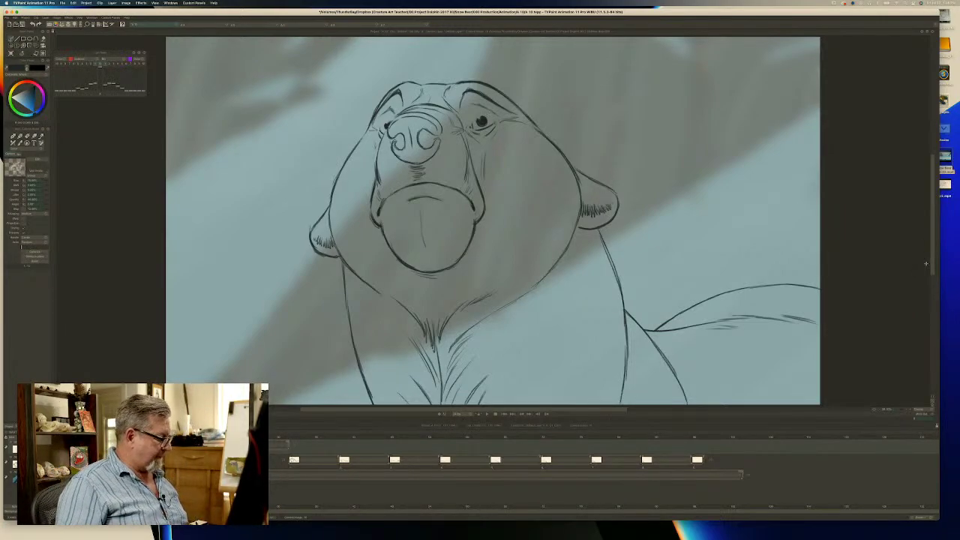
key(Left)
key(Right)
key(Left)
key(Right)
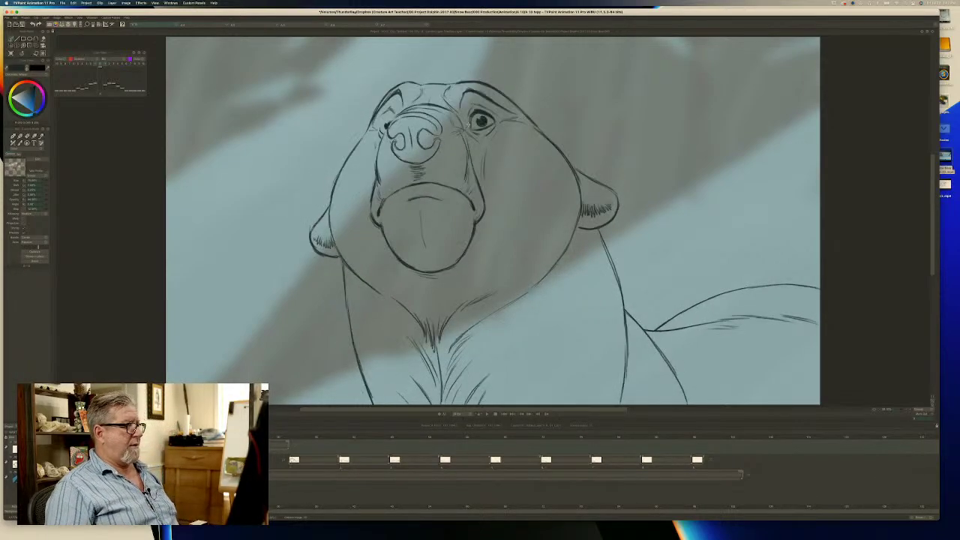
Refine the lines of the frowning bear's fully visible eye by erasing and redrawing, checking it against the smiling drawing.
key(n)
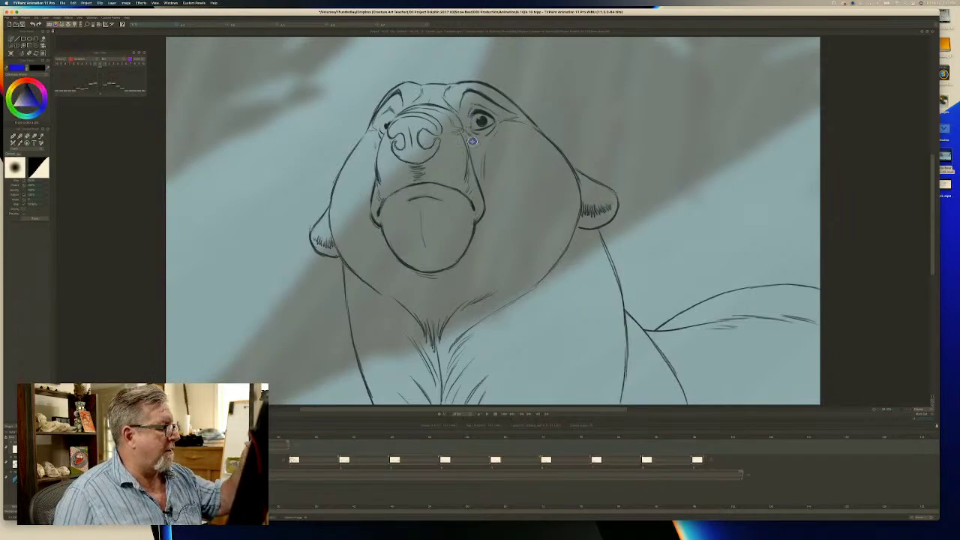
key(e)
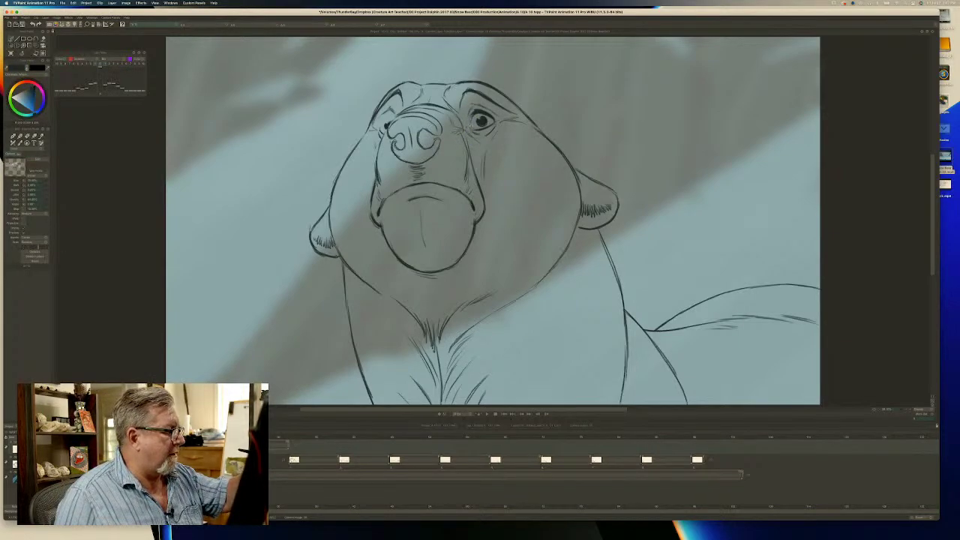
key(Right)
key(Left)
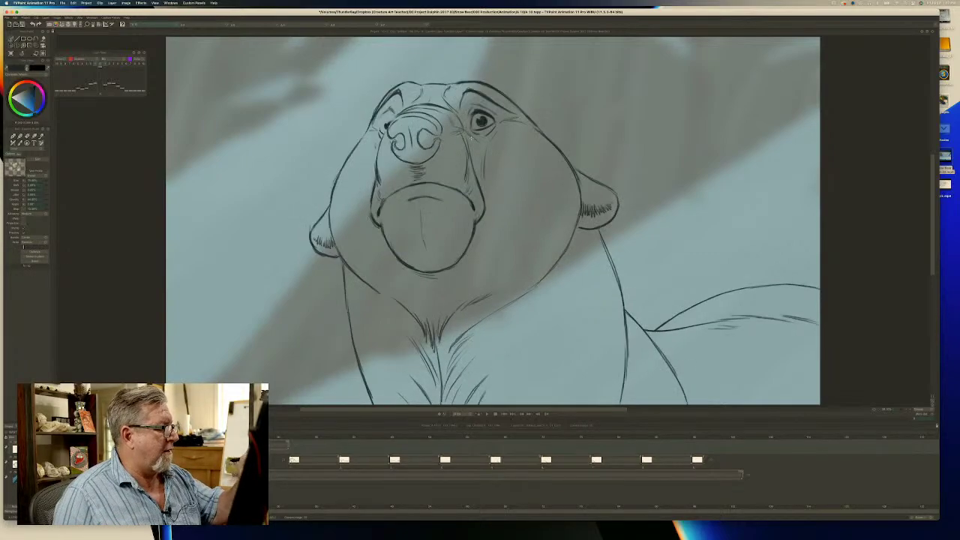
key(n)
key(Left)
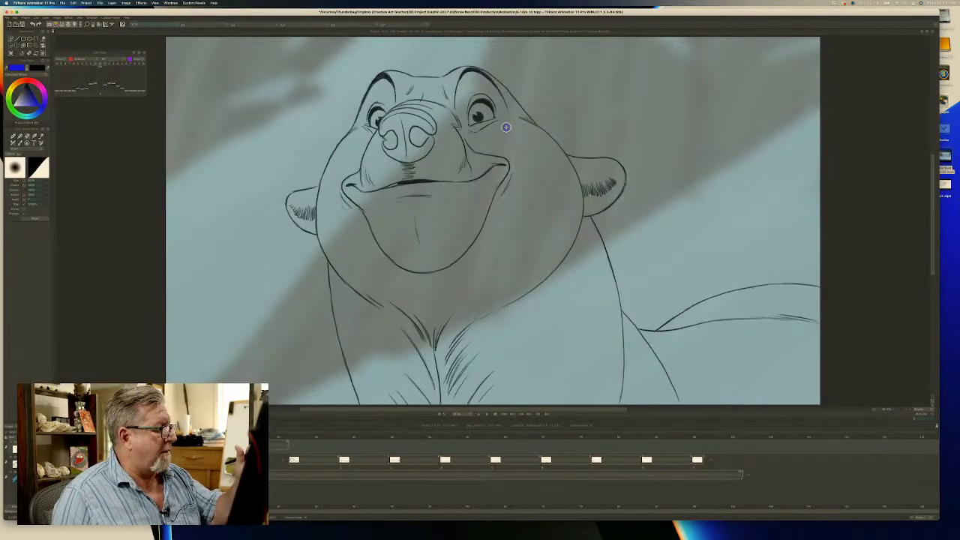
key(Right)
key(e)
key(b)
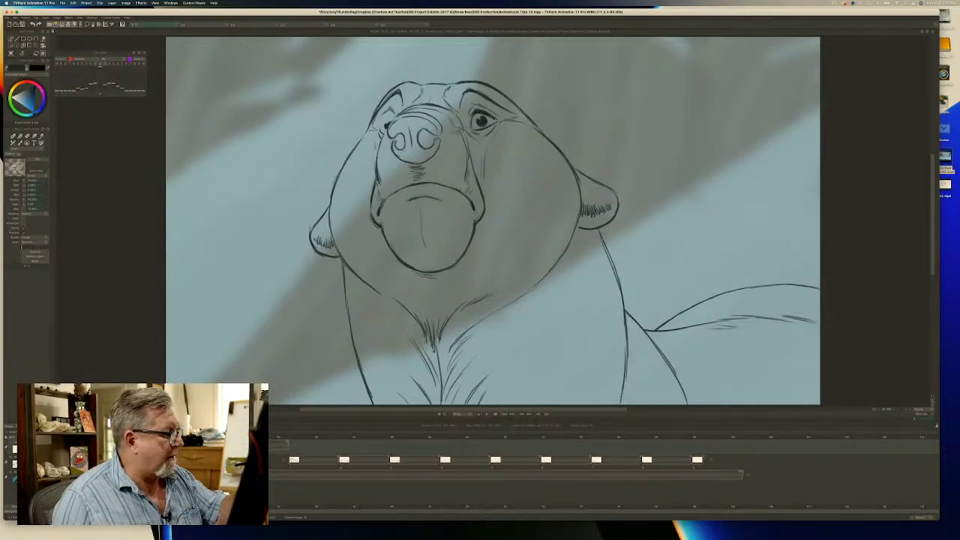
Redraw the eye partly hidden behind the frowning bear's muzzle, flipping to the smiling drawing for comparison.
key(Right)
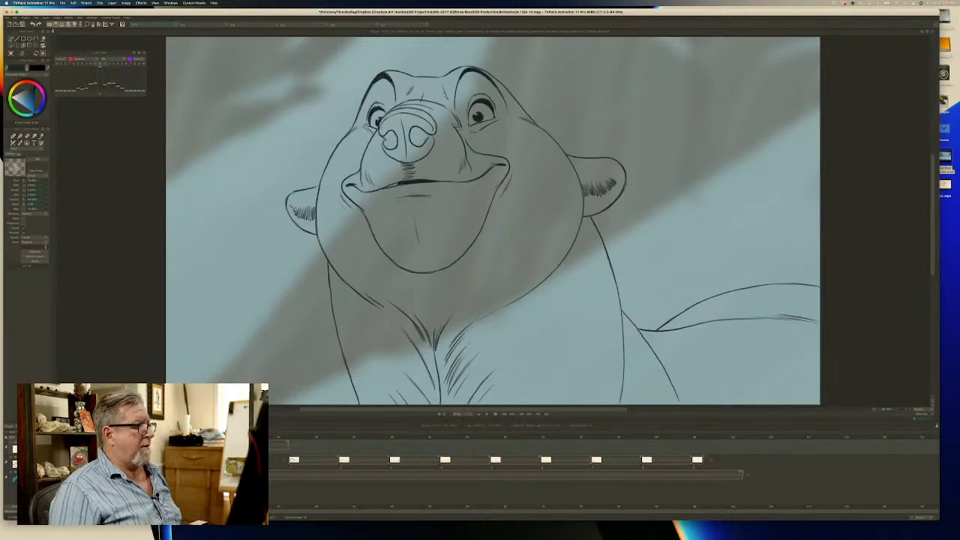
key(Left)
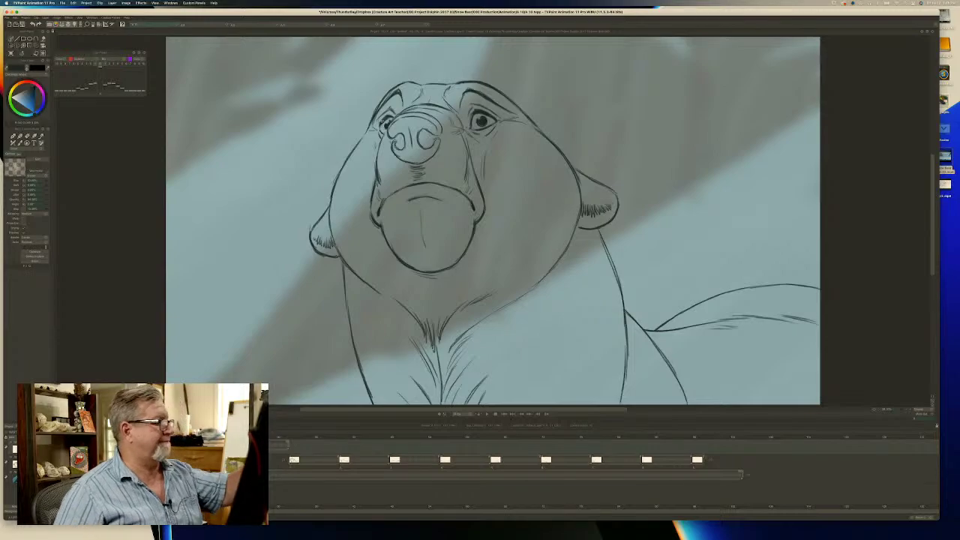
key(Right)
key(Left)
key(Right)
key(Left)
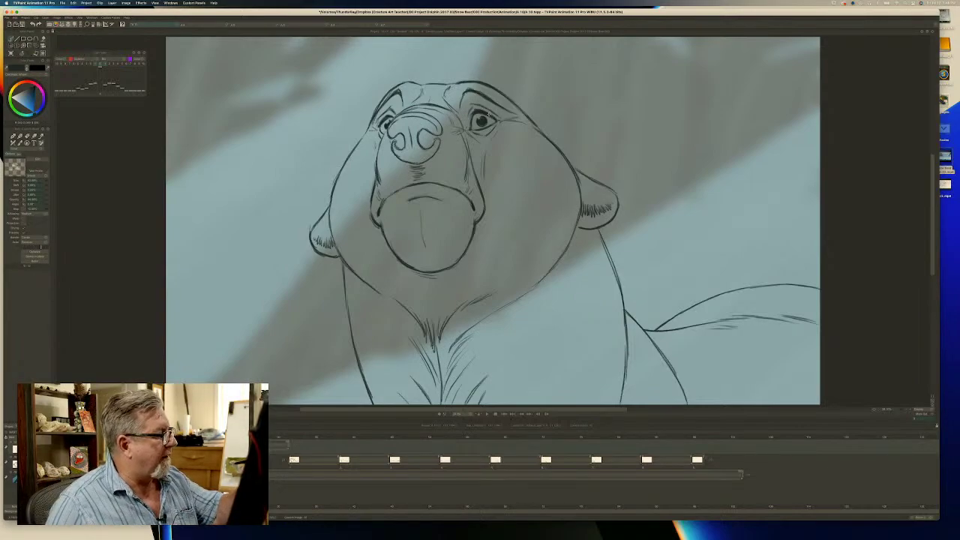
Add light cheek crease lines beside both corners of the frowning mouth, checking against the smiling drawing.
key(Right)
key(Left)
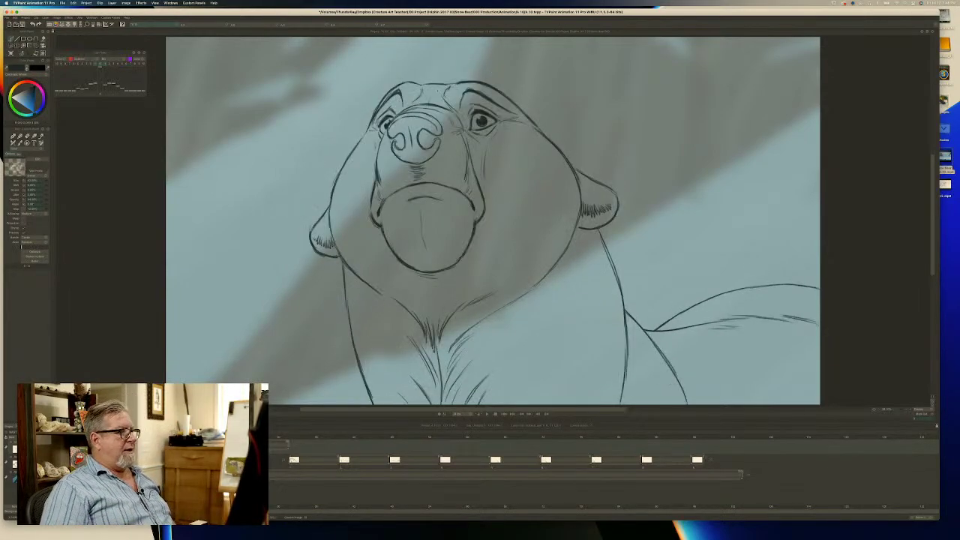
key(Right)
key(Left)
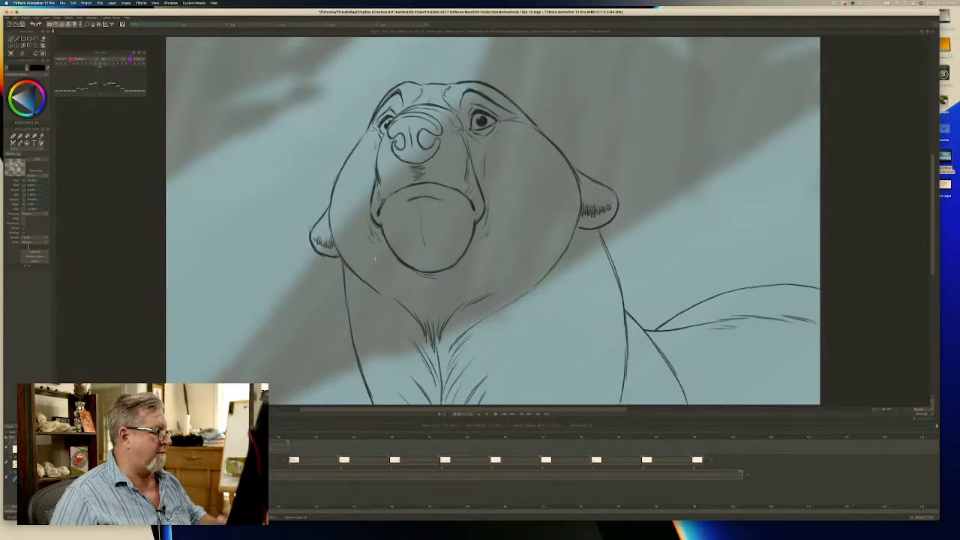
key(Return)
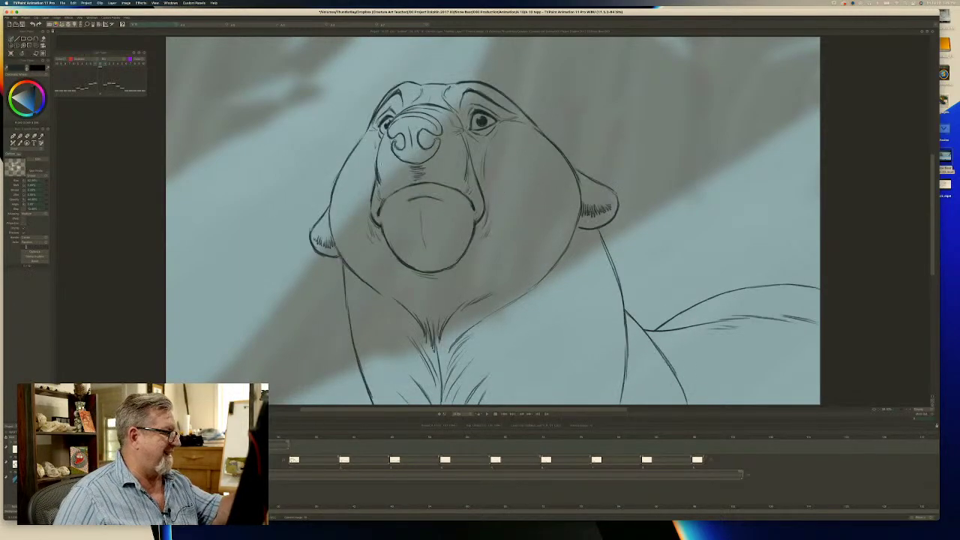
Erase and redraw the side lines of the frowning bear's muzzle above the corners of the mouth.
key(b)
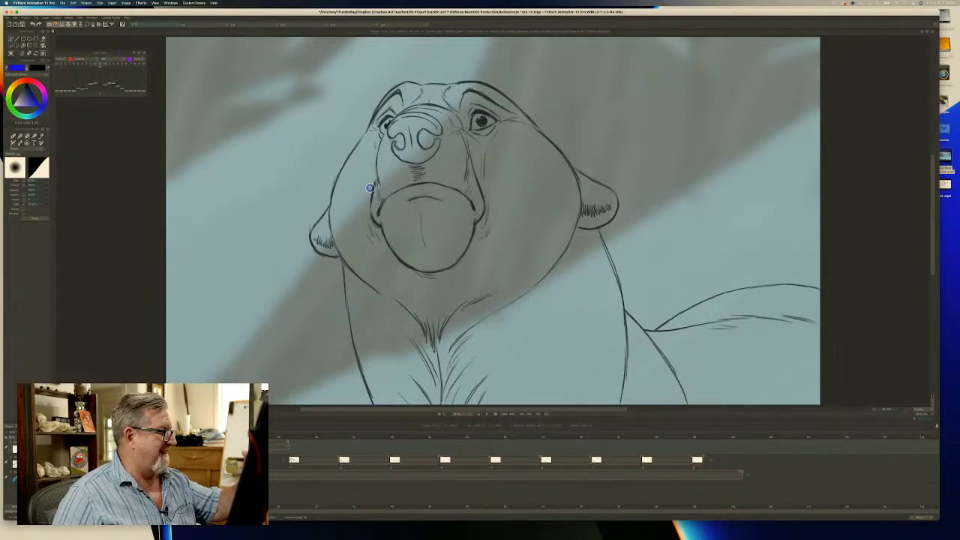
key(b)
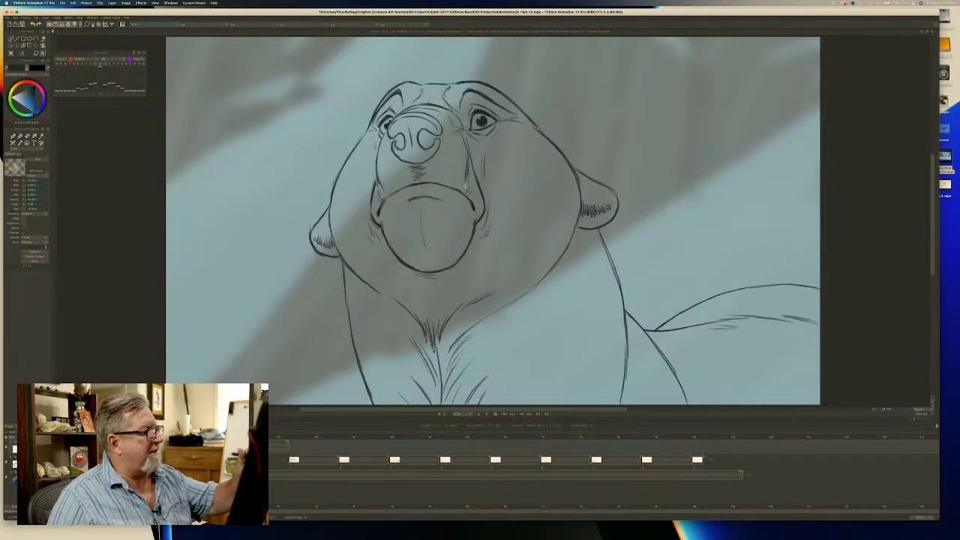
key(b)
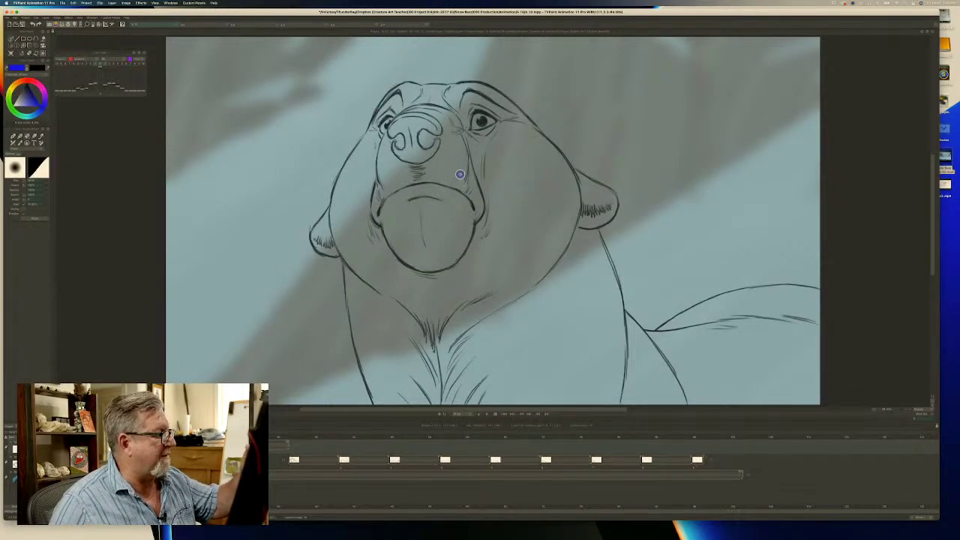
key(b)
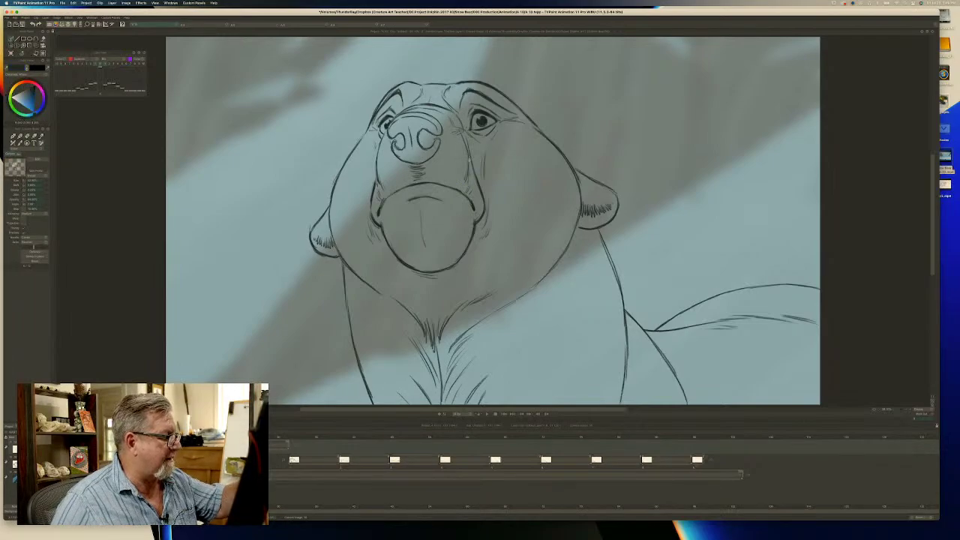
On the blank in-between frame, turn on the light table and draw the bear's neck, shoulder and back lines.
key(Right)
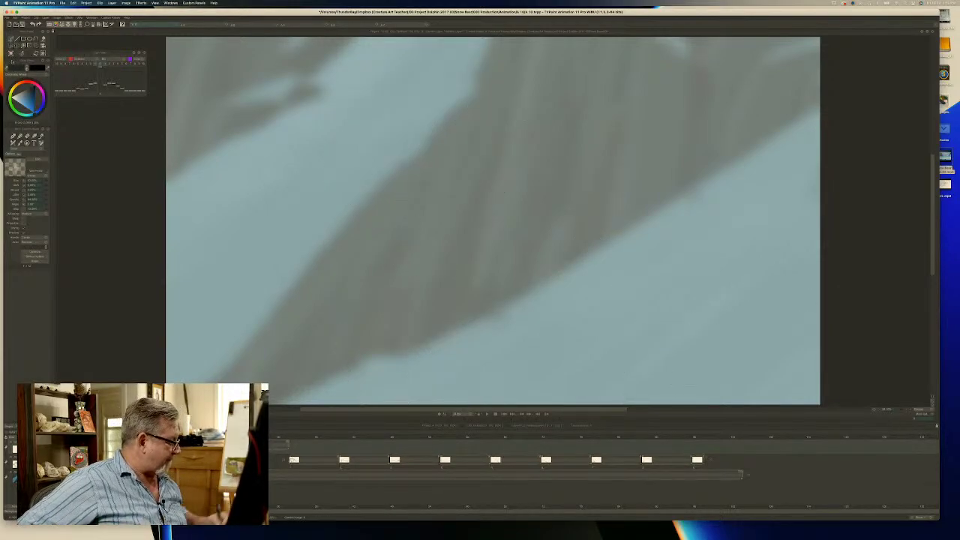
key(l)
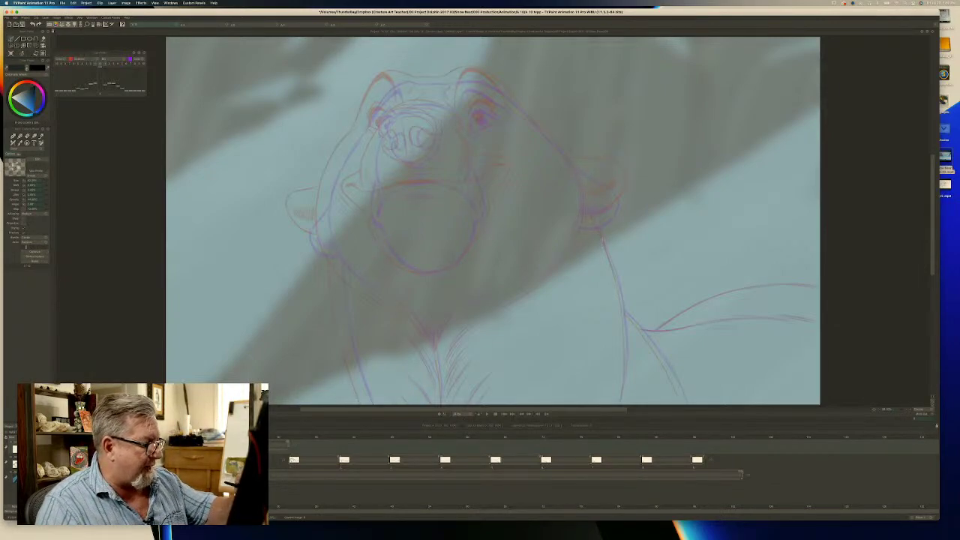
mouse_move(600, 231)
mouse_down()
mouse_move(625, 320)
mouse_move(620, 405)
mouse_up()
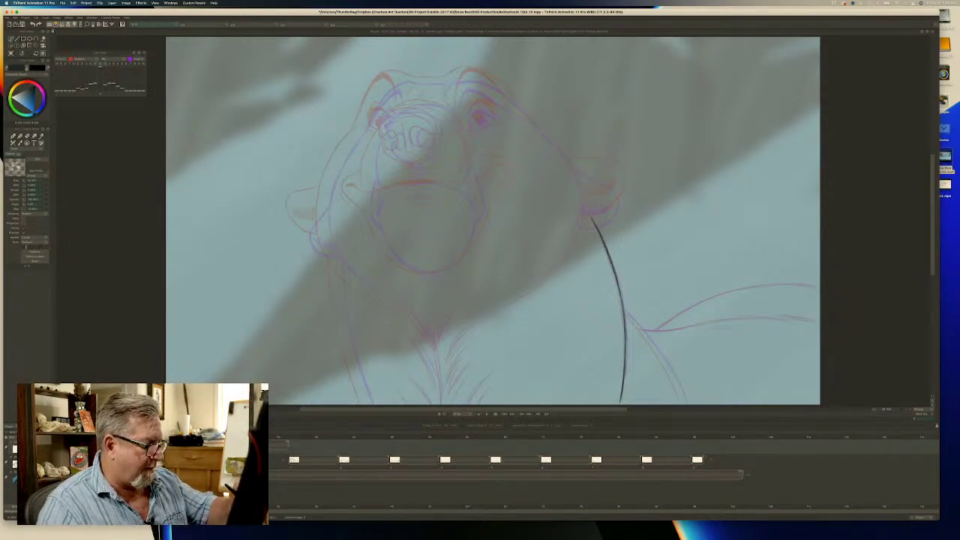
drag(629, 319, 685, 405)
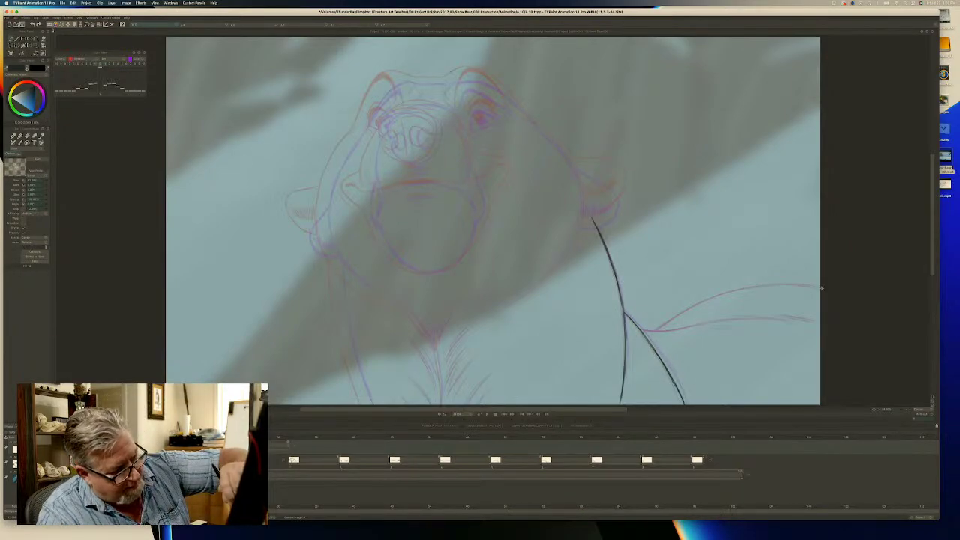
mouse_move(820, 288)
mouse_down()
mouse_move(718, 287)
mouse_move(726, 290)
mouse_move(655, 330)
mouse_up()
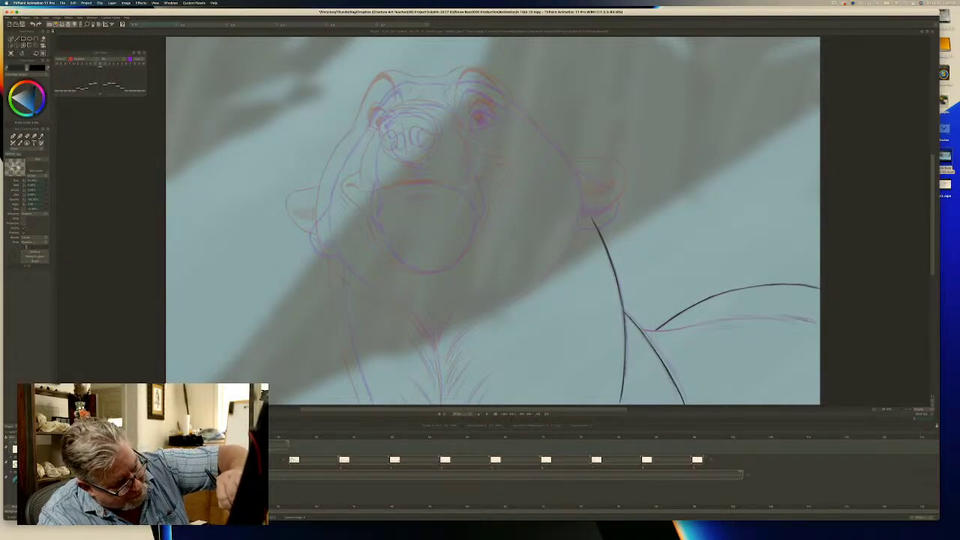
drag(816, 320, 654, 330)
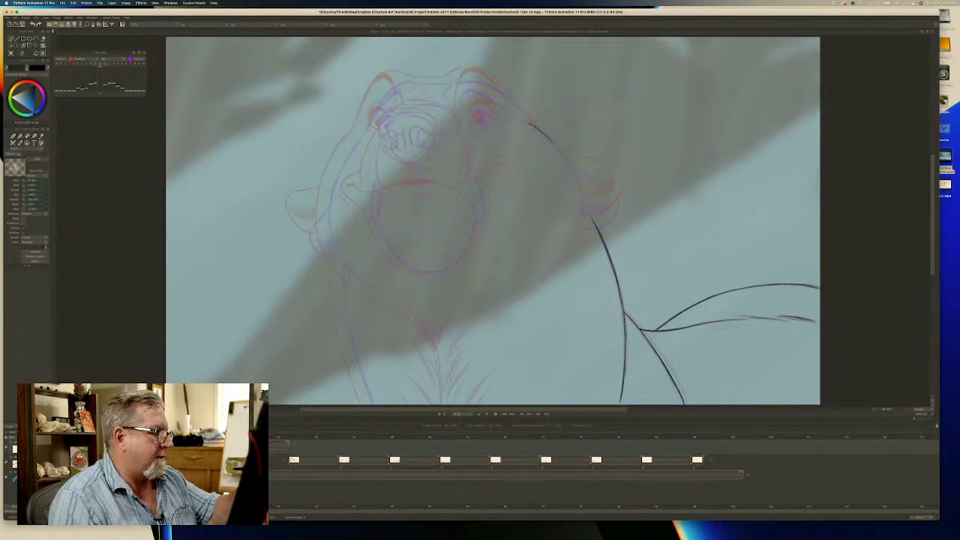
Draw the in-between's large cheek contour, the brow on that side and the top of the head between the reference poses.
mouse_move(546, 135)
mouse_down()
mouse_move(571, 167)
mouse_move(564, 154)
mouse_move(583, 201)
mouse_move(582, 212)
mouse_move(580, 189)
mouse_move(577, 234)
mouse_move(581, 217)
mouse_move(537, 283)
mouse_up()
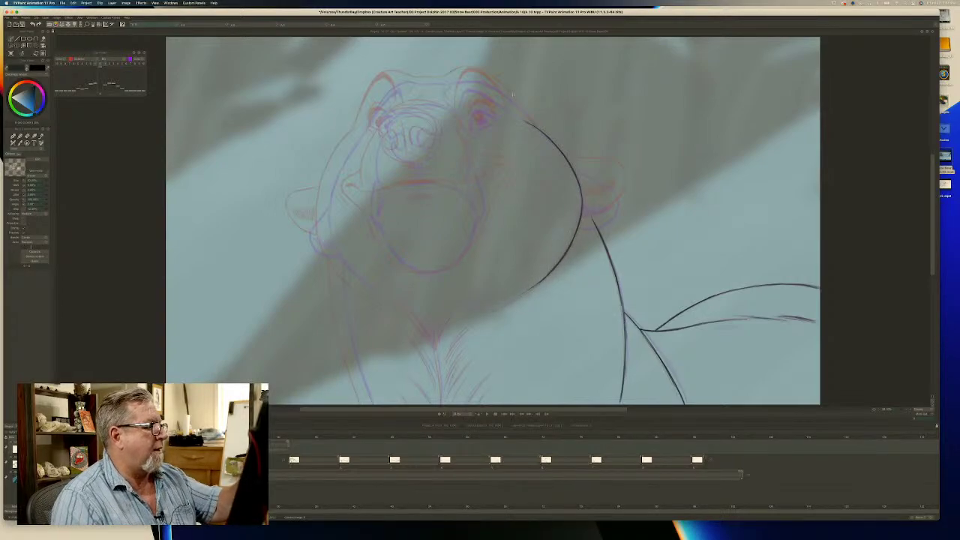
drag(511, 96, 532, 120)
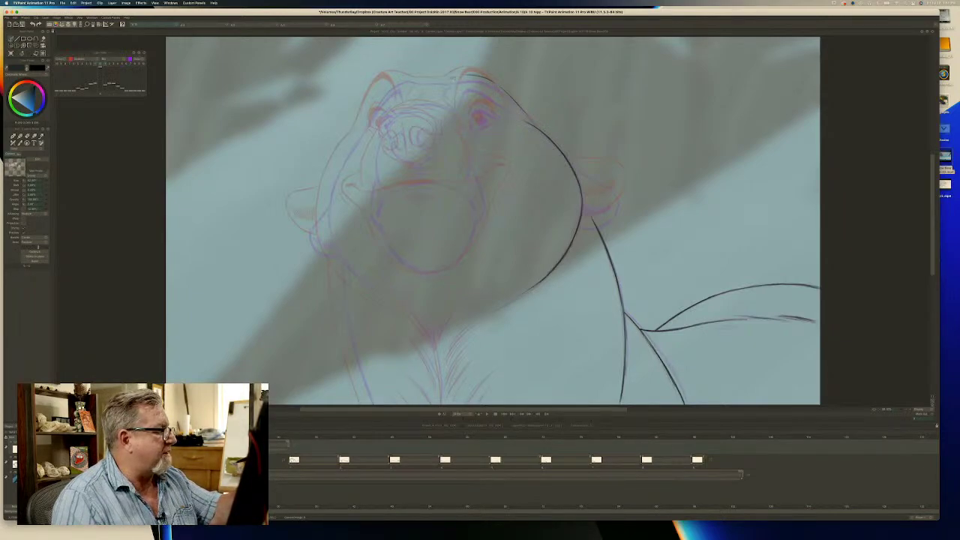
mouse_move(453, 78)
mouse_down()
mouse_move(477, 73)
mouse_move(501, 88)
mouse_up()
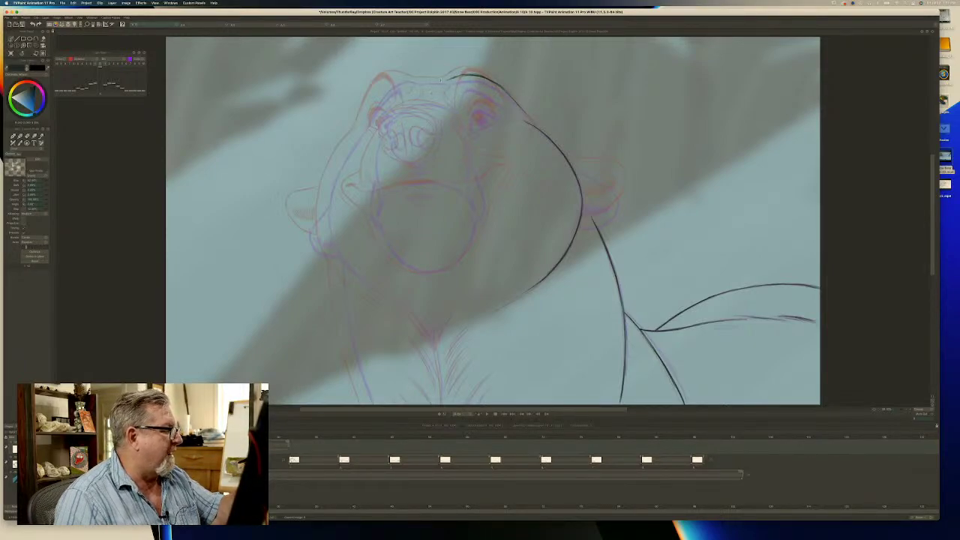
drag(441, 79, 422, 80)
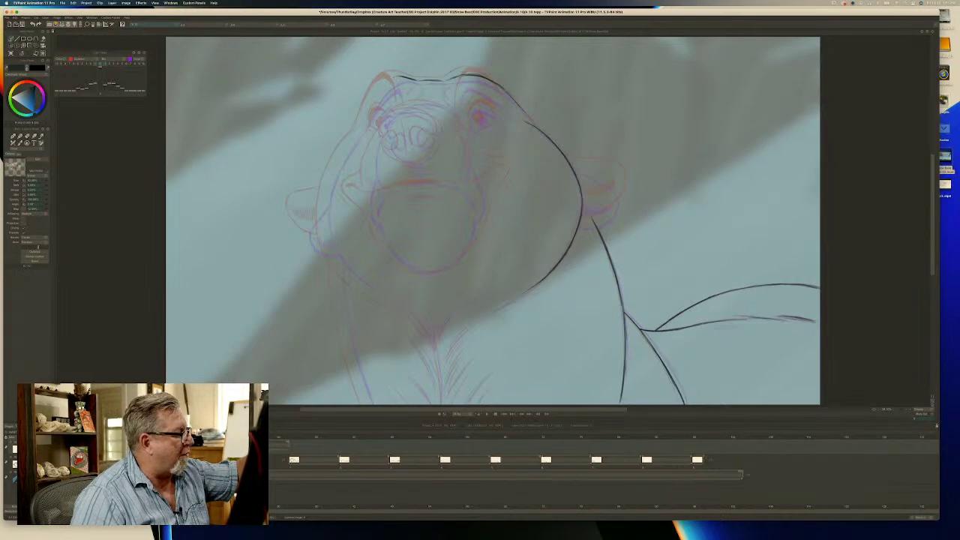
Draw the far side of the bear's face down around the jaw and add the pointed fur tuft under the chin.
mouse_move(390, 79)
mouse_down()
mouse_move(343, 143)
mouse_move(322, 213)
mouse_up()
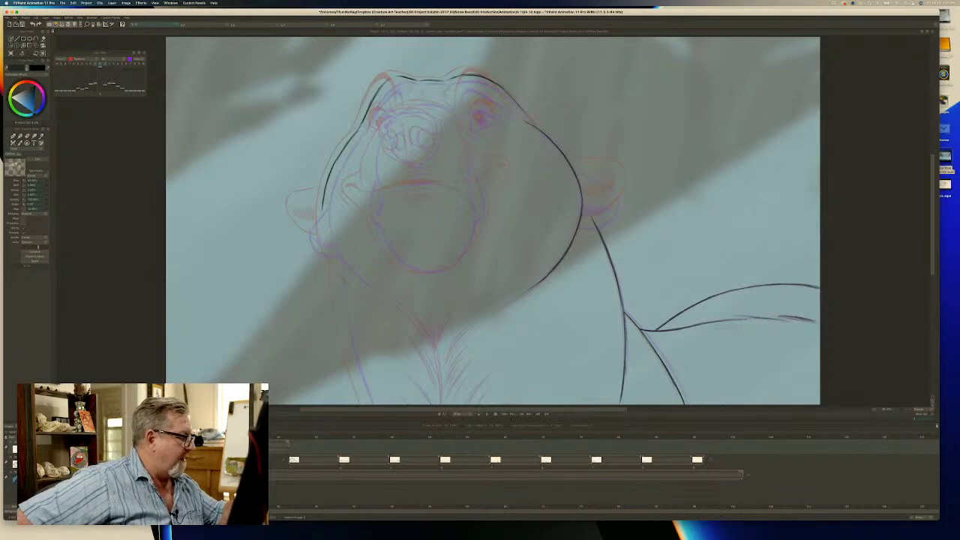
drag(322, 210, 333, 258)
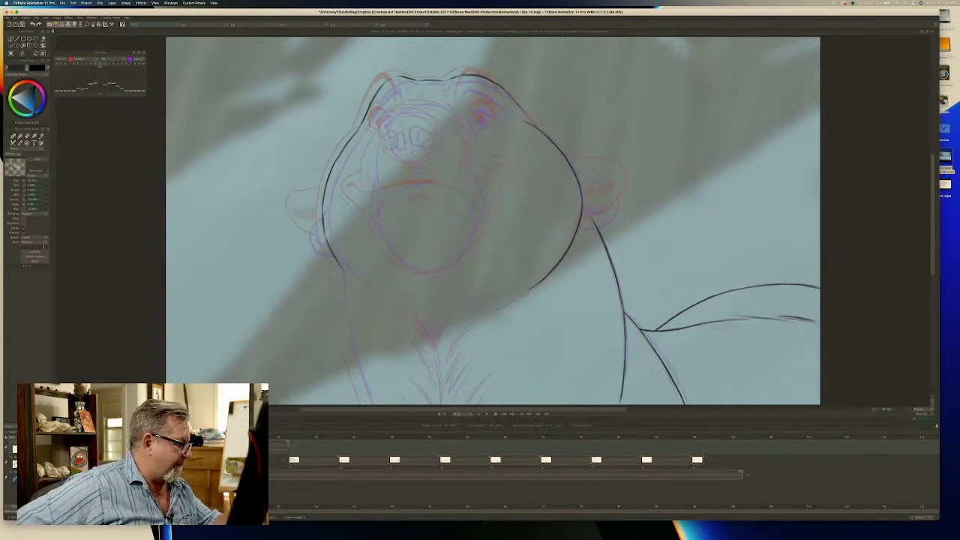
drag(342, 270, 380, 299)
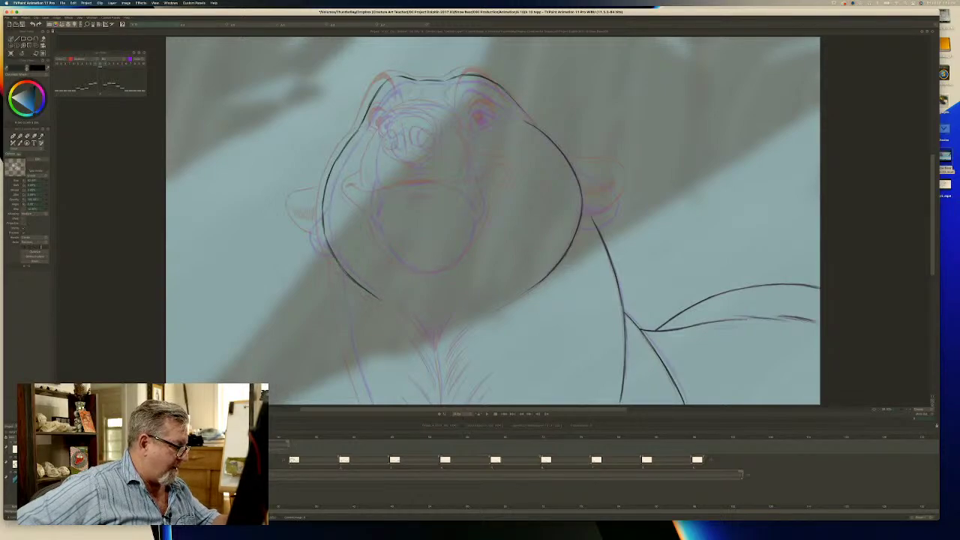
mouse_move(407, 313)
mouse_down()
mouse_move(425, 337)
mouse_move(423, 316)
mouse_move(431, 341)
mouse_move(450, 315)
mouse_move(434, 345)
mouse_up()
drag(437, 332, 435, 351)
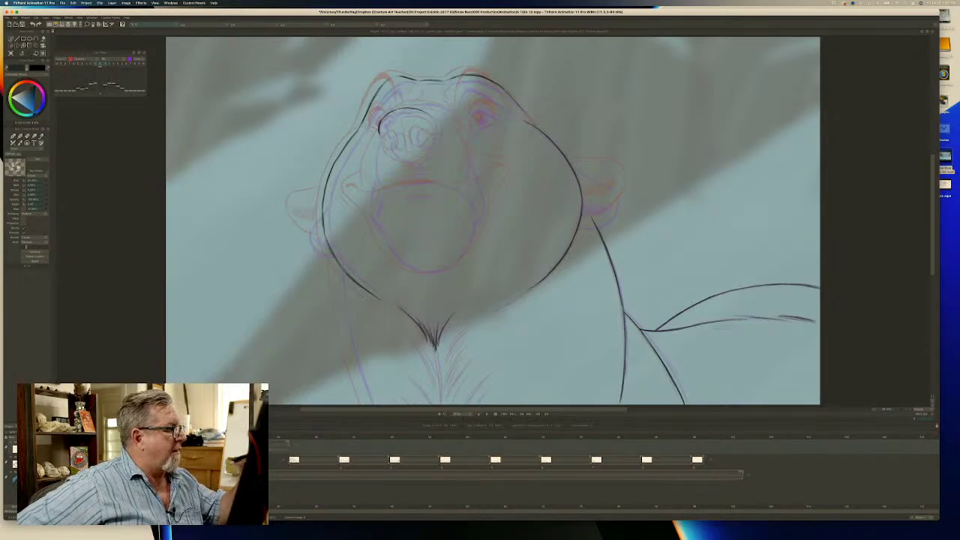
Draw the in-between's nose outline and both nostrils, erasing and redrawing the upper curve of the nose.
key(e)
drag(382, 118, 379, 133)
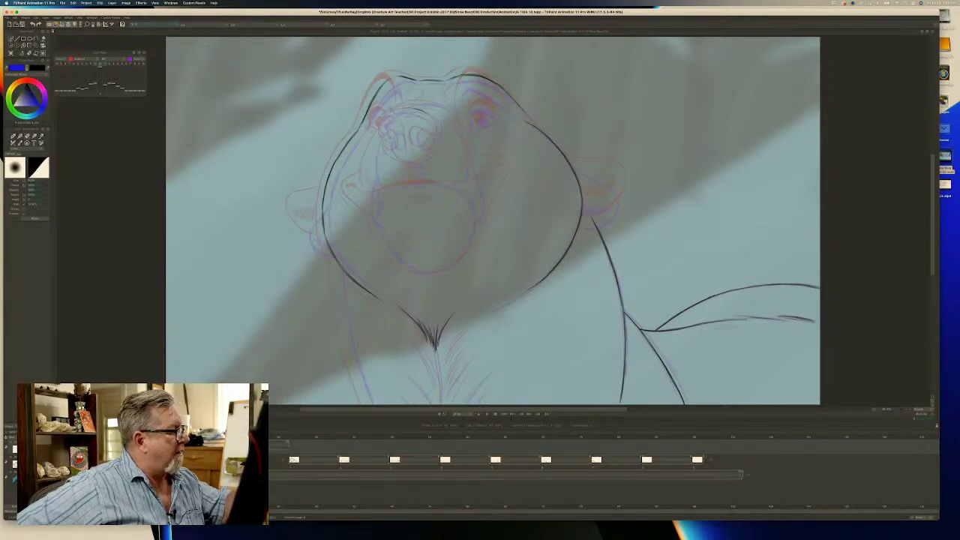
key(b)
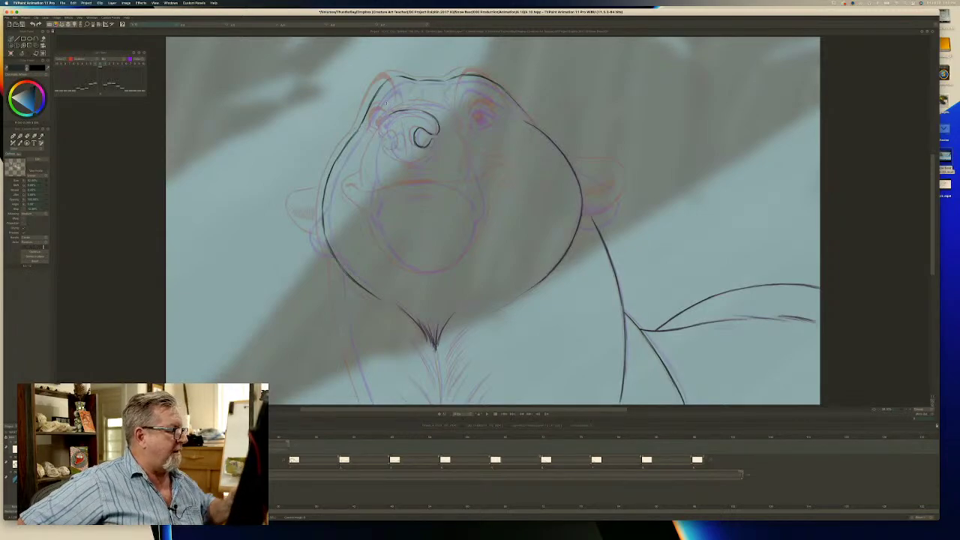
key(e)
drag(386, 116, 407, 111)
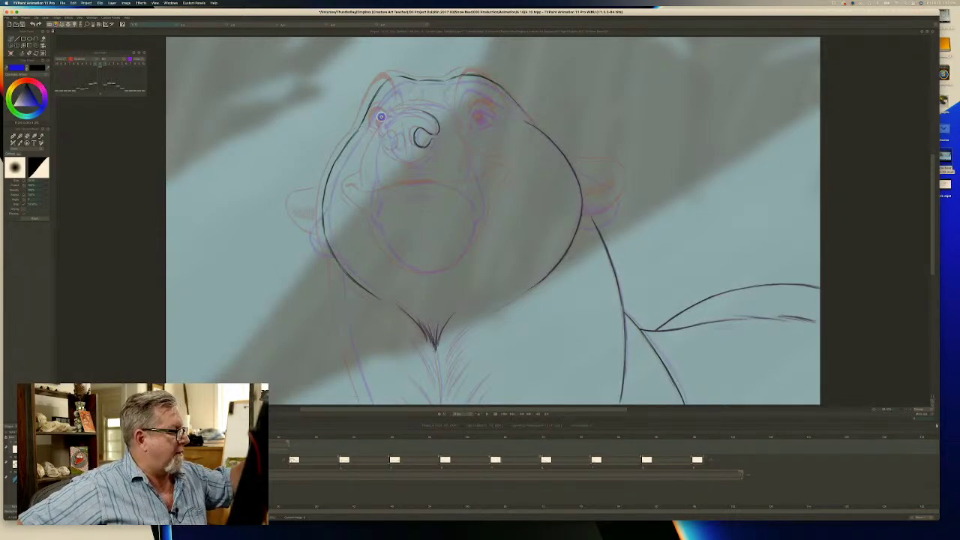
key(e)
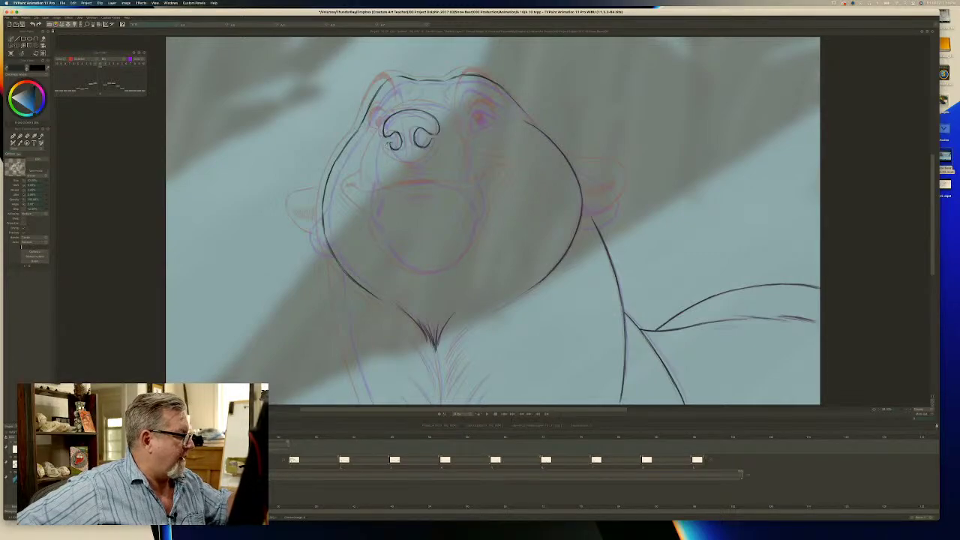
Finish the in-between's nose with its lower edge, centre line and hatching underneath, and add the curved crease above it.
drag(388, 144, 394, 157)
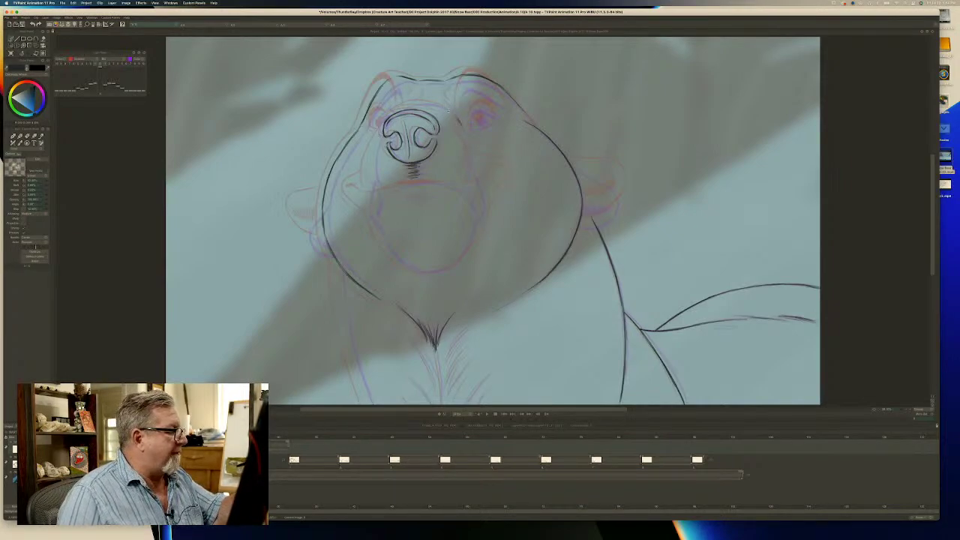
drag(418, 102, 440, 105)
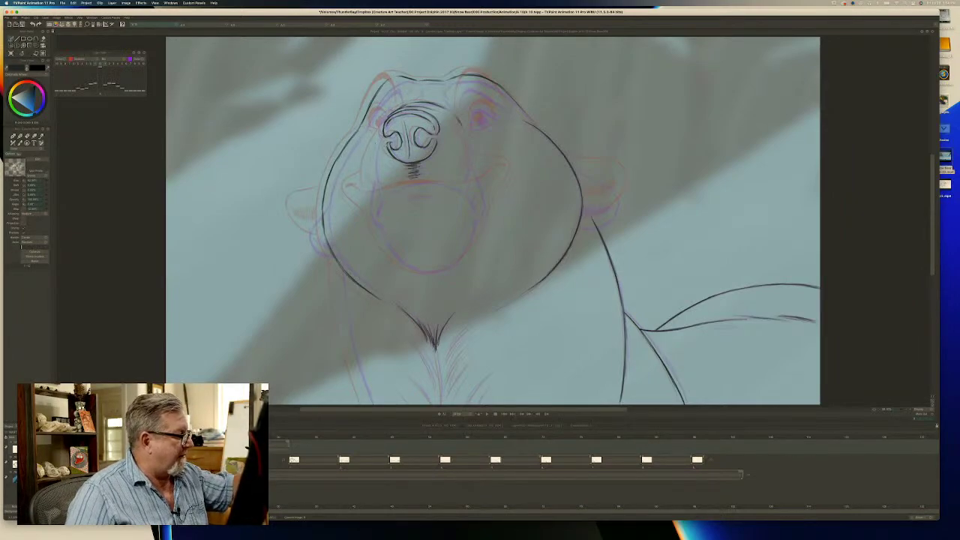
Draw the muzzle's two side lines down from the nose bridge, flipping to the smiling pose to compare them.
drag(383, 126, 368, 183)
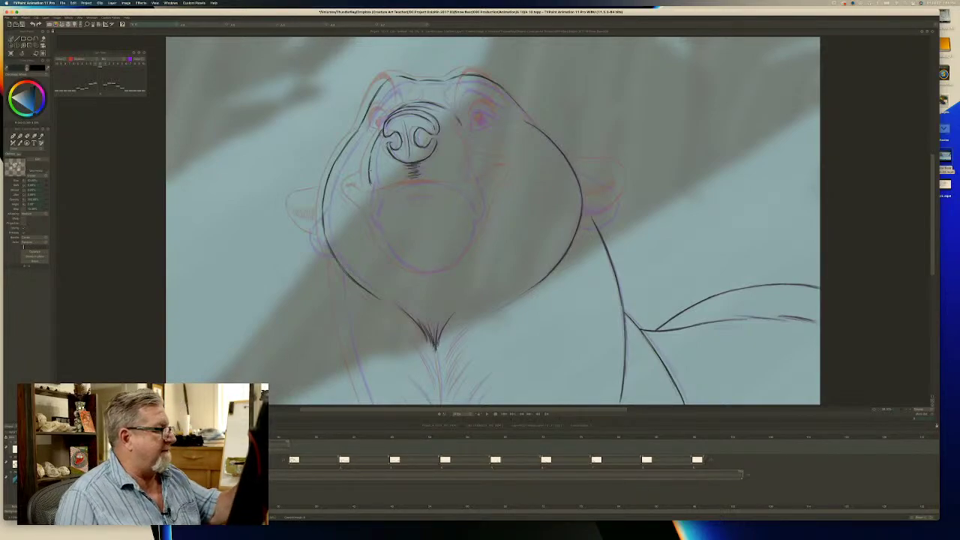
key(Left)
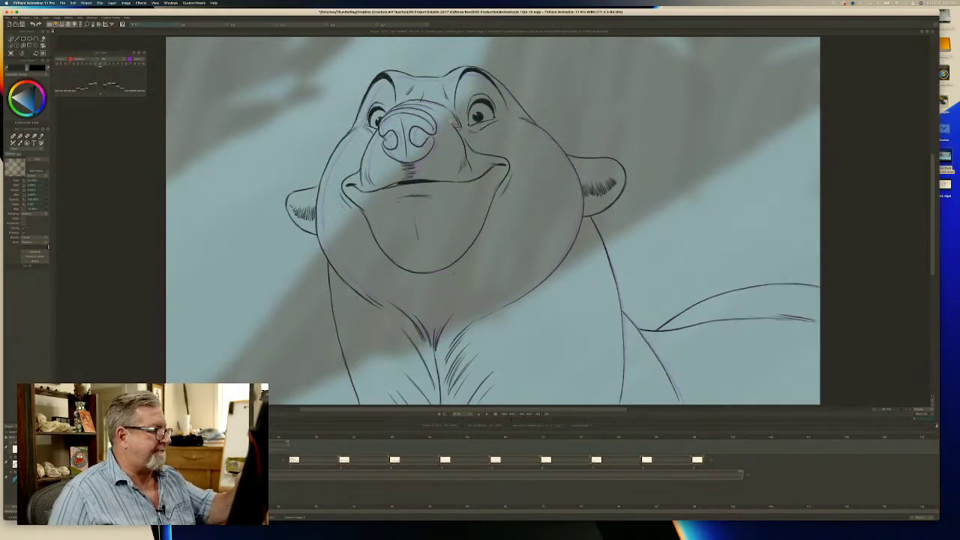
key(Right)
drag(458, 126, 467, 166)
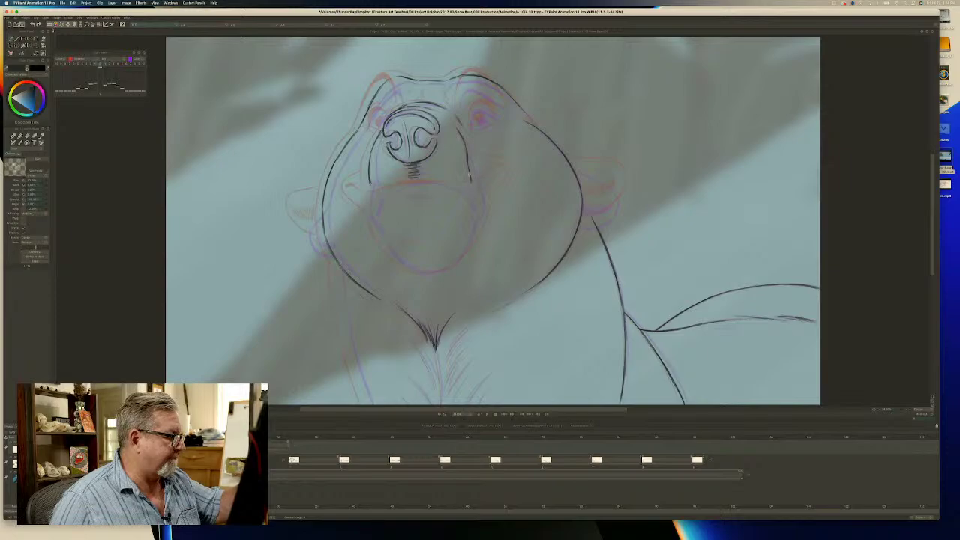
key(Left)
key(Right)
key(Left)
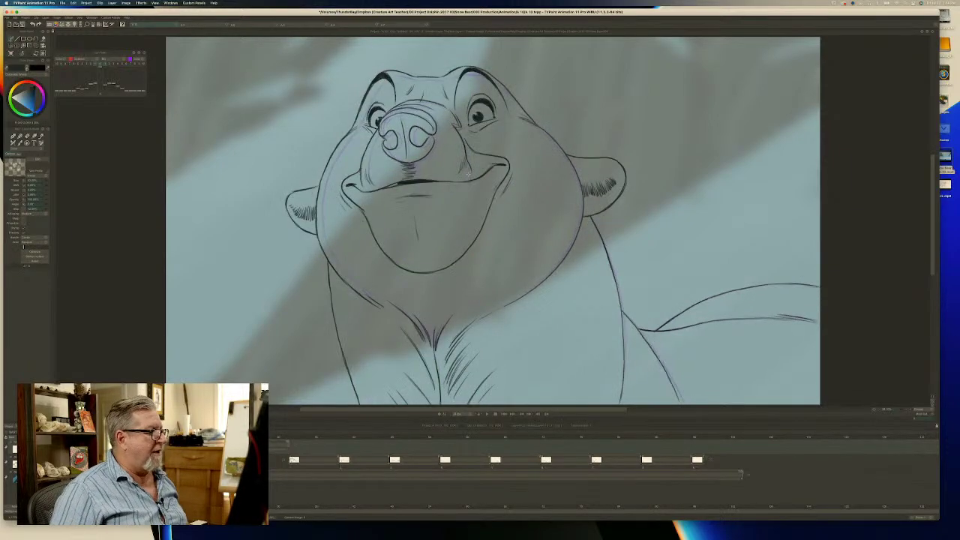
key(Right)
Extend the muzzle's narrow-side line toward the mouth and add small ticks at the opposite line's lower end, flipping to check against the smile.
drag(373, 175, 370, 189)
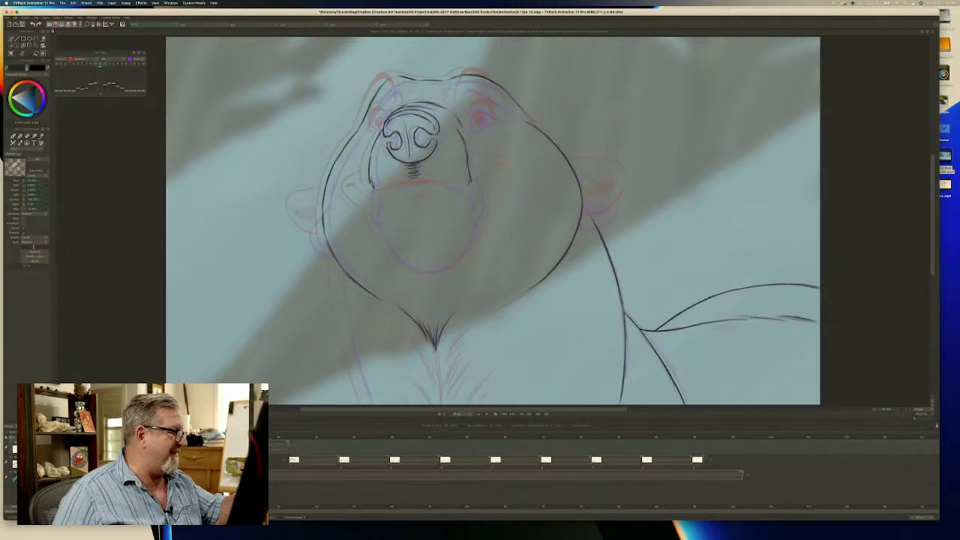
key(Left)
key(Right)
key(Left)
key(Right)
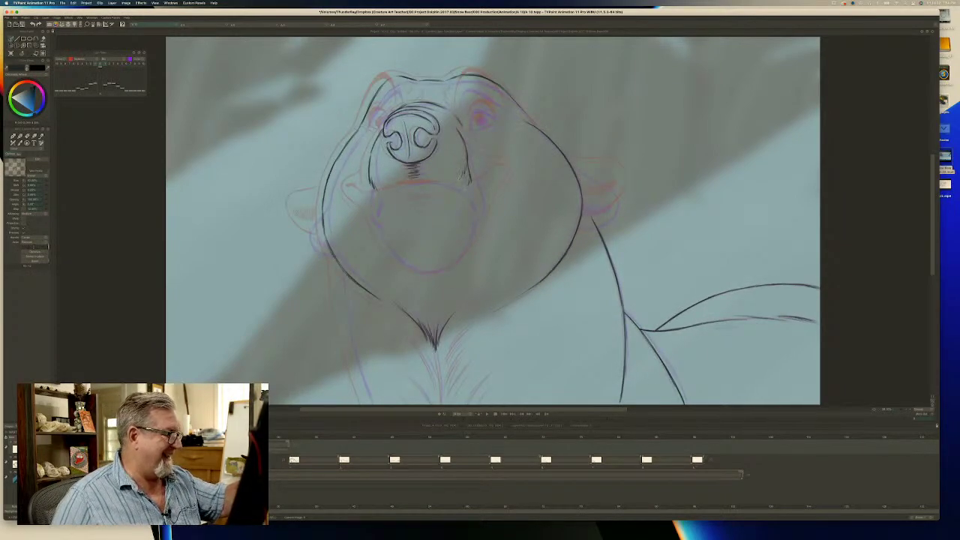
key(Left)
key(Right)
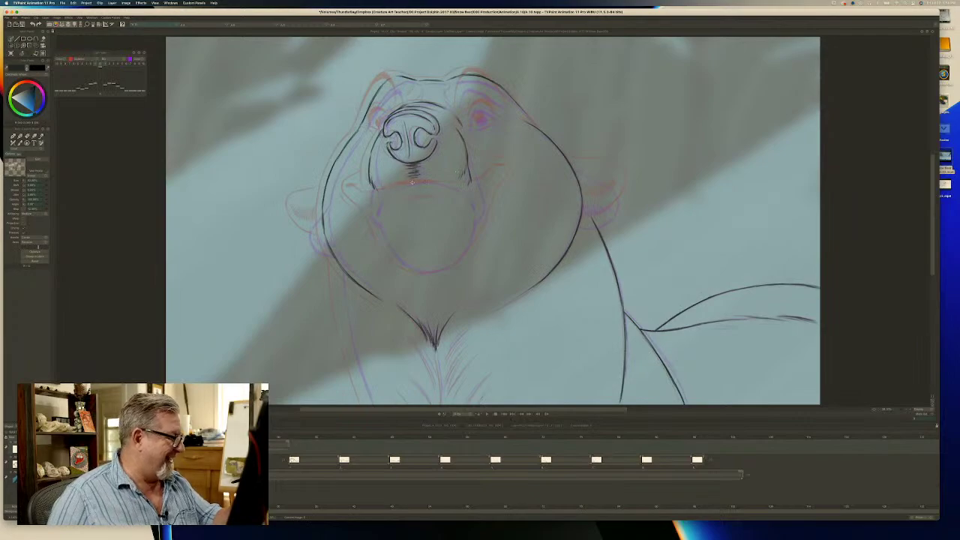
Draw the mouth line from under the nose to the large-cheek side, ending it in a thickened corner, and flip to compare.
drag(409, 182, 448, 184)
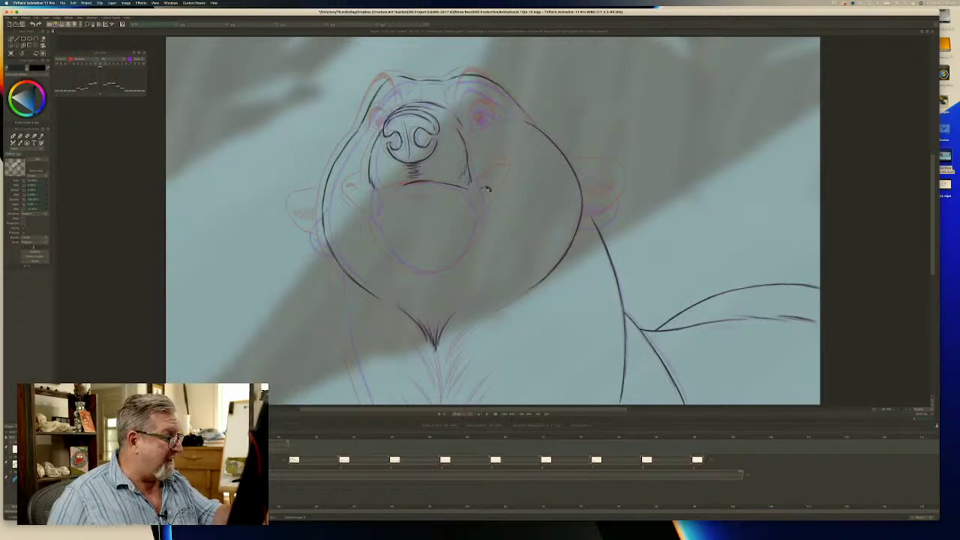
drag(489, 187, 470, 187)
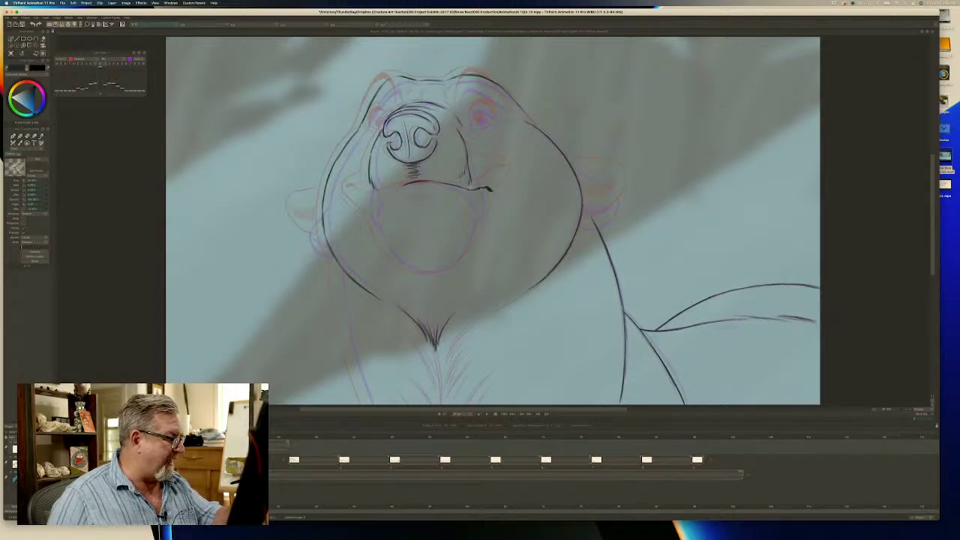
key(Left)
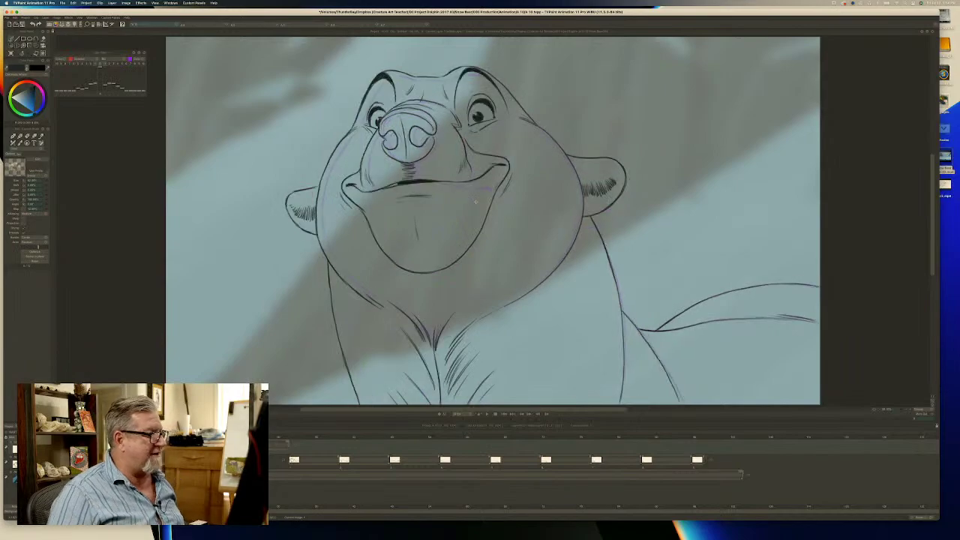
key(Right)
key(Left)
key(Right)
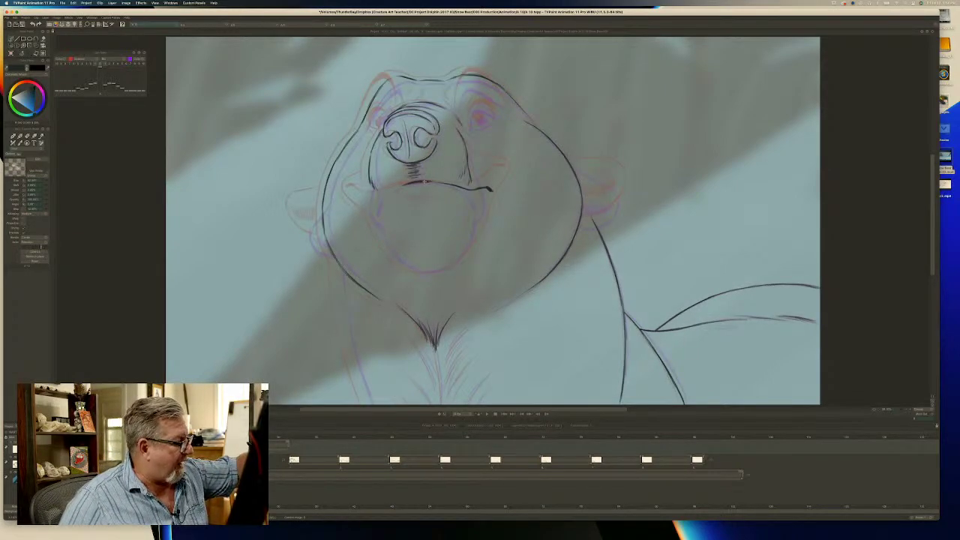
Continue the mouth line down to a thickened corner on the far side and flip repeatedly against the smiling pose.
drag(424, 182, 377, 195)
key(Left)
key(Right)
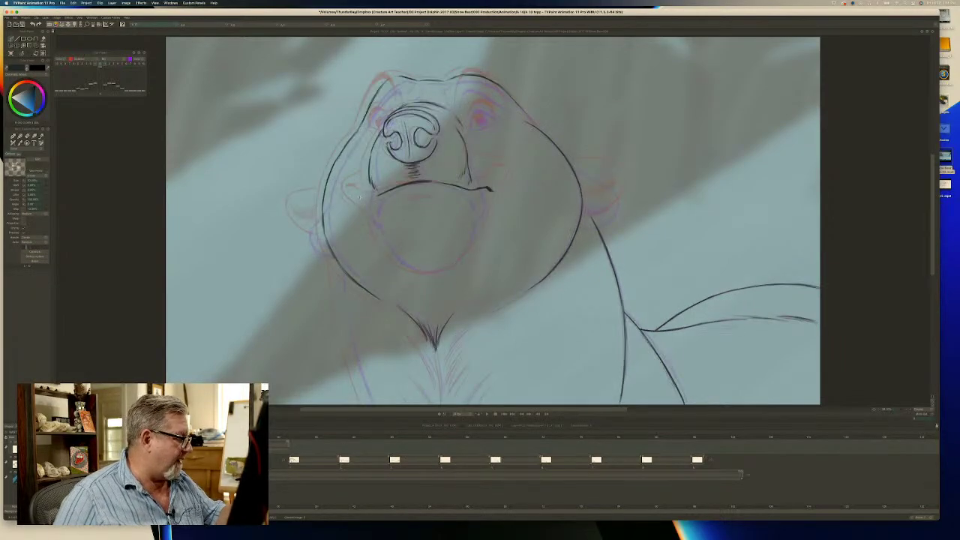
drag(363, 198, 360, 200)
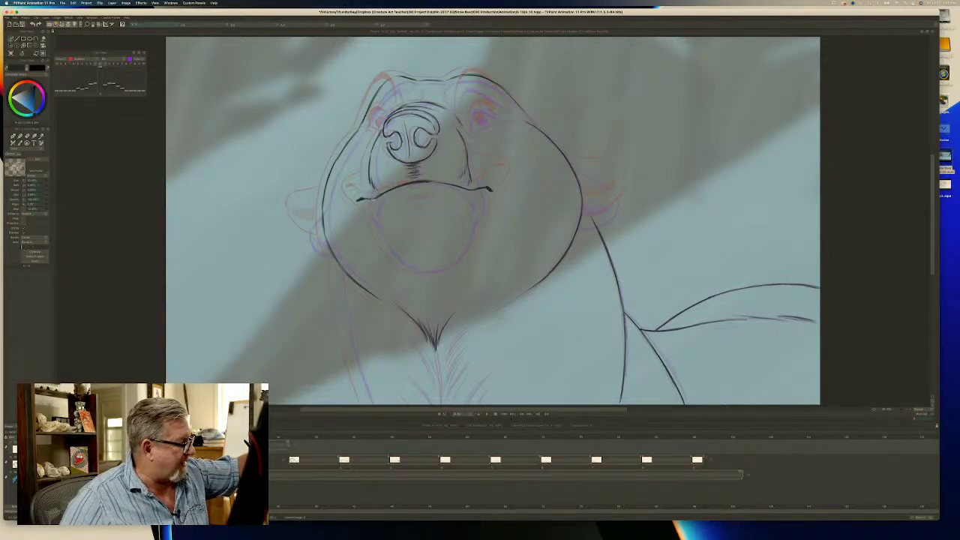
key(Left)
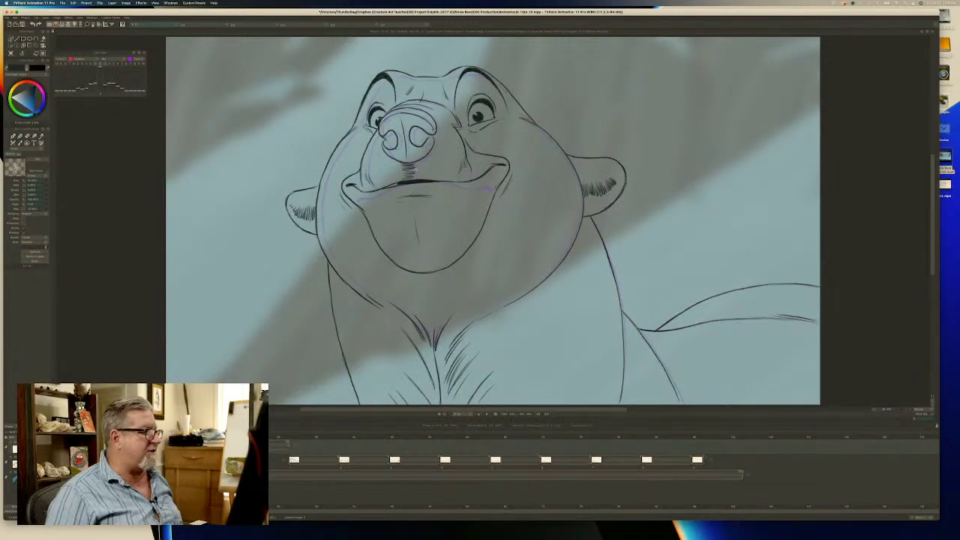
key(Right)
key(Left)
key(Right)
key(Left)
key(Right)
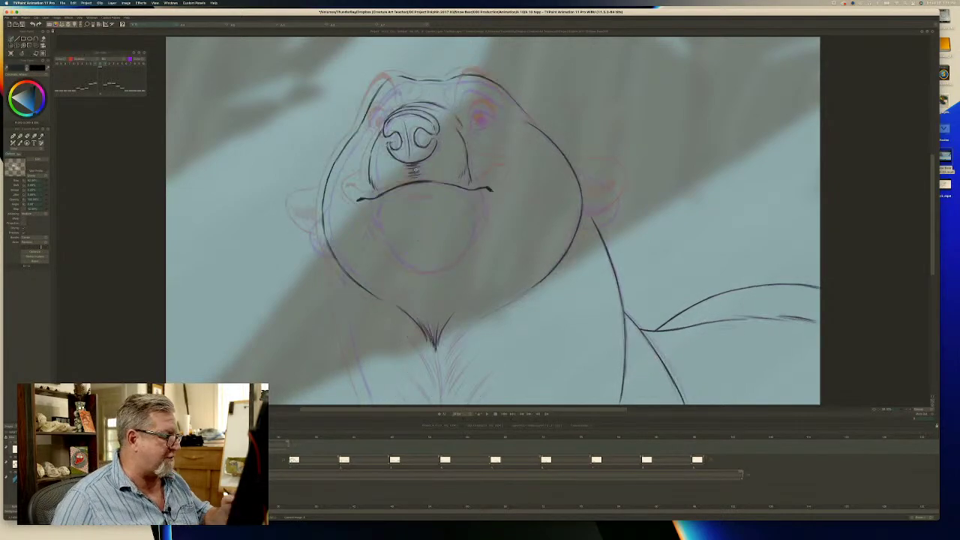
key(Left)
key(Right)
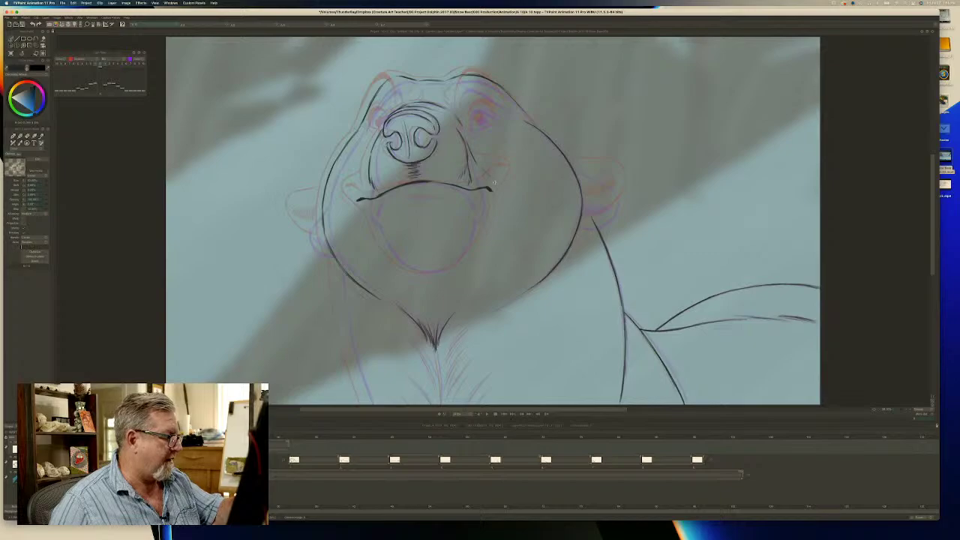
Draw the folds wrapping around both mouth corners and the far side of the lower jaw down to its lowest point.
mouse_move(476, 163)
mouse_down()
mouse_move(497, 193)
mouse_move(491, 201)
mouse_up()
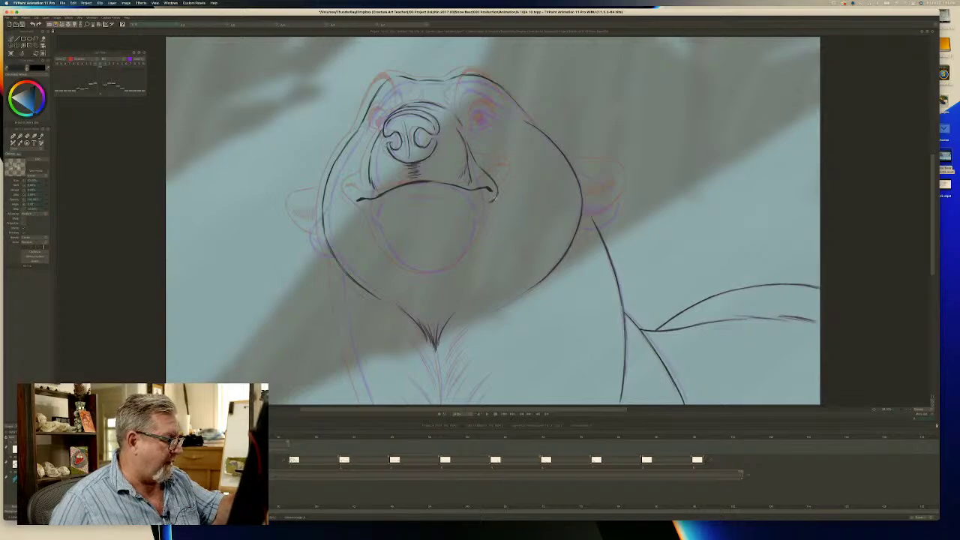
key(Left)
key(Right)
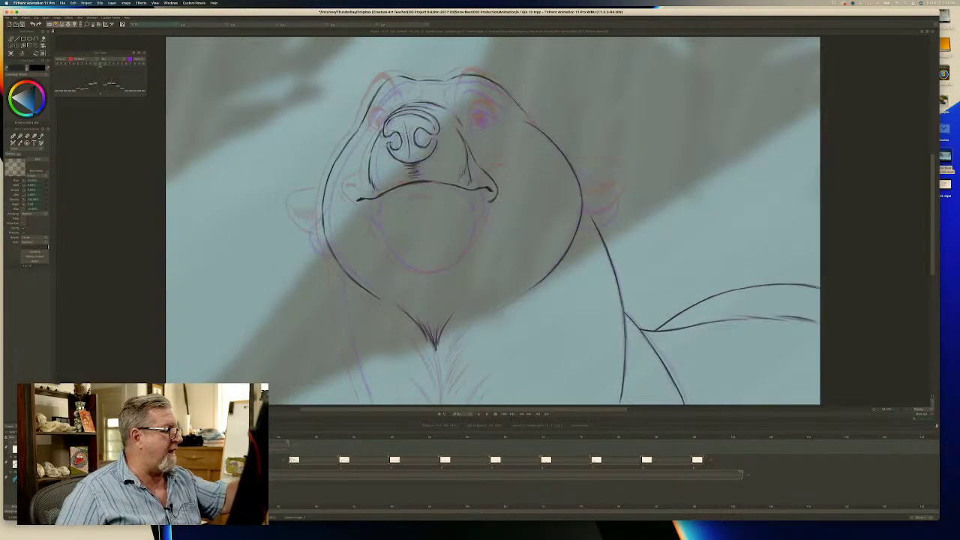
mouse_move(369, 170)
mouse_down()
mouse_move(357, 211)
mouse_move(396, 259)
mouse_move(425, 273)
mouse_up()
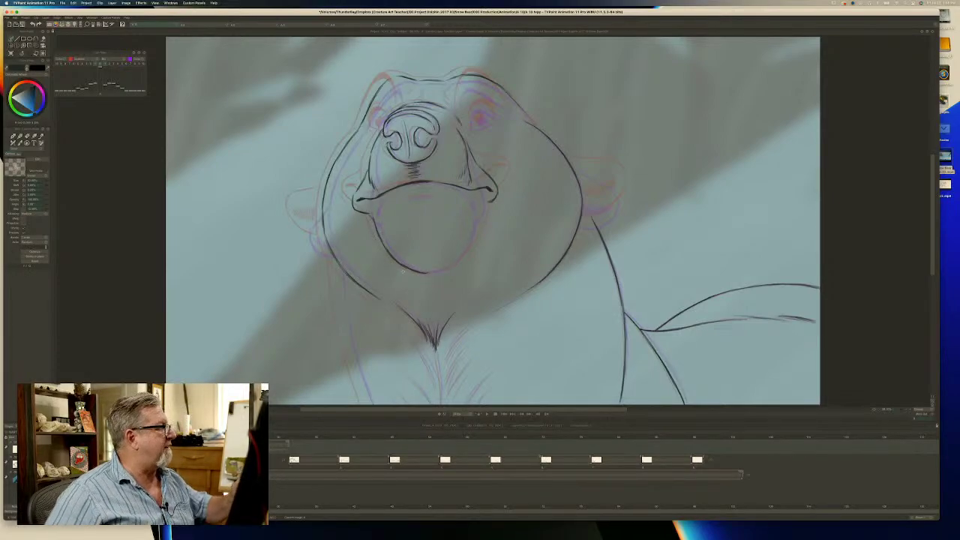
Switch to the other open project showing the full-body bear and play back its animation.
click(237, 26)
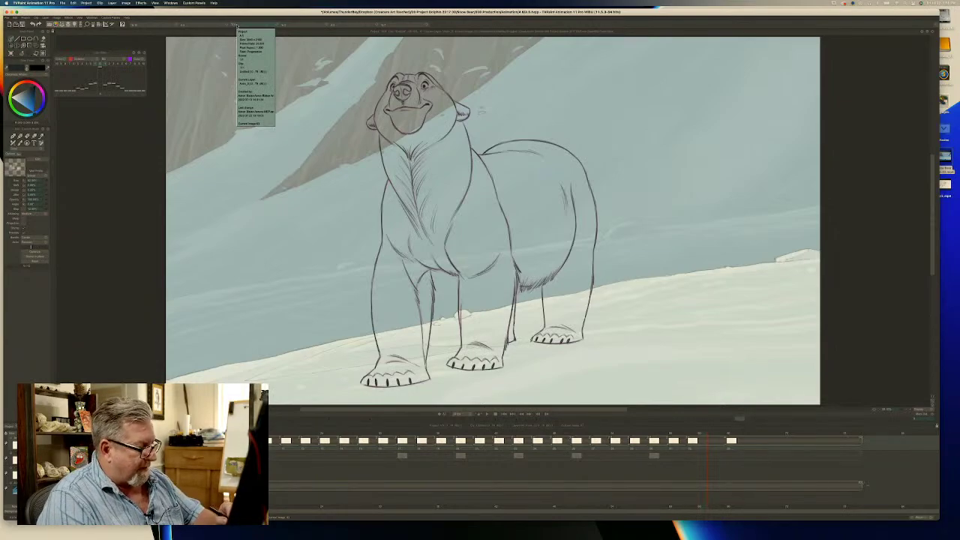
click(486, 414)
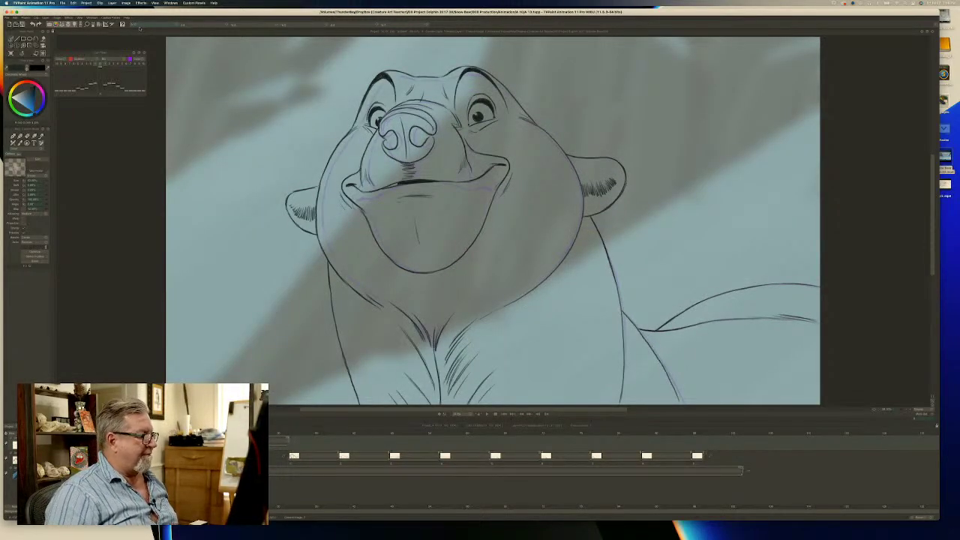
Draw the heavy brow arc over the eye on the large-cheek side of the in-between, flipping to the smiling pose for reference.
key(Left)
key(Right)
key(Left)
key(Right)
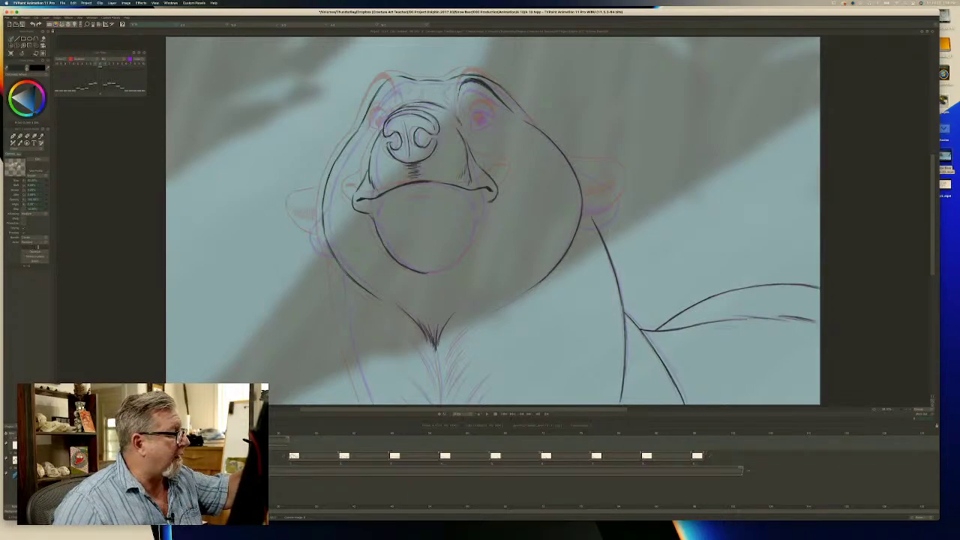
key(Left)
key(Right)
key(Left)
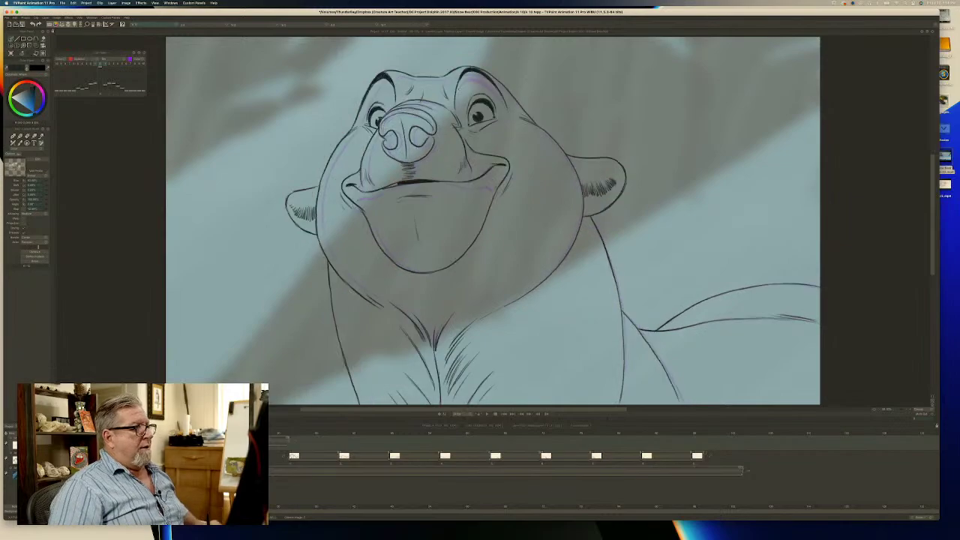
Draw the eye beneath that brow with its lids, iris, dark pupil and surrounding creases, and flip to check it.
key(Right)
key(Left)
key(Right)
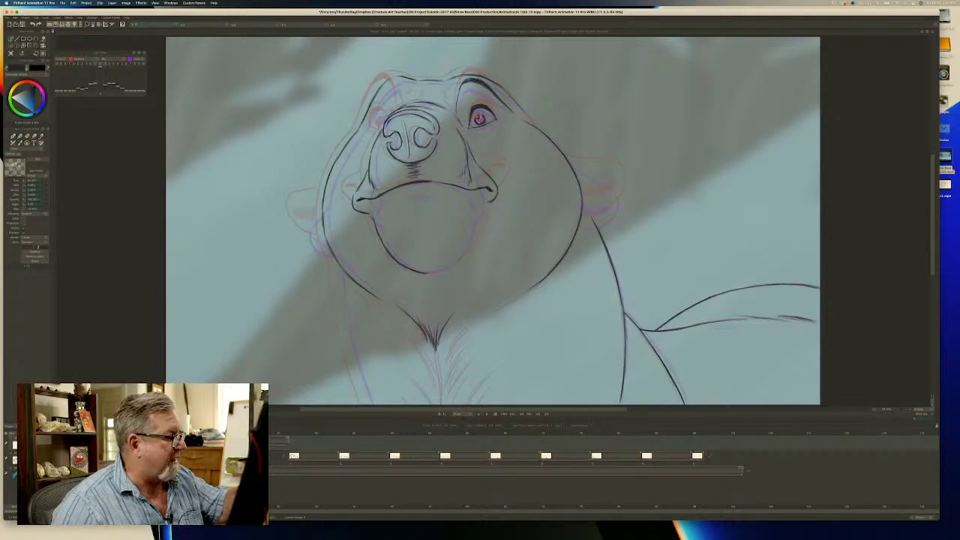
drag(483, 115, 482, 122)
key(Left)
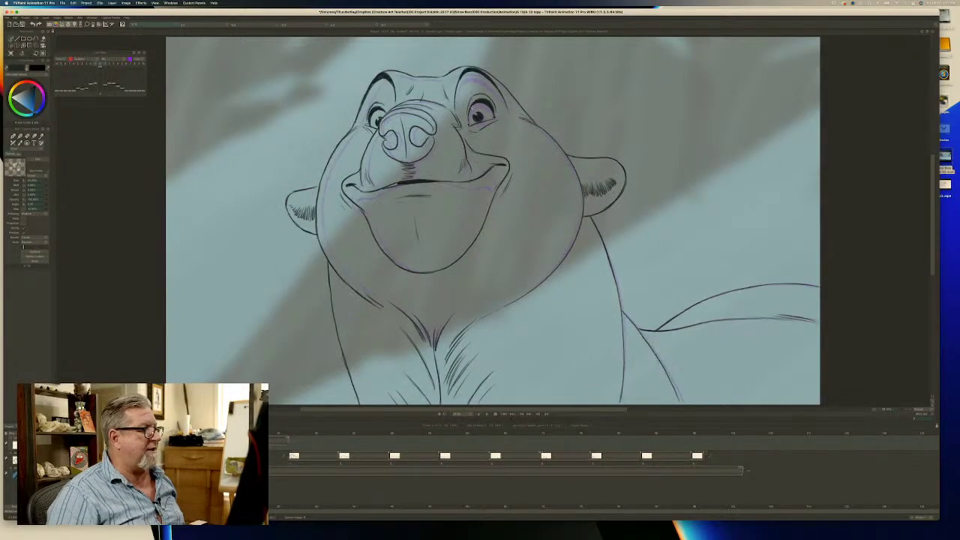
key(Right)
key(Left)
key(Right)
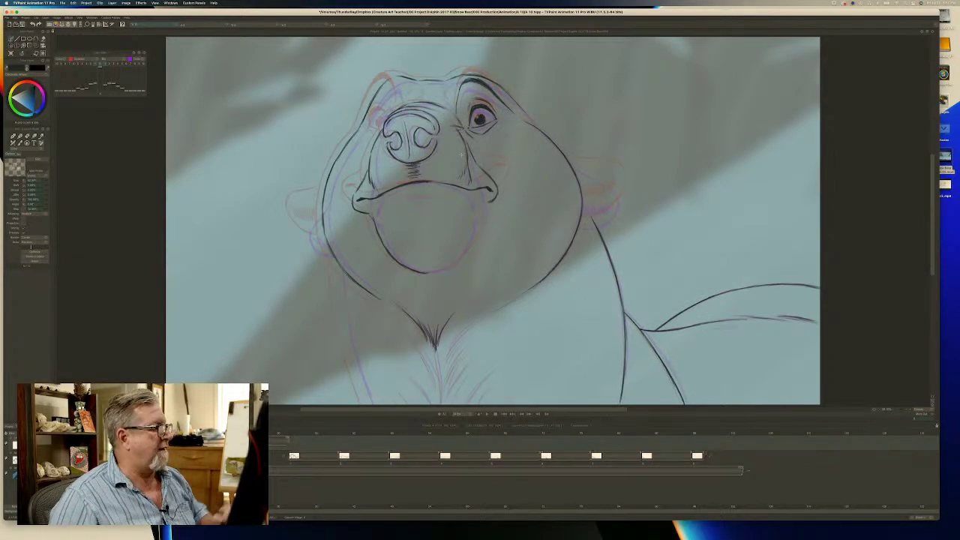
Complete the lower jaw curve from the large-cheek mouth corner to the chin and add a short arc below the mouth line.
key(Left)
key(Right)
key(Left)
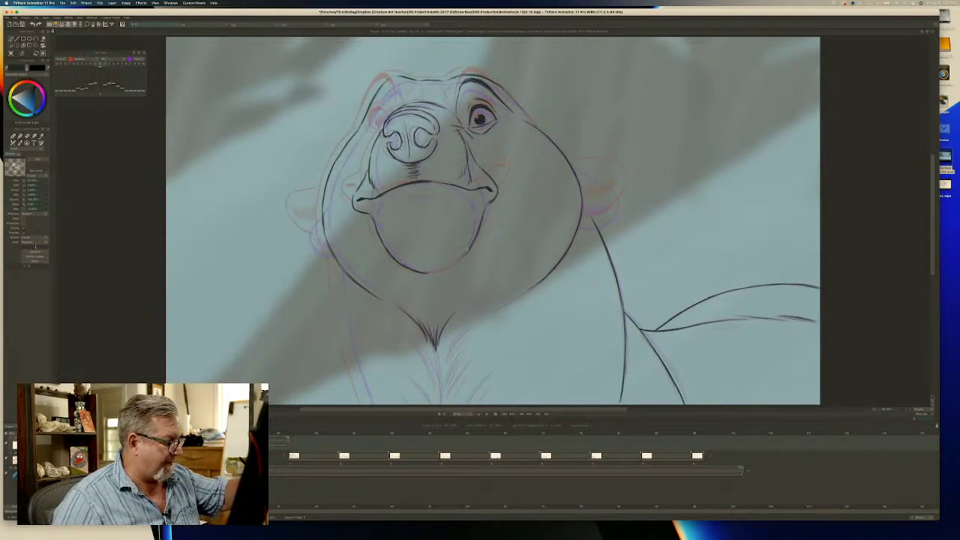
drag(468, 251, 423, 272)
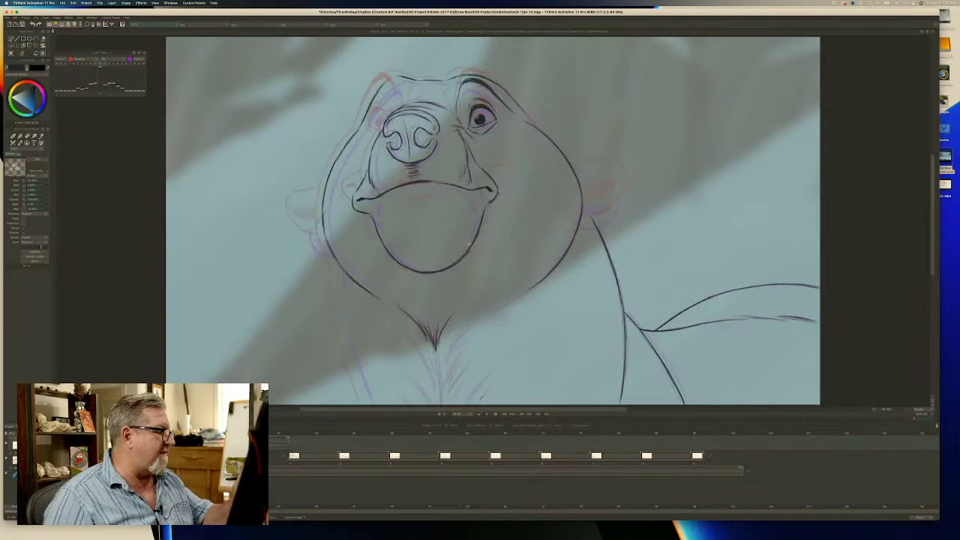
mouse_move(413, 195)
mouse_down()
mouse_move(426, 196)
mouse_move(403, 198)
mouse_move(448, 199)
mouse_up()
key(Left)
key(Right)
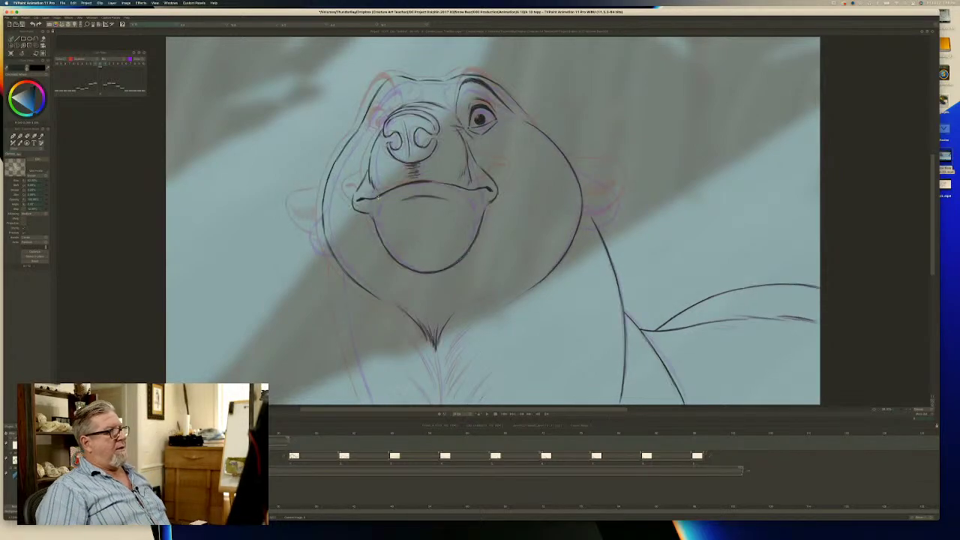
Add the short forehead creases above the nose and draw the outline of the ear on the large-cheek side.
key(Left)
key(Right)
key(Left)
key(Right)
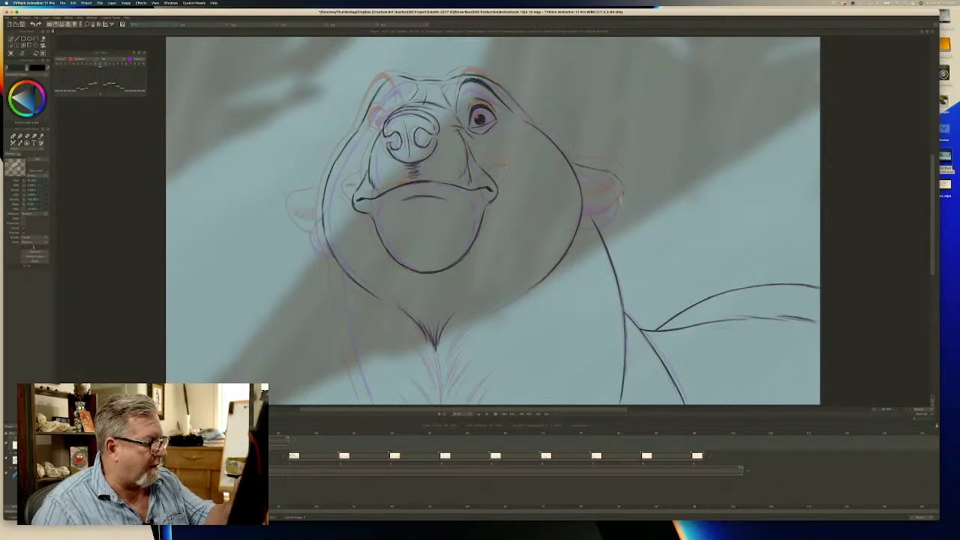
mouse_move(623, 204)
mouse_down()
mouse_move(621, 182)
mouse_move(594, 168)
mouse_up()
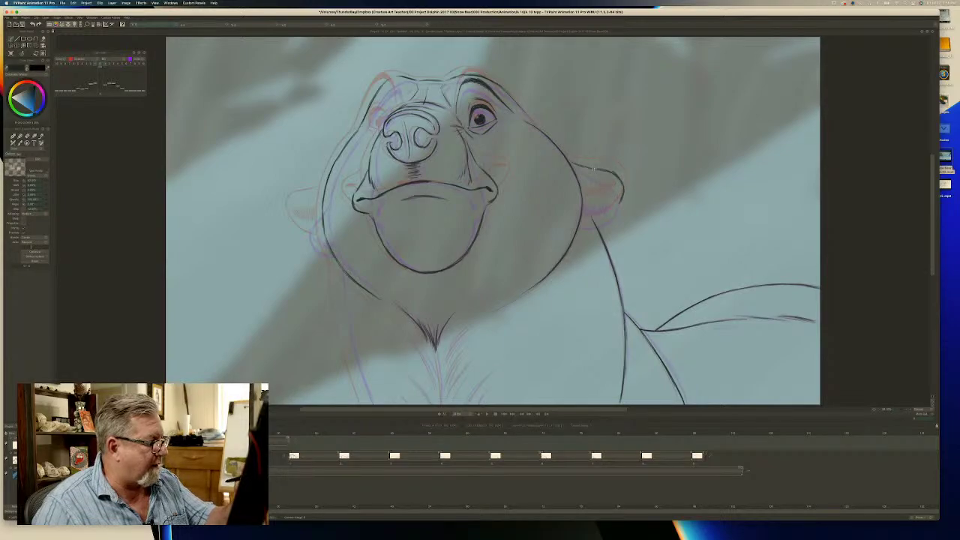
mouse_move(623, 197)
mouse_down()
mouse_move(585, 225)
mouse_move(620, 200)
mouse_move(605, 218)
mouse_move(578, 225)
mouse_up()
key(e)
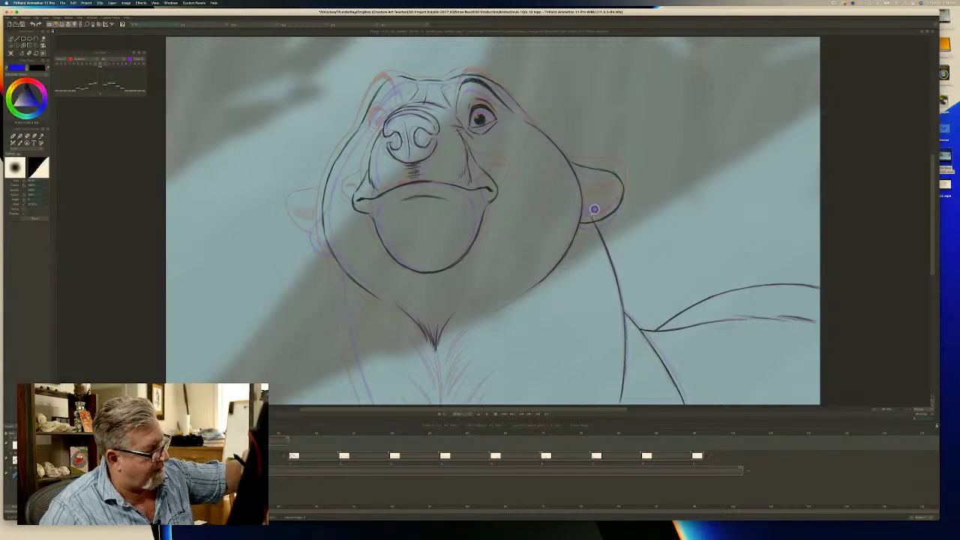
key(Left)
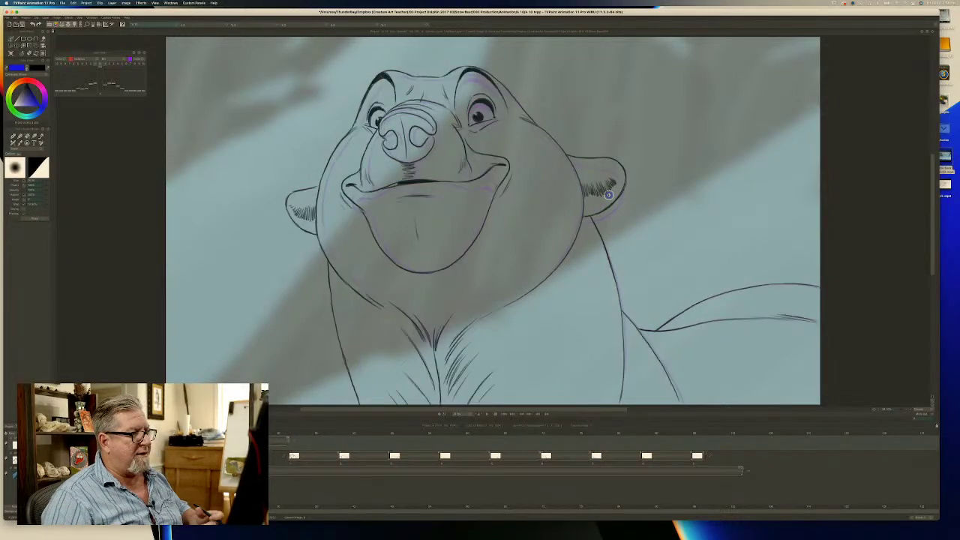
Hatch the fur inside the ear on the large-cheek side and flip against the smiling pose to check it.
key(Right)
key(b)
mouse_move(583, 195)
mouse_down()
mouse_move(589, 207)
mouse_move(609, 204)
mouse_up()
drag(609, 193, 614, 201)
key(Right)
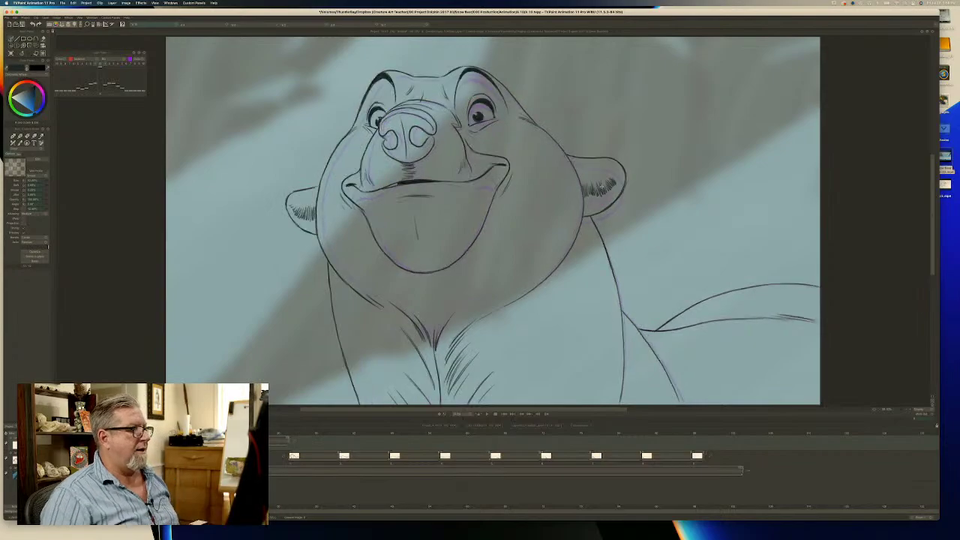
key(Left)
key(Right)
key(Left)
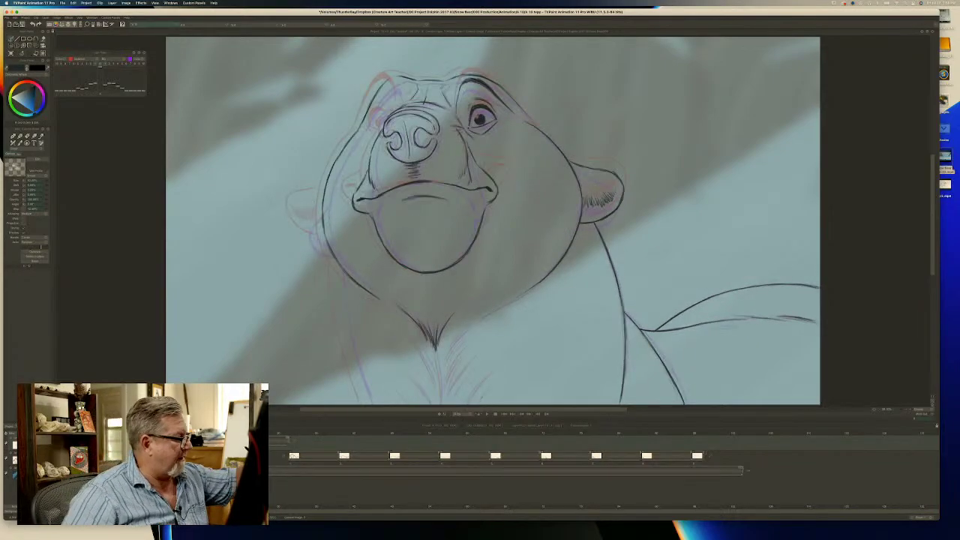
Draw the outline of the ear on the small-cheek side, hatch its inner fur, and flip to compare it with the smiling pose.
drag(318, 199, 294, 229)
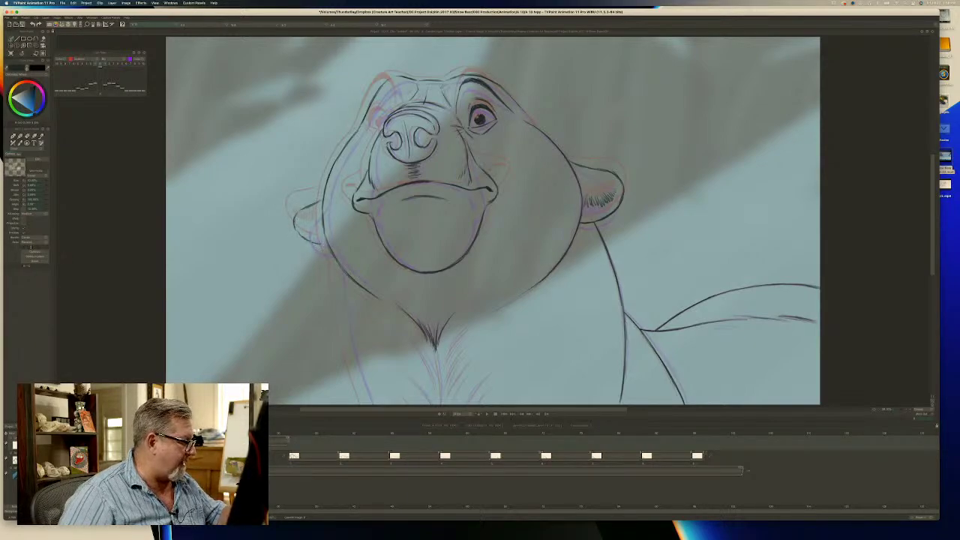
drag(313, 242, 324, 245)
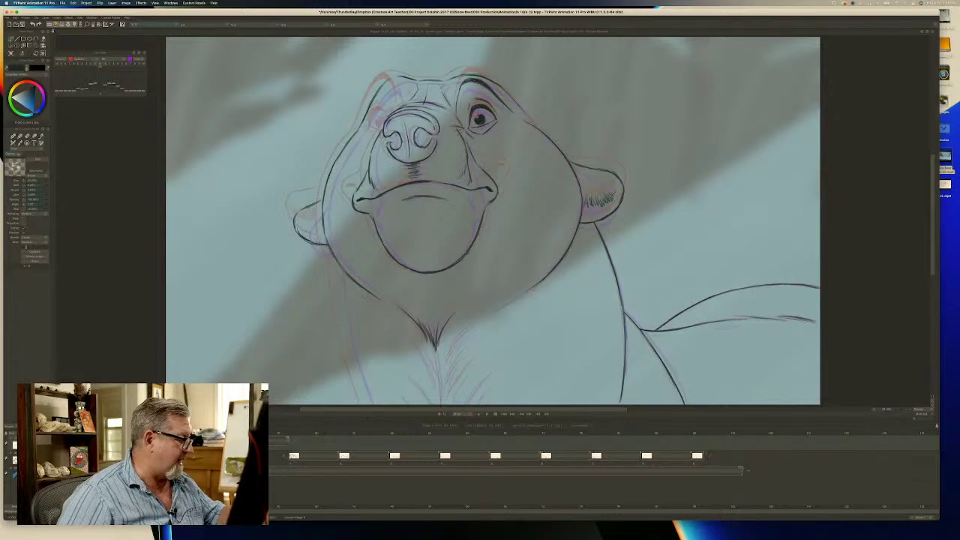
mouse_move(319, 223)
mouse_down()
mouse_move(323, 234)
mouse_move(305, 231)
mouse_up()
drag(308, 223, 301, 232)
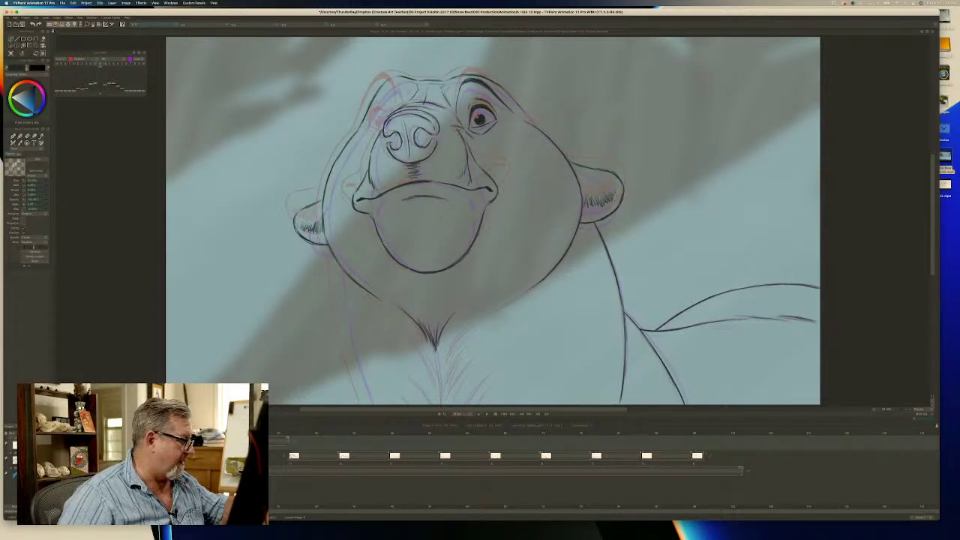
key(Left)
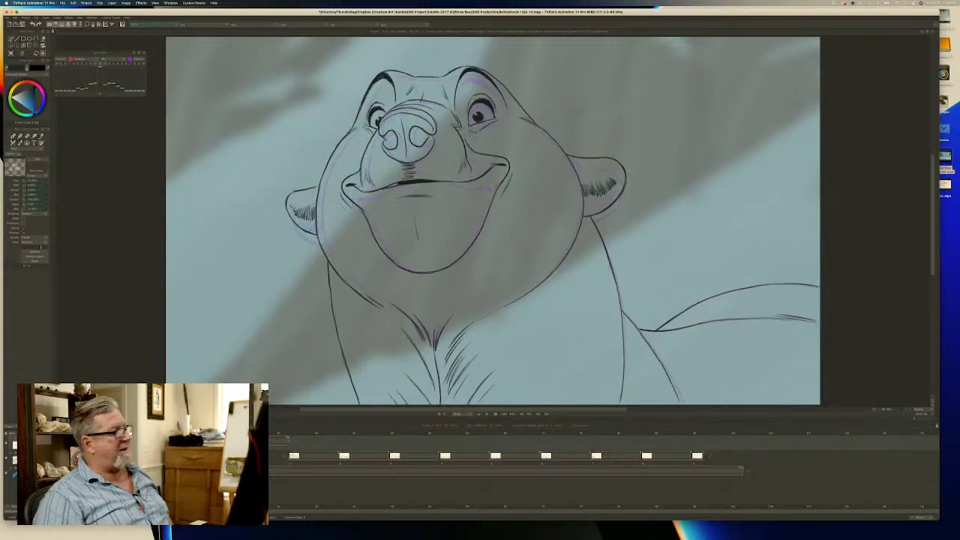
key(Right)
key(Left)
key(Right)
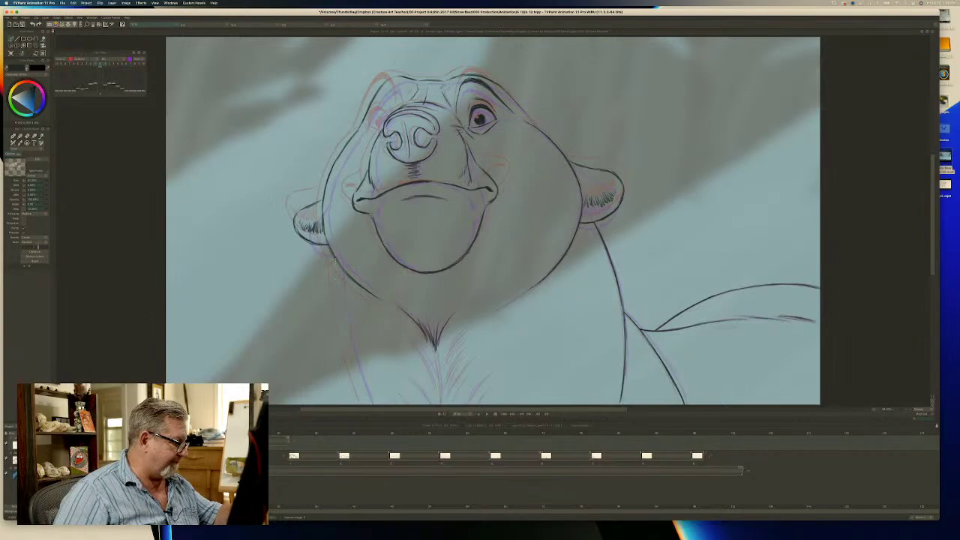
Draw the long neck line running down from the small-cheek jaw and flip to check its placement.
mouse_move(336, 279)
mouse_down()
mouse_move(352, 390)
mouse_move(368, 409)
mouse_up()
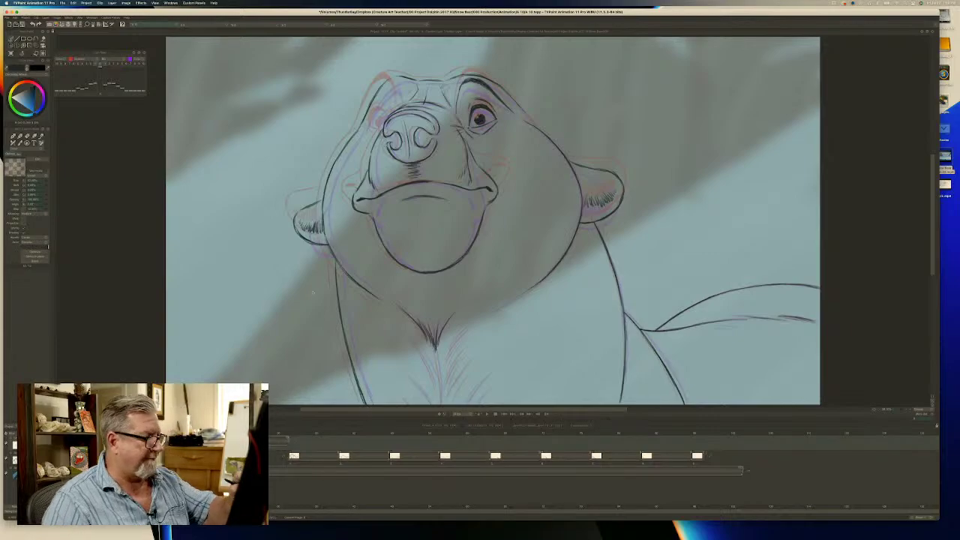
key(Left)
key(Right)
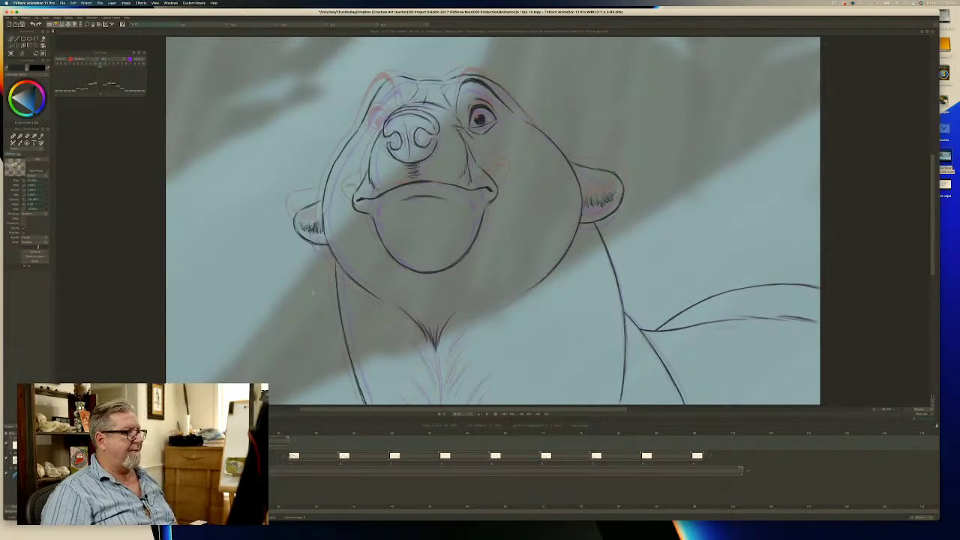
key(Right)
key(Left)
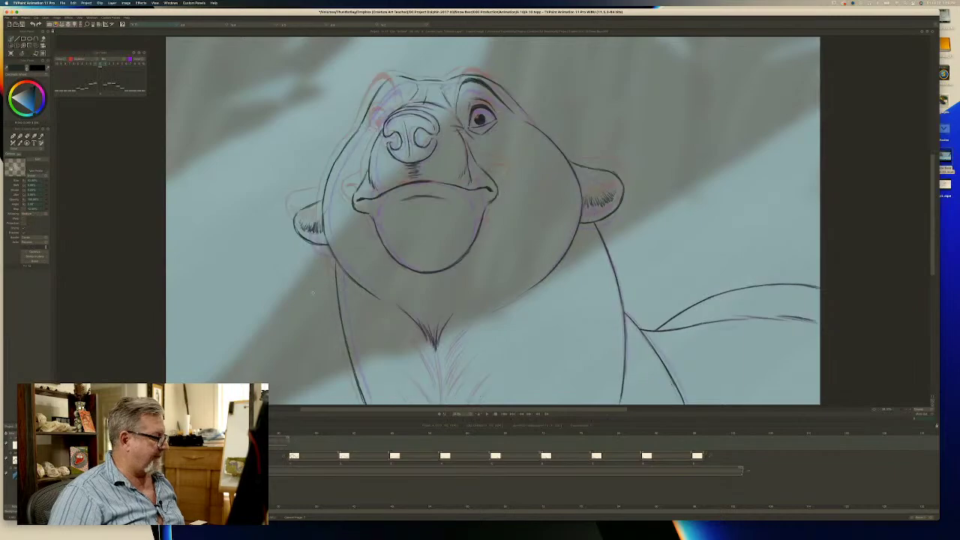
key(Right)
key(Left)
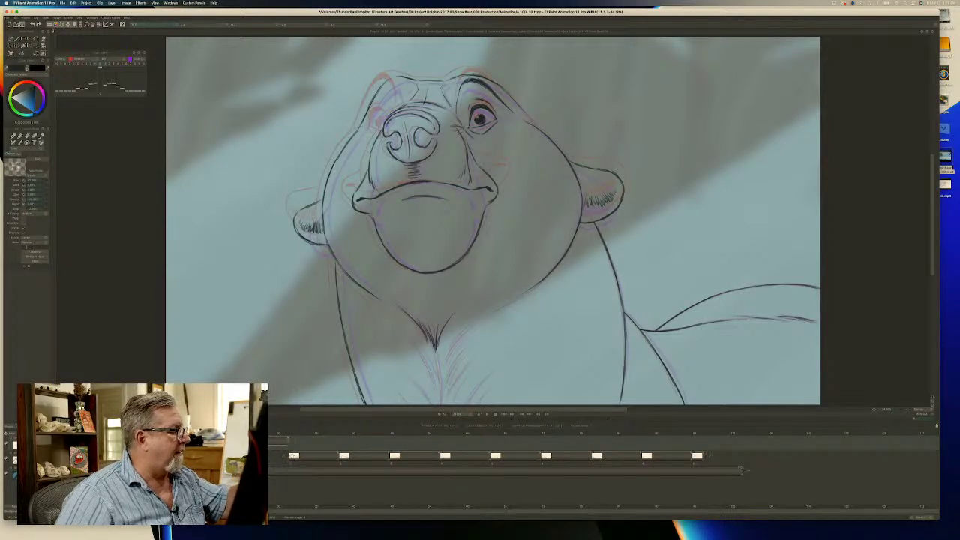
Flip between the in-between and the smiling pose to examine the partly hidden eye beside the nose.
key(Right)
key(Left)
key(Right)
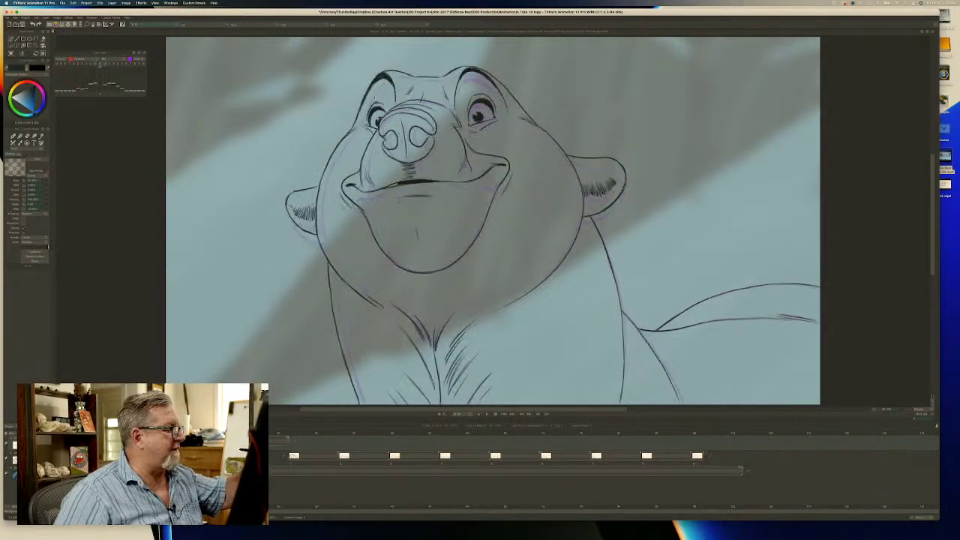
key(Left)
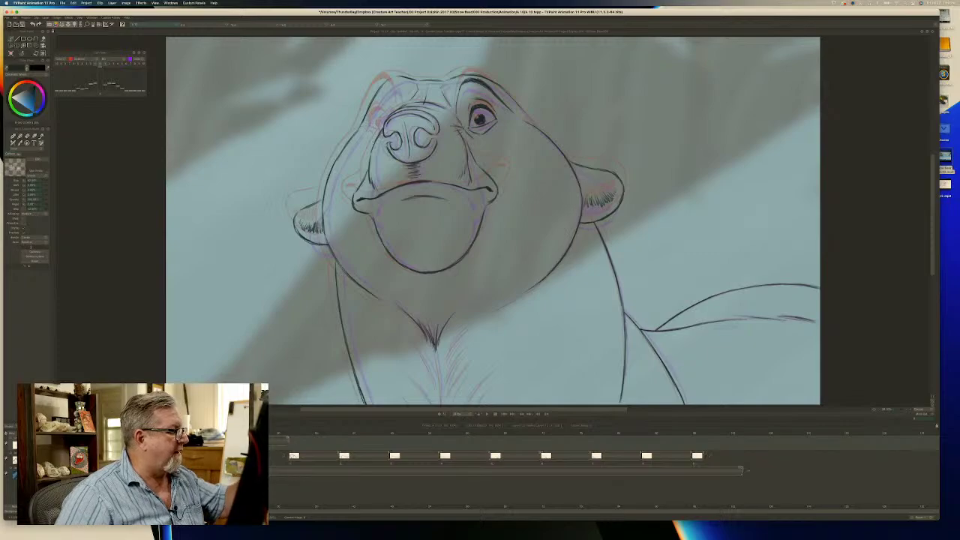
key(Right)
key(Left)
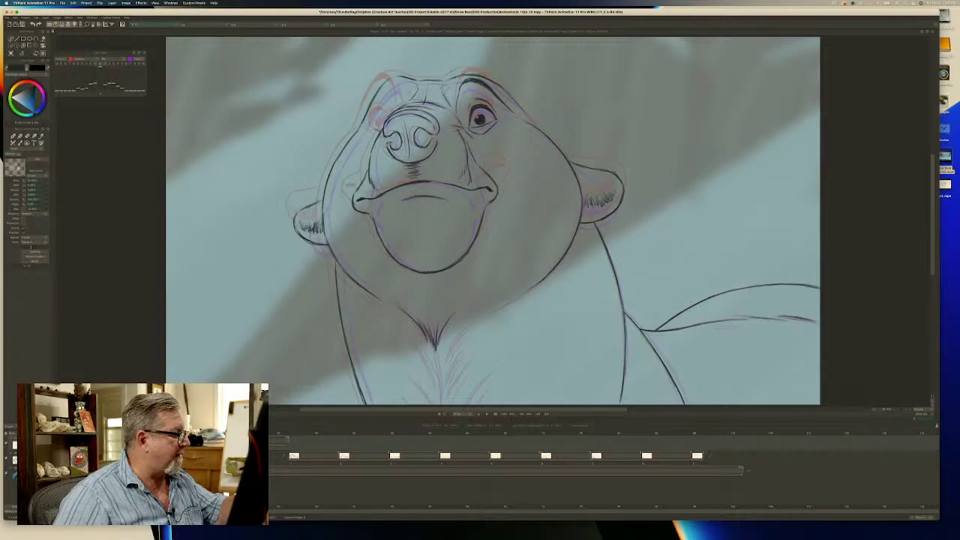
key(Right)
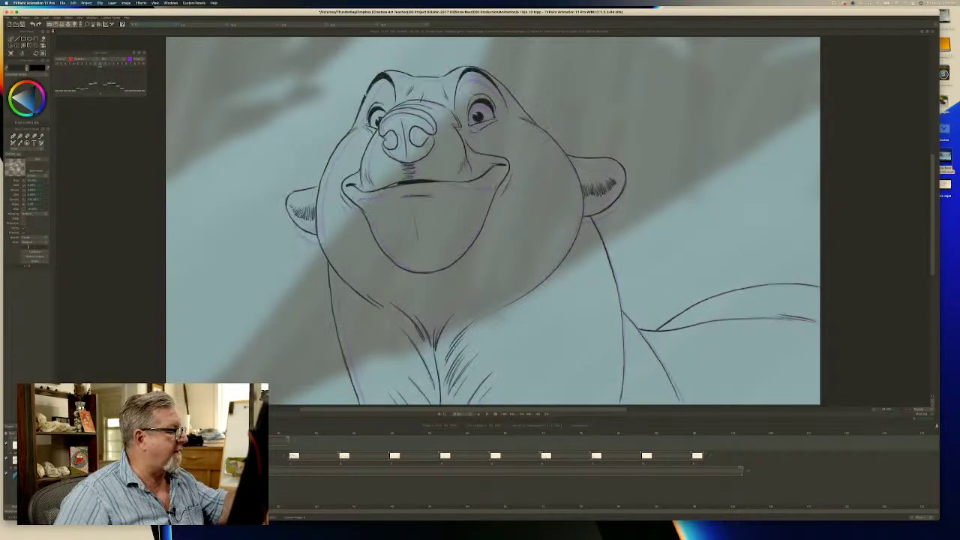
key(Left)
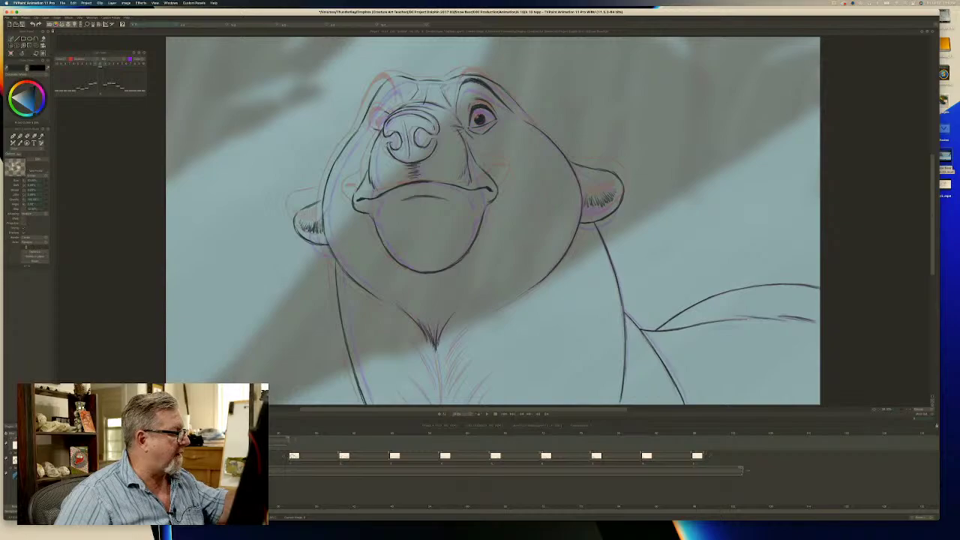
Draw the partly hidden eye beside the nose with its lid, iris and dark pupil, flipping to the smiling pose for reference.
key(Right)
key(Left)
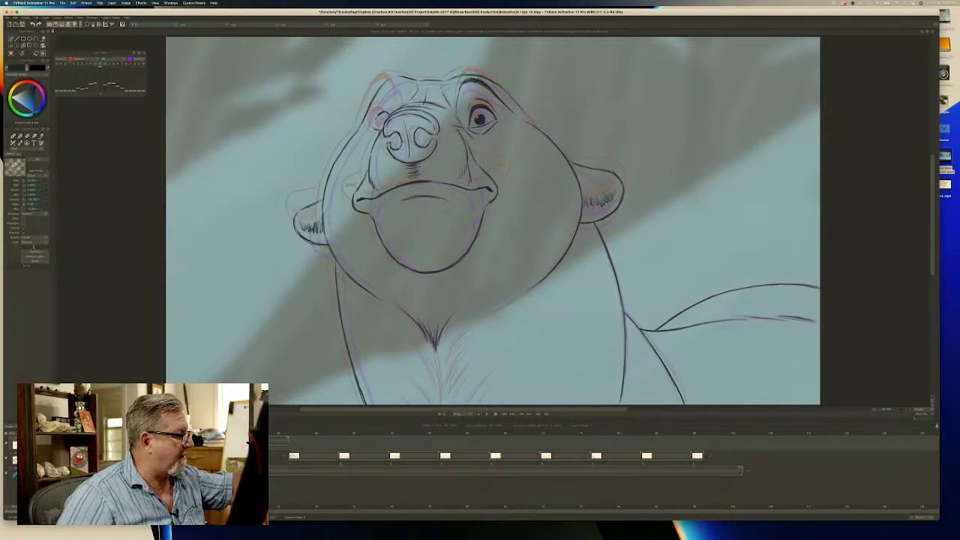
key(Right)
key(Left)
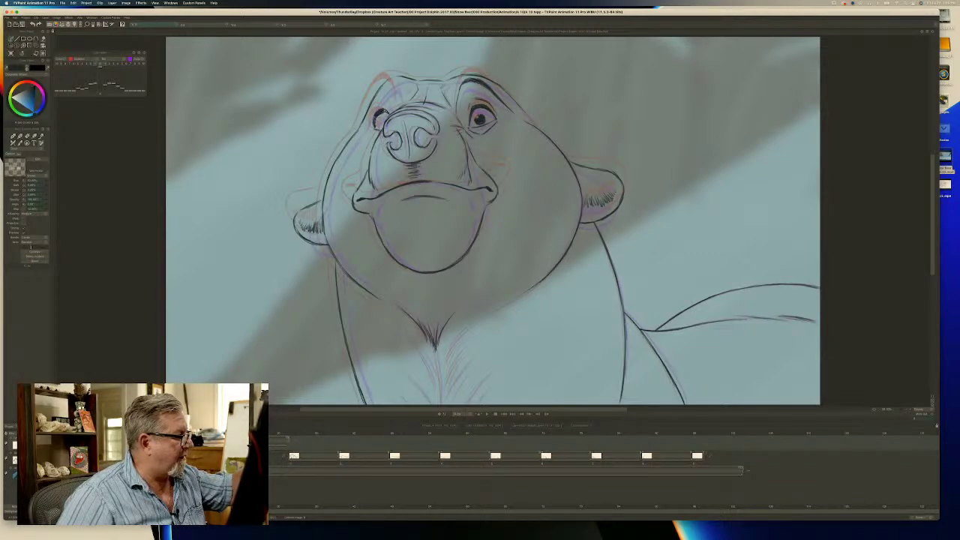
key(Left)
key(Right)
key(Left)
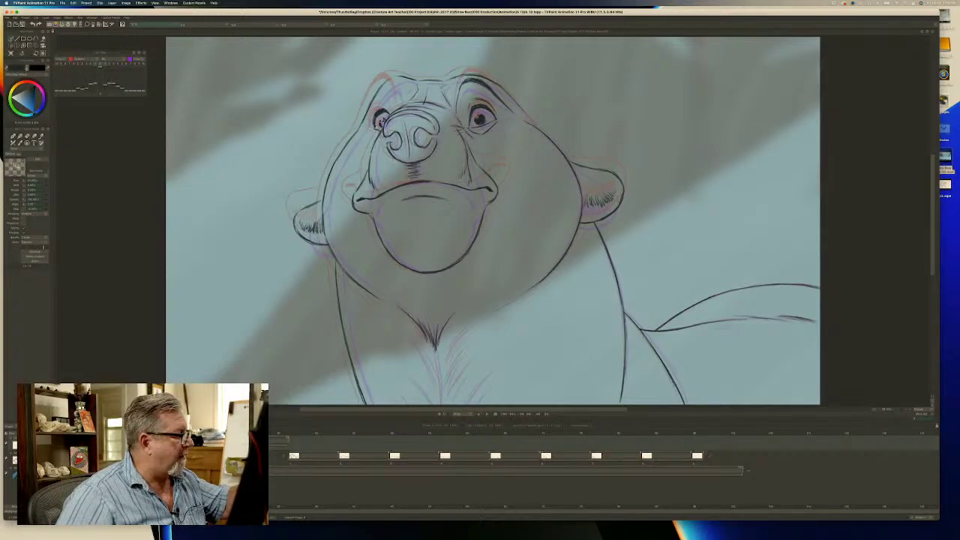
key(Left)
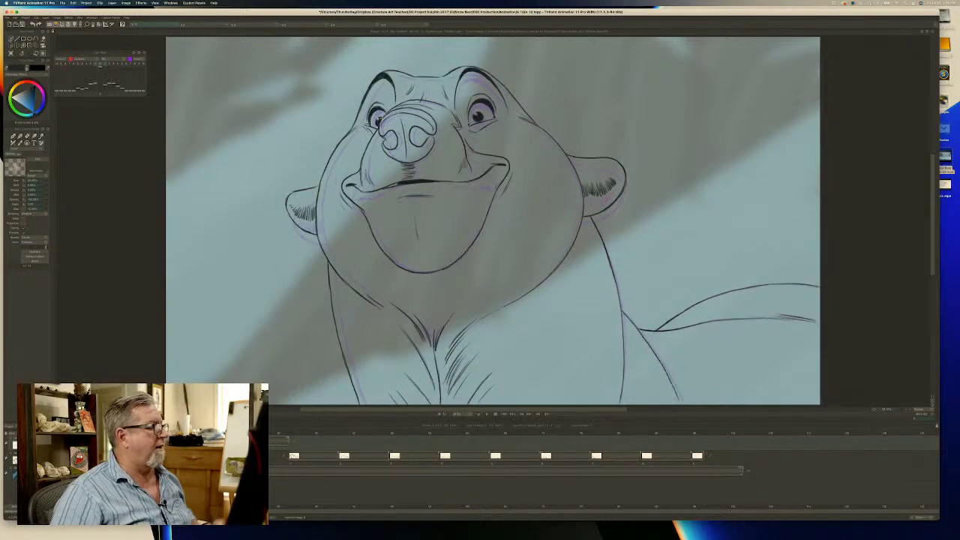
key(Right)
key(Left)
key(Right)
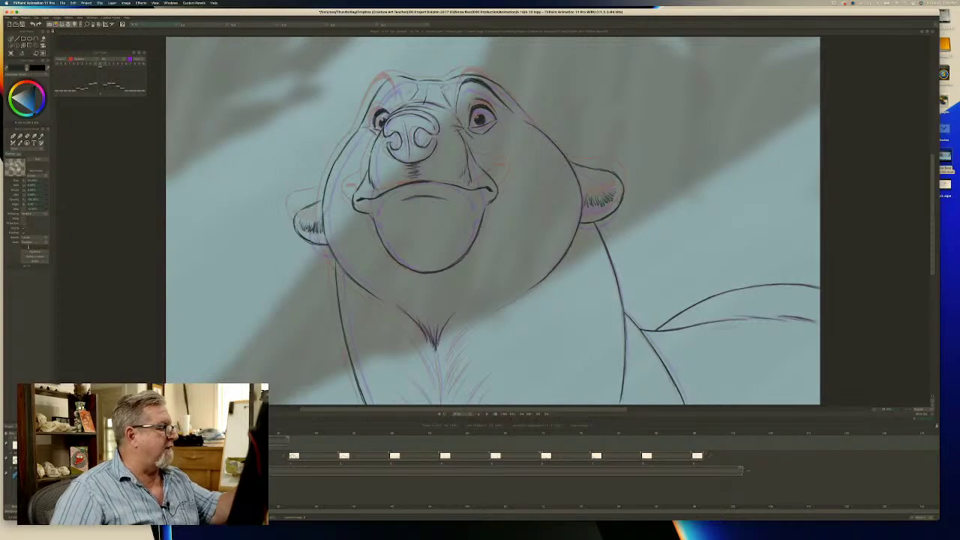
Draw the heavy brow arc over the partly hidden eye and flip against the smiling pose to check it.
key(Right)
key(Left)
key(Right)
key(Left)
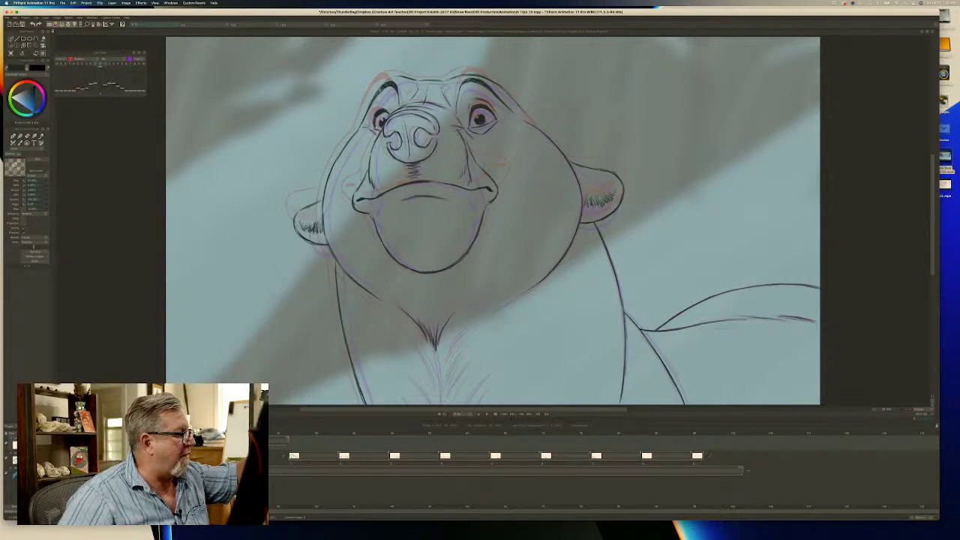
key(Left)
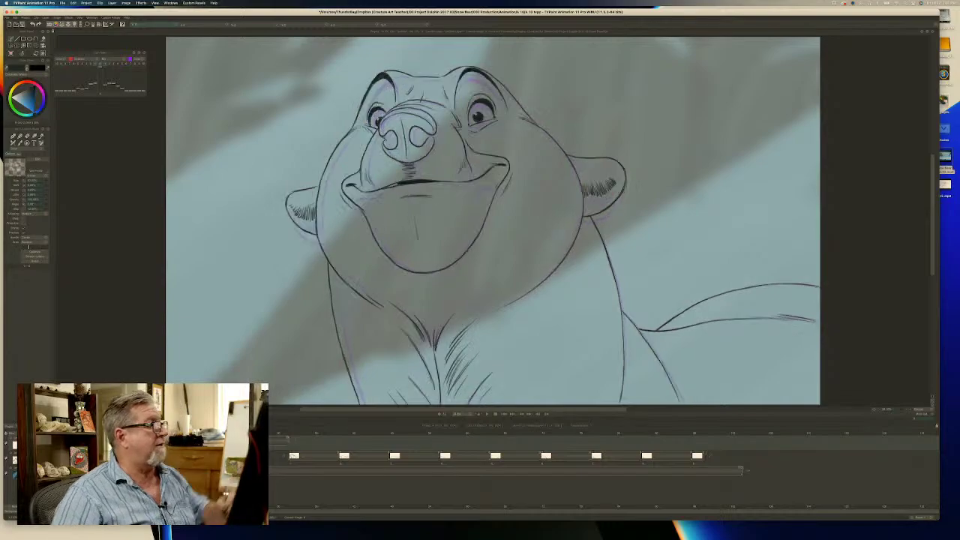
key(Right)
key(Left)
key(Right)
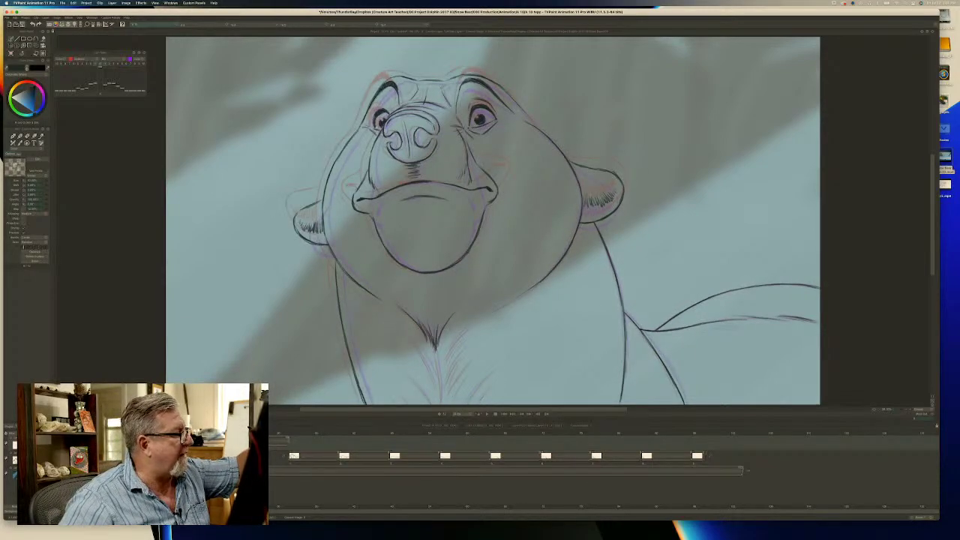
Flip repeatedly between the in-between and the smiling pose to check the motion of the whole face.
key(Right)
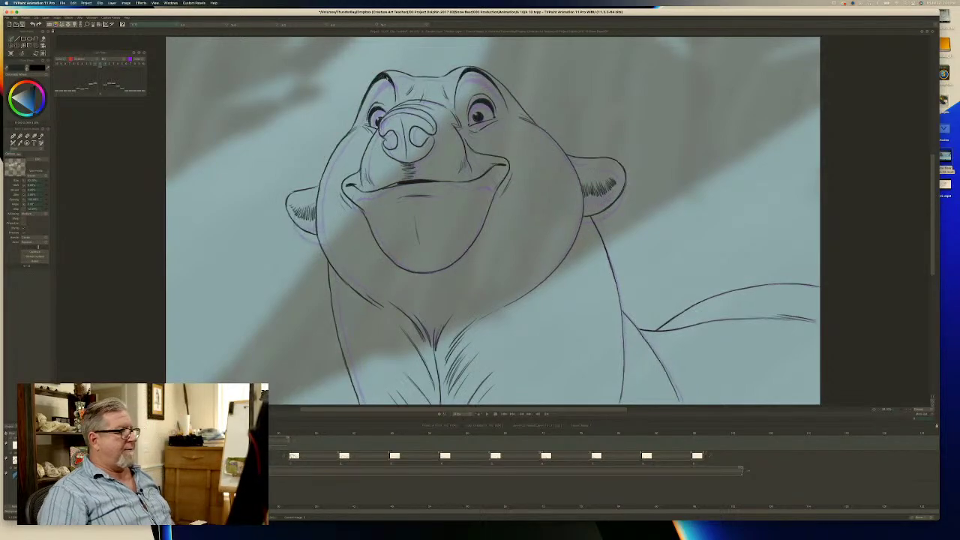
key(Left)
key(Right)
key(Left)
key(Right)
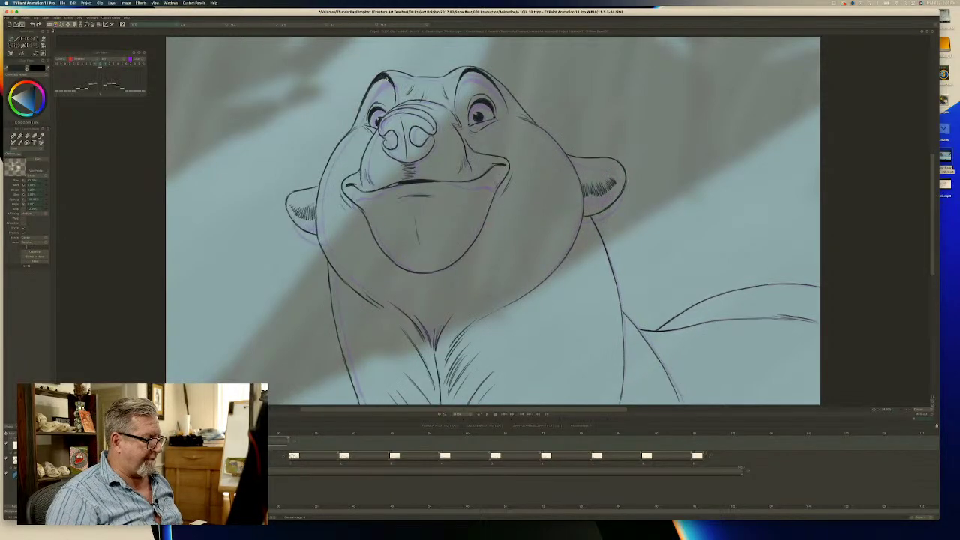
key(Left)
key(Right)
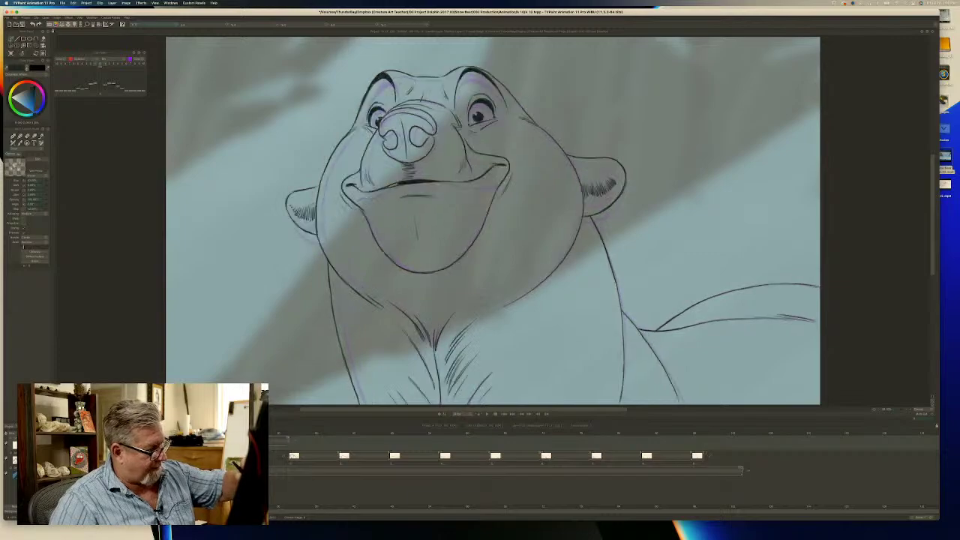
Extend the lower cheek edge to the chest tuft, draw the chest centre line with fur strokes on both sides, and flip to check.
key(Left)
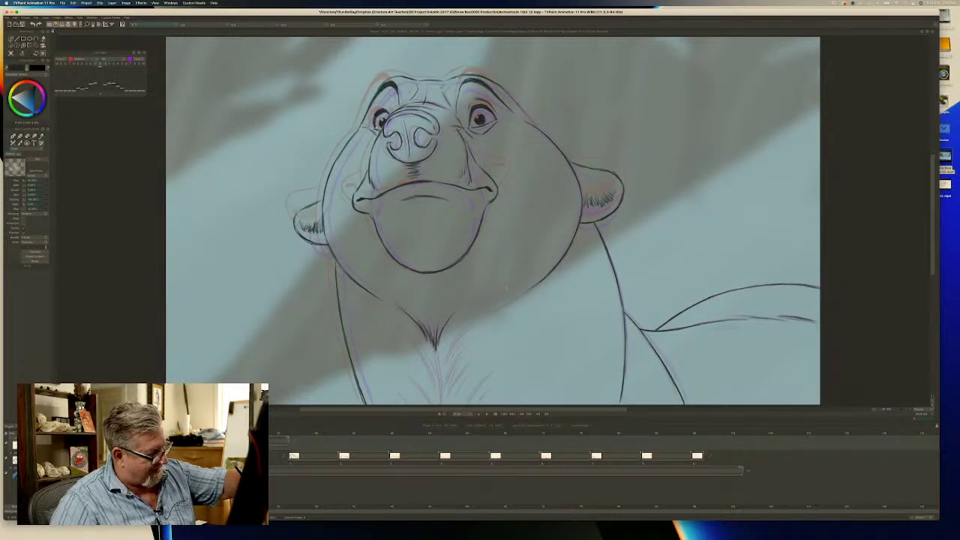
key(Right)
key(Left)
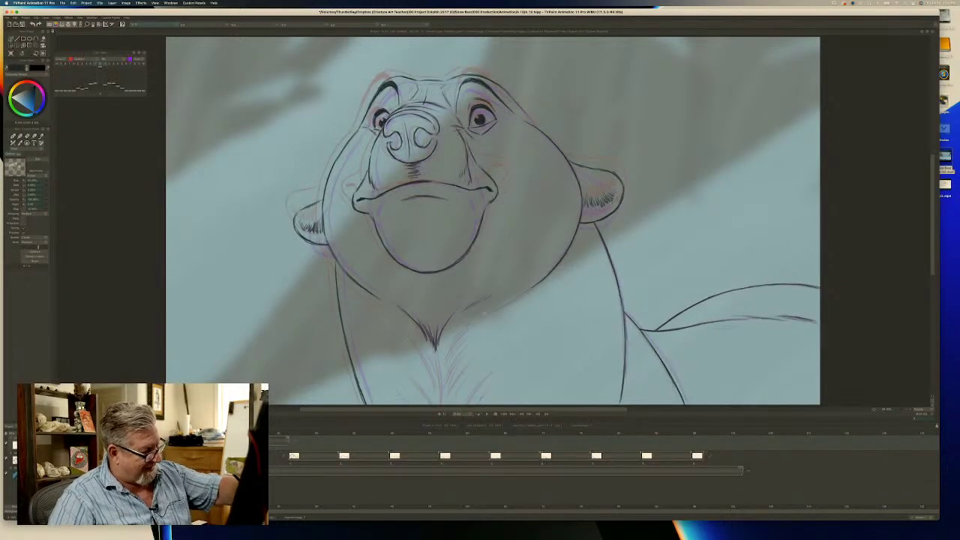
mouse_move(480, 318)
mouse_down()
mouse_move(448, 349)
mouse_move(445, 384)
mouse_up()
drag(475, 355, 462, 370)
mouse_move(461, 371)
mouse_down()
mouse_move(449, 399)
mouse_move(473, 396)
mouse_move(468, 404)
mouse_up()
drag(491, 388, 480, 405)
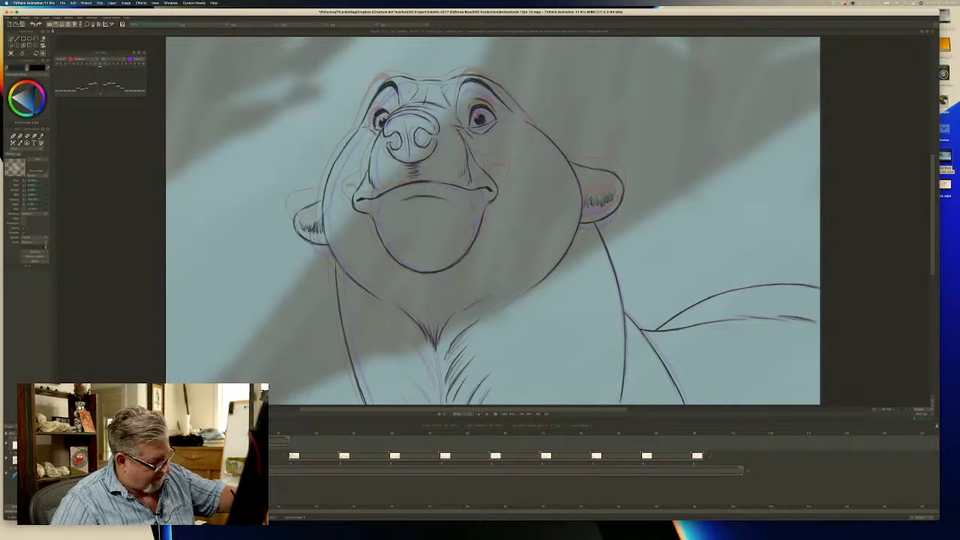
drag(437, 353, 441, 404)
mouse_move(432, 339)
mouse_down()
mouse_move(419, 387)
mouse_move(391, 408)
mouse_up()
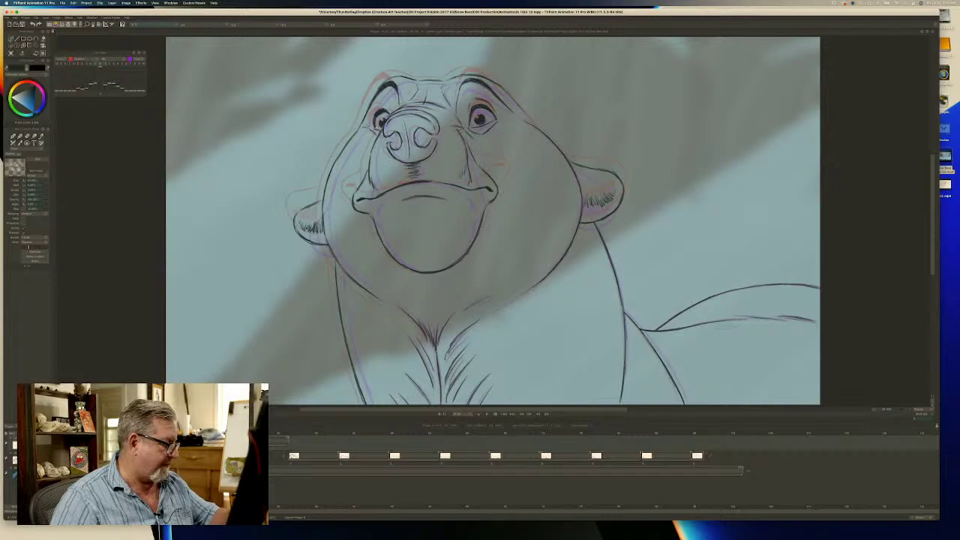
key(Left)
key(Left)
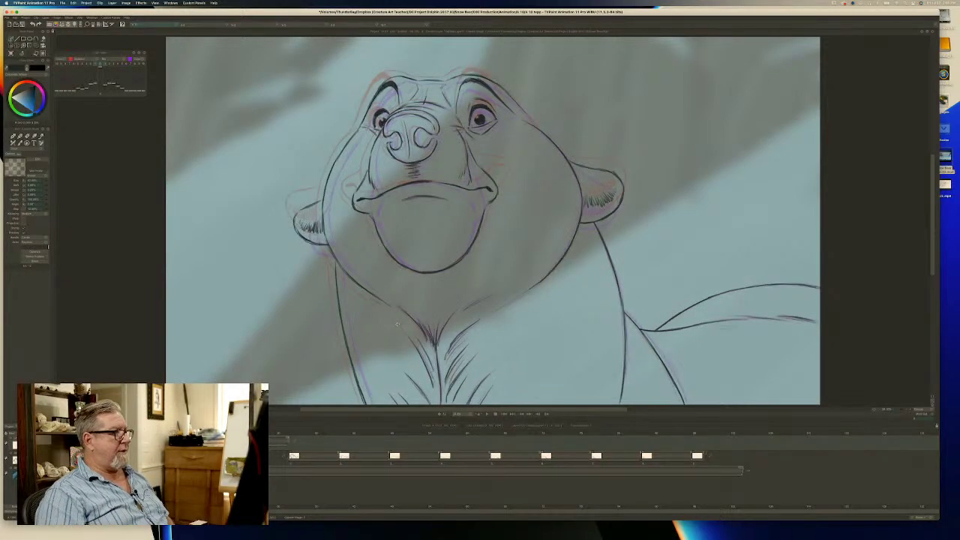
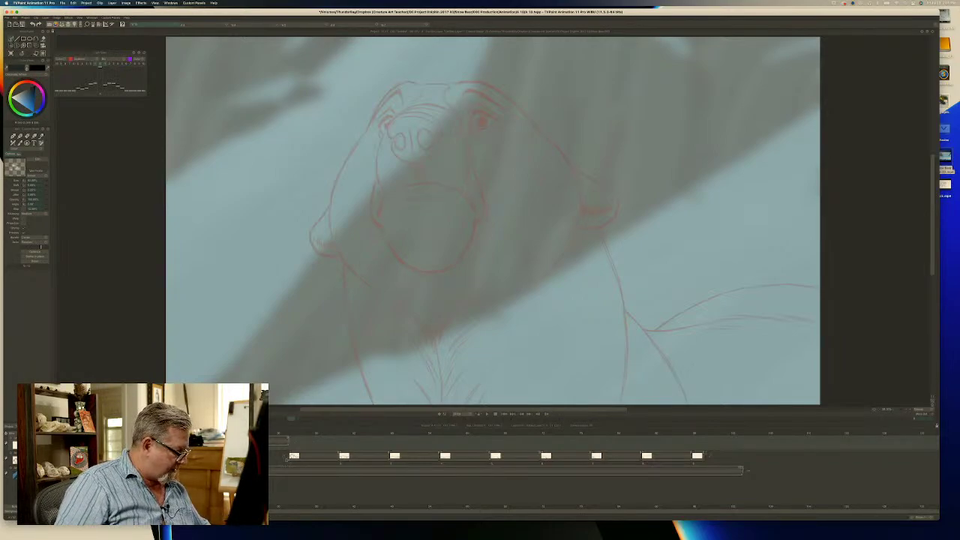
Delete the first drawing on the timeline layer and show the purple head-turn rough on the light table over the red frowning pose.
key(Delete)
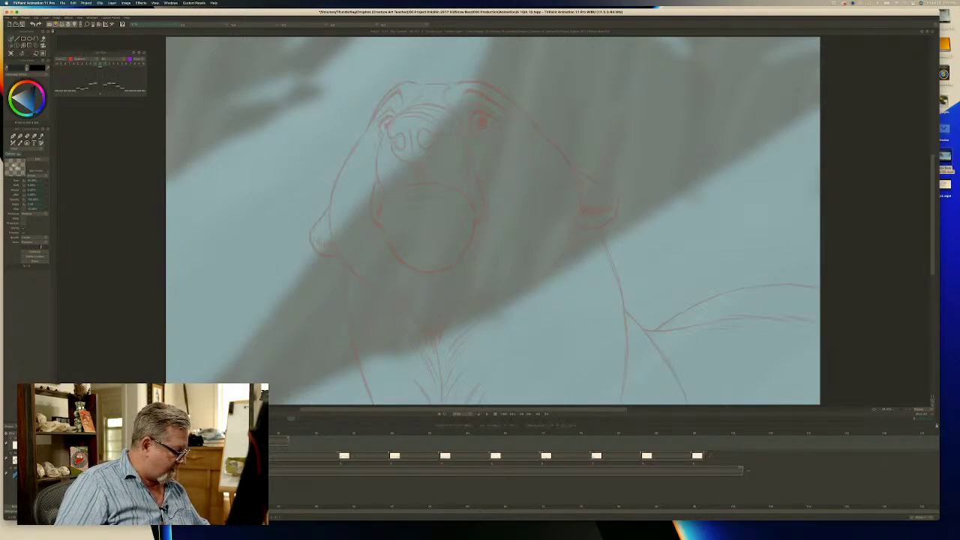
key(l)
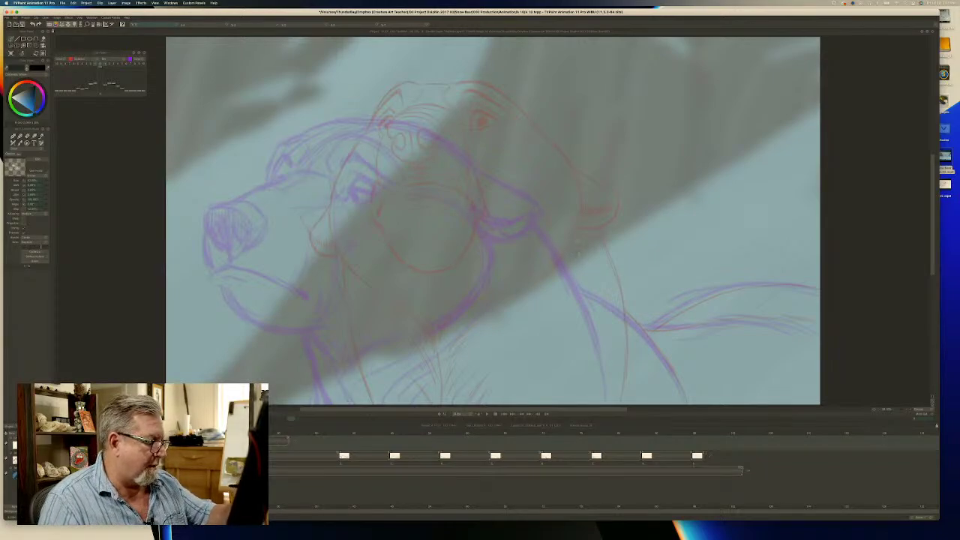
Remove the trial neck stroke and set up a blank drawing on the timeline layer with the purple head-turn rough showing.
mouse_move(578, 239)
mouse_down()
mouse_move(603, 308)
mouse_move(616, 405)
mouse_up()
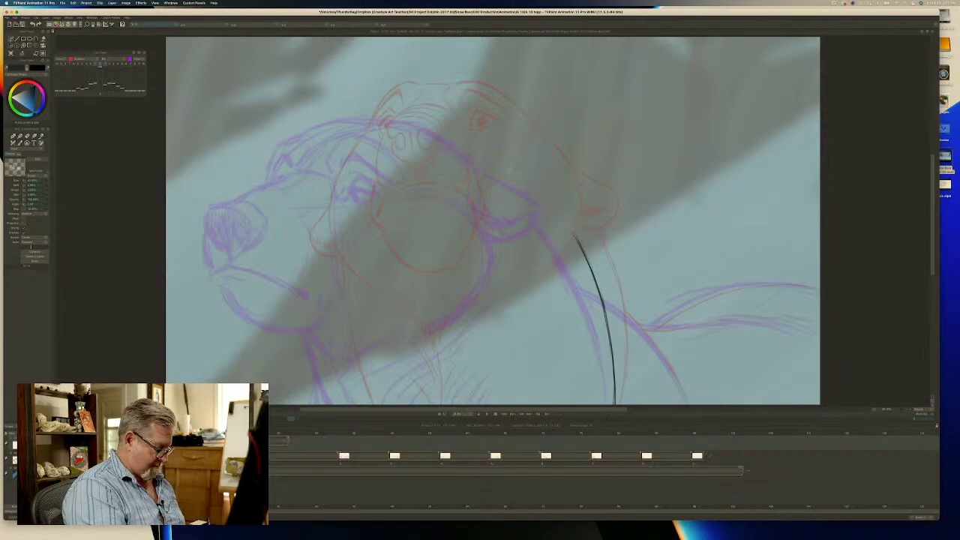
click(11, 54)
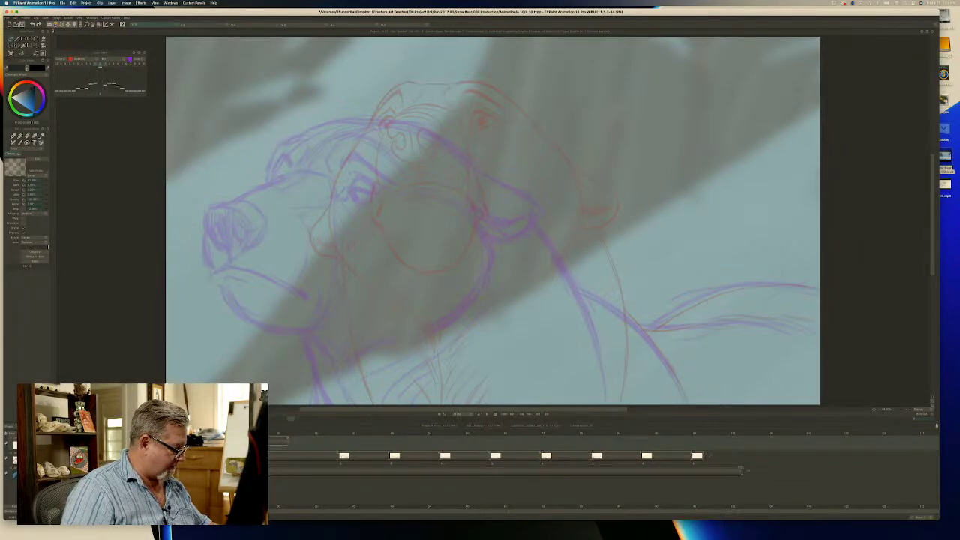
click(293, 455)
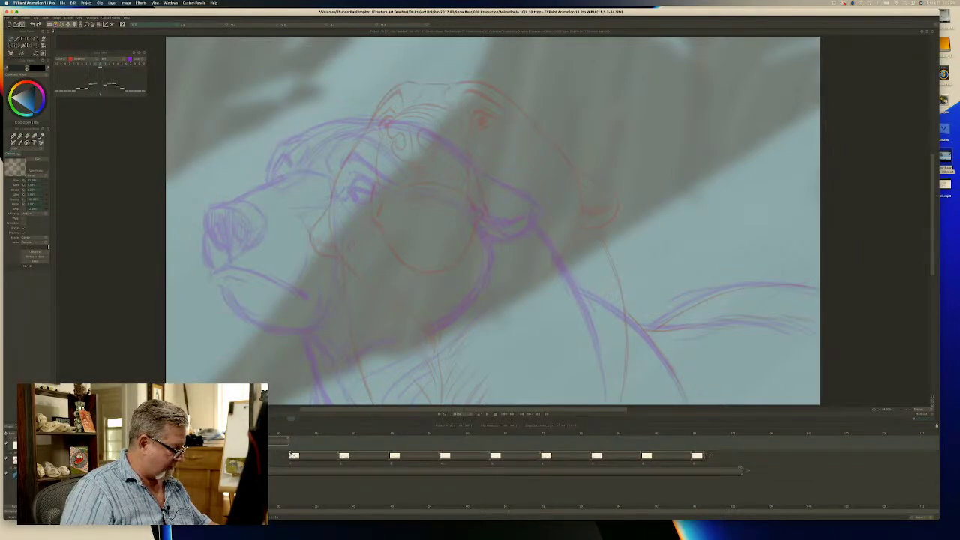
key(BackSpace)
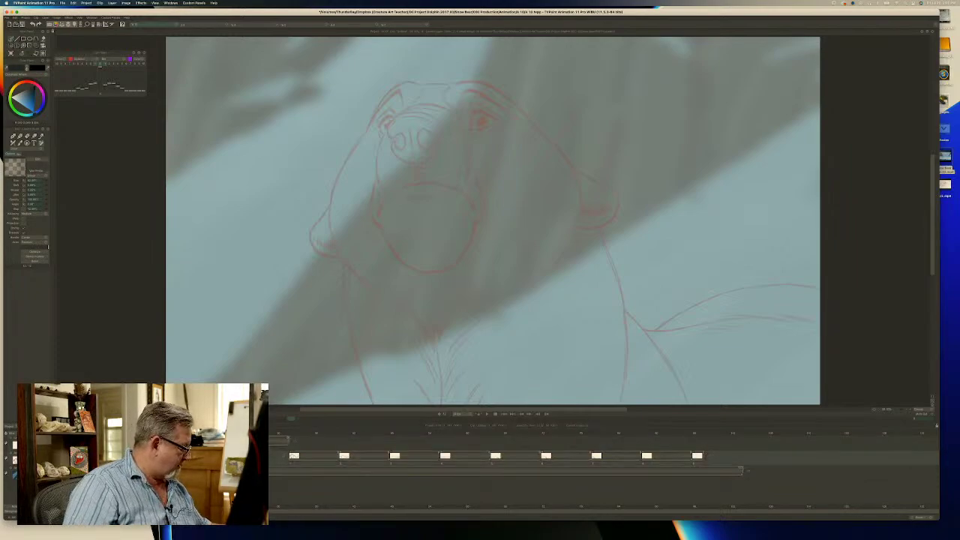
click(10, 54)
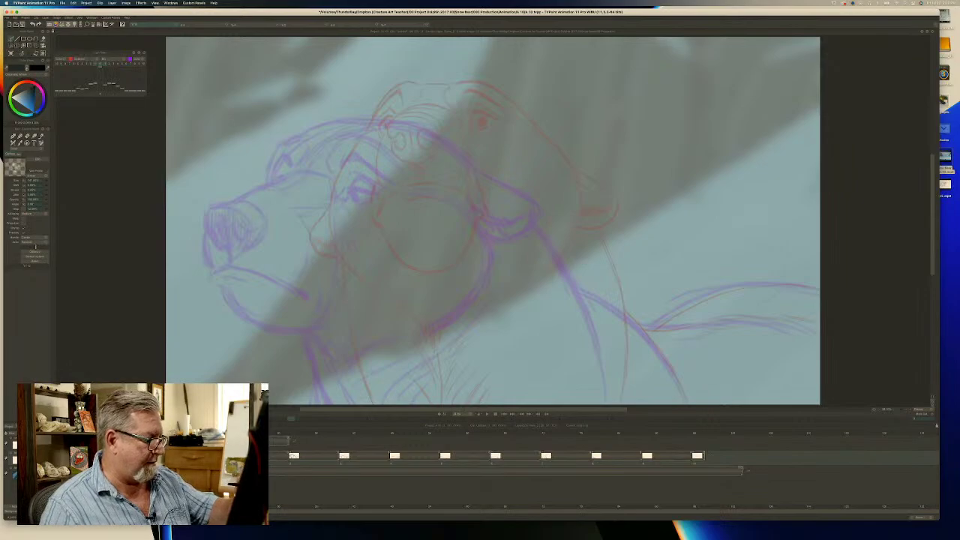
Draw the bear's back-of-neck line midway between the red and purple poses, plus the shoulder line running down from it.
drag(576, 240, 611, 329)
drag(599, 284, 615, 396)
drag(613, 360, 617, 406)
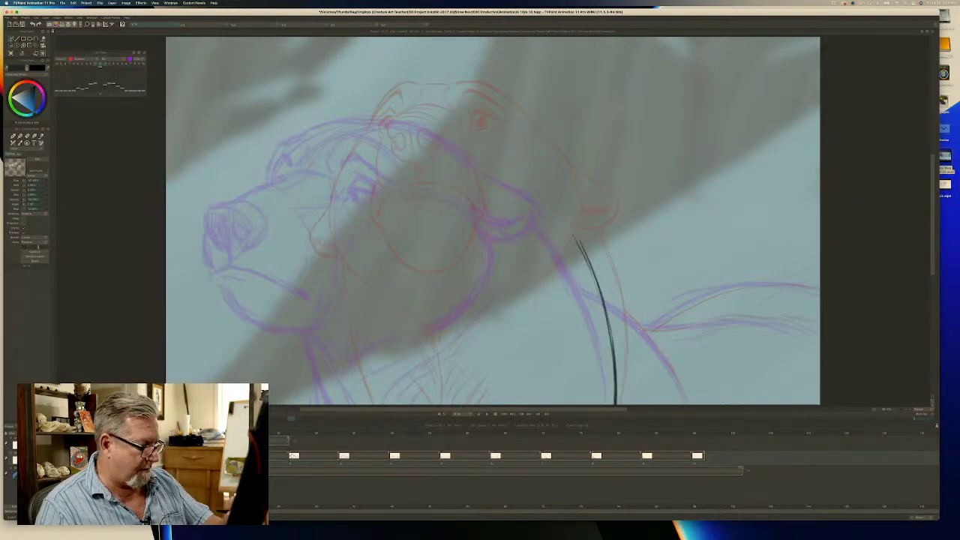
mouse_move(602, 298)
mouse_down()
mouse_move(644, 337)
mouse_move(687, 405)
mouse_up()
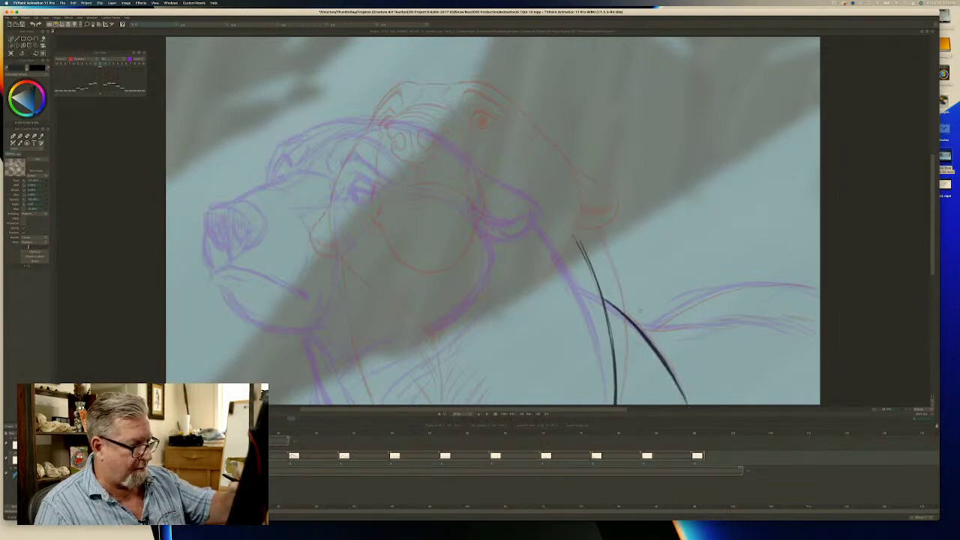
Trace the two back contours behind the shoulder, following the overlapping red and purple guides.
mouse_move(769, 316)
mouse_down()
mouse_move(816, 322)
mouse_move(792, 324)
mouse_move(816, 327)
mouse_move(799, 328)
mouse_up()
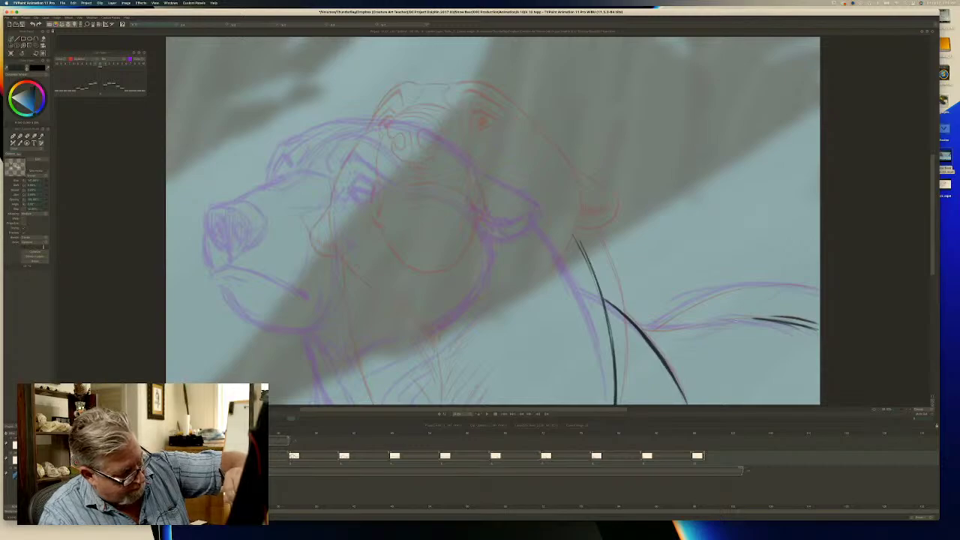
drag(739, 321, 639, 329)
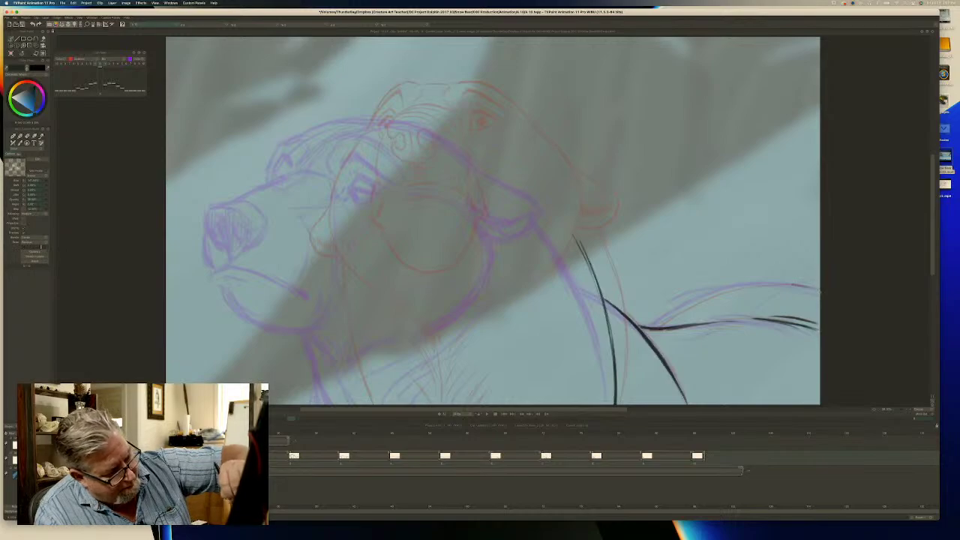
drag(782, 283, 819, 291)
drag(708, 294, 756, 284)
mouse_move(680, 309)
mouse_down()
mouse_move(719, 291)
mouse_move(654, 330)
mouse_up()
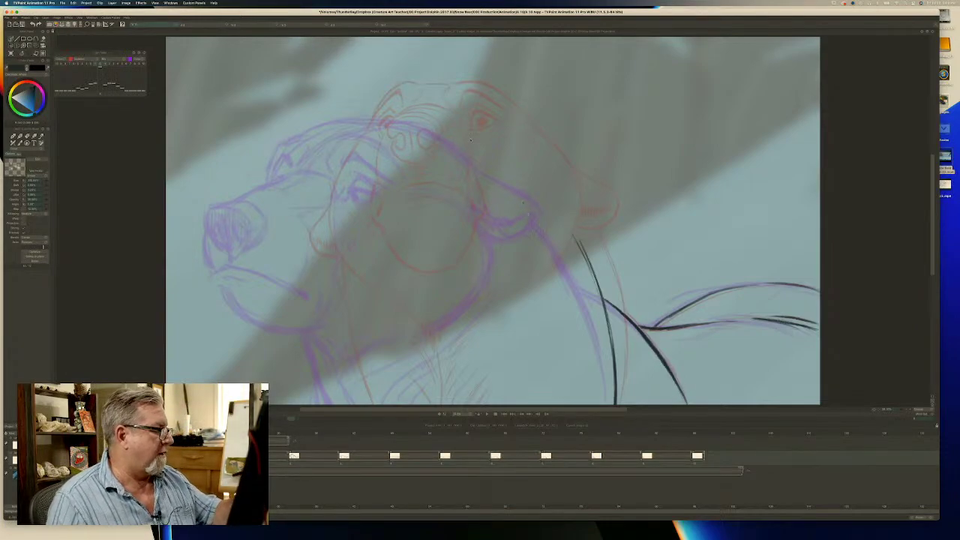
Set the brush size to 100 and erase the trial head-top stroke.
drag(514, 159, 456, 120)
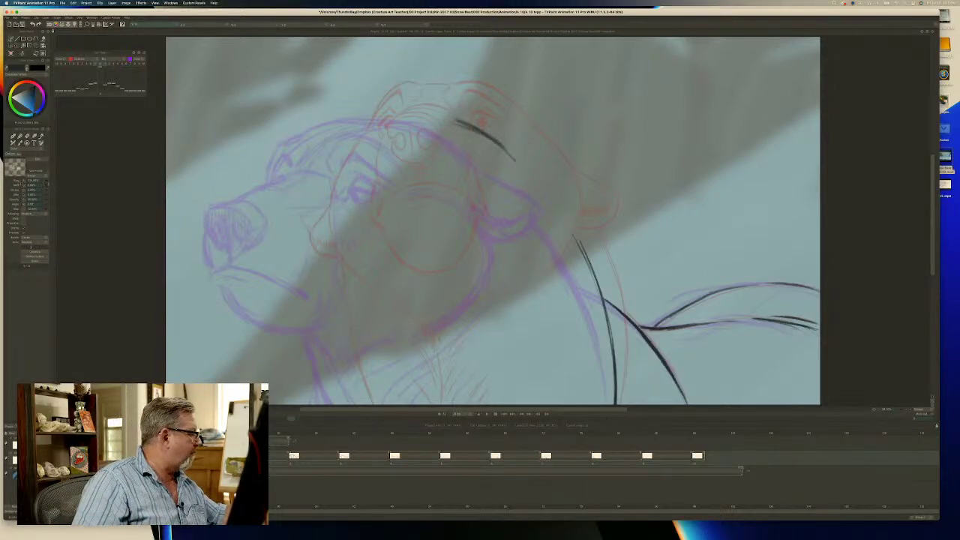
drag(39, 181, 17, 182)
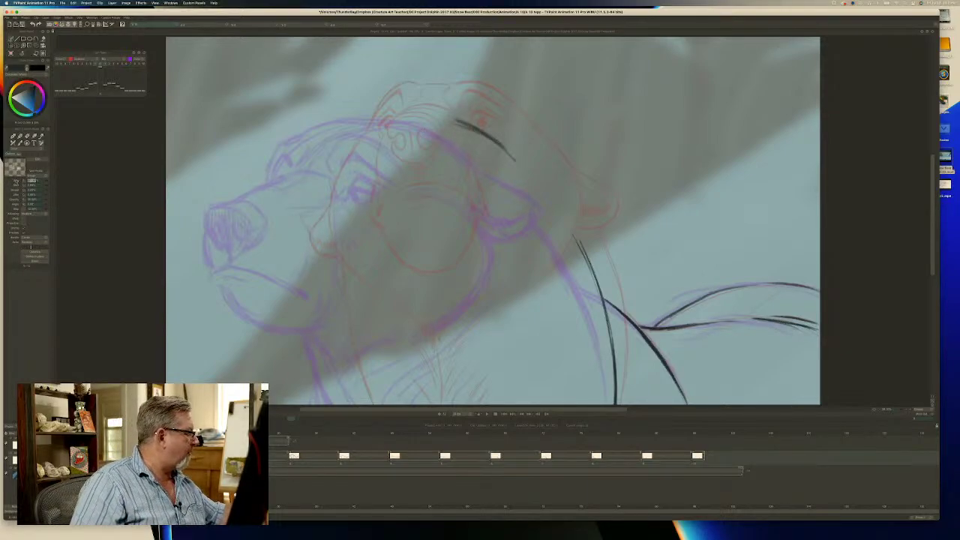
text(100)
key(Tab)
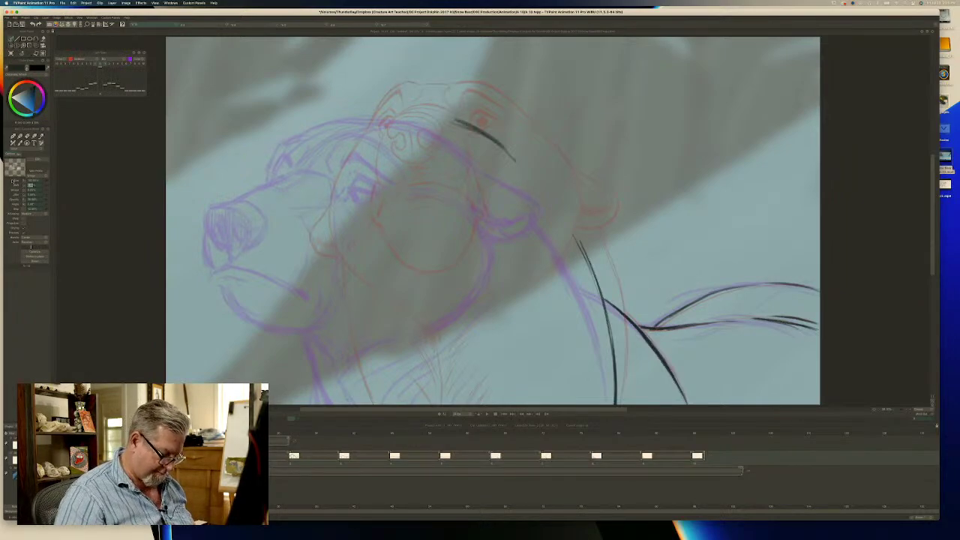
mouse_move(459, 122)
mouse_down()
mouse_move(496, 139)
mouse_move(486, 128)
mouse_up()
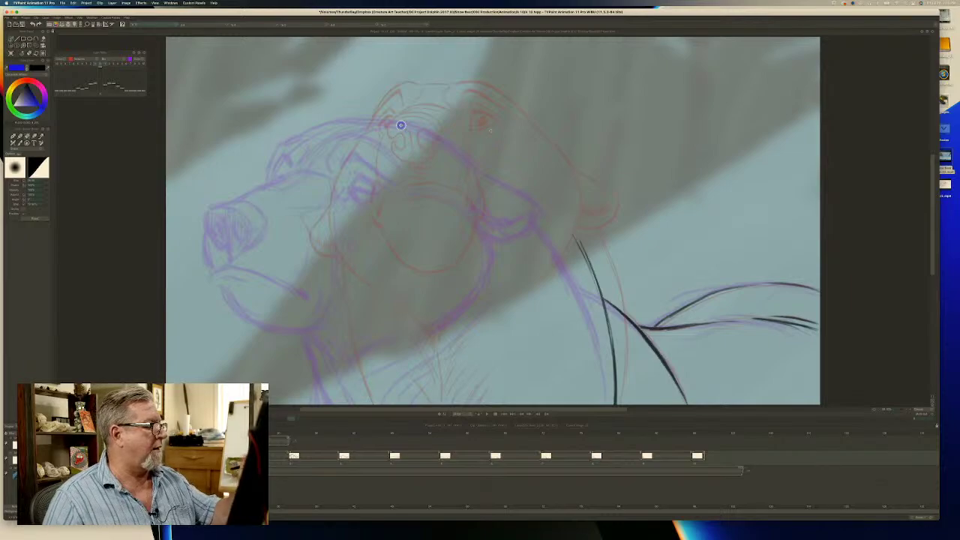
key(b)
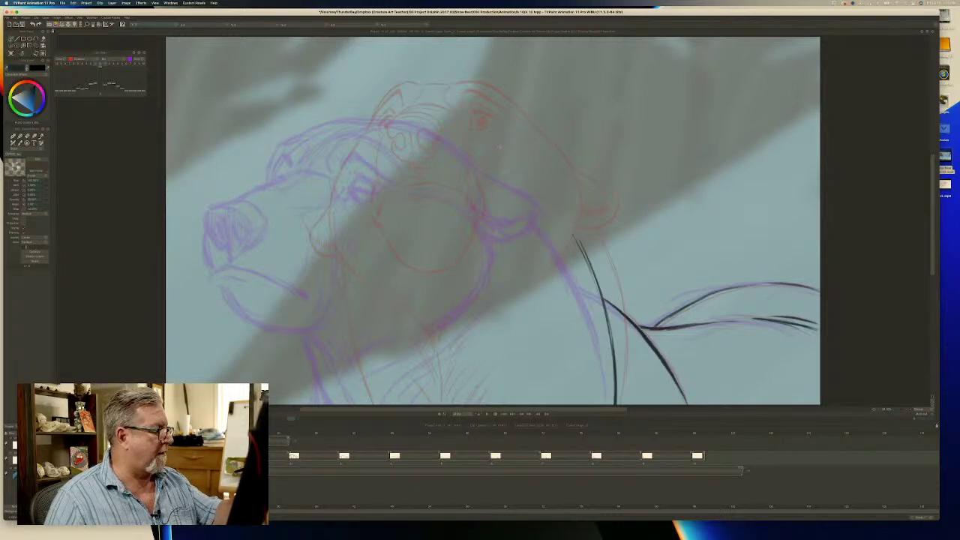
Sketch a light head-top guide and draw the near ear with hatched inner fur, extending the neck line up to it.
drag(473, 128, 501, 144)
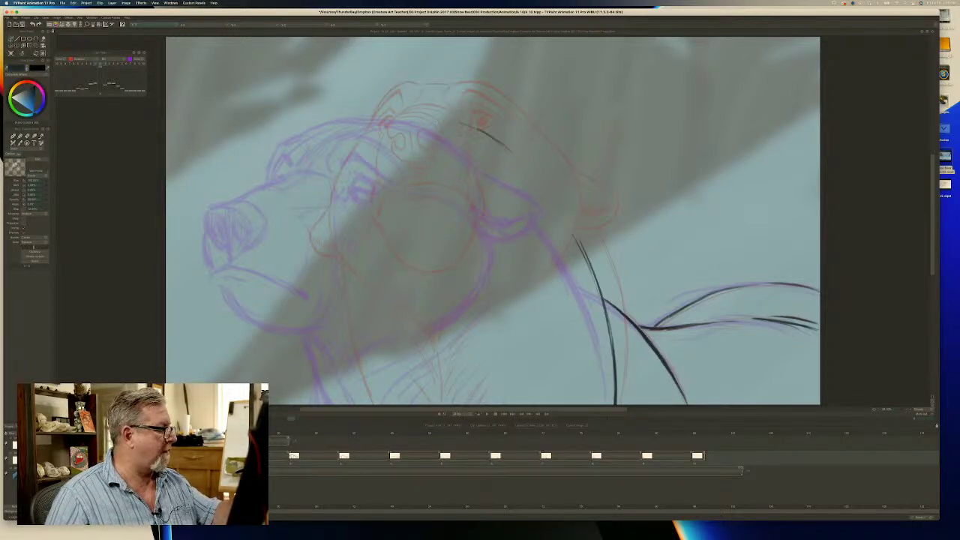
drag(408, 114, 433, 112)
mouse_move(534, 175)
mouse_down()
mouse_move(582, 202)
mouse_move(567, 227)
mouse_move(581, 218)
mouse_move(531, 229)
mouse_up()
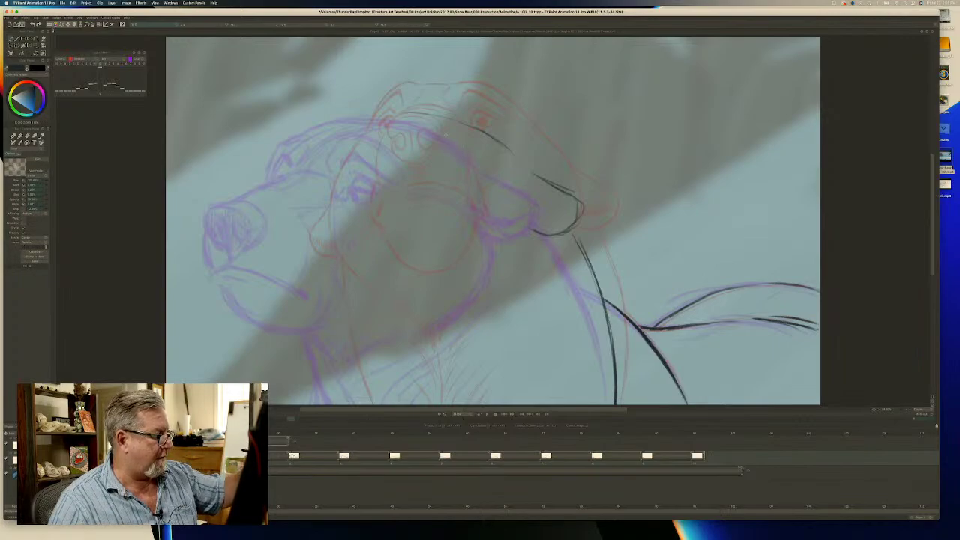
mouse_move(513, 183)
mouse_down()
mouse_move(567, 212)
mouse_move(561, 224)
mouse_move(523, 216)
mouse_up()
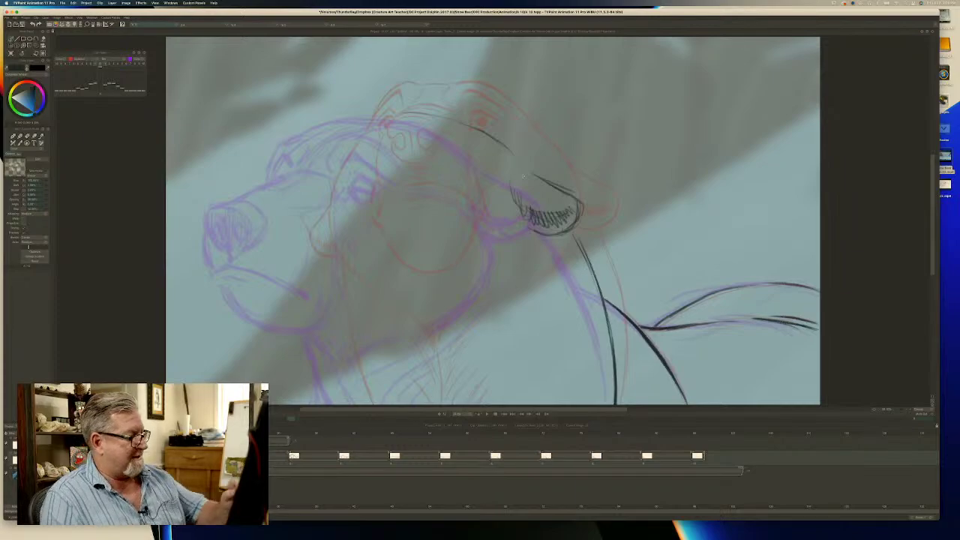
drag(577, 242, 599, 293)
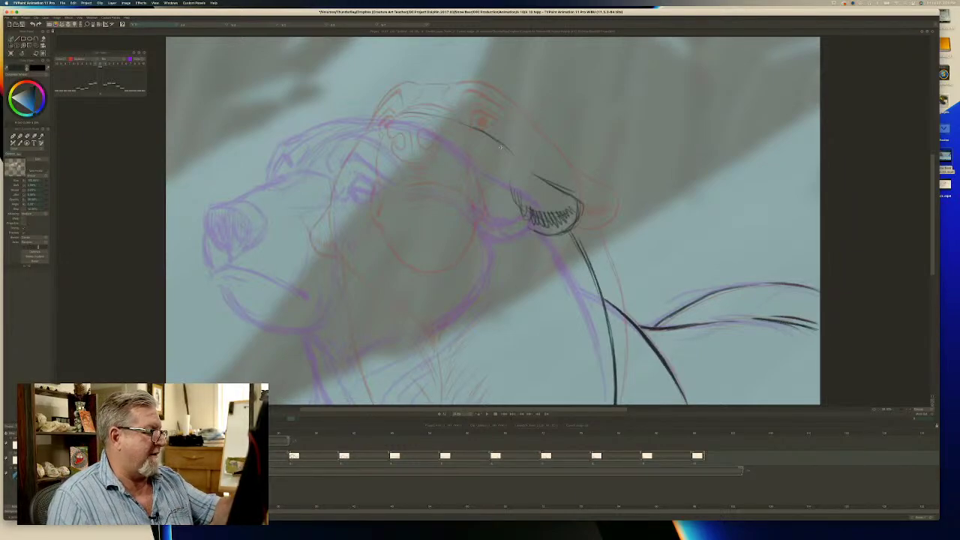
Draw the head contour from the near ear across the crown and down toward the far brow.
drag(490, 136, 528, 170)
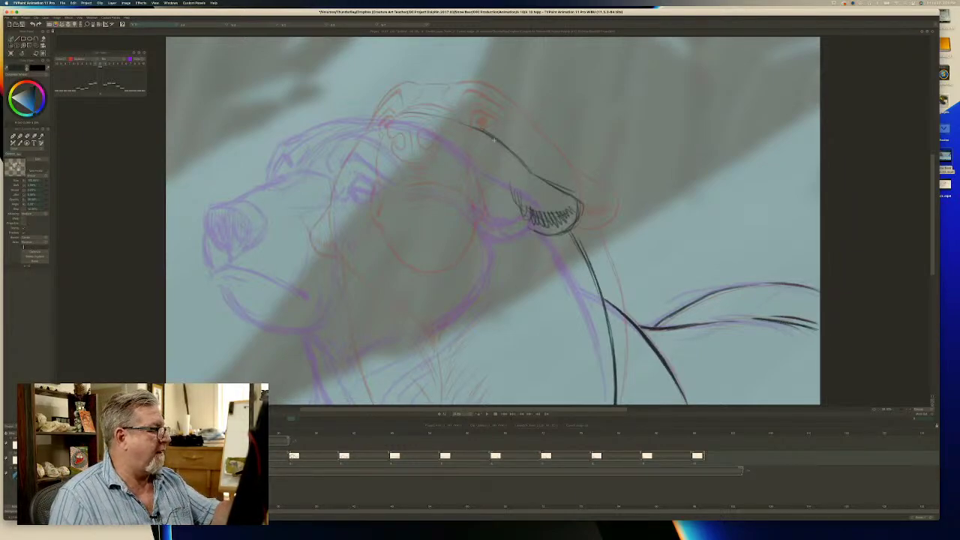
drag(455, 115, 372, 120)
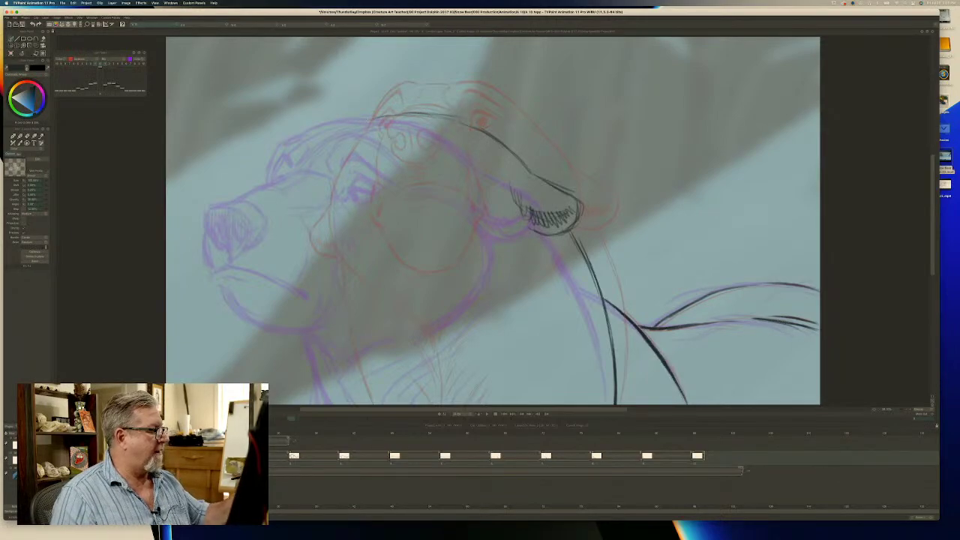
drag(324, 144, 308, 171)
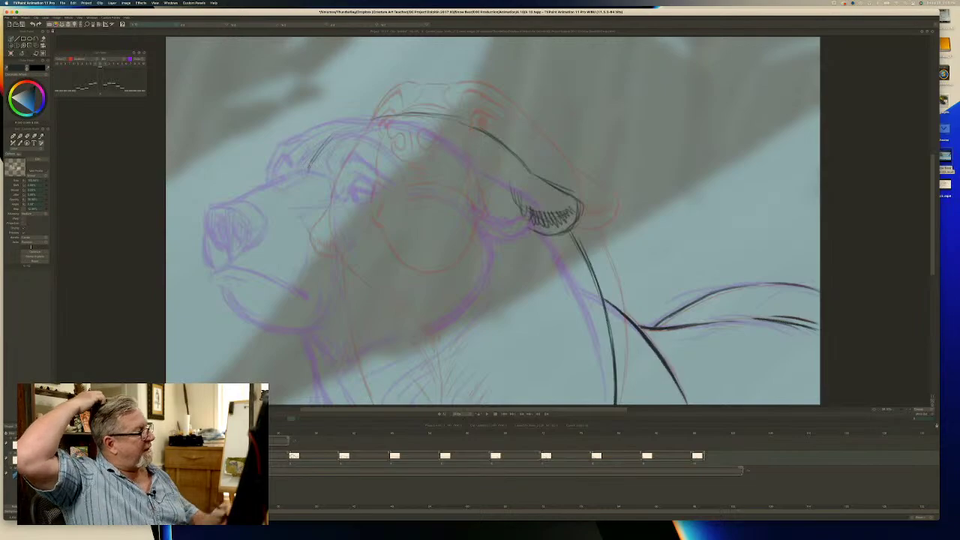
mouse_move(376, 117)
mouse_down()
mouse_move(337, 134)
mouse_move(423, 116)
mouse_up()
mouse_move(354, 121)
mouse_down()
mouse_move(443, 115)
mouse_move(387, 114)
mouse_up()
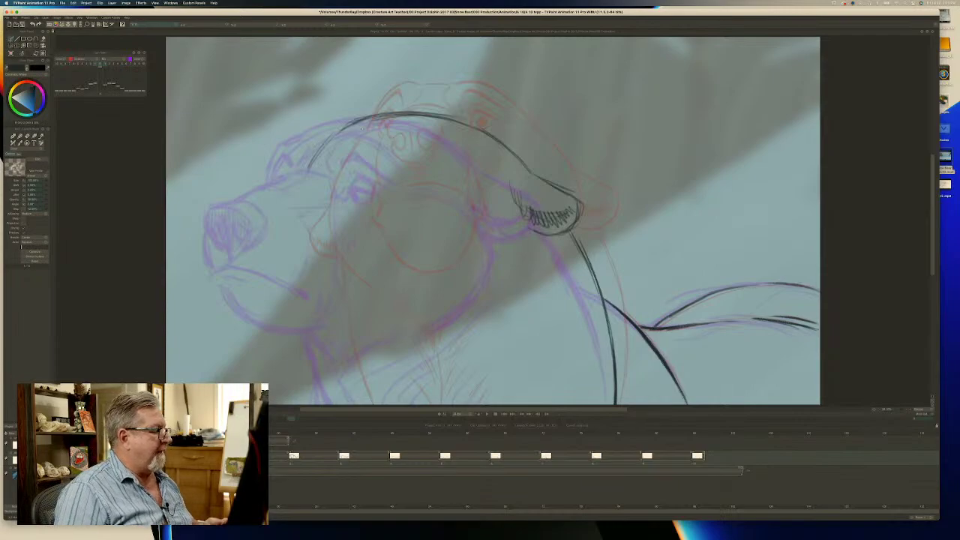
Erase the crown line and redraw it as a higher arc from the ear toward the far brow.
mouse_move(517, 154)
mouse_down()
mouse_move(399, 97)
mouse_move(397, 114)
mouse_move(378, 116)
mouse_move(368, 139)
mouse_move(335, 135)
mouse_up()
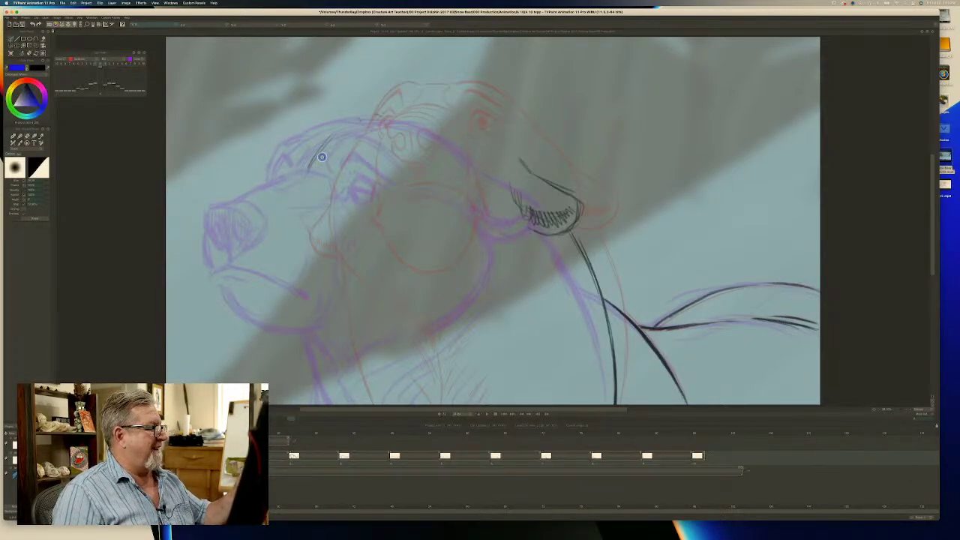
key(b)
mouse_move(390, 102)
mouse_down()
mouse_move(488, 118)
mouse_move(520, 155)
mouse_move(516, 191)
mouse_move(566, 180)
mouse_move(389, 100)
mouse_move(338, 126)
mouse_up()
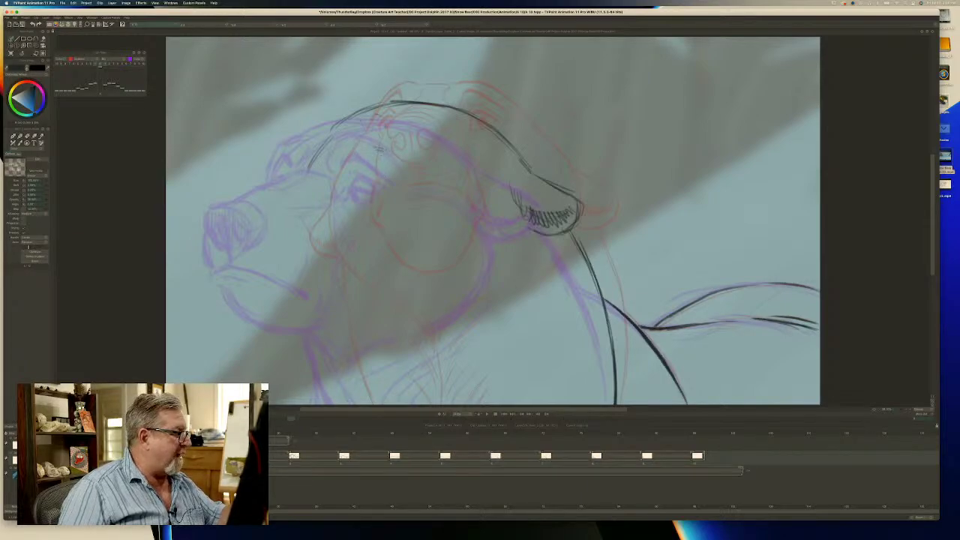
Sketch short muzzle and forehead placement lines, and reposition the near eye's lower-lid stroke slightly lower.
drag(381, 149, 369, 148)
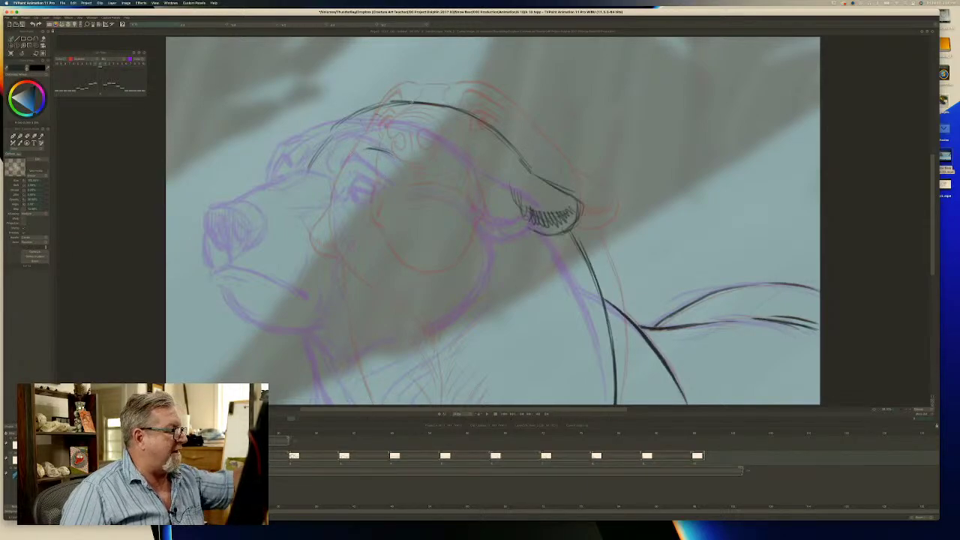
mouse_move(403, 113)
mouse_down()
mouse_move(375, 140)
mouse_move(384, 128)
mouse_up()
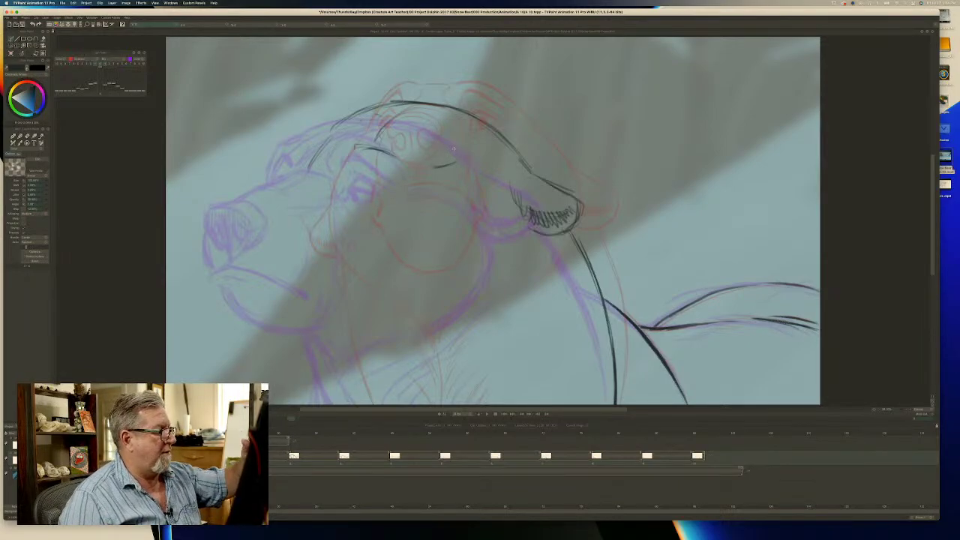
key(e)
drag(455, 162, 425, 176)
key(b)
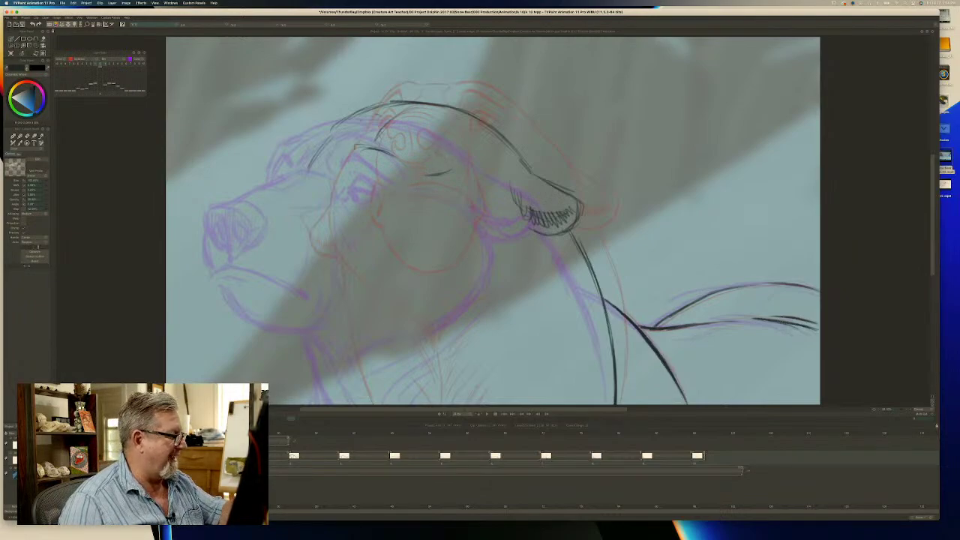
Draw the near eye's lids and heavy brow, and flip against the previous pose to check the motion.
mouse_move(433, 164)
mouse_down()
mouse_move(450, 160)
mouse_move(423, 166)
mouse_move(438, 156)
mouse_up()
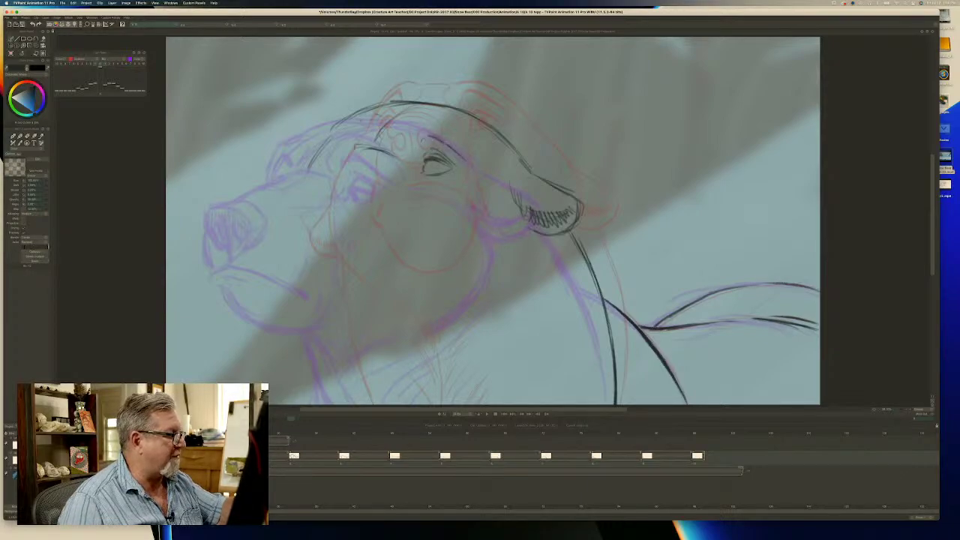
mouse_move(423, 135)
mouse_down()
mouse_move(466, 159)
mouse_move(419, 138)
mouse_up()
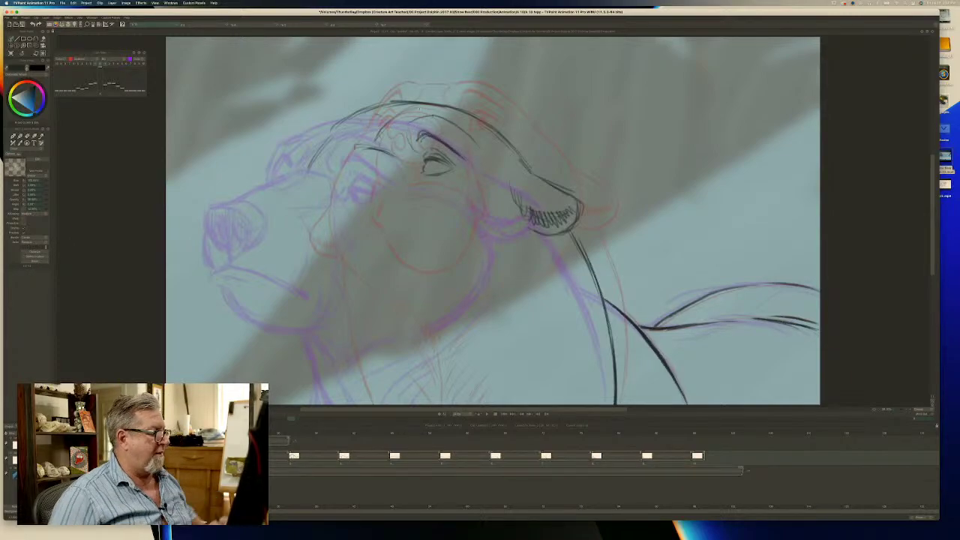
key(Left)
key(Right)
key(Left)
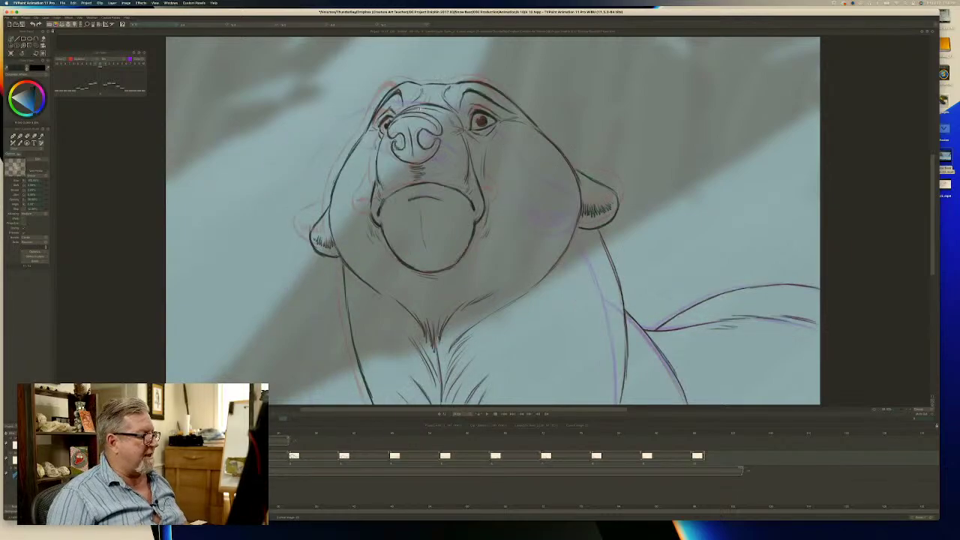
key(Right)
Fill in the near eye's pupil and erase the trial arc at the top of the nose.
drag(430, 164, 426, 174)
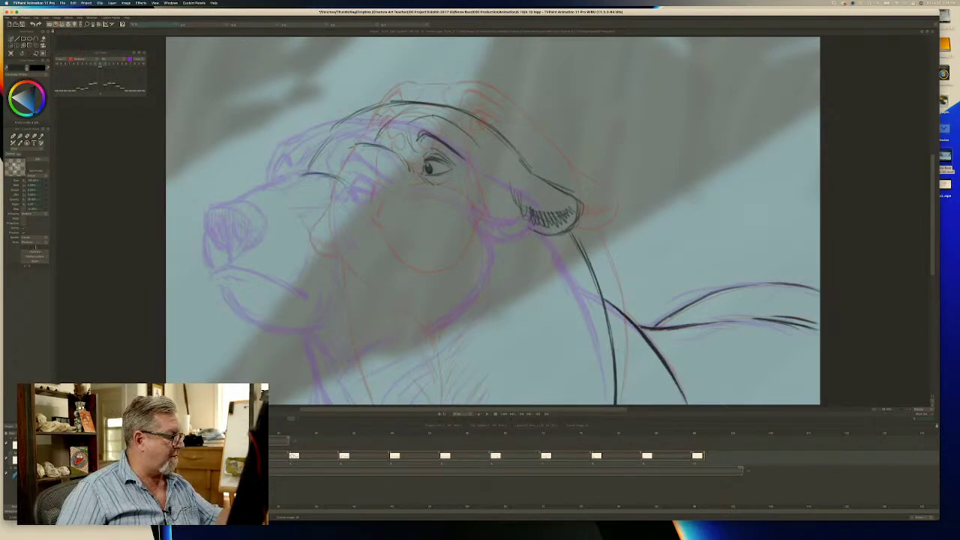
drag(293, 182, 315, 213)
mouse_move(313, 172)
mouse_down()
mouse_move(351, 187)
mouse_move(310, 170)
mouse_move(300, 196)
mouse_move(325, 208)
mouse_move(344, 173)
mouse_move(345, 206)
mouse_move(330, 171)
mouse_move(309, 170)
mouse_move(294, 204)
mouse_up()
key(b)
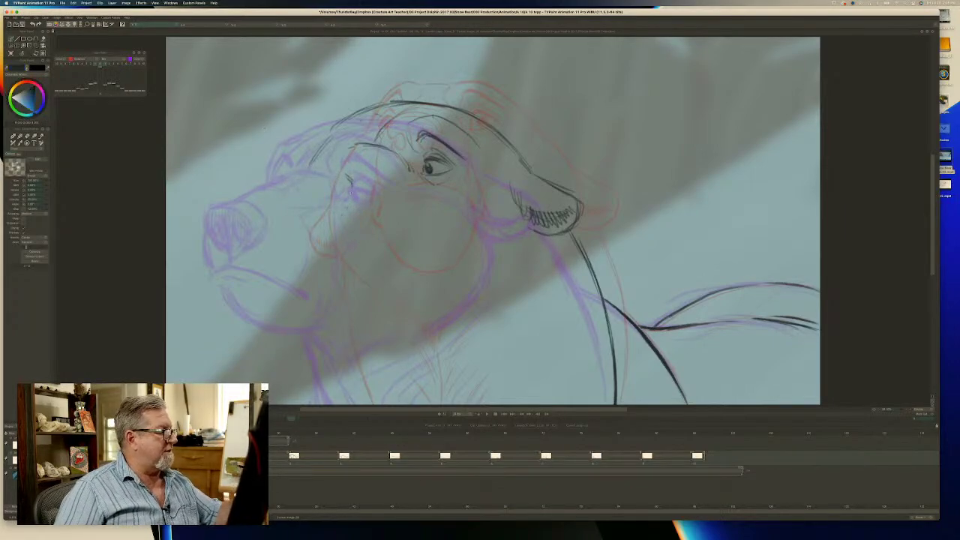
Draw a circle for the nose between the two key-pose noses, add short inner strokes, and flip to the previous pose.
mouse_move(319, 164)
mouse_down()
mouse_move(363, 177)
mouse_move(363, 209)
mouse_move(351, 215)
mouse_up()
mouse_move(309, 170)
mouse_down()
mouse_move(310, 212)
mouse_move(336, 210)
mouse_up()
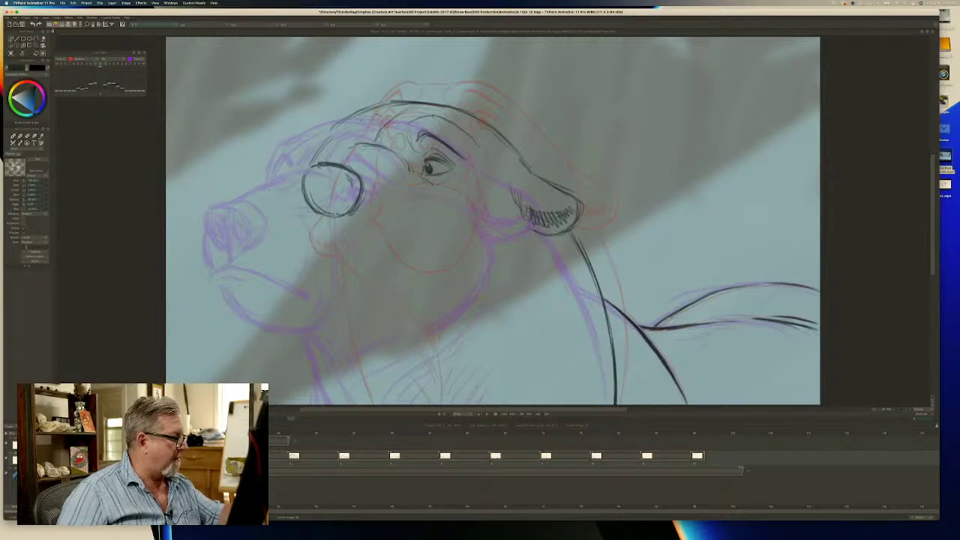
mouse_move(339, 171)
mouse_down()
mouse_move(309, 169)
mouse_move(341, 177)
mouse_move(346, 212)
mouse_move(328, 215)
mouse_move(346, 182)
mouse_up()
drag(312, 171, 327, 173)
key(Left)
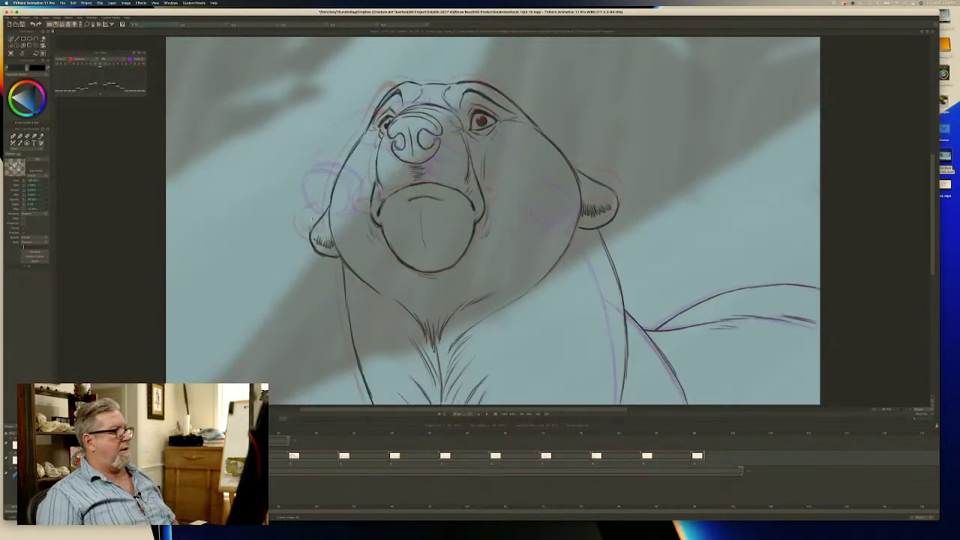
Strengthen the short line along the top of the muzzle above the nose, flipping against the previous pose.
key(Right)
key(Left)
key(Right)
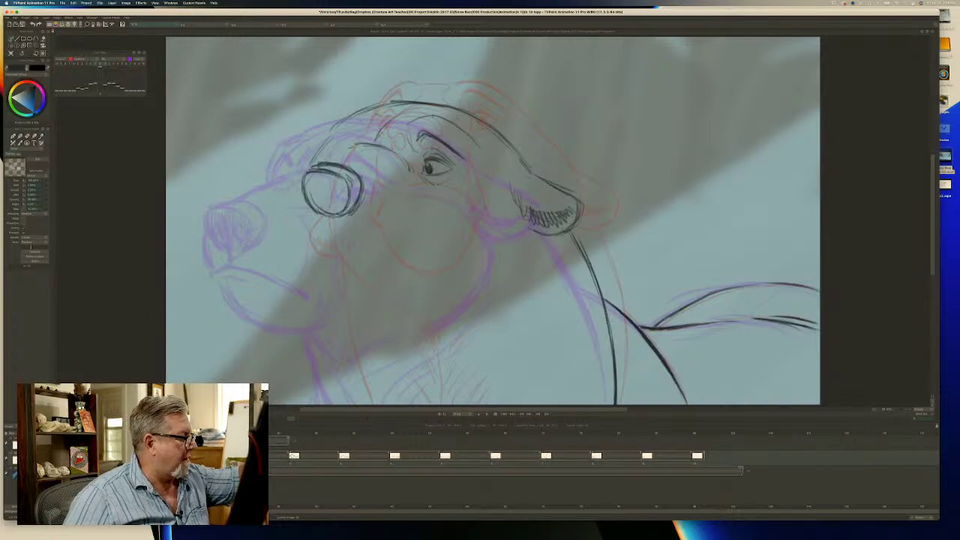
mouse_move(347, 150)
mouse_down()
mouse_move(335, 158)
mouse_move(368, 149)
mouse_up()
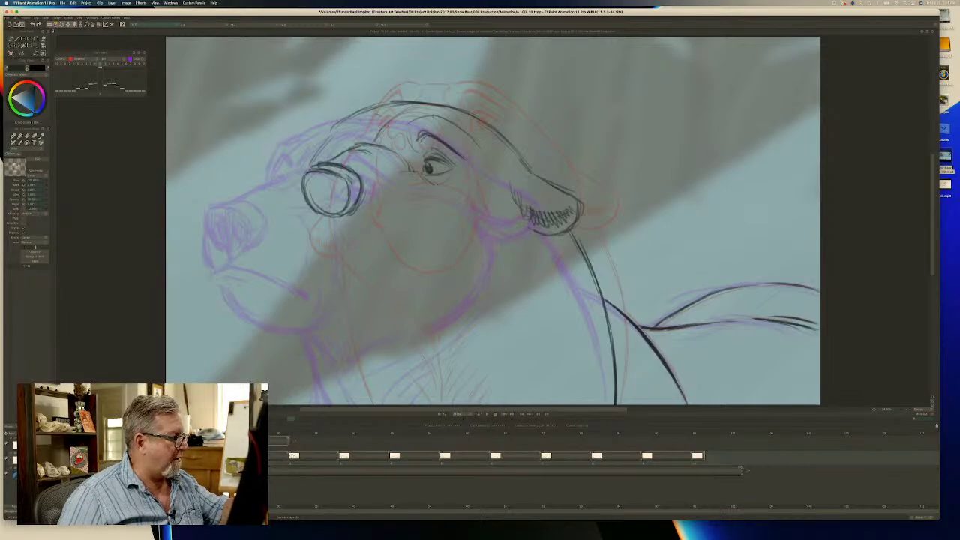
key(Left)
key(Right)
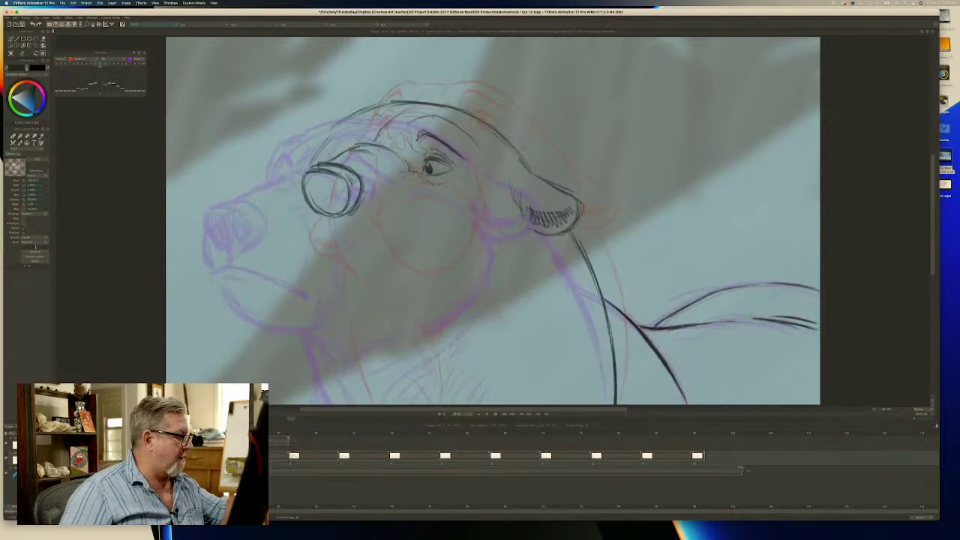
Draw both nostrils inside the nose circle and the short groove strokes beneath it, checking against the previous pose.
mouse_move(325, 182)
mouse_down()
mouse_move(325, 208)
mouse_move(346, 196)
mouse_move(307, 193)
mouse_move(321, 209)
mouse_up()
drag(313, 184, 318, 203)
drag(330, 187, 334, 207)
drag(336, 187, 342, 201)
mouse_move(334, 191)
mouse_down()
mouse_move(339, 204)
mouse_move(295, 234)
mouse_move(330, 226)
mouse_move(361, 244)
mouse_move(319, 227)
mouse_move(355, 240)
mouse_move(327, 234)
mouse_up()
key(Left)
key(Right)
Draw the arched upper-lip line below the nose, check it against the previous pose, and darken it.
key(Left)
key(Left)
key(Left)
key(Left)
key(e)
key(b)
mouse_move(301, 187)
mouse_down()
mouse_move(300, 241)
mouse_move(331, 233)
mouse_move(366, 244)
mouse_up()
key(Left)
key(Right)
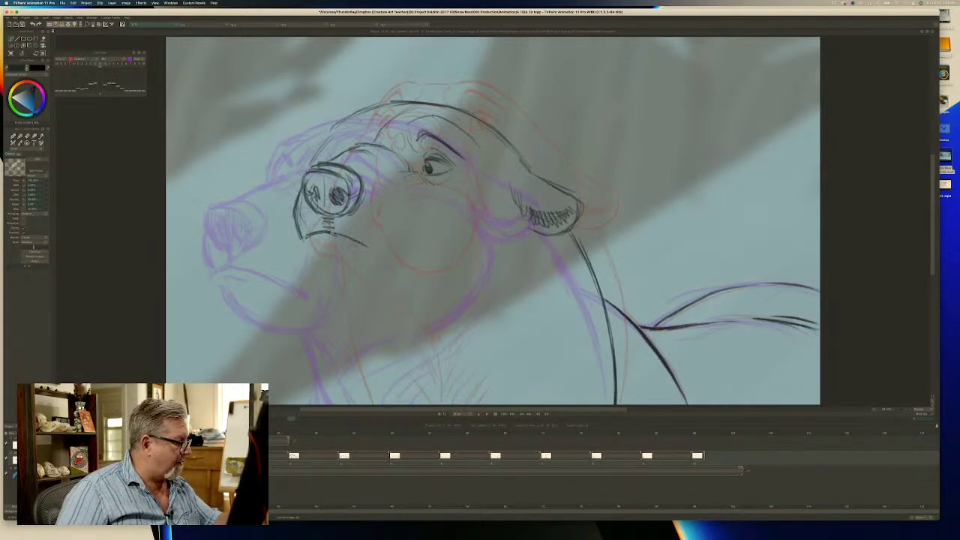
mouse_move(305, 239)
mouse_down()
mouse_move(327, 232)
mouse_move(361, 245)
mouse_up()
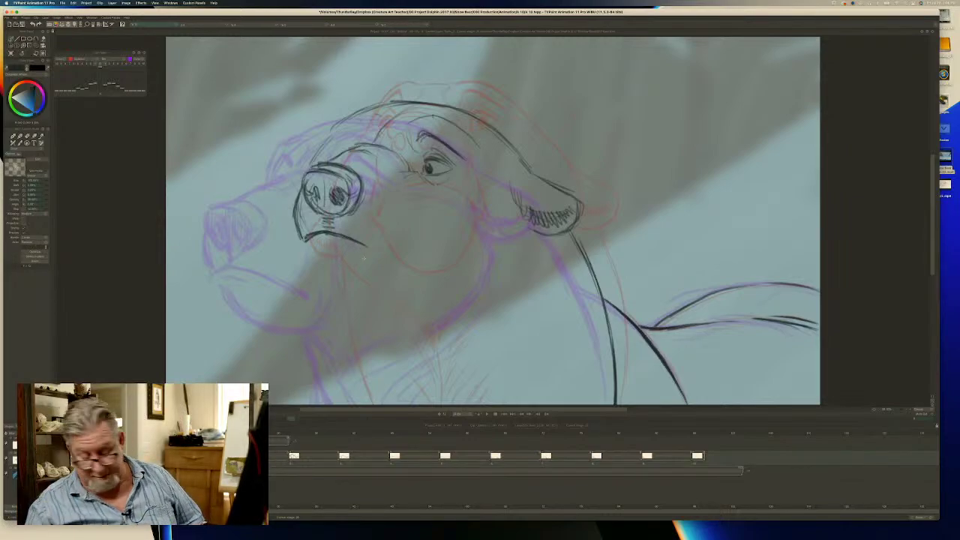
Flip between poses to check the muzzle's motion and add a curved contour down the muzzle's cheek side below the eye.
key(Left)
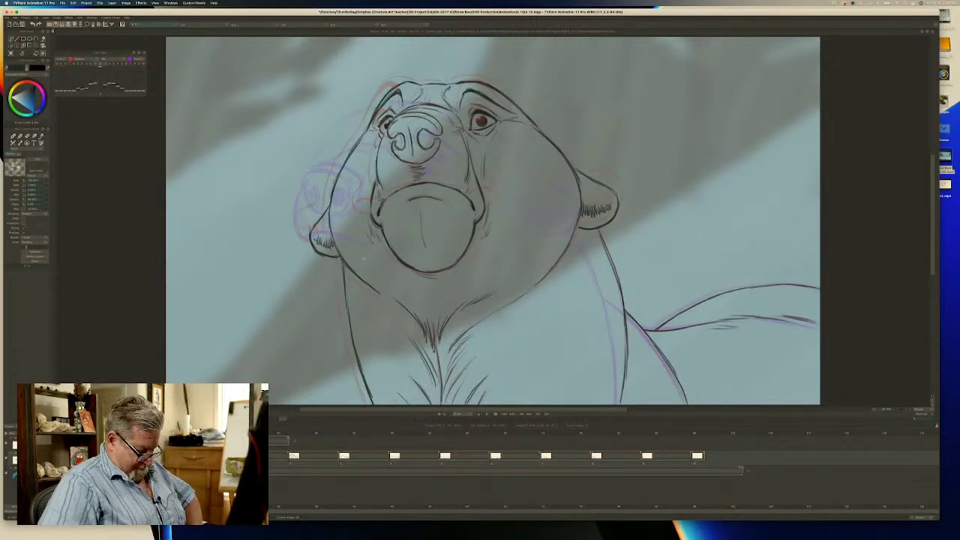
key(Left)
key(Left)
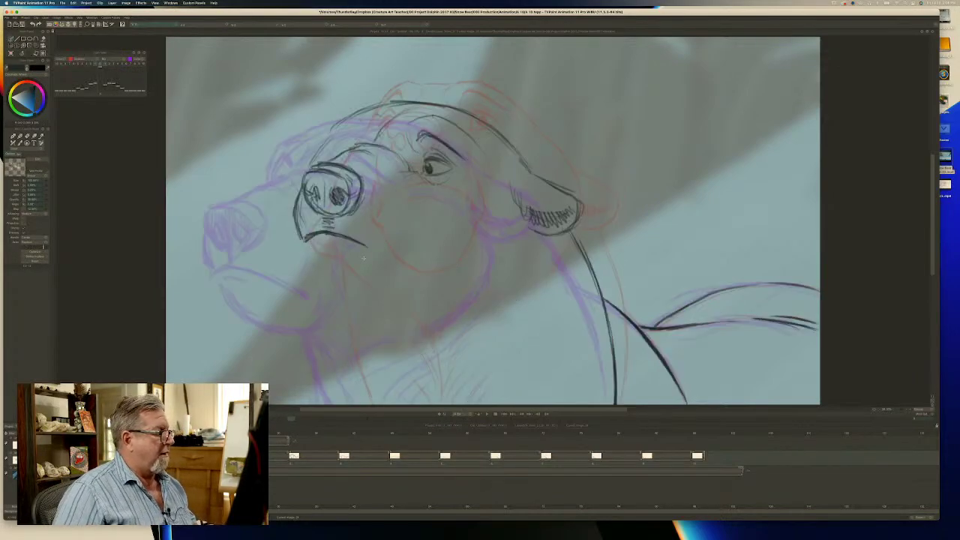
key(Right)
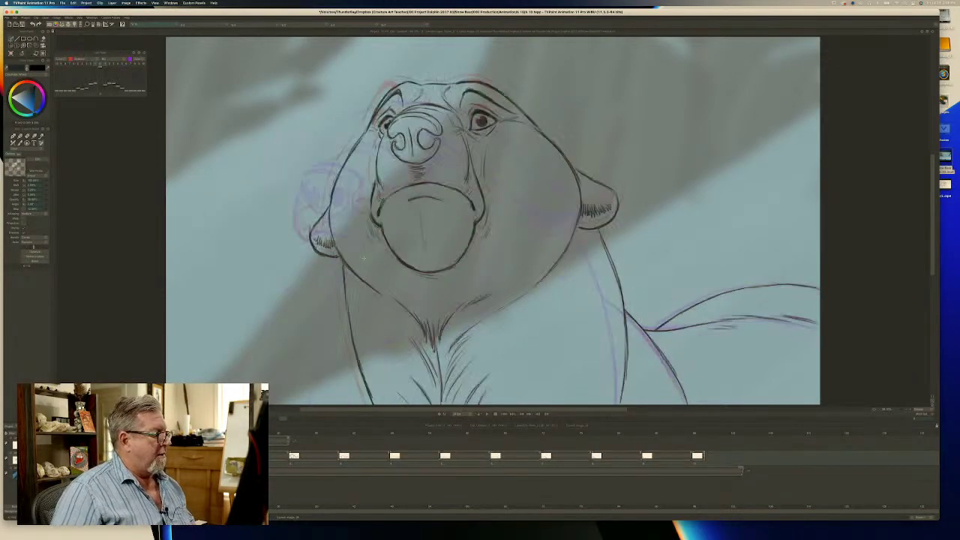
key(Left)
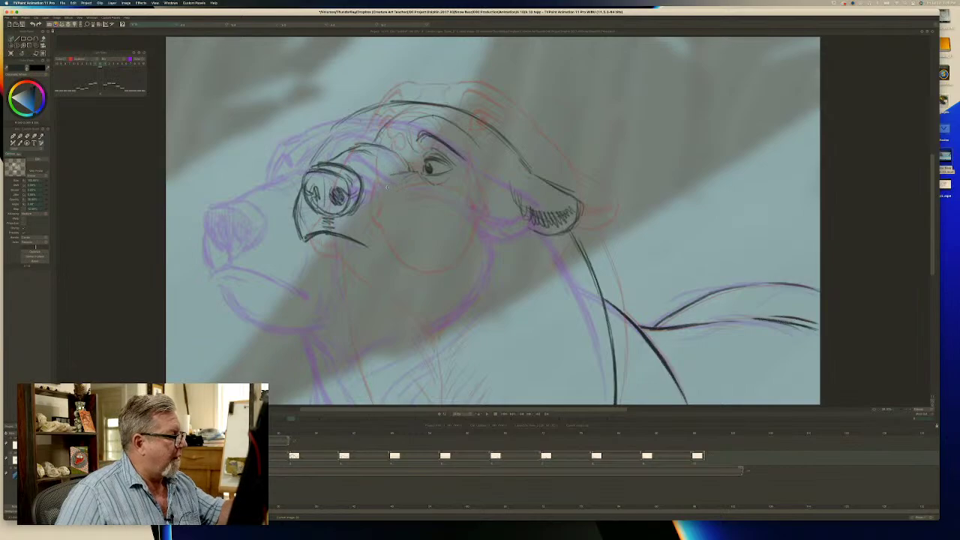
key(Right)
key(Left)
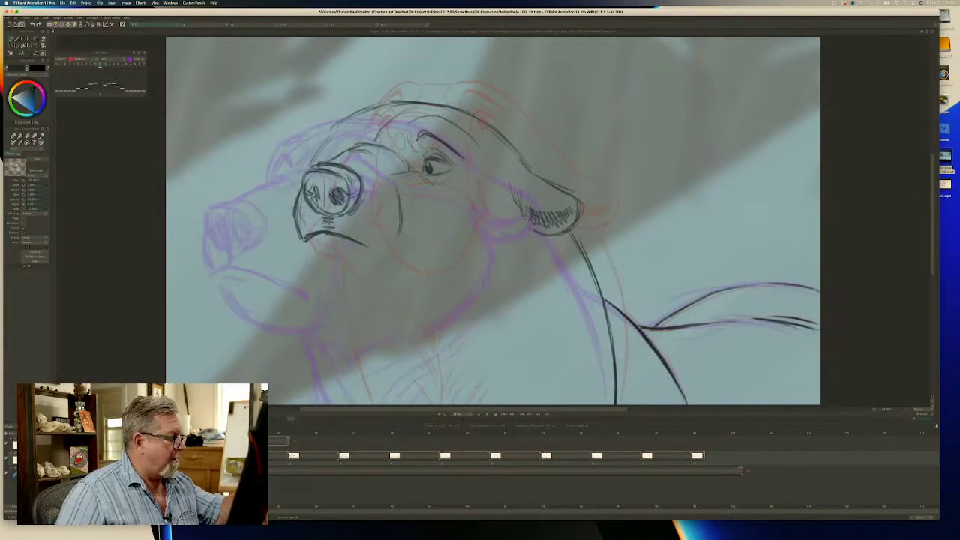
key(Right)
key(Left)
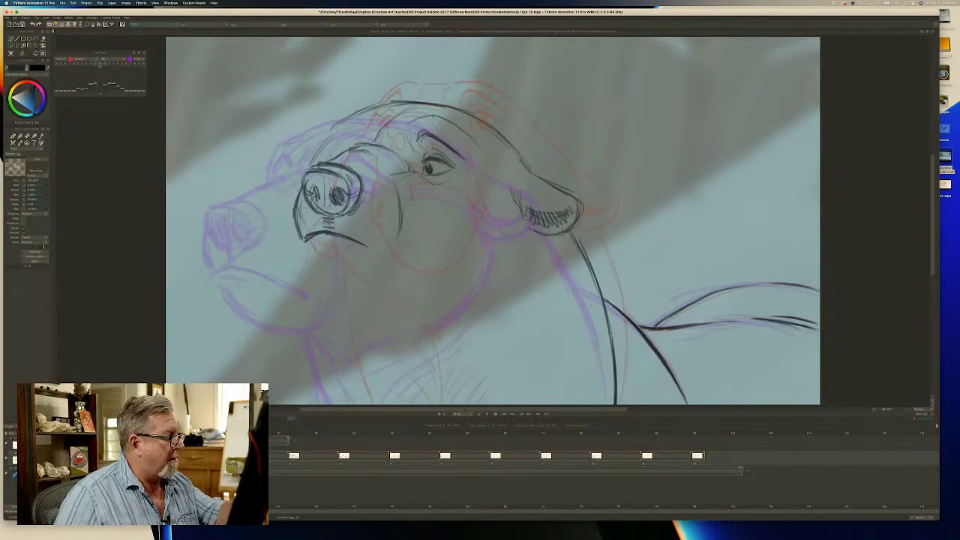
Reinforce the near eye's brow and add a short crease at the eye's outer corner.
drag(452, 150, 413, 135)
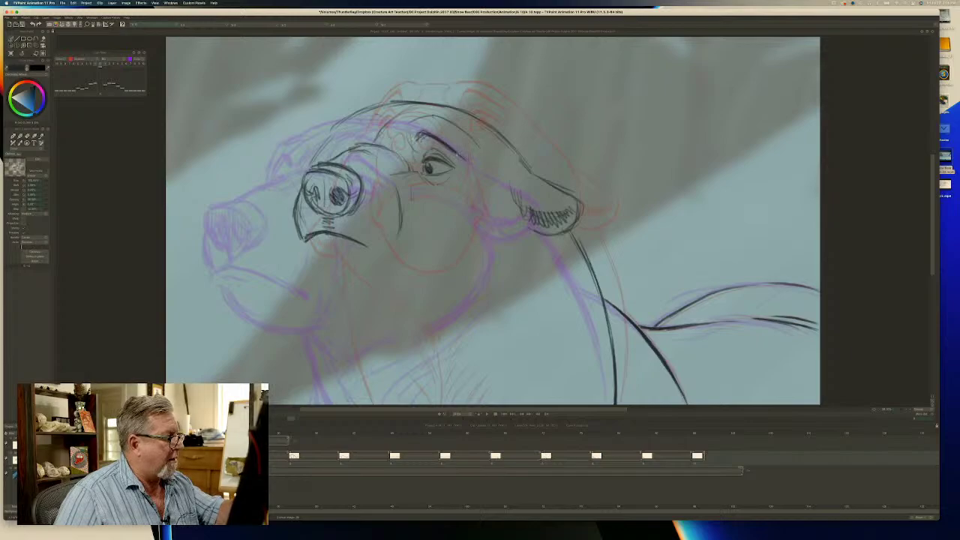
drag(473, 165, 460, 174)
key(Left)
key(Right)
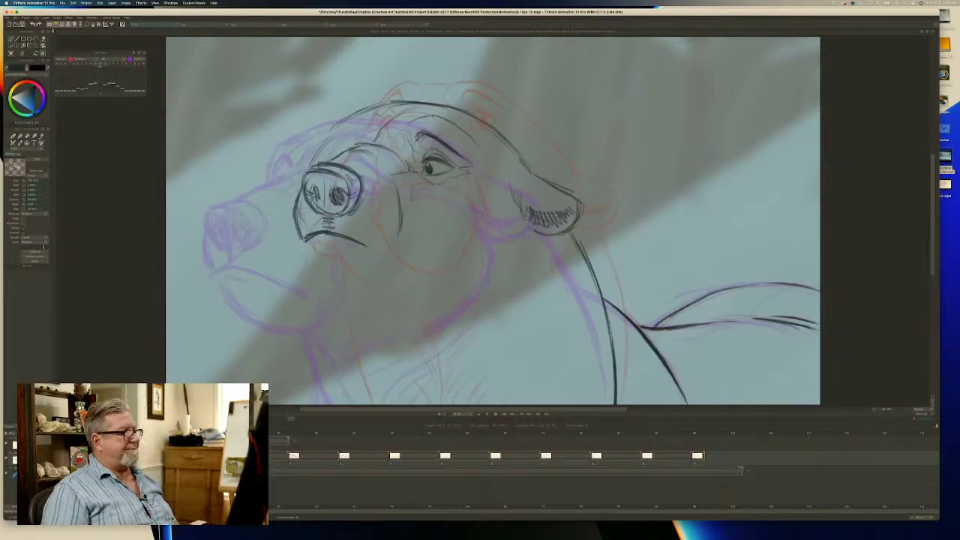
Draw a short stroke beneath the upper lip and the chin's curve below the mouth, flipping against the previous pose.
key(Left)
key(Right)
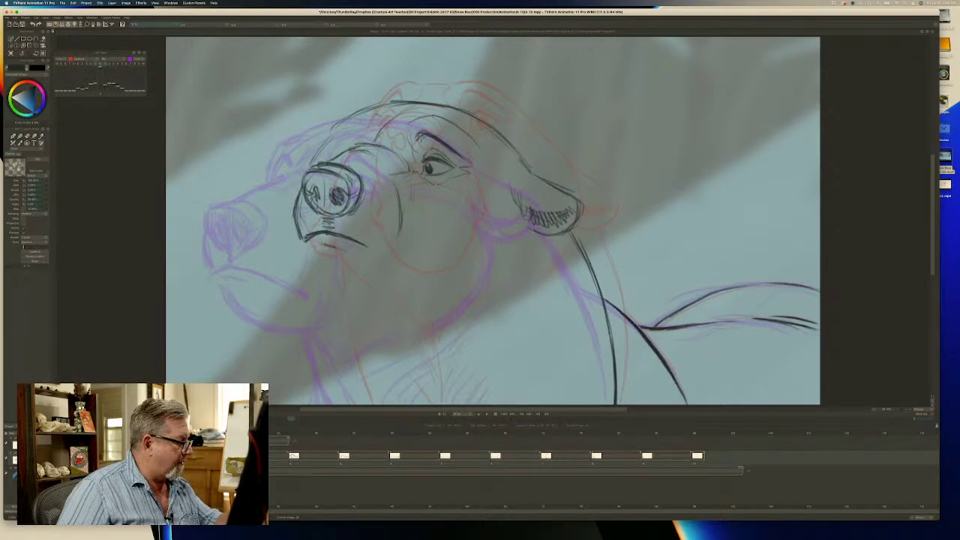
key(Left)
key(Right)
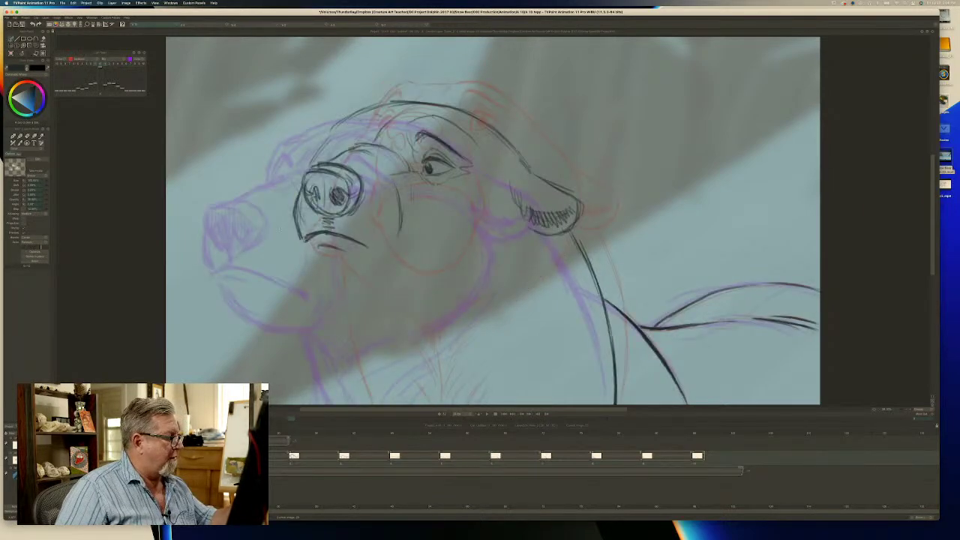
mouse_move(303, 240)
mouse_down()
mouse_move(293, 213)
mouse_move(299, 241)
mouse_move(333, 288)
mouse_up()
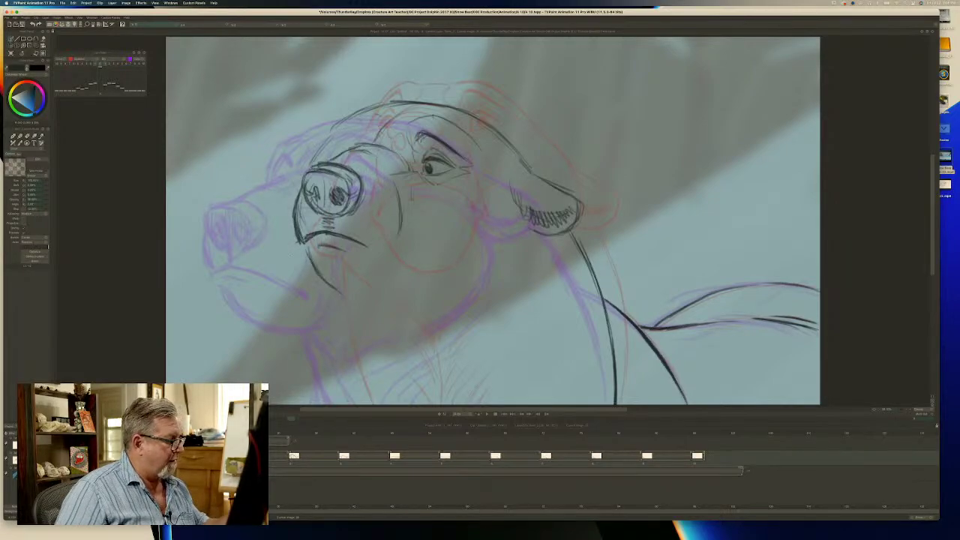
key(Left)
key(Right)
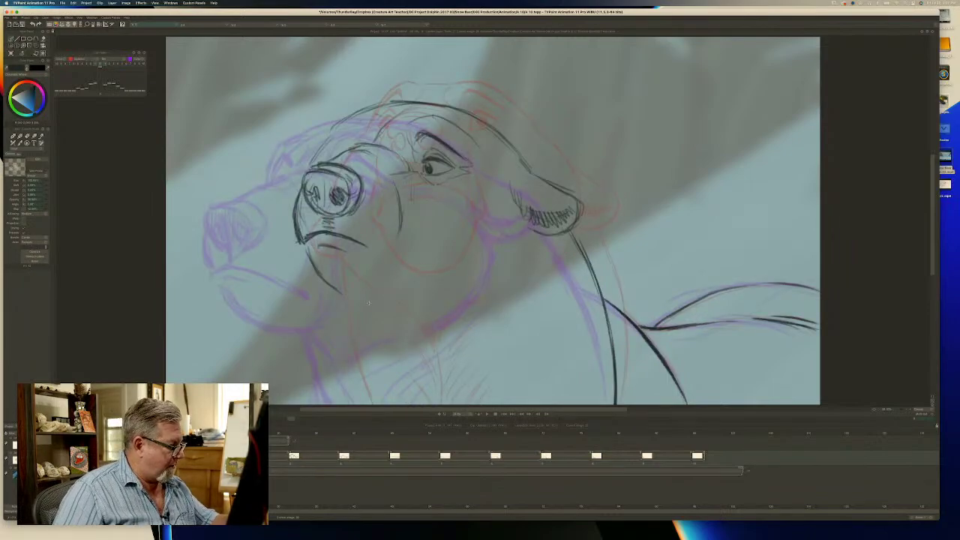
mouse_move(363, 303)
mouse_down()
mouse_move(385, 300)
mouse_move(363, 303)
mouse_up()
mouse_move(318, 276)
mouse_down()
mouse_move(351, 300)
mouse_move(336, 295)
mouse_move(366, 303)
mouse_up()
key(Left)
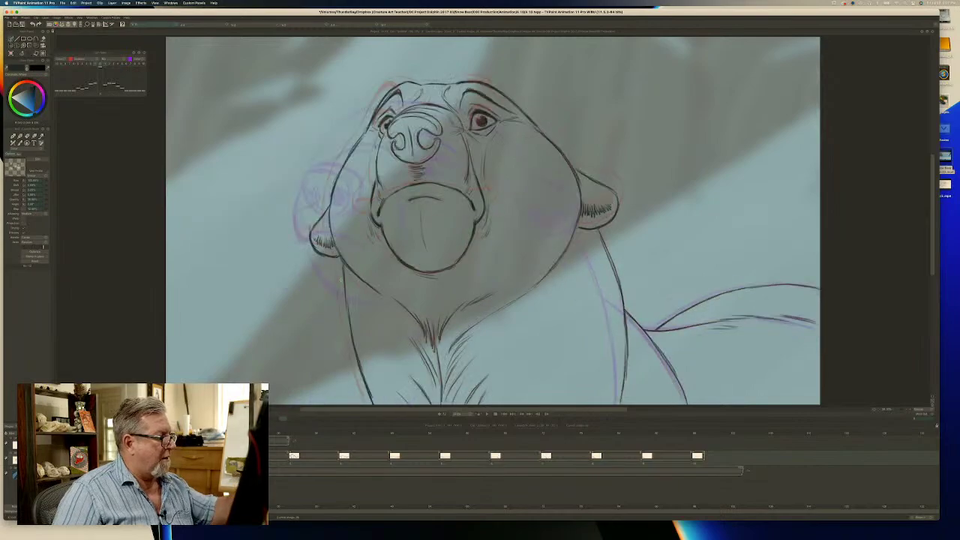
key(Right)
Draw the cheek line down from the eye and close the rounded back of the chin, flipping to check.
mouse_move(413, 201)
mouse_down()
mouse_move(409, 179)
mouse_move(414, 260)
mouse_up()
key(Left)
key(Right)
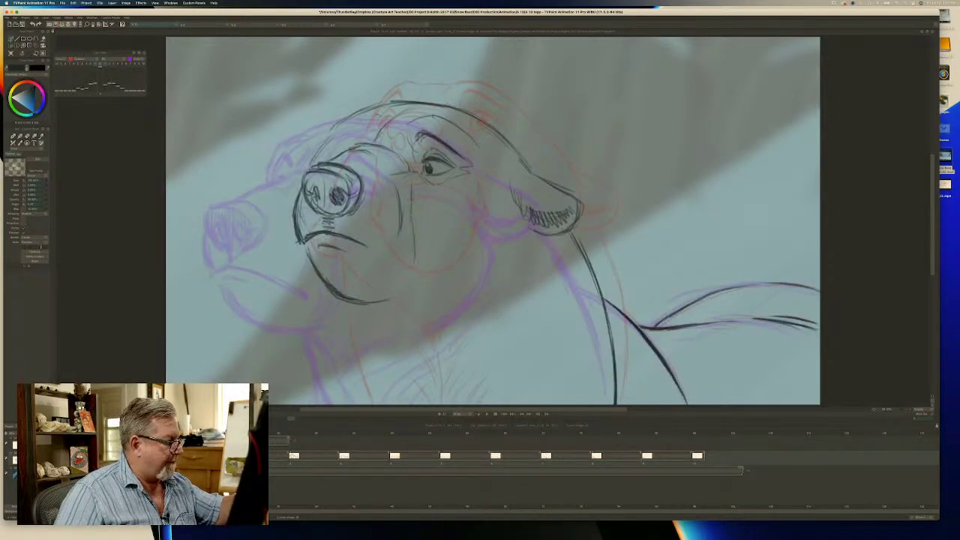
mouse_move(410, 222)
mouse_down()
mouse_move(414, 264)
mouse_move(388, 300)
mouse_up()
drag(411, 275, 385, 299)
drag(412, 274, 376, 302)
key(Left)
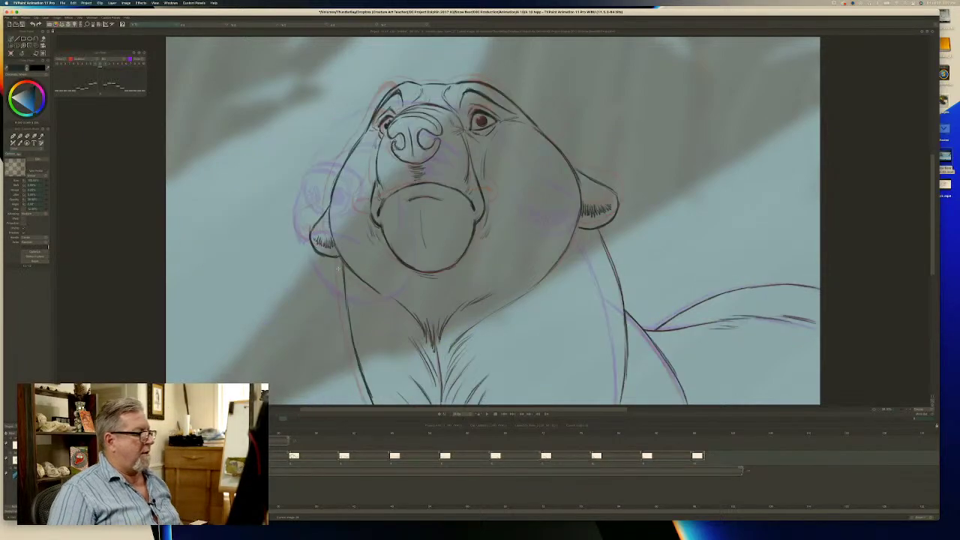
key(Right)
Extend the mouth line back to a dark corner with small creases below it, flipping against the previous pose.
drag(360, 241, 379, 248)
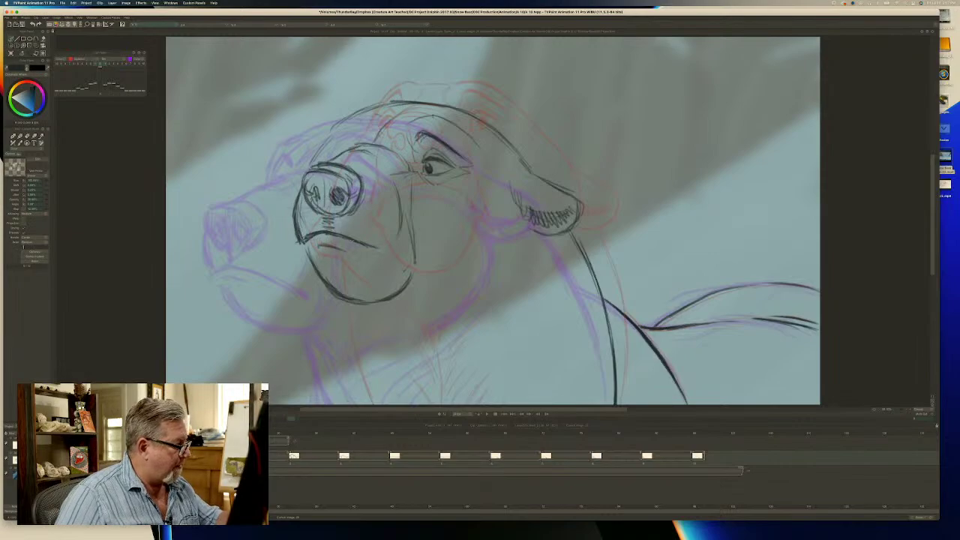
key(Left)
key(Right)
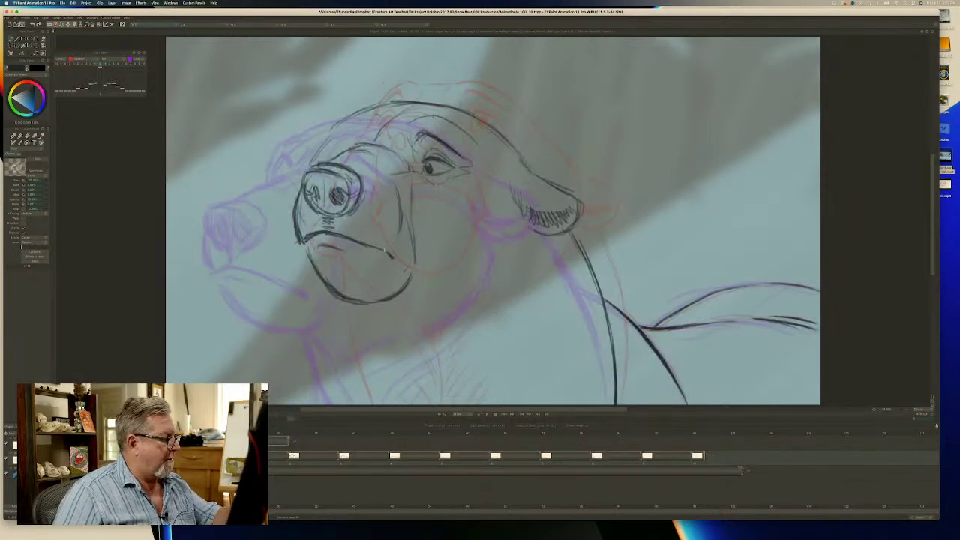
drag(385, 252, 389, 258)
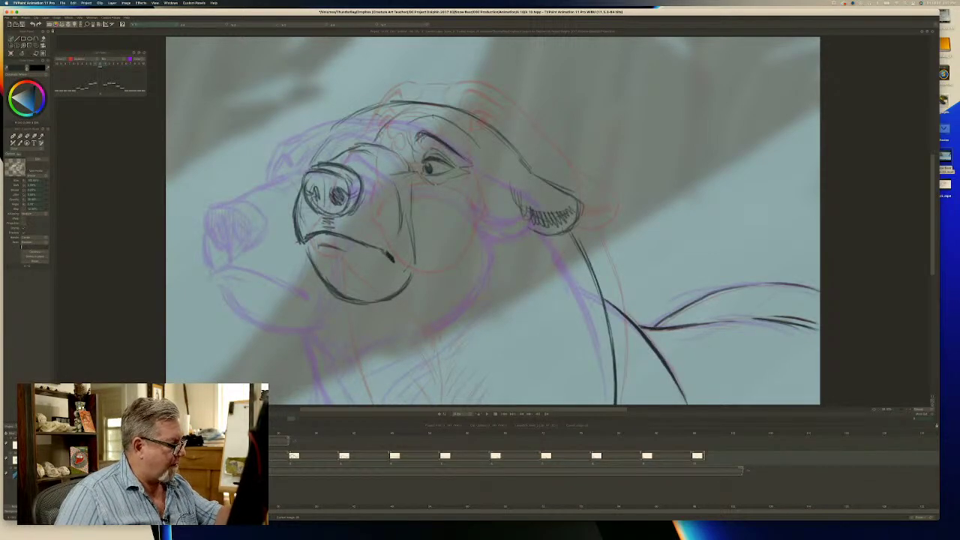
key(Left)
key(Right)
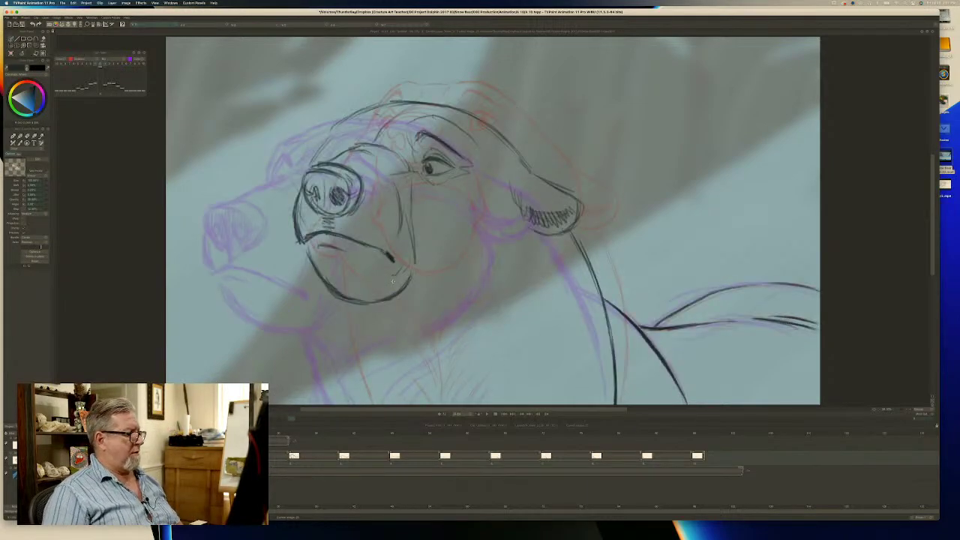
key(Left)
key(Right)
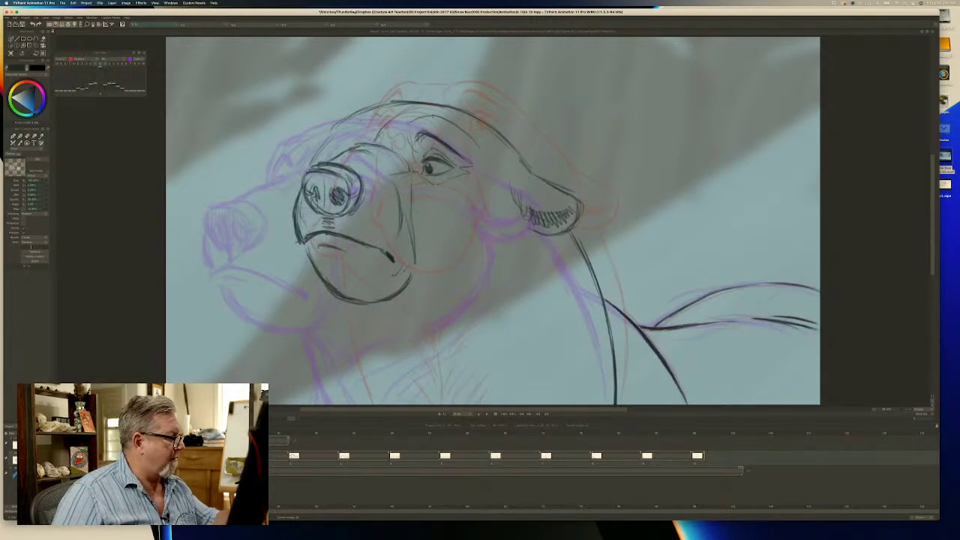
Darken the nose's upper edge, shade its interior with hatching, and flip to check the motion.
mouse_move(304, 172)
mouse_down()
mouse_move(325, 164)
mouse_move(348, 179)
mouse_move(324, 169)
mouse_move(334, 170)
mouse_move(298, 189)
mouse_move(321, 214)
mouse_up()
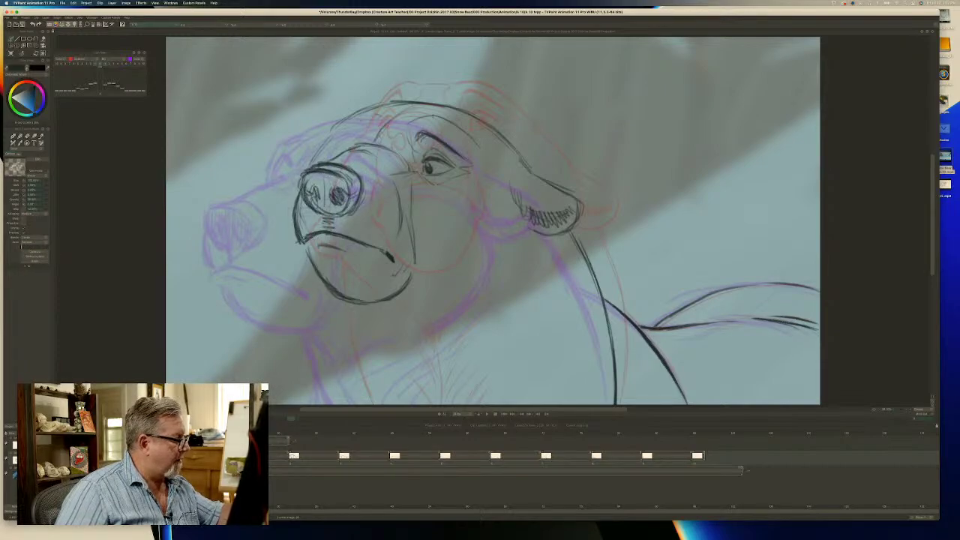
mouse_move(325, 180)
mouse_down()
mouse_move(321, 216)
mouse_move(357, 215)
mouse_up()
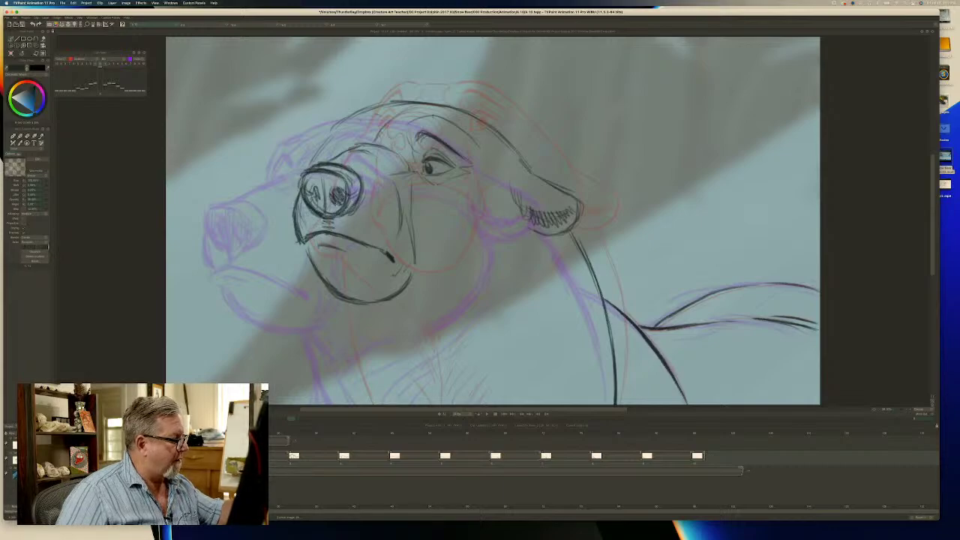
mouse_move(342, 175)
mouse_down()
mouse_move(339, 199)
mouse_move(309, 213)
mouse_up()
key(Left)
key(Right)
key(Left)
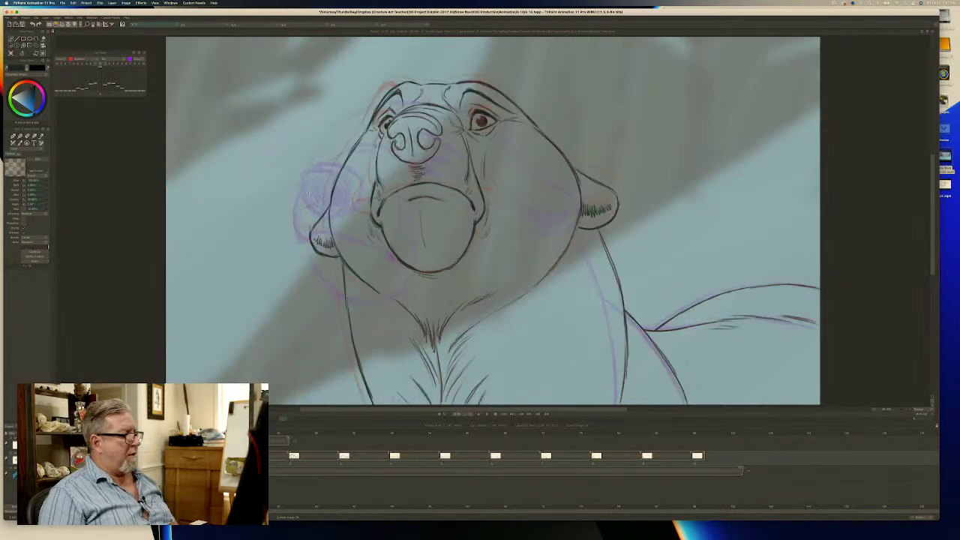
key(Right)
key(Left)
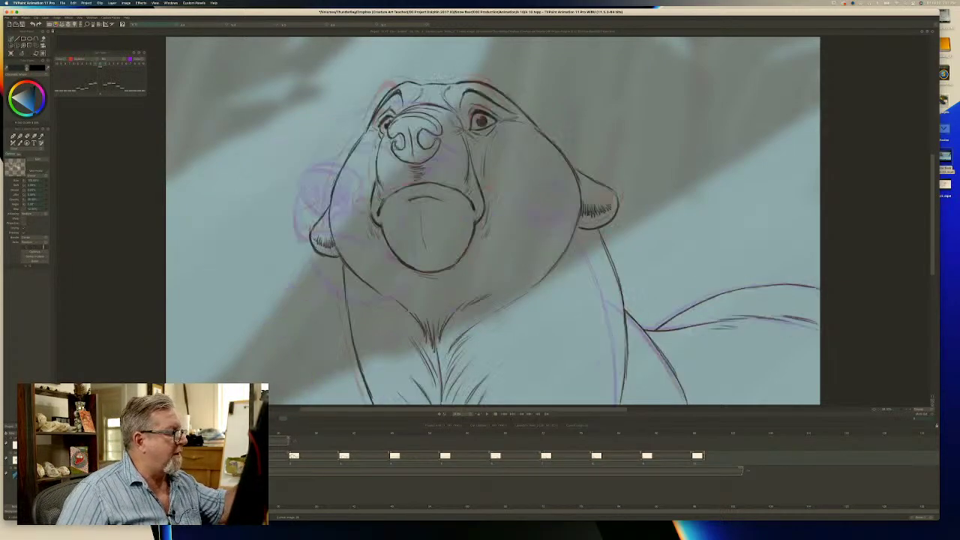
Draw the far brow as a small angled stroke above the muzzle, refining it while flipping against the previous pose.
key(Right)
drag(355, 143, 349, 129)
mouse_move(349, 131)
mouse_down()
mouse_move(354, 143)
mouse_move(350, 130)
mouse_up()
key(Left)
key(Right)
key(Left)
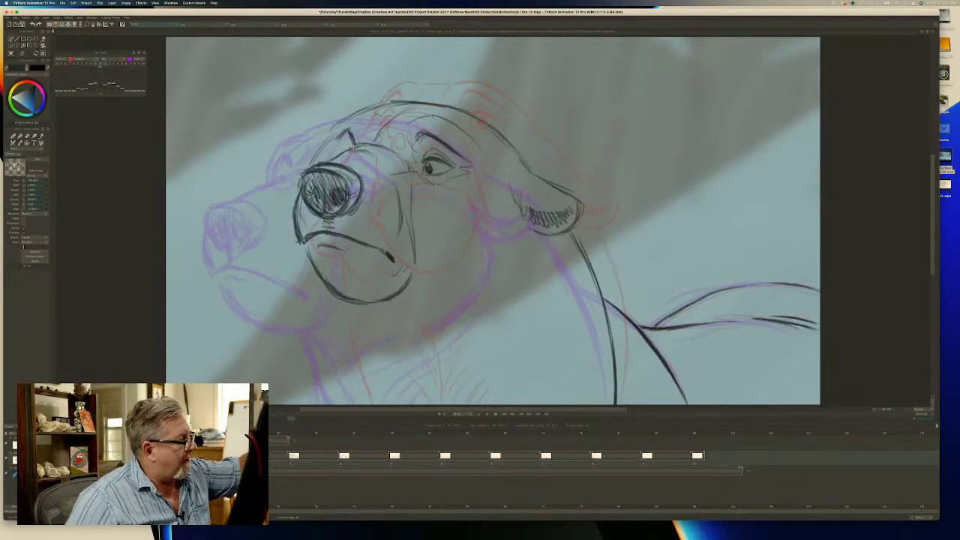
key(Right)
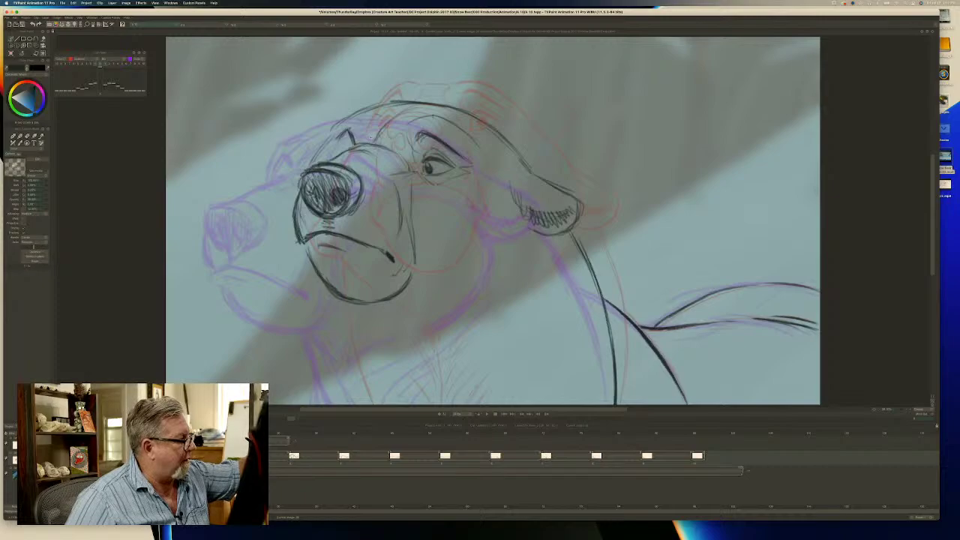
drag(355, 137, 357, 144)
key(Left)
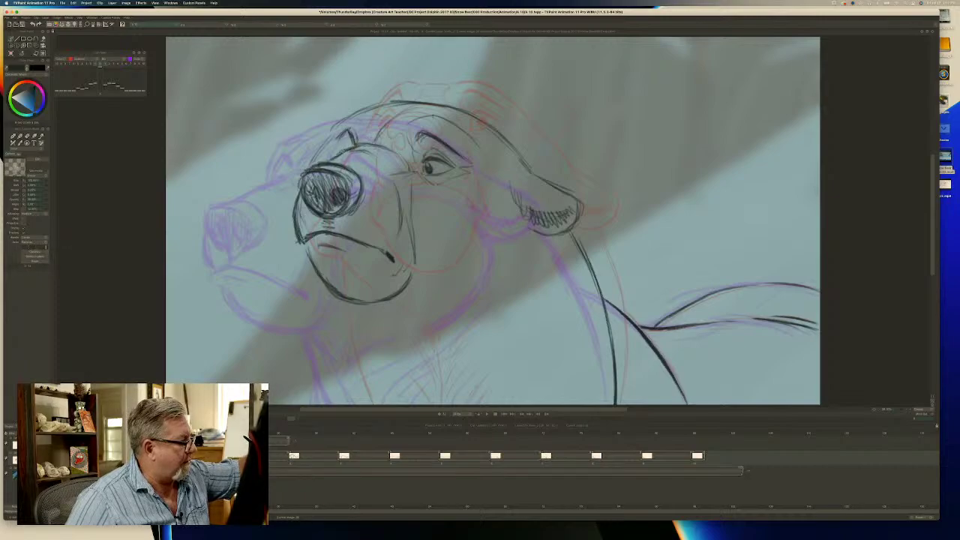
key(Right)
Thicken the nose's outline along its upper and far edges, and flip between poses to check the turn.
mouse_move(315, 164)
mouse_down()
mouse_move(302, 173)
mouse_move(308, 200)
mouse_up()
key(Left)
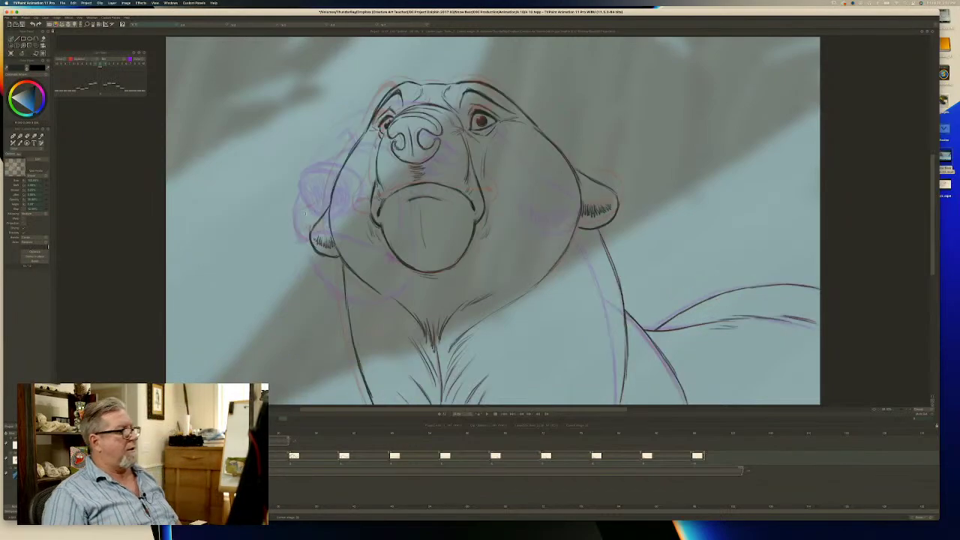
key(Right)
key(Left)
key(Right)
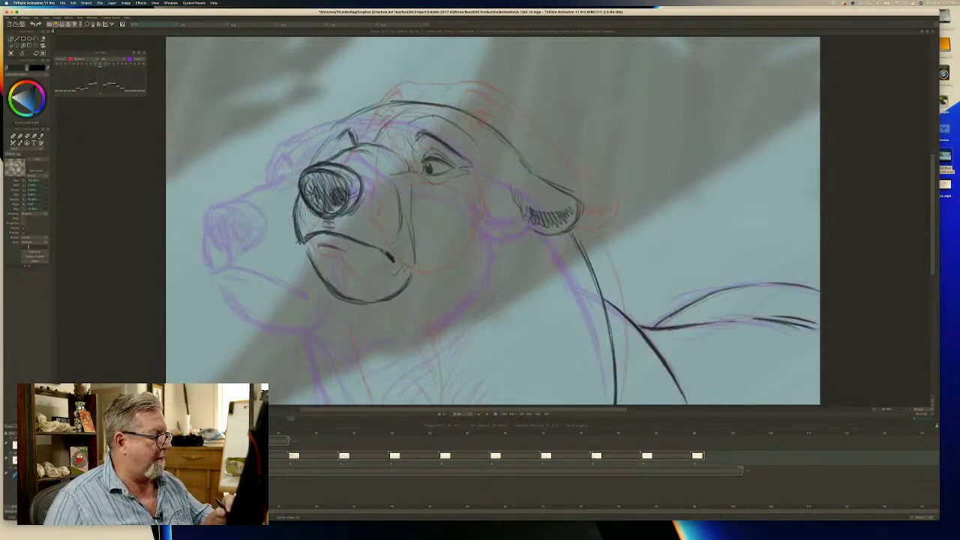
key(Left)
key(Right)
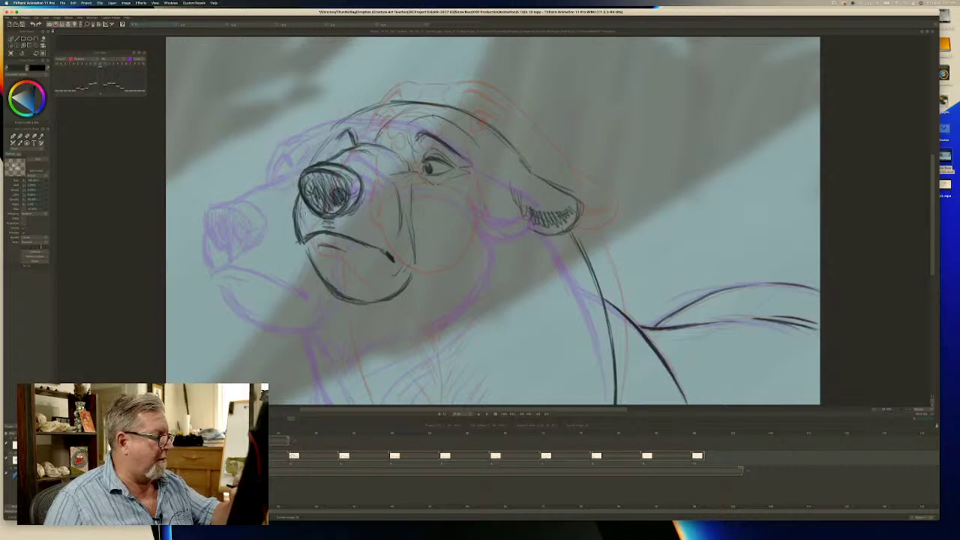
Draw the near cheek and jaw contour curving from below the near ear down toward the throat.
mouse_move(517, 184)
mouse_down()
mouse_move(541, 221)
mouse_move(540, 259)
mouse_move(483, 312)
mouse_up()
drag(532, 267, 504, 299)
drag(492, 303, 465, 321)
drag(526, 279, 465, 321)
drag(511, 297, 441, 327)
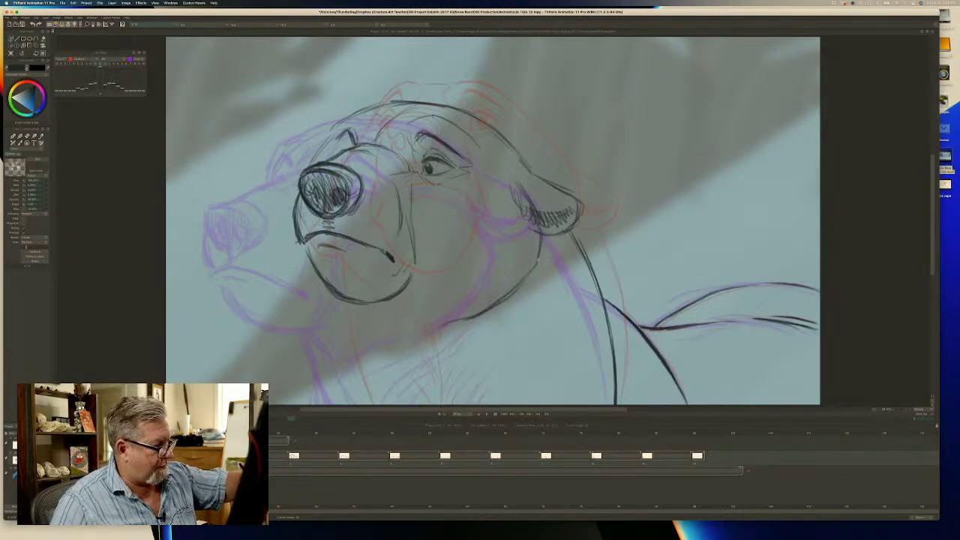
drag(535, 263, 500, 300)
Darken the near ear's front edge down to the jaw and erase the stray hatching in front of it.
drag(521, 195, 537, 231)
drag(512, 173, 530, 221)
key(e)
drag(511, 190, 534, 219)
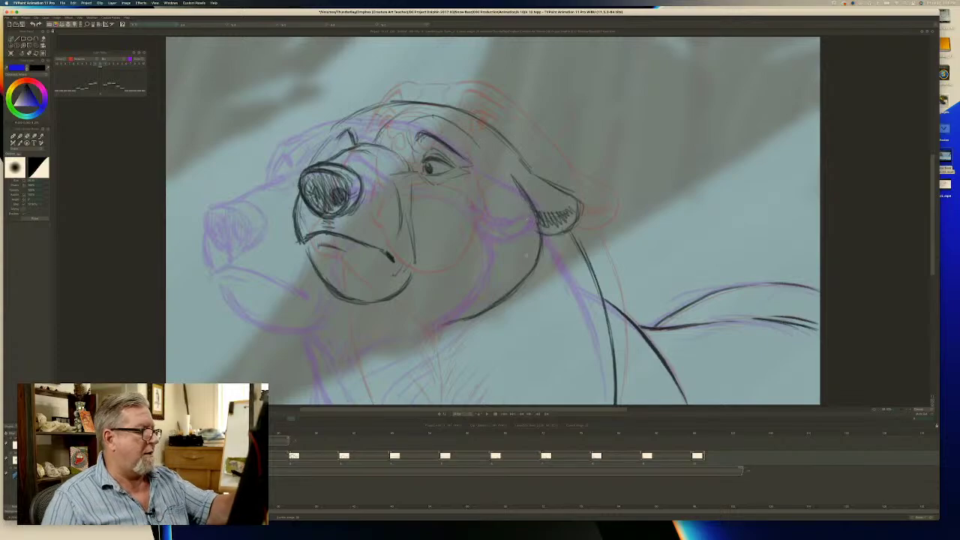
Flip between the in-between and the front-facing pose to check the cheek and ear motion.
key(Left)
key(Right)
key(Left)
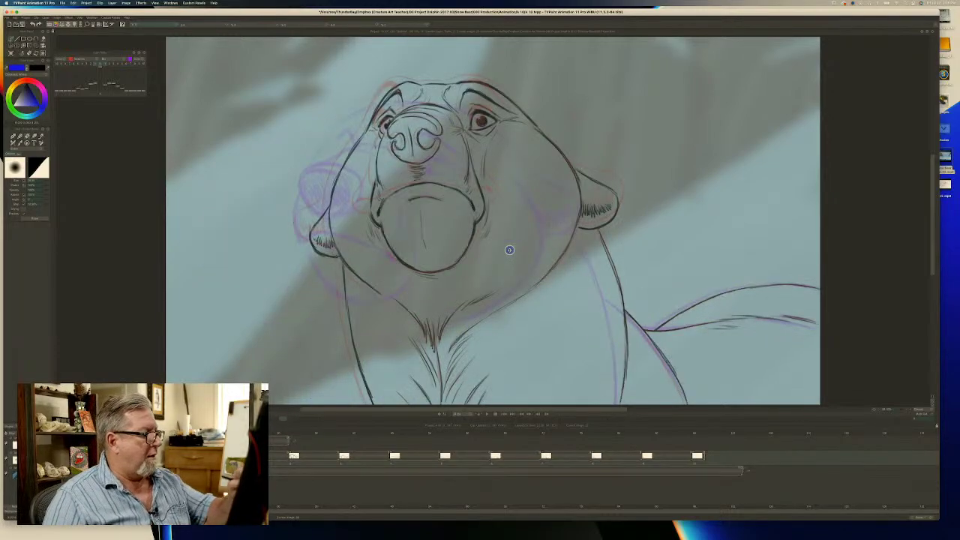
key(Right)
key(b)
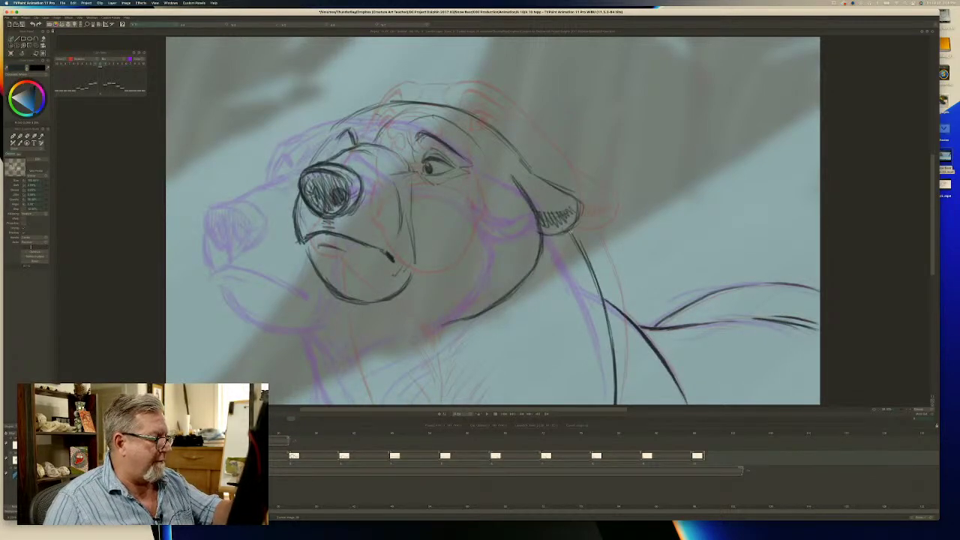
key(Left)
key(Right)
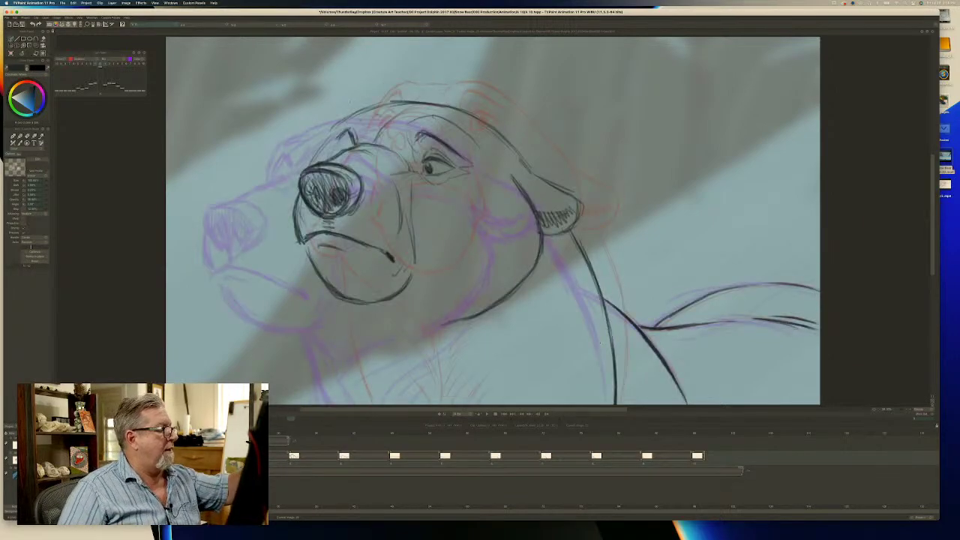
key(Left)
key(Right)
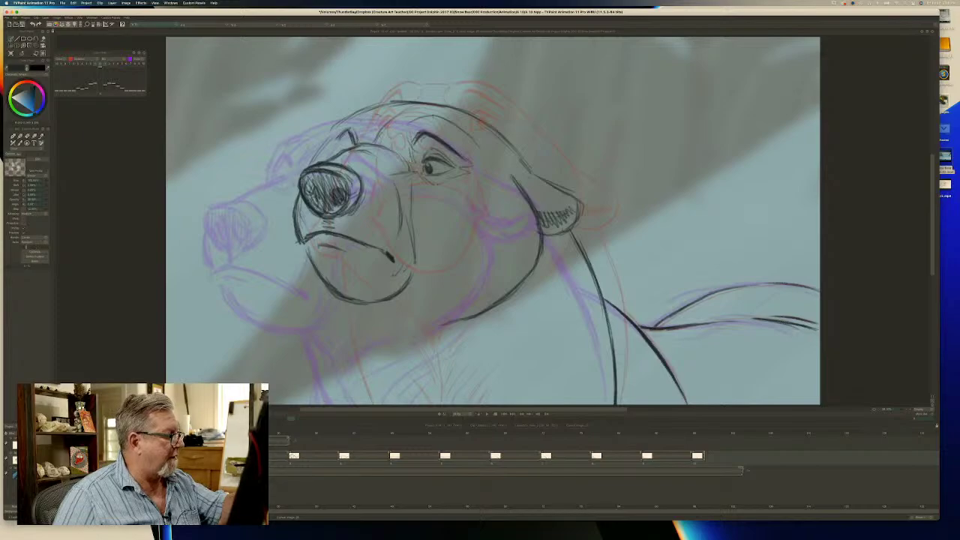
key(Left)
key(Right)
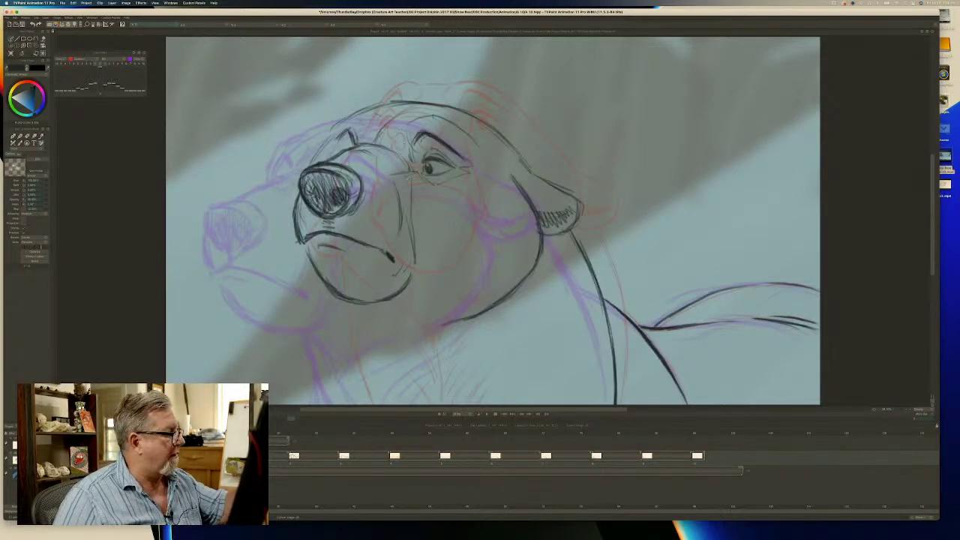
Draw the brow ridge arc and creases around the near eye, then the far brow contour and a cheek crease.
mouse_move(407, 149)
mouse_down()
mouse_move(401, 134)
mouse_move(417, 118)
mouse_move(484, 153)
mouse_up()
drag(444, 121, 479, 147)
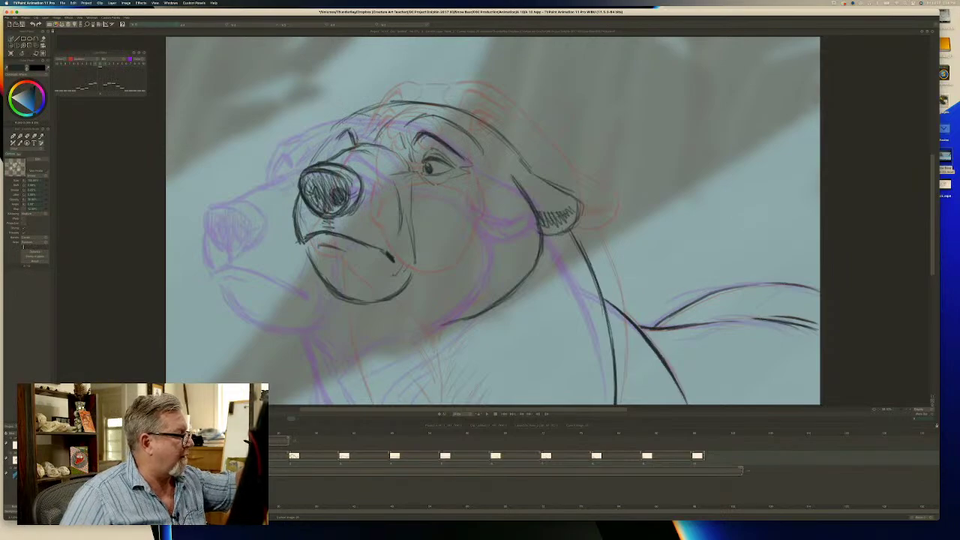
mouse_move(374, 109)
mouse_down()
mouse_move(329, 128)
mouse_move(325, 150)
mouse_up()
key(Left)
key(Right)
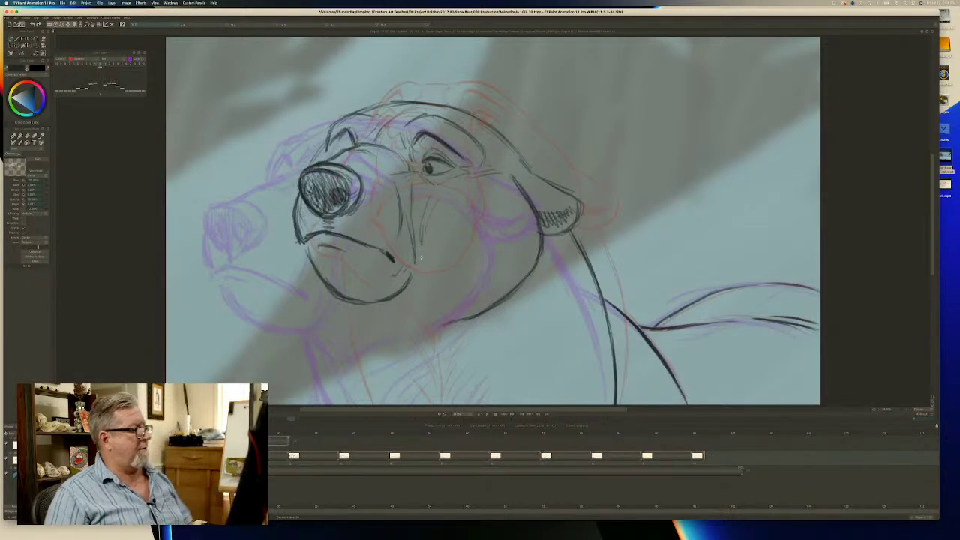
Flip through the neighbouring poses to examine how the brows and muzzle turn.
key(Left)
key(Right)
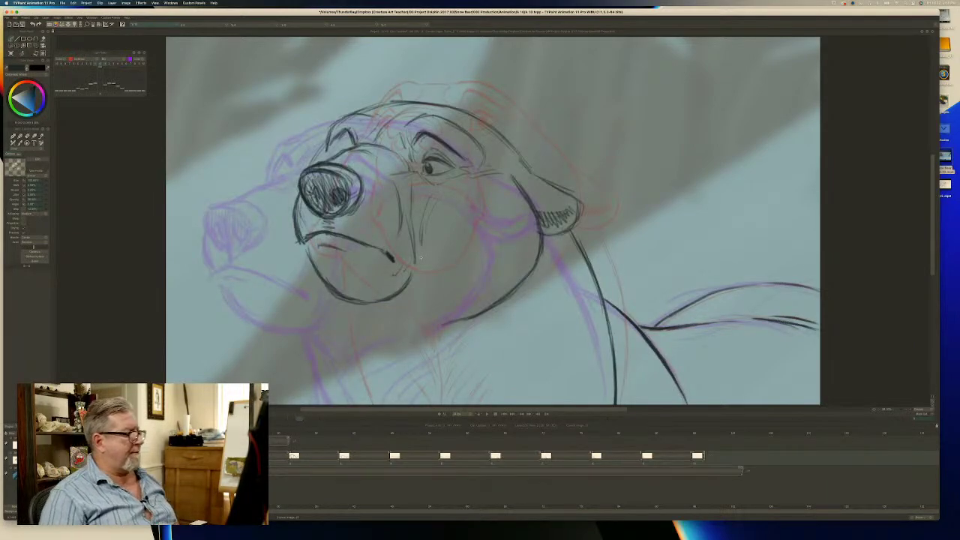
key(Left)
key(Left)
key(Right)
key(Left)
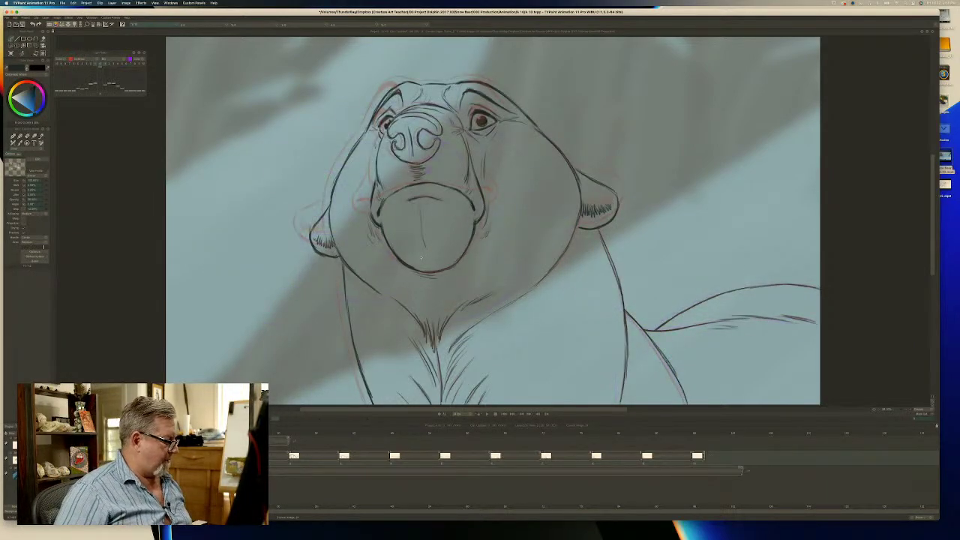
key(Right)
key(Left)
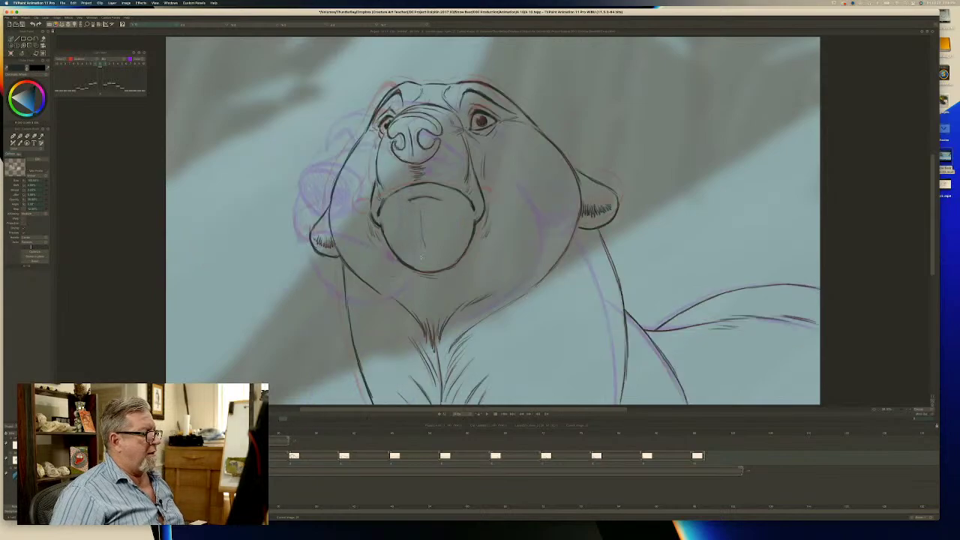
key(Right)
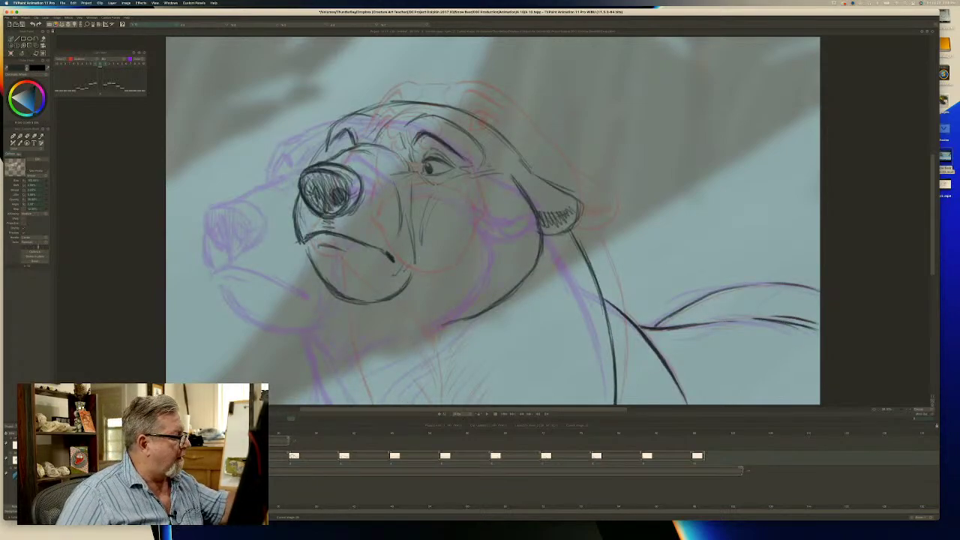
Draw the small far eye beneath the far brow, flipping against the front-facing pose.
key(Left)
key(Right)
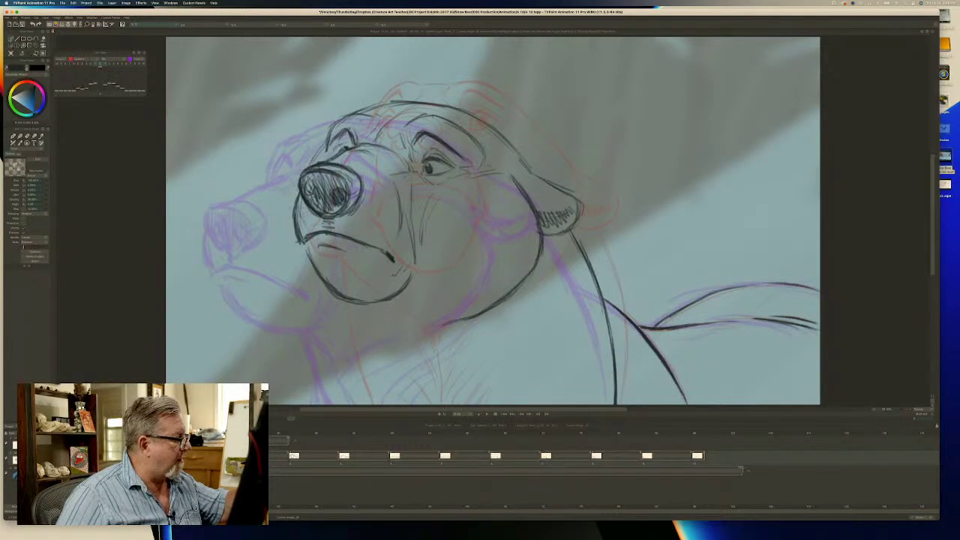
key(Left)
key(Right)
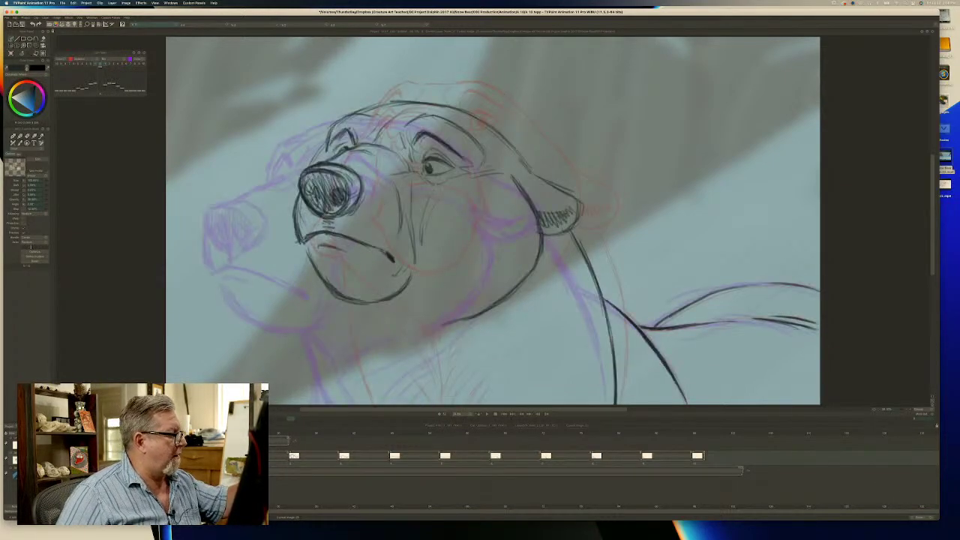
key(Left)
key(Right)
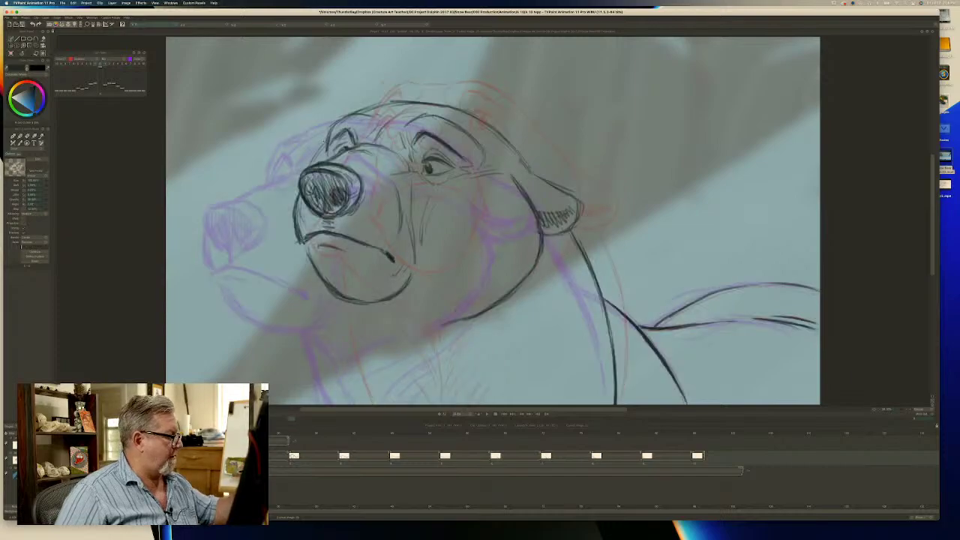
Draw the far cheek contour as a small bulge beside the mouth, continuing under the chin.
drag(307, 253, 302, 275)
key(Left)
key(Right)
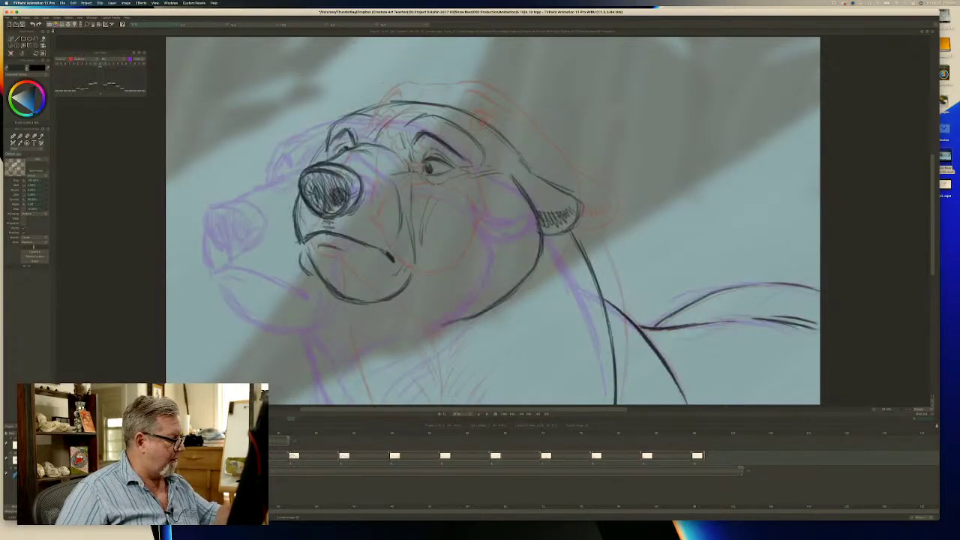
drag(304, 256, 324, 293)
mouse_move(297, 248)
mouse_down()
mouse_move(307, 277)
mouse_move(300, 275)
mouse_move(354, 315)
mouse_up()
Draw the pointed fur tuft below the chin, joining both jaw lines, and flip to check the motion.
drag(361, 316, 391, 350)
key(Left)
key(Right)
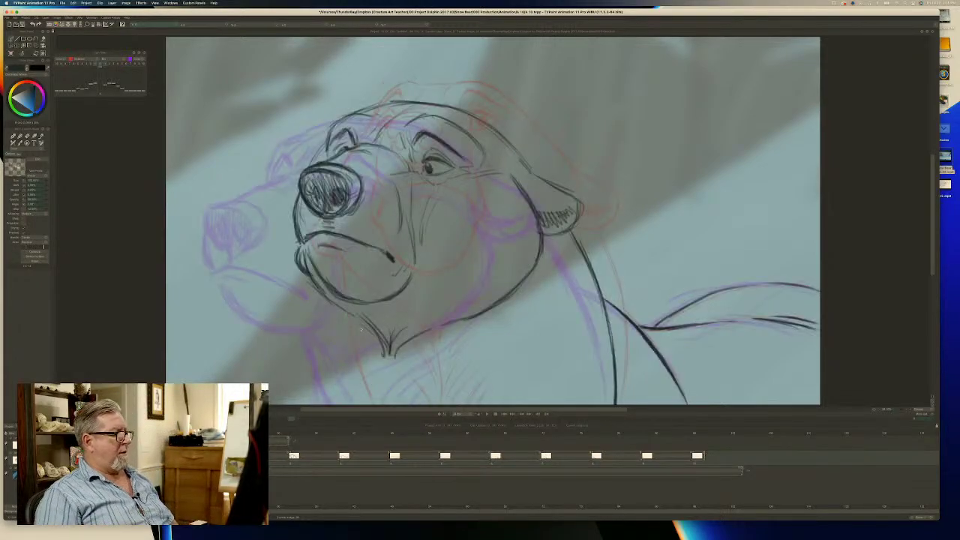
key(Left)
key(Right)
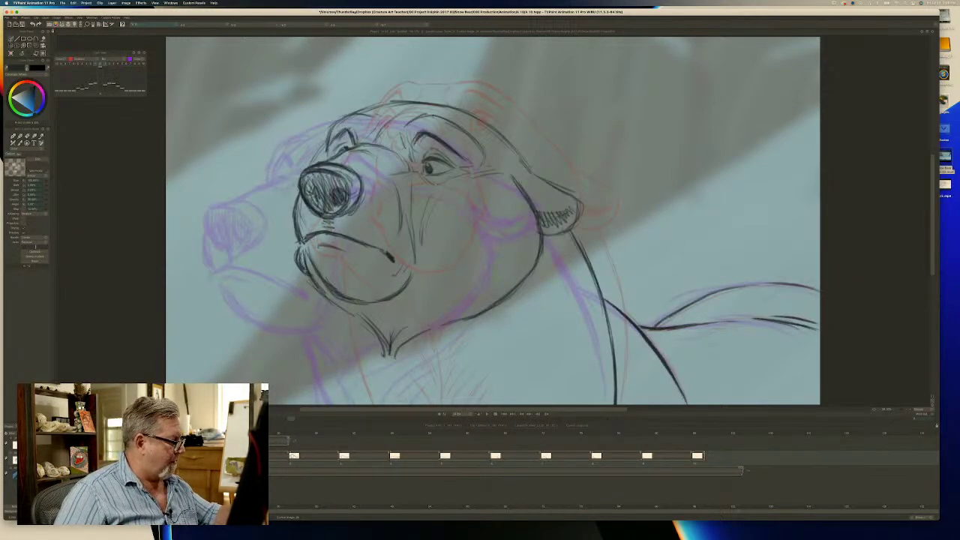
key(Left)
key(Right)
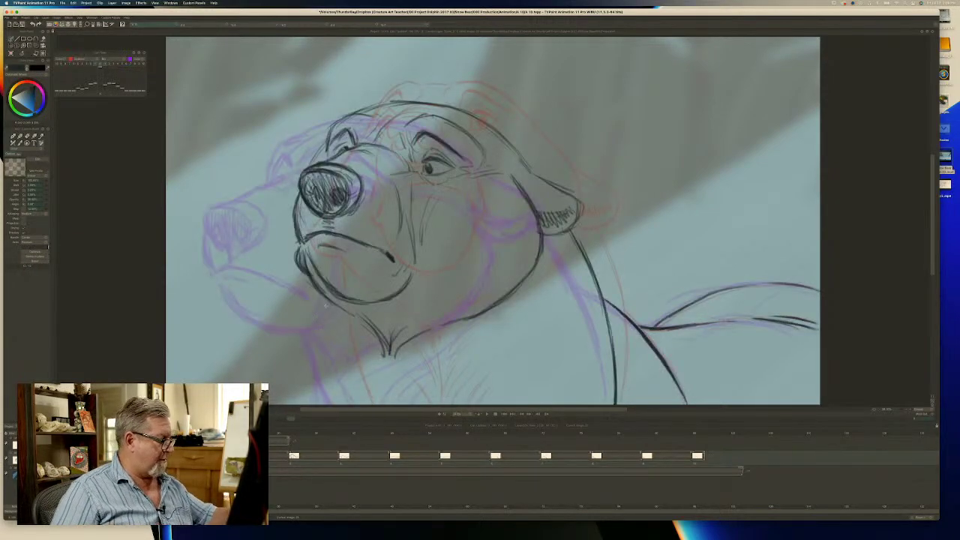
Draw the front neck line from below the chin to the frame edge and start the chest line under the tuft.
drag(329, 313, 347, 399)
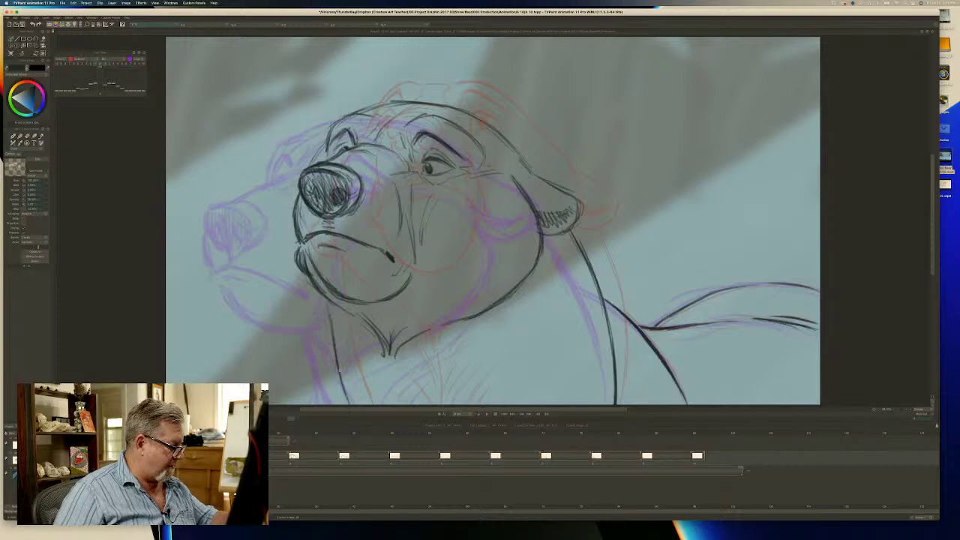
drag(340, 363, 349, 404)
mouse_move(331, 315)
mouse_down()
mouse_move(343, 358)
mouse_move(420, 402)
mouse_up()
key(Left)
key(Right)
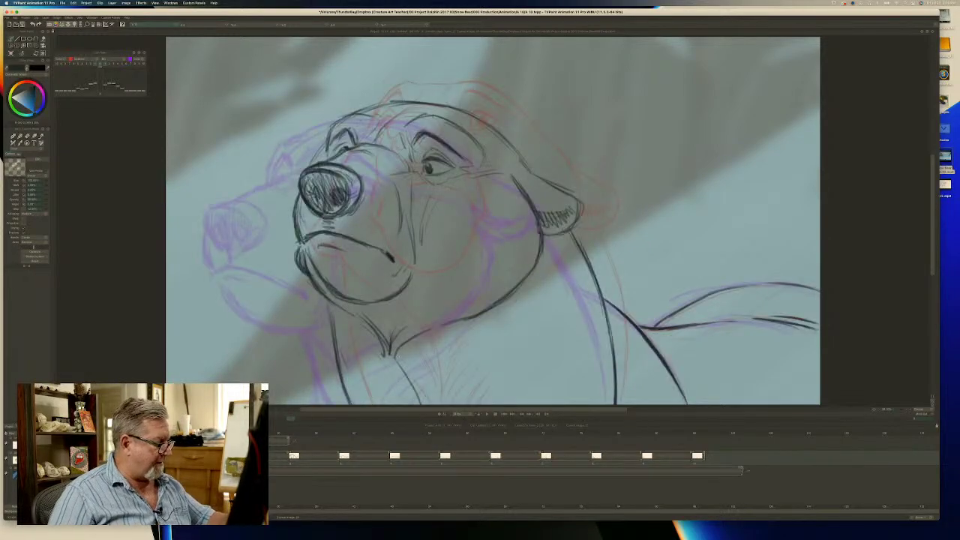
Add chest fur strokes on both sides of the line below the tuft, and flip against the front-facing pose.
drag(390, 360, 417, 403)
mouse_move(457, 333)
mouse_down()
mouse_move(405, 364)
mouse_move(420, 362)
mouse_move(422, 390)
mouse_up()
mouse_move(484, 349)
mouse_down()
mouse_move(439, 398)
mouse_move(459, 405)
mouse_up()
mouse_move(381, 360)
mouse_down()
mouse_move(401, 382)
mouse_move(401, 399)
mouse_up()
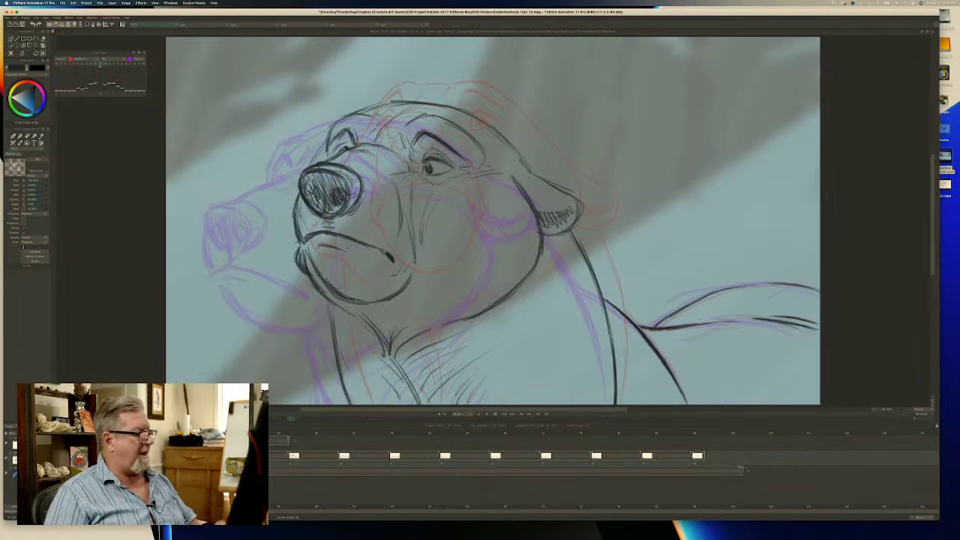
key(Left)
key(Right)
key(Left)
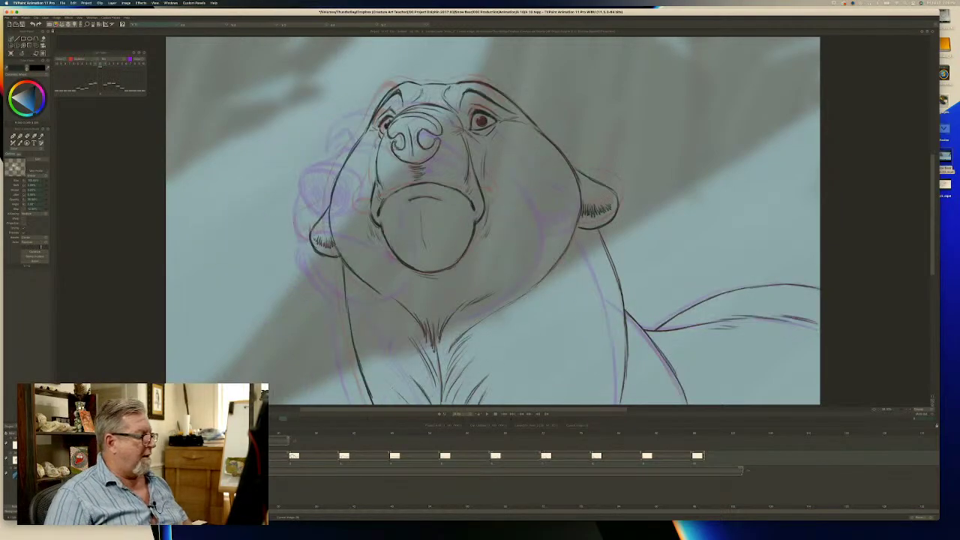
key(Right)
Darken the near jaw contour and the top of the head from ear to forehead, and flip to check.
mouse_move(542, 250)
mouse_down()
mouse_move(516, 291)
mouse_move(488, 308)
mouse_up()
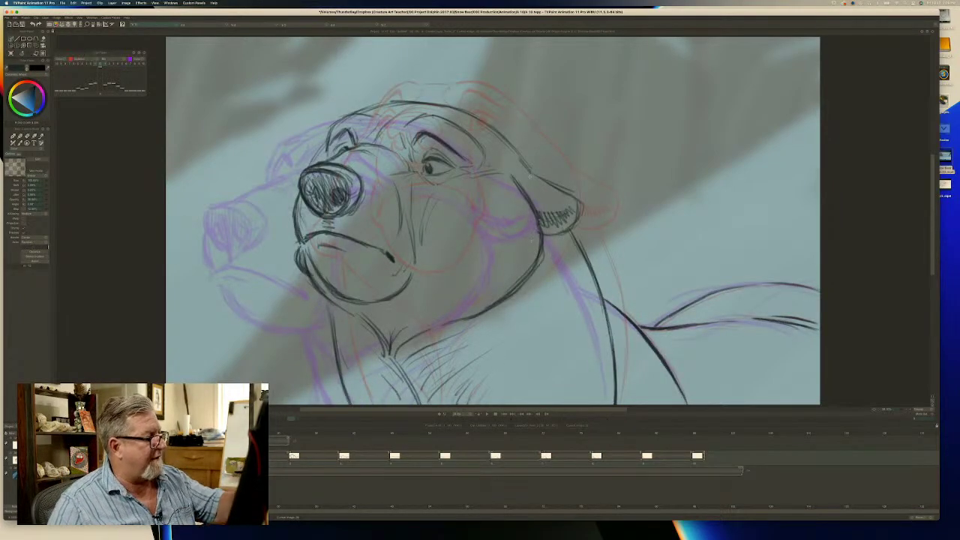
mouse_move(522, 156)
mouse_down()
mouse_move(483, 121)
mouse_move(422, 102)
mouse_move(375, 103)
mouse_up()
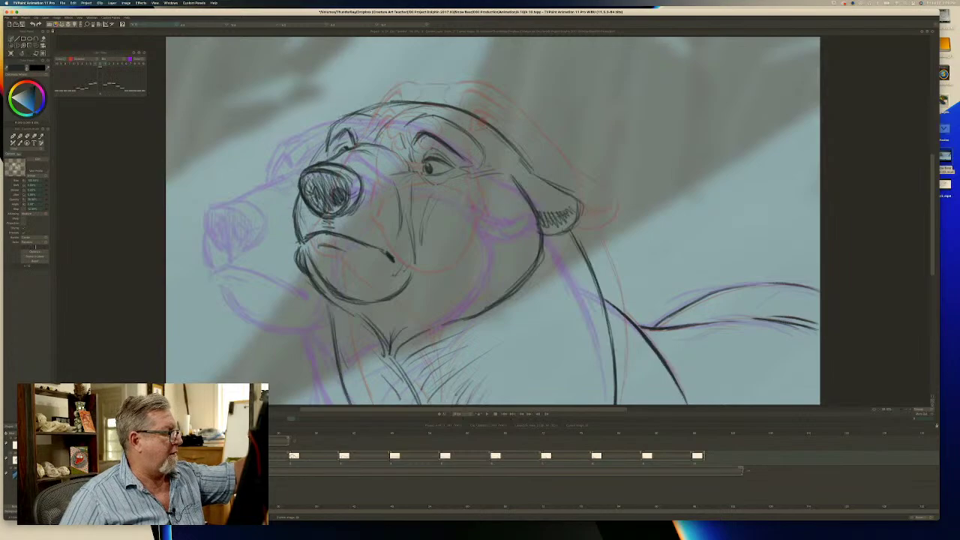
key(Left)
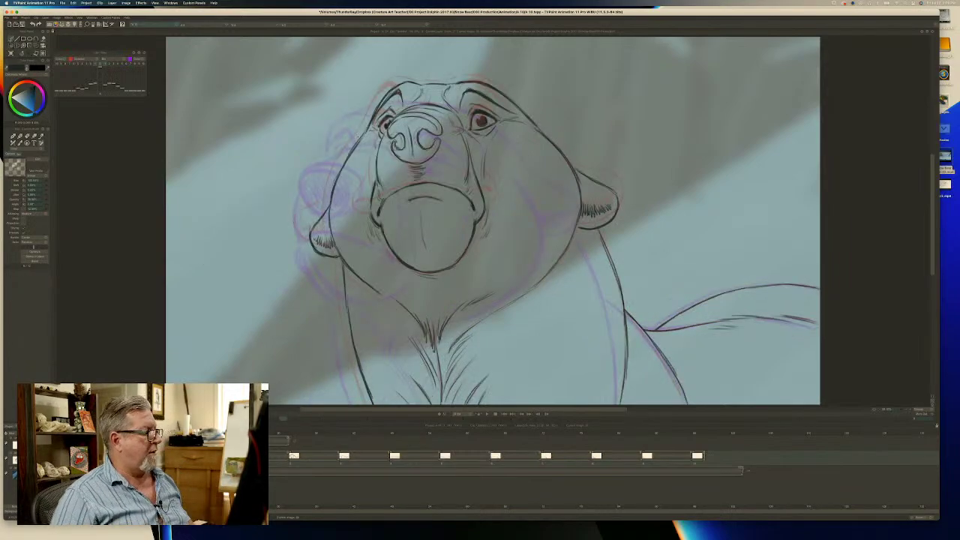
key(Right)
key(Left)
key(Right)
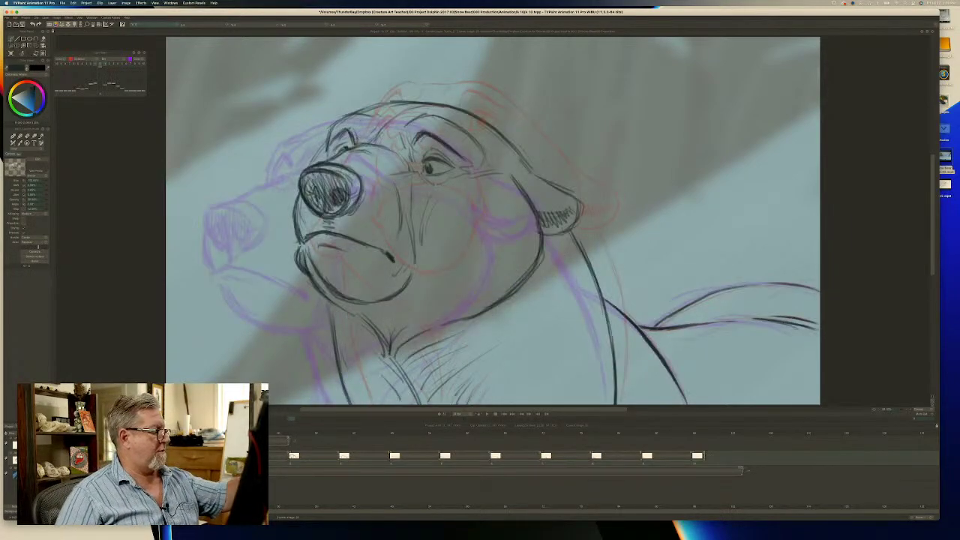
Add a curved far cheek stroke beside the nose and flip to compare it with the front-facing pose.
drag(326, 144, 315, 162)
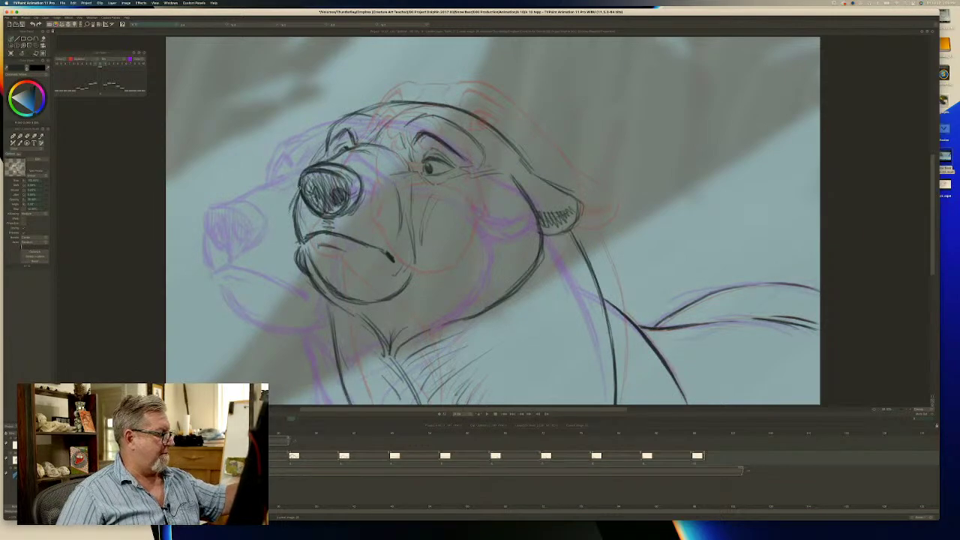
key(Left)
key(Right)
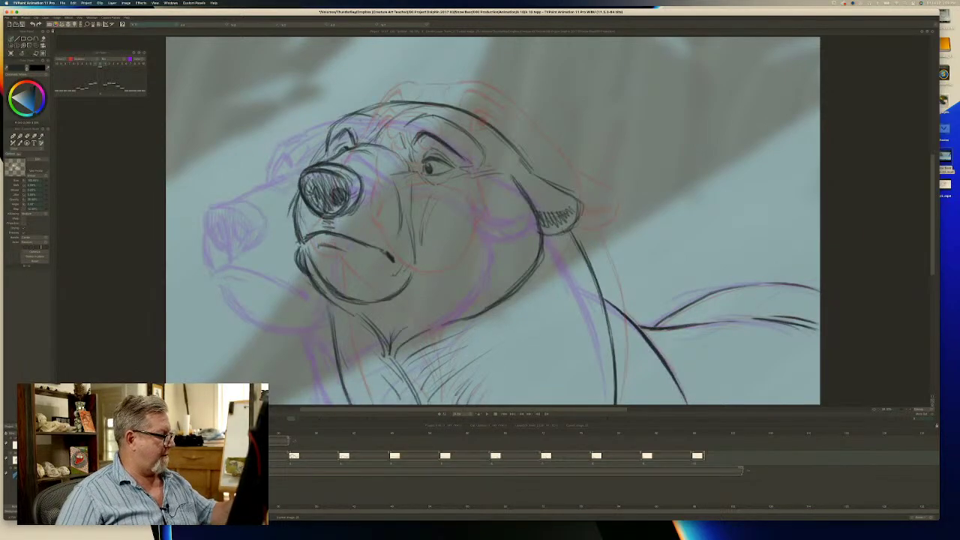
Erase the bulging far cheek outline, redraw it as one smooth curve from nose to jaw, and flip to check.
key(e)
mouse_move(298, 254)
mouse_down()
mouse_move(300, 271)
mouse_move(303, 250)
mouse_up()
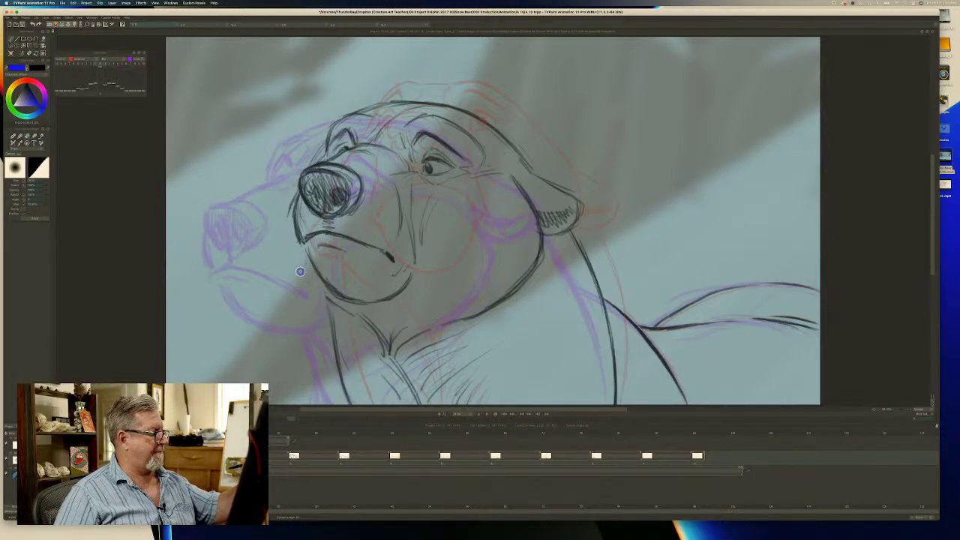
key(e)
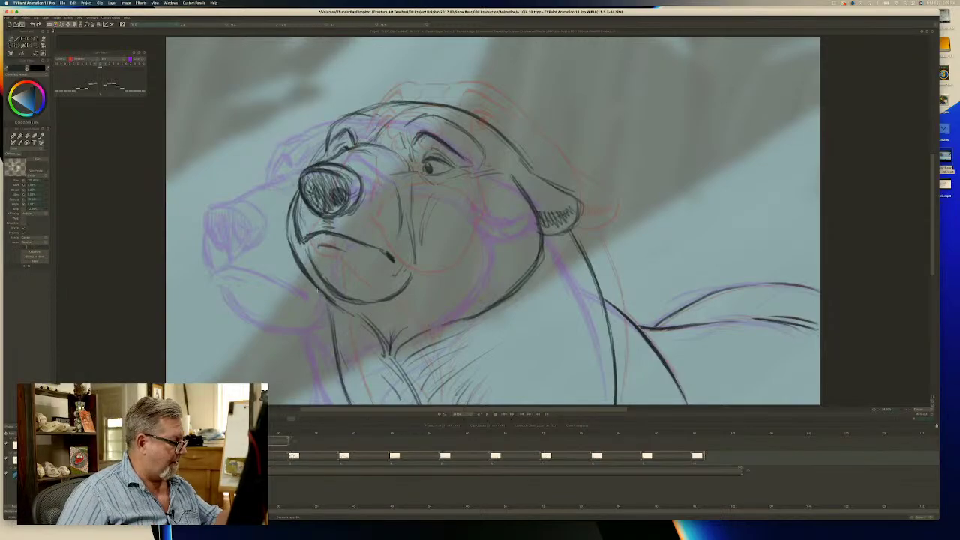
key(Left)
key(Right)
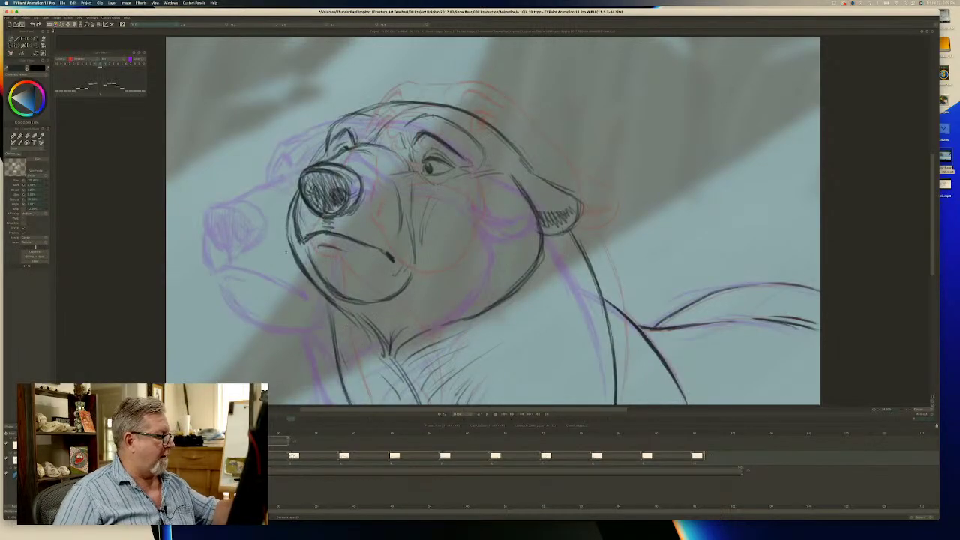
key(Left)
key(Right)
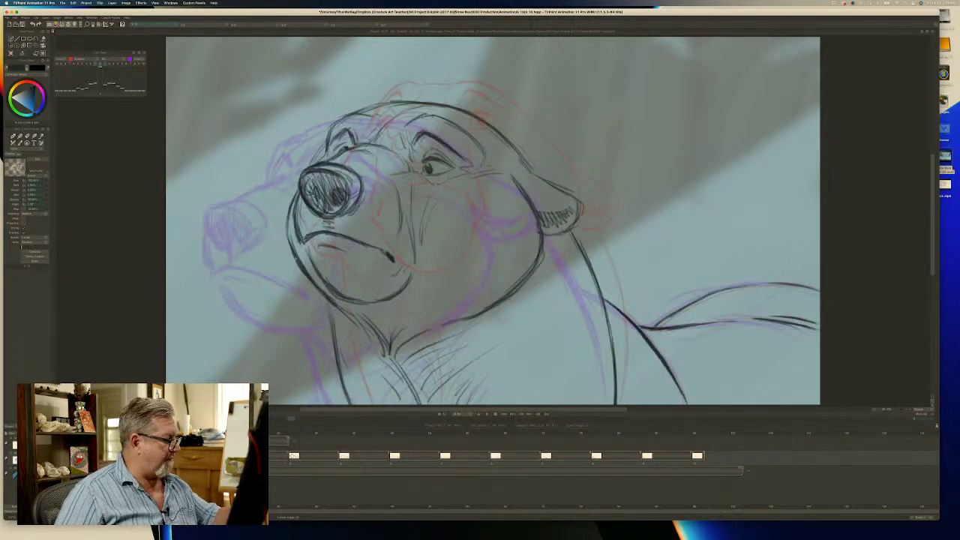
key(Right)
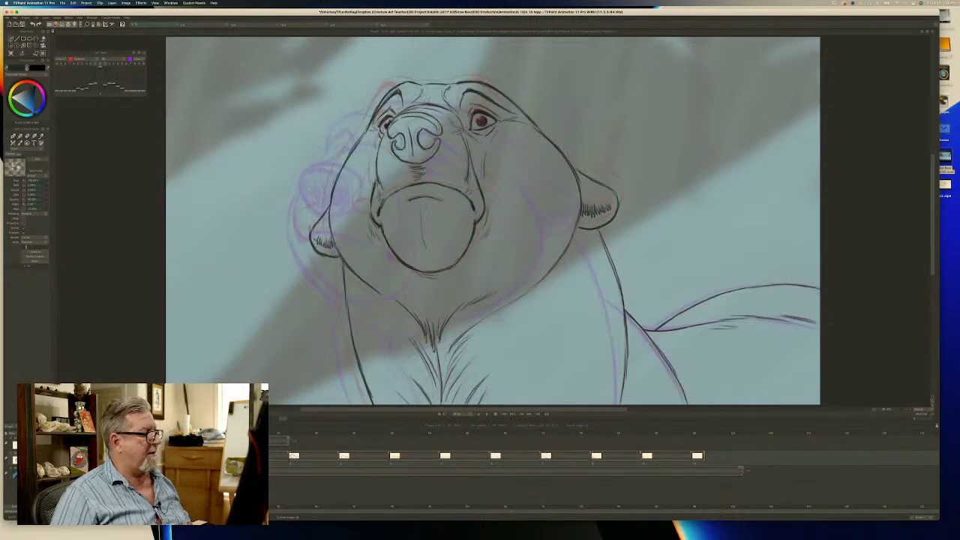
Flip repeatedly between the front-facing pose and the head-turn in-between to check how the head, cheek and jaw move.
key(Left)
key(Right)
key(Left)
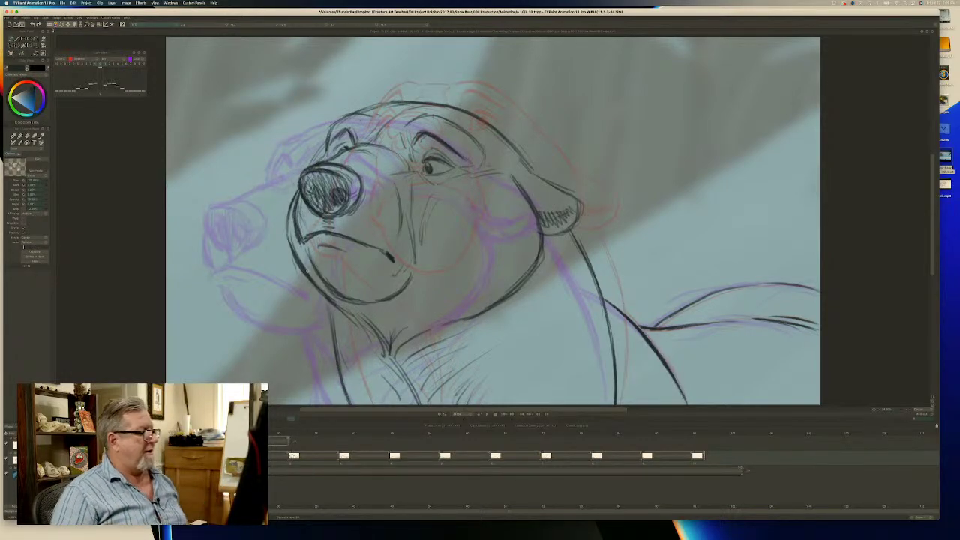
key(Left)
key(Right)
key(Left)
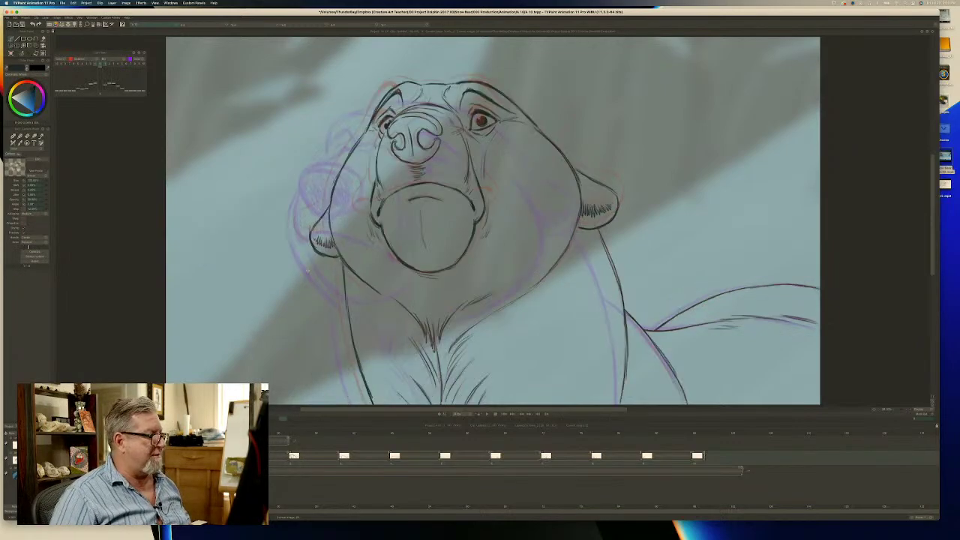
key(Right)
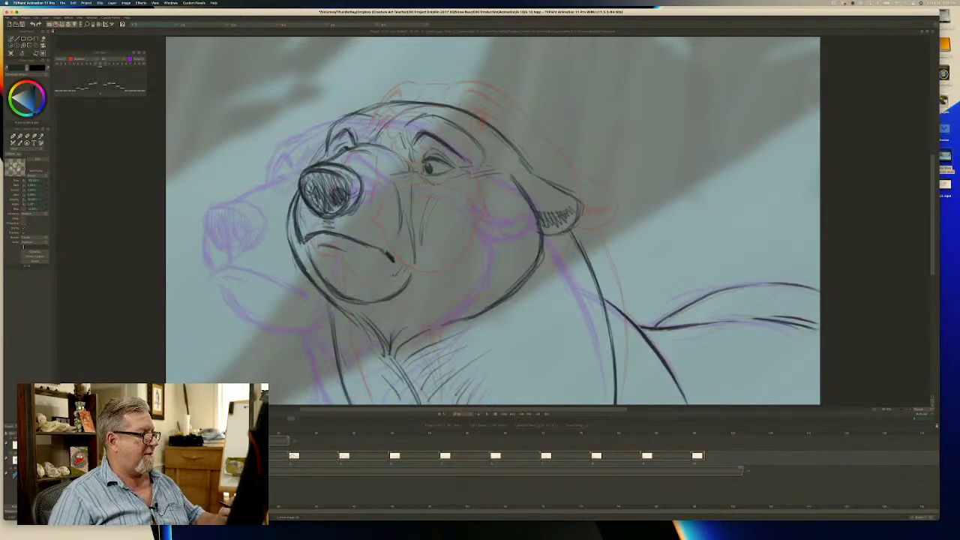
key(Left)
key(Right)
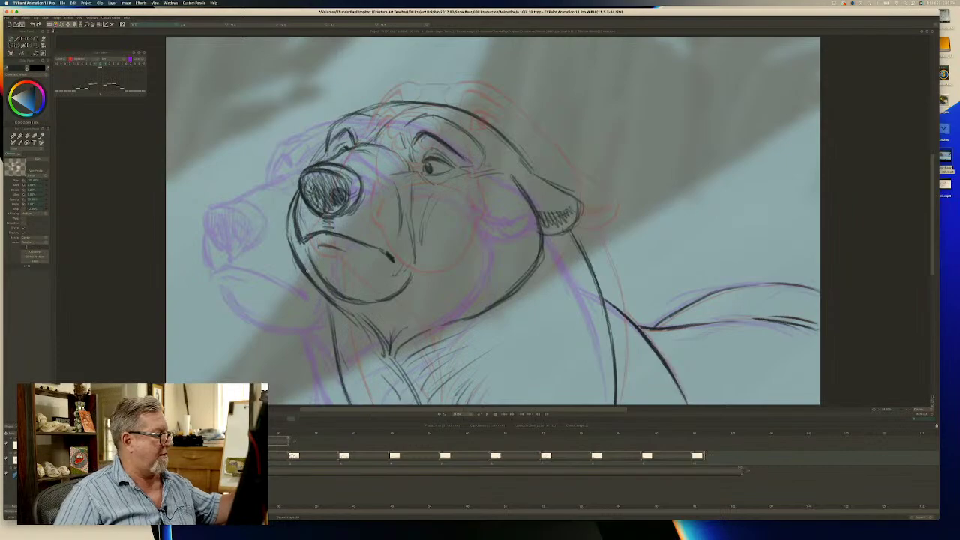
key(Left)
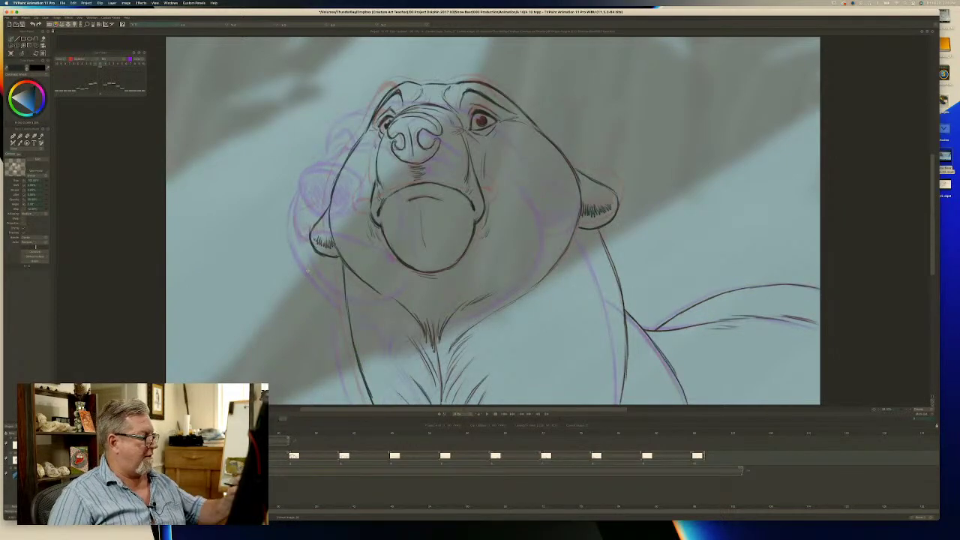
key(Right)
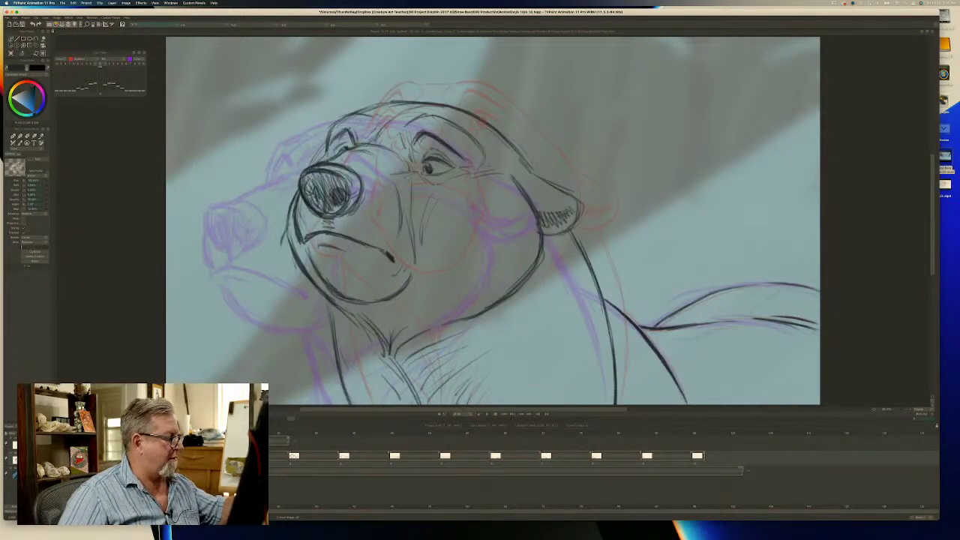
Clean up the far cheek contour, darken the throat fur above the chest and the far neck line, and flip to check.
mouse_move(288, 212)
mouse_down()
mouse_move(284, 245)
mouse_move(287, 213)
mouse_move(294, 254)
mouse_move(378, 348)
mouse_up()
key(e)
key(b)
mouse_move(357, 318)
mouse_down()
mouse_move(381, 356)
mouse_move(392, 343)
mouse_up()
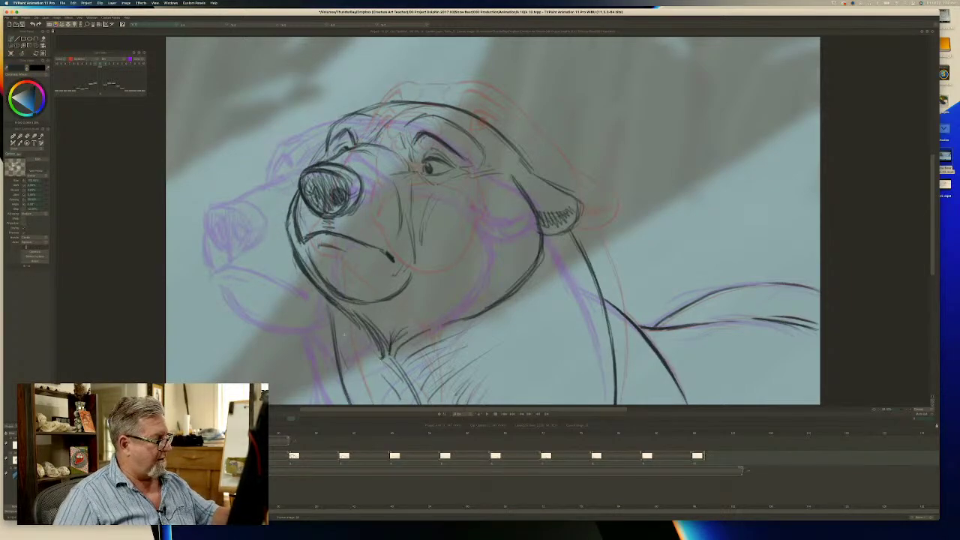
drag(330, 307, 350, 401)
key(Left)
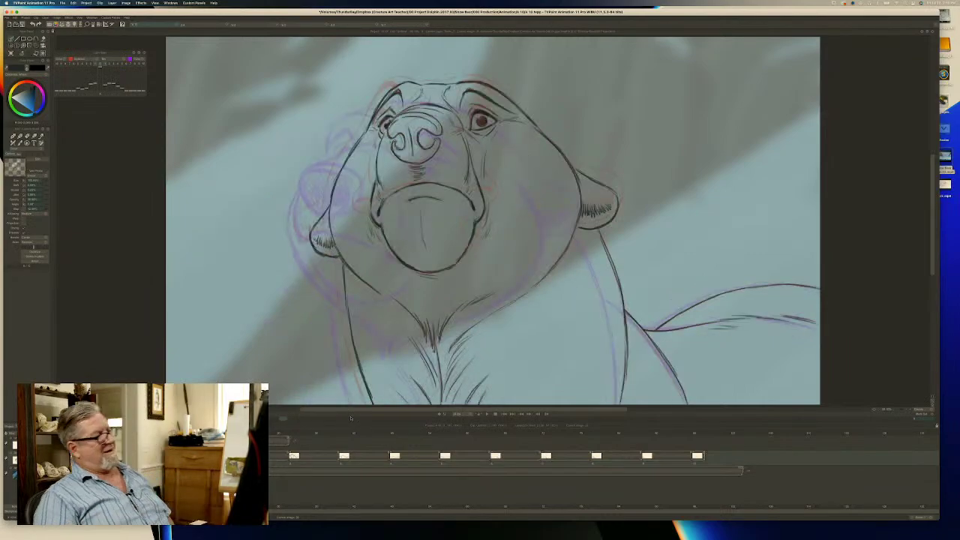
key(Right)
key(Left)
key(Left)
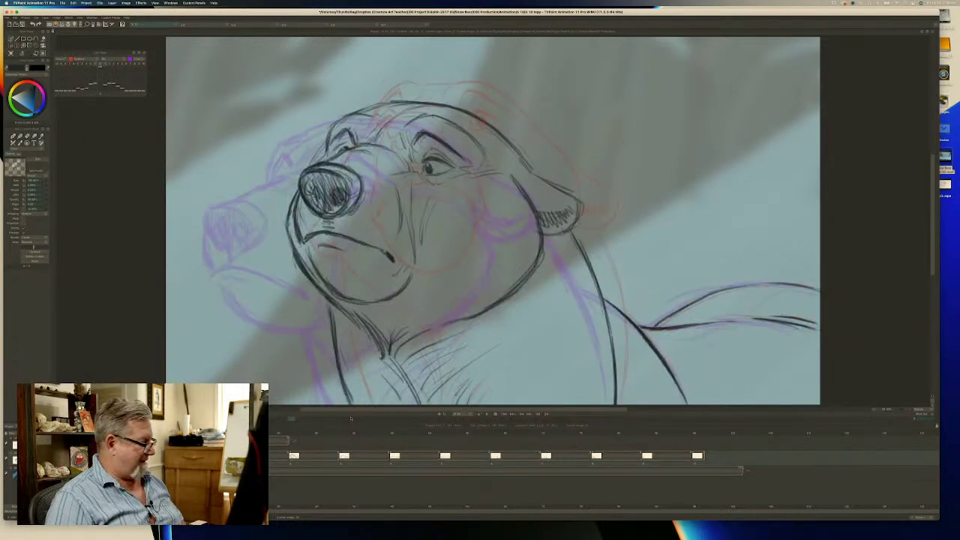
Play back the bear animation, stop it, and step through the front-facing drawings to review the motion.
click(486, 414)
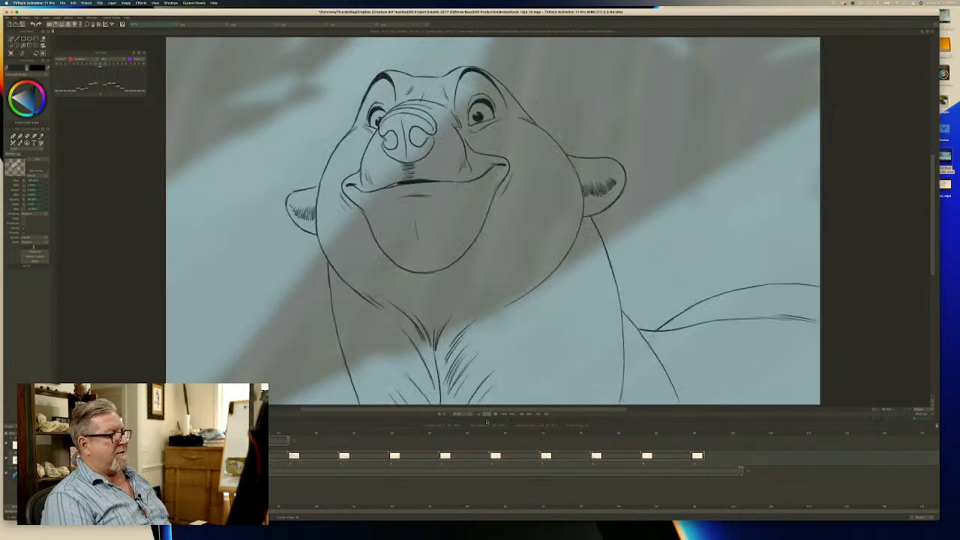
click(486, 421)
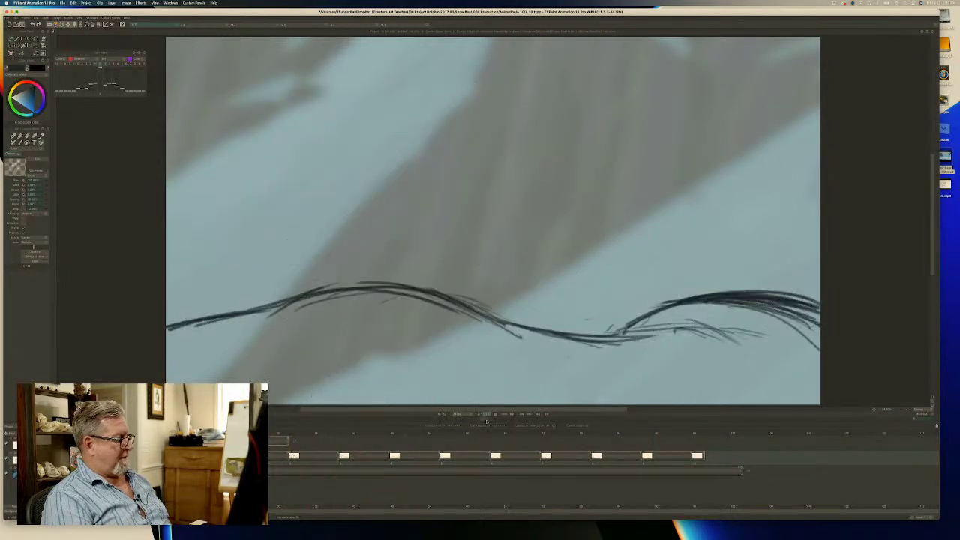
click(494, 420)
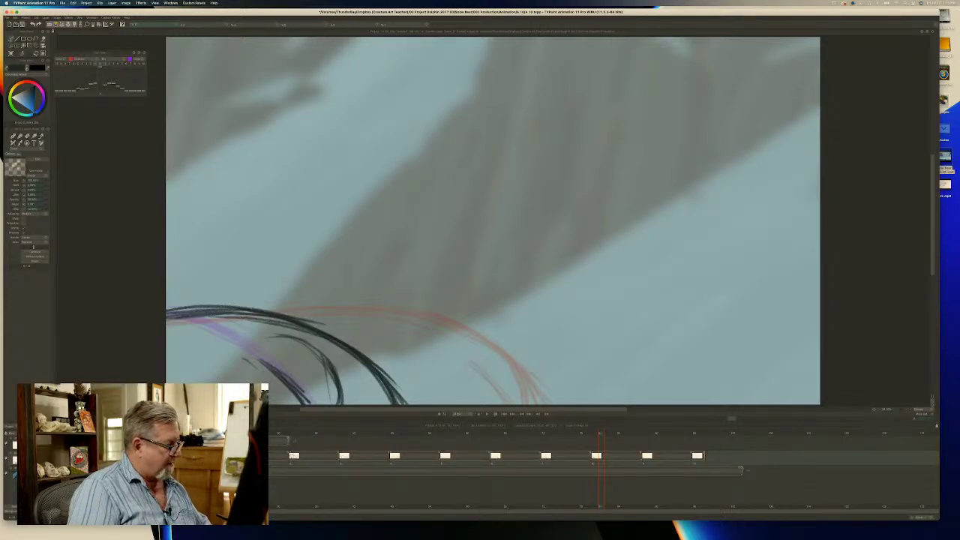
click(486, 415)
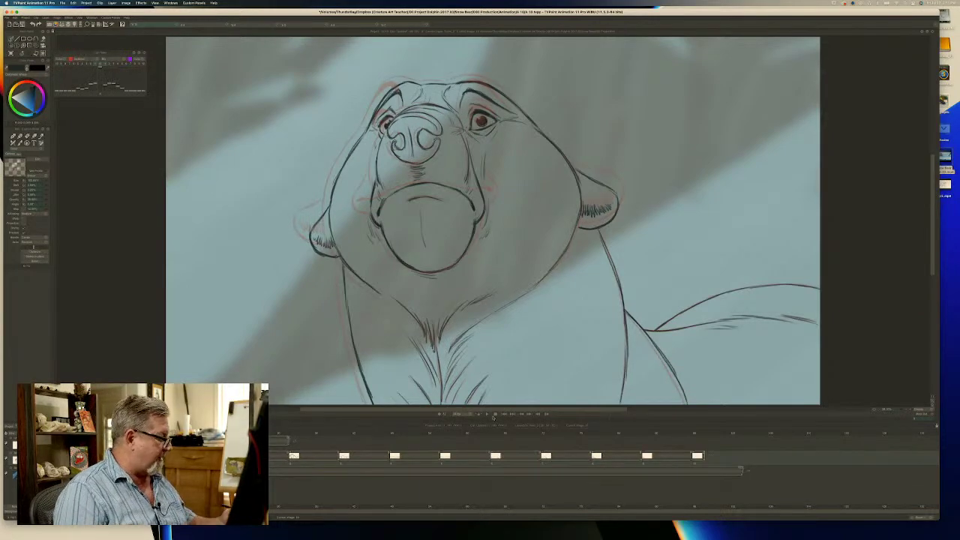
key(Return)
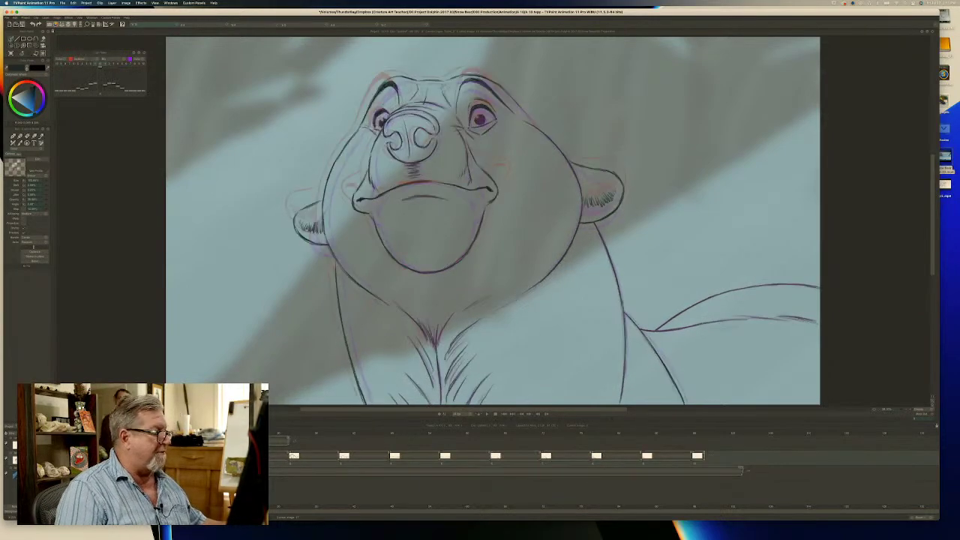
Extend the end of the bear drawing layer to match the length of the layer below it, and play the animation.
drag(373, 446, 135, 447)
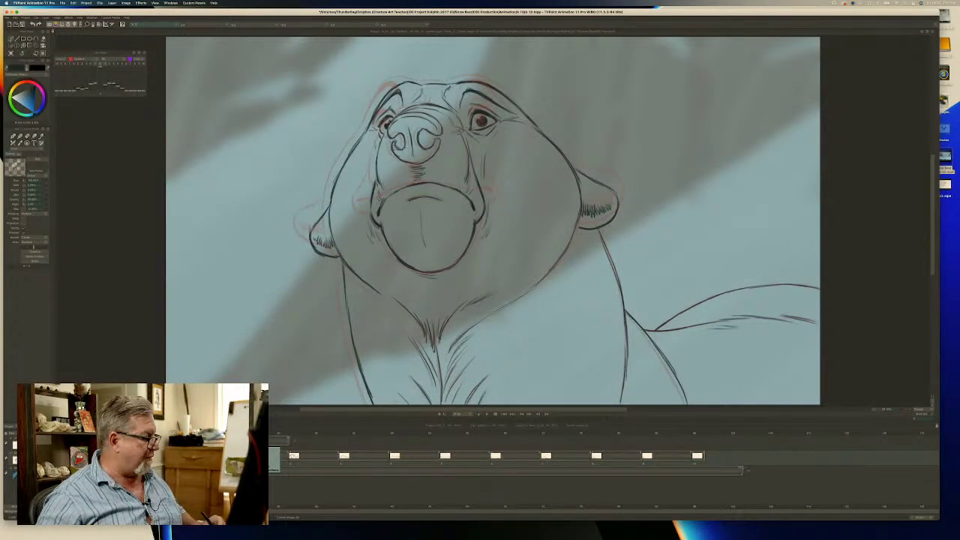
click(486, 413)
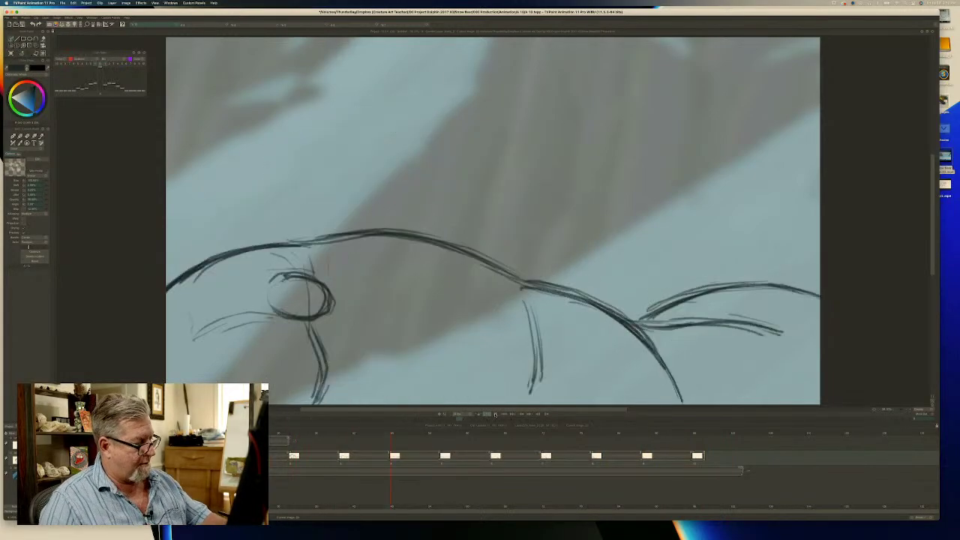
drag(706, 457, 741, 462)
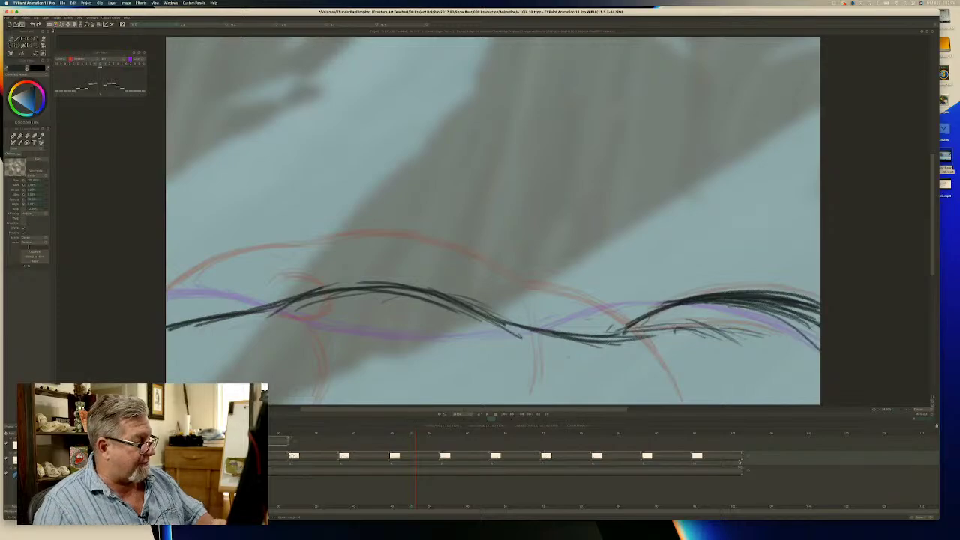
click(486, 413)
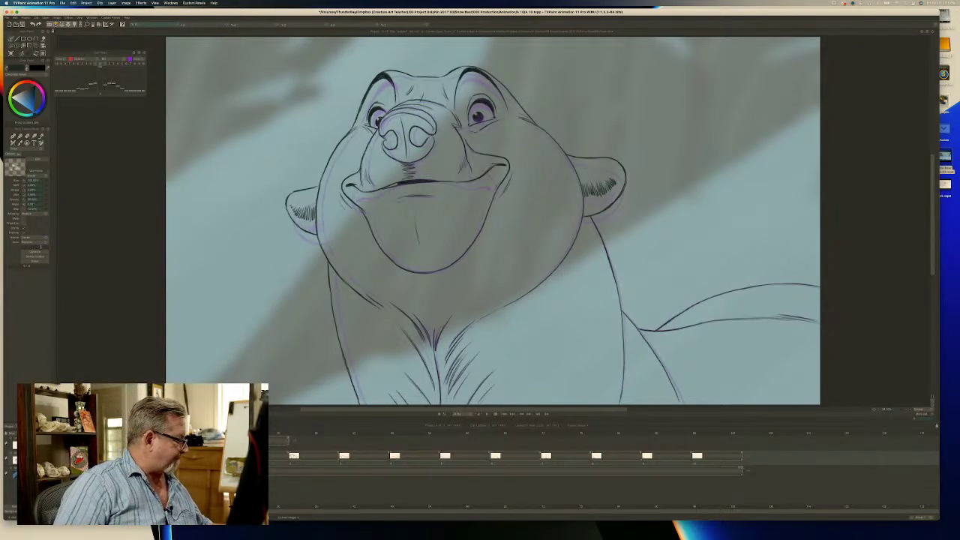
Compare the smiling pose with and without the head-turn reference, play back the animation, and return to the opening drawings.
key(l)
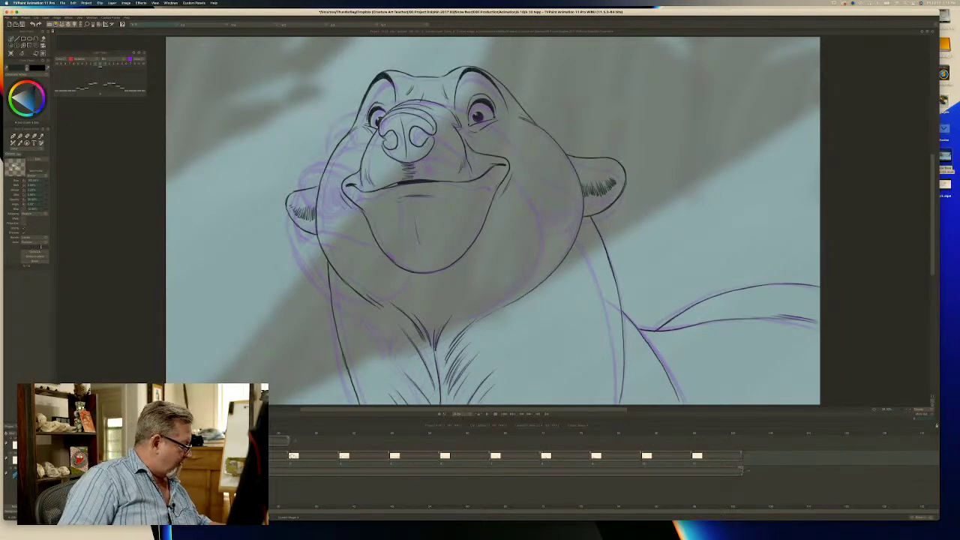
key(l)
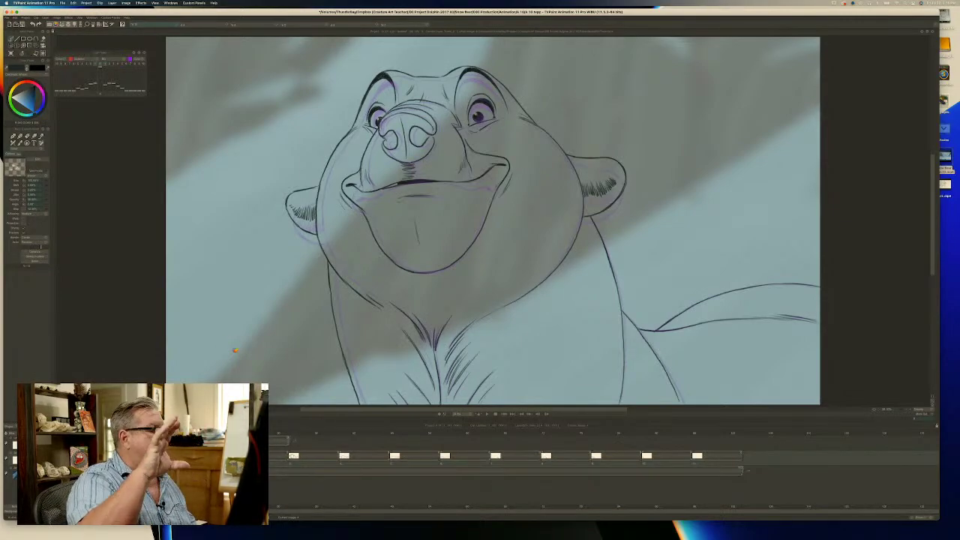
key(super+z)
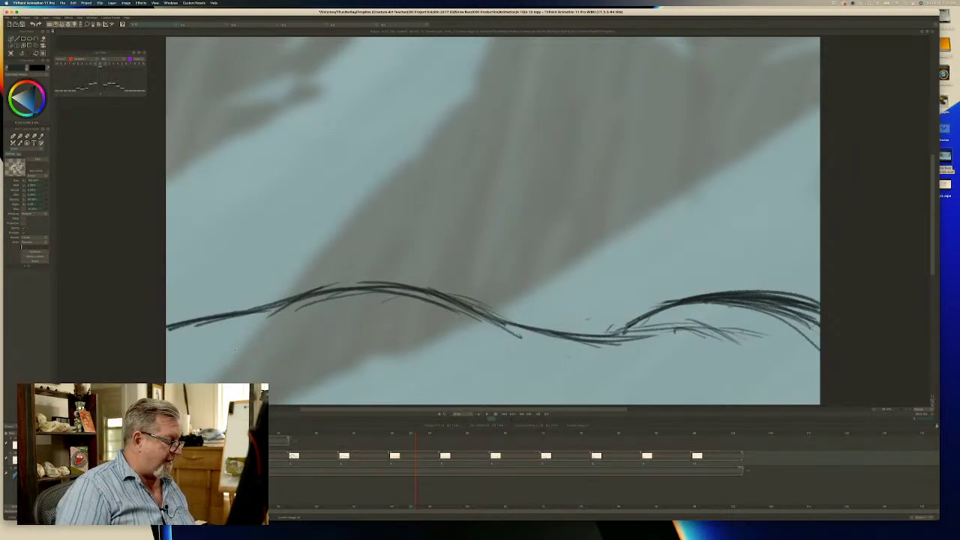
drag(412, 433, 264, 434)
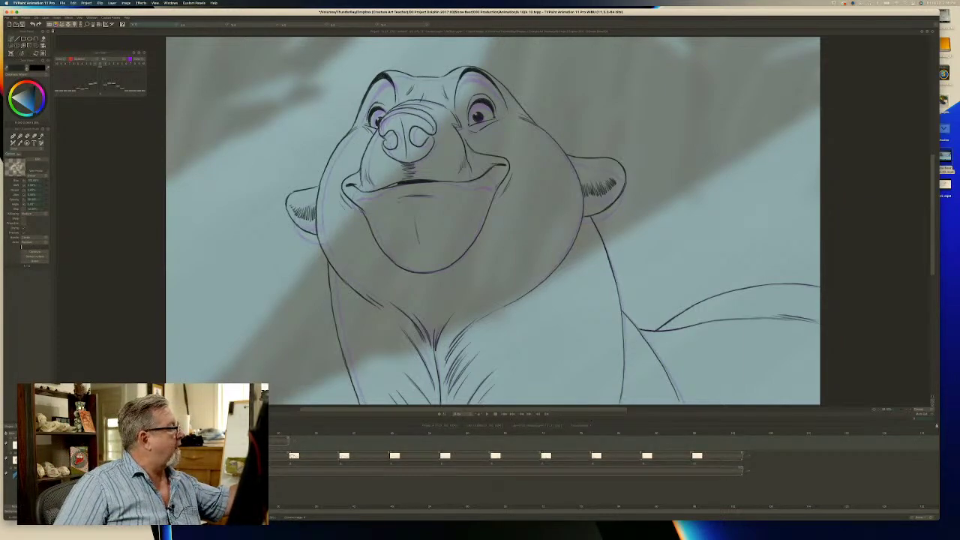
On the new in-between after the smiling pose, draw the near side of the head from brow to jaw and outline the near ear.
click(11, 54)
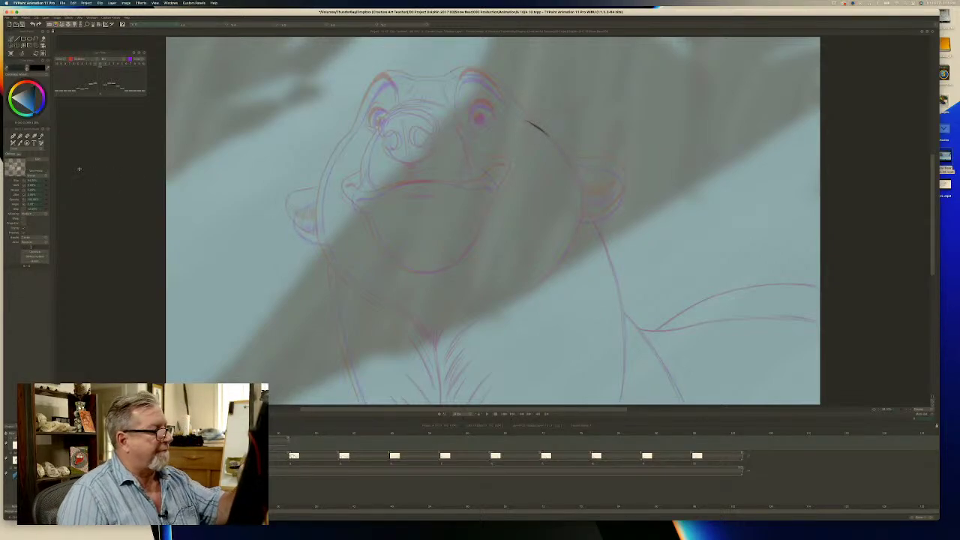
mouse_move(547, 135)
mouse_down()
mouse_move(580, 187)
mouse_move(579, 179)
mouse_move(583, 217)
mouse_move(531, 289)
mouse_up()
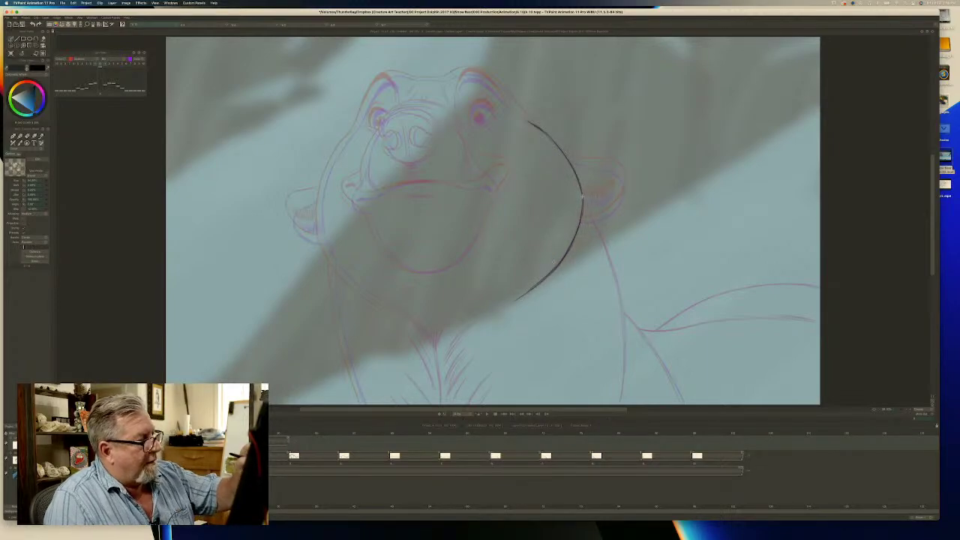
mouse_move(572, 159)
mouse_down()
mouse_move(623, 184)
mouse_move(598, 163)
mouse_move(613, 166)
mouse_move(578, 160)
mouse_up()
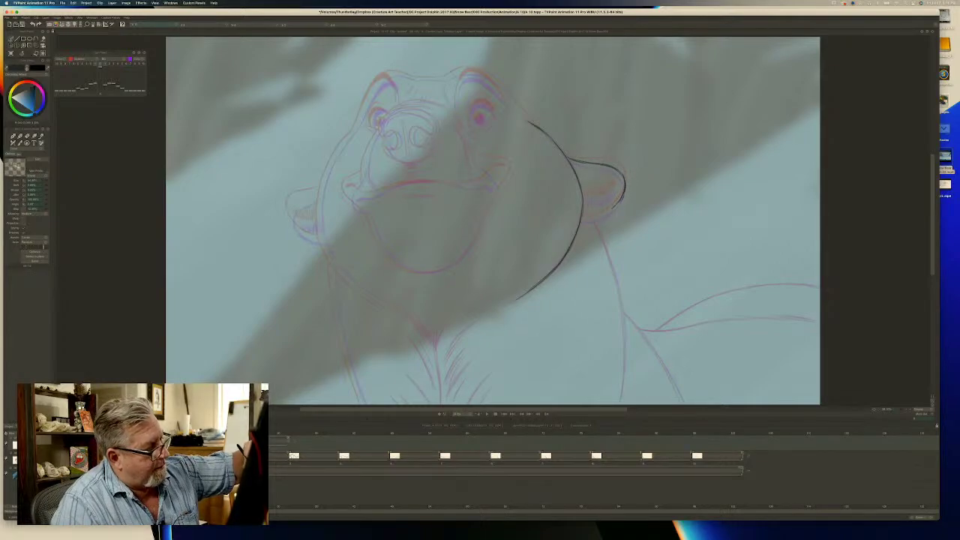
drag(621, 199, 582, 219)
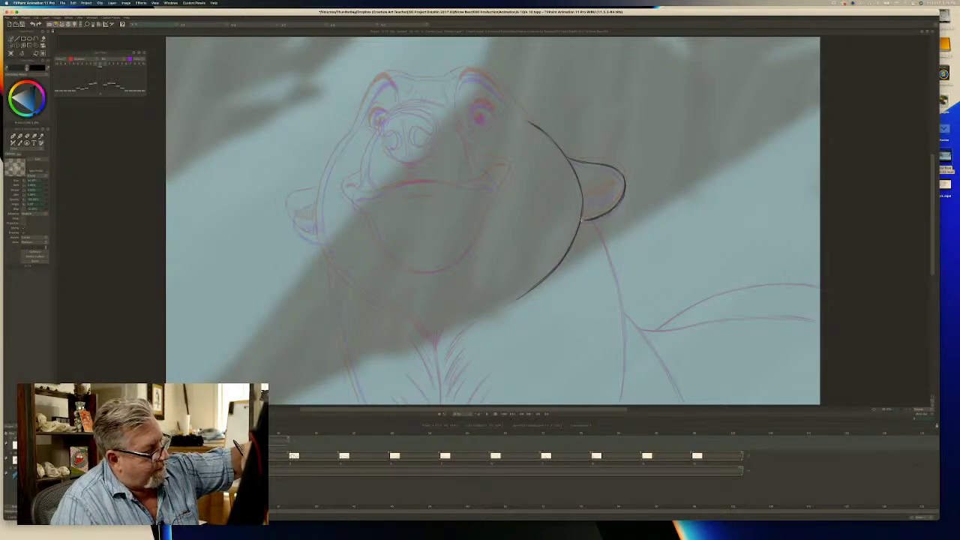
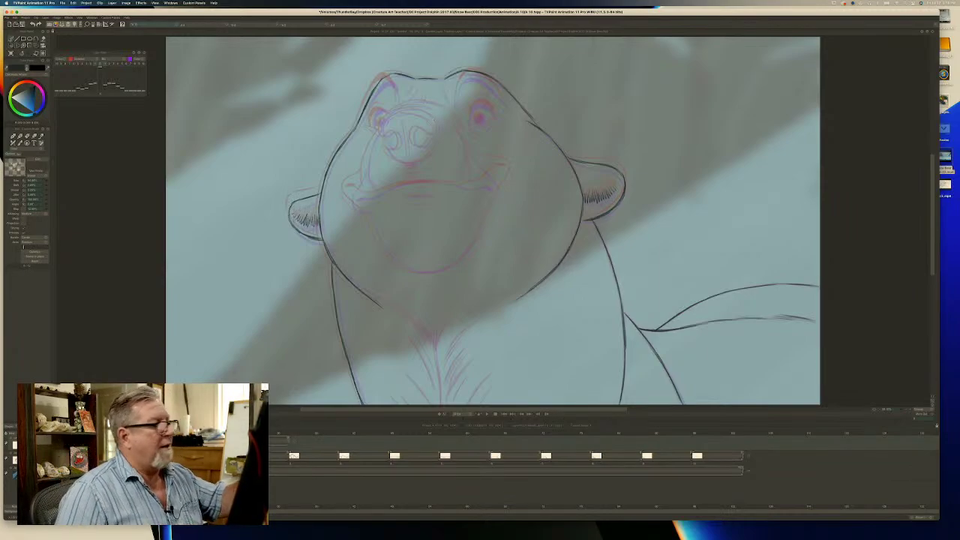
Draw the nose with its nostrils and upper contour between the red and purple light table references.
drag(932, 216, 932, 206)
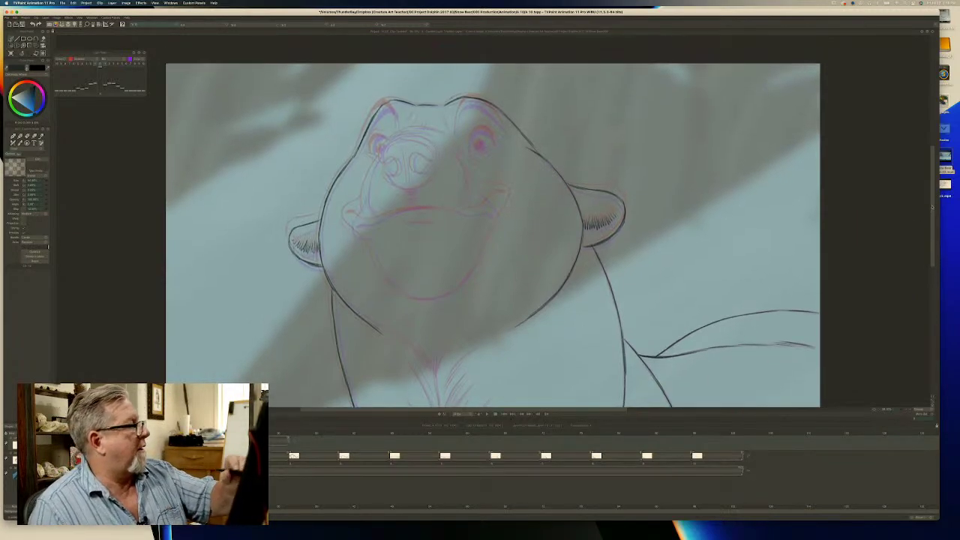
drag(229, 12, 231, 32)
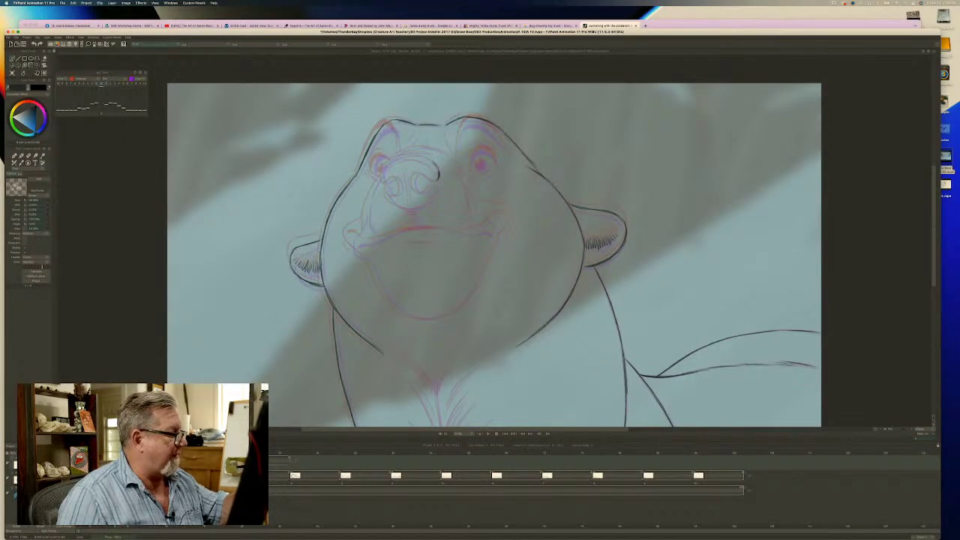
drag(431, 160, 407, 155)
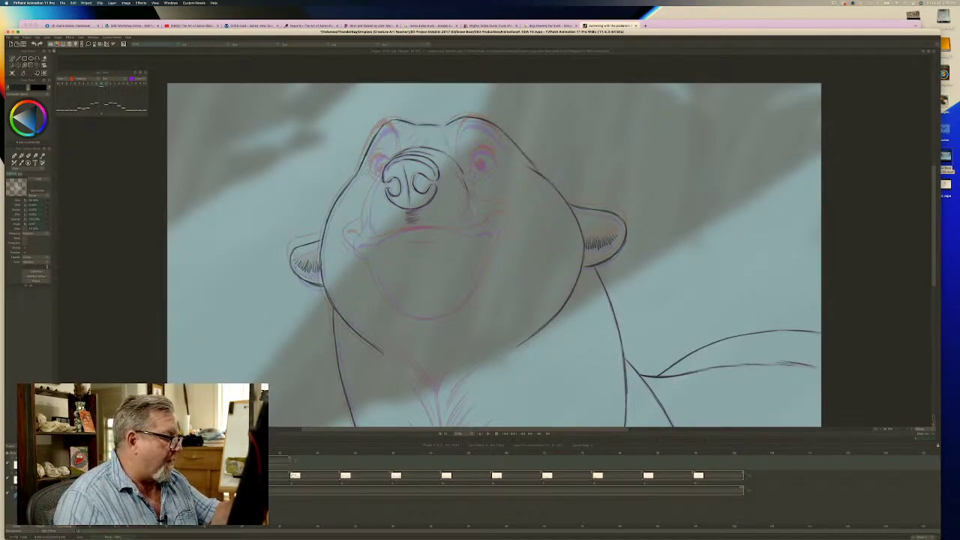
Erase the near muzzle line beside the nose, and draw the near cheek, mouth corner and near half of the chin.
key(e)
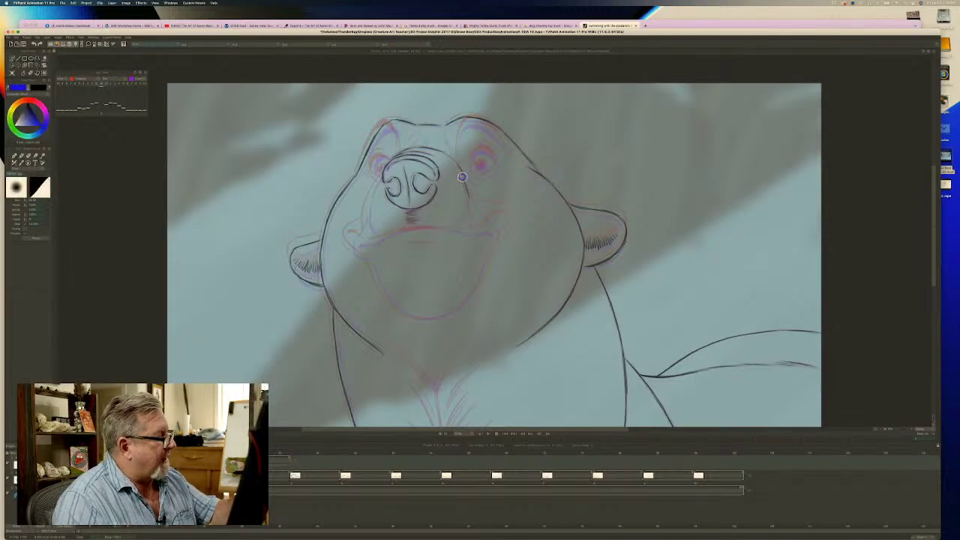
drag(459, 173, 468, 196)
key(b)
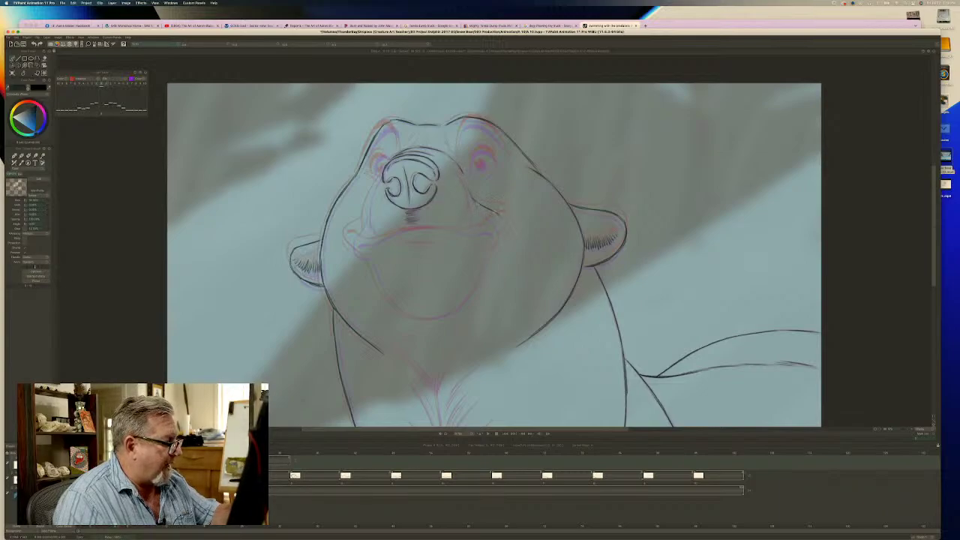
mouse_move(502, 217)
mouse_down()
mouse_move(474, 296)
mouse_move(452, 312)
mouse_up()
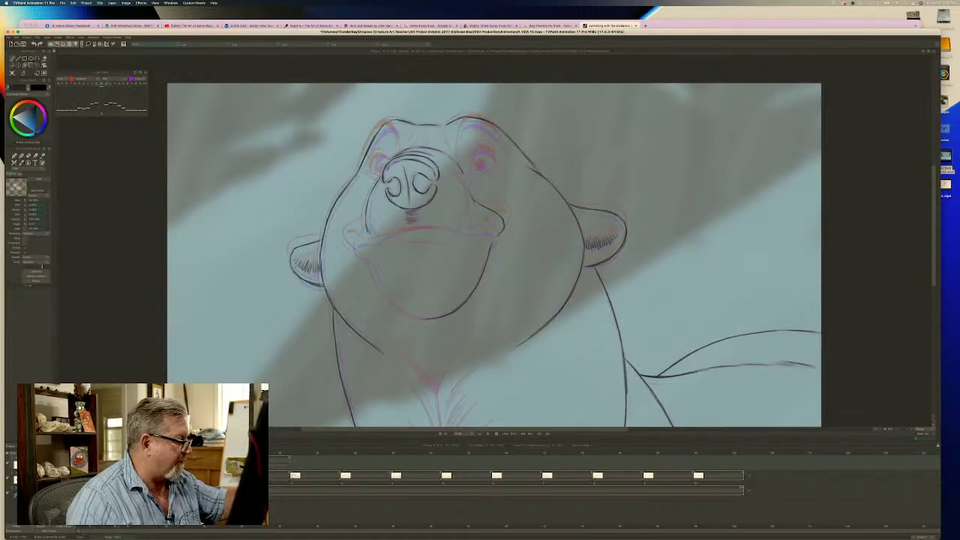
Draw the far cheek and far half of the chin, and ink the mouth line with both of its corners.
mouse_move(361, 221)
mouse_down()
mouse_move(348, 248)
mouse_move(409, 315)
mouse_up()
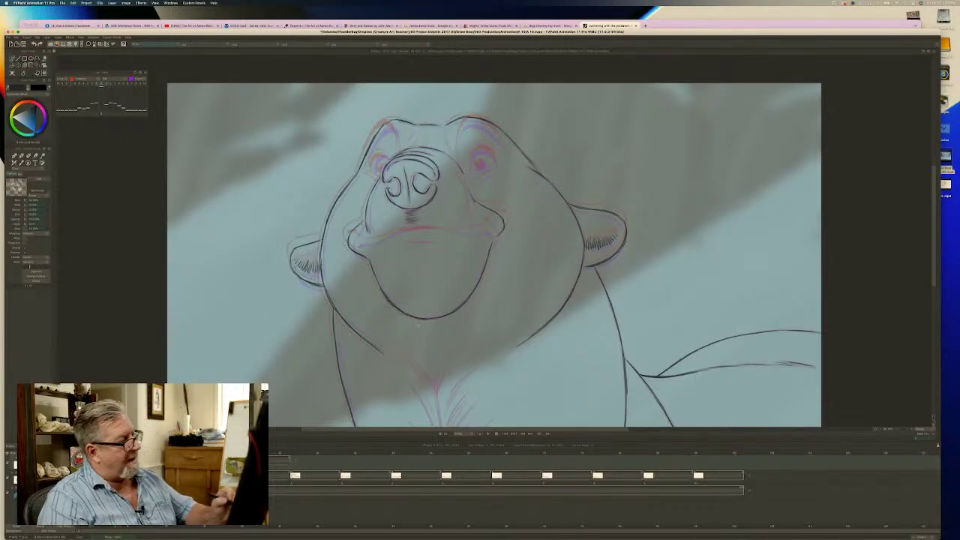
mouse_move(492, 224)
mouse_down()
mouse_move(477, 227)
mouse_move(497, 227)
mouse_move(488, 225)
mouse_up()
key(e)
key(b)
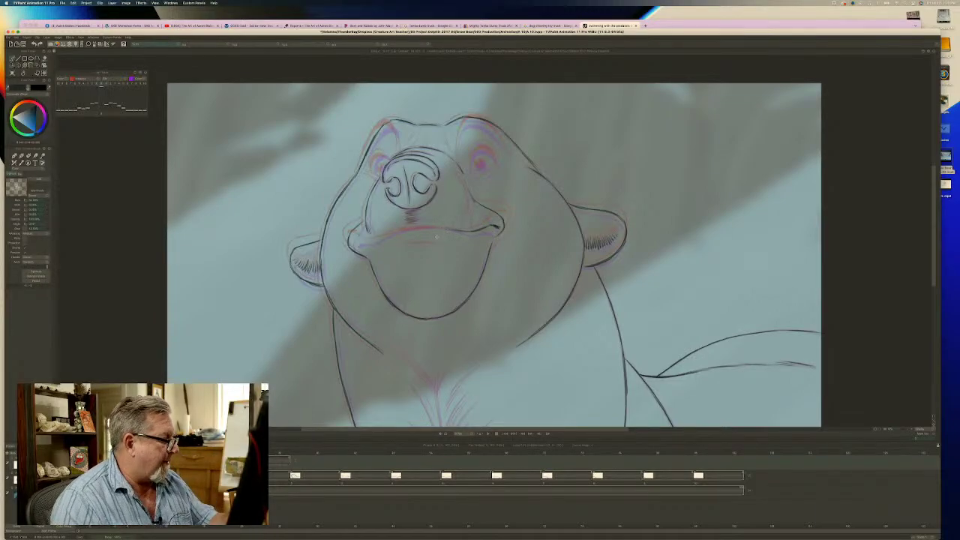
mouse_move(420, 227)
mouse_down()
mouse_move(445, 228)
mouse_move(412, 228)
mouse_move(422, 228)
mouse_up()
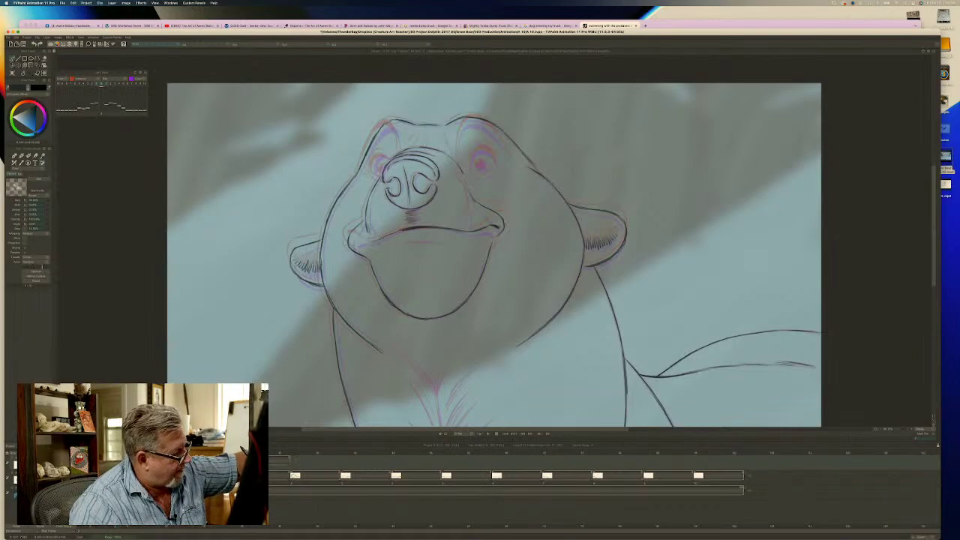
drag(363, 242, 380, 240)
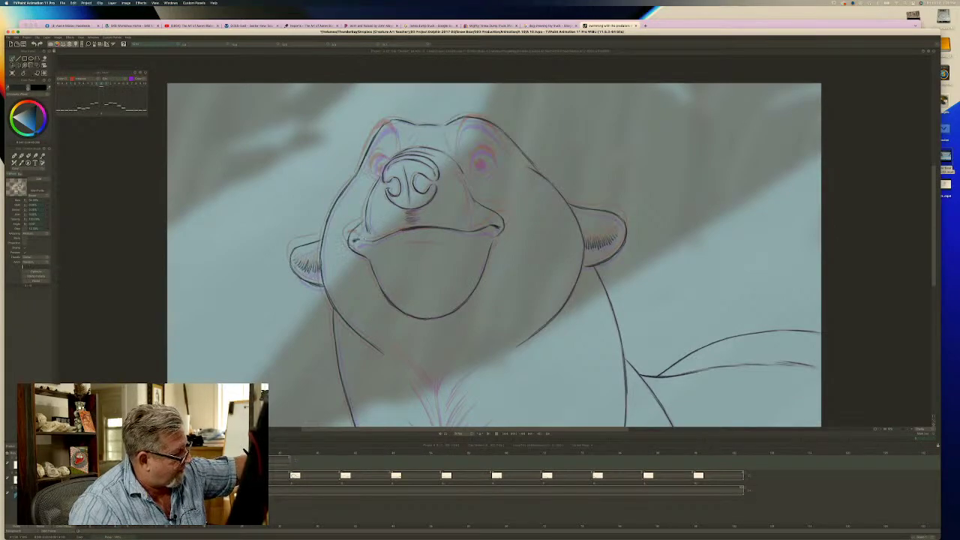
mouse_move(354, 241)
mouse_down()
mouse_move(371, 238)
mouse_move(362, 240)
mouse_up()
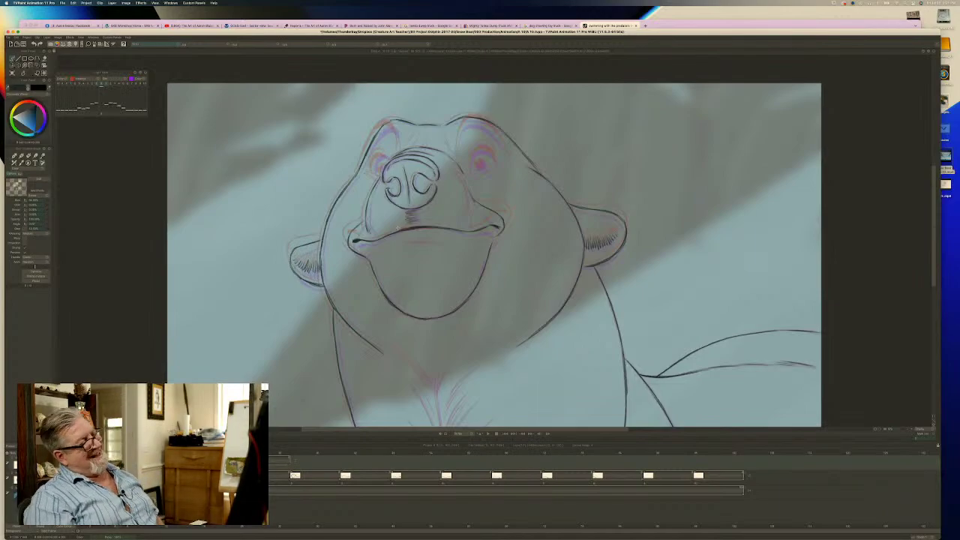
Compare with the smiling pose, and draw the muzzle crease and the near eye with its lids and pupil.
key(Left)
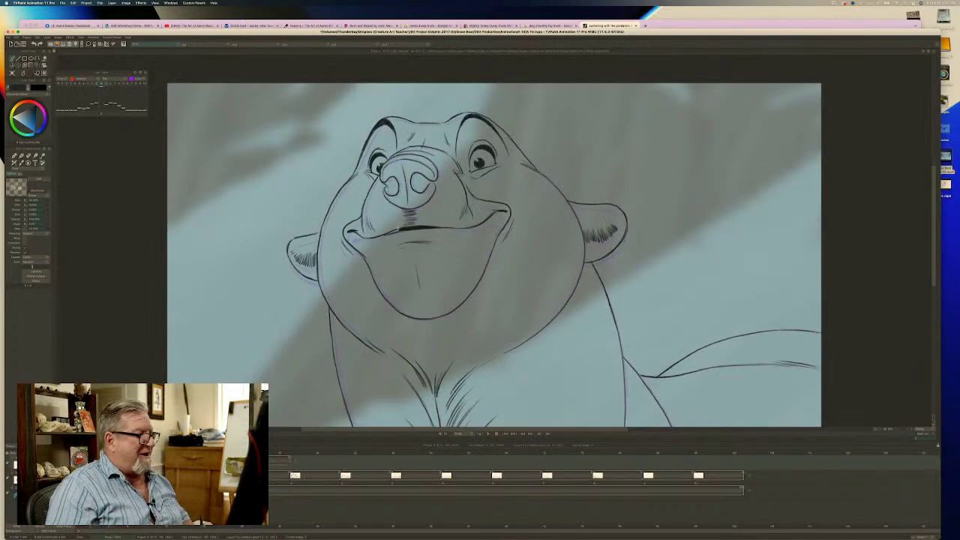
key(Right)
key(Left)
key(Right)
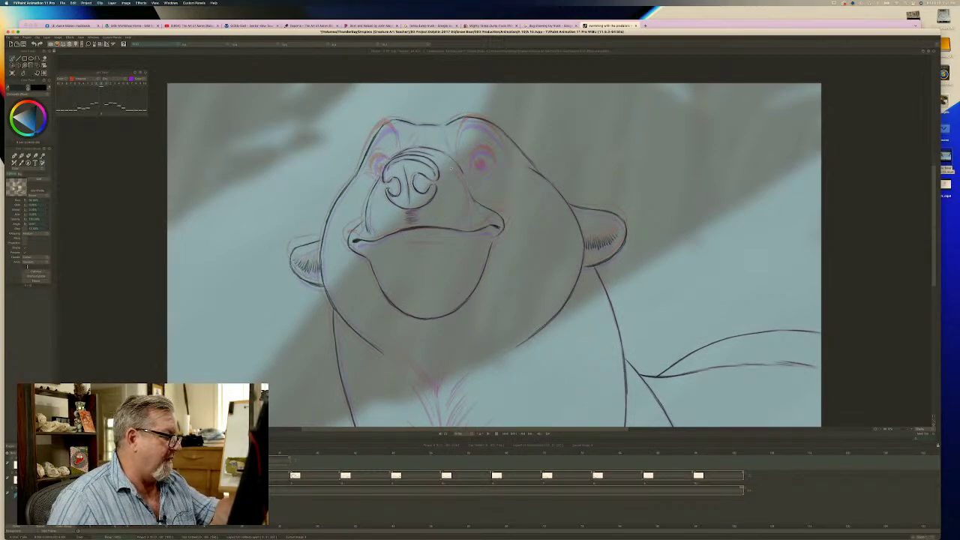
drag(452, 169, 473, 222)
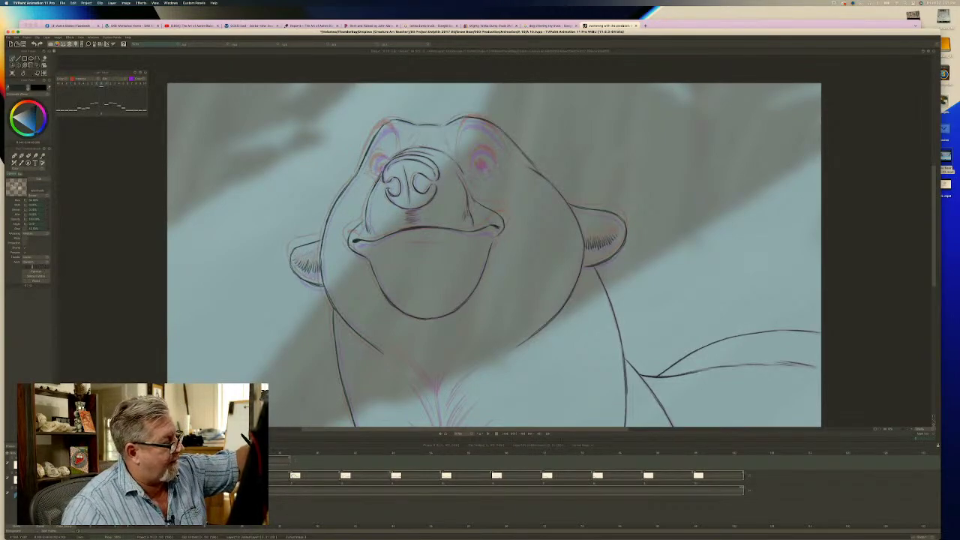
drag(476, 171, 493, 167)
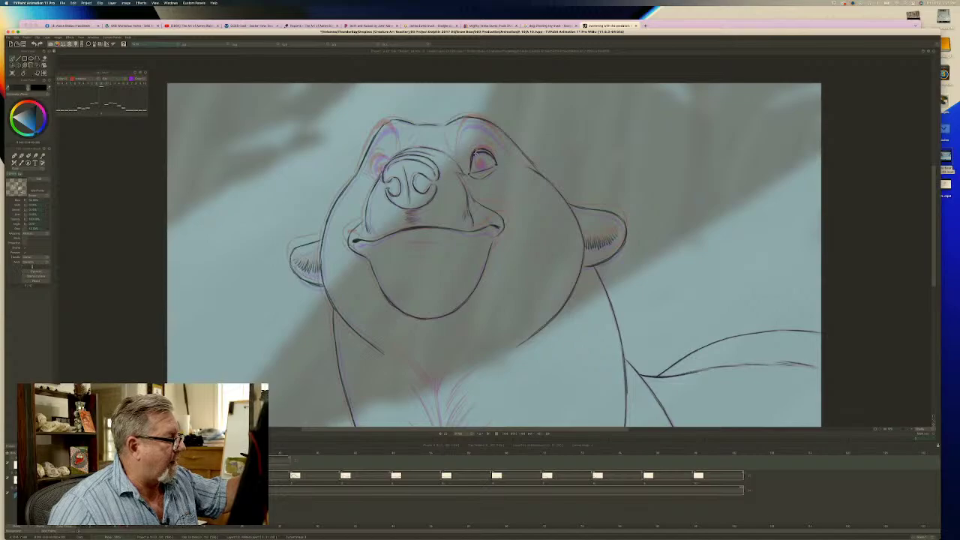
mouse_move(479, 150)
mouse_down()
mouse_move(472, 156)
mouse_move(494, 160)
mouse_up()
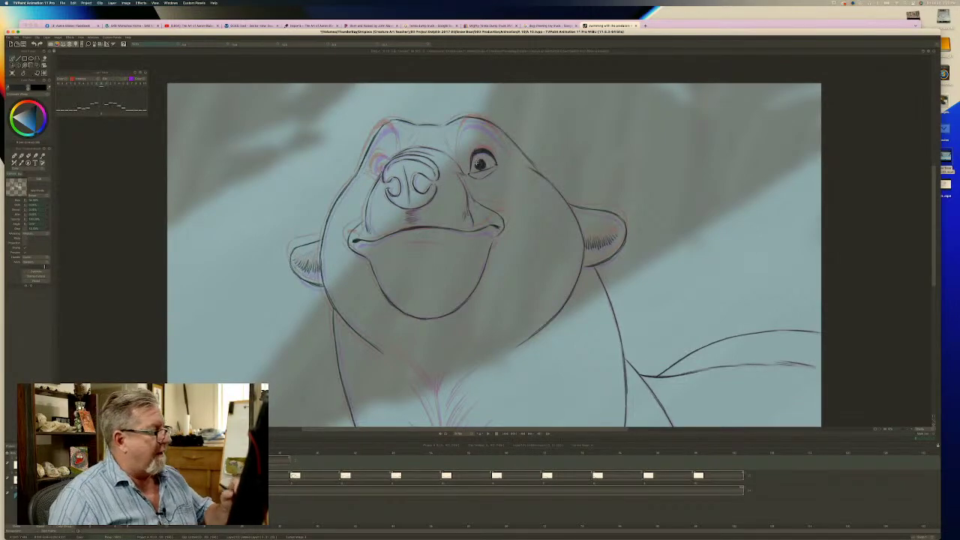
Check the near eye against the smiling pose, and draw the near brow with the forehead creases beside it.
key(Left)
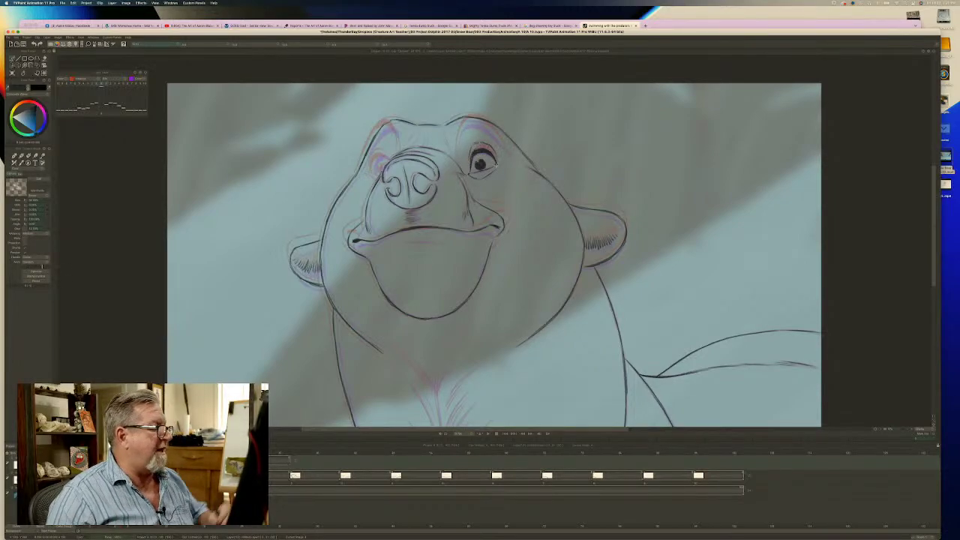
key(Left)
key(Right)
key(Left)
key(Left)
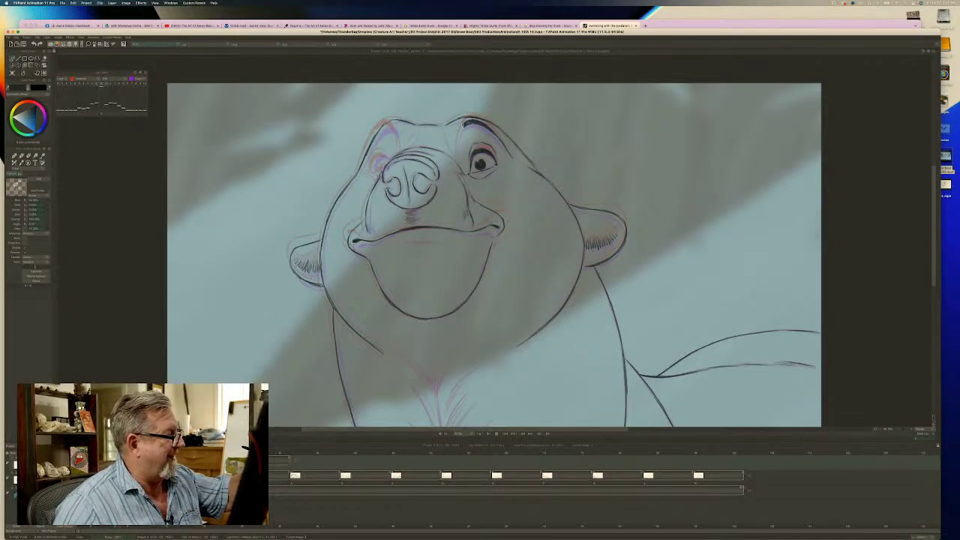
drag(466, 125, 456, 148)
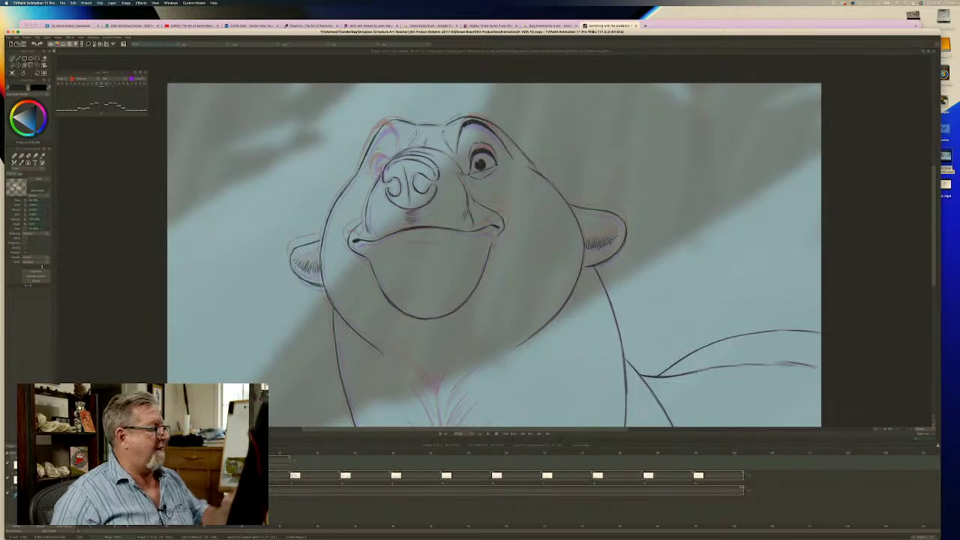
Draw the far eye and brow and the chin creases, checking them against the smiling pose.
key(Left)
key(Right)
key(Left)
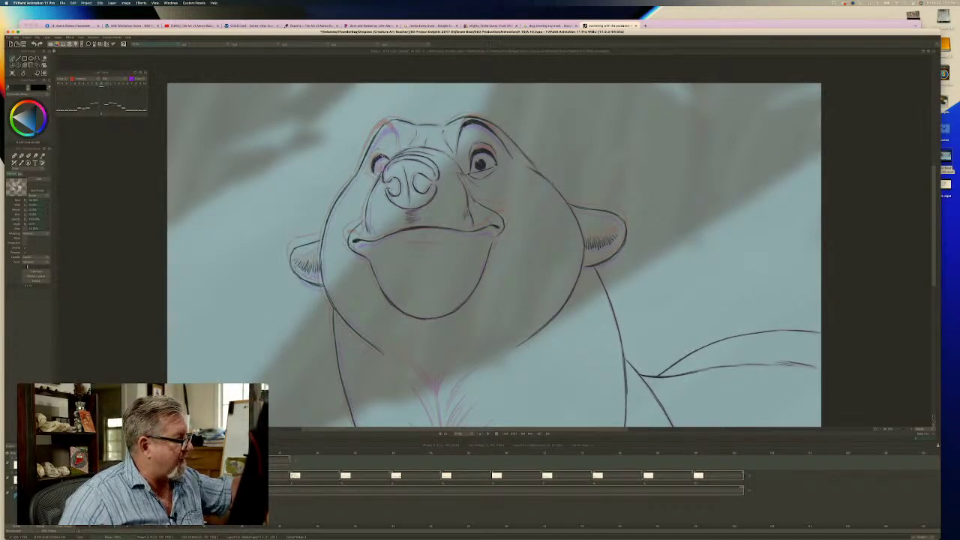
key(Left)
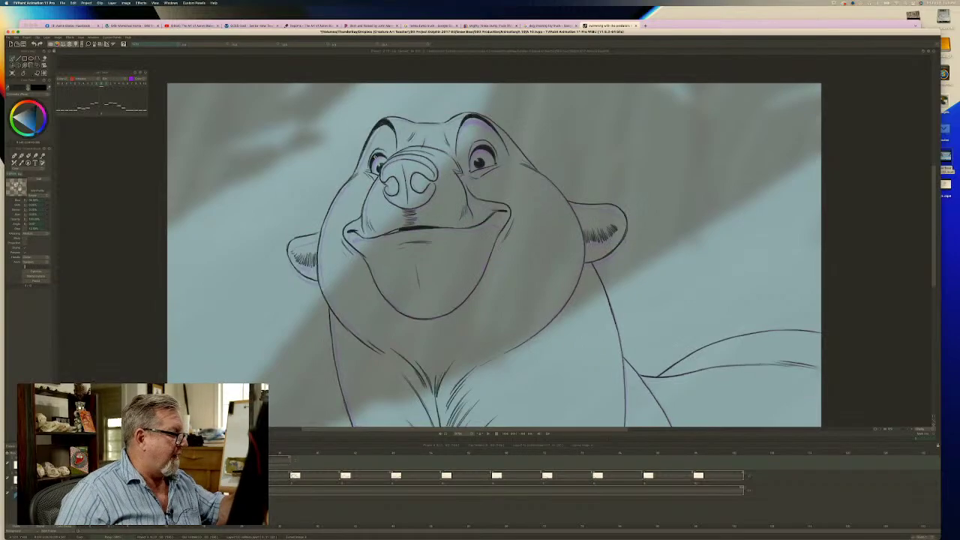
key(Right)
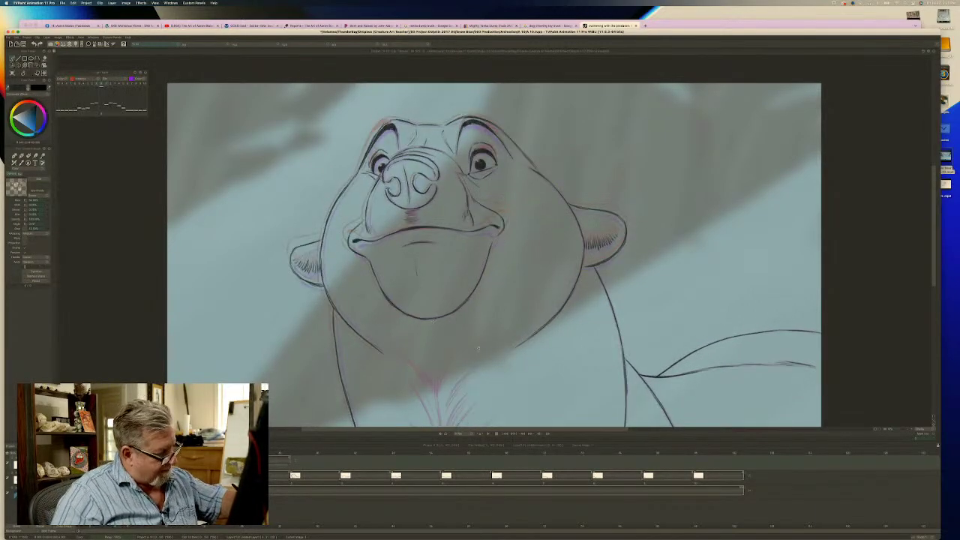
Draw the chest fur strokes below the chin and the lower neck lines over the light table references.
mouse_move(452, 363)
mouse_down()
mouse_move(435, 393)
mouse_move(423, 369)
mouse_move(423, 393)
mouse_up()
mouse_move(423, 369)
mouse_down()
mouse_move(406, 378)
mouse_move(448, 399)
mouse_move(450, 419)
mouse_up()
drag(461, 400, 453, 426)
mouse_move(472, 407)
mouse_down()
mouse_move(457, 426)
mouse_move(435, 414)
mouse_move(438, 427)
mouse_up()
drag(442, 402, 436, 426)
mouse_move(433, 386)
mouse_down()
mouse_move(422, 417)
mouse_move(452, 429)
mouse_move(434, 427)
mouse_up()
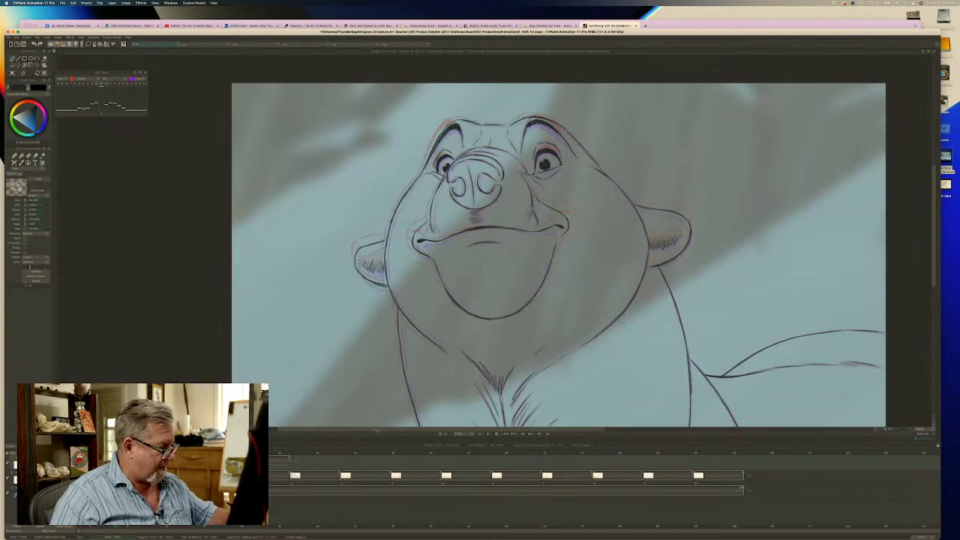
drag(376, 430, 398, 429)
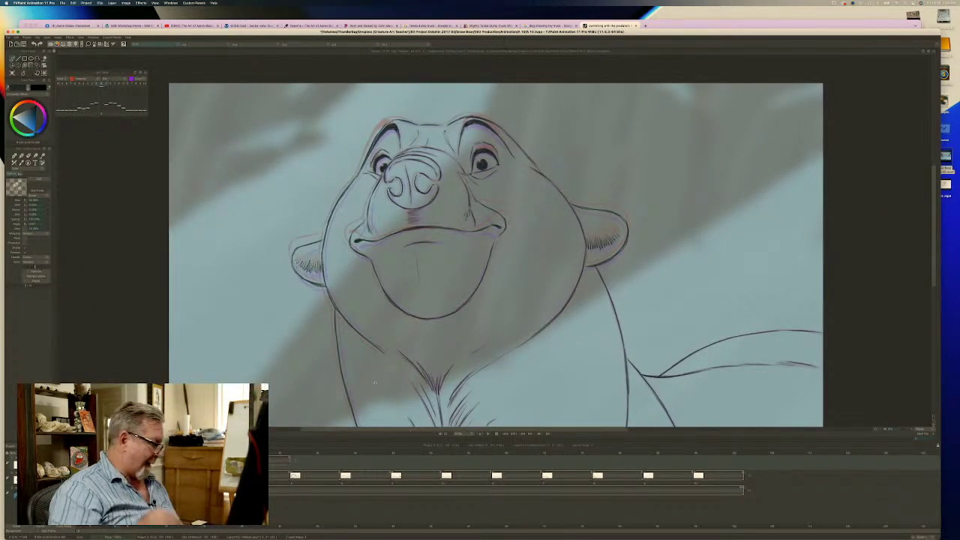
Flip through the head-turn drawings around the finished in-between, and play back the whole animation.
key(Return)
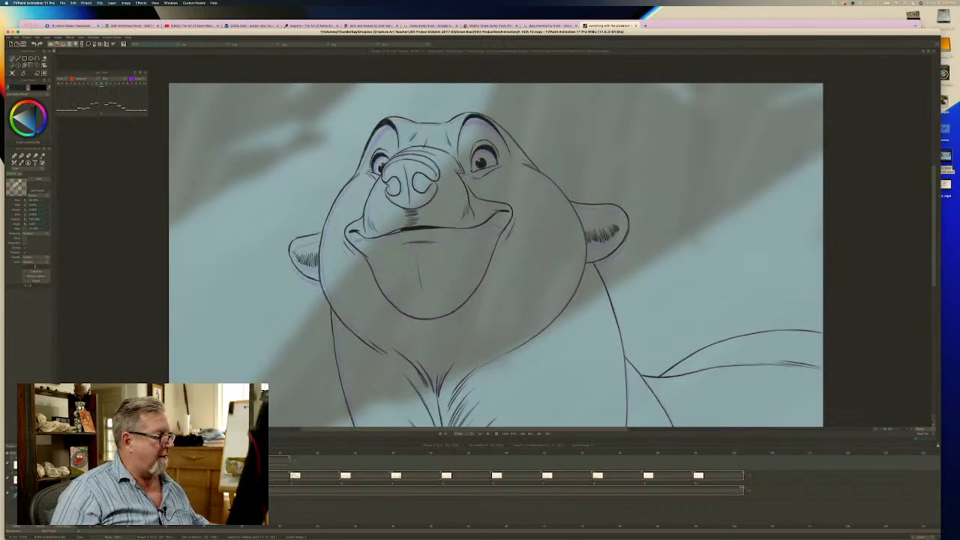
key(Right)
key(Right)
key(Right)
key(Right)
key(Right)
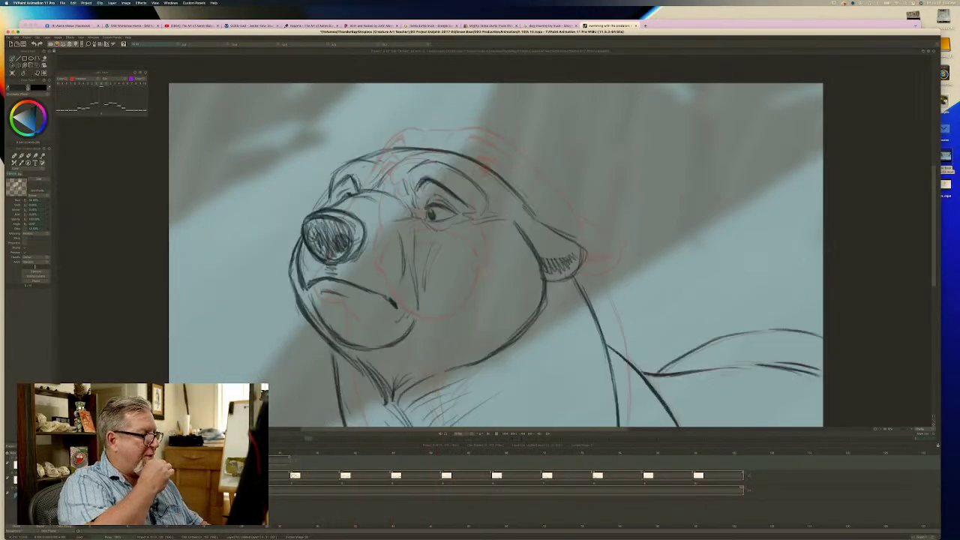
key(Right)
key(Right)
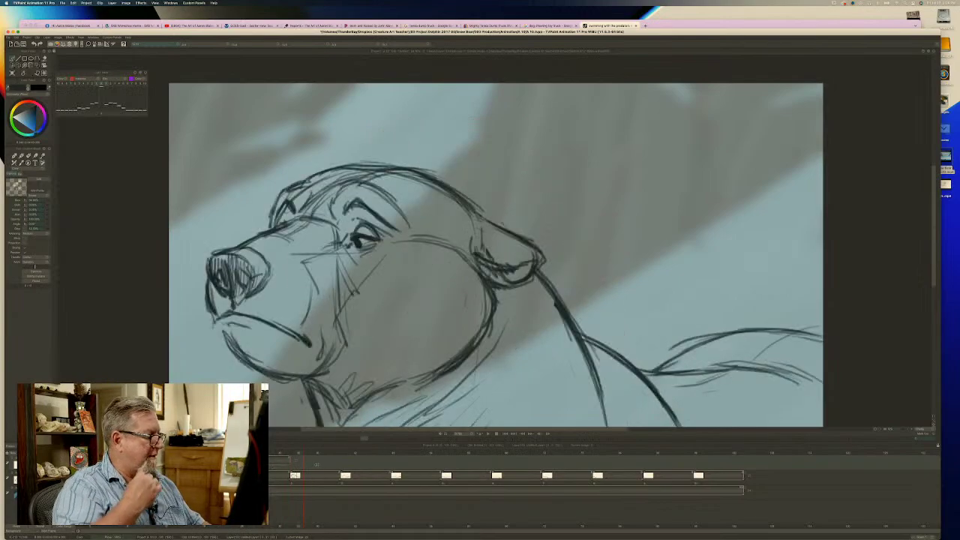
key(Left)
key(Left)
key(Left)
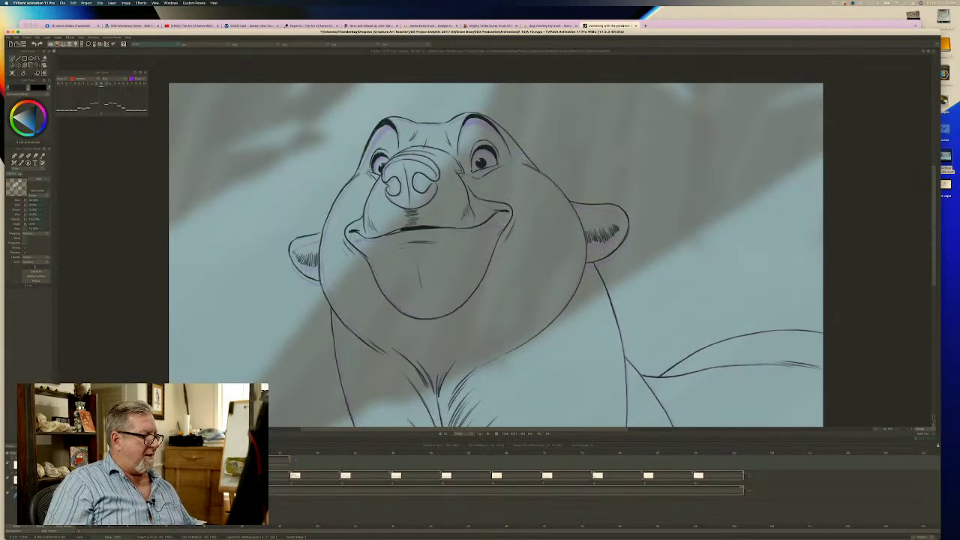
key(Right)
key(Right)
key(Right)
key(Right)
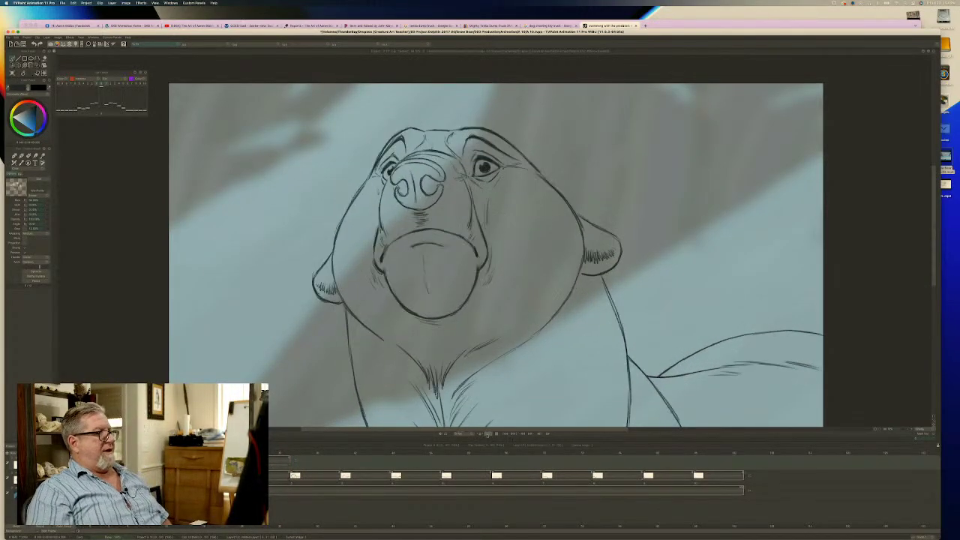
key(space)
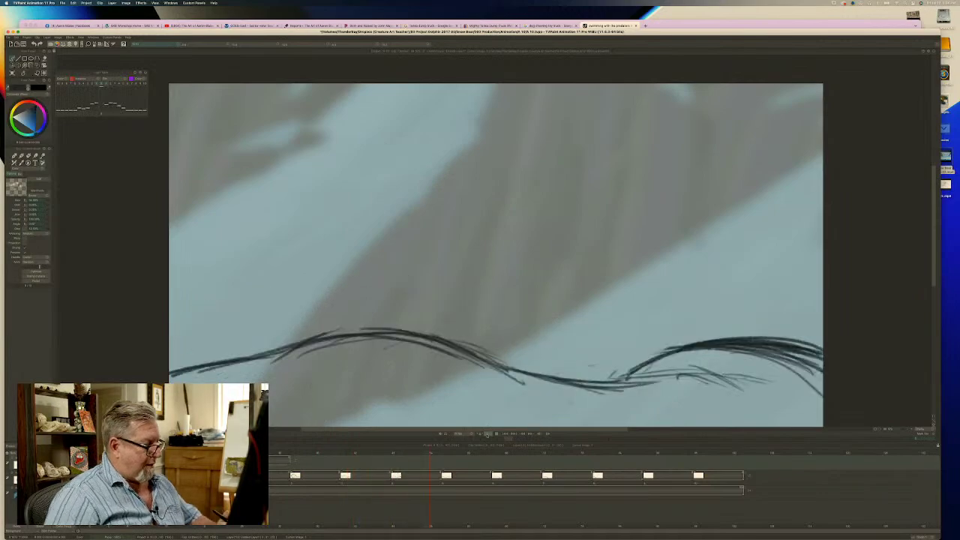
click(495, 433)
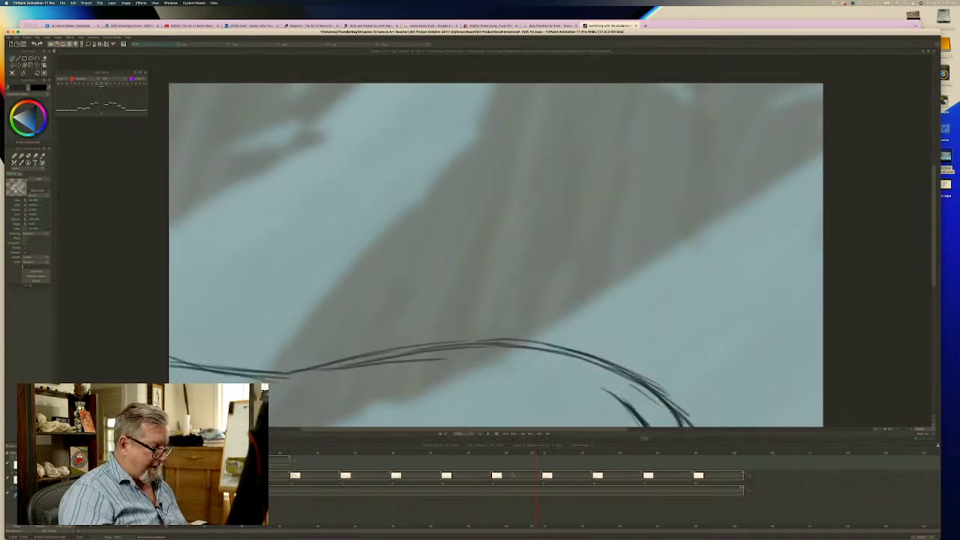
Switch to Premiere Pro, open the most recent bear film project and dismiss its warning.
mouse_move(447, 530)
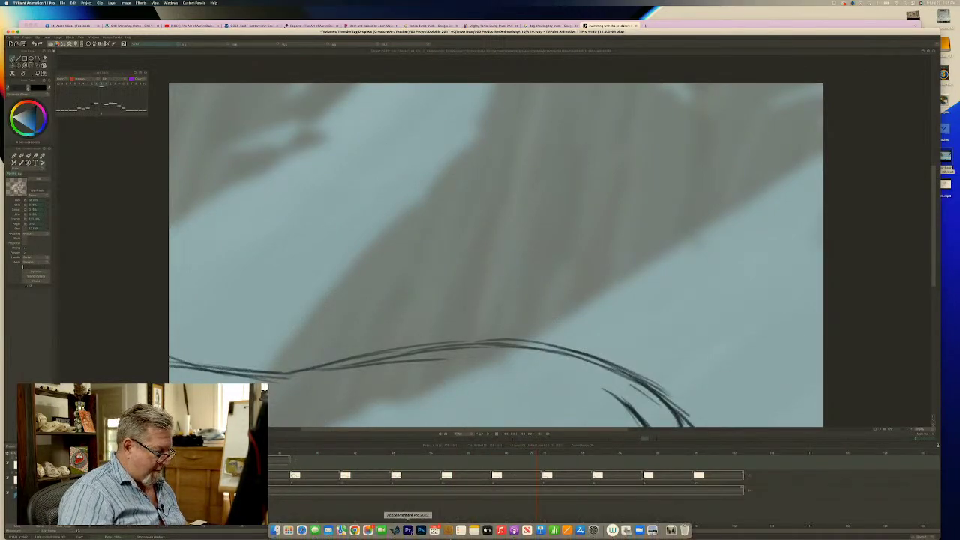
click(407, 530)
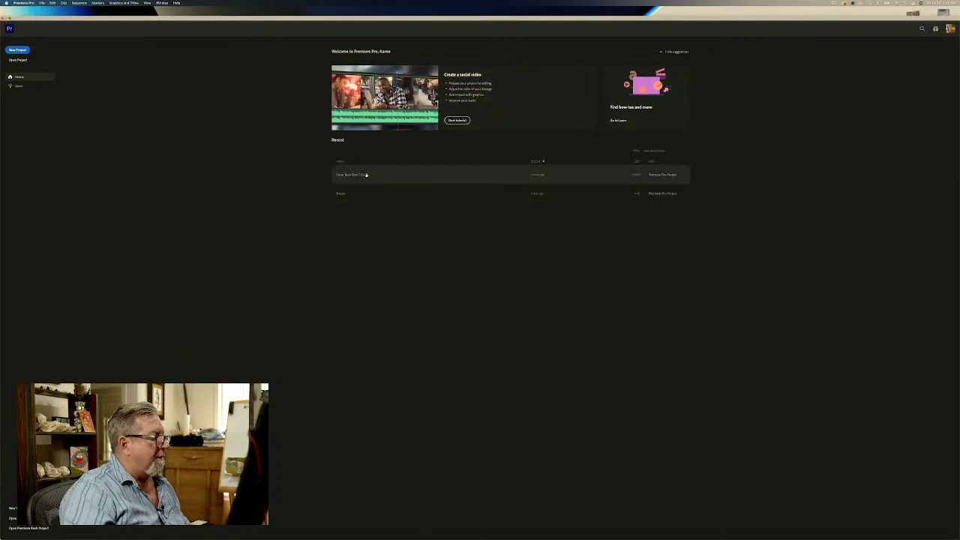
click(365, 174)
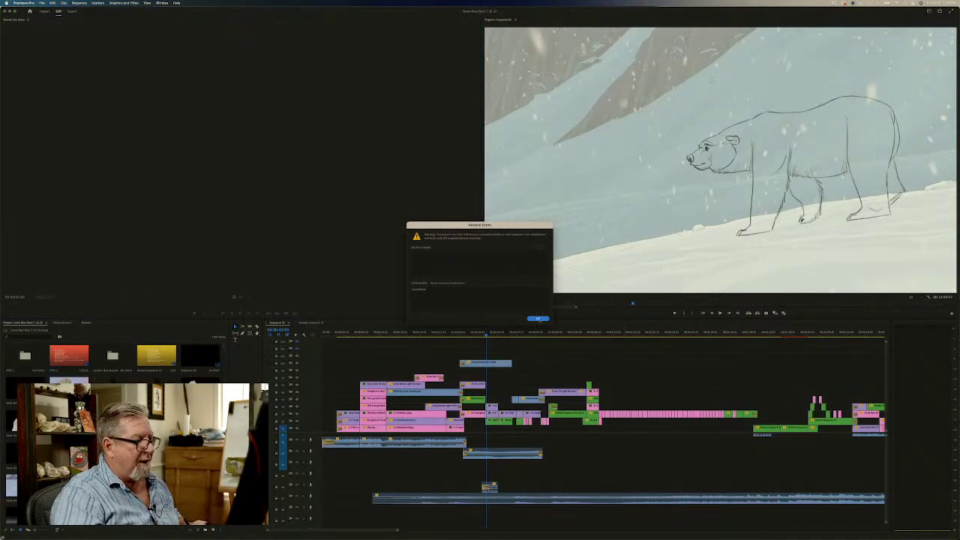
click(537, 318)
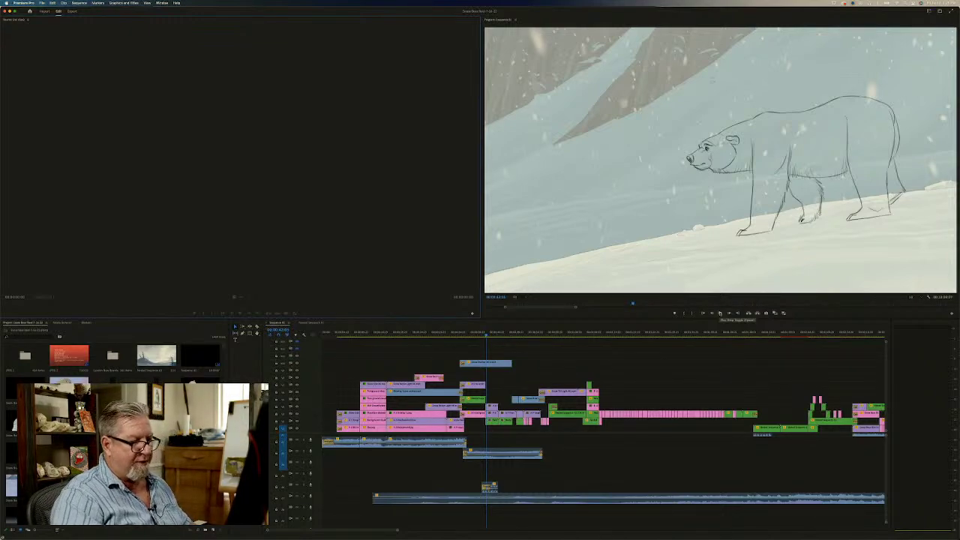
Play the edited sequence from the walking bear shot to the orca shots, replaying it once from the walk.
click(720, 313)
click(720, 313)
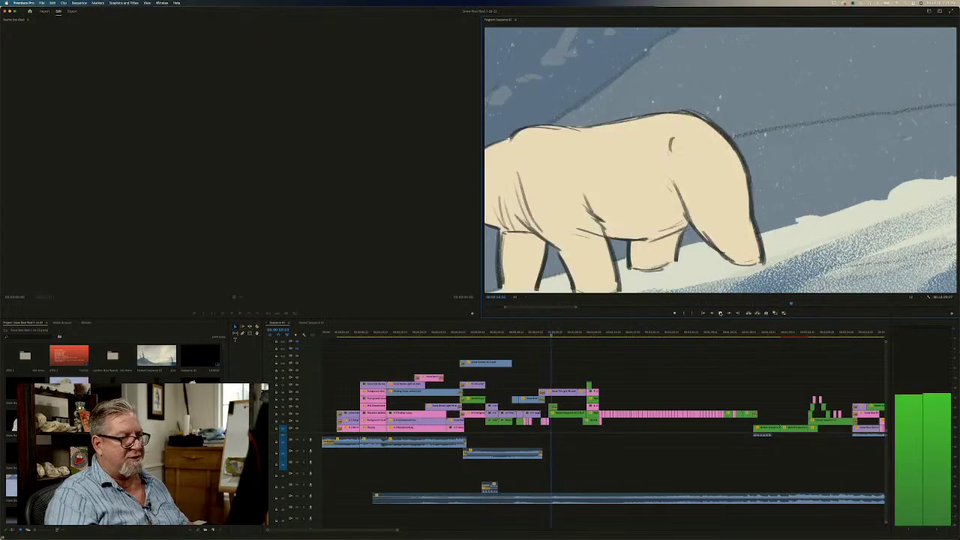
click(720, 314)
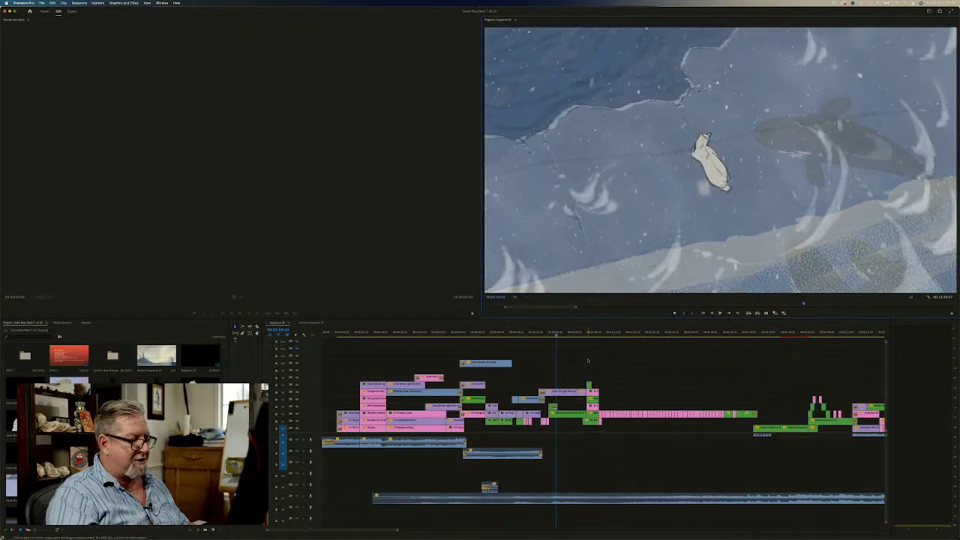
drag(556, 336, 488, 343)
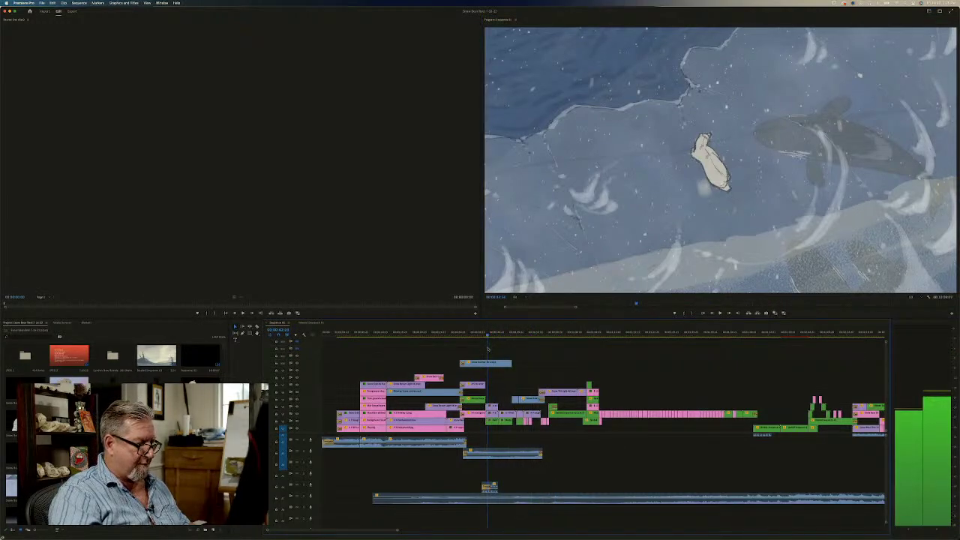
drag(488, 350, 486, 349)
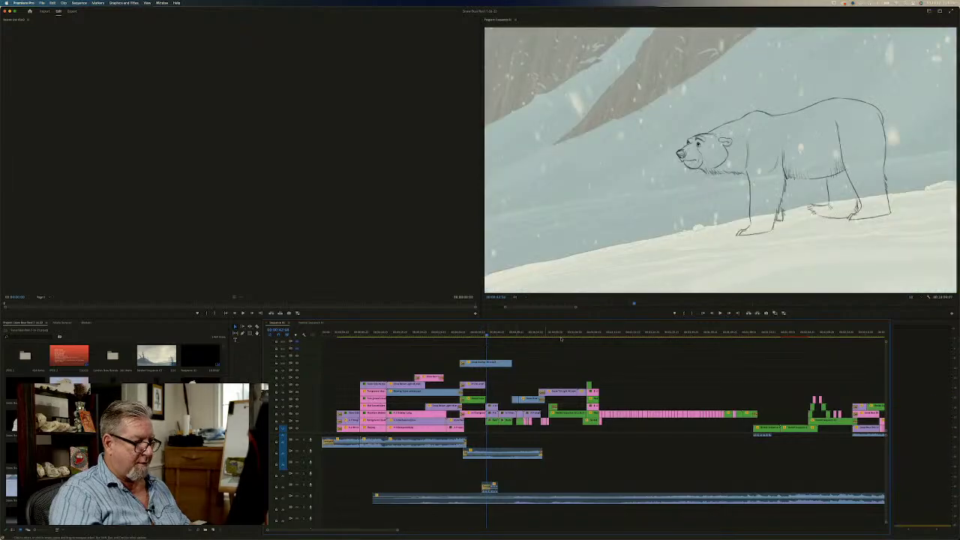
click(720, 314)
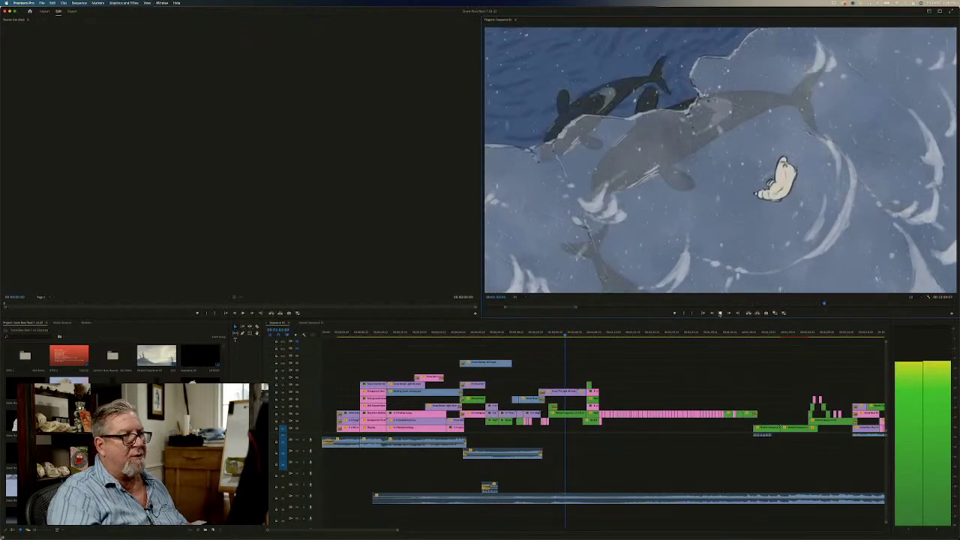
click(720, 314)
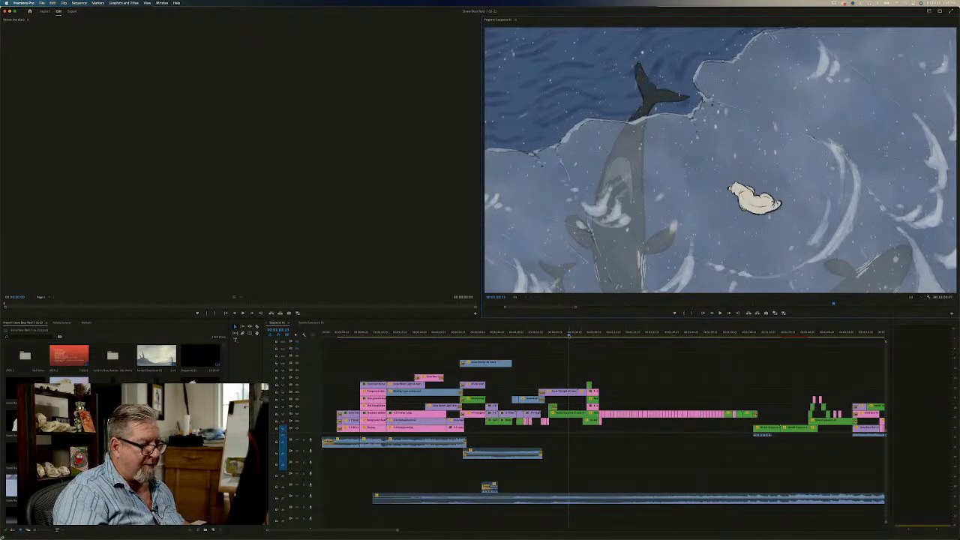
Return the sequence to the walking bear shot, then quit Premiere Pro and play the bear animation in TVPaint Animation.
drag(569, 335, 487, 339)
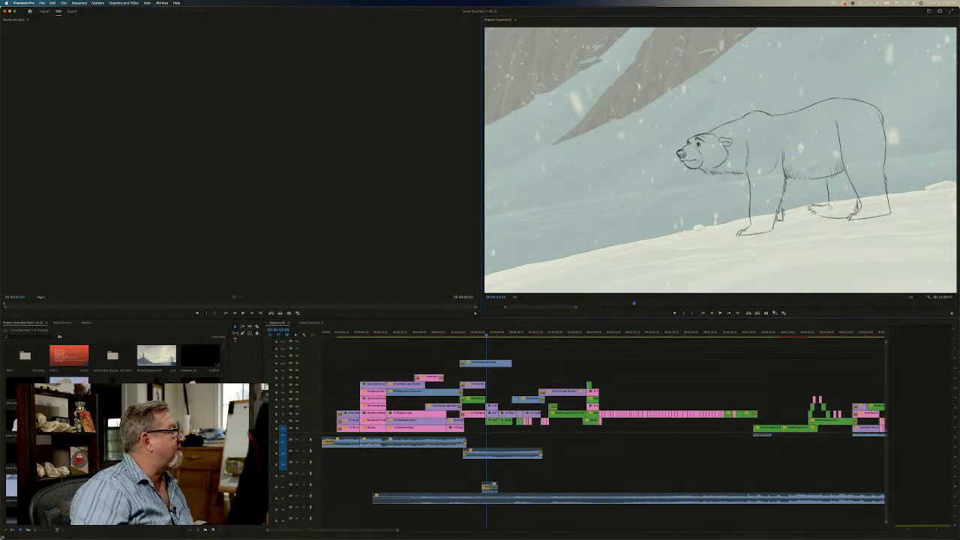
click(23, 3)
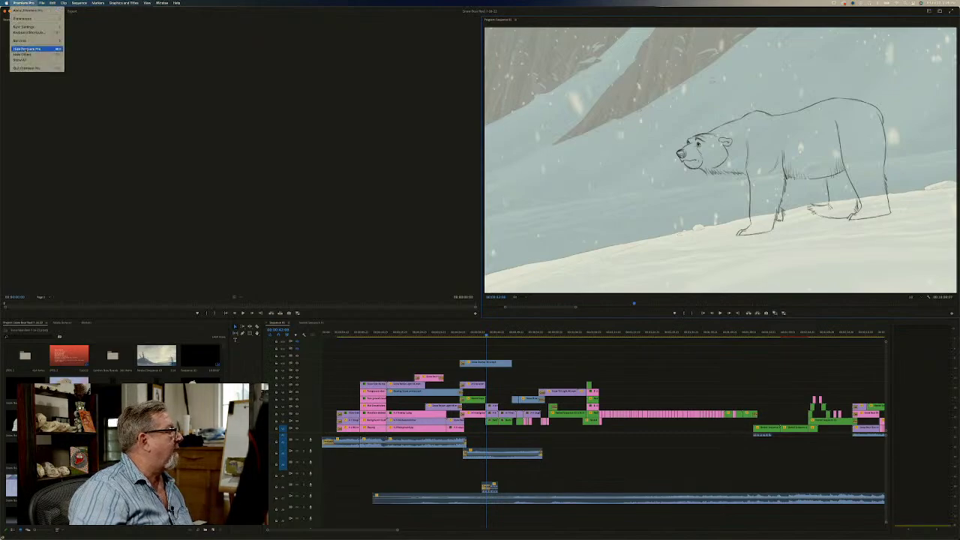
click(27, 70)
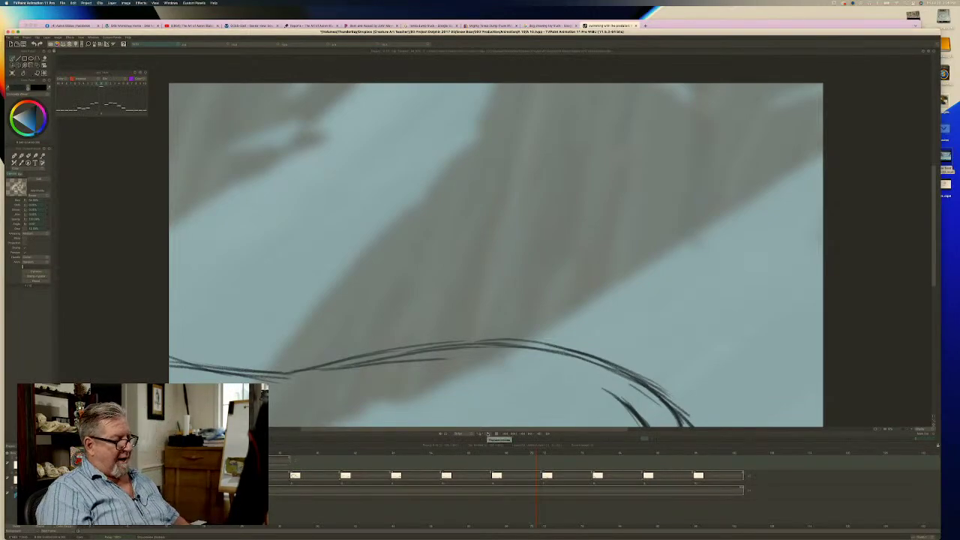
click(485, 433)
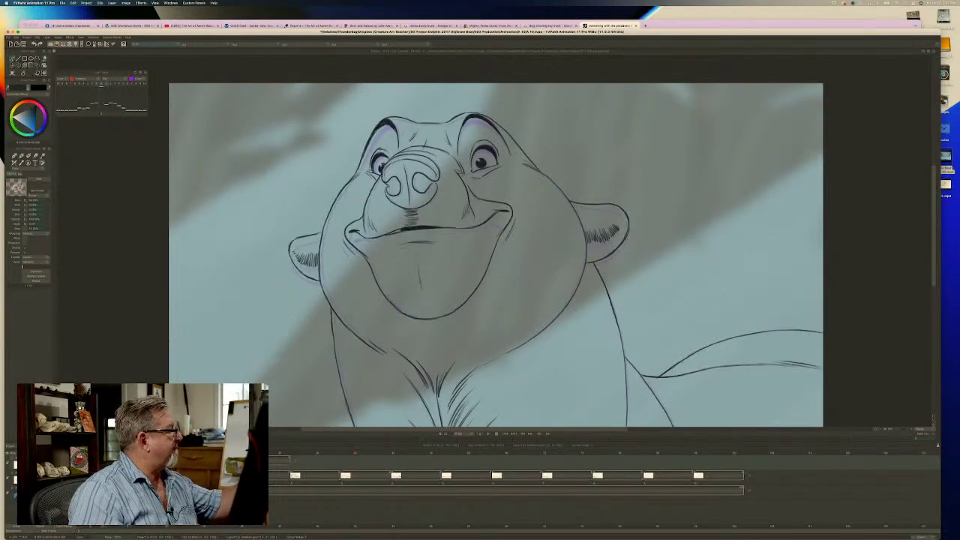
On the next drawing, trace the head's right contour down to the jaw and the right ear with its fur shading.
key(Right)
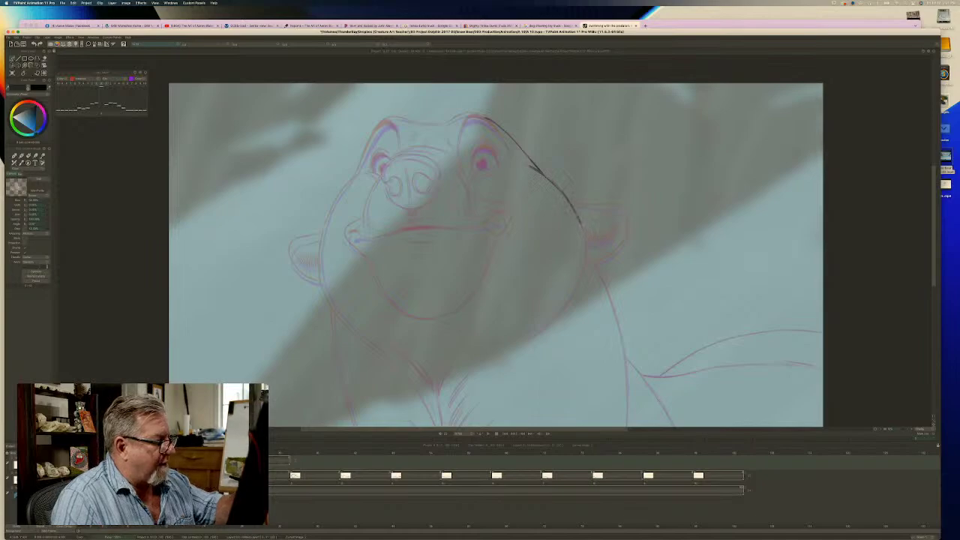
drag(586, 255, 556, 318)
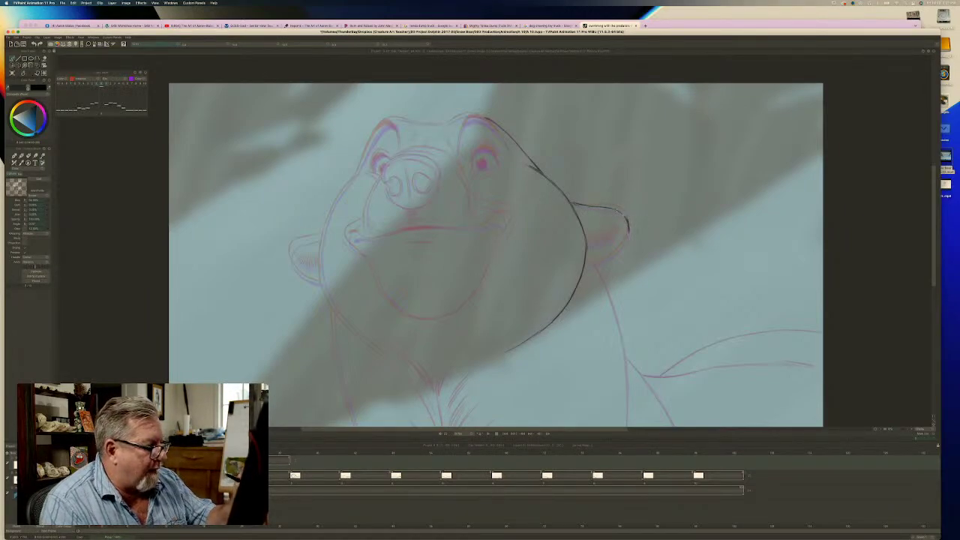
mouse_move(606, 259)
mouse_down()
mouse_move(620, 247)
mouse_move(585, 264)
mouse_move(598, 232)
mouse_move(618, 230)
mouse_move(605, 209)
mouse_up()
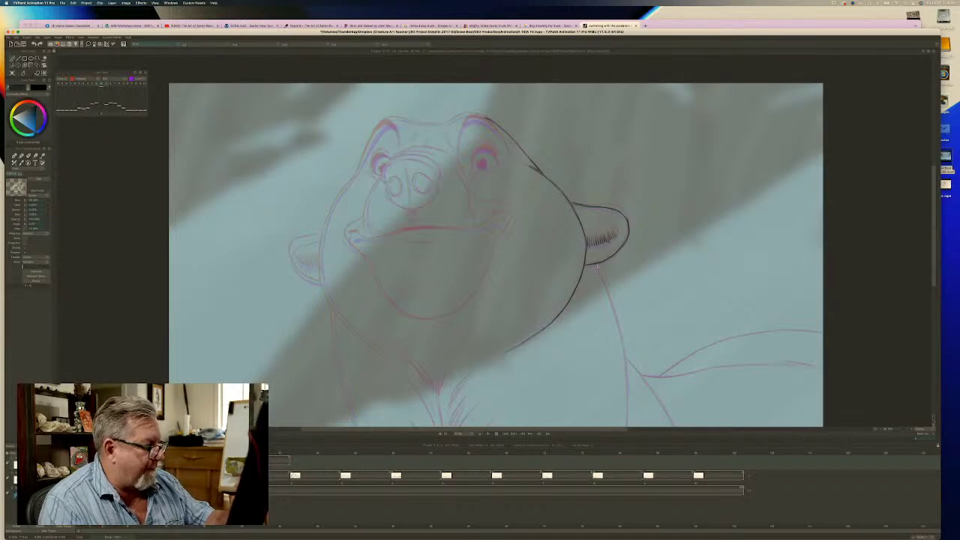
Draw the right neck line, the shoulder line and the two back contours over the light table references.
drag(593, 264, 627, 379)
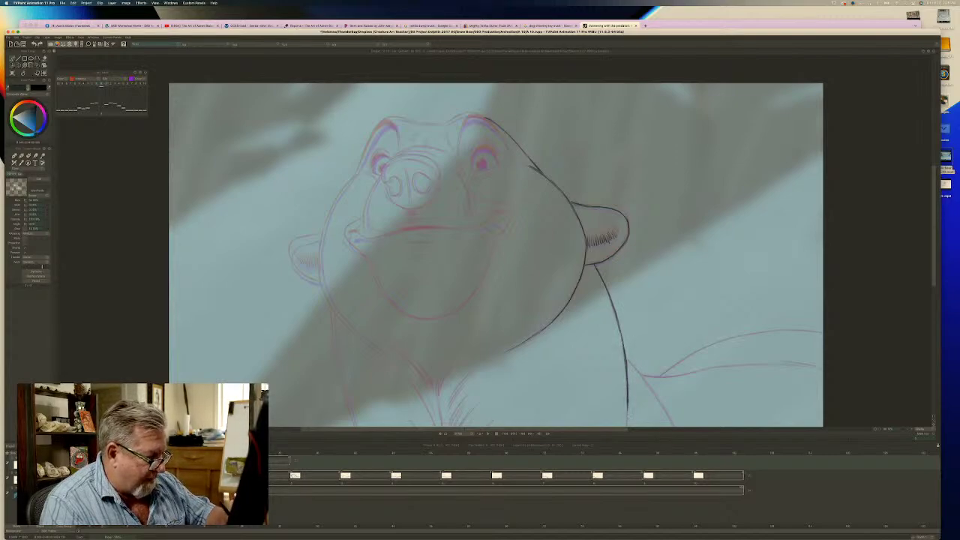
drag(629, 361, 673, 429)
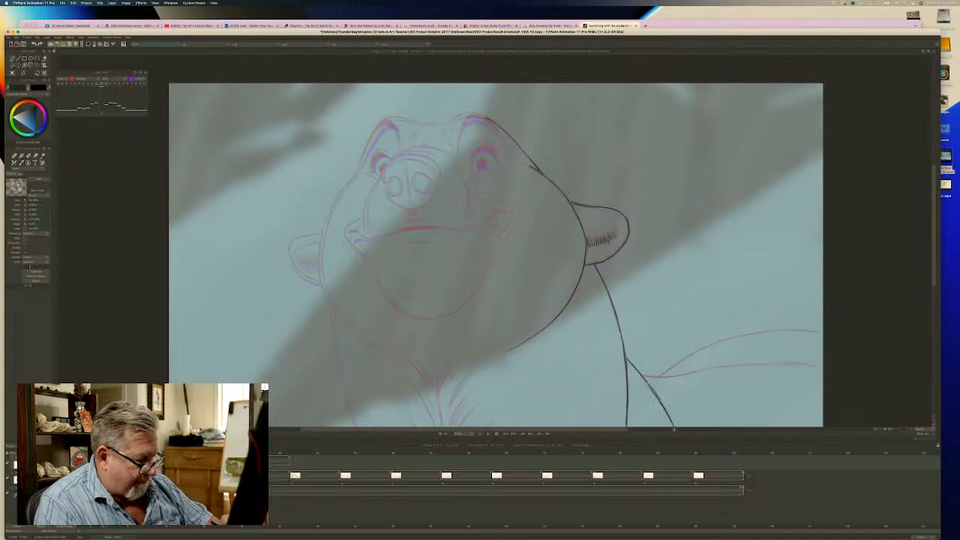
drag(822, 333, 773, 330)
drag(746, 332, 658, 377)
drag(818, 366, 650, 377)
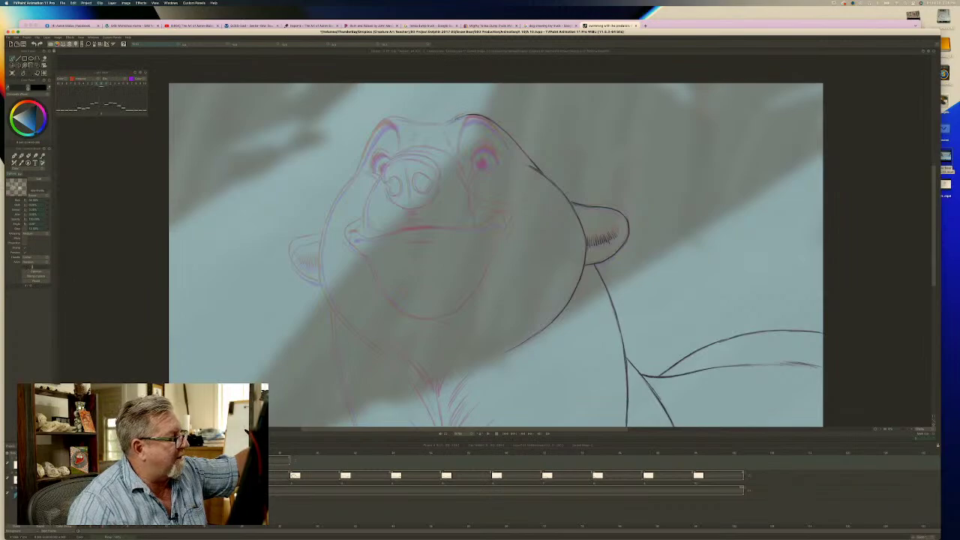
Draw the top of the head between the brows and continue the left contour down to the lower cheek.
drag(462, 116, 447, 123)
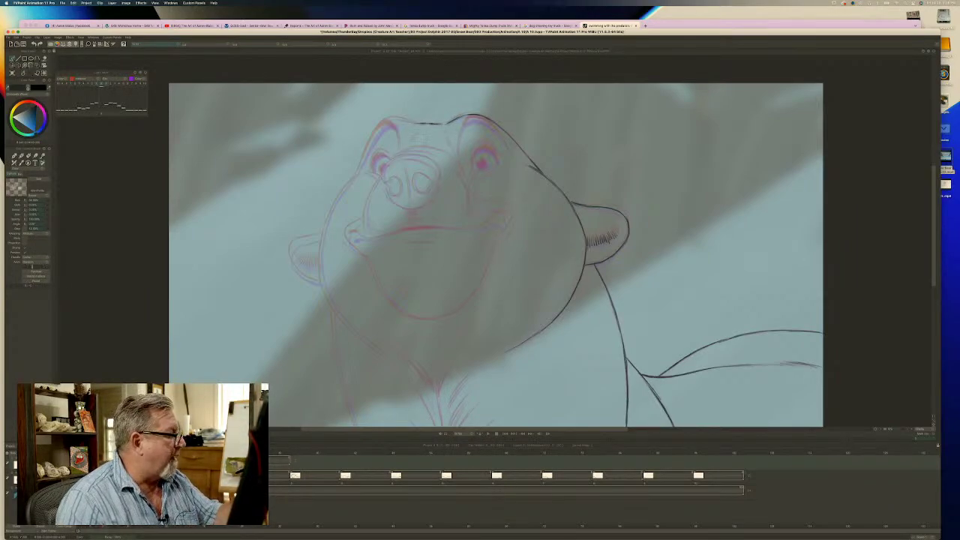
drag(414, 122, 397, 119)
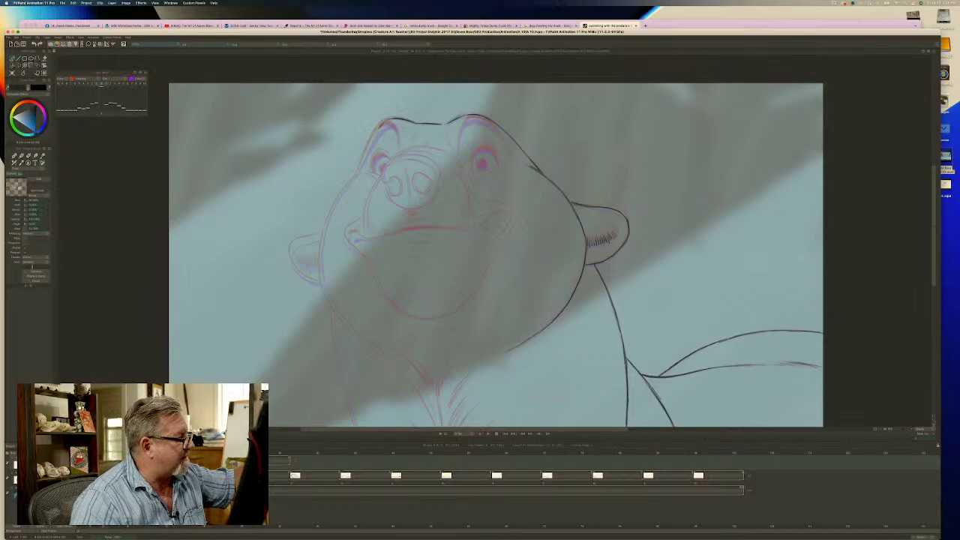
drag(375, 136, 362, 163)
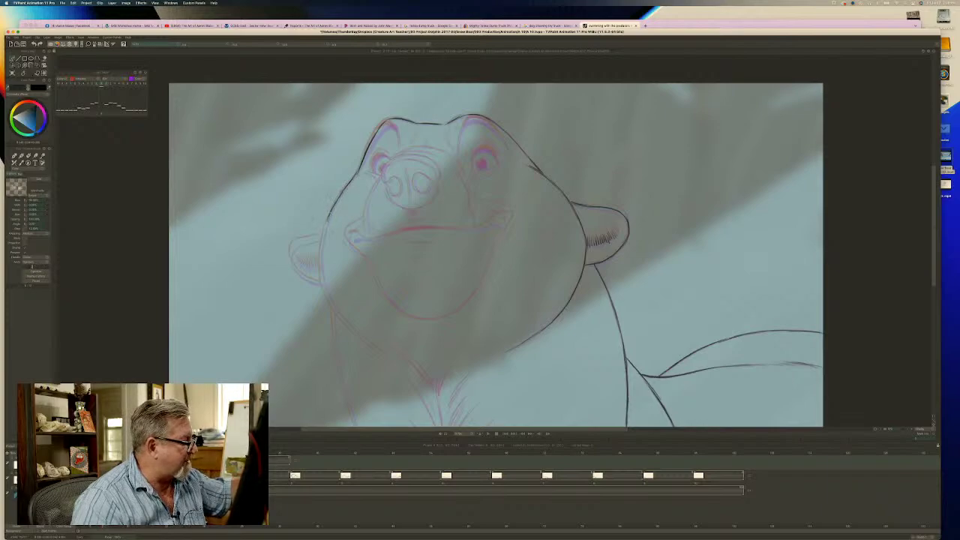
drag(323, 242, 321, 261)
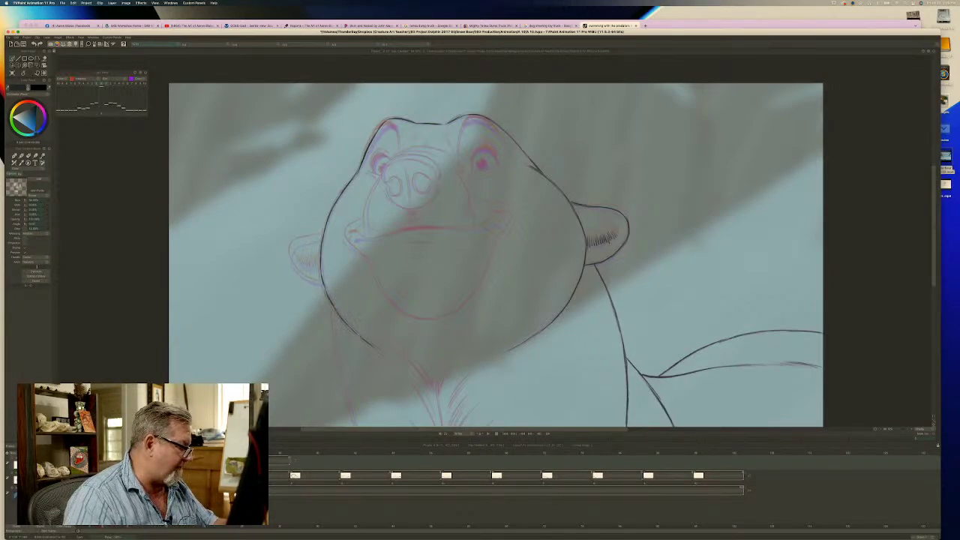
drag(357, 334, 378, 351)
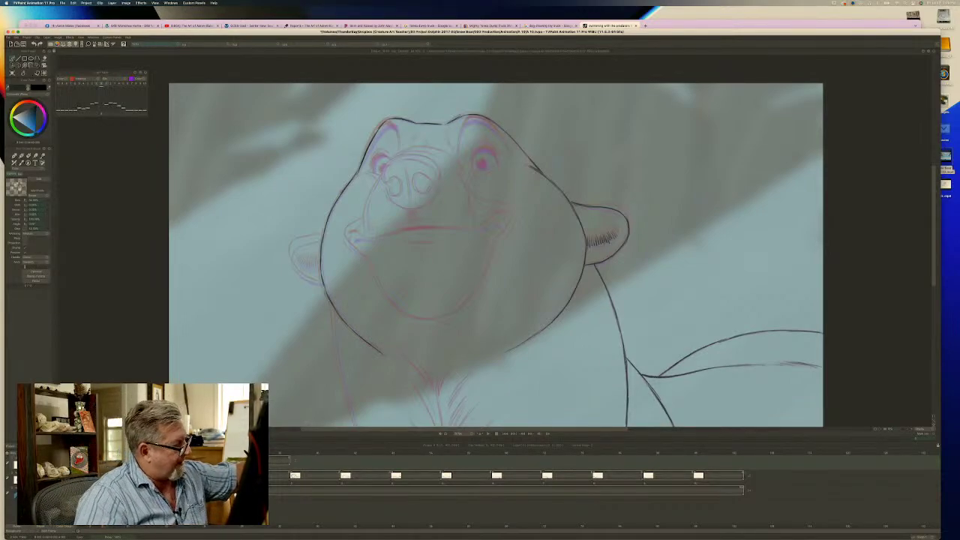
Outline the left ear and add the short fur strokes inside it.
drag(315, 237, 294, 243)
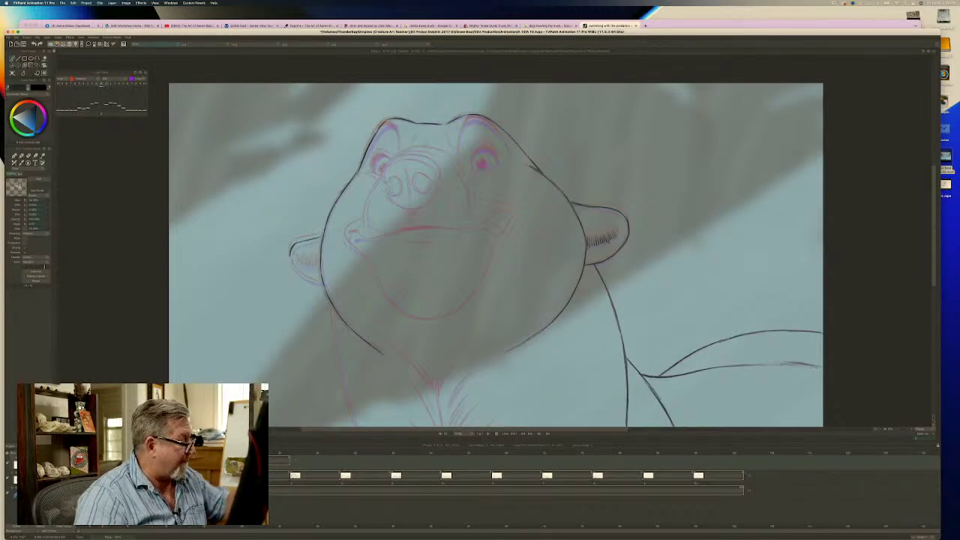
mouse_move(290, 253)
mouse_down()
mouse_move(299, 274)
mouse_move(323, 285)
mouse_move(305, 266)
mouse_up()
drag(299, 257, 296, 261)
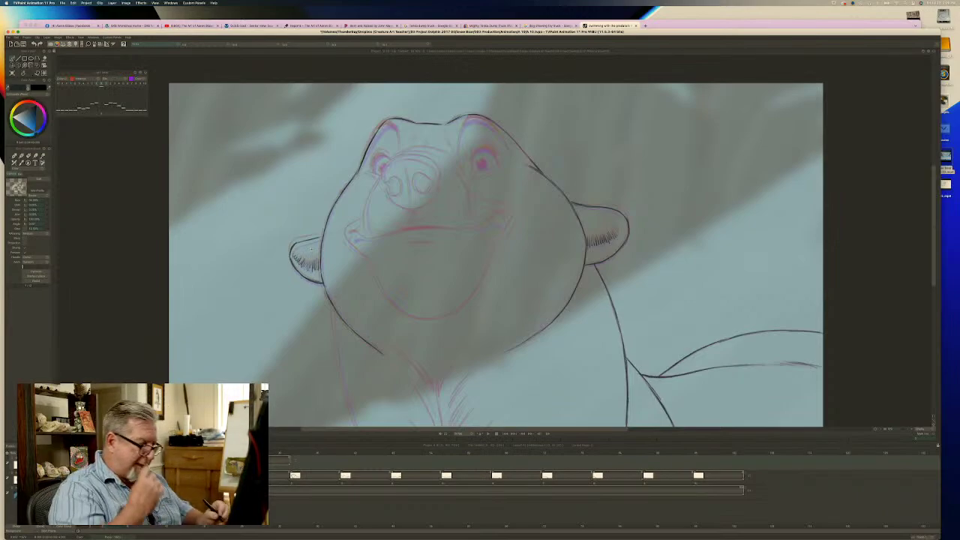
Draw the thick dark brow curves above both eyes, flipping against the previous drawing to check them.
click(487, 433)
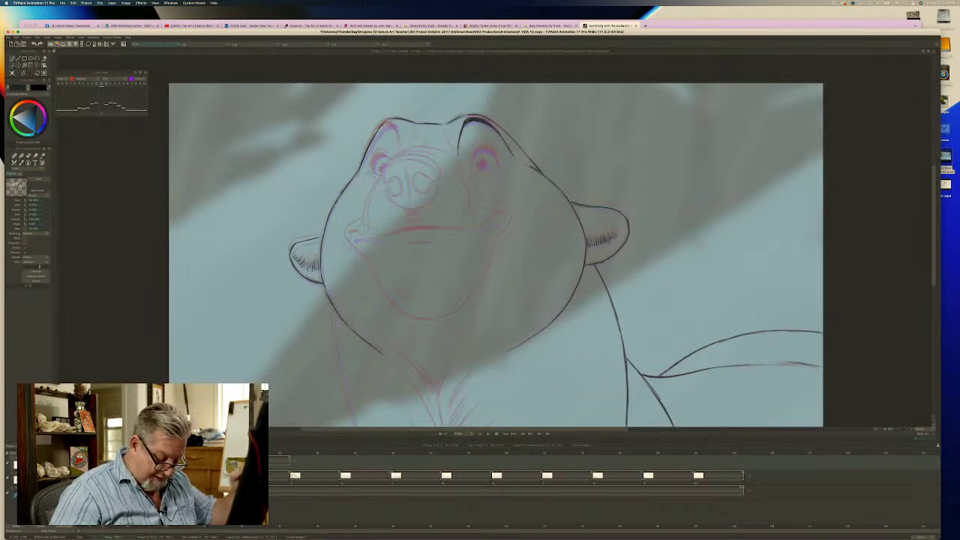
key(Left)
key(Right)
key(Left)
key(Right)
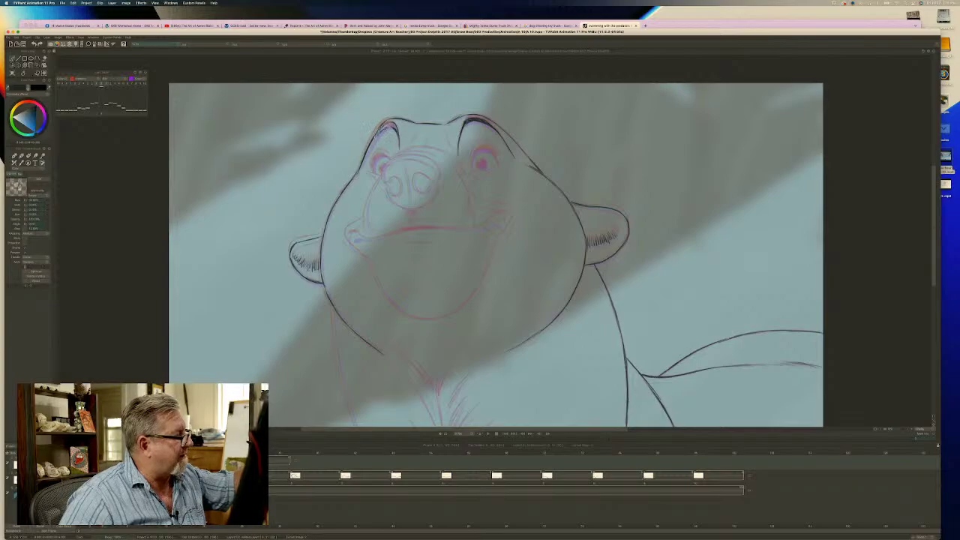
mouse_move(379, 135)
mouse_down()
mouse_move(361, 164)
mouse_move(393, 124)
mouse_move(377, 134)
mouse_up()
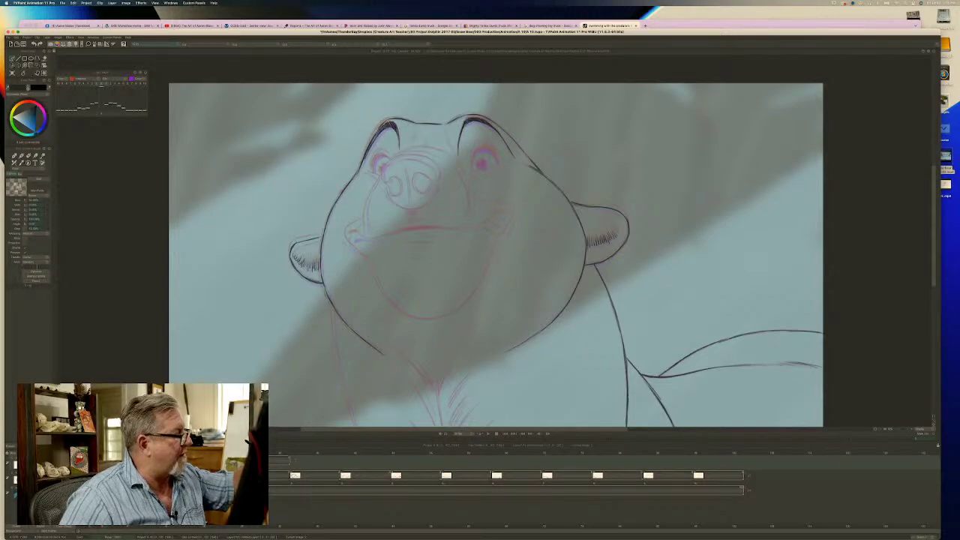
Draw the forehead creases, the top of the muzzle and the right eye with its lids and filled pupil.
key(Left)
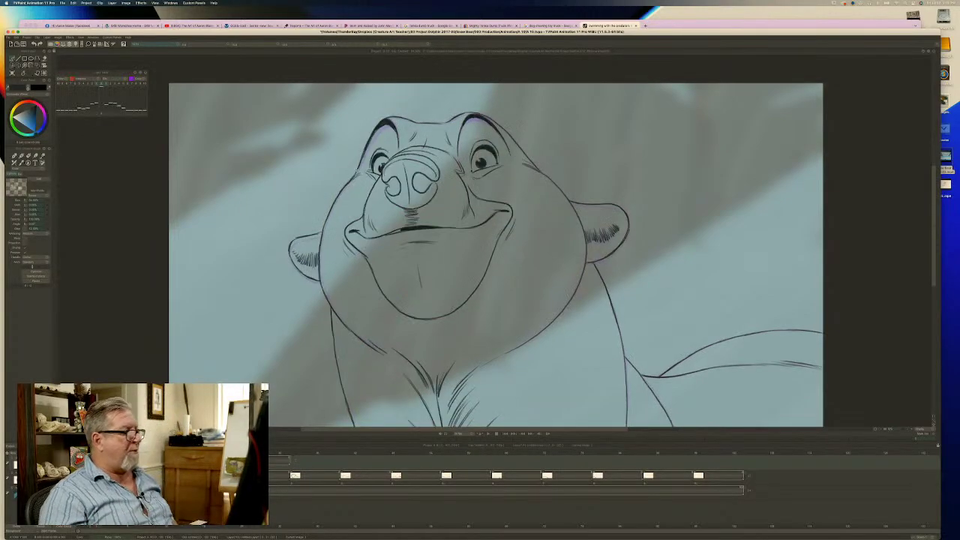
key(Right)
key(Left)
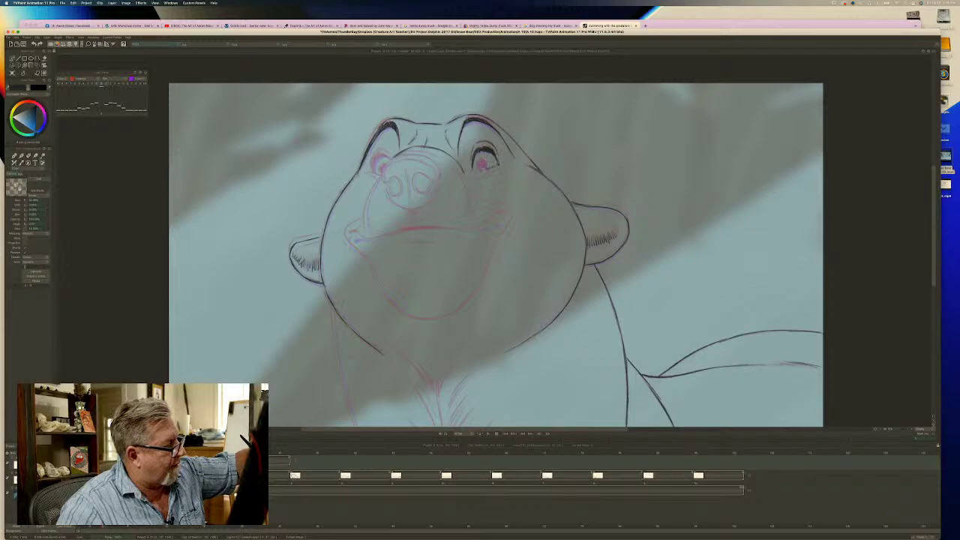
drag(475, 171, 490, 168)
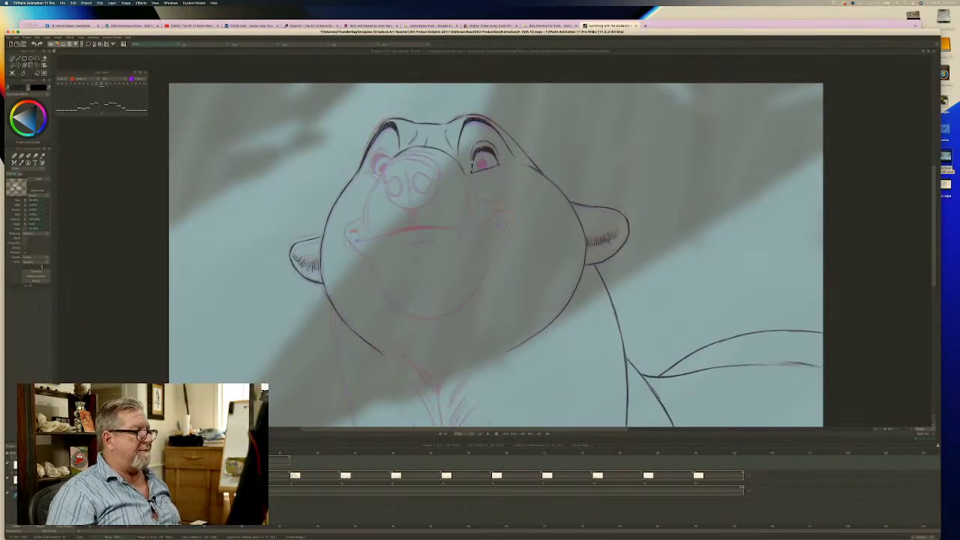
key(Left)
key(Right)
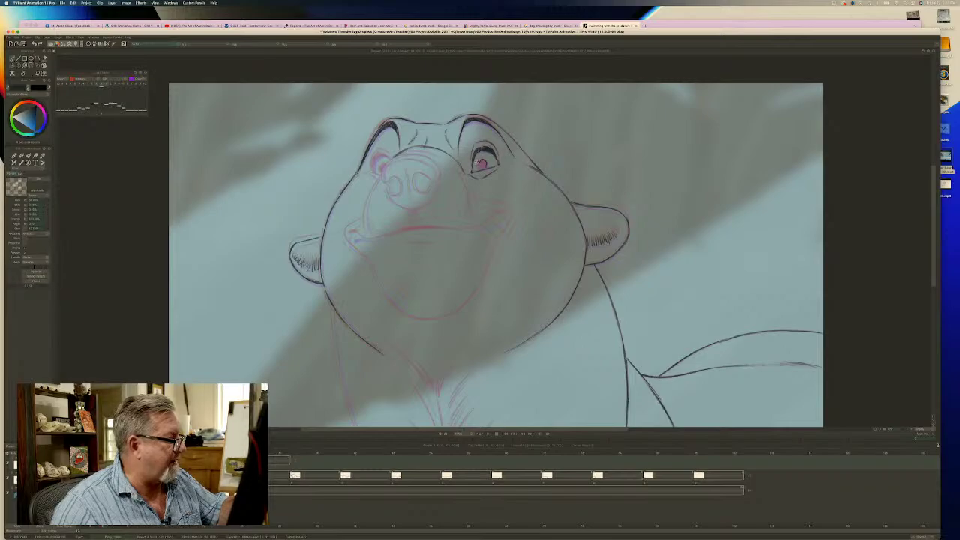
drag(478, 161, 475, 170)
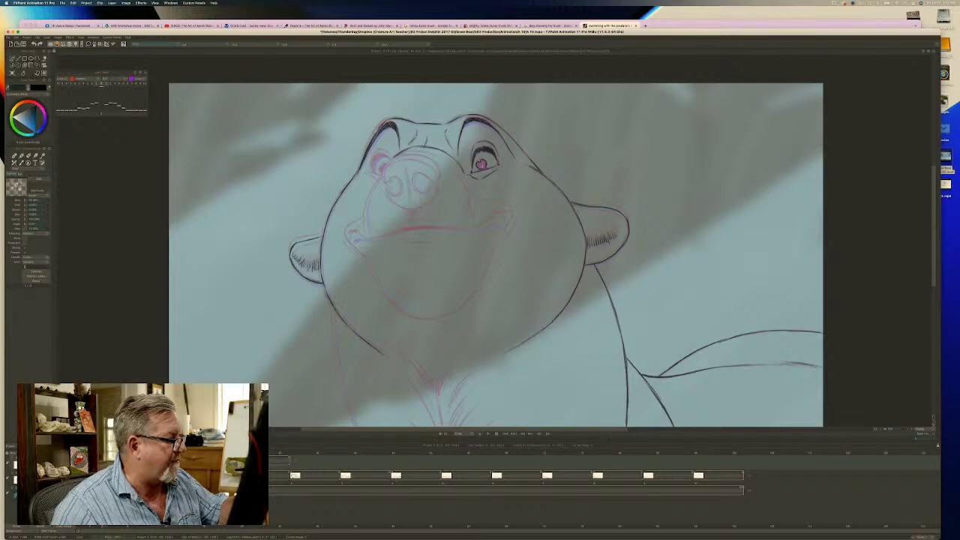
drag(482, 164, 477, 163)
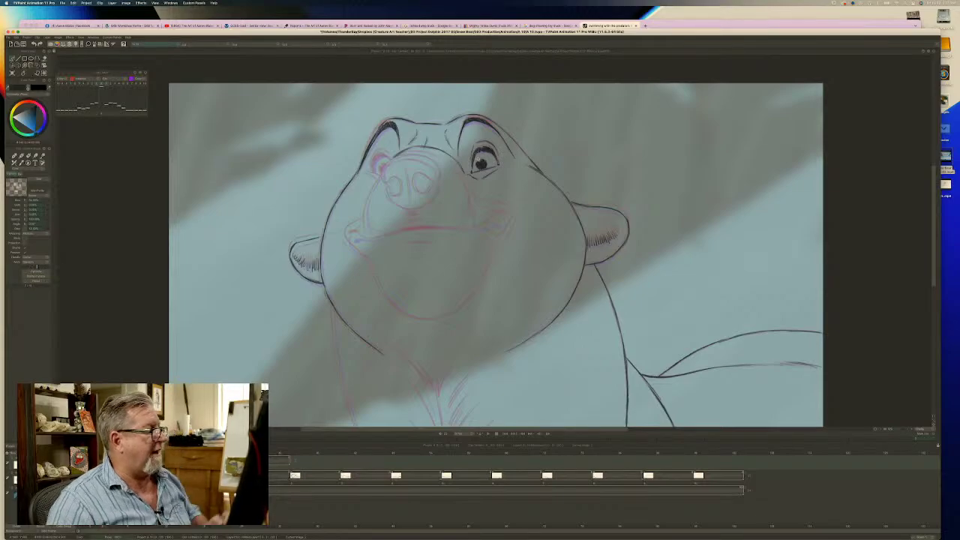
Flip between the unfinished drawing and its neighbours to compare the right eye and the head contours.
key(Left)
key(Right)
key(Left)
key(Right)
key(Left)
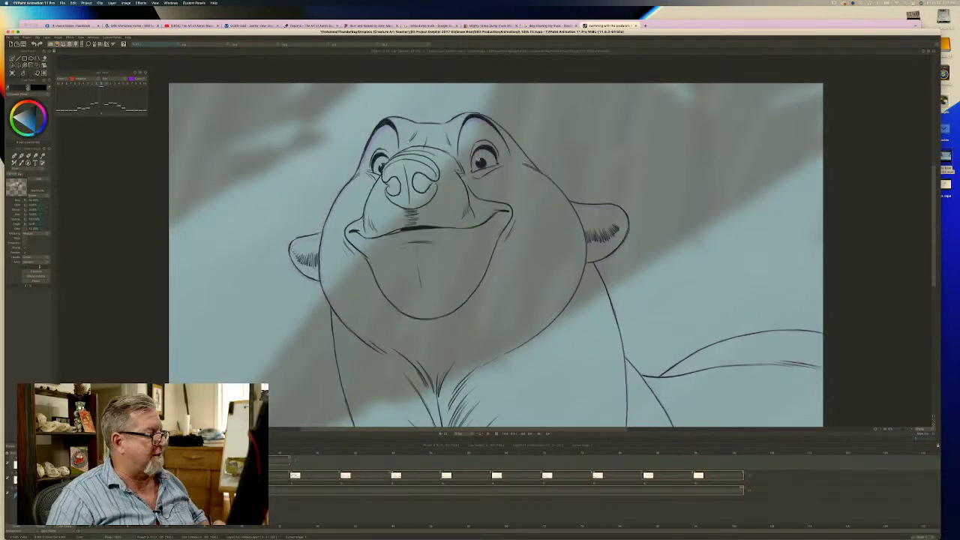
key(Right)
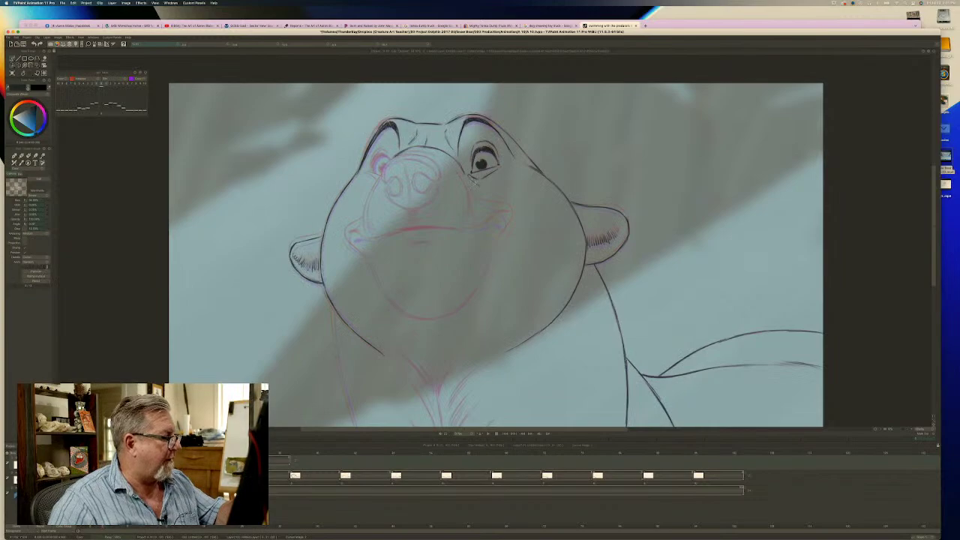
key(Right)
key(Left)
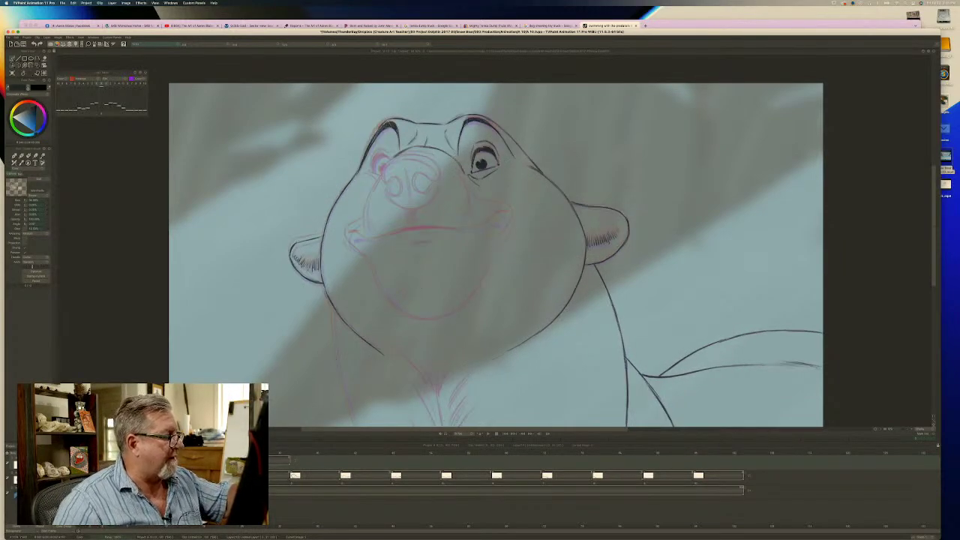
key(Right)
key(Left)
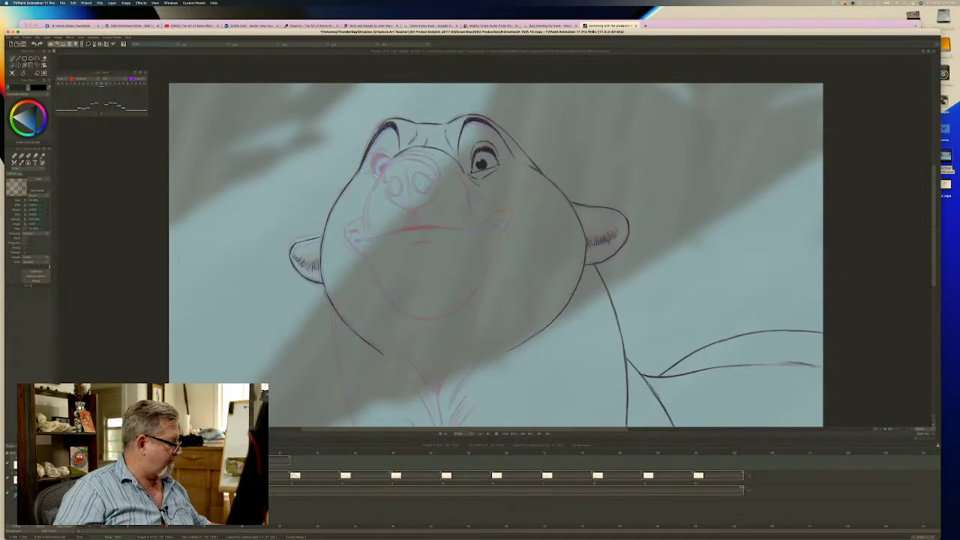
Draw the nose with its nostrils, the muzzle sides and the right cheek crease over the references.
key(space)
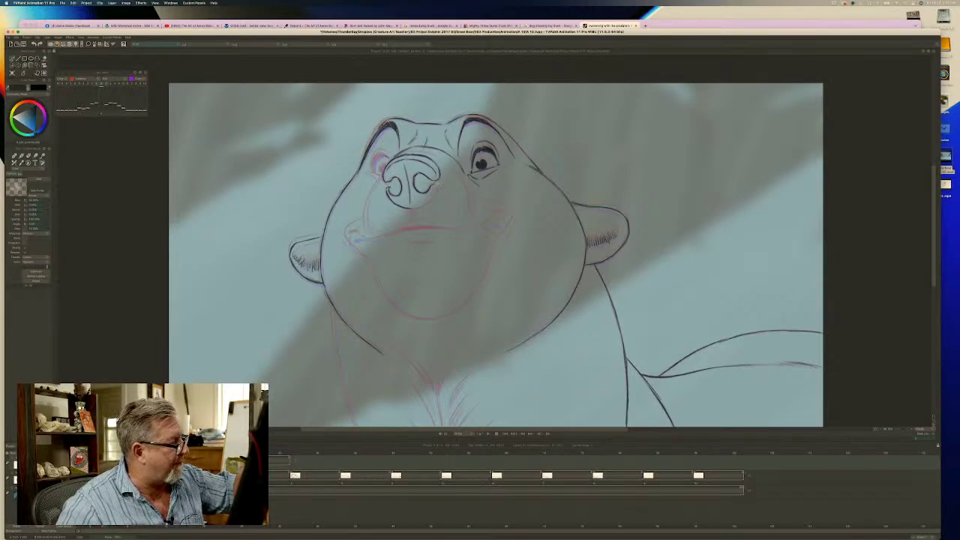
drag(438, 187, 422, 207)
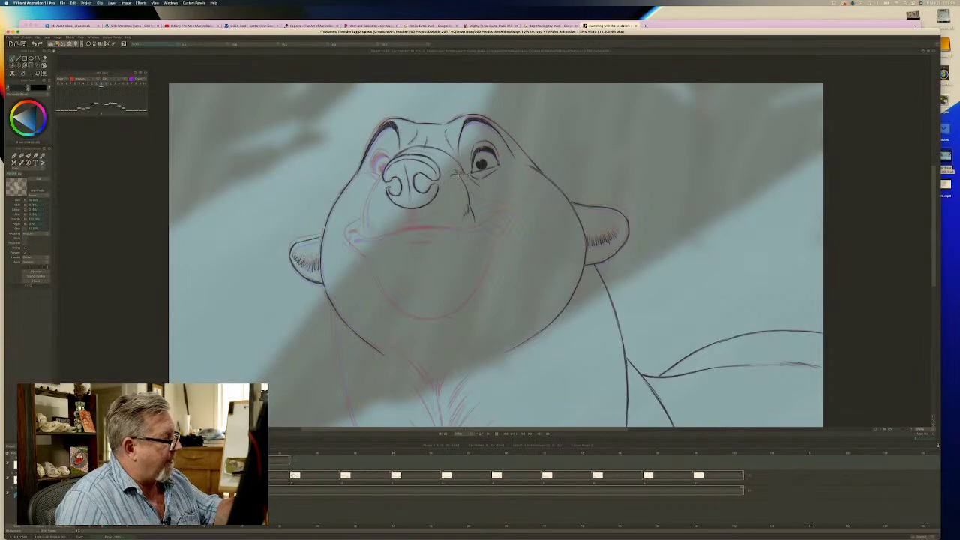
drag(466, 181, 468, 192)
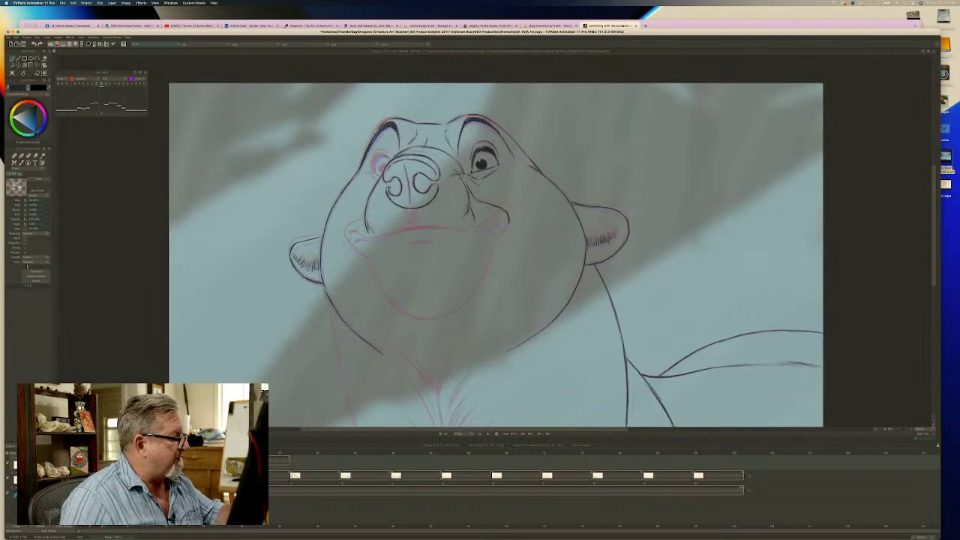
Add the shading strokes under the nose and draw the closed mouth line between its corners.
drag(406, 211, 416, 219)
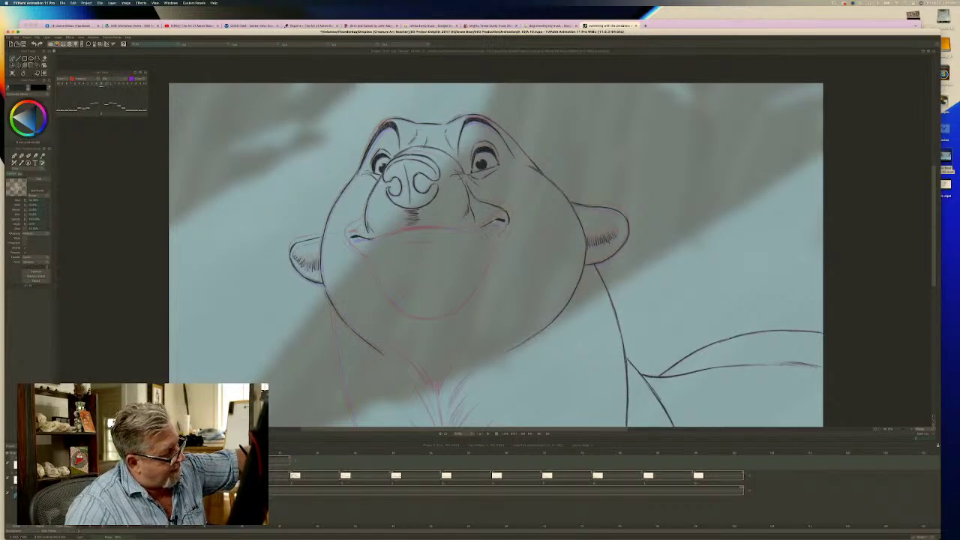
mouse_move(469, 229)
mouse_down()
mouse_move(401, 229)
mouse_move(405, 219)
mouse_move(374, 239)
mouse_up()
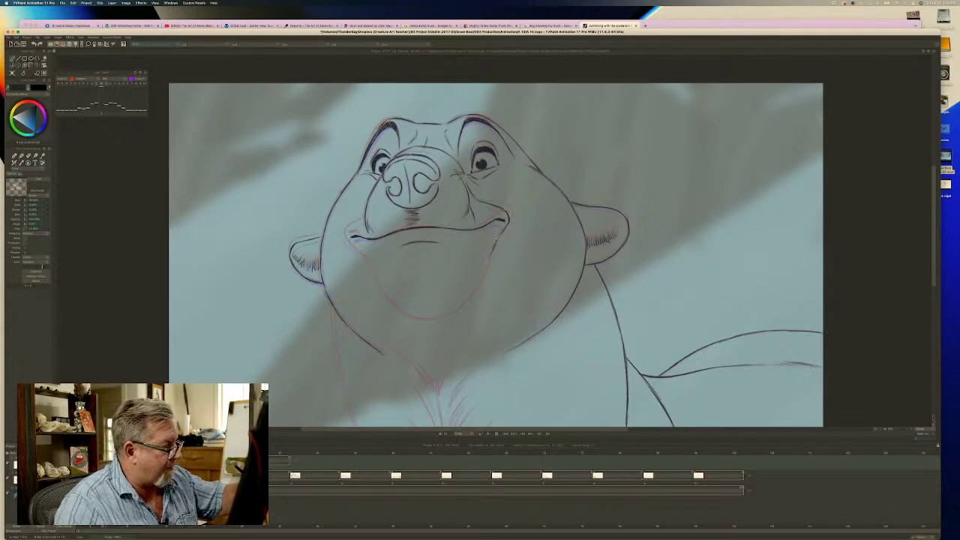
Draw the lower jaw line around the chin and close the left mouth corner over the light table references.
mouse_move(494, 244)
mouse_down()
mouse_move(482, 280)
mouse_move(457, 308)
mouse_move(417, 319)
mouse_up()
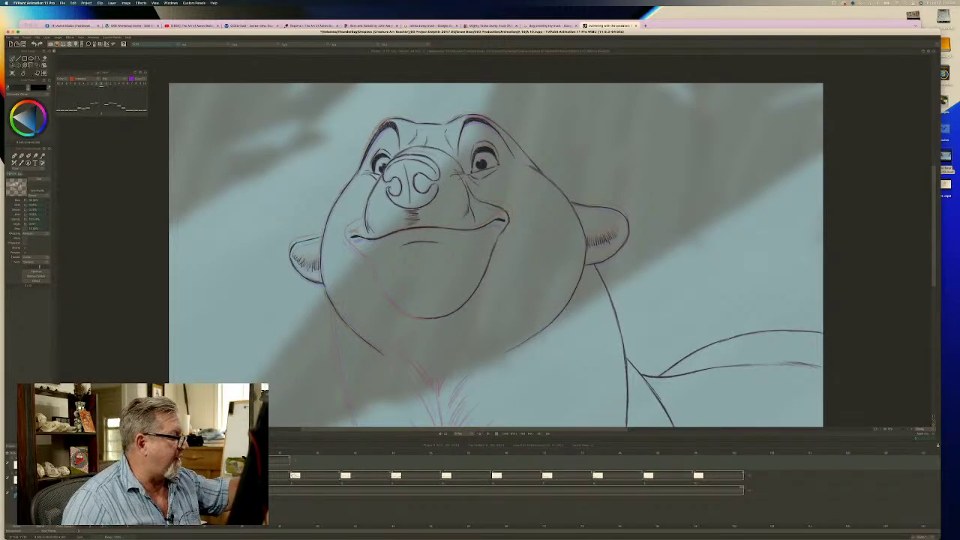
drag(357, 225, 349, 233)
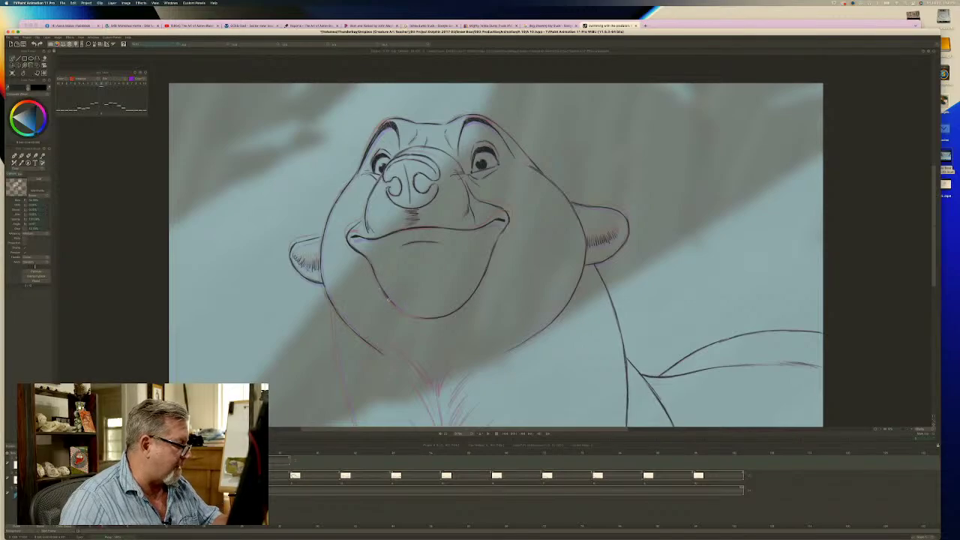
drag(395, 304, 428, 316)
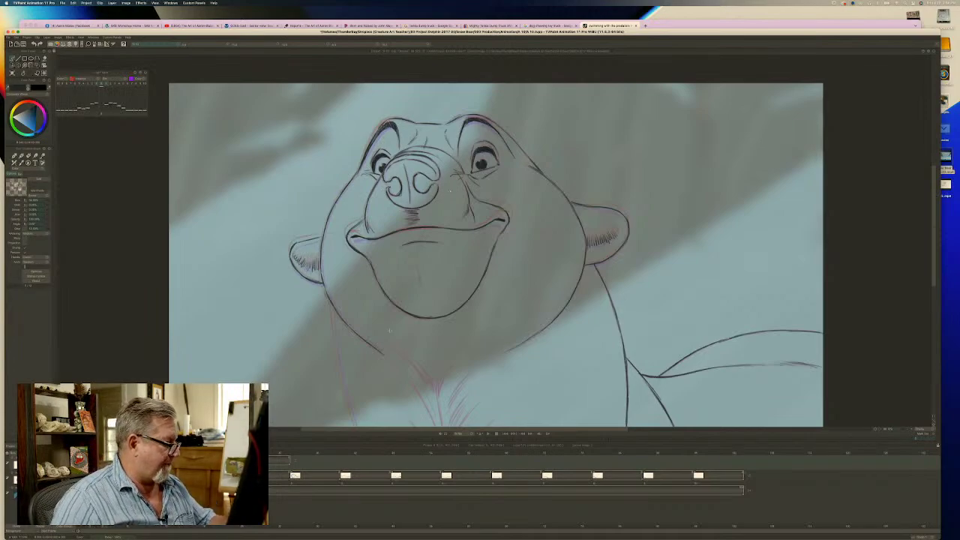
Draw the tuft of chest fur beneath the chin with short tapering strokes.
drag(414, 366, 437, 396)
drag(480, 367, 465, 380)
drag(468, 374, 448, 407)
mouse_move(462, 389)
mouse_down()
mouse_move(450, 425)
mouse_move(437, 424)
mouse_up()
drag(441, 405, 438, 427)
mouse_move(432, 395)
mouse_down()
mouse_move(426, 420)
mouse_move(412, 410)
mouse_up()
drag(425, 390, 417, 404)
drag(435, 407, 426, 426)
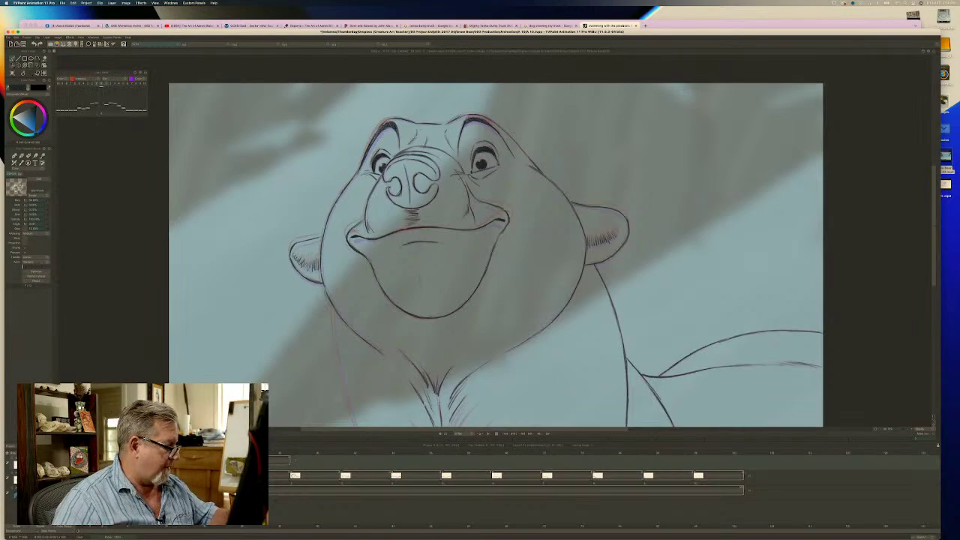
Draw the left side of the neck, add the remaining chest fur strokes and play back the animation.
drag(333, 315, 342, 383)
drag(349, 411, 357, 428)
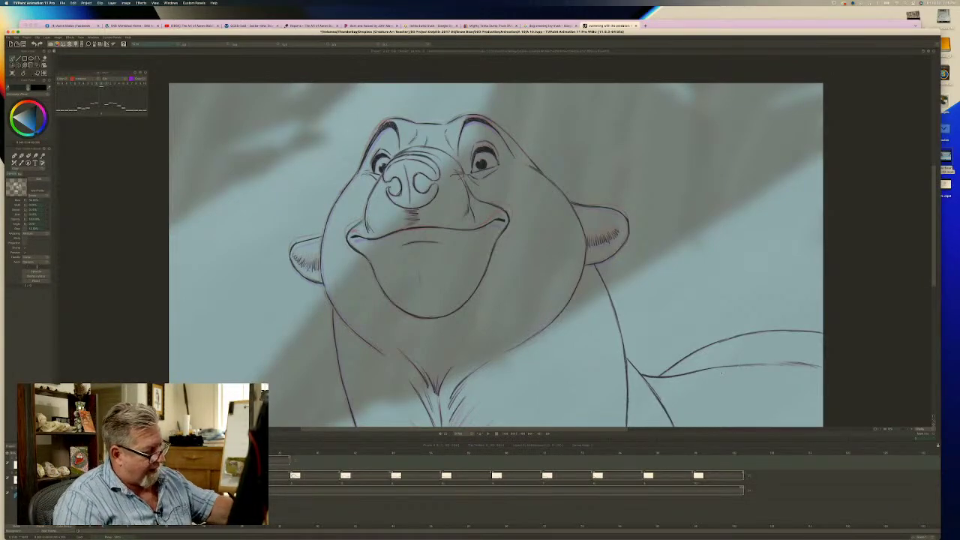
mouse_move(453, 418)
mouse_down()
mouse_move(462, 391)
mouse_move(471, 412)
mouse_up()
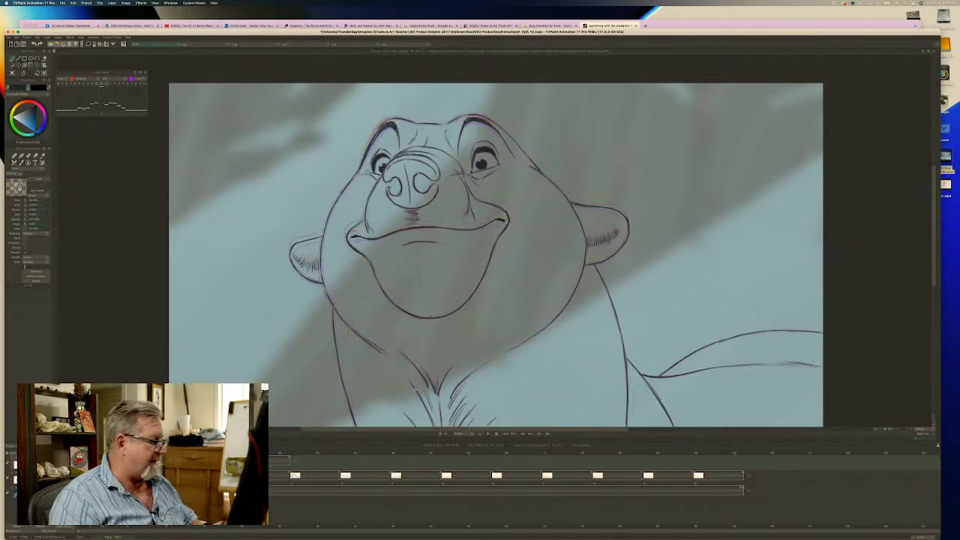
key(a)
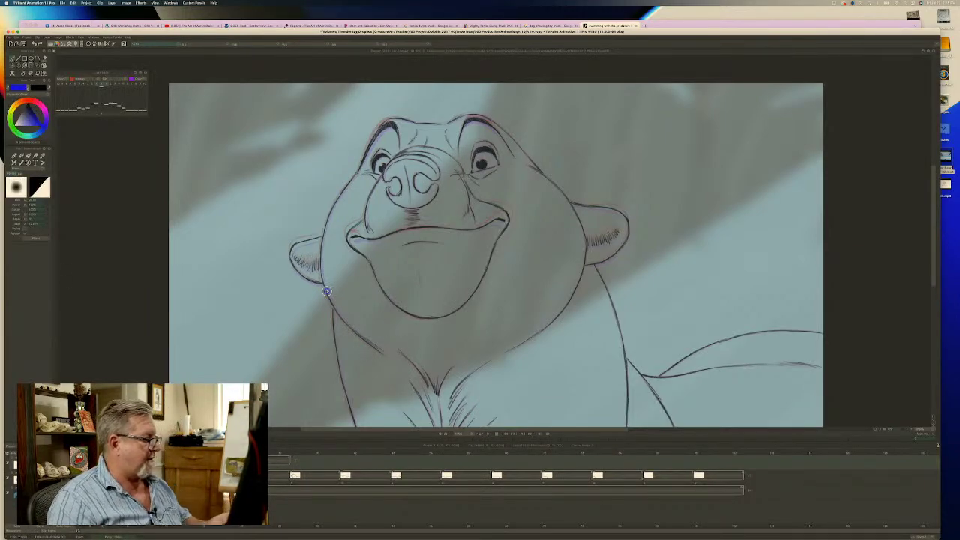
key(b)
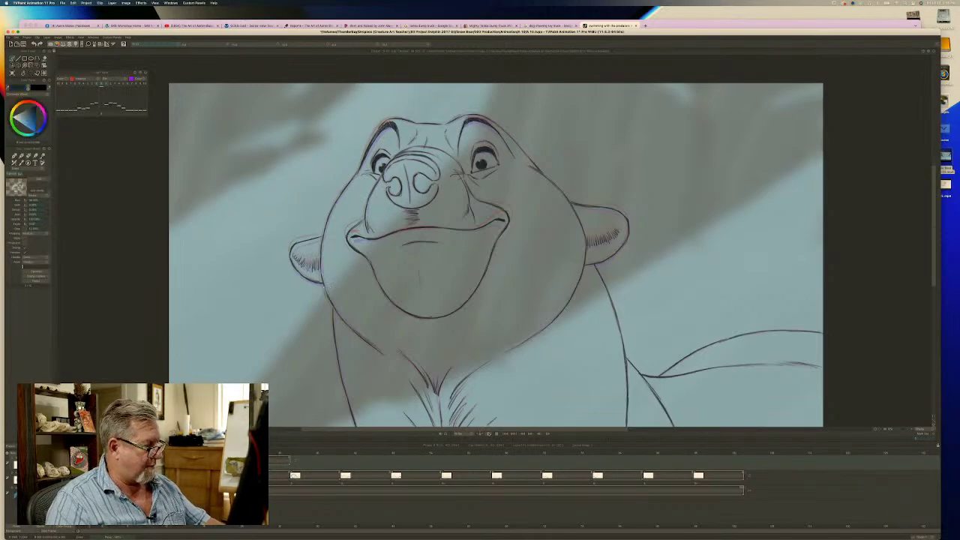
click(489, 434)
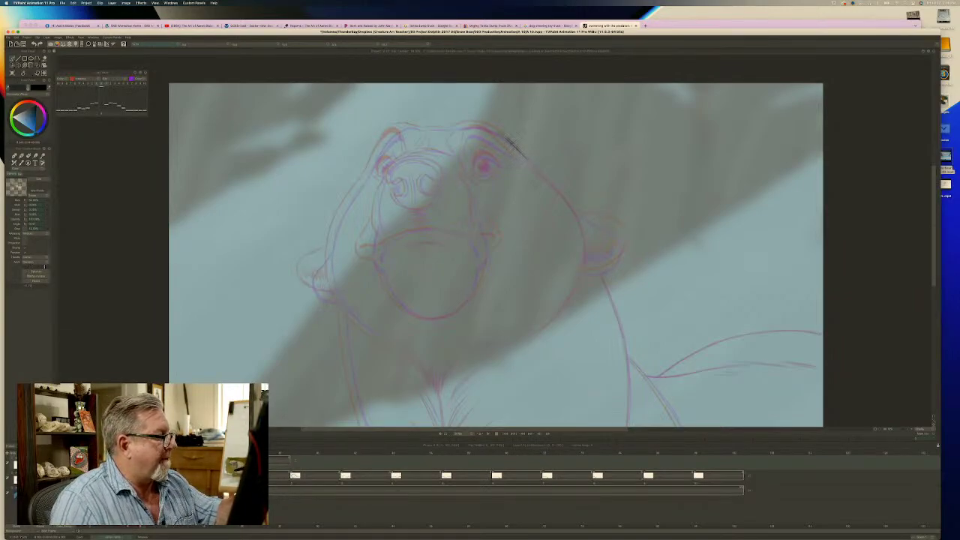
On the next in-between, draw the right head contour, the right ear with its inner fur and the right neck line.
mouse_move(468, 124)
mouse_down()
mouse_move(492, 129)
mouse_move(456, 126)
mouse_up()
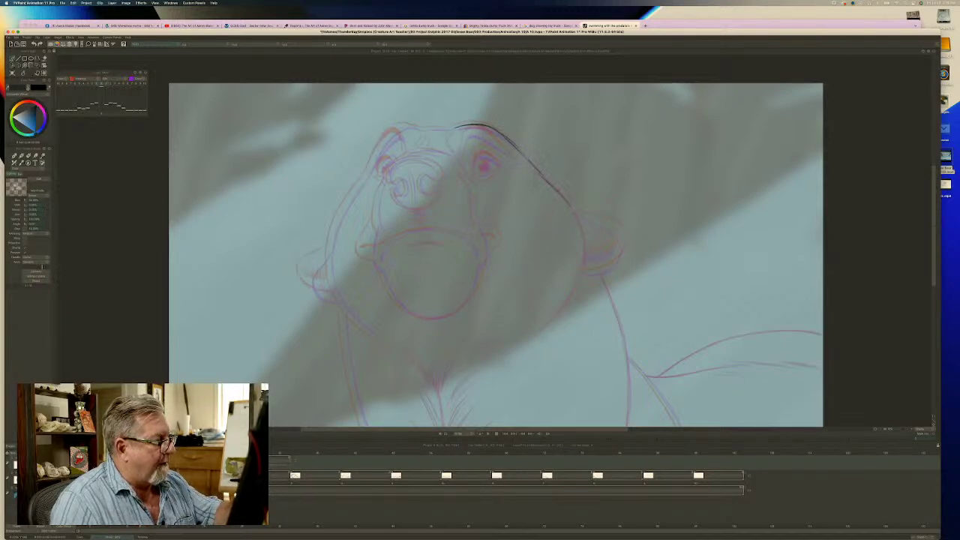
mouse_move(551, 185)
mouse_down()
mouse_move(585, 256)
mouse_move(565, 305)
mouse_move(534, 334)
mouse_up()
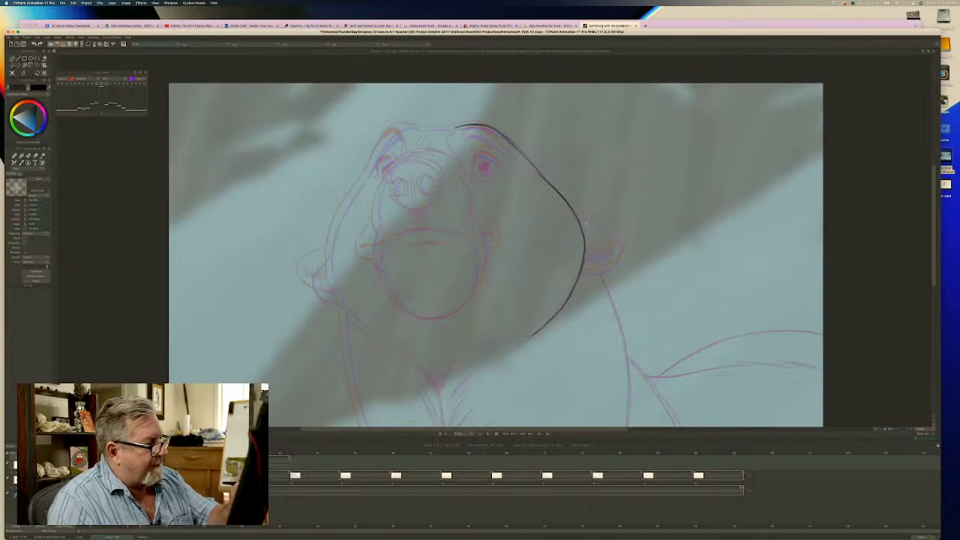
mouse_move(576, 214)
mouse_down()
mouse_move(612, 225)
mouse_move(624, 244)
mouse_move(619, 263)
mouse_move(587, 272)
mouse_move(597, 248)
mouse_move(611, 244)
mouse_up()
mouse_move(612, 252)
mouse_down()
mouse_move(617, 246)
mouse_move(601, 279)
mouse_move(623, 335)
mouse_move(630, 396)
mouse_up()
drag(626, 360, 631, 415)
drag(627, 378, 628, 425)
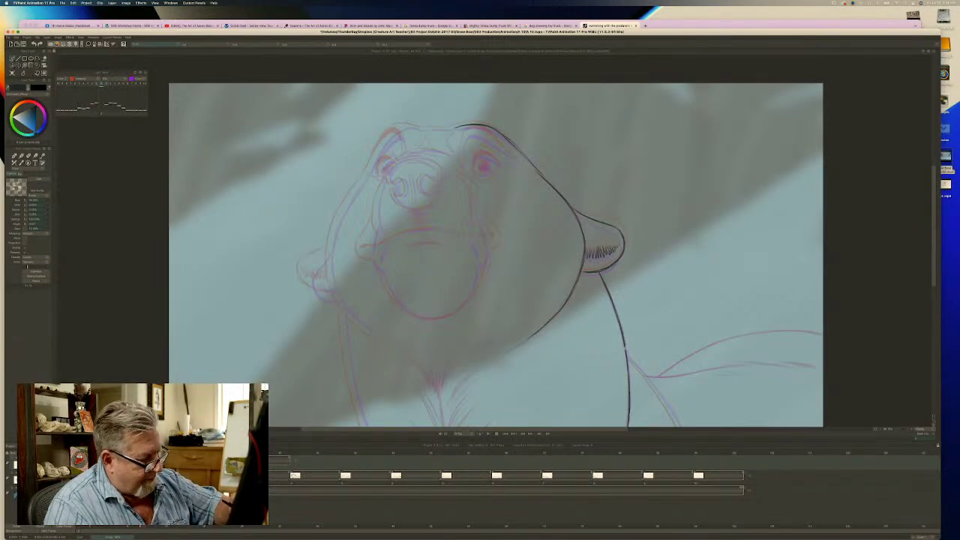
Draw the shoulder line and the upper and lower back lines behind the neck.
drag(629, 359, 681, 429)
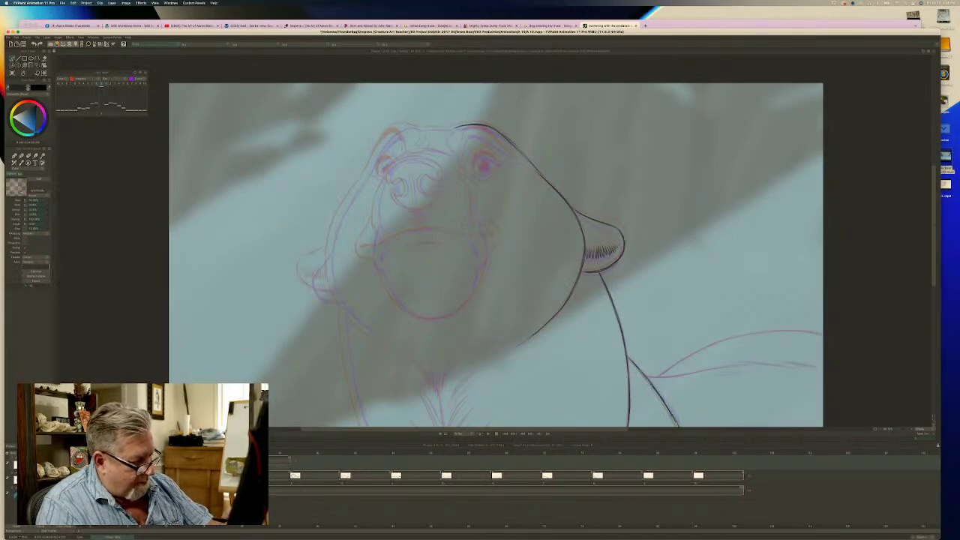
drag(646, 376, 663, 401)
mouse_move(821, 333)
mouse_down()
mouse_move(735, 334)
mouse_move(660, 377)
mouse_up()
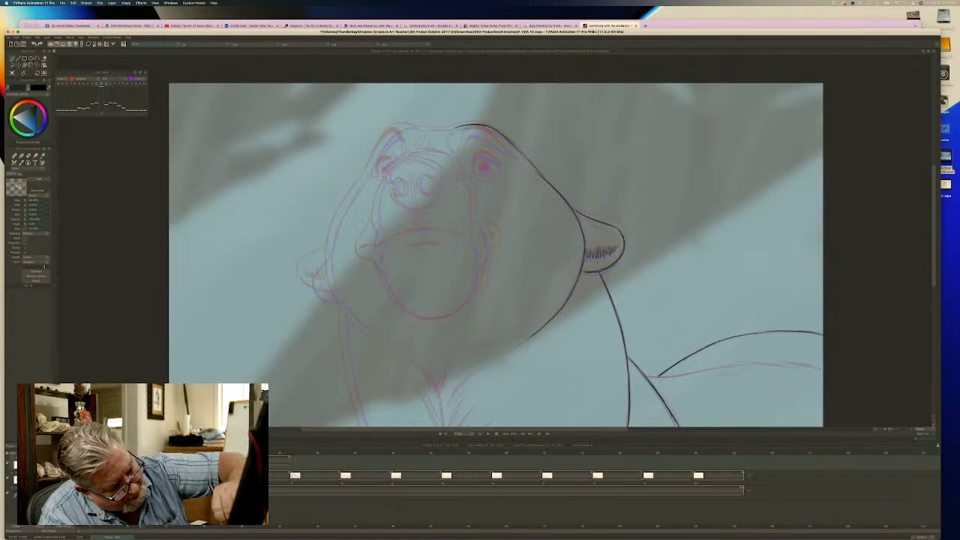
mouse_move(821, 368)
mouse_down()
mouse_move(743, 363)
mouse_move(643, 379)
mouse_up()
drag(738, 372, 721, 374)
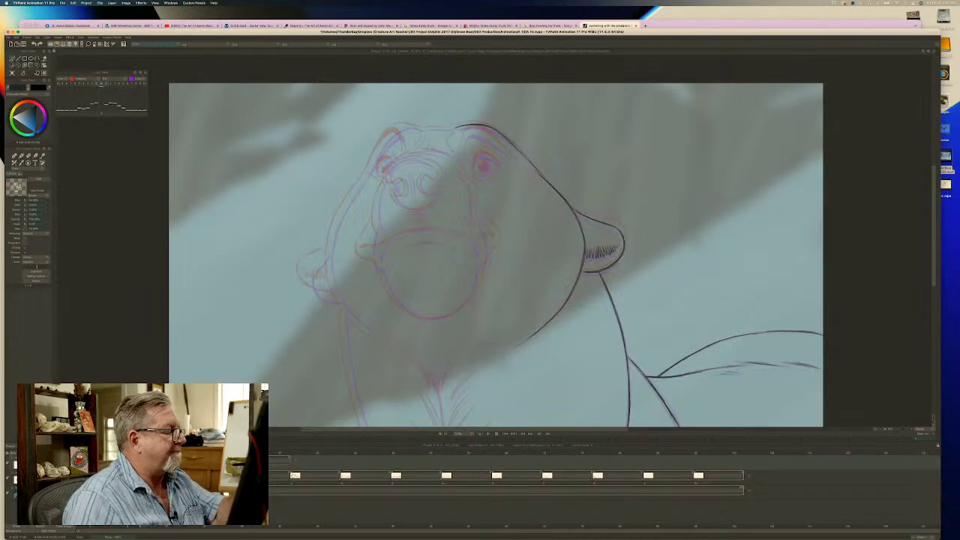
Draw the right brow with its inner crease, comparing it with the neighbouring drawings.
mouse_move(516, 158)
mouse_down()
mouse_move(477, 132)
mouse_move(488, 137)
mouse_move(463, 140)
mouse_up()
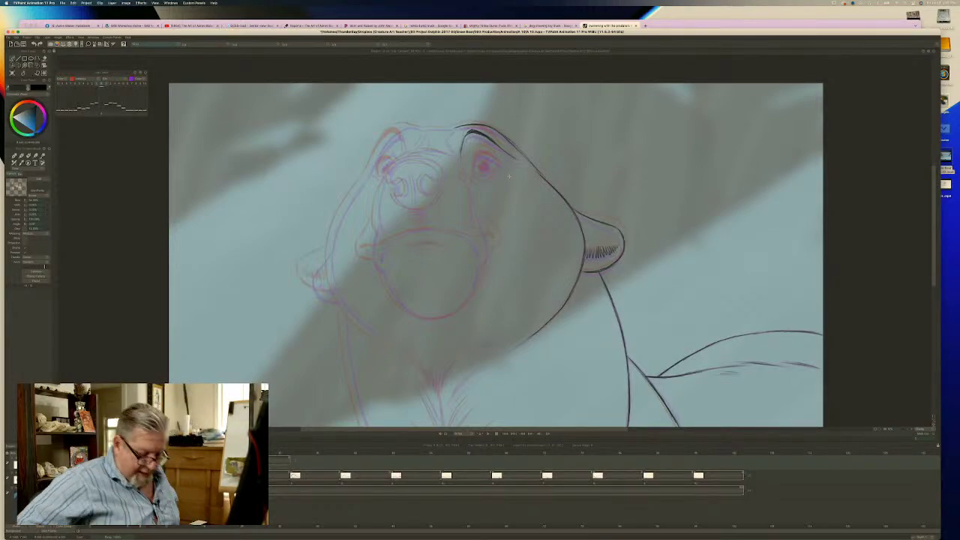
key(Left)
key(Right)
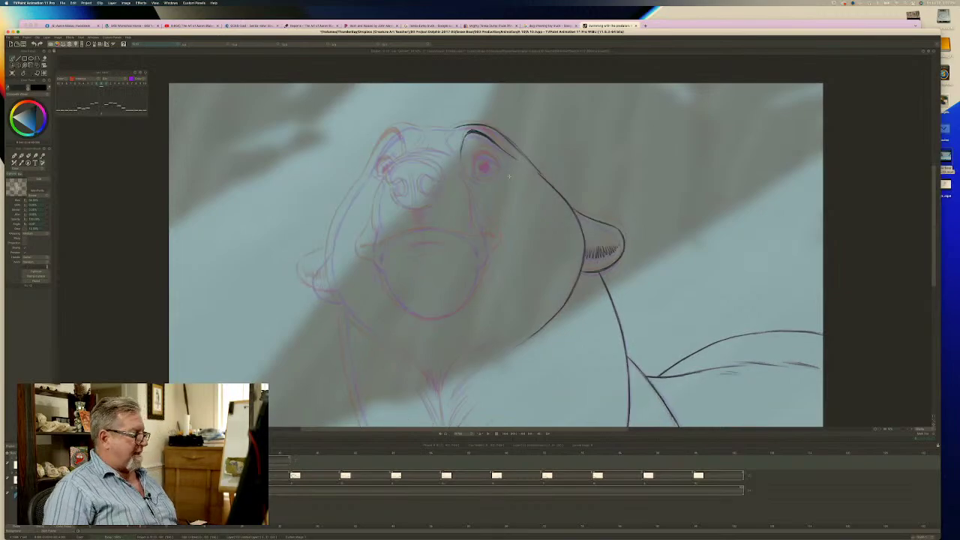
key(Right)
key(Left)
key(Right)
key(Left)
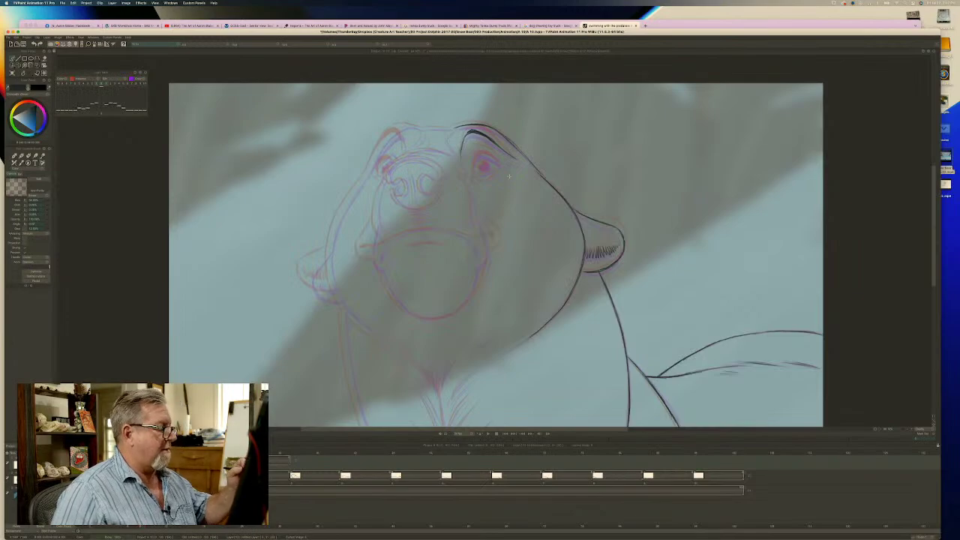
key(Right)
key(Left)
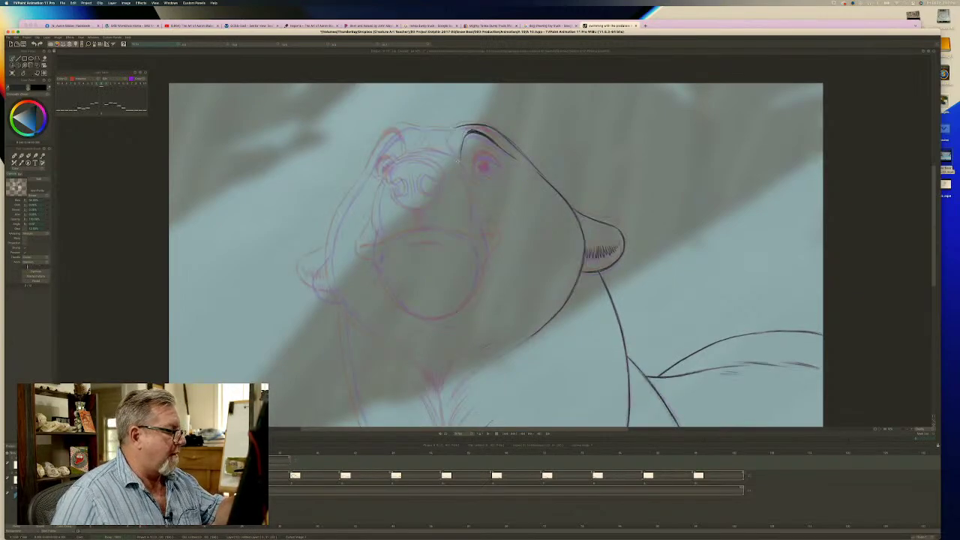
key(Right)
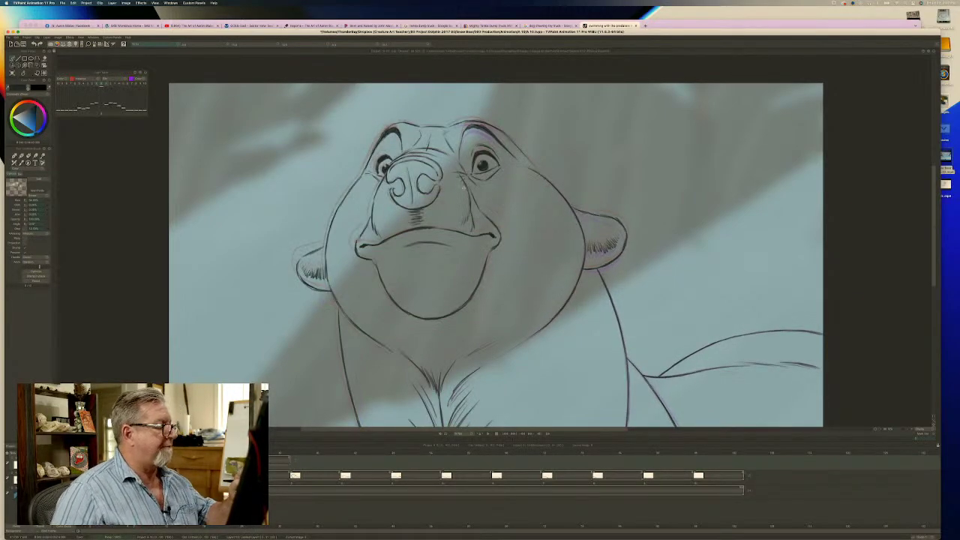
key(Left)
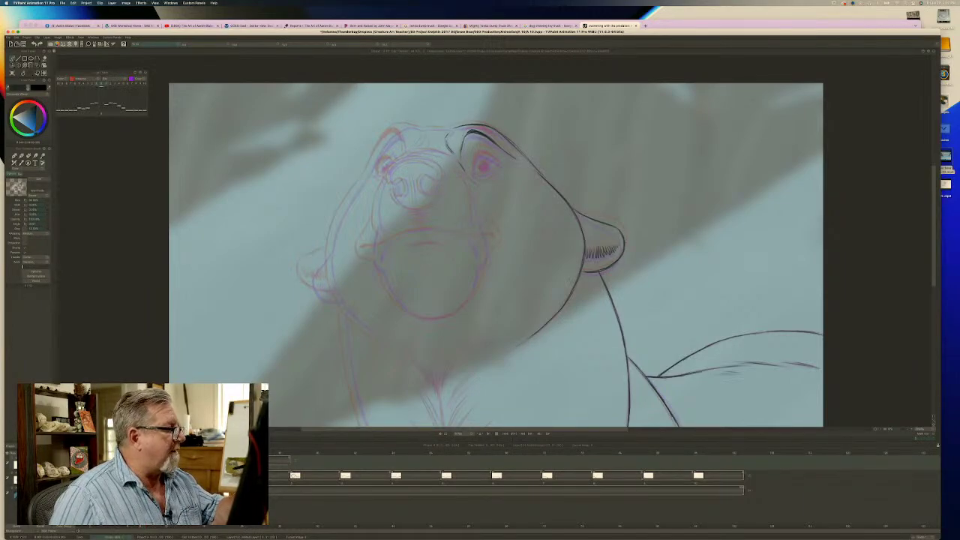
Draw the top of the head, the left head contour and the furred left ear, checking them against the neighbouring drawings.
mouse_move(424, 130)
mouse_down()
mouse_move(450, 129)
mouse_move(423, 128)
mouse_up()
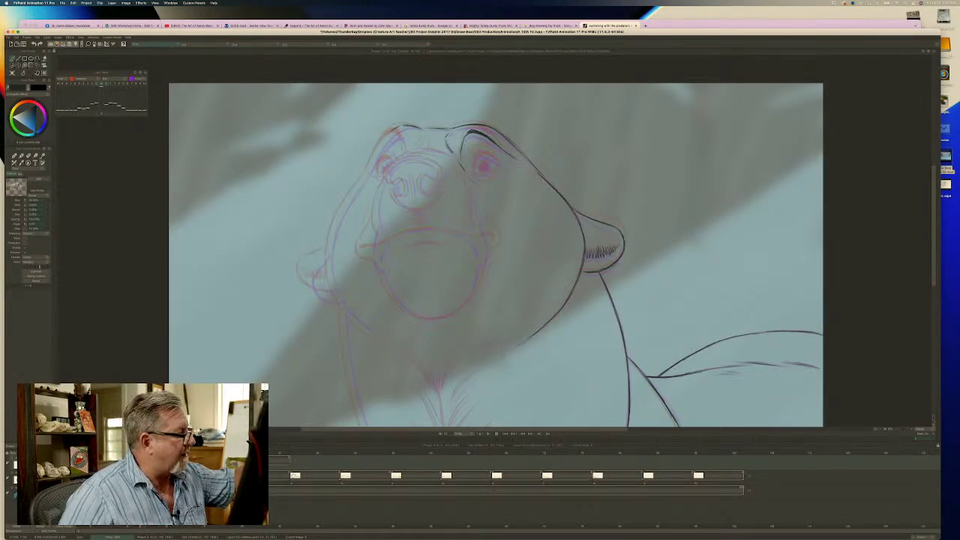
mouse_move(381, 142)
mouse_down()
mouse_move(338, 222)
mouse_move(329, 264)
mouse_move(349, 315)
mouse_move(392, 347)
mouse_up()
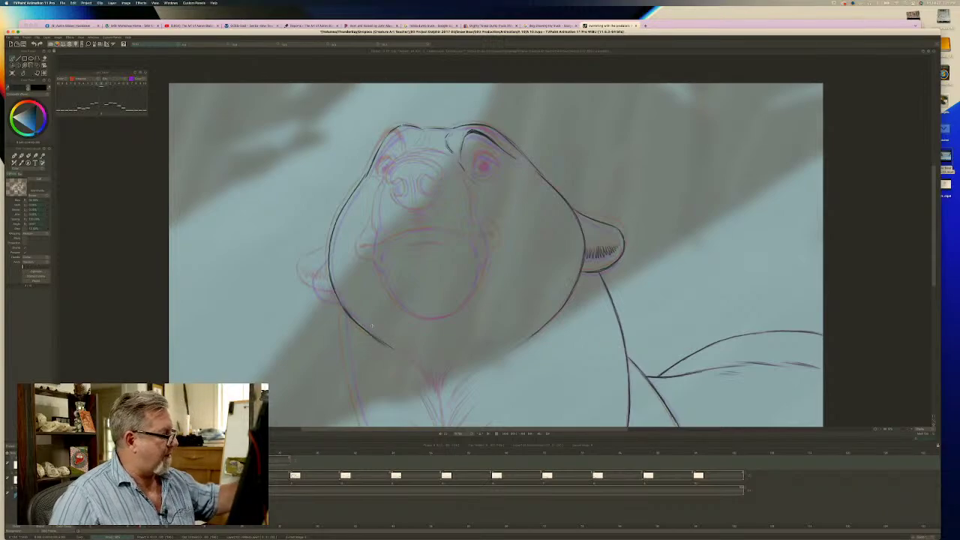
mouse_move(324, 255)
mouse_down()
mouse_move(304, 288)
mouse_move(333, 297)
mouse_up()
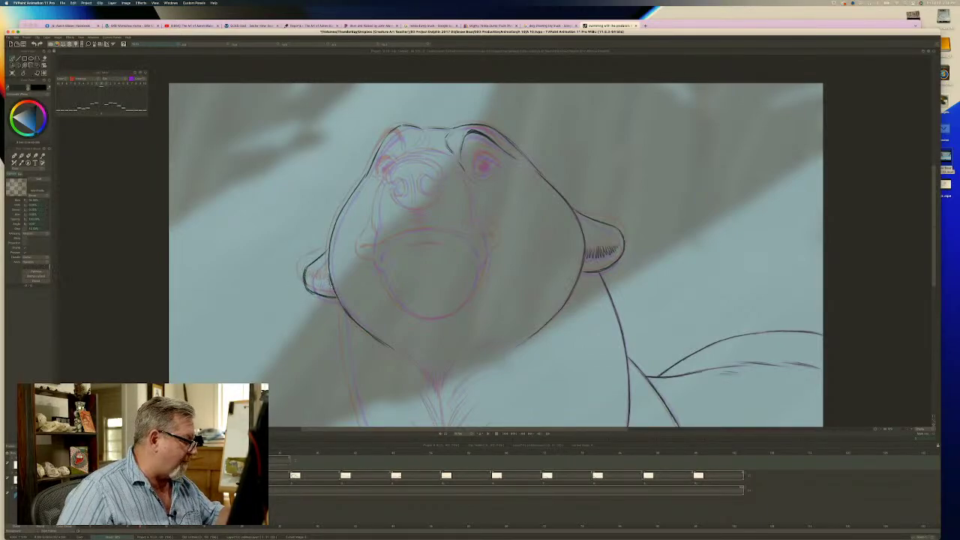
mouse_move(333, 278)
mouse_down()
mouse_move(328, 288)
mouse_move(308, 285)
mouse_up()
key(Left)
key(Right)
key(Left)
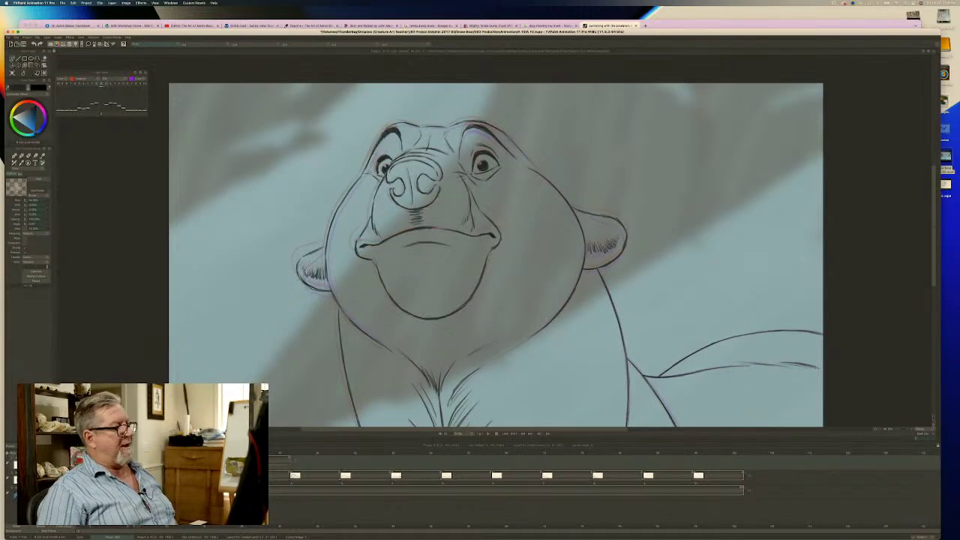
key(Left)
key(Right)
key(Left)
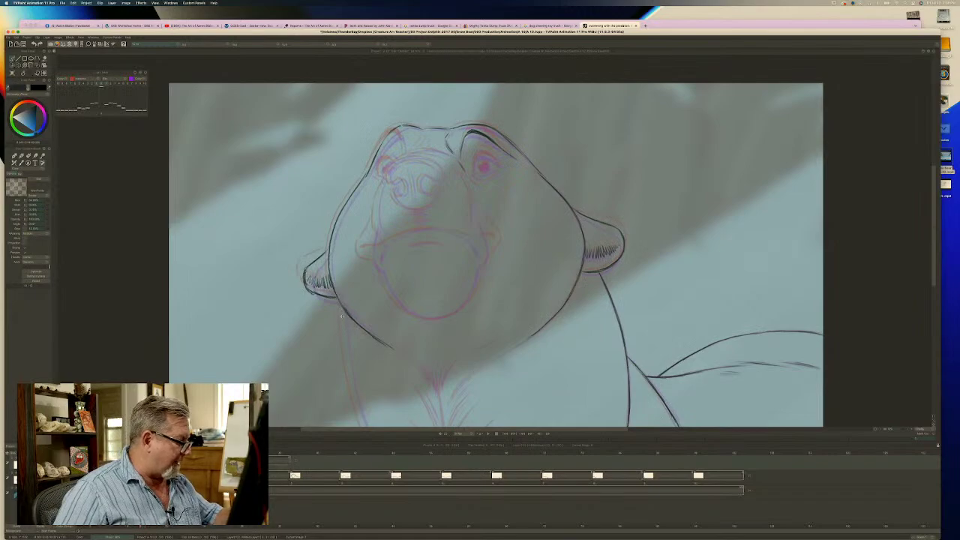
Draw the left neck line and the top of the muzzle, flipping to the neighbouring drawings to compare.
drag(342, 312, 364, 426)
key(Right)
key(Left)
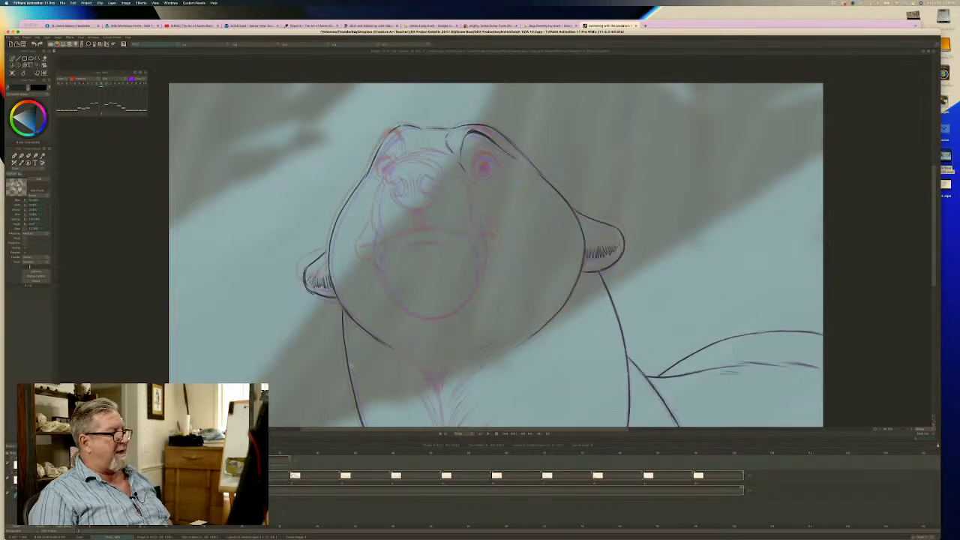
key(Right)
key(Left)
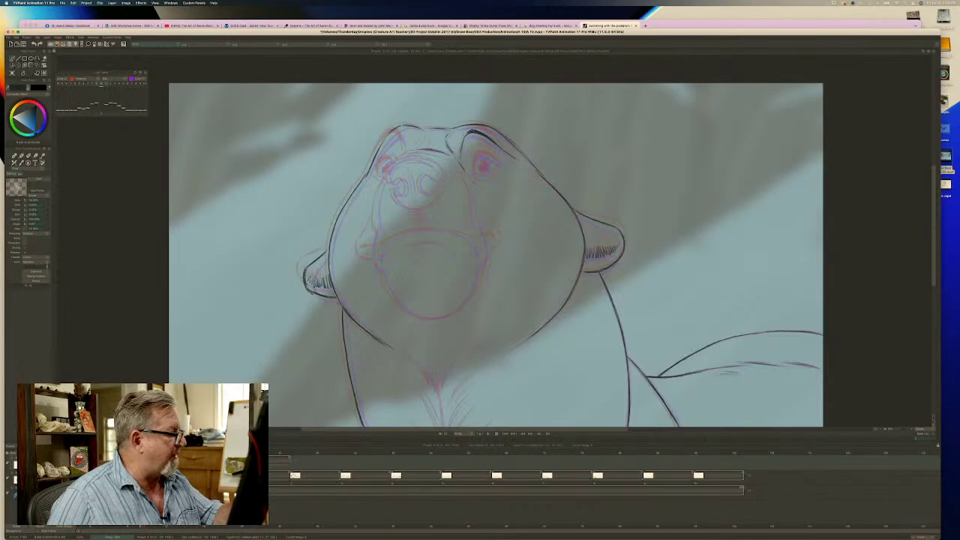
Draw the right eye with its lids and filled pupil, comparing its shape with the neighbouring drawings.
key(Left)
key(Right)
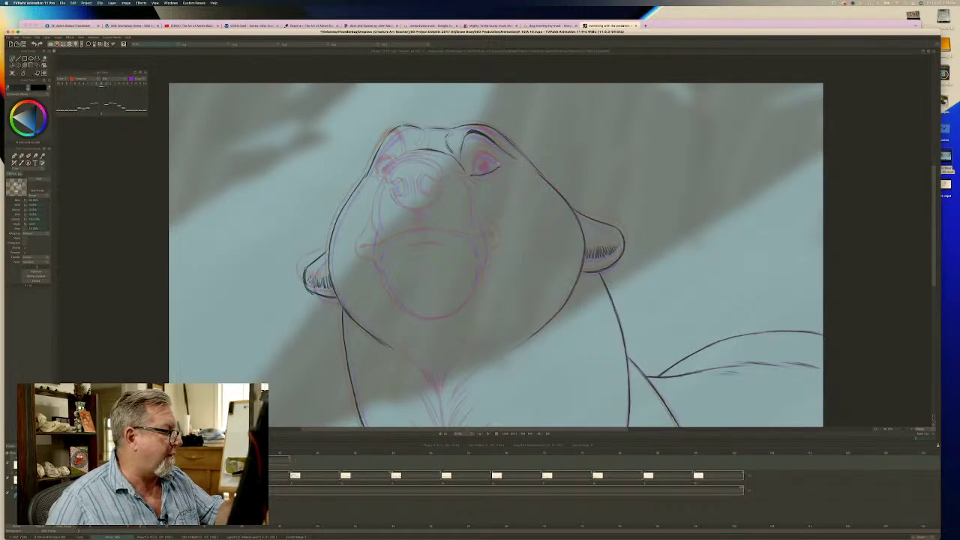
key(Right)
key(Left)
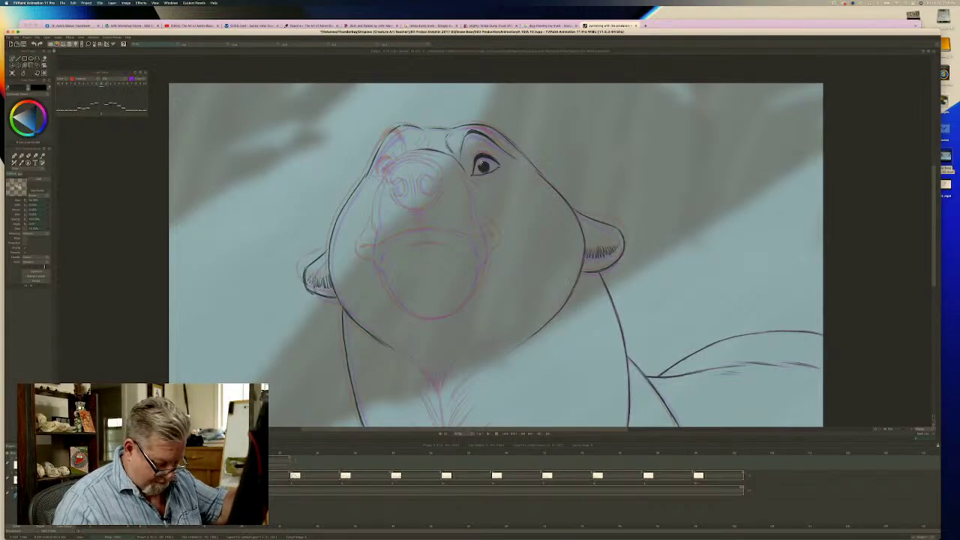
key(b)
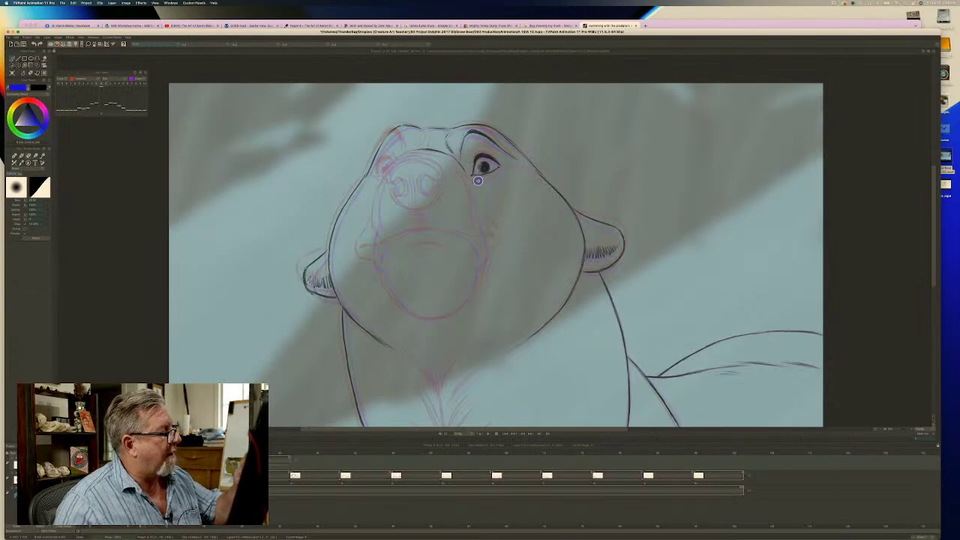
key(e)
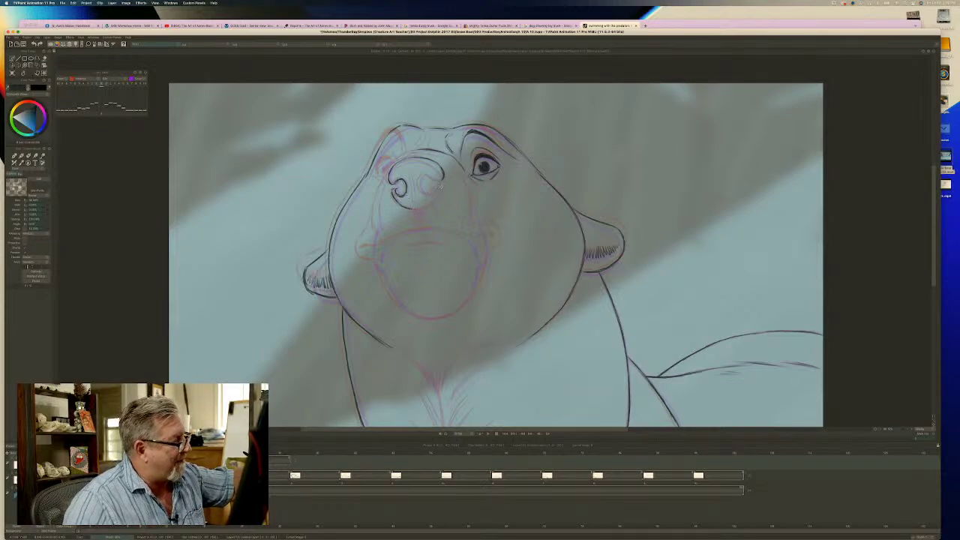
Complete the nose outline and nostrils and add the shading strokes beneath, checking against the neighbouring drawings.
drag(440, 195, 410, 208)
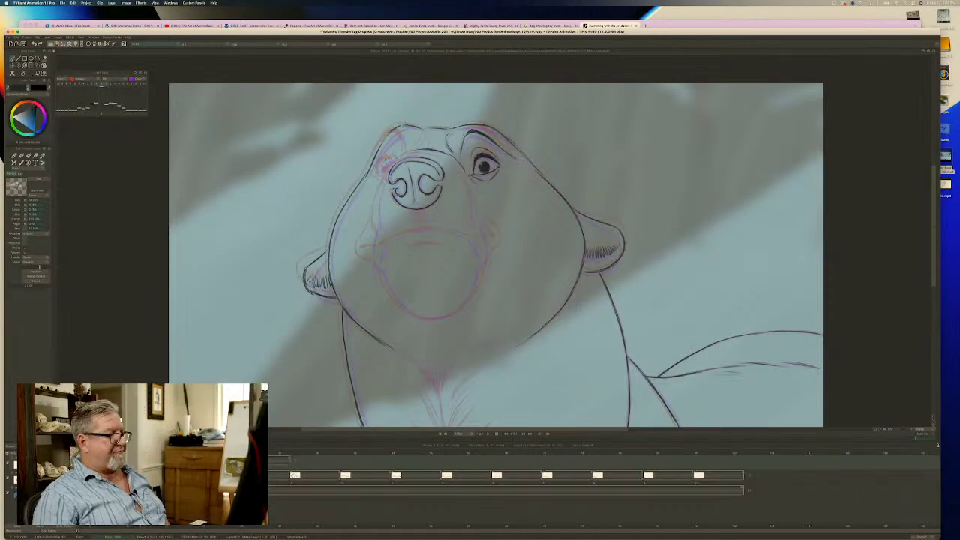
key(Left)
key(Left)
key(Right)
key(Left)
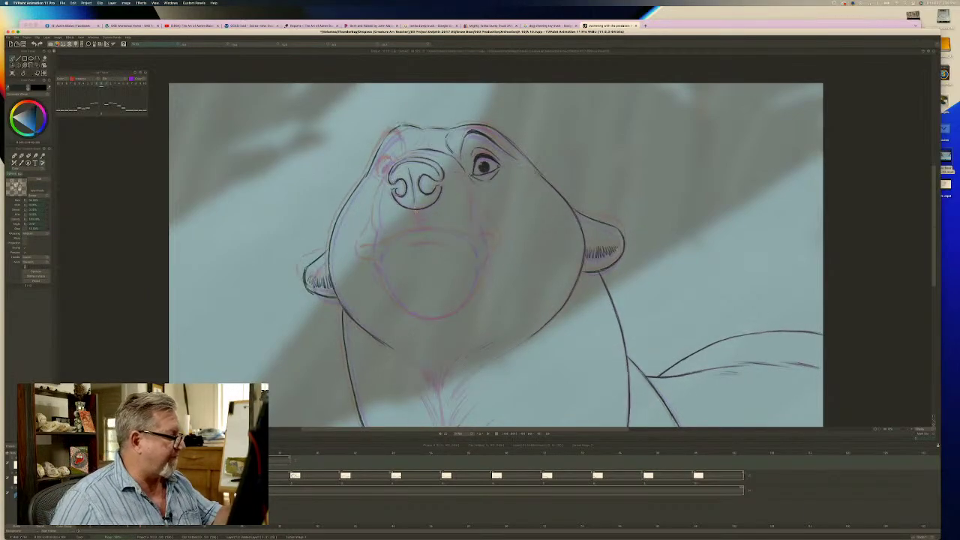
key(Right)
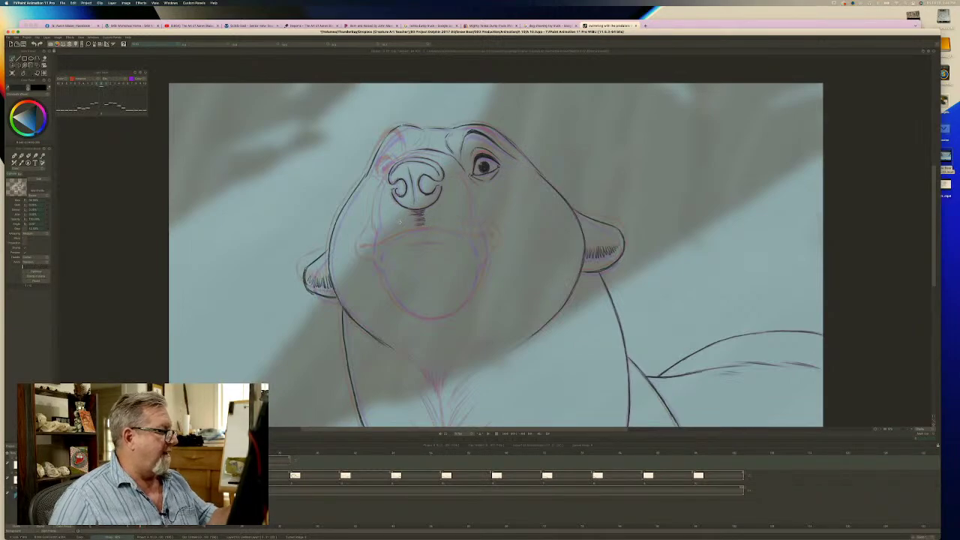
Compare with the neighbouring drawings, and draw the left side of the muzzle from beside the nose down to the mouth line.
key(Left)
key(Right)
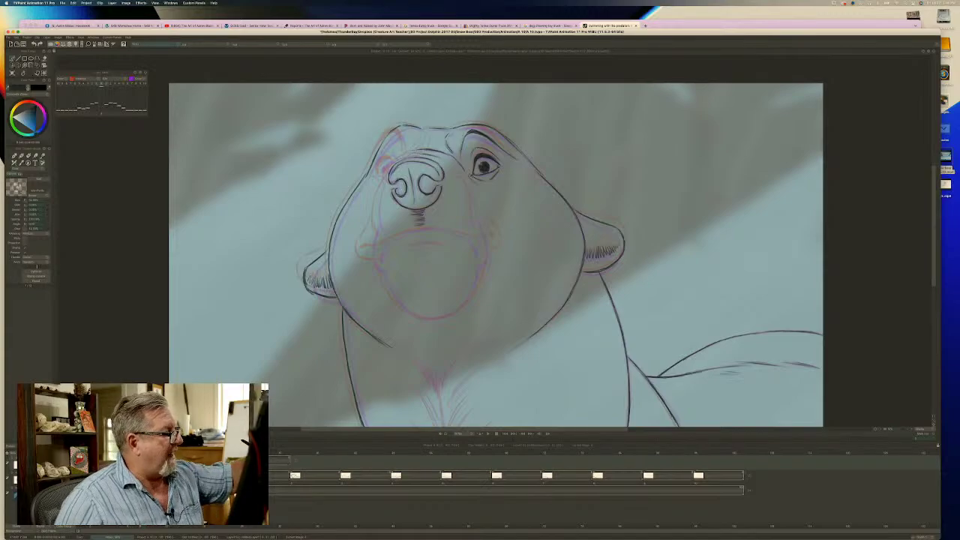
key(Left)
key(Right)
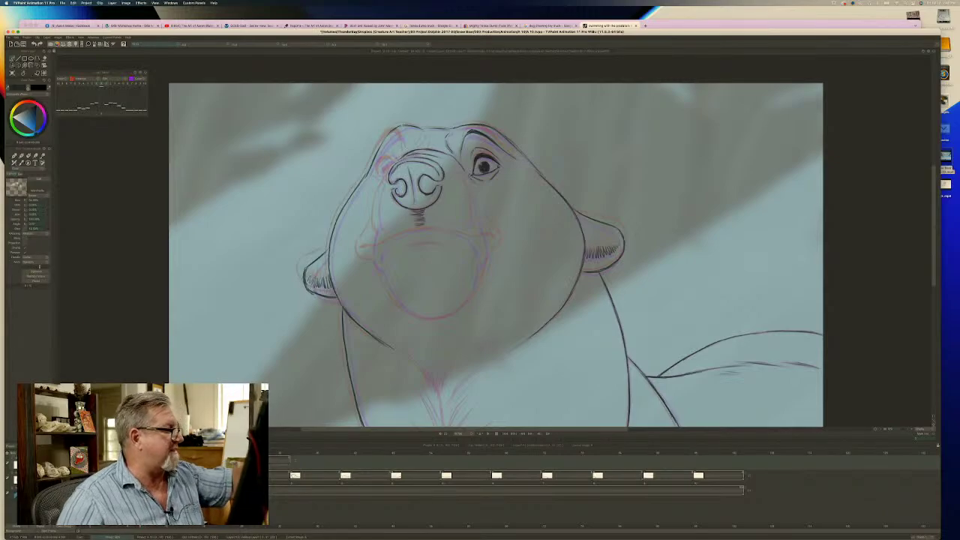
key(Left)
key(Right)
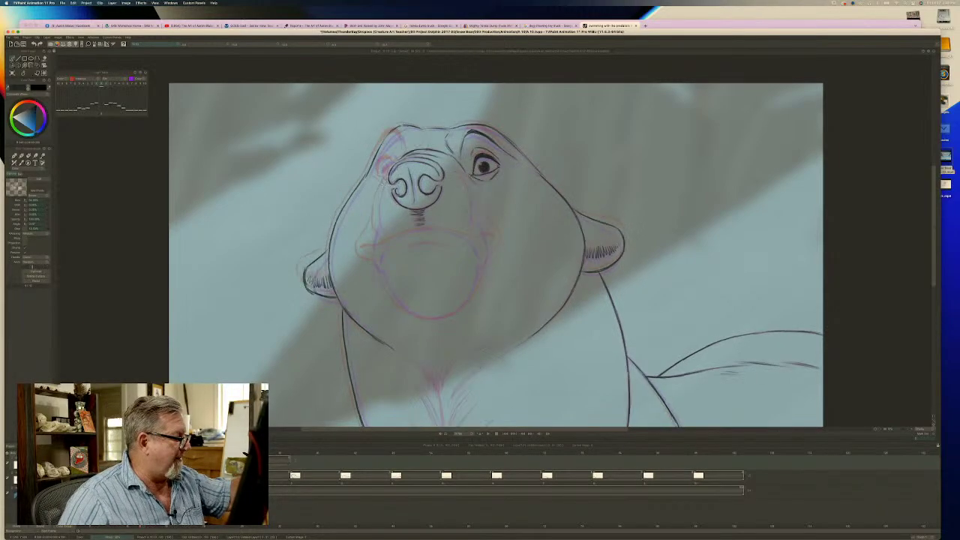
drag(379, 193, 379, 228)
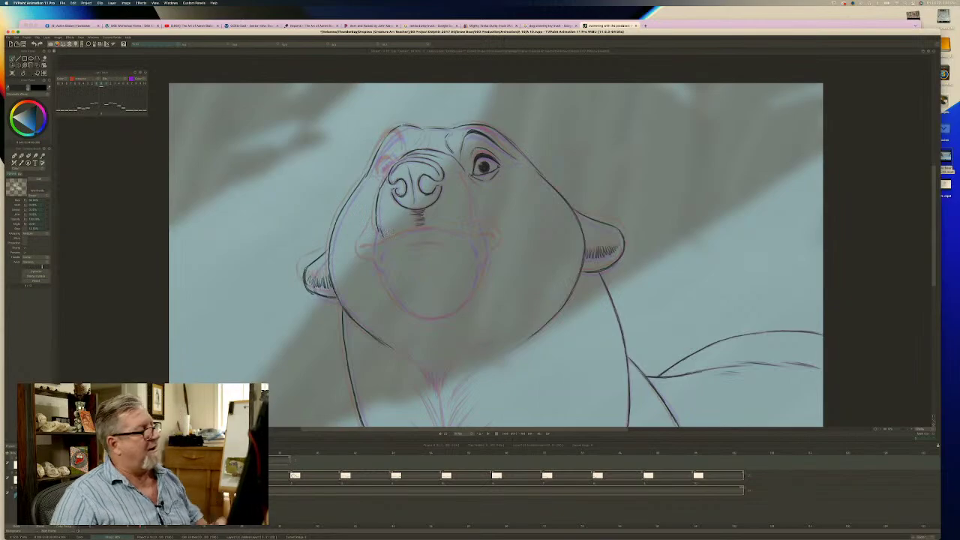
Draw the left mouth corner and the left and lower chin contour over the references, checking the muzzle line against the neighbouring drawings.
key(Left)
key(Right)
key(Left)
key(Right)
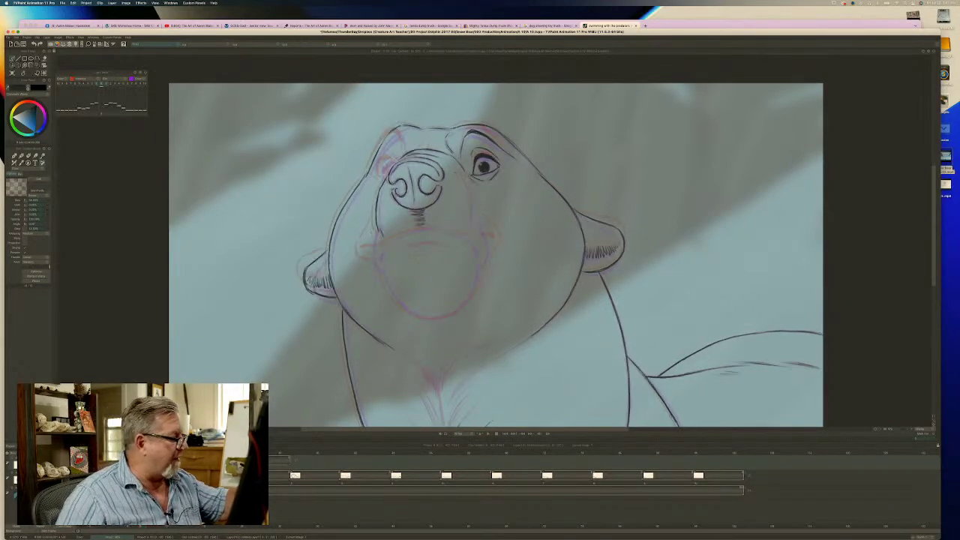
mouse_move(372, 225)
mouse_down()
mouse_move(366, 263)
mouse_move(377, 263)
mouse_move(395, 300)
mouse_move(450, 315)
mouse_up()
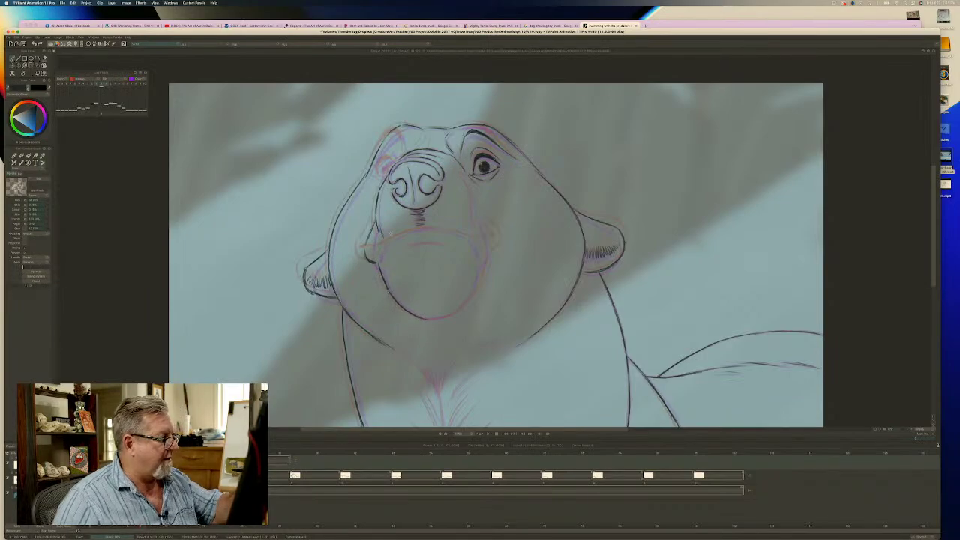
Draw the right side of the muzzle from below the eye down around the right mouth corner, after comparing with the neighbouring drawing.
key(Left)
key(Right)
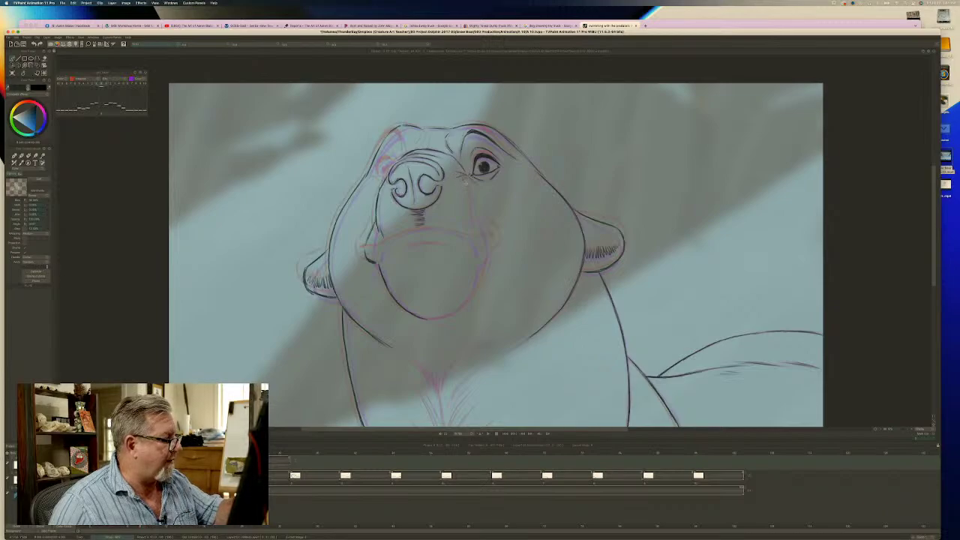
mouse_move(469, 186)
mouse_down()
mouse_move(492, 239)
mouse_move(485, 262)
mouse_up()
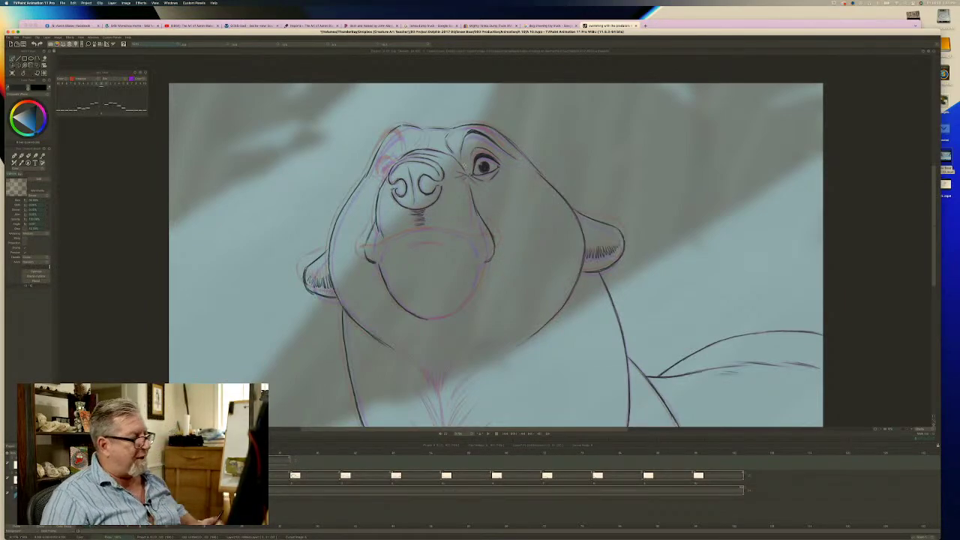
Ink the bear's downturned mouth line over the rough sketch, including both mouth corners and the crease beneath it, checking against neighbouring drawings.
drag(485, 246, 439, 230)
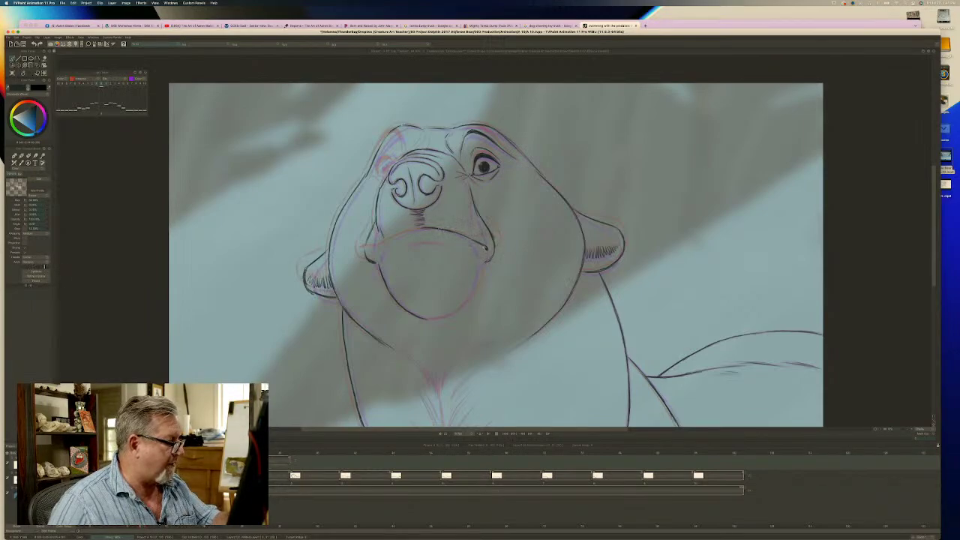
drag(423, 228, 384, 243)
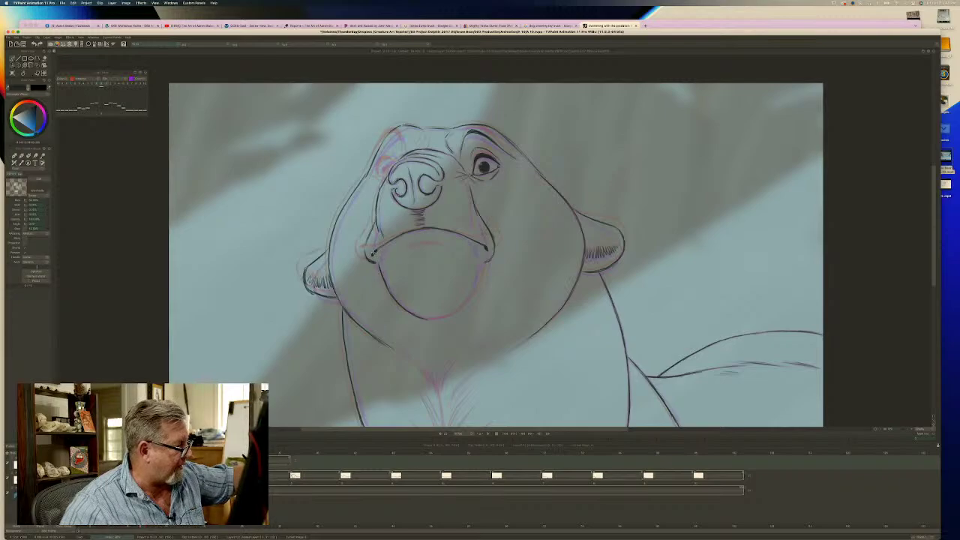
key(Left)
key(Right)
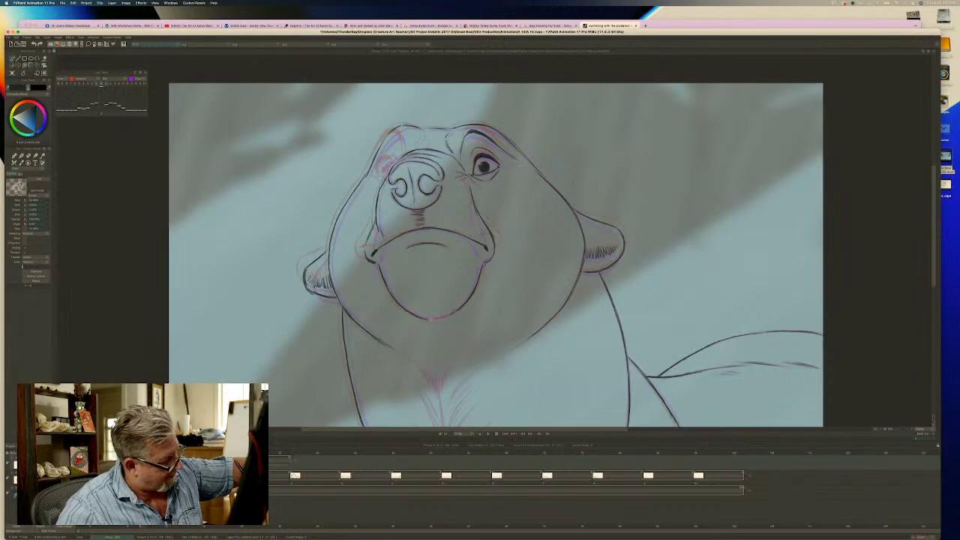
Close the inked chin contour under the mouth and compare it with the adjacent drawings.
drag(431, 318, 448, 316)
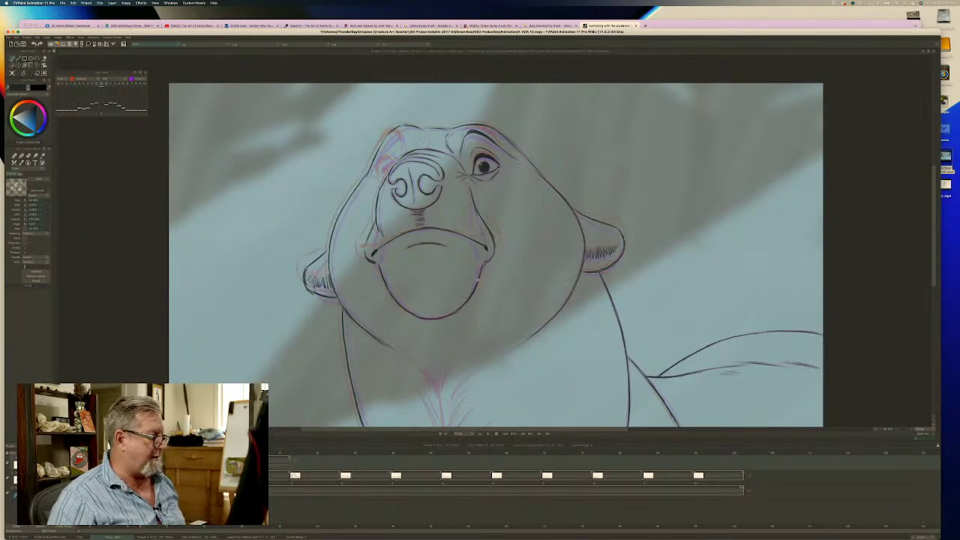
key(Left)
key(Right)
key(Left)
key(Right)
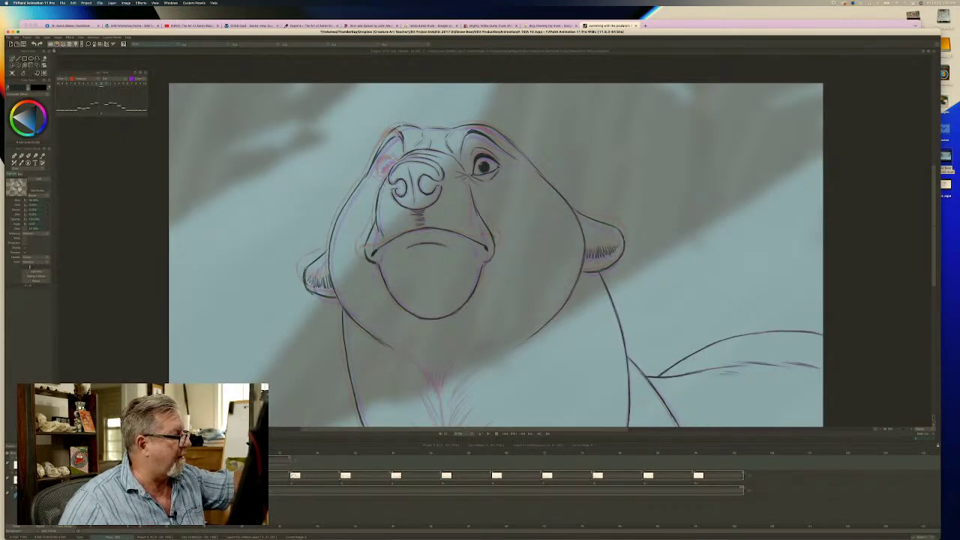
Ink the heavy brow above the bear's far eye, flipping between adjacent drawings to check it.
mouse_move(398, 132)
mouse_down()
mouse_move(377, 155)
mouse_move(397, 135)
mouse_up()
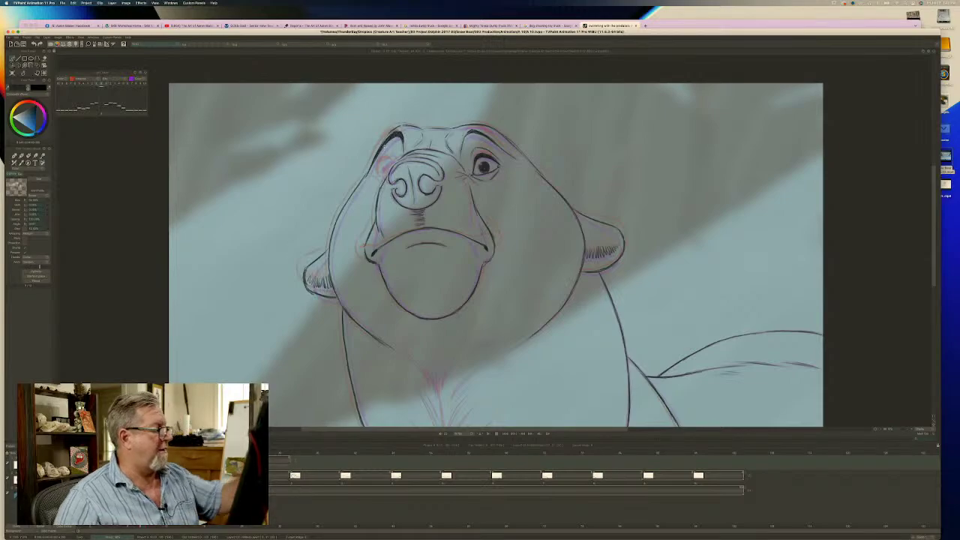
key(Left)
key(Right)
key(Left)
key(Right)
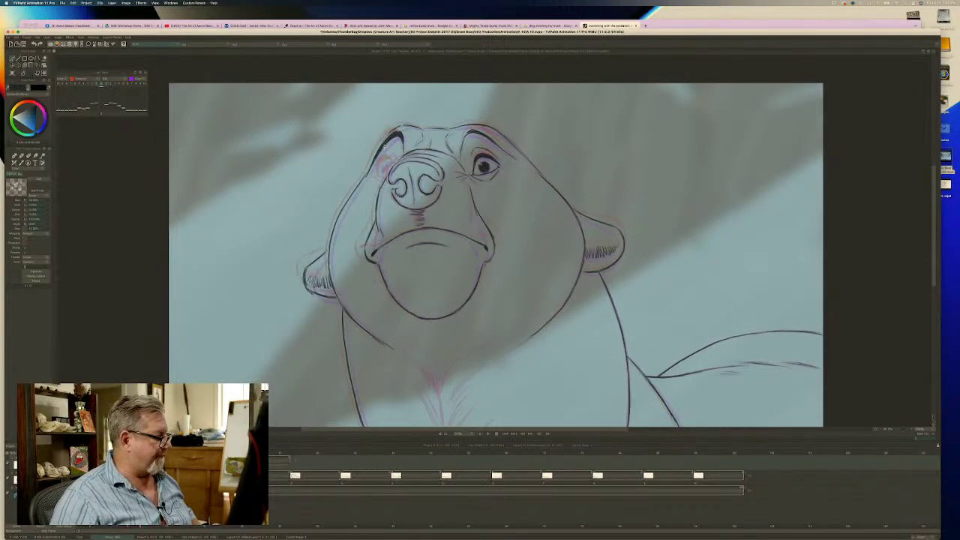
key(Left)
key(Right)
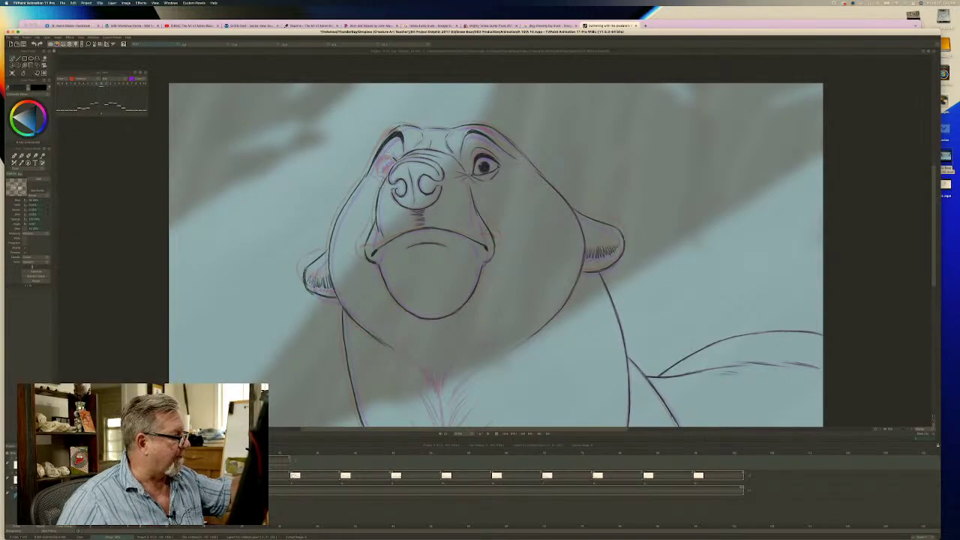
Ink the bear's far eye beside the muzzle and check it against the neighbouring drawings.
key(Left)
key(Right)
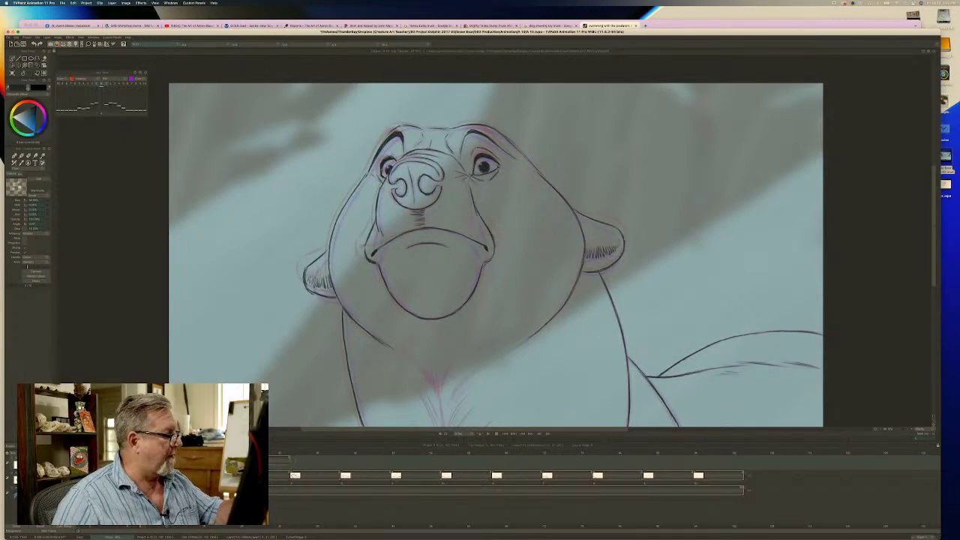
key(Right)
key(Left)
key(Right)
key(Left)
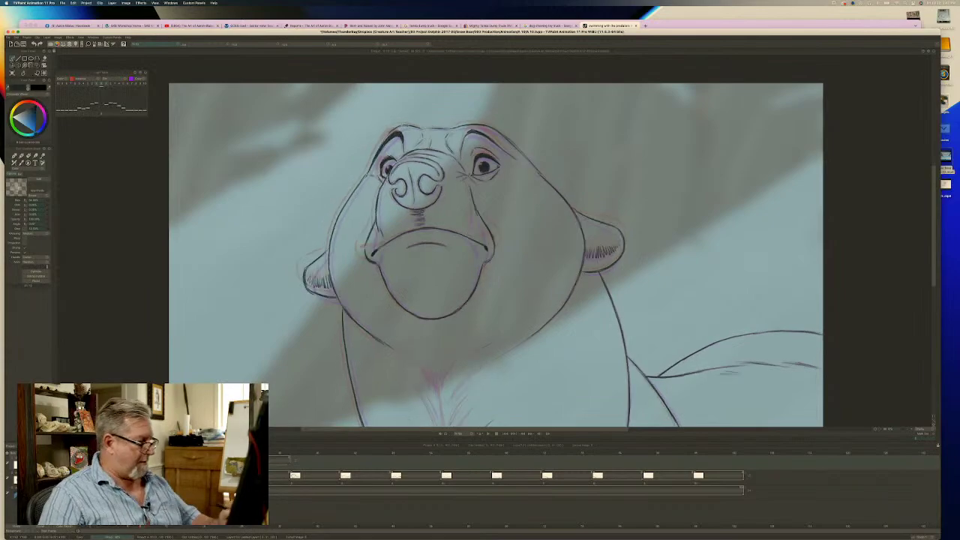
Ink the pointed fur tuft below the chin and join the jaw line to it on both sides.
drag(412, 360, 430, 387)
mouse_move(421, 364)
mouse_down()
mouse_move(431, 388)
mouse_move(442, 388)
mouse_move(435, 396)
mouse_up()
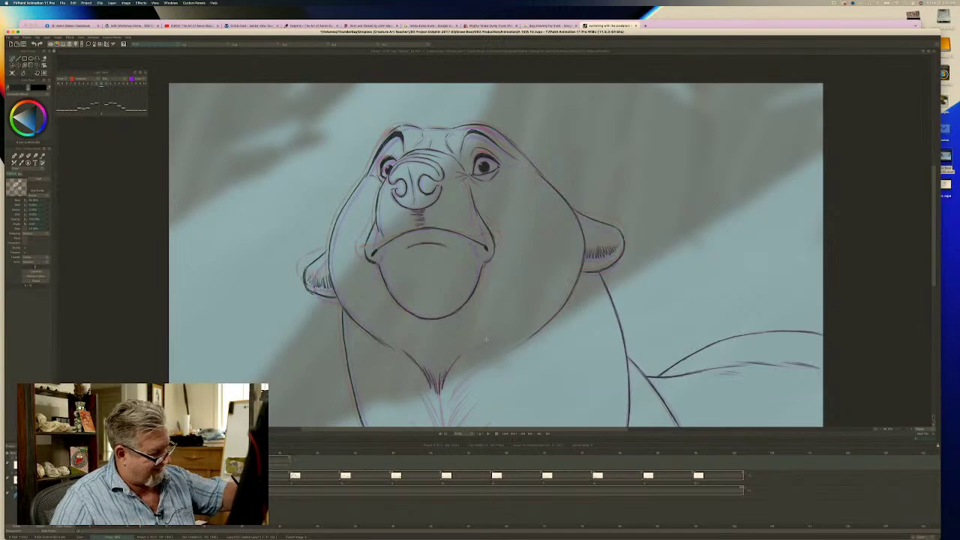
key(Right)
key(Left)
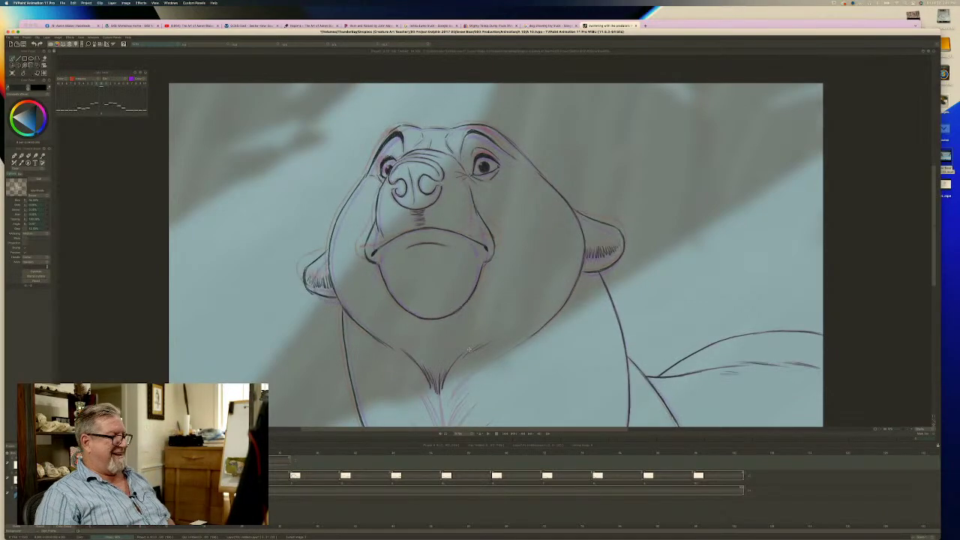
key(Right)
key(Left)
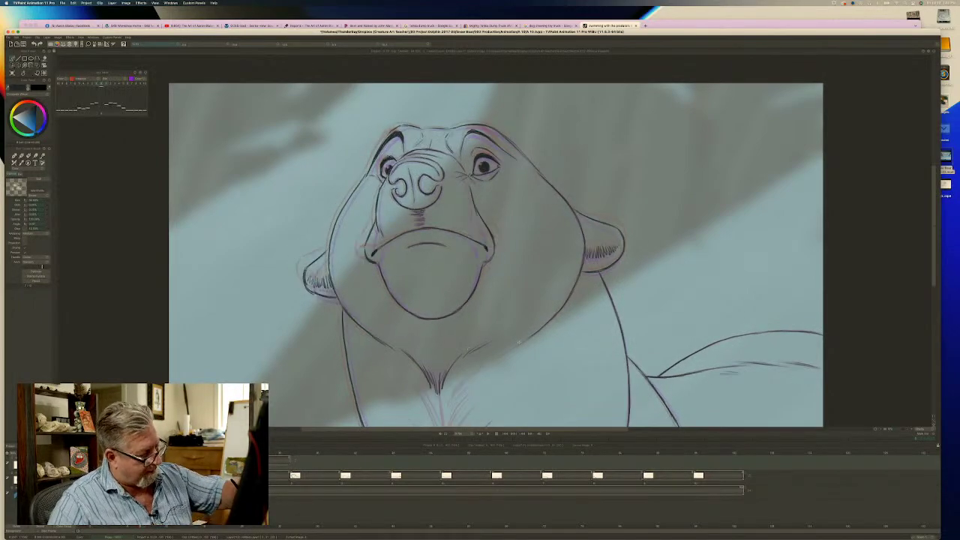
Ink the chest fur strokes on both sides of the centre line below the fur tuft.
drag(460, 379, 452, 400)
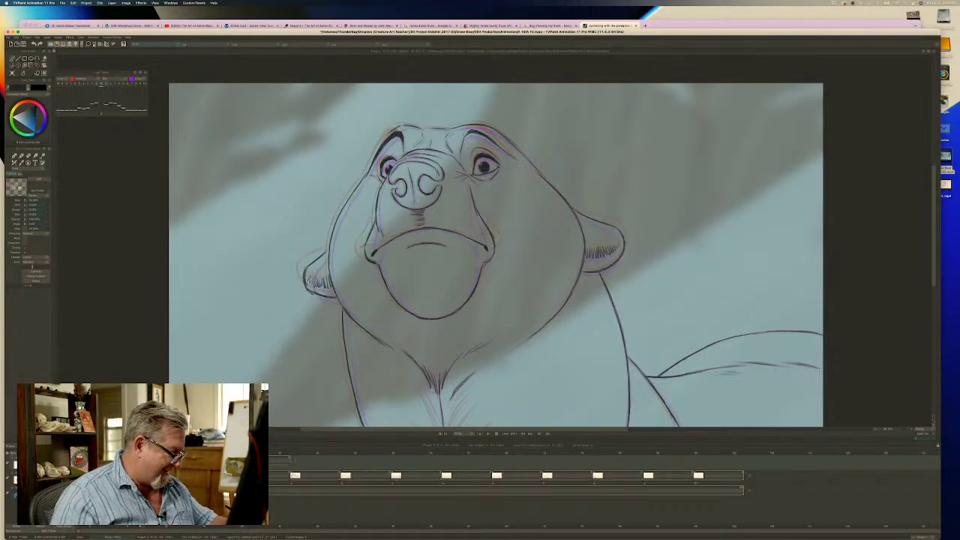
mouse_move(424, 389)
mouse_down()
mouse_move(438, 418)
mouse_move(414, 370)
mouse_up()
scroll(429, 410, left, 1)
key(e)
key(b)
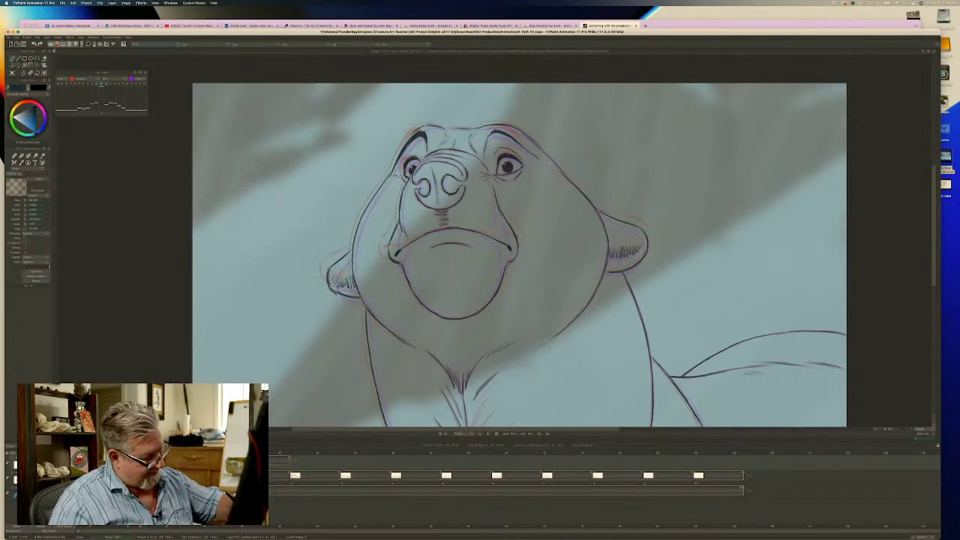
mouse_move(489, 398)
mouse_down()
mouse_move(472, 423)
mouse_move(481, 430)
mouse_up()
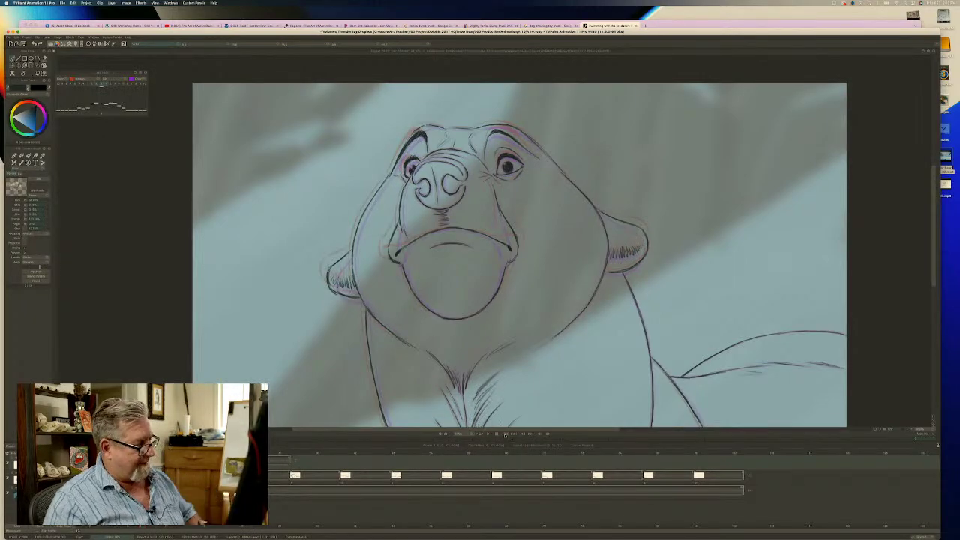
Shorten the exposure of the early drawings on the animation layer in the timeline and play the scene to check the timing.
click(505, 434)
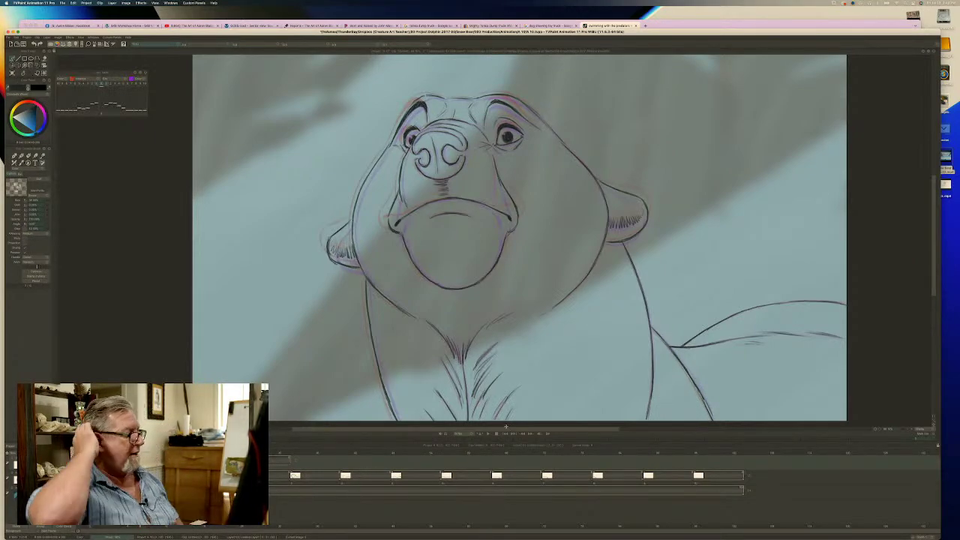
click(488, 434)
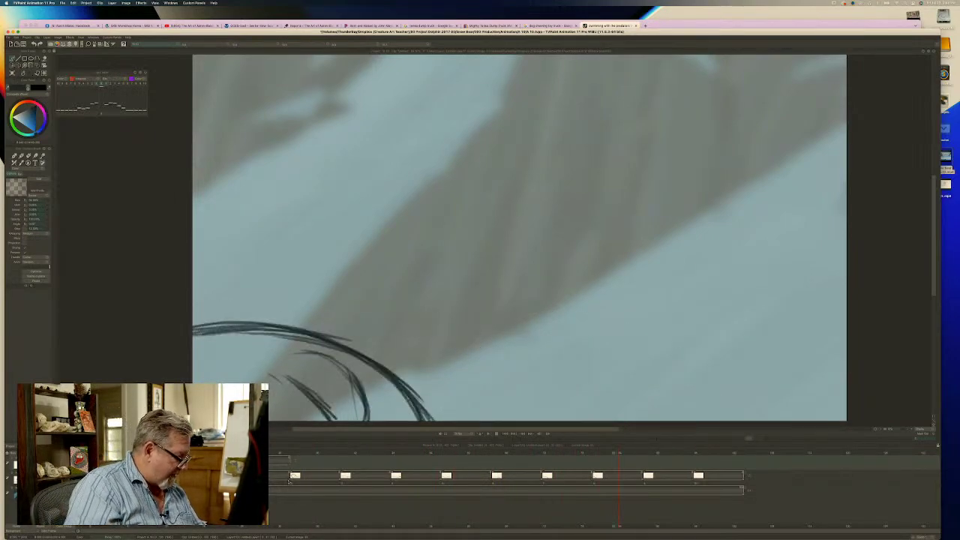
mouse_move(290, 480)
mouse_down()
mouse_move(274, 480)
mouse_move(321, 482)
mouse_move(305, 480)
mouse_up()
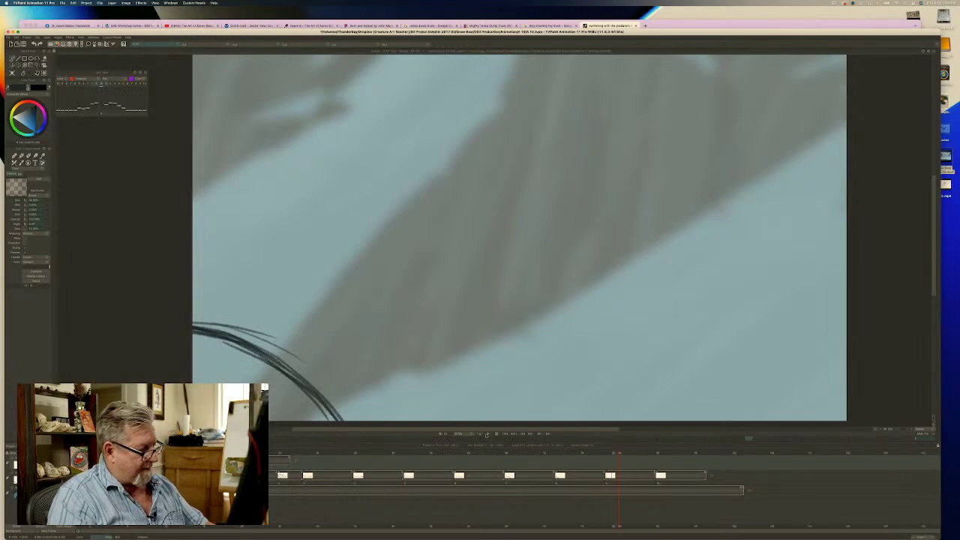
click(488, 434)
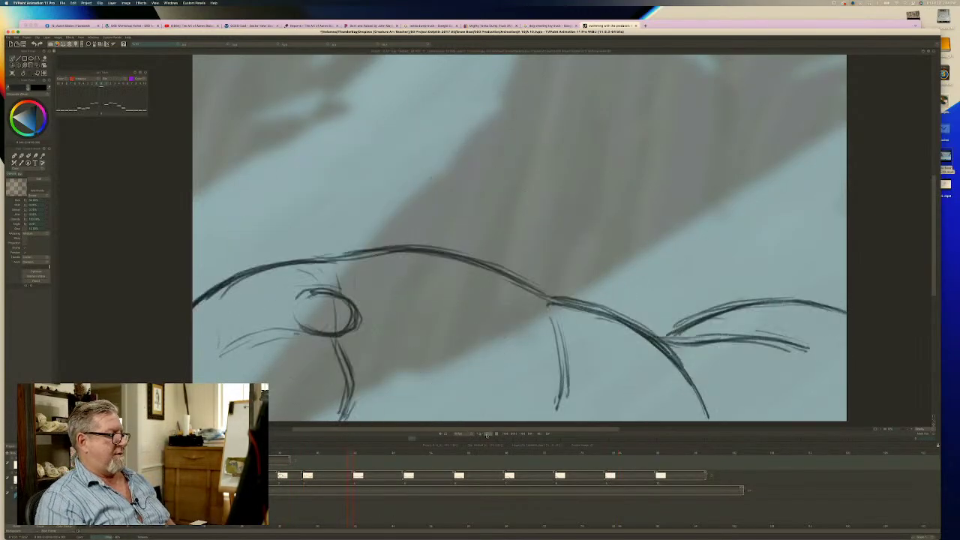
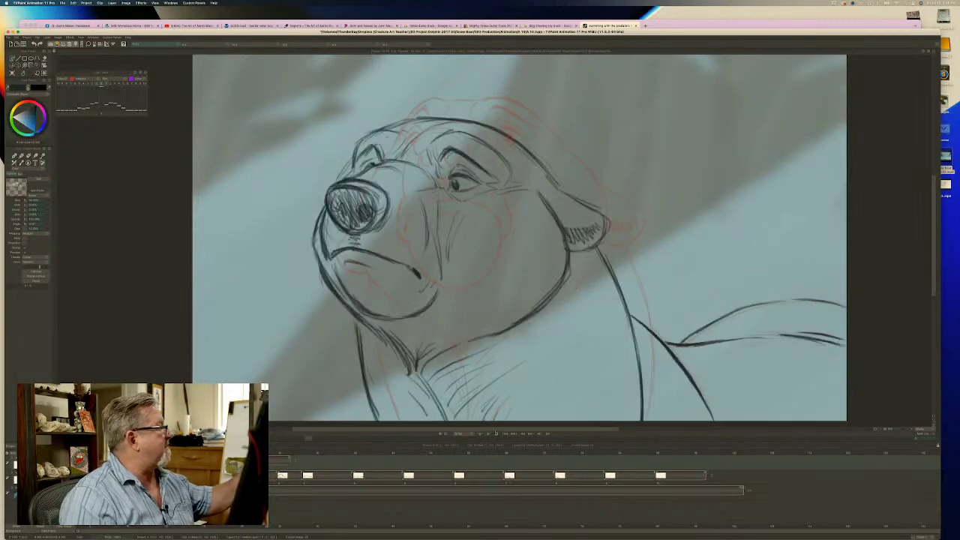
Export the bear animation clip to a file and play the scene in the viewer.
click(63, 3)
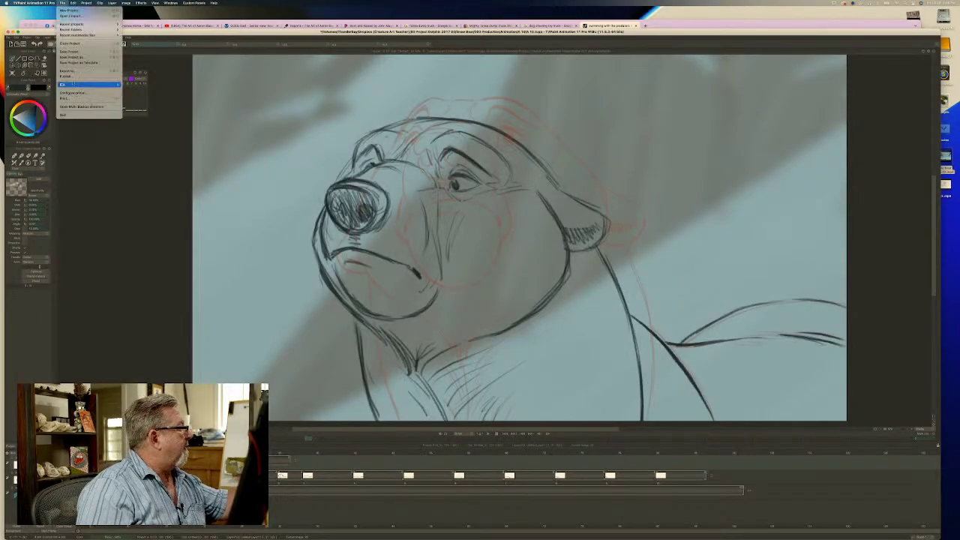
click(69, 71)
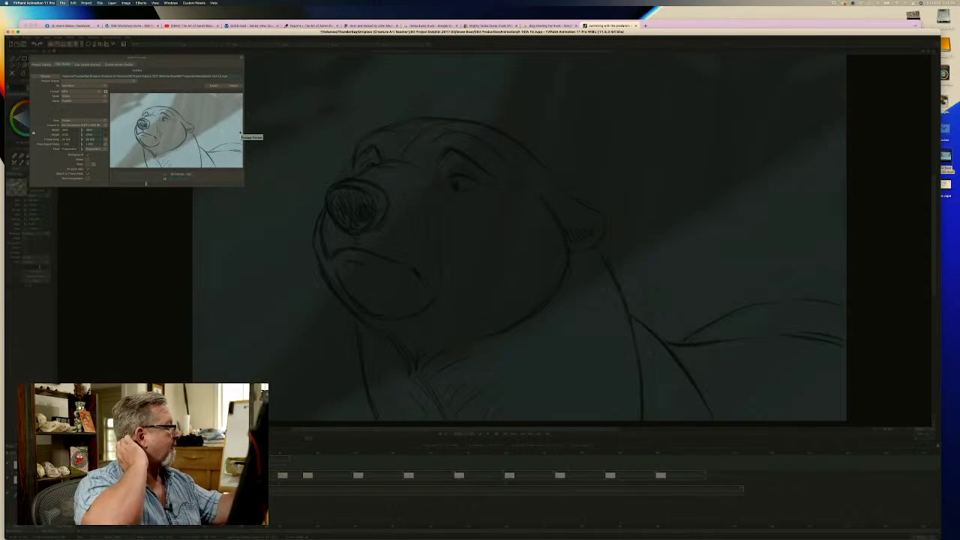
click(213, 86)
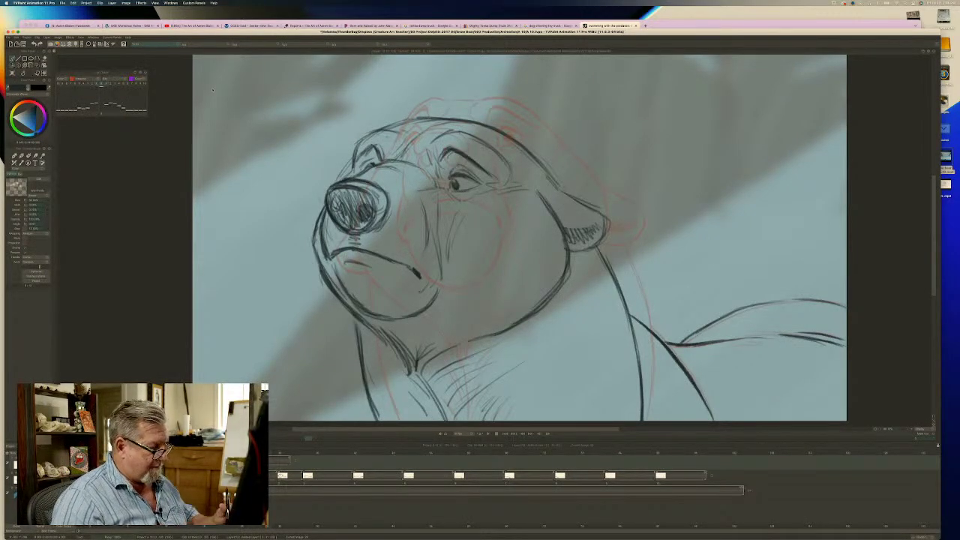
click(489, 433)
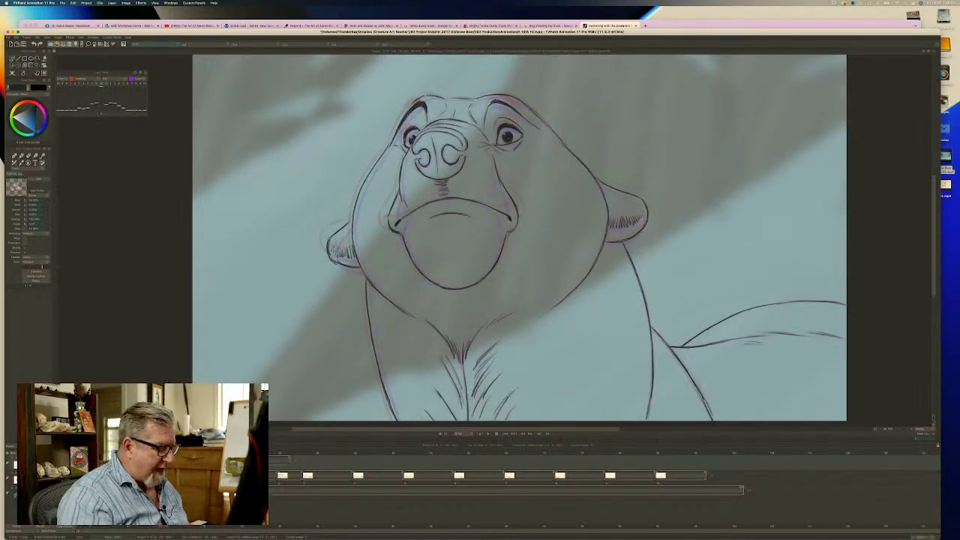
Force quit the unresponsive Adobe Premiere Pro 2022 and close the Force Quit window.
mouse_move(434, 529)
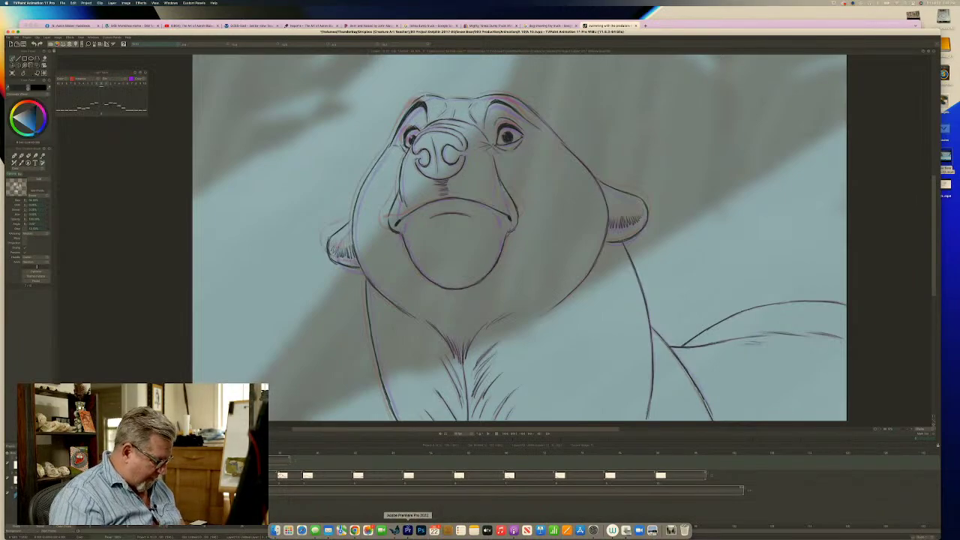
key(super+alt+Escape)
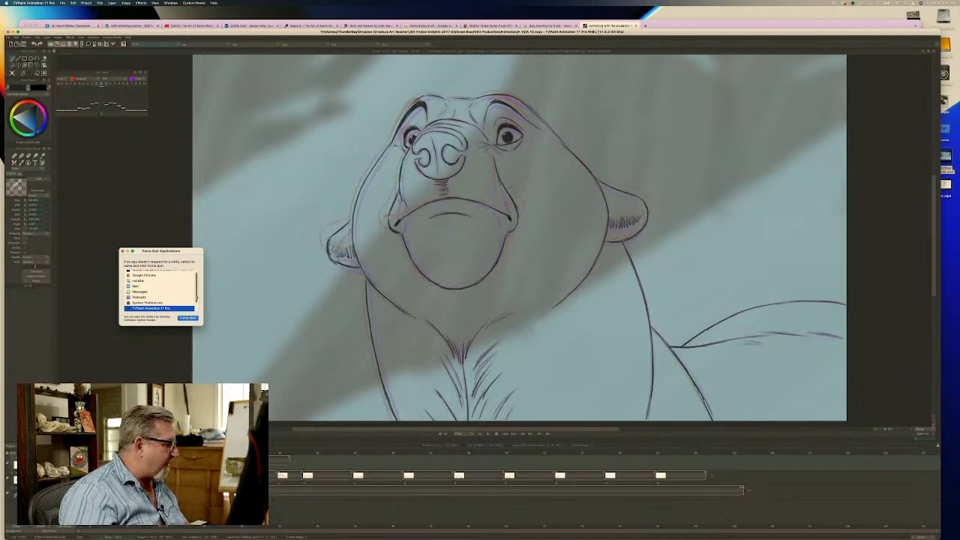
scroll(159, 291, up, 1)
click(180, 272)
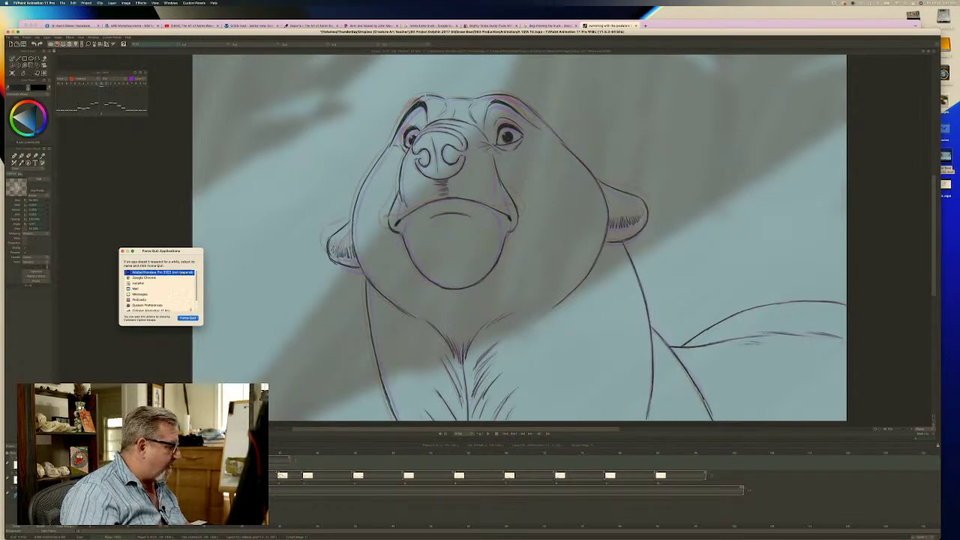
click(185, 318)
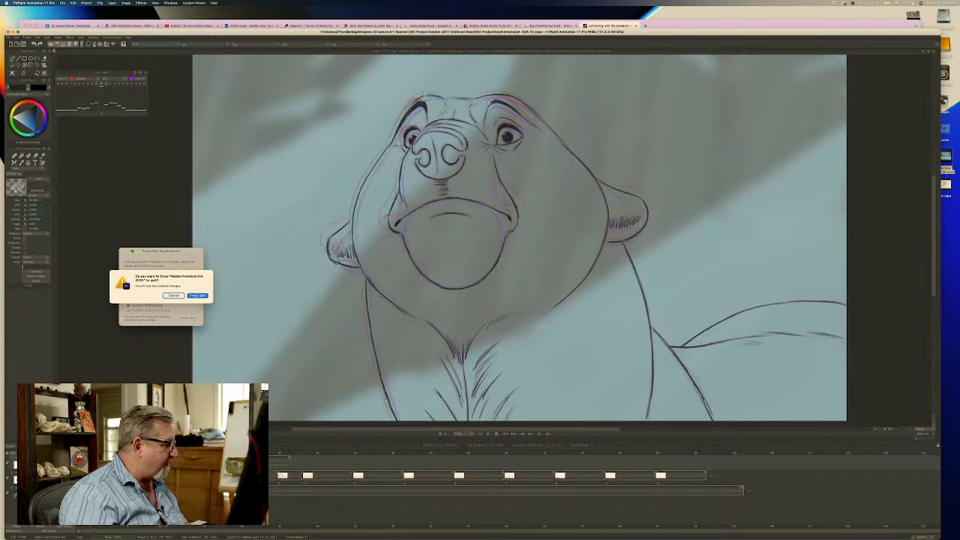
click(196, 294)
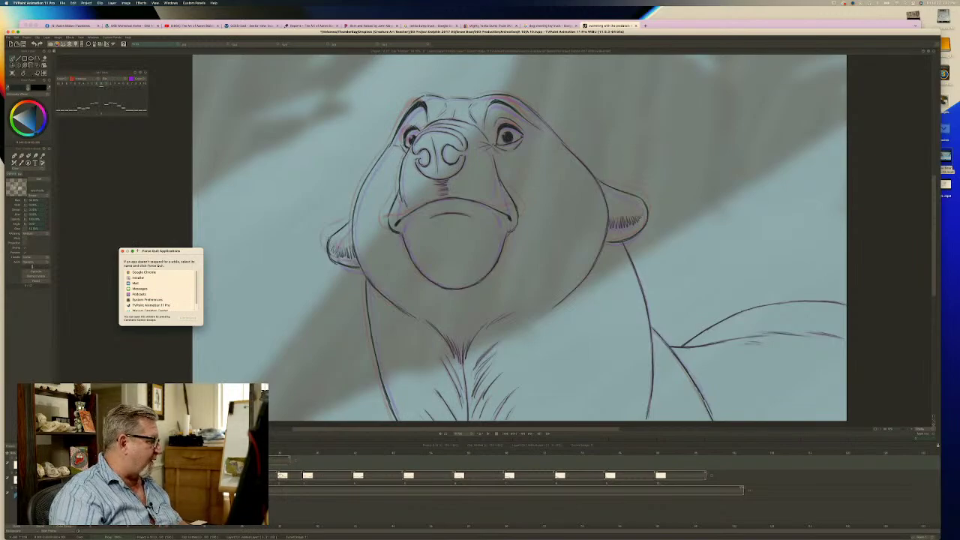
click(123, 252)
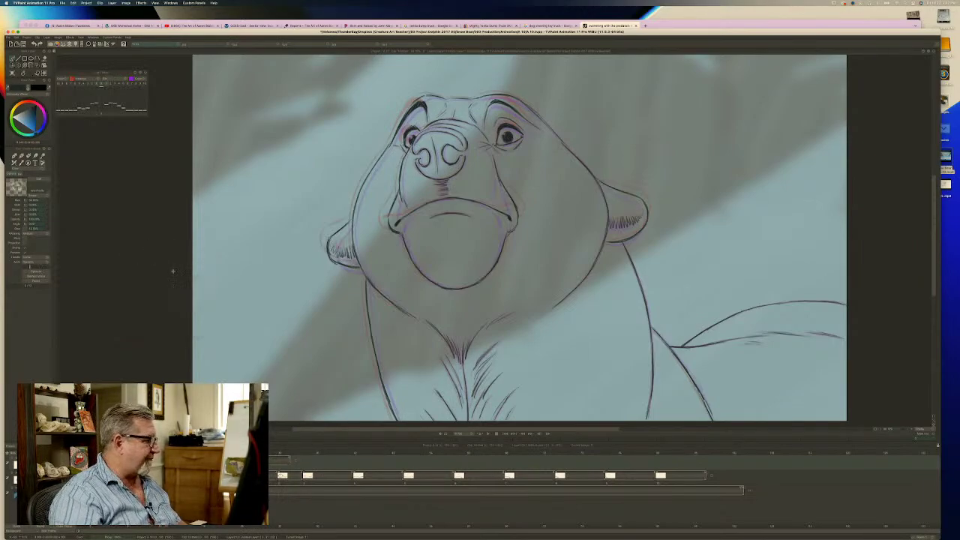
Switch to a relaunched Adobe Premiere Pro 2022 and open the recent Snow Bear Reel project.
mouse_move(474, 529)
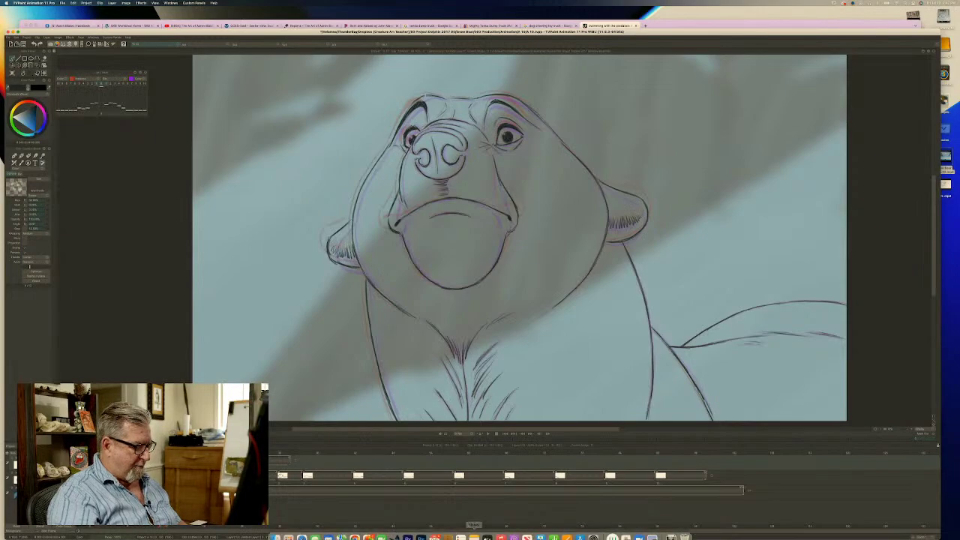
click(408, 530)
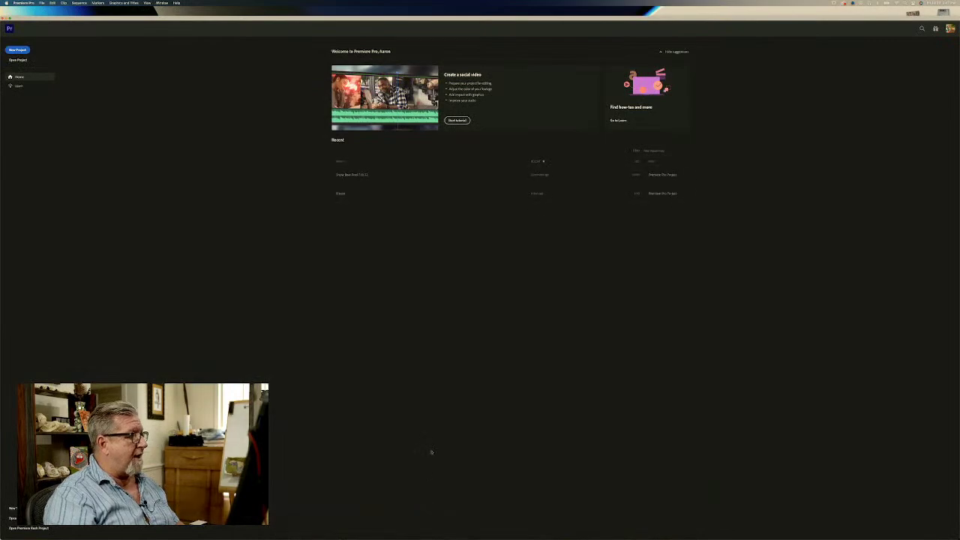
click(385, 174)
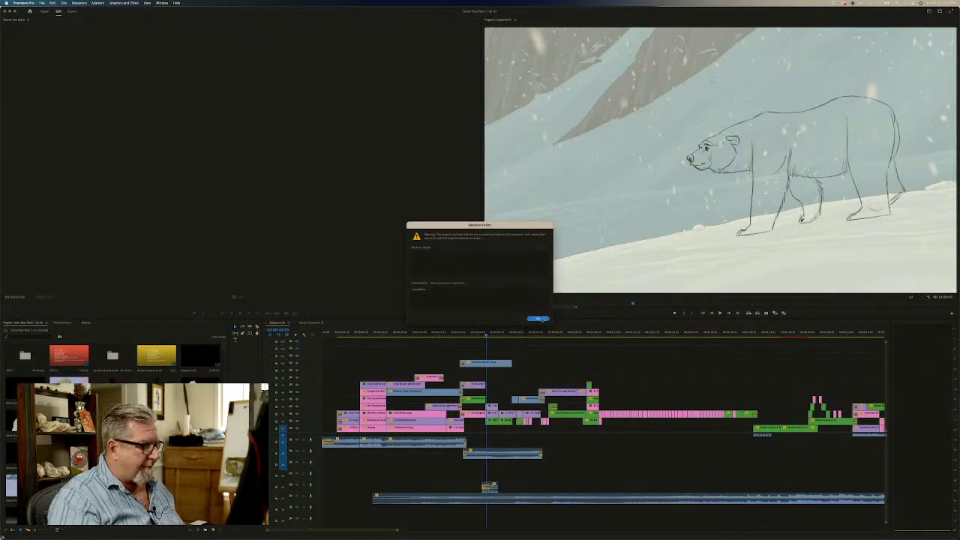
click(540, 318)
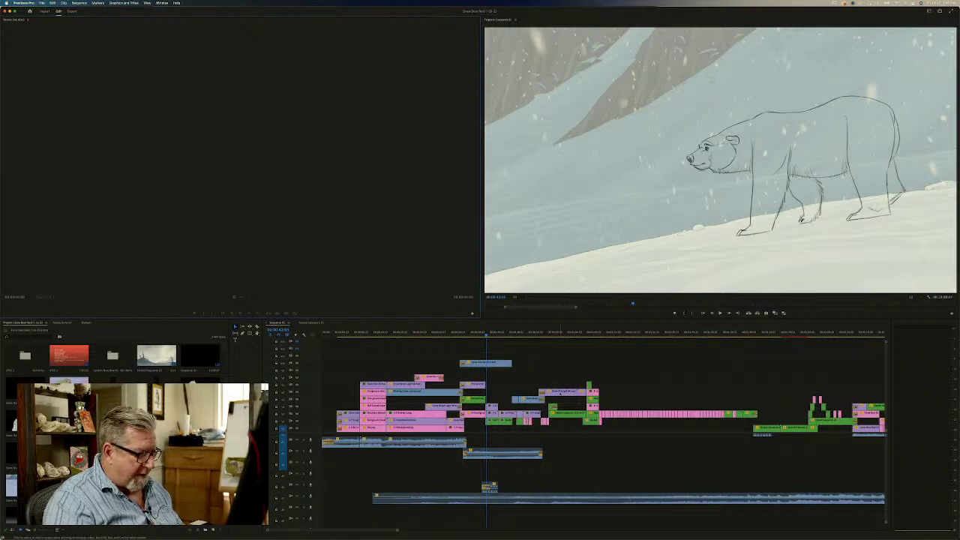
Move the two overlapping snow overlay clips around the end of the hilltop shot up one video track each.
click(561, 390)
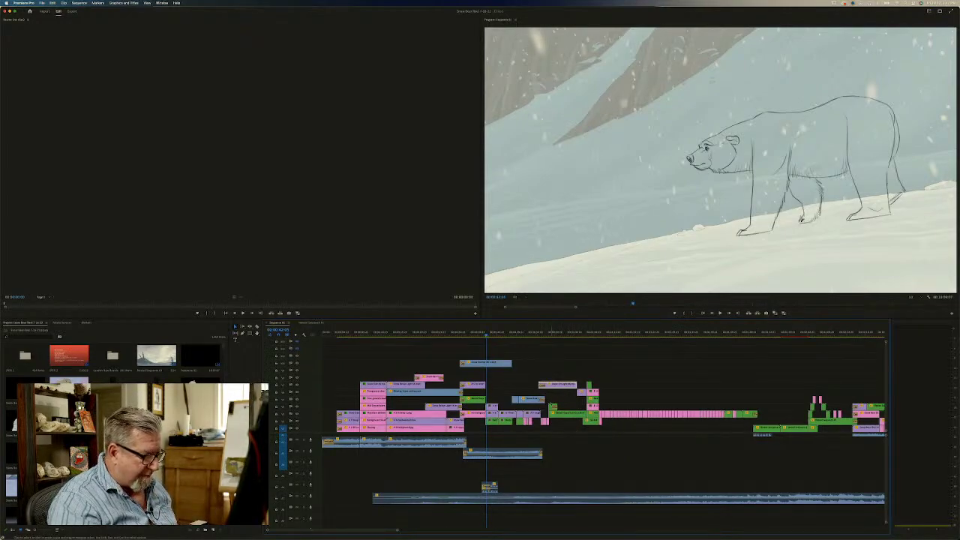
drag(533, 400, 534, 391)
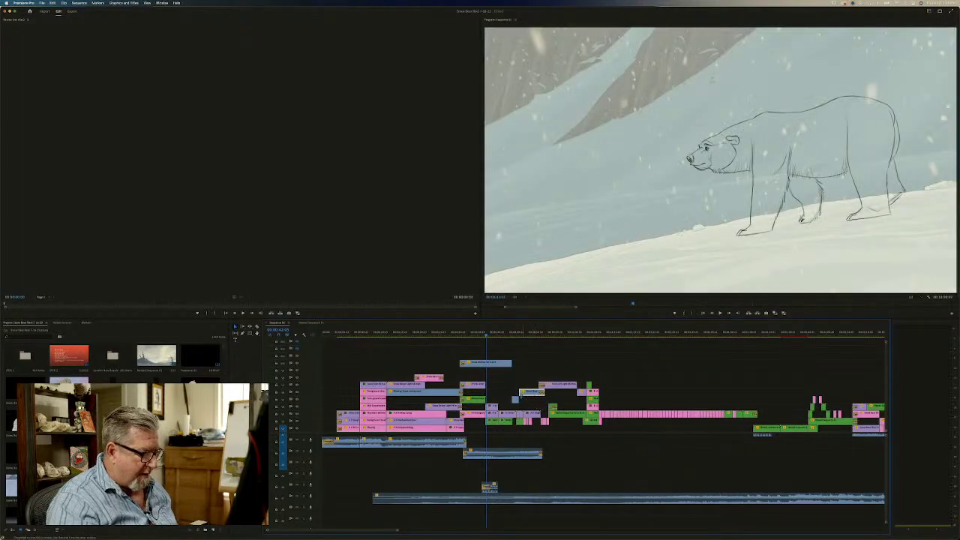
Import A 10.mp4 from the A 10 folder inside the Animation folder into the project.
click(42, 3)
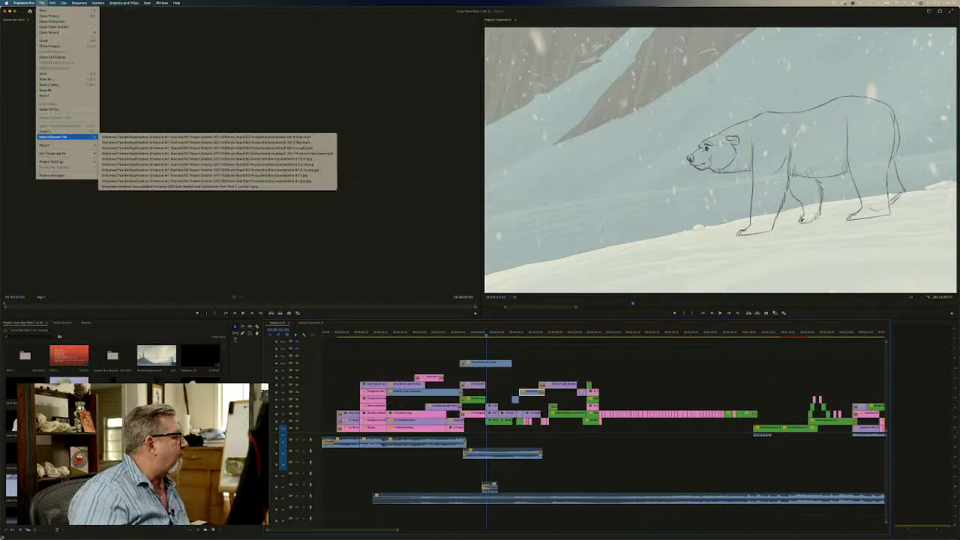
click(45, 133)
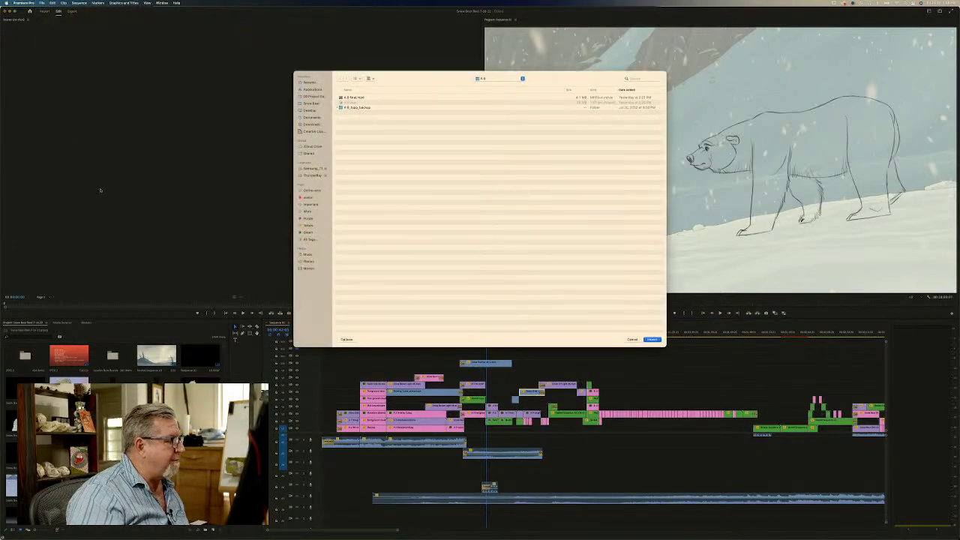
click(489, 79)
click(485, 85)
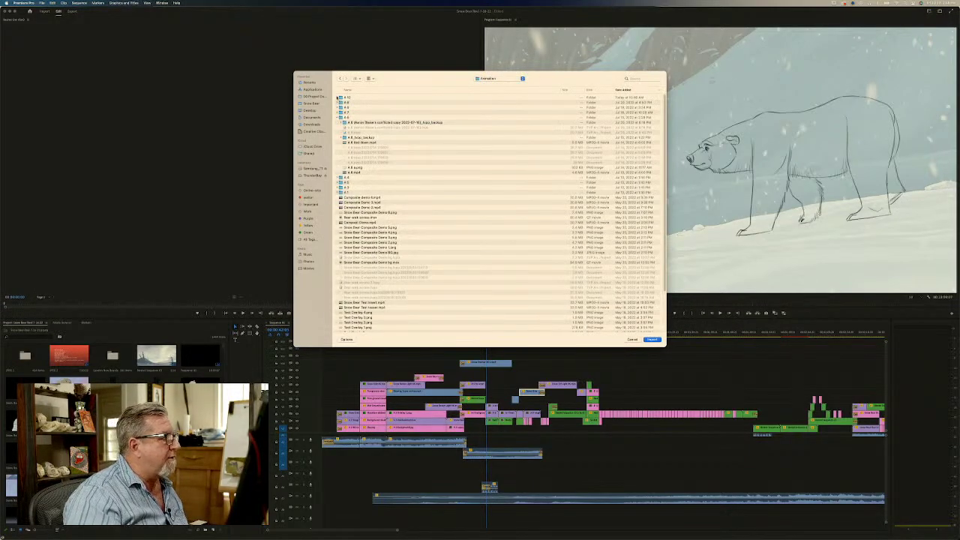
click(338, 97)
click(354, 103)
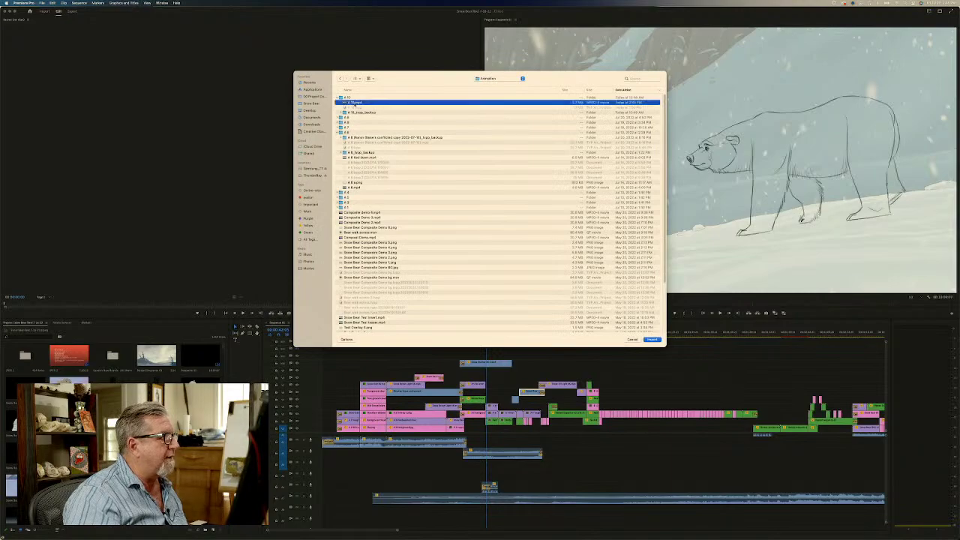
click(651, 340)
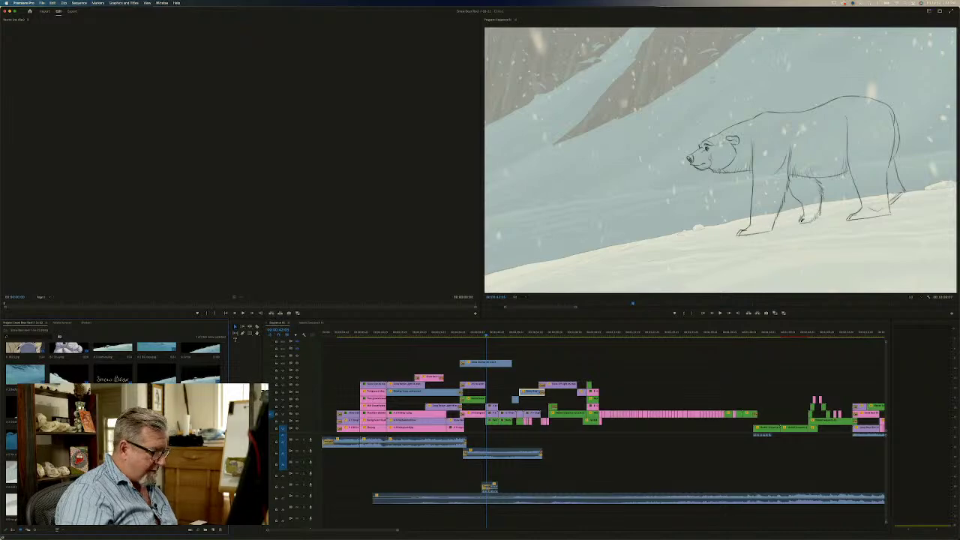
Place the imported clip in the sequence beneath the snow overlays, after the hilltop shot, and play across the cut.
mouse_move(357, 468)
mouse_down()
mouse_move(524, 422)
mouse_move(543, 397)
mouse_up()
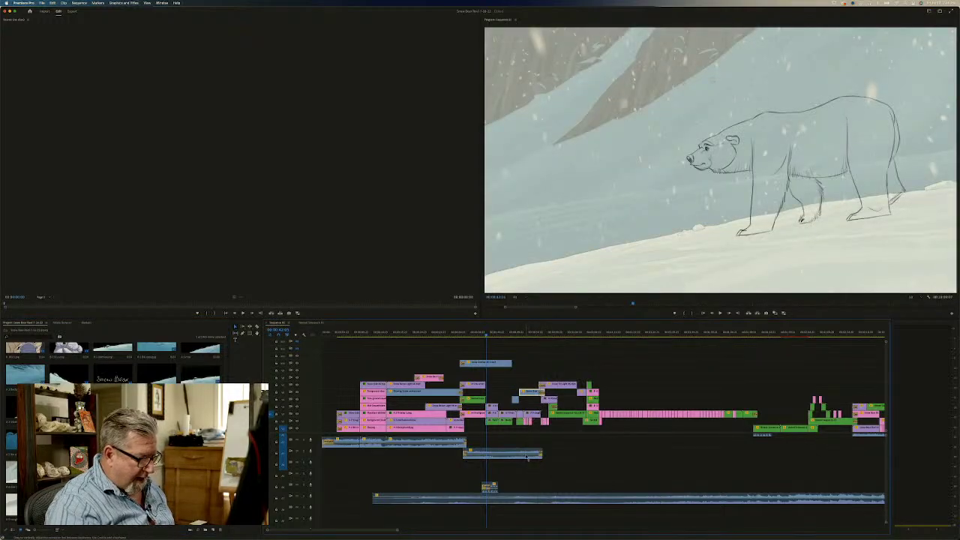
key(space)
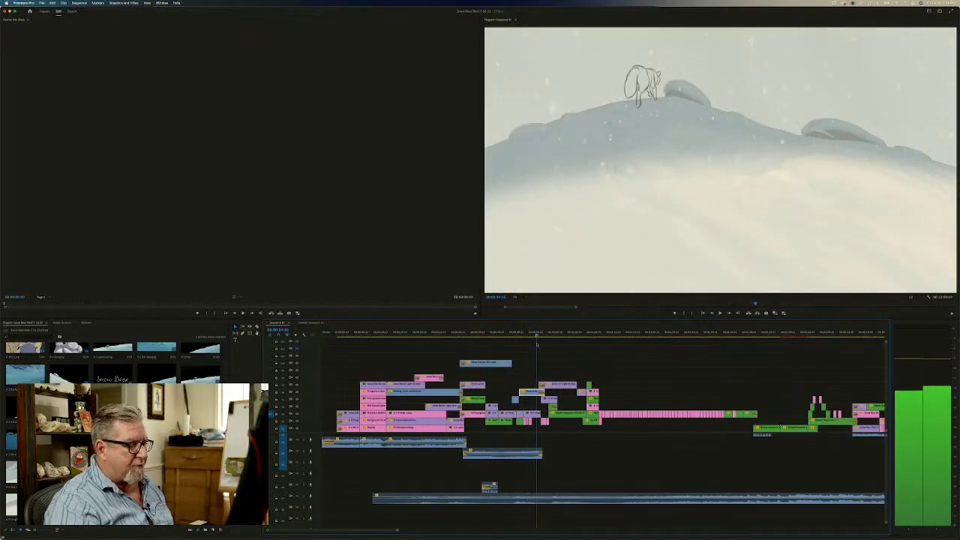
drag(543, 345, 539, 346)
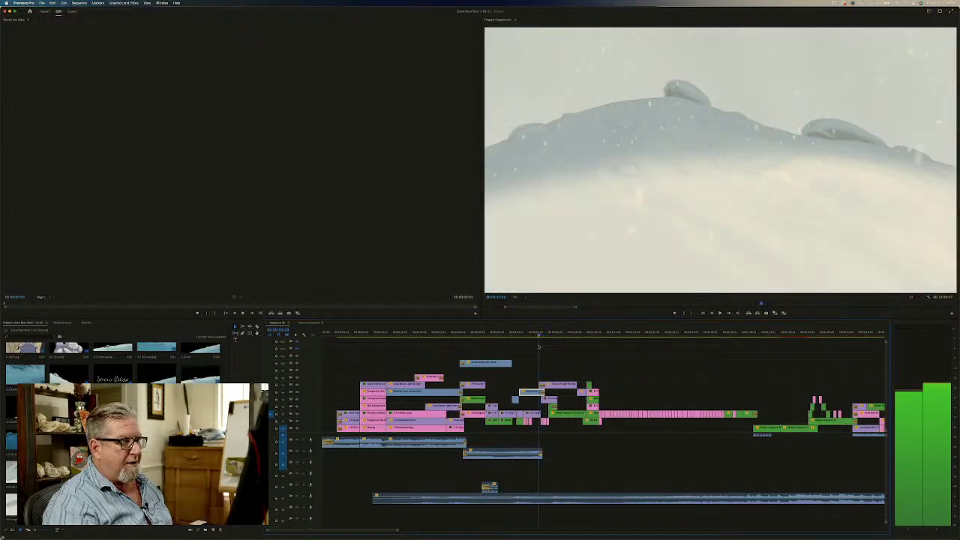
Slide the placed clip to start where the hilltop shot ends and delete the short nested sequence clip directly beneath it.
click(399, 532)
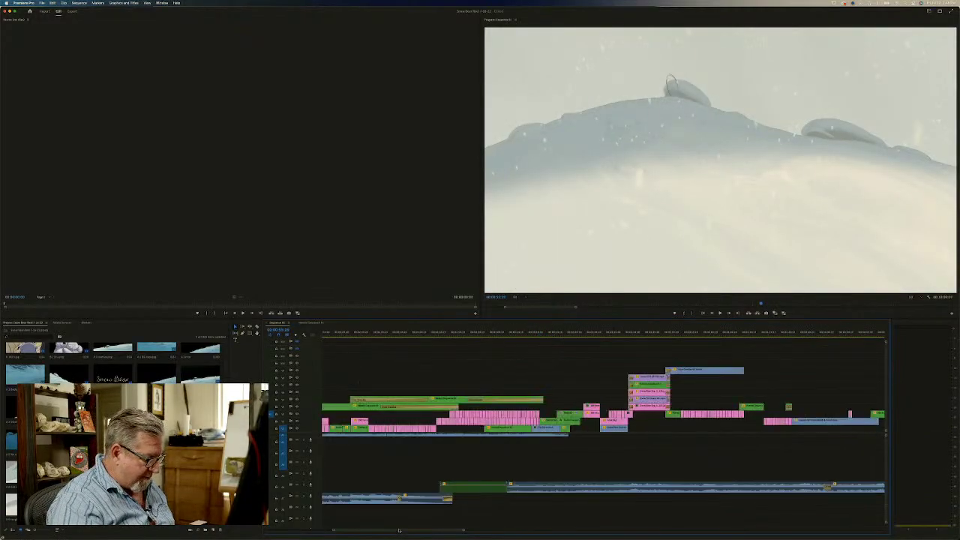
scroll(393, 531, up, 3)
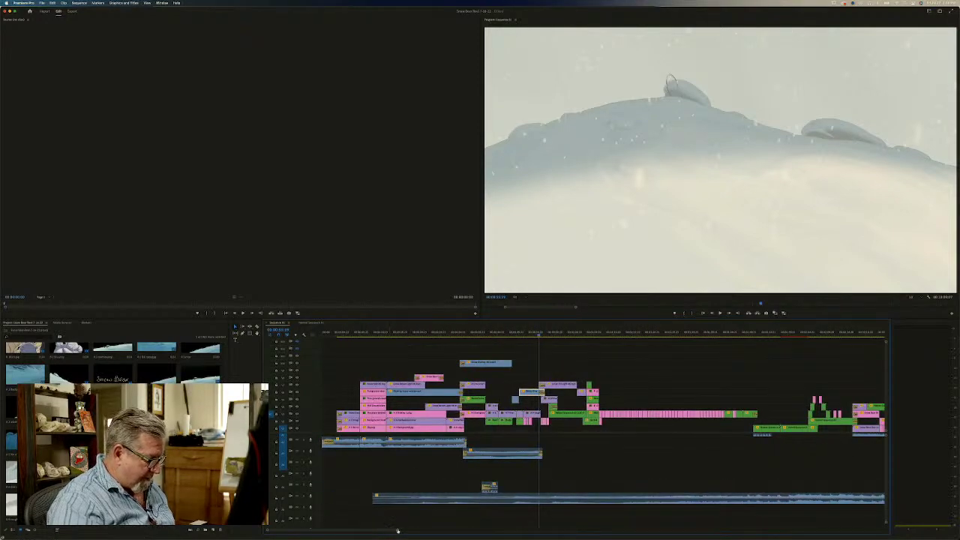
scroll(397, 531, up, 8)
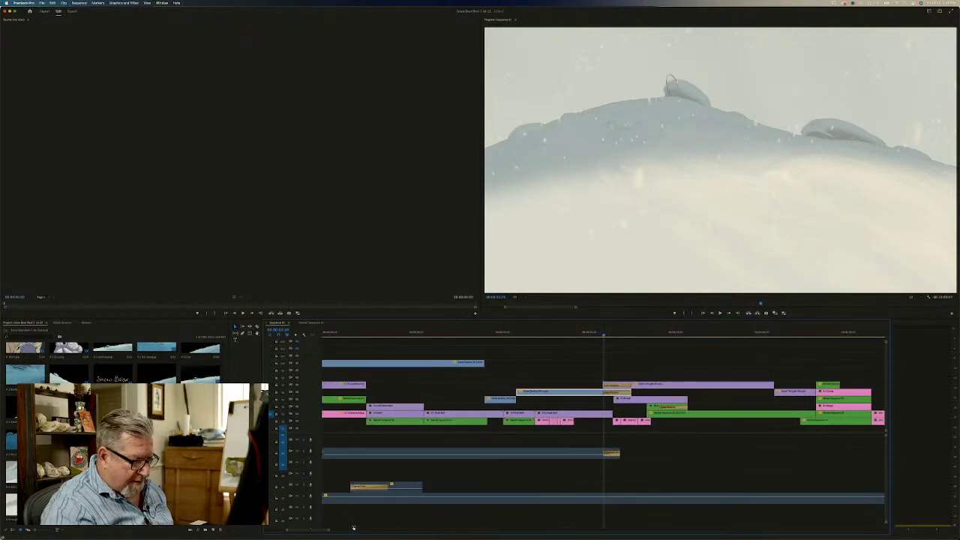
scroll(351, 528, down, 3)
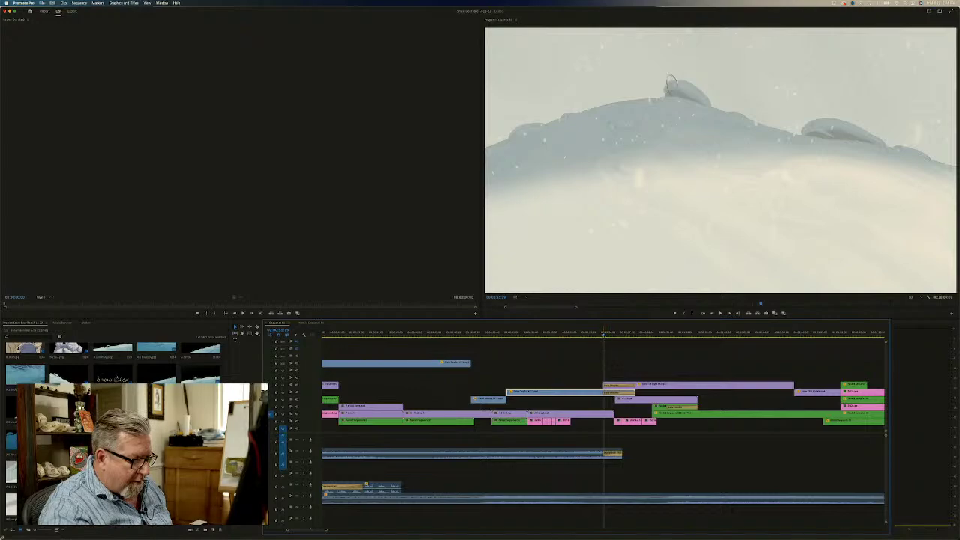
drag(604, 335, 613, 337)
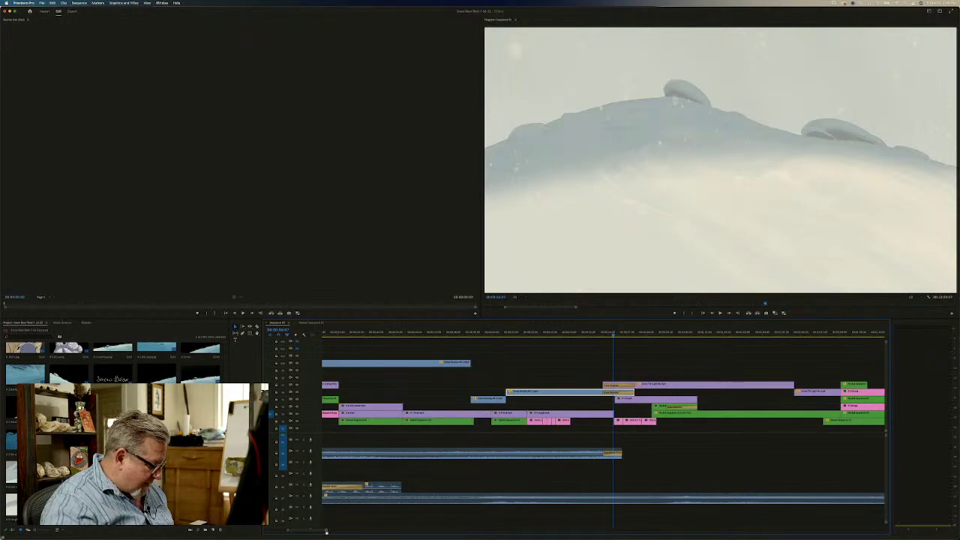
drag(326, 531, 313, 531)
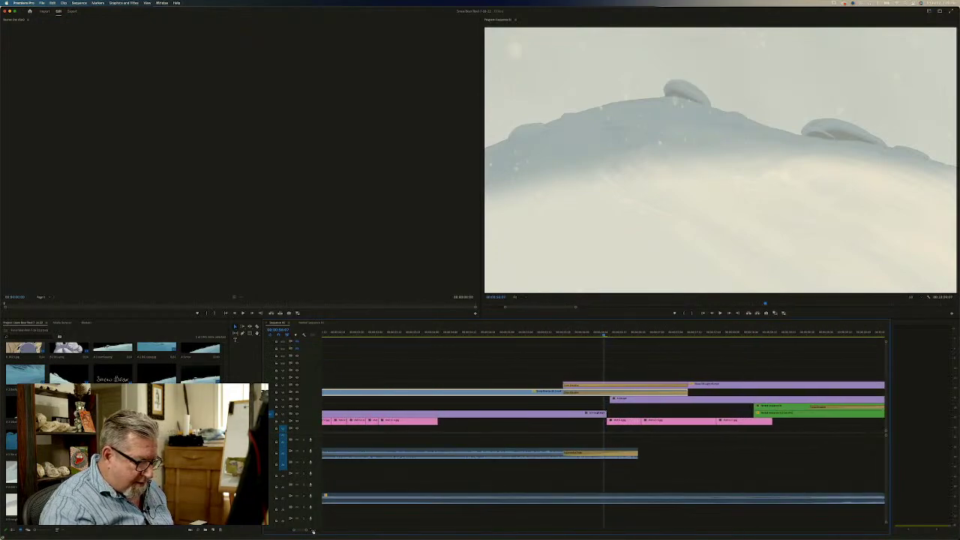
drag(643, 402, 639, 403)
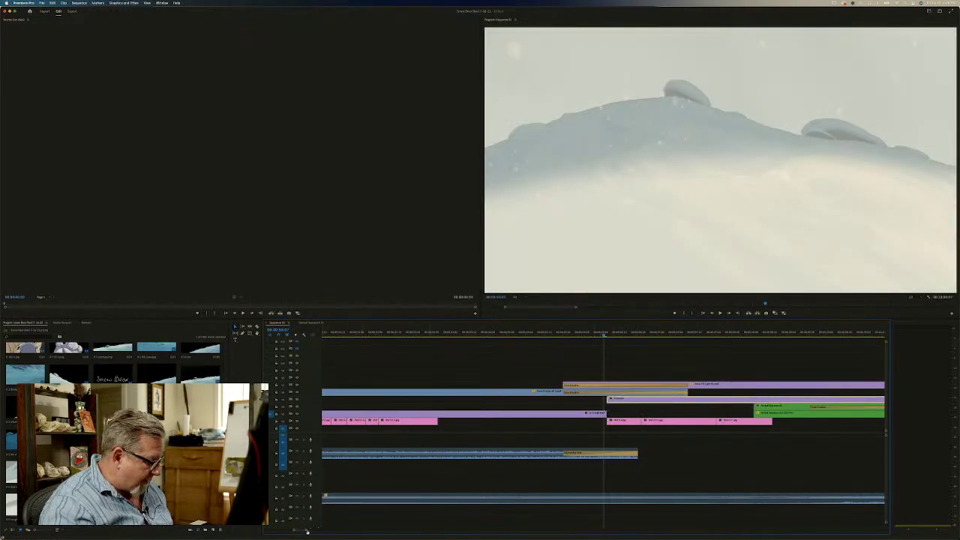
drag(307, 531, 322, 531)
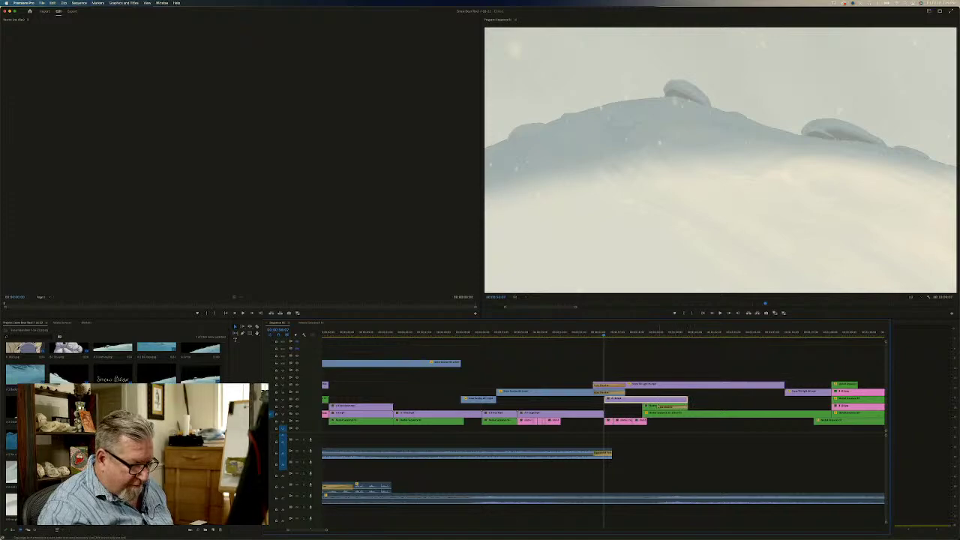
click(649, 408)
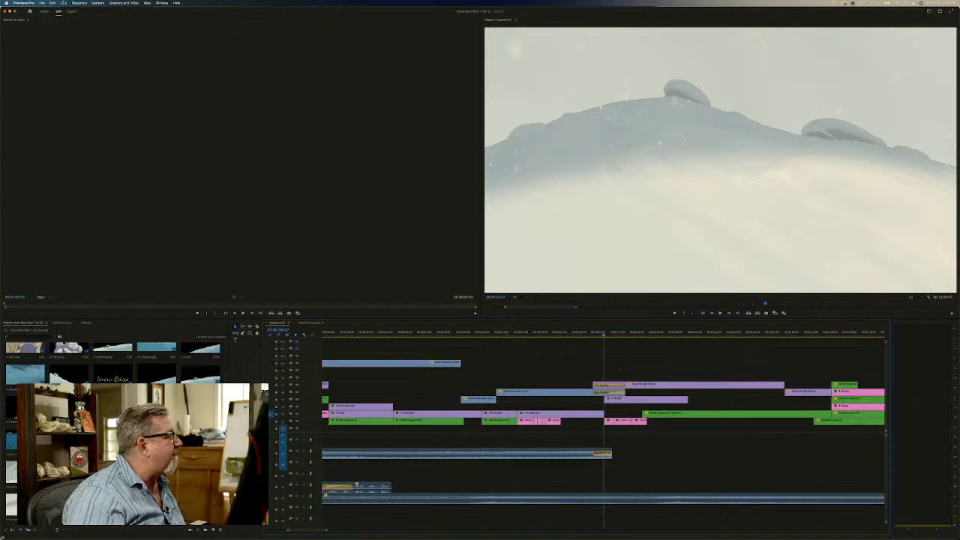
Apply a Cross Dissolve video transition to the end of the new clip and lengthen it to about half the clip.
click(64, 3)
click(64, 3)
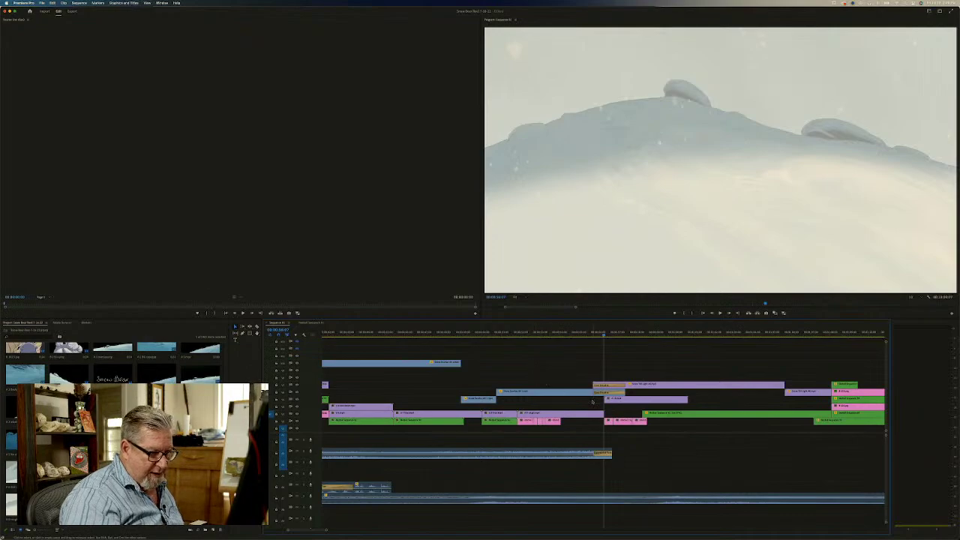
click(619, 402)
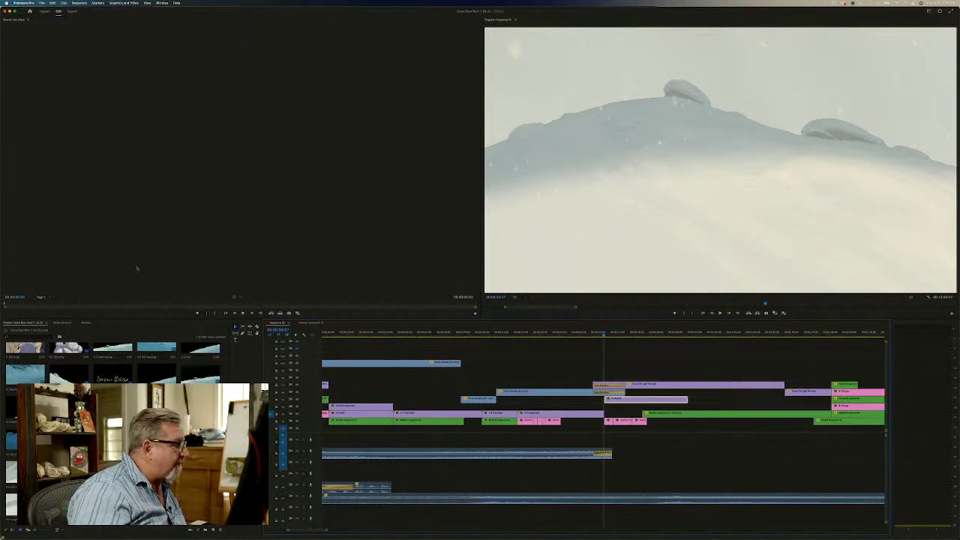
click(161, 4)
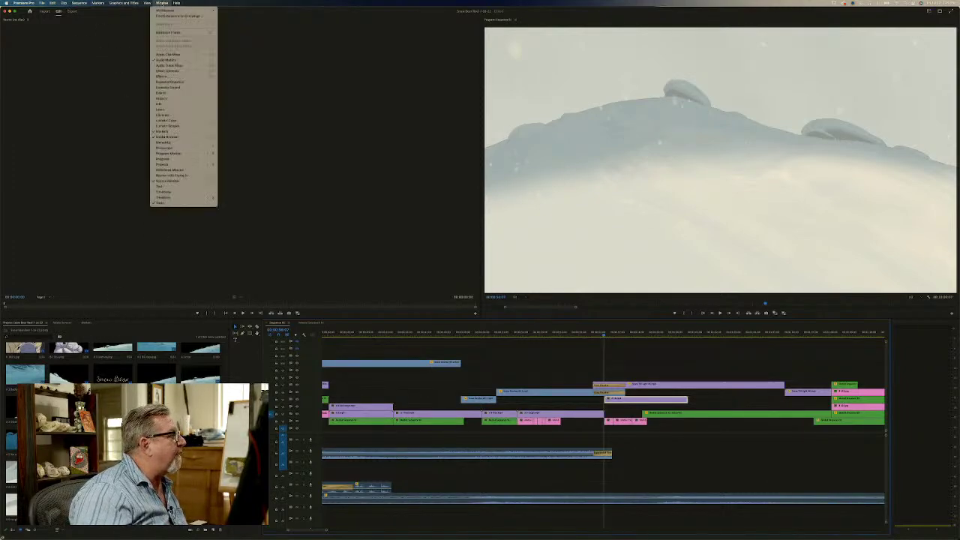
click(161, 77)
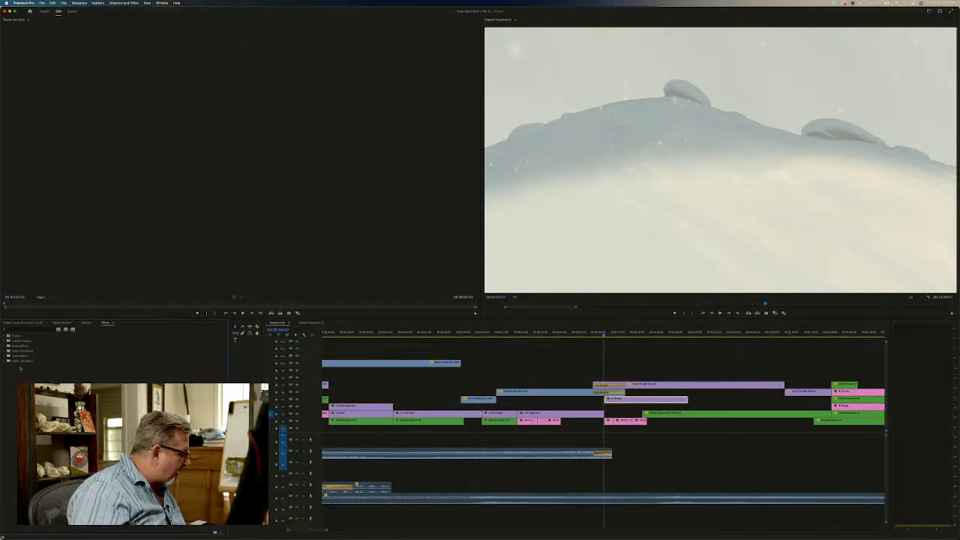
click(7, 360)
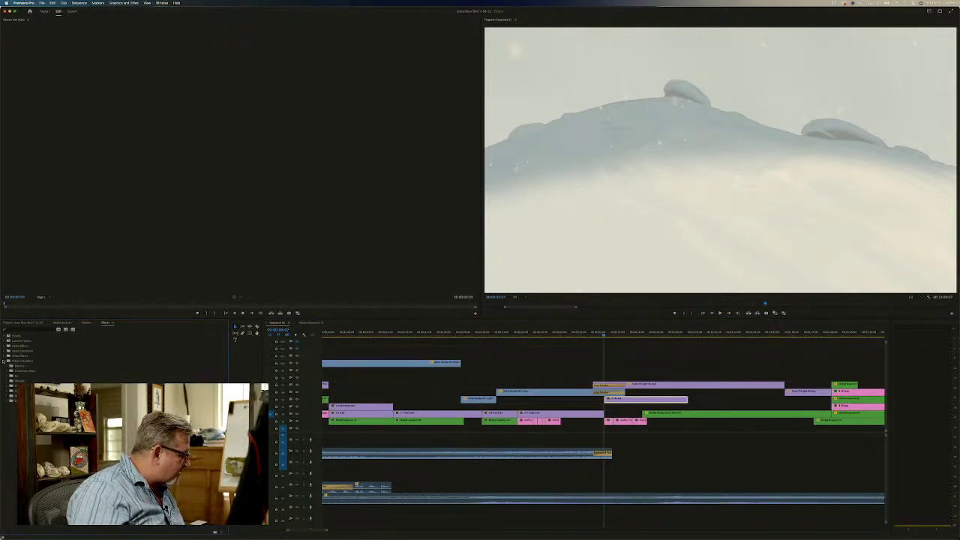
click(10, 366)
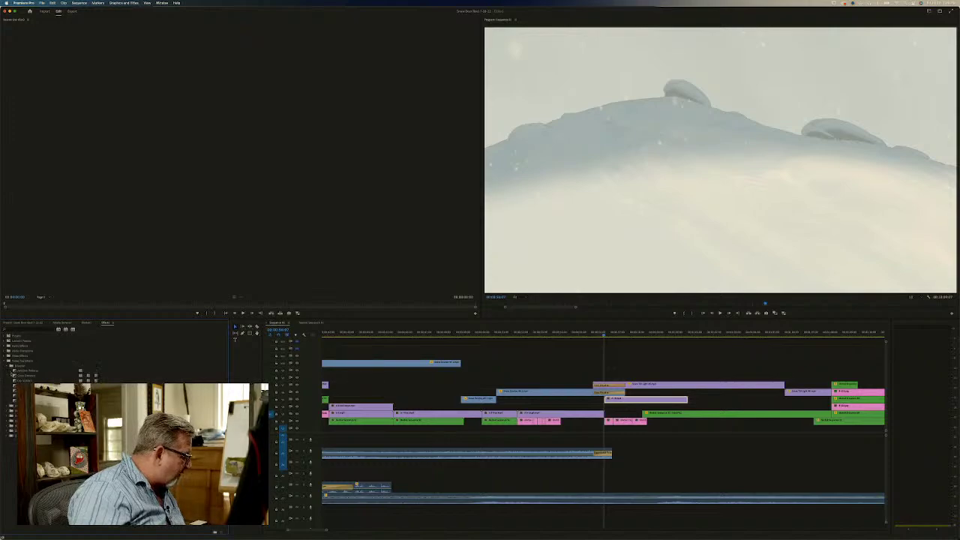
click(114, 373)
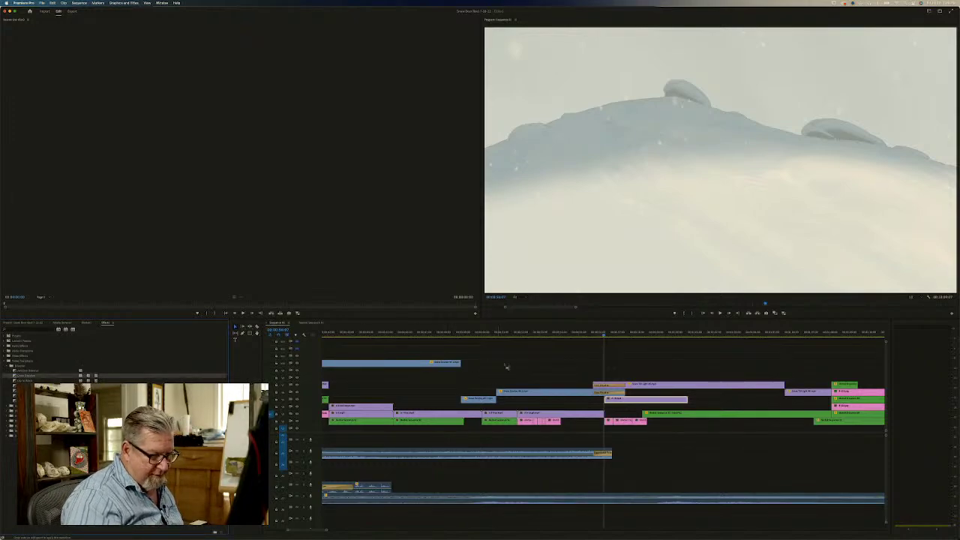
drag(506, 367, 685, 400)
click(678, 400)
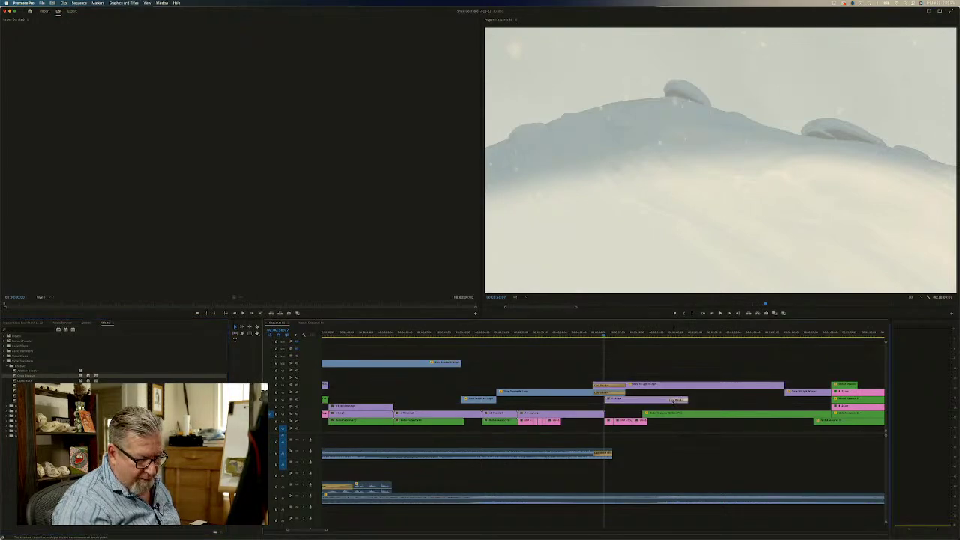
drag(669, 400, 648, 405)
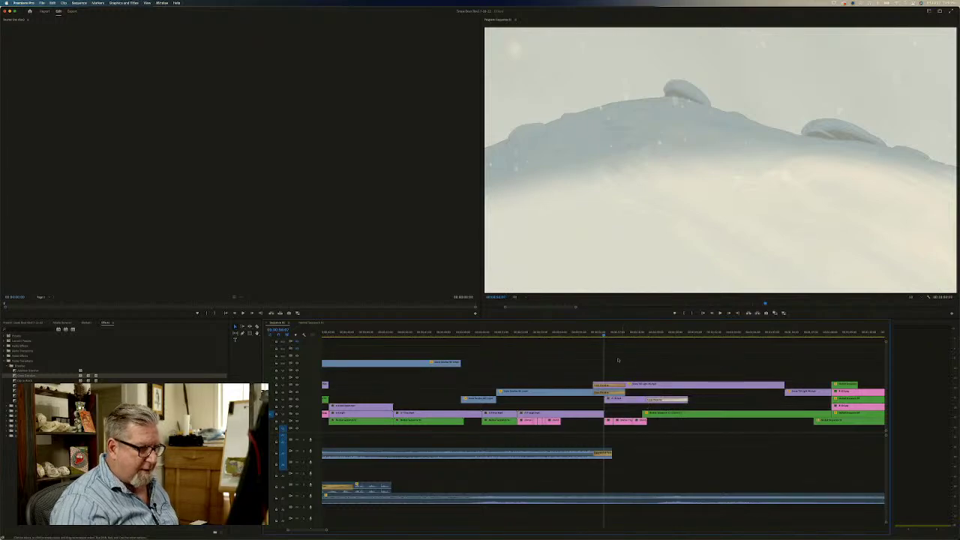
Play the sequence from the hilltop shot and again from the bear walk into the orca shot to check the new clip's transition.
drag(603, 335, 474, 332)
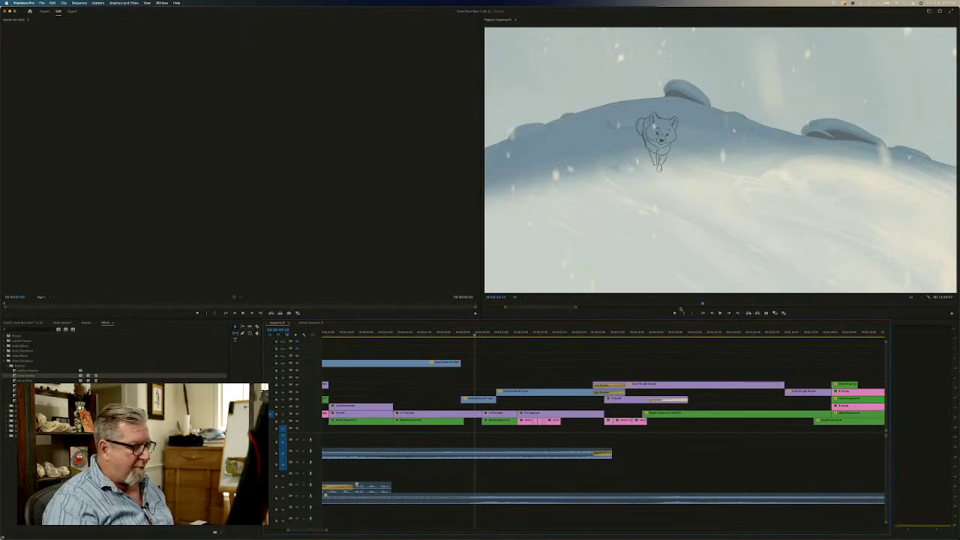
click(719, 313)
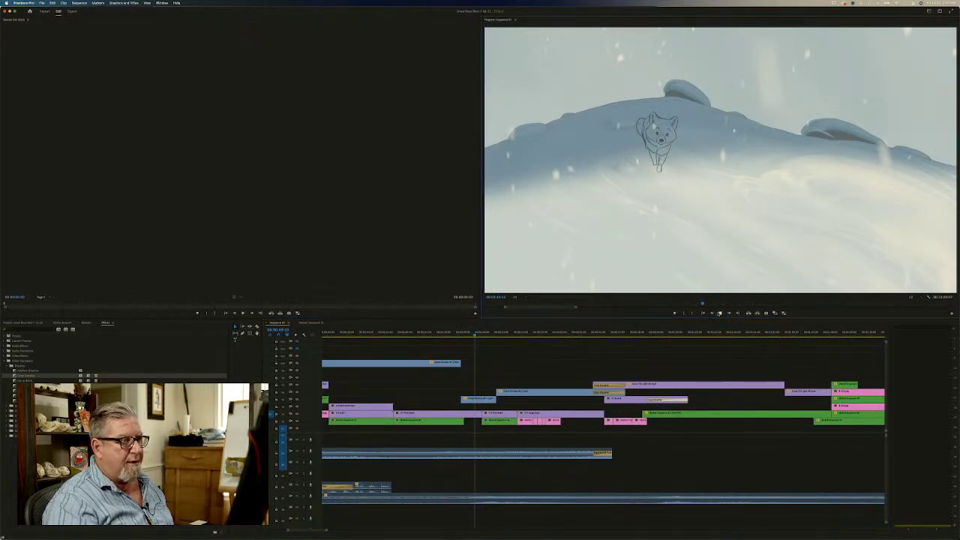
click(720, 314)
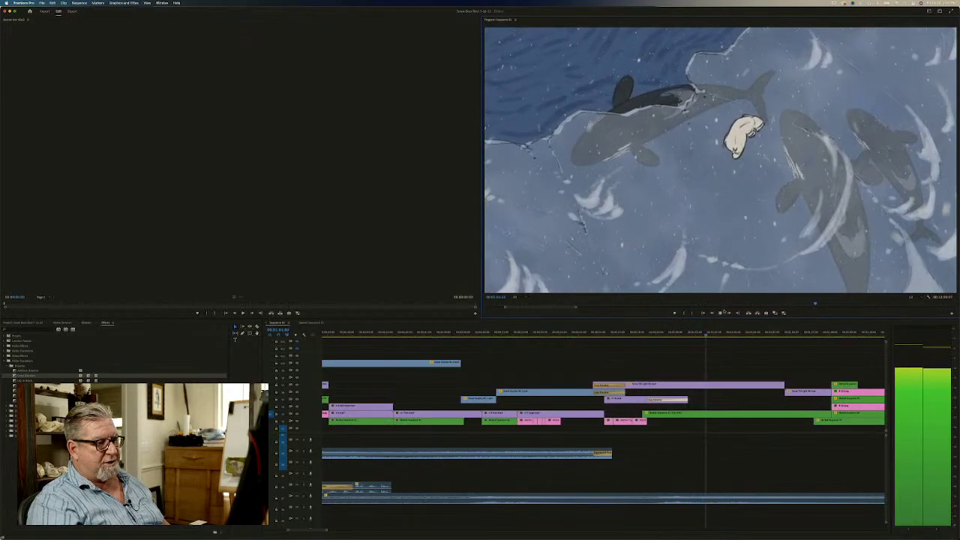
key(space)
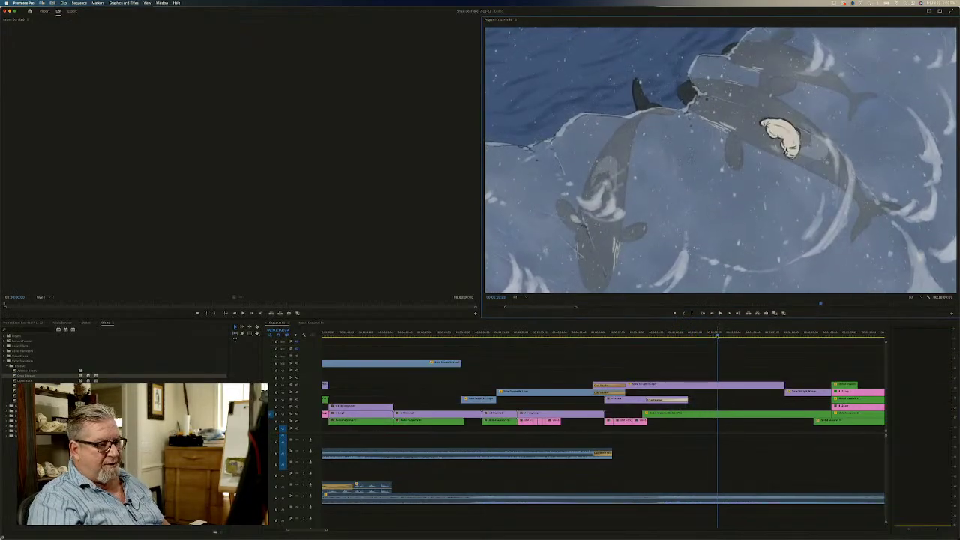
drag(716, 334, 333, 312)
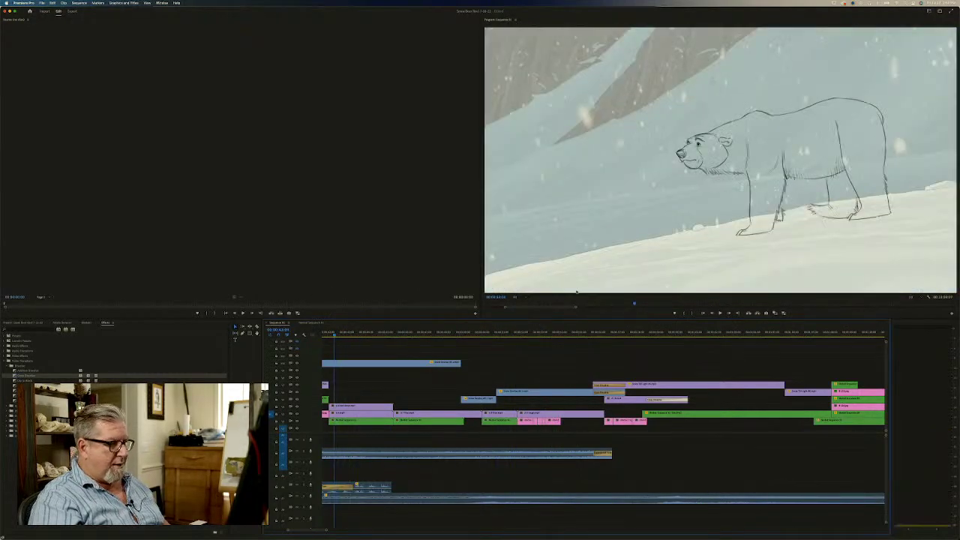
click(719, 313)
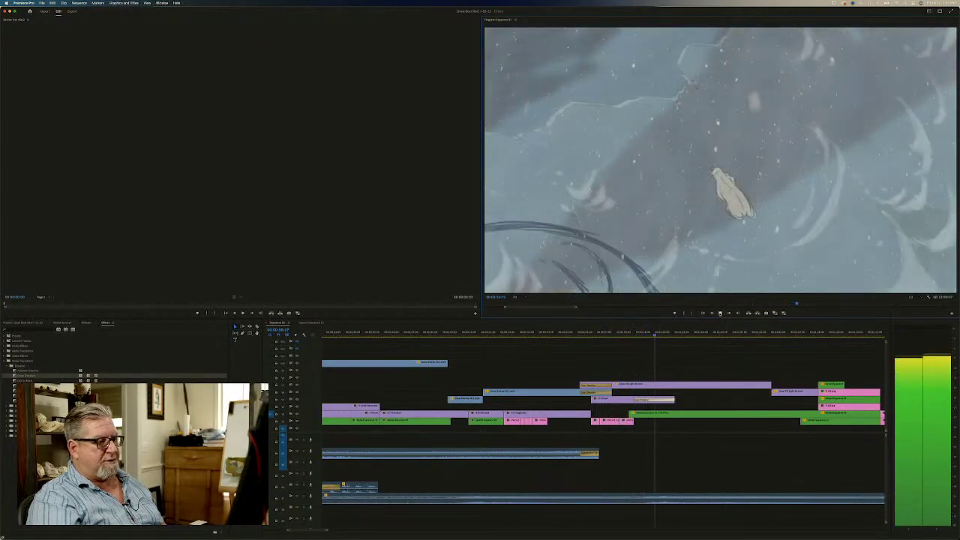
click(720, 314)
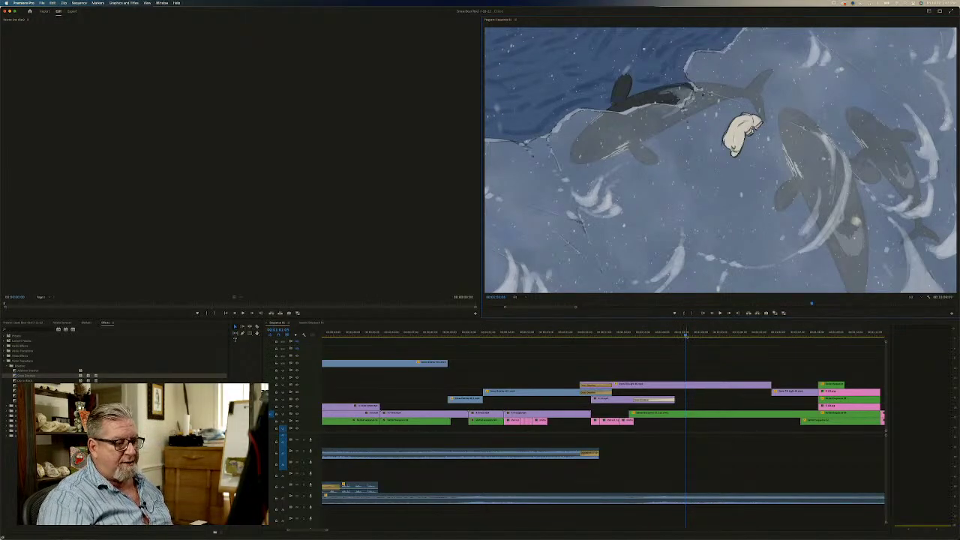
Play the sequence twice from the bear on the snowy hill through the new clip's dissolve into the orca shot.
drag(685, 335, 353, 335)
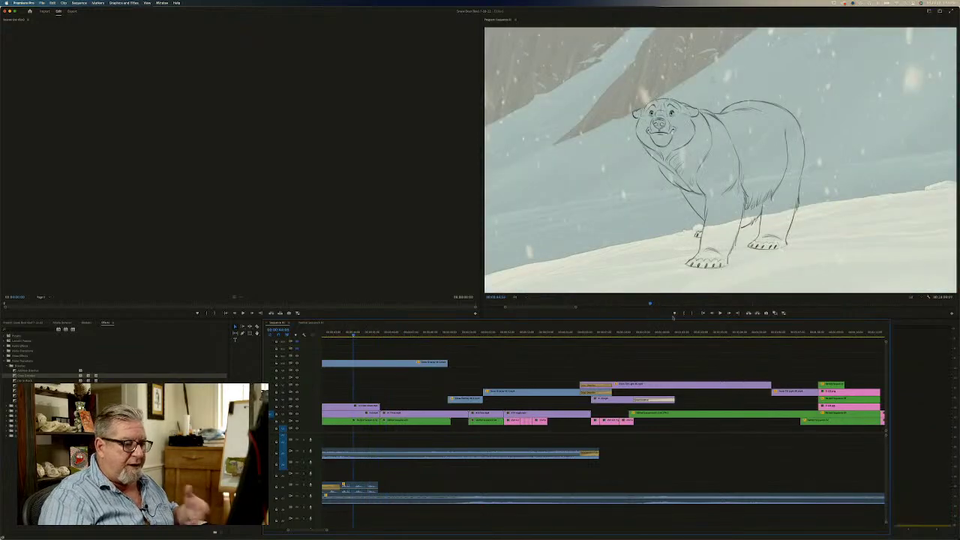
click(720, 314)
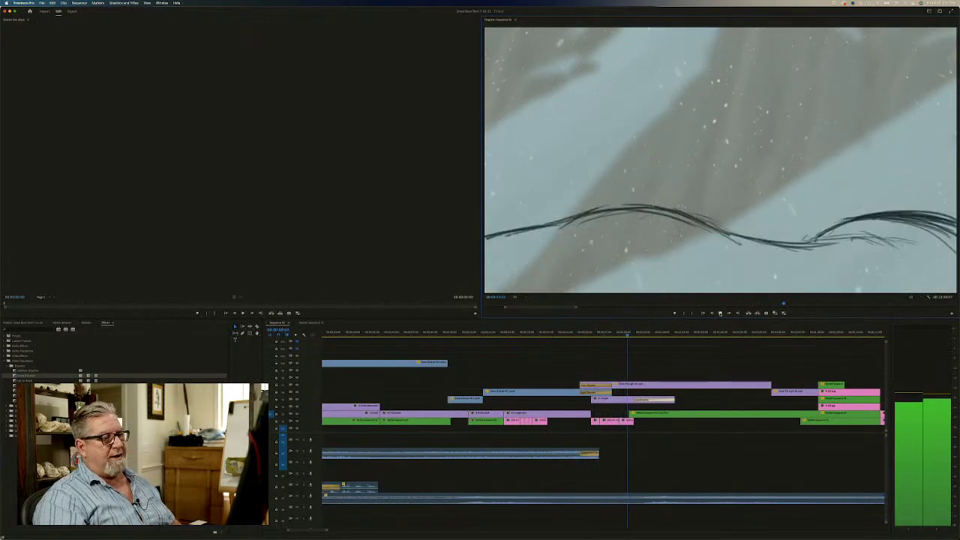
click(720, 314)
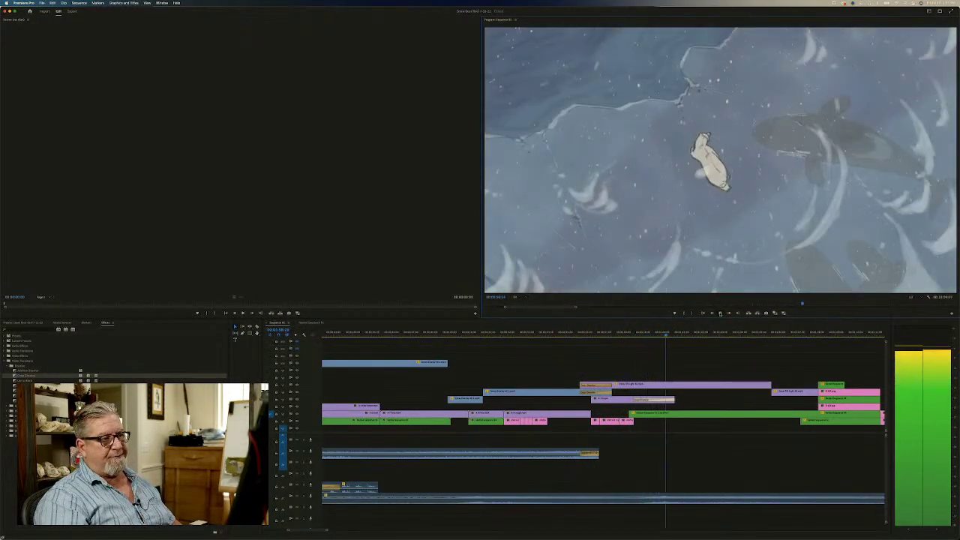
mouse_move(666, 336)
mouse_down()
mouse_move(443, 349)
mouse_move(327, 336)
mouse_up()
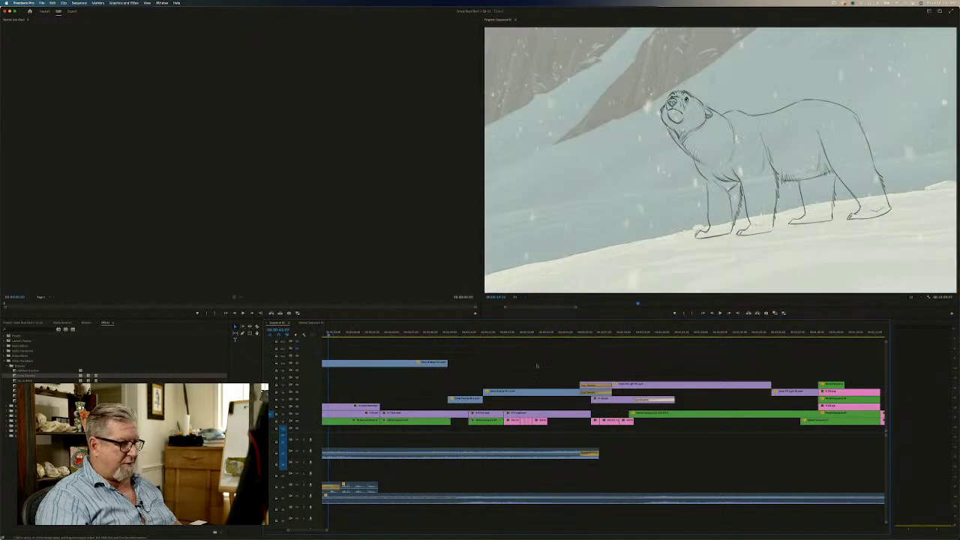
click(720, 314)
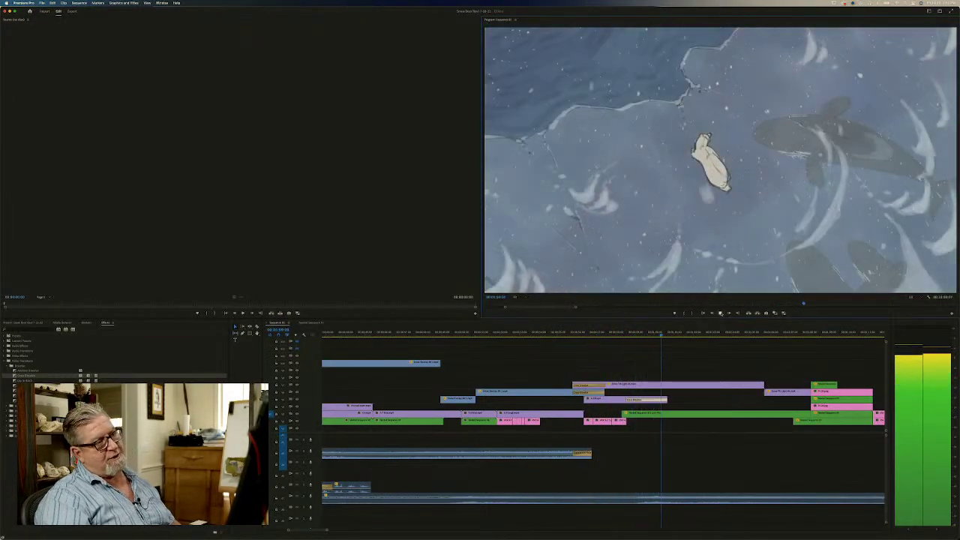
key(space)
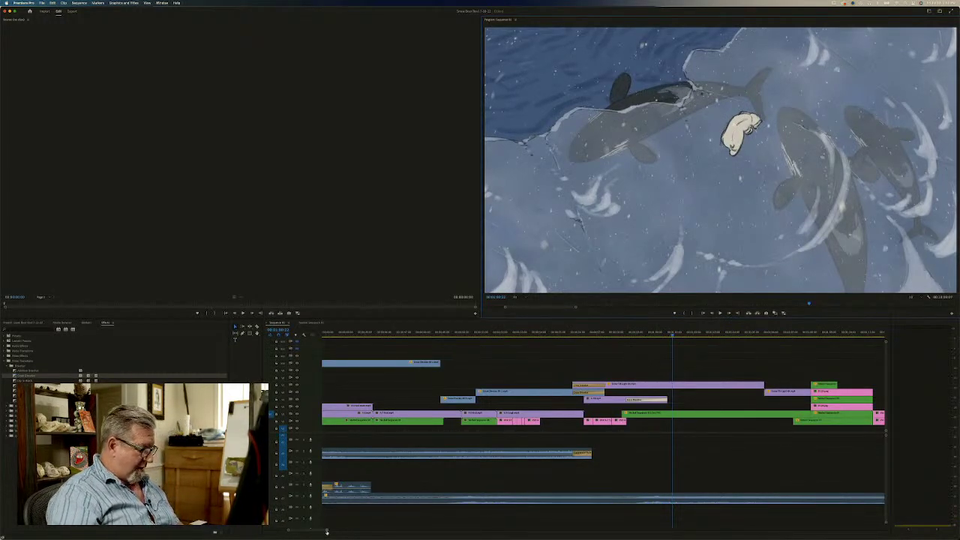
Review the cut in the zoomed-out timeline by playing from the bear walking on the snowy hill to its close-up.
drag(326, 531, 374, 535)
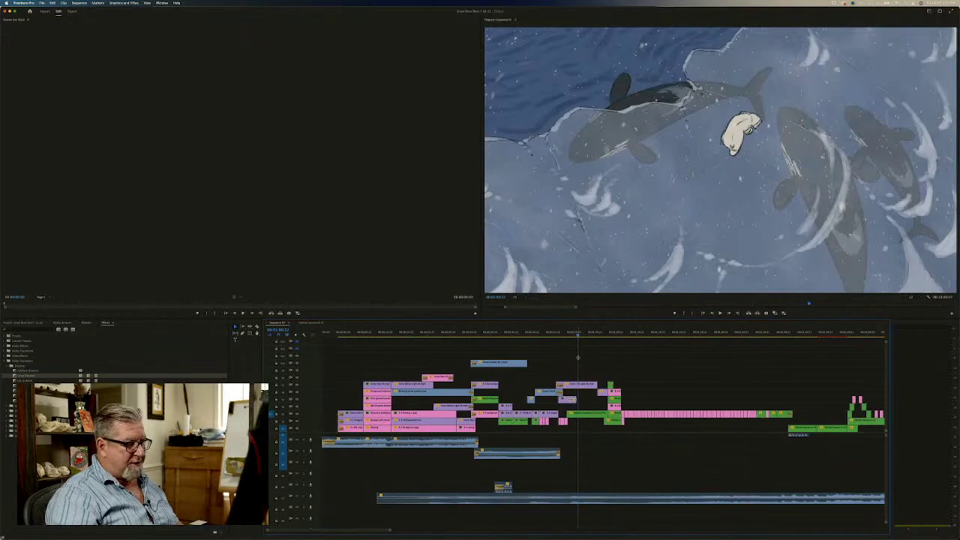
key(space)
click(501, 336)
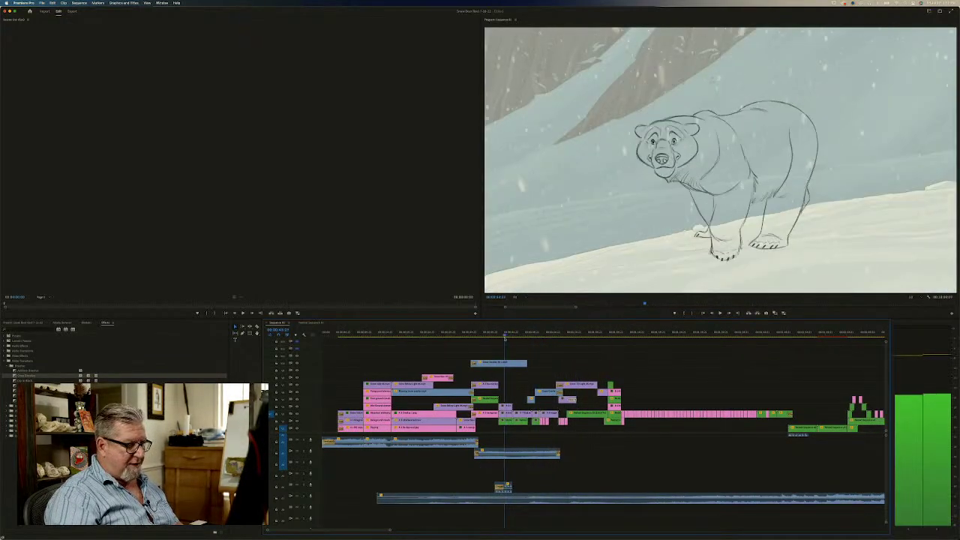
key(space)
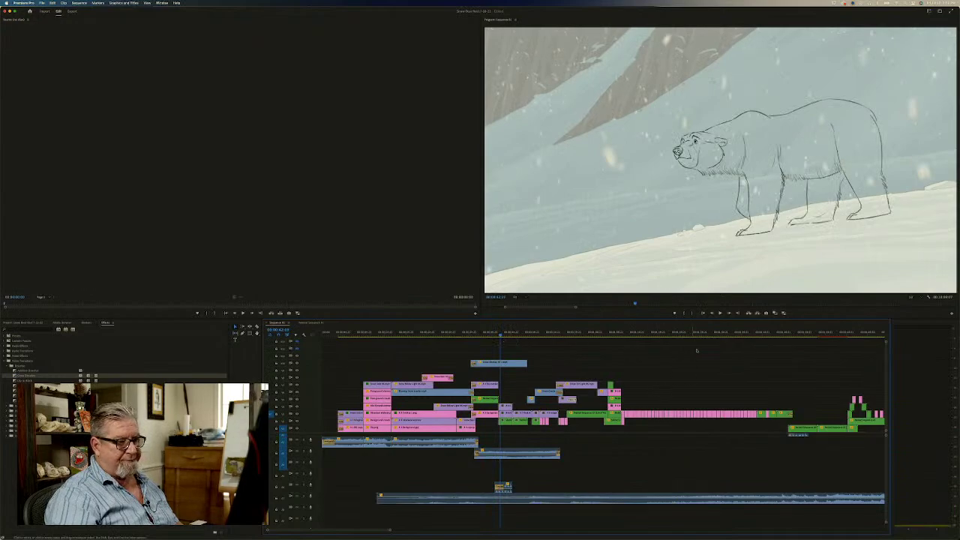
click(720, 313)
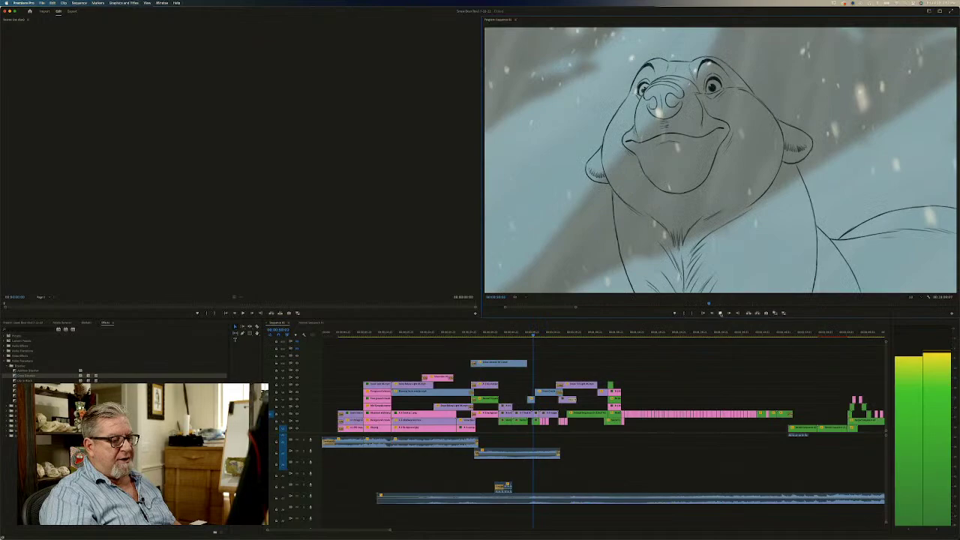
click(720, 313)
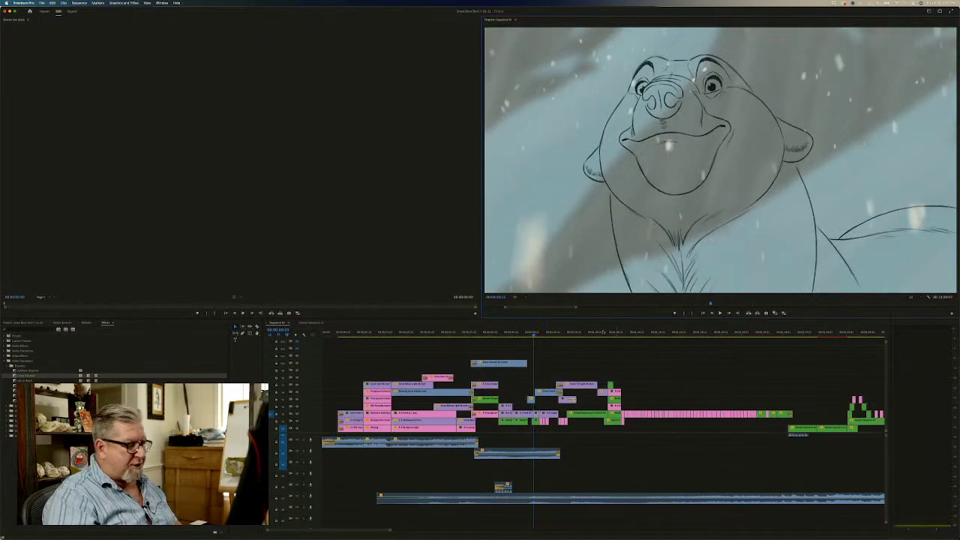
Play the sequence in the maximized program monitor from the snowy hill shot to the orca shot.
drag(539, 336, 499, 344)
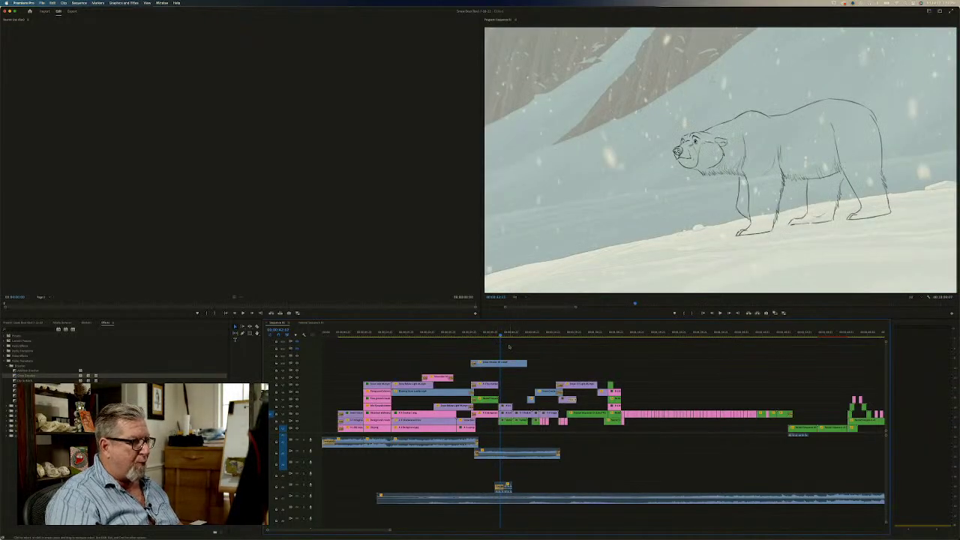
click(517, 264)
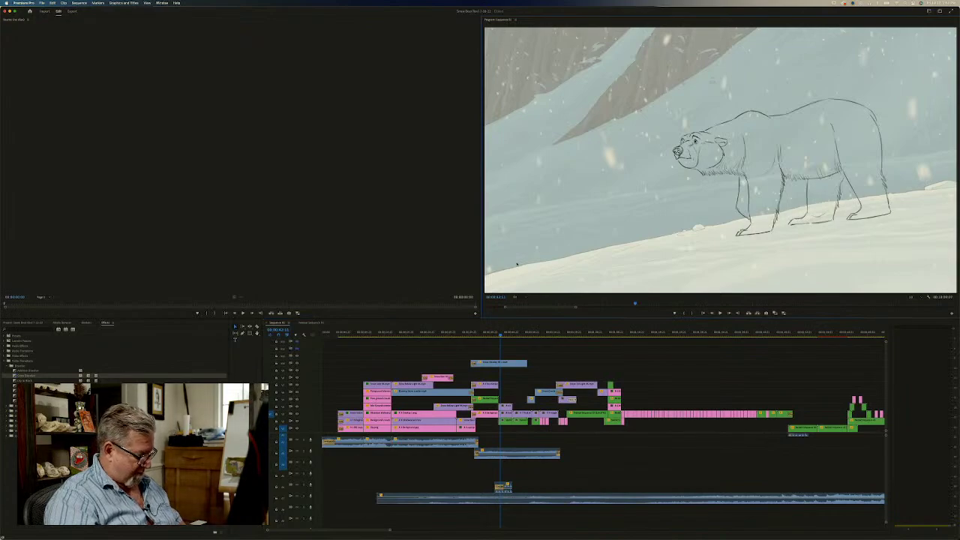
key(grave)
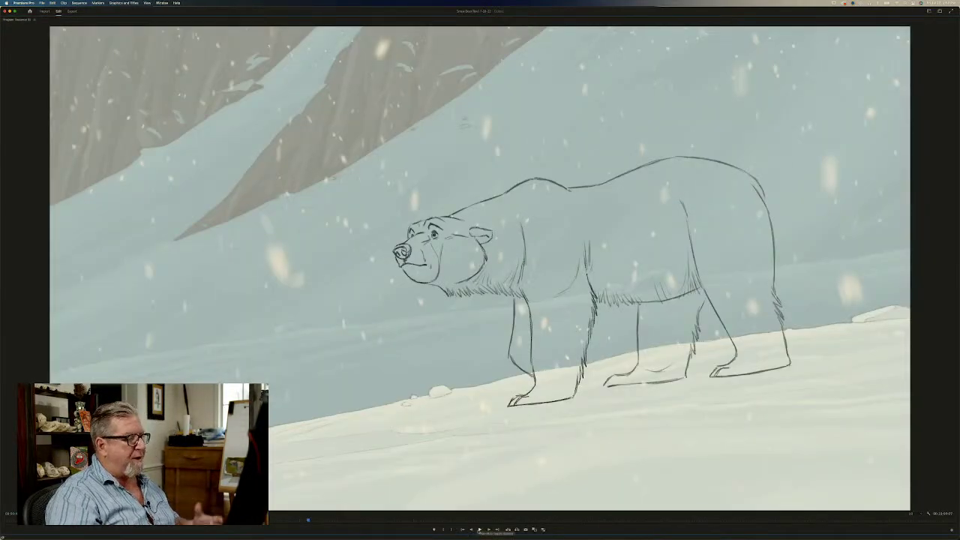
click(480, 530)
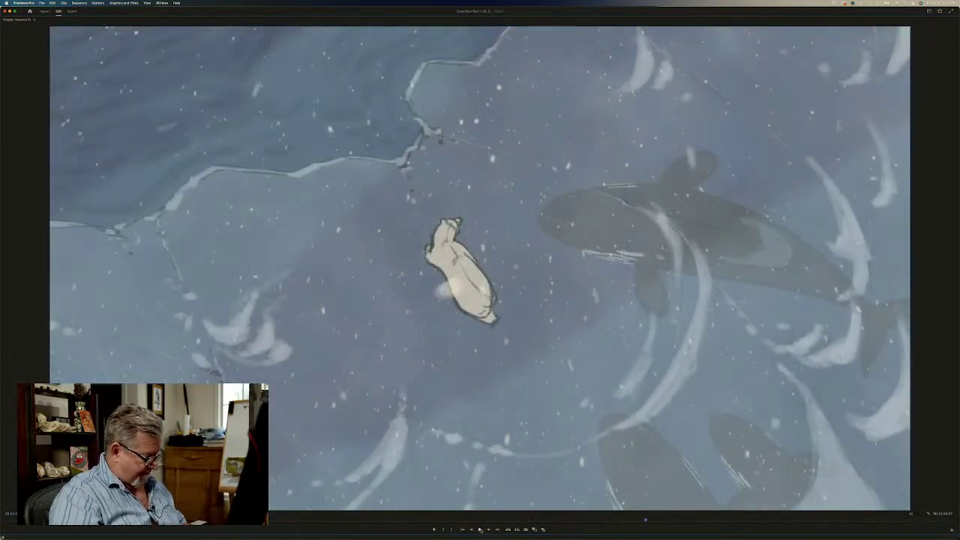
key(grave)
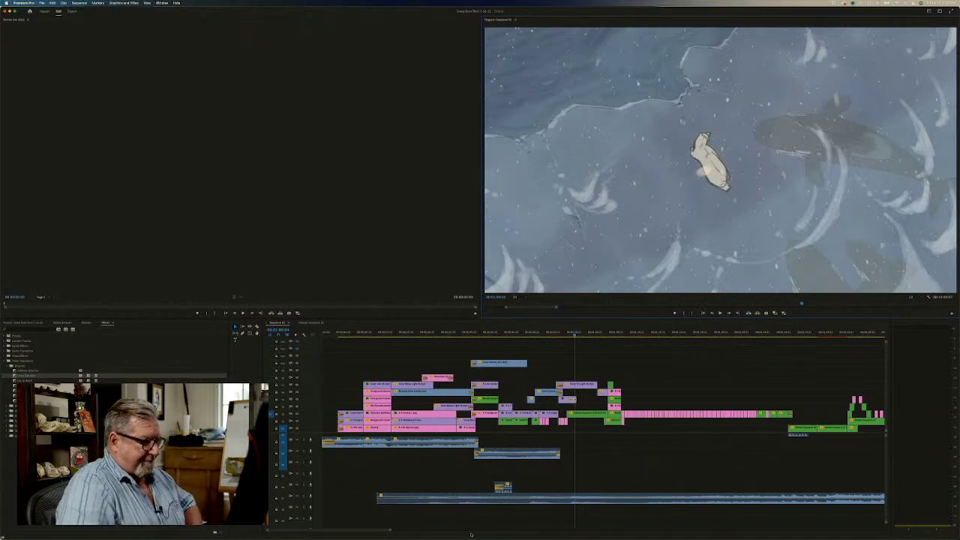
Switch to TVPaint Animation, flip through the close-up bear drawings and play the clip.
mouse_move(405, 537)
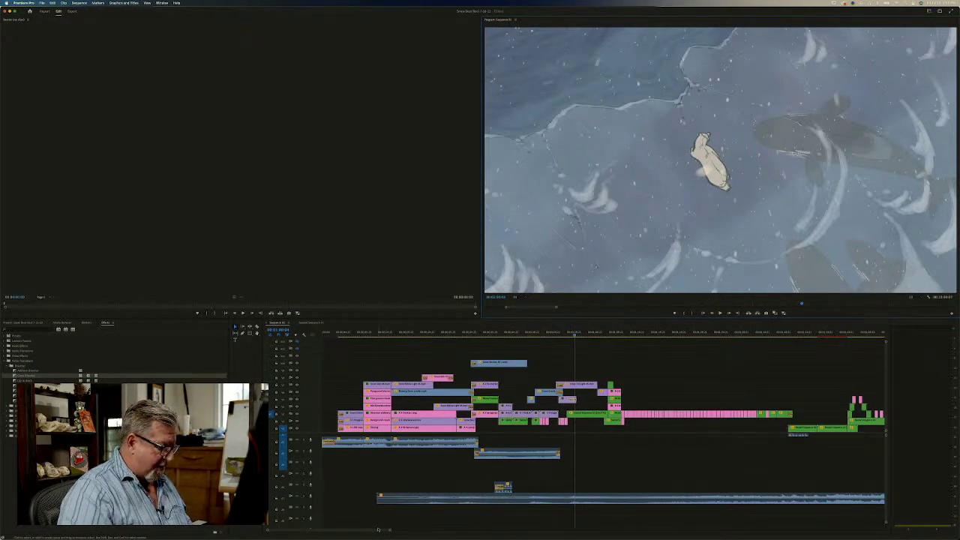
mouse_move(368, 531)
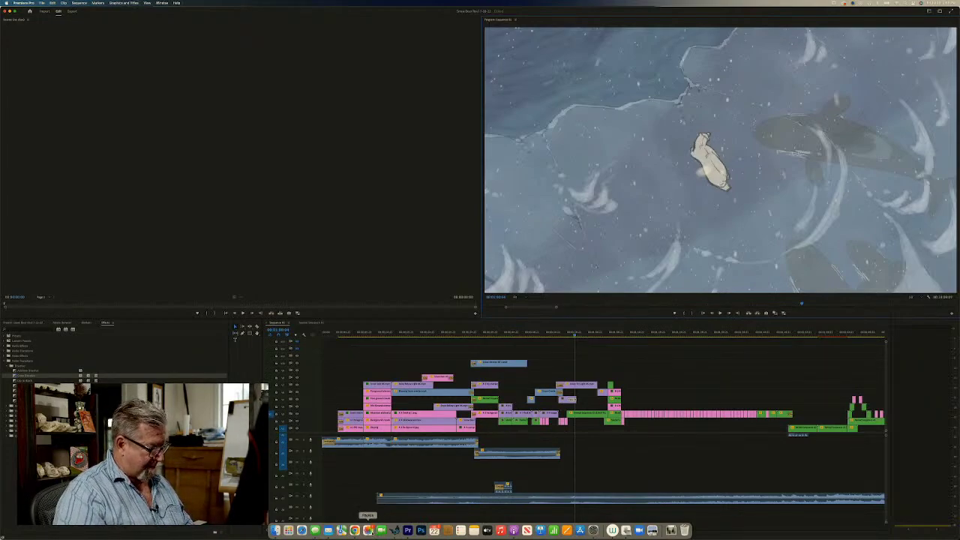
click(395, 530)
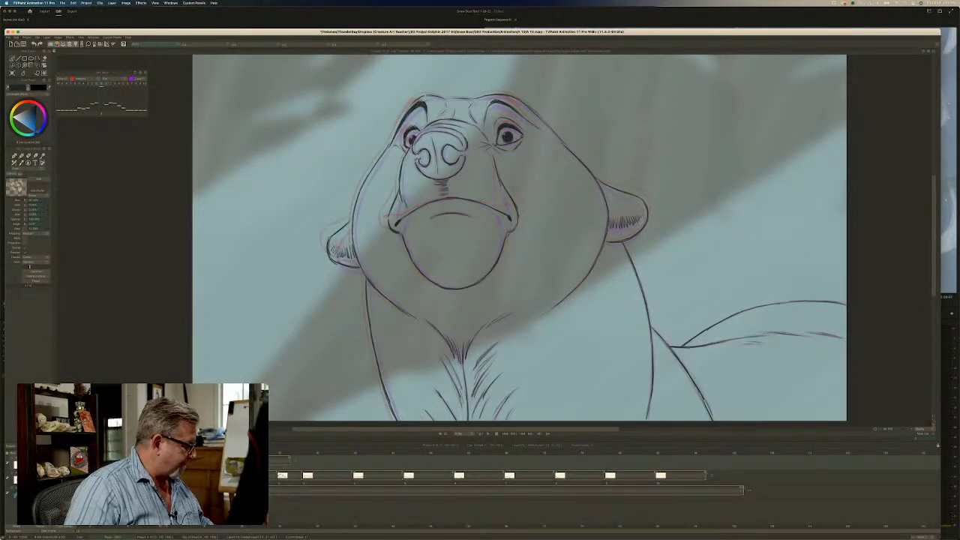
key(Left)
key(Left)
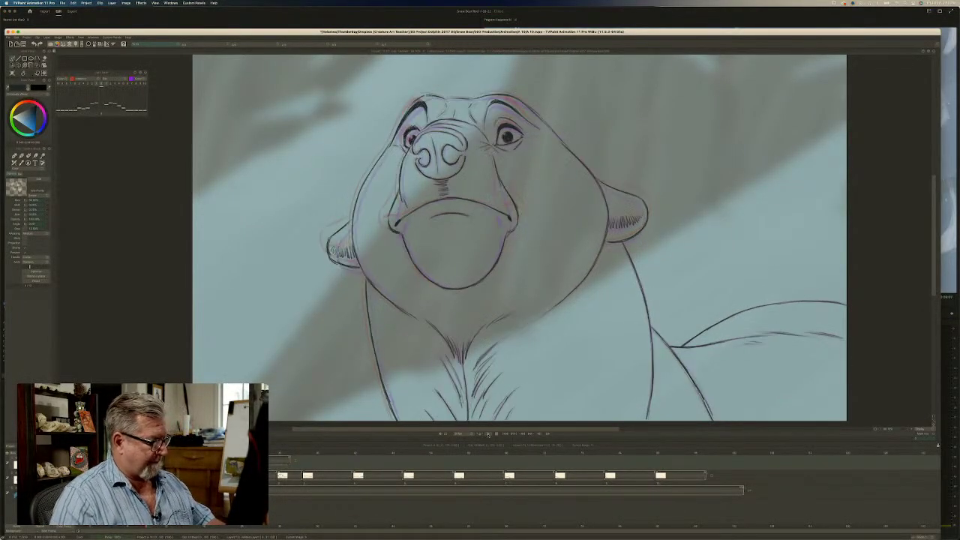
click(487, 434)
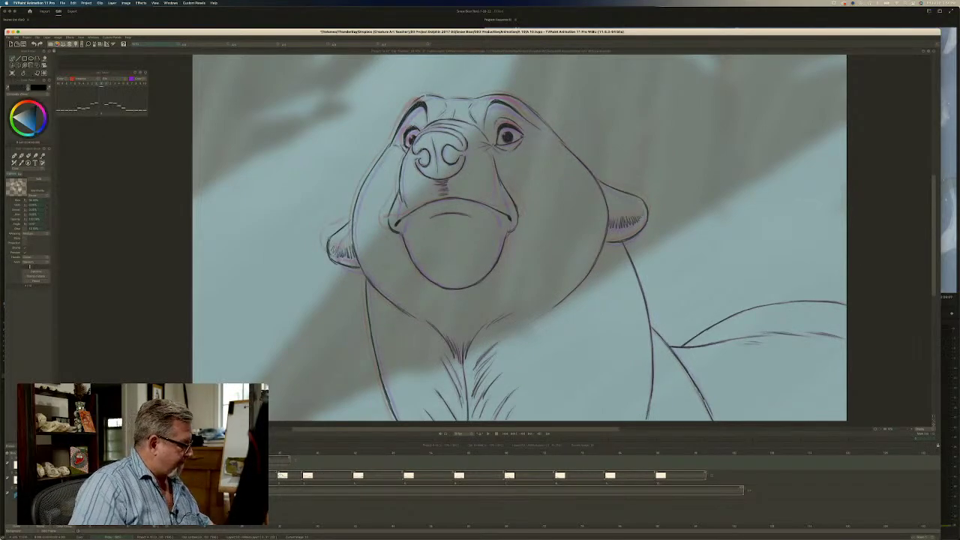
On the uninked close-up drawing, ink the bear's head contour from brow to jaw on the back side, plus the neck and shoulder lines.
click(13, 74)
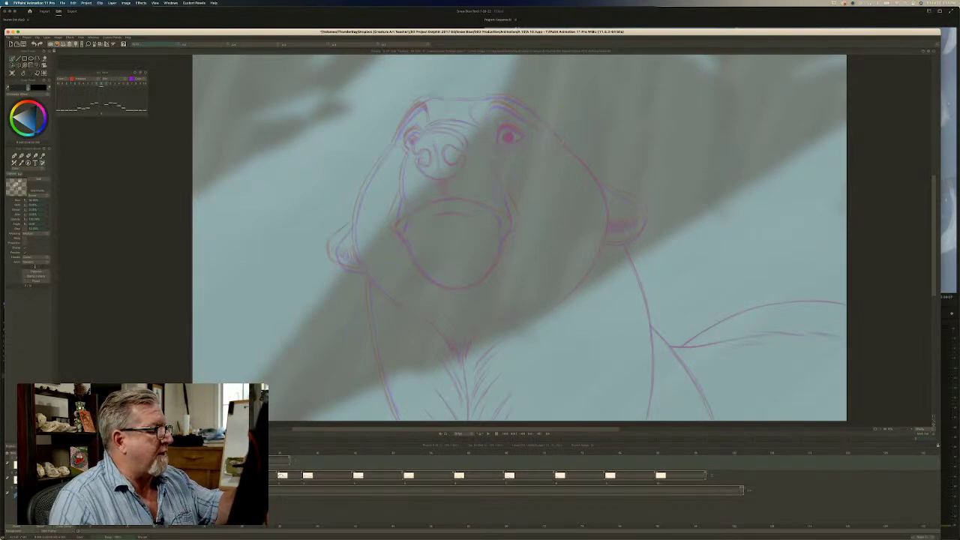
mouse_move(563, 143)
mouse_down()
mouse_move(544, 121)
mouse_move(548, 127)
mouse_move(486, 96)
mouse_up()
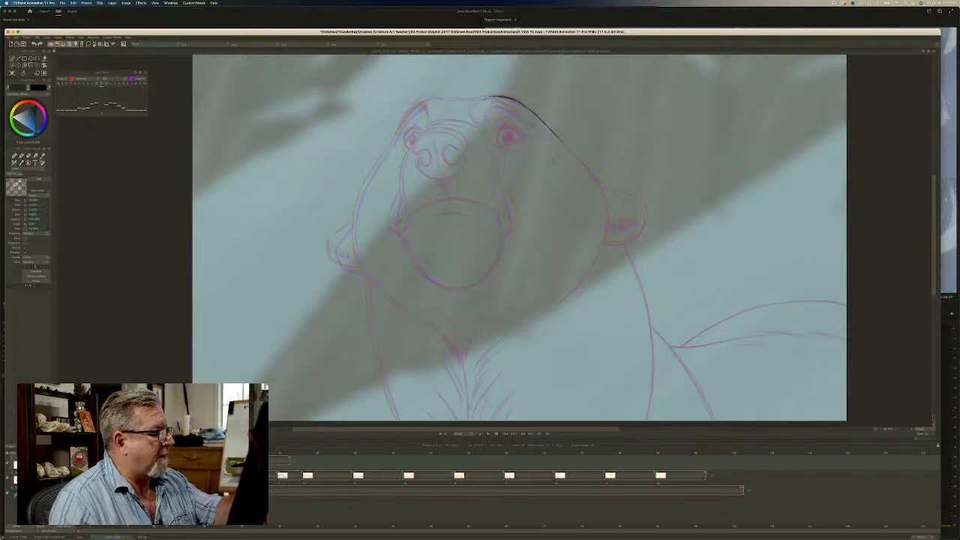
mouse_move(562, 142)
mouse_down()
mouse_move(608, 208)
mouse_move(606, 239)
mouse_move(606, 225)
mouse_move(565, 297)
mouse_up()
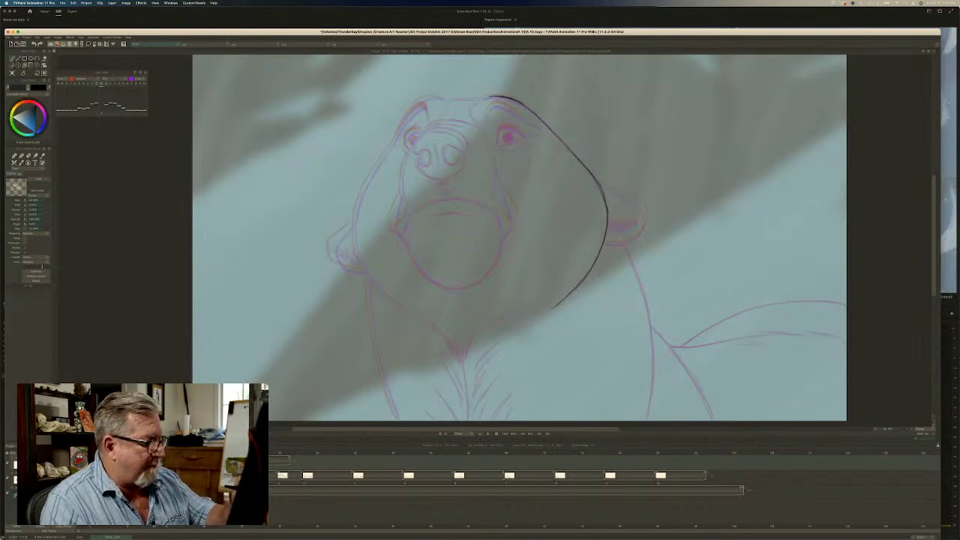
mouse_move(623, 244)
mouse_down()
mouse_move(651, 324)
mouse_move(647, 418)
mouse_up()
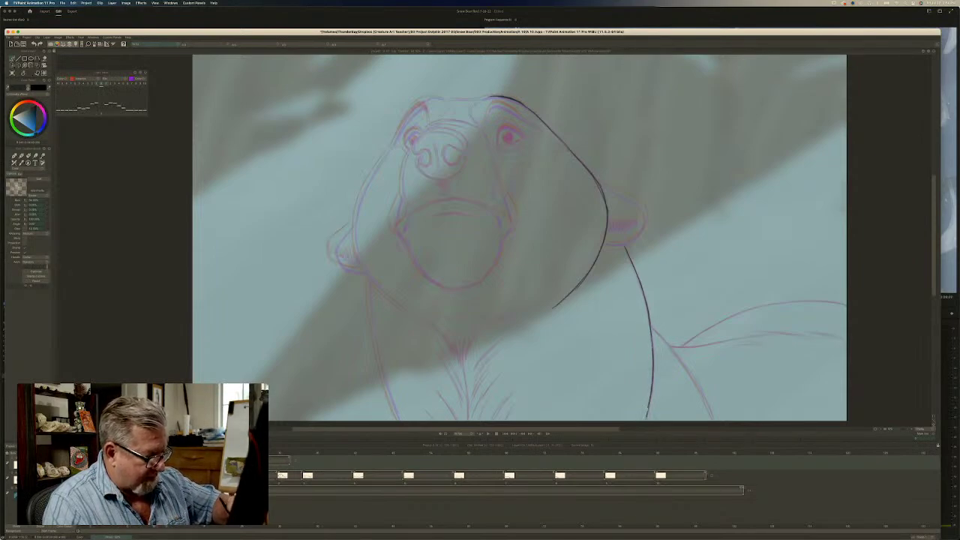
drag(649, 324, 711, 417)
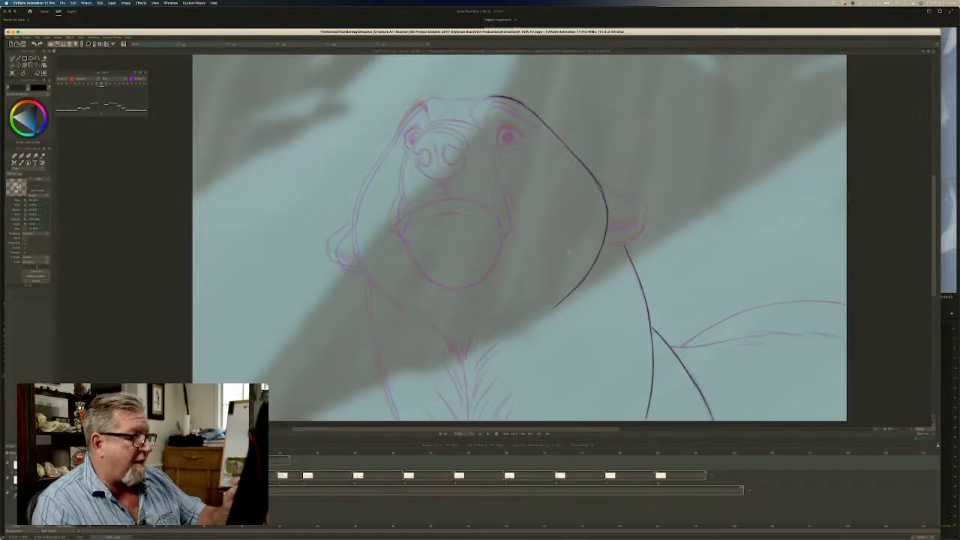
Ink the bear's back contour, the broken fur line beneath it and the short fur strokes, cleaning up with the eraser.
mouse_move(839, 303)
mouse_down()
mouse_move(771, 303)
mouse_move(779, 290)
mouse_move(729, 316)
mouse_move(735, 331)
mouse_move(724, 319)
mouse_move(694, 338)
mouse_up()
key(e)
key(b)
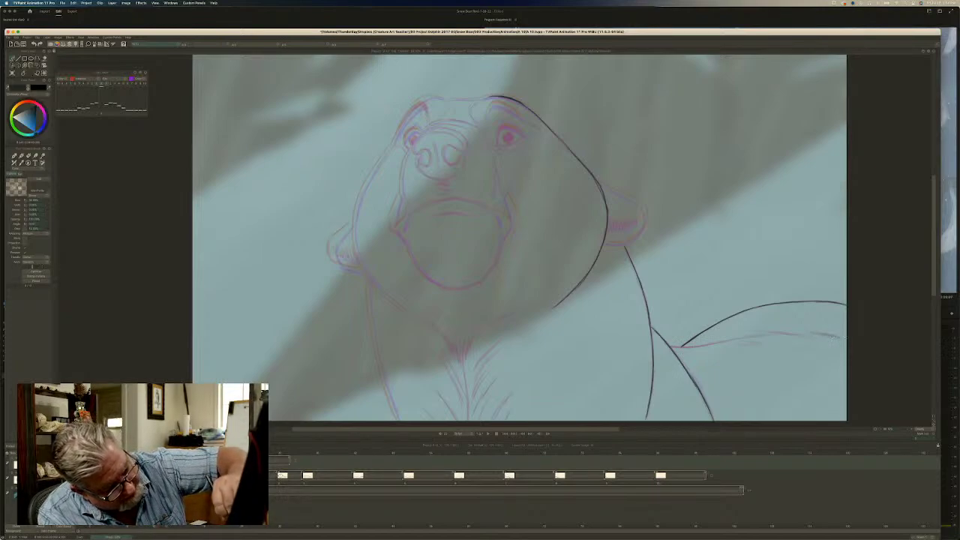
mouse_move(821, 334)
mouse_down()
mouse_move(840, 336)
mouse_move(766, 333)
mouse_up()
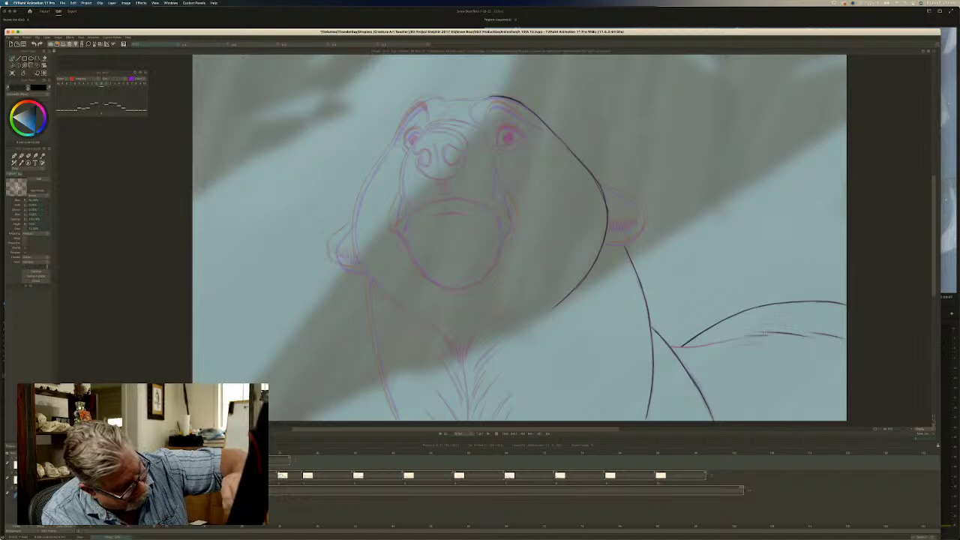
drag(756, 336, 675, 346)
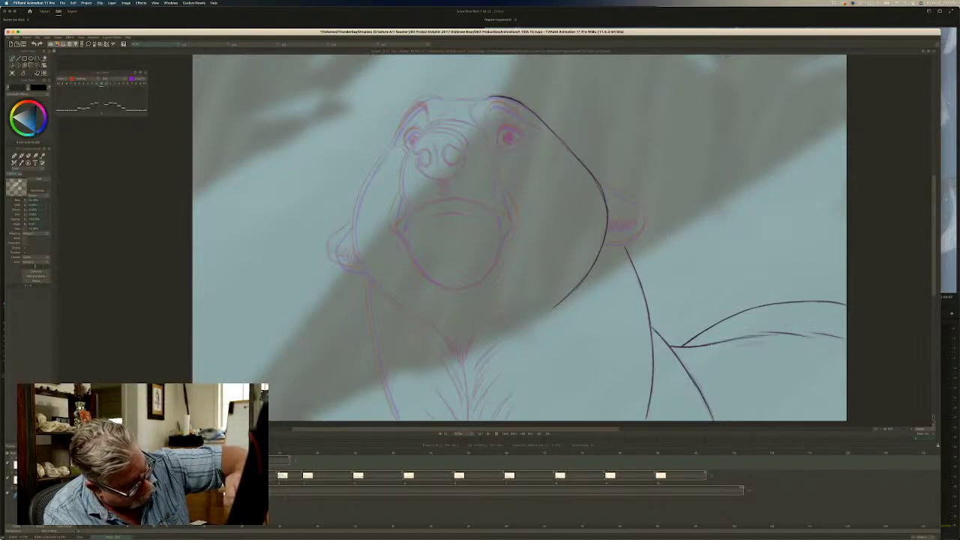
drag(764, 340, 747, 344)
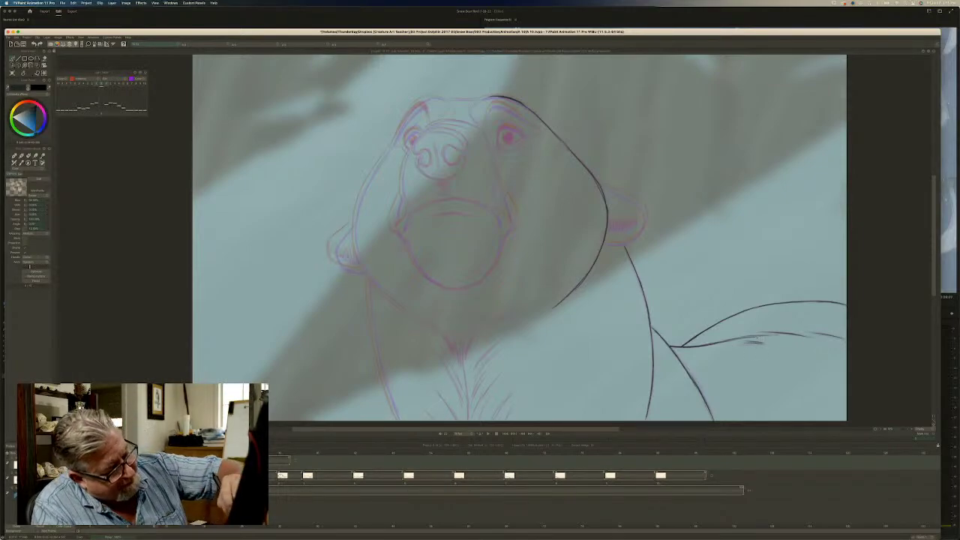
key(e)
drag(762, 342, 745, 343)
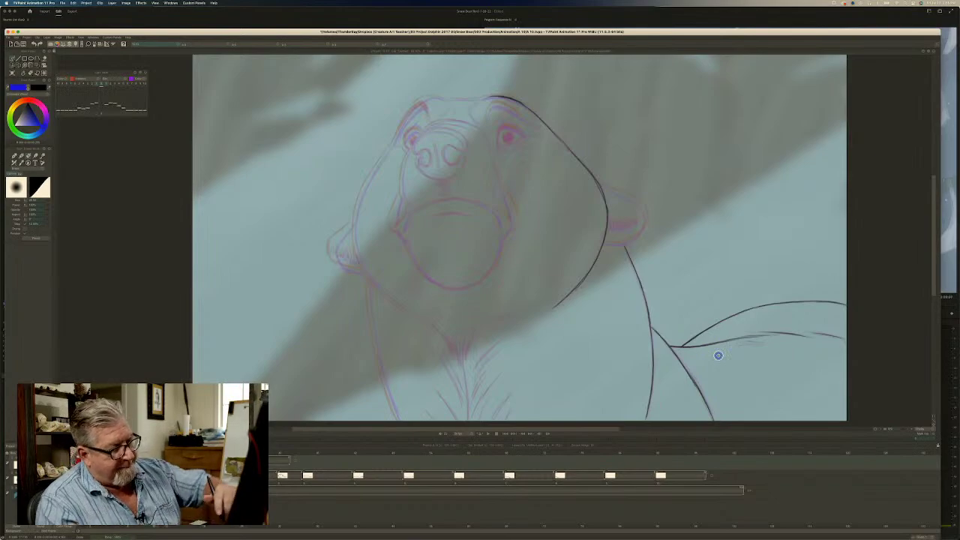
key(b)
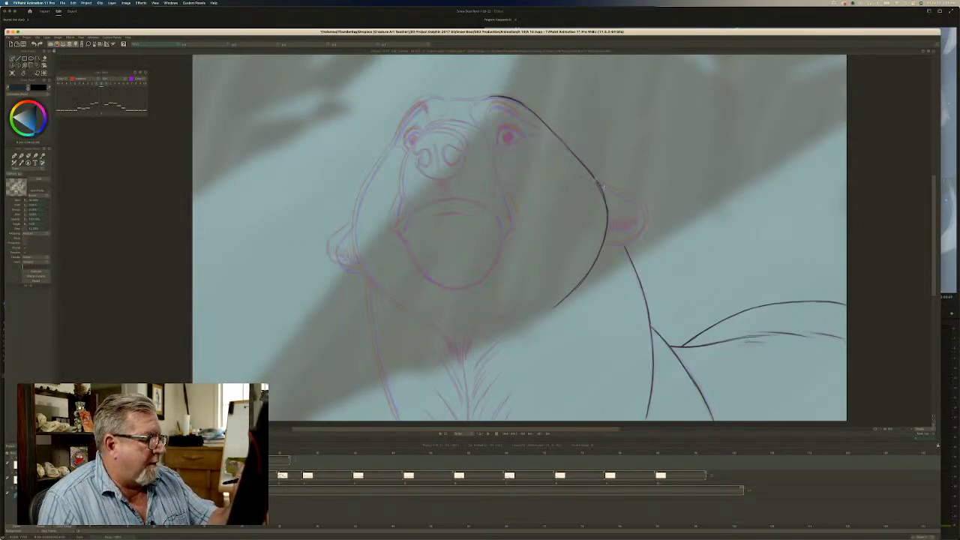
Ink the bear's ear on the back side, clean up its upper edge with the eraser and hatch the inner ear.
mouse_move(603, 185)
mouse_down()
mouse_move(639, 201)
mouse_move(647, 224)
mouse_up()
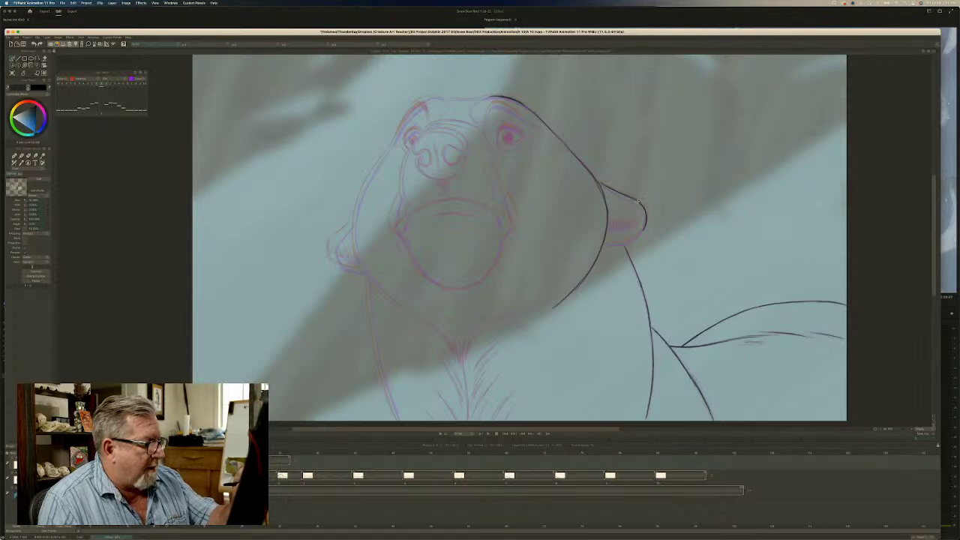
key(e)
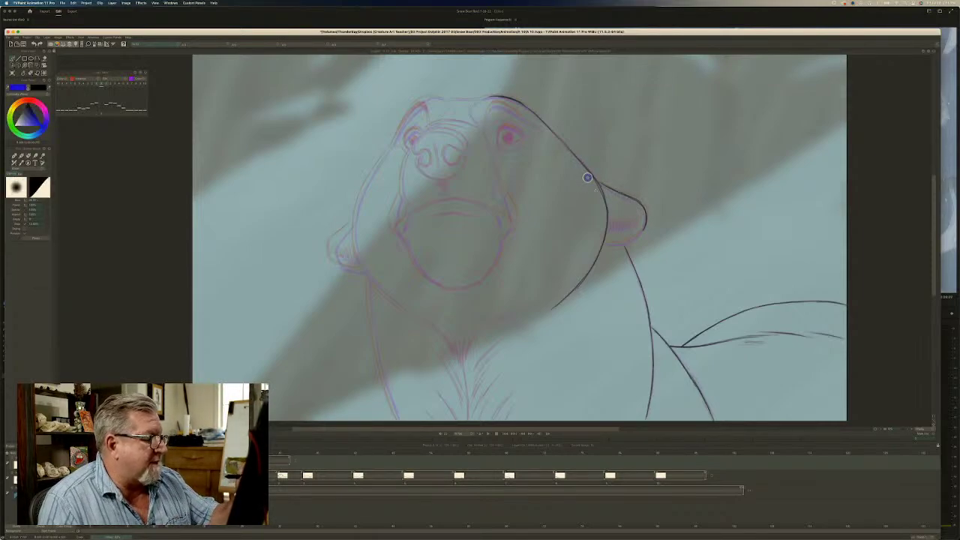
mouse_move(631, 191)
mouse_down()
mouse_move(622, 191)
mouse_move(633, 191)
mouse_up()
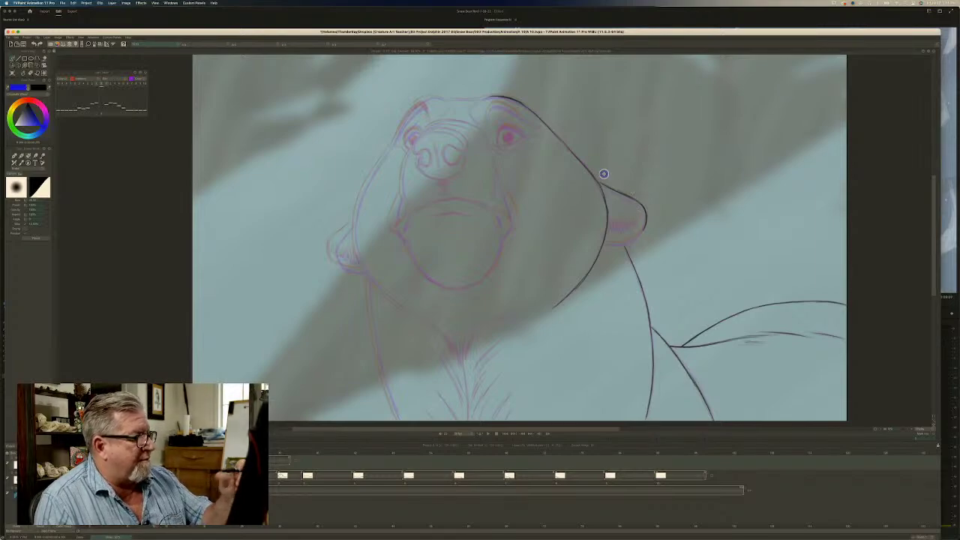
key(b)
mouse_move(632, 198)
mouse_down()
mouse_move(610, 187)
mouse_move(609, 174)
mouse_move(633, 237)
mouse_move(614, 245)
mouse_move(608, 221)
mouse_move(632, 221)
mouse_up()
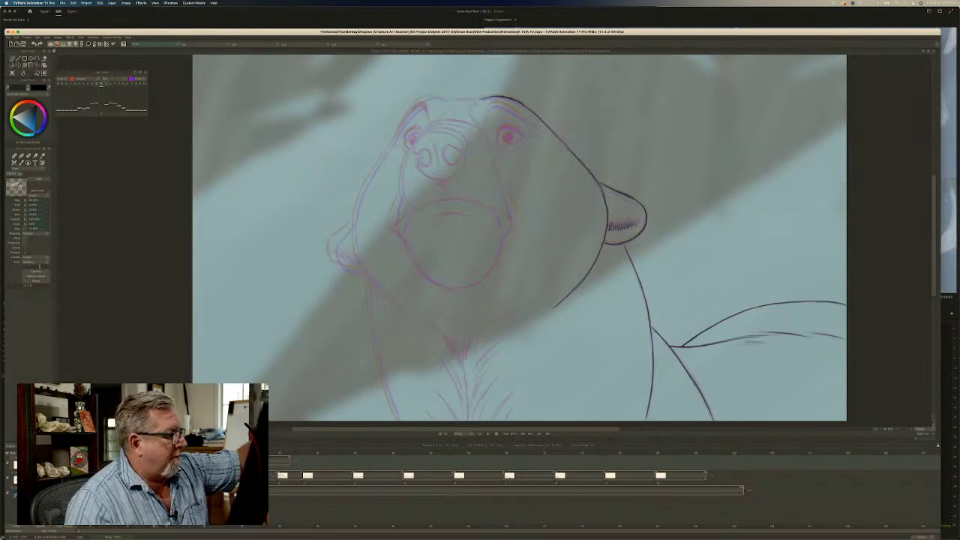
Ink the top of the head, the far brow and cheek contour down to the jaw, and the first fur strokes below the chin.
drag(474, 99, 450, 99)
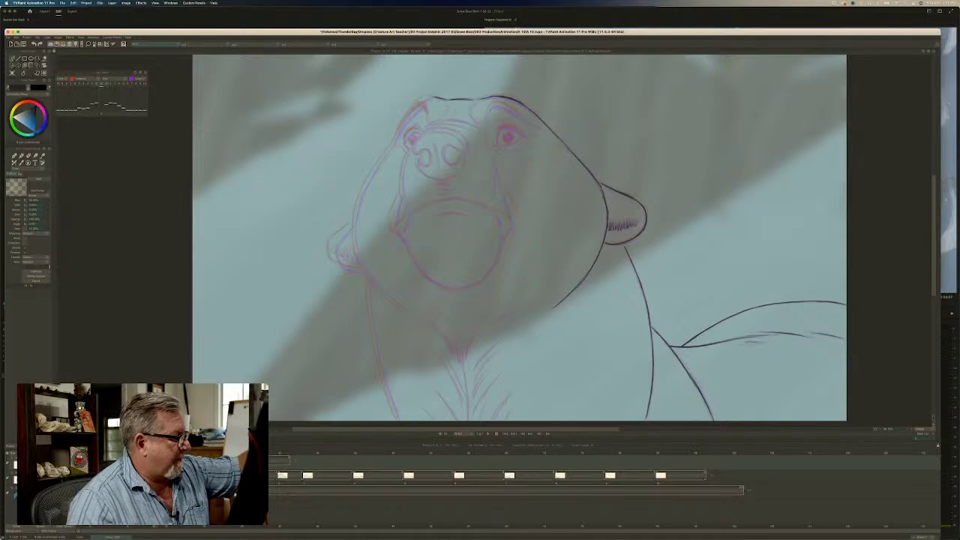
drag(429, 97, 413, 101)
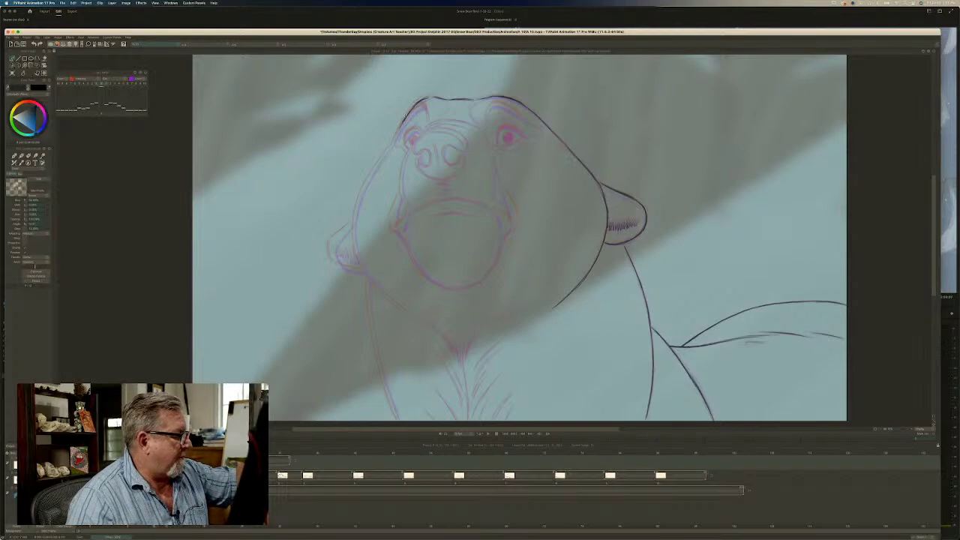
mouse_move(402, 122)
mouse_down()
mouse_move(368, 178)
mouse_move(350, 255)
mouse_move(355, 229)
mouse_move(357, 259)
mouse_move(378, 294)
mouse_move(462, 372)
mouse_up()
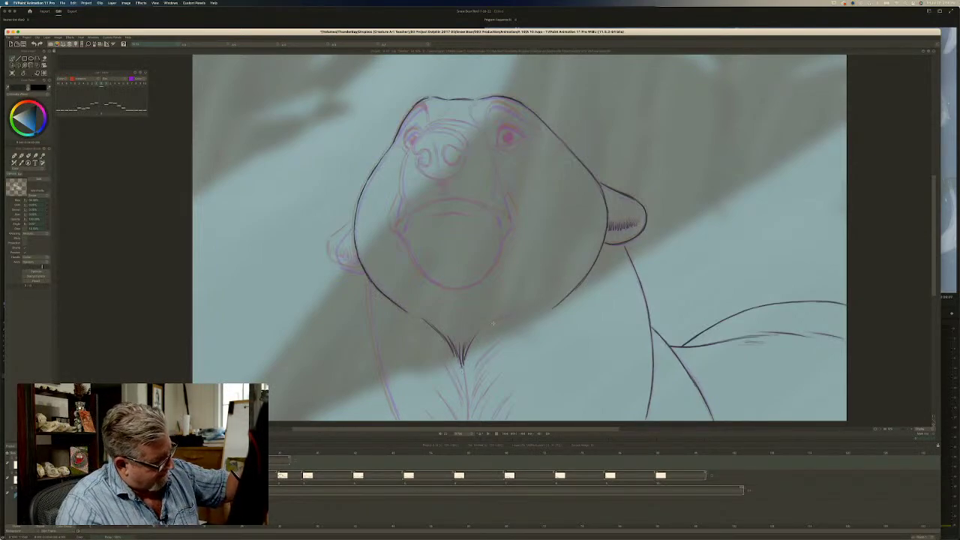
Ink the chest fur strokes on both sides of the centre line and the chest contour below the far ear.
mouse_move(492, 325)
mouse_down()
mouse_move(527, 319)
mouse_move(513, 334)
mouse_move(529, 324)
mouse_move(476, 376)
mouse_move(479, 360)
mouse_move(479, 418)
mouse_up()
mouse_move(513, 391)
mouse_down()
mouse_move(494, 418)
mouse_move(507, 420)
mouse_up()
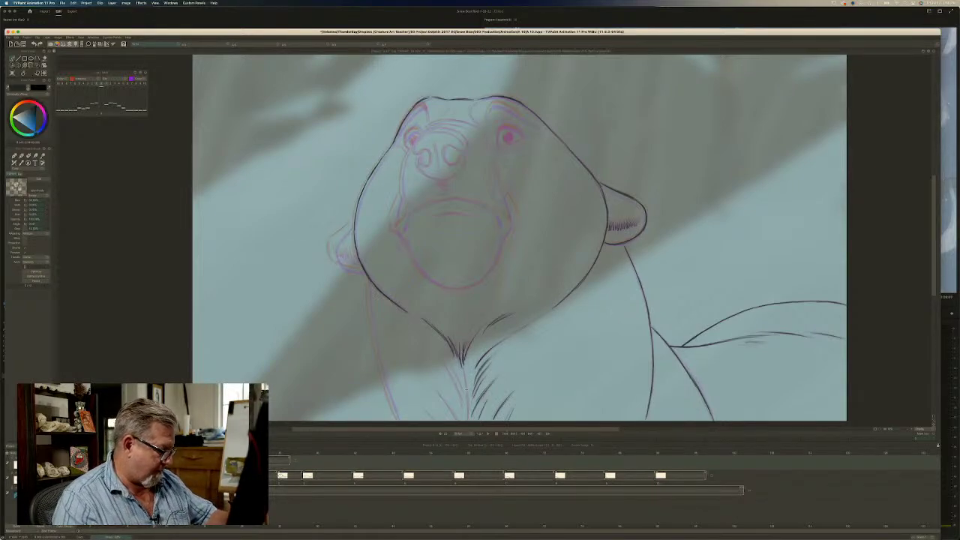
mouse_move(464, 369)
mouse_down()
mouse_move(469, 420)
mouse_move(461, 385)
mouse_move(446, 394)
mouse_up()
drag(458, 371, 440, 417)
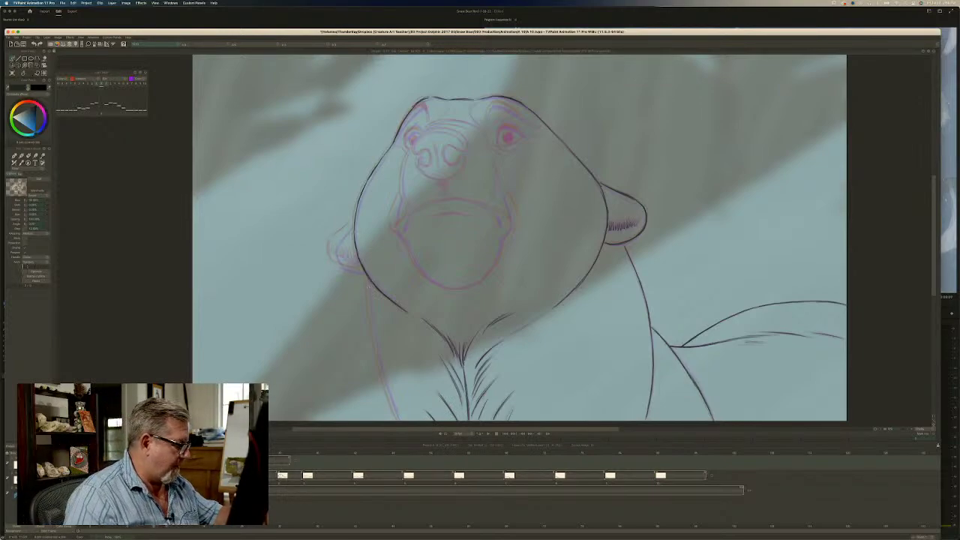
mouse_move(366, 288)
mouse_down()
mouse_move(377, 367)
mouse_move(402, 422)
mouse_up()
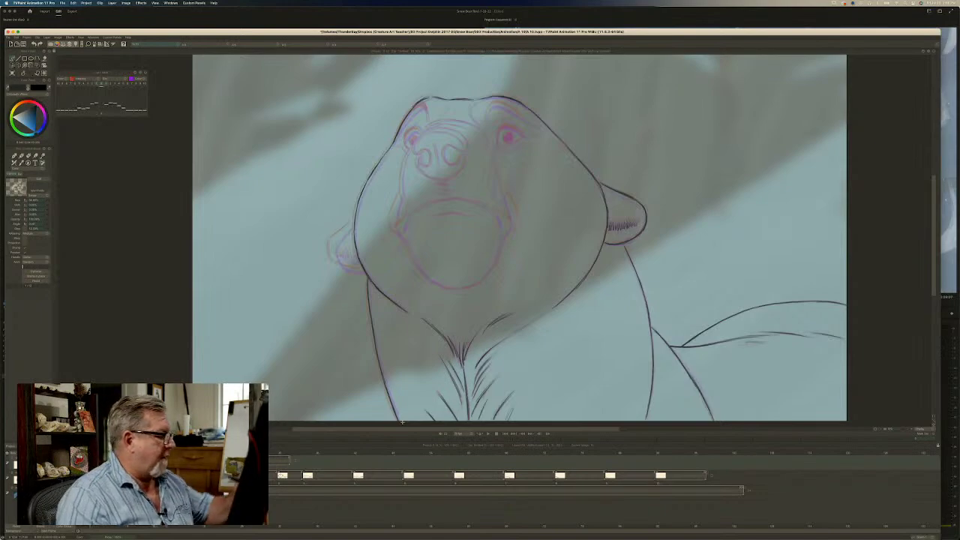
Ink the far ear with its inner hatching and the nose with both nostrils, then hatch the groove beneath the nose.
drag(352, 223, 341, 233)
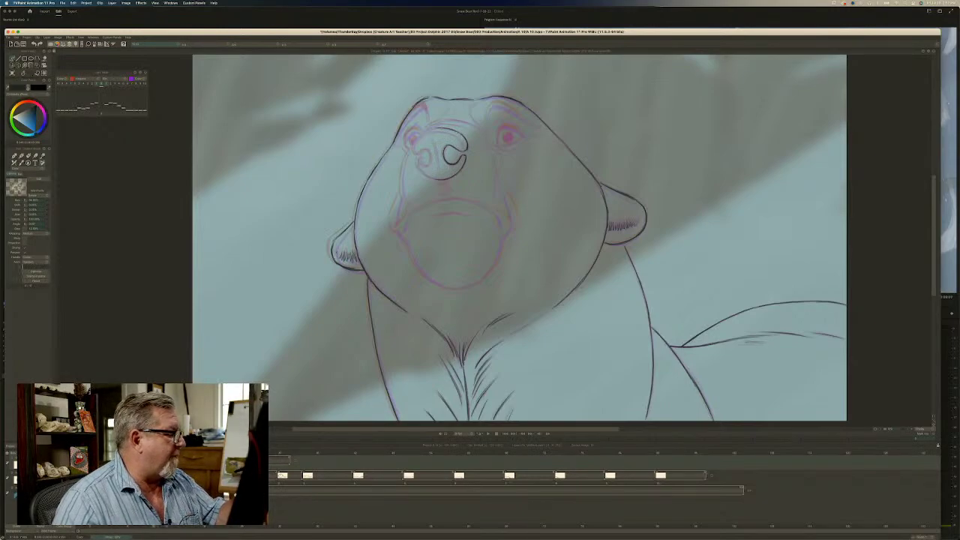
drag(429, 128, 443, 129)
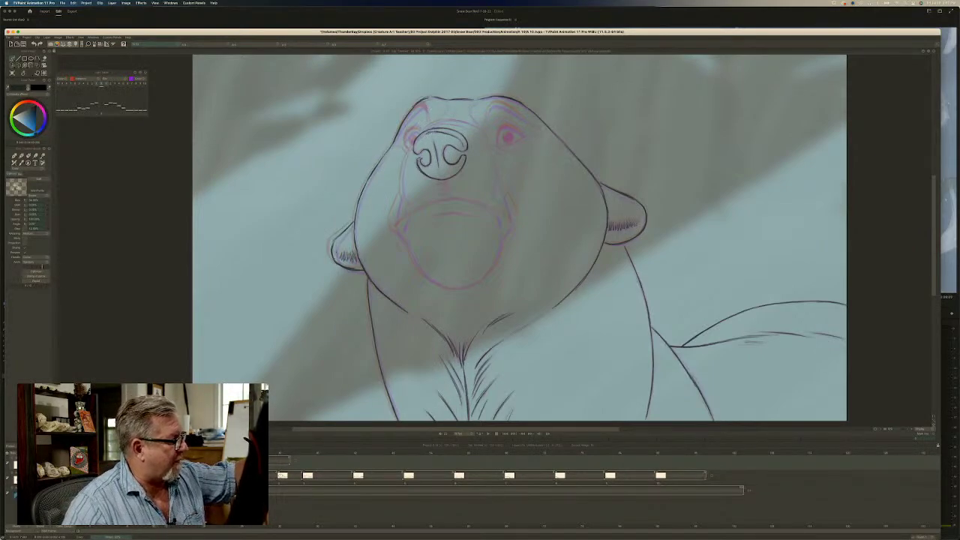
key(e)
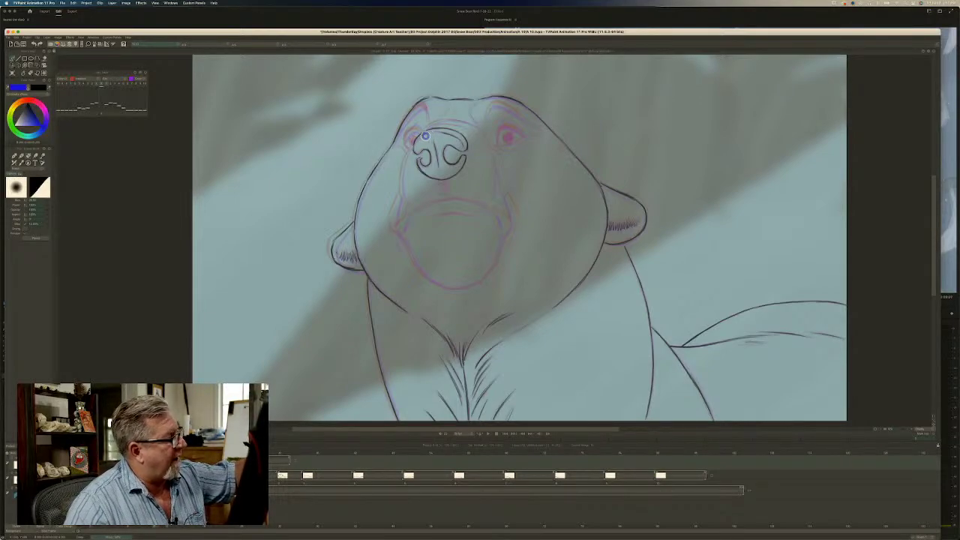
key(b)
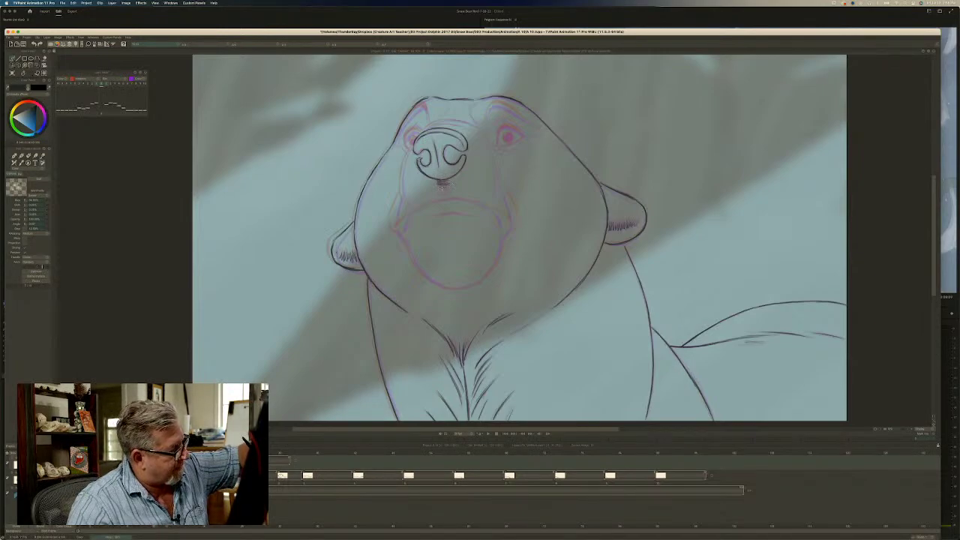
drag(439, 195, 448, 191)
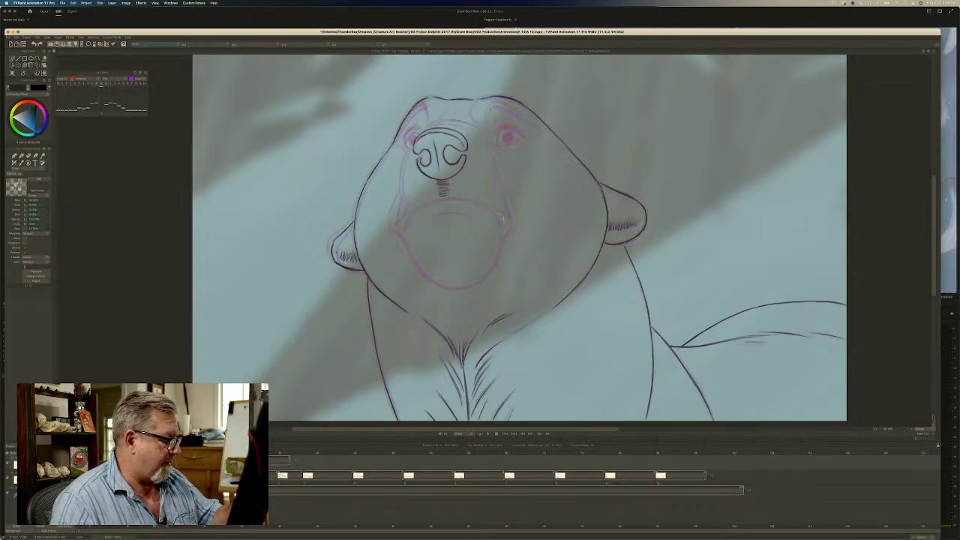
Ink the mouth line, the lower lip and chin marks, and the back-side muzzle, mouth corner and chin contour.
drag(504, 217, 501, 219)
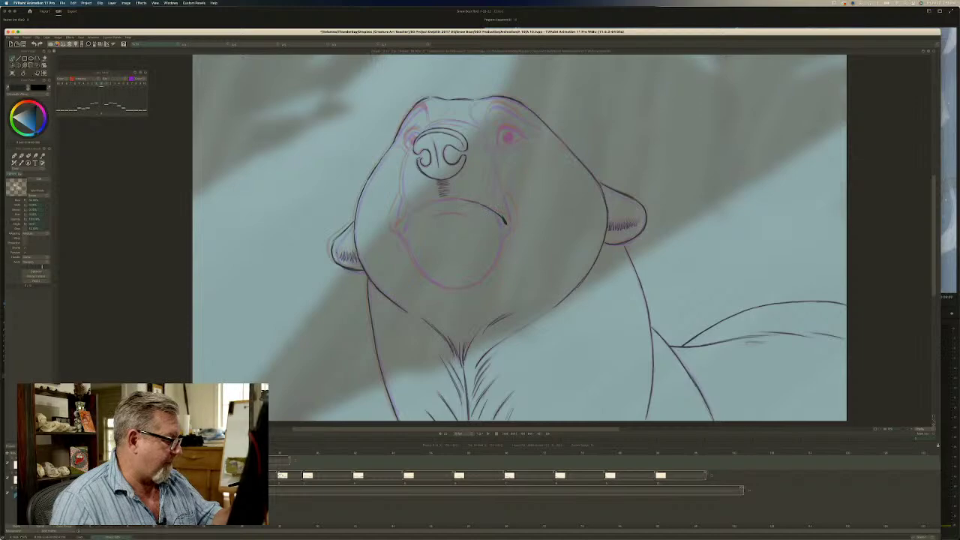
mouse_move(455, 200)
mouse_down()
mouse_move(423, 206)
mouse_move(400, 232)
mouse_up()
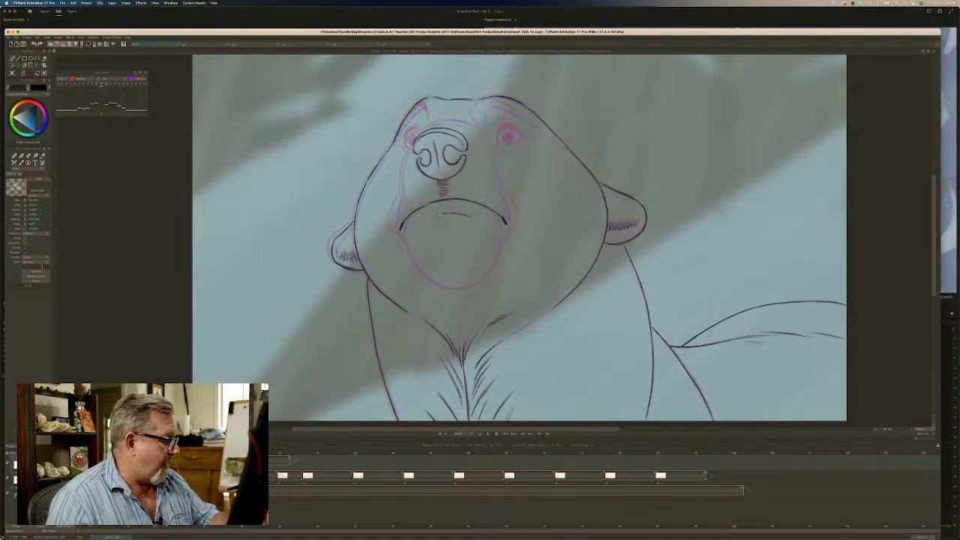
drag(439, 214, 434, 215)
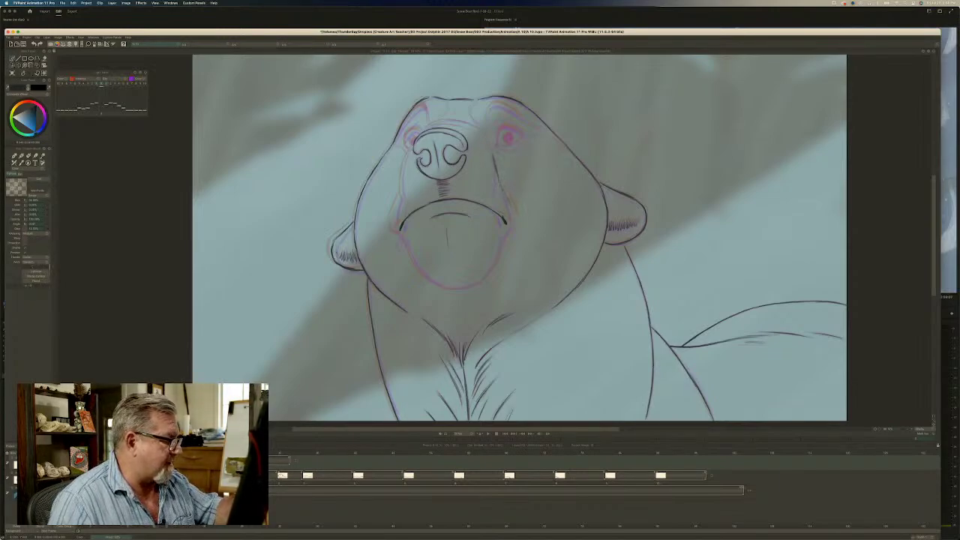
drag(504, 193, 514, 216)
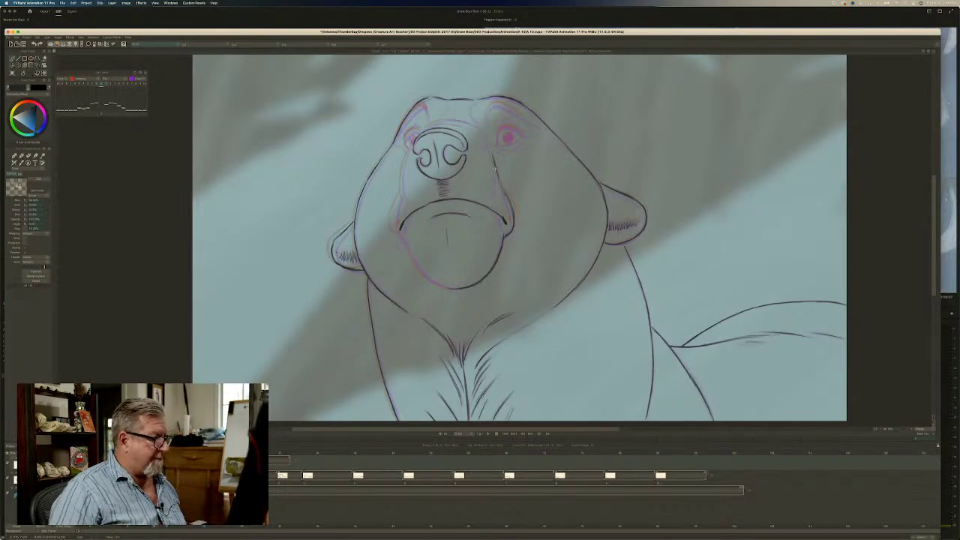
Compare the drawing with the preceding inked drawings by flipping between them and toggling a light table frame.
key(Left)
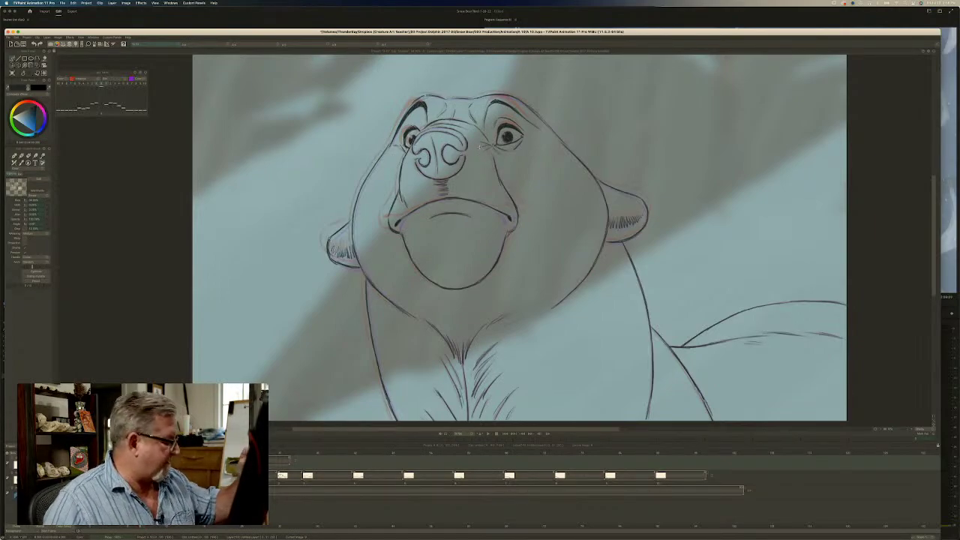
click(111, 85)
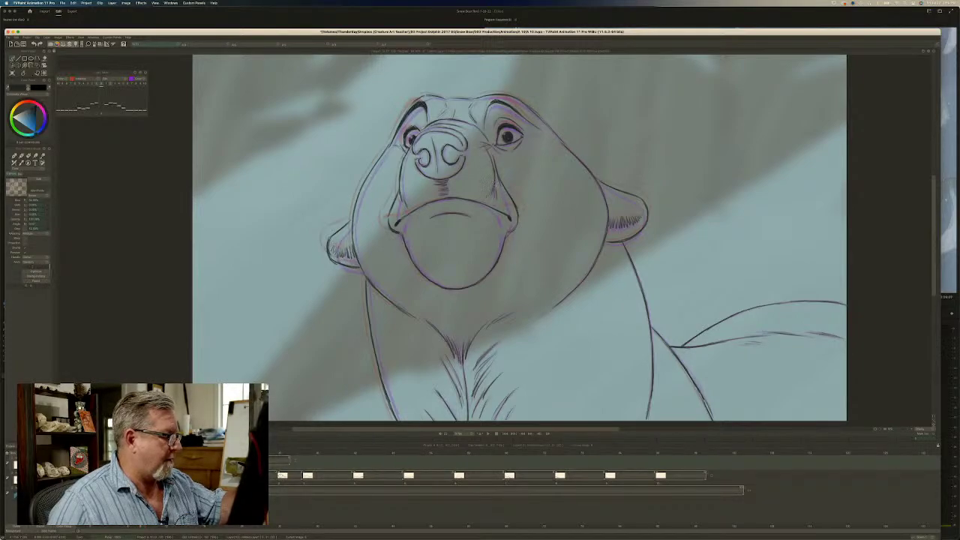
click(110, 83)
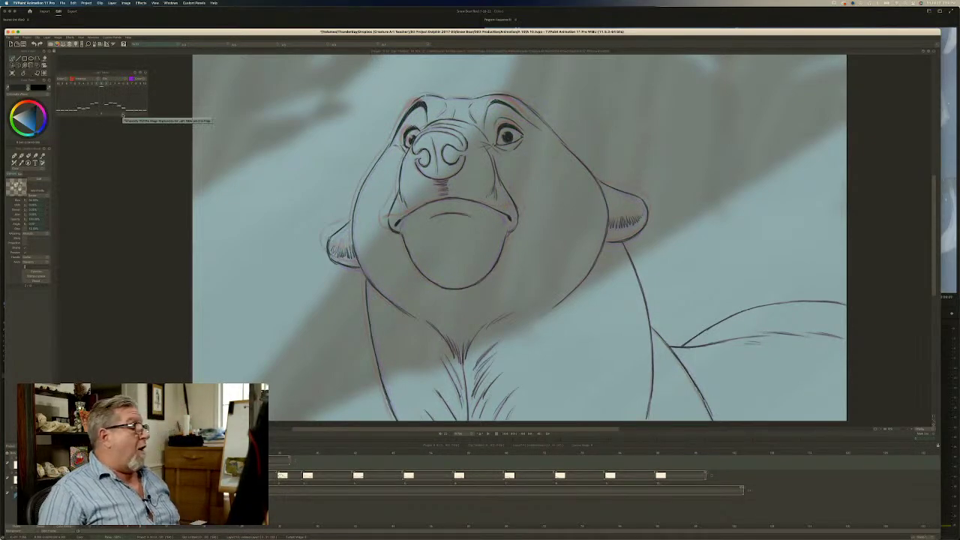
key(Left)
key(Right)
key(Left)
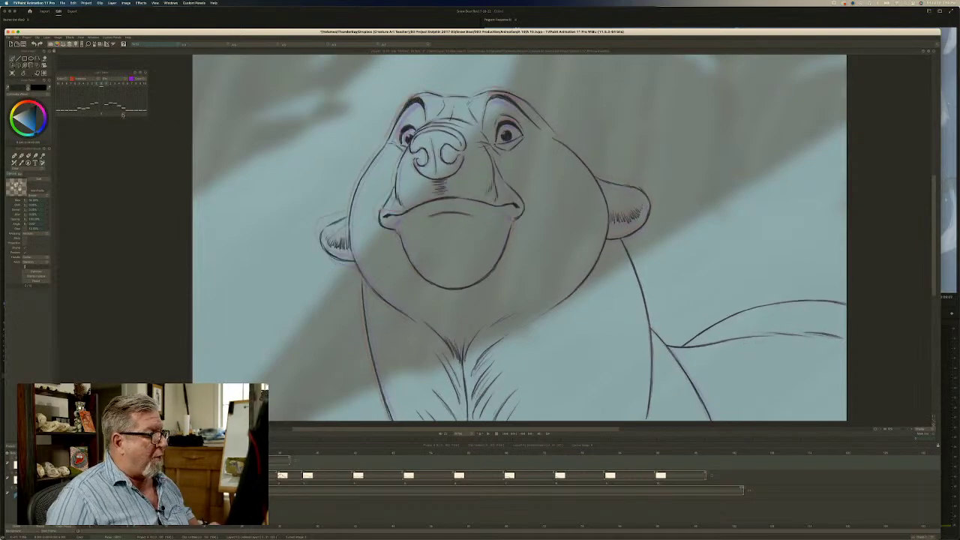
key(Right)
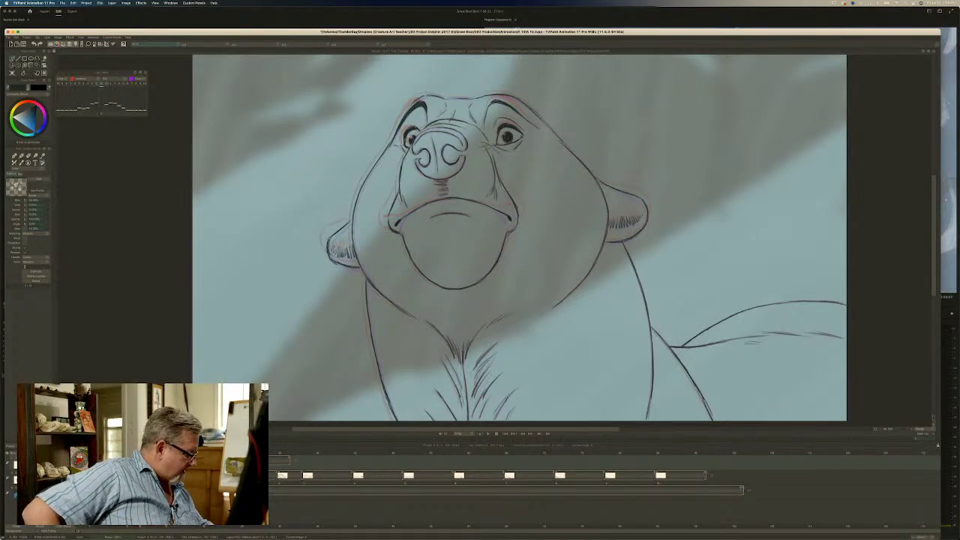
key(Right)
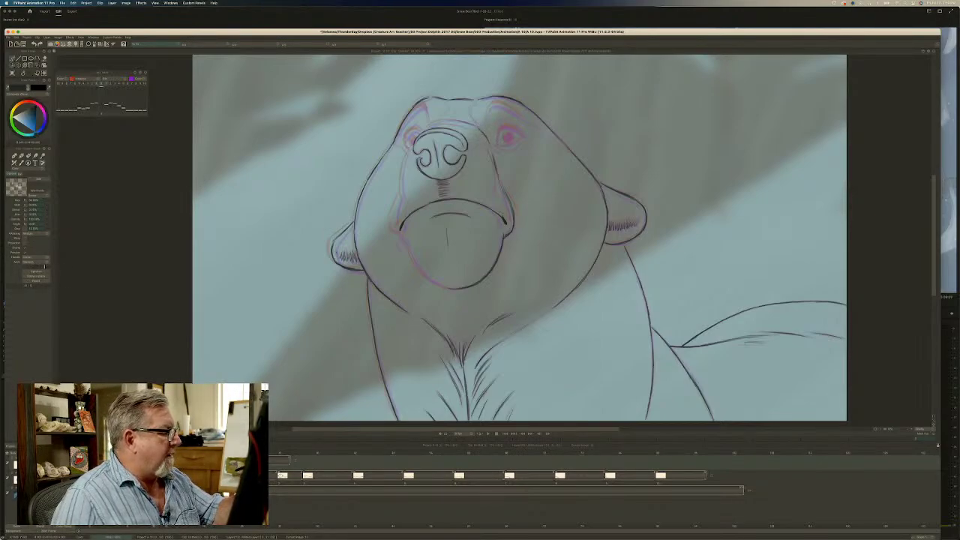
Ink the nose bridge, far muzzle side, remaining chin contour and both eyes, and flip against the previous drawing to check the motion.
drag(450, 121, 471, 124)
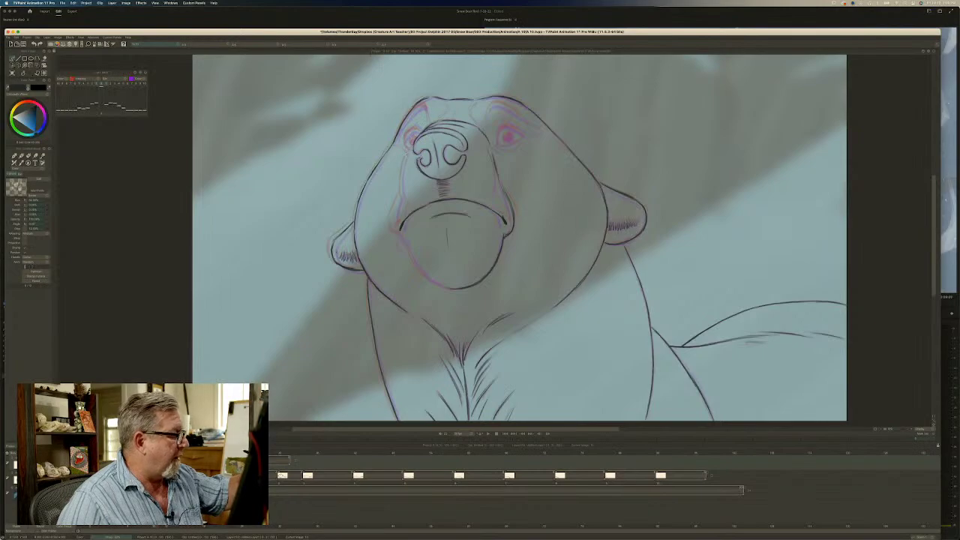
drag(413, 142, 402, 179)
drag(404, 165, 401, 200)
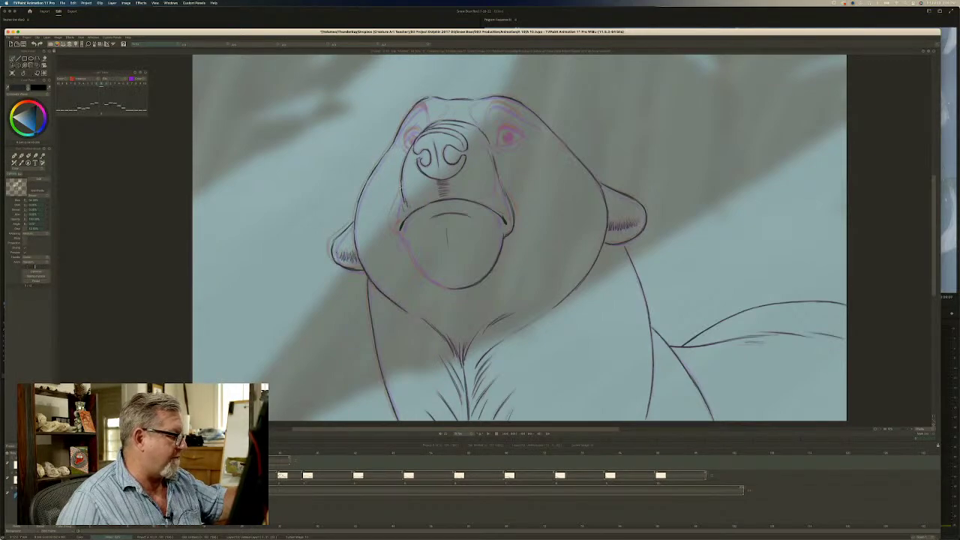
drag(401, 192, 392, 222)
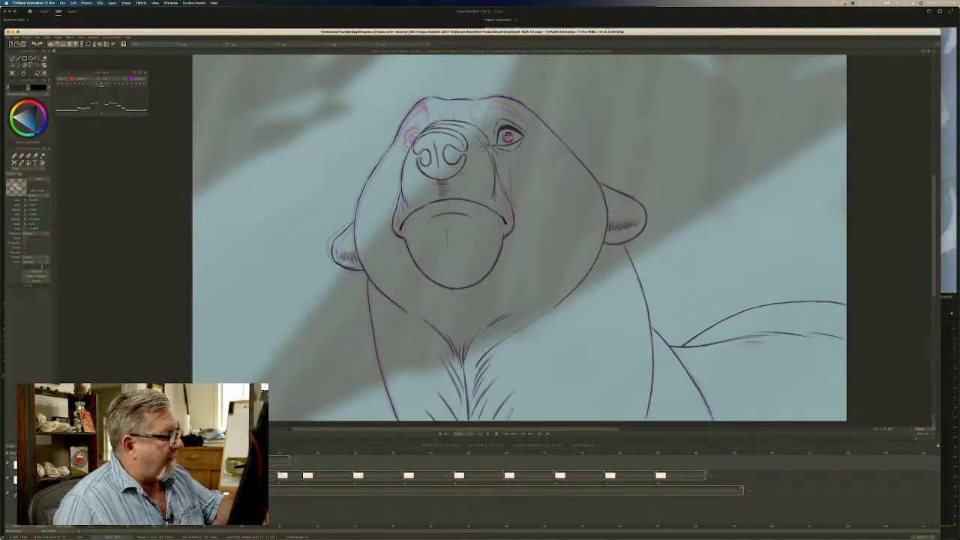
drag(511, 138, 506, 136)
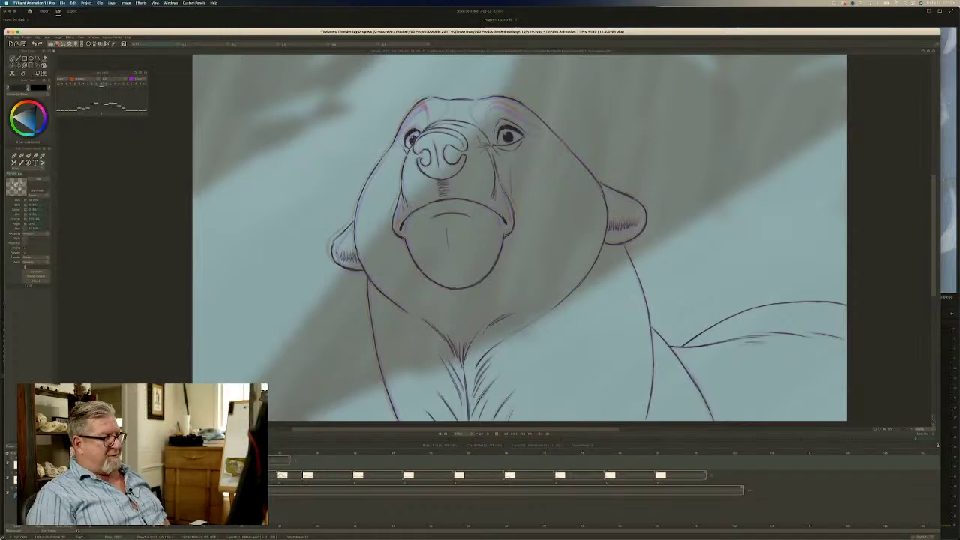
key(Left)
key(Right)
key(Left)
key(Right)
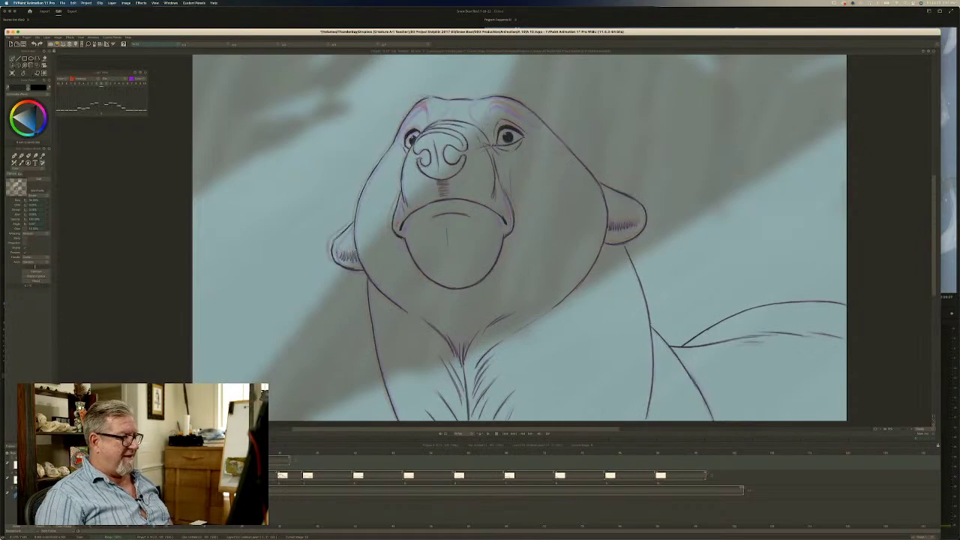
key(Left)
key(Right)
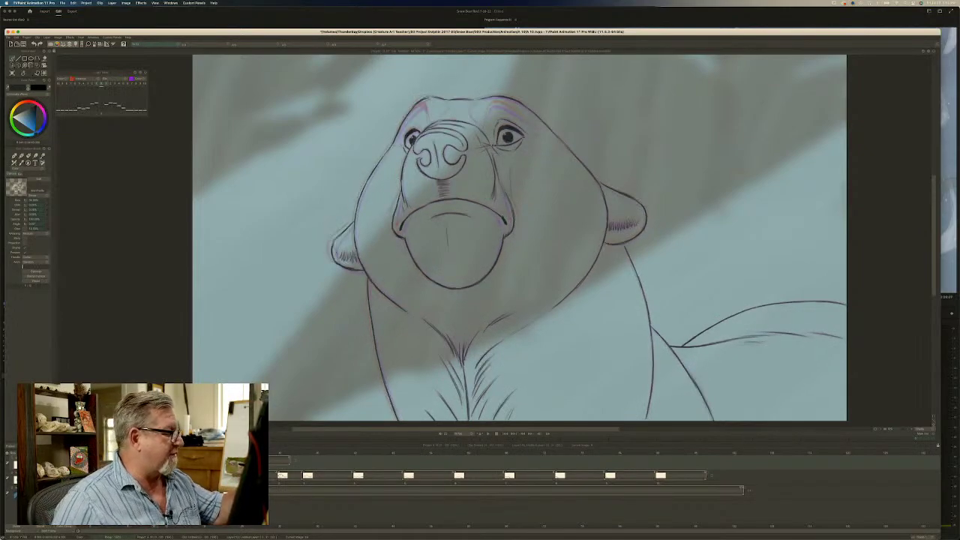
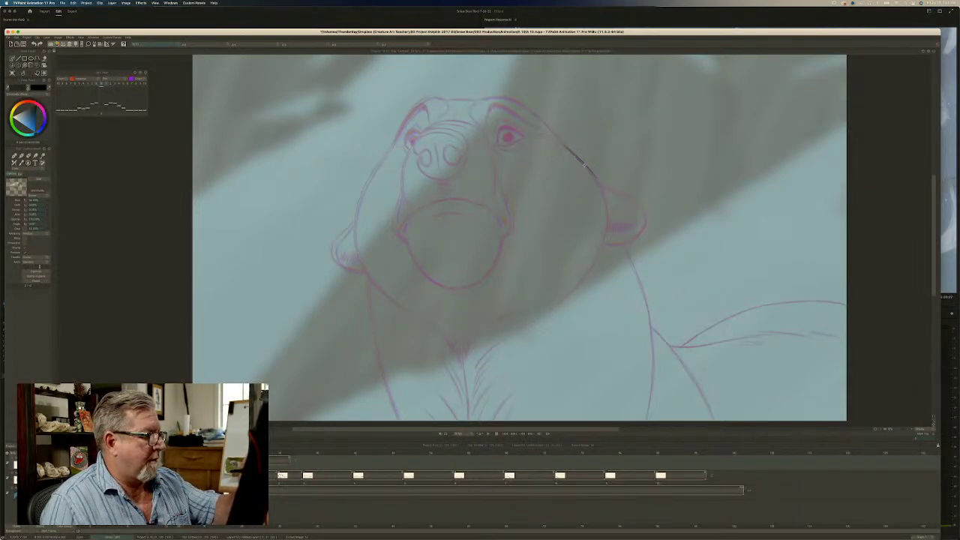
Ink the near cheek contour and the chest fur strokes, and flip against the neighbouring inked drawing to compare.
mouse_move(585, 166)
mouse_down()
mouse_move(607, 213)
mouse_move(595, 261)
mouse_move(605, 247)
mouse_move(564, 300)
mouse_up()
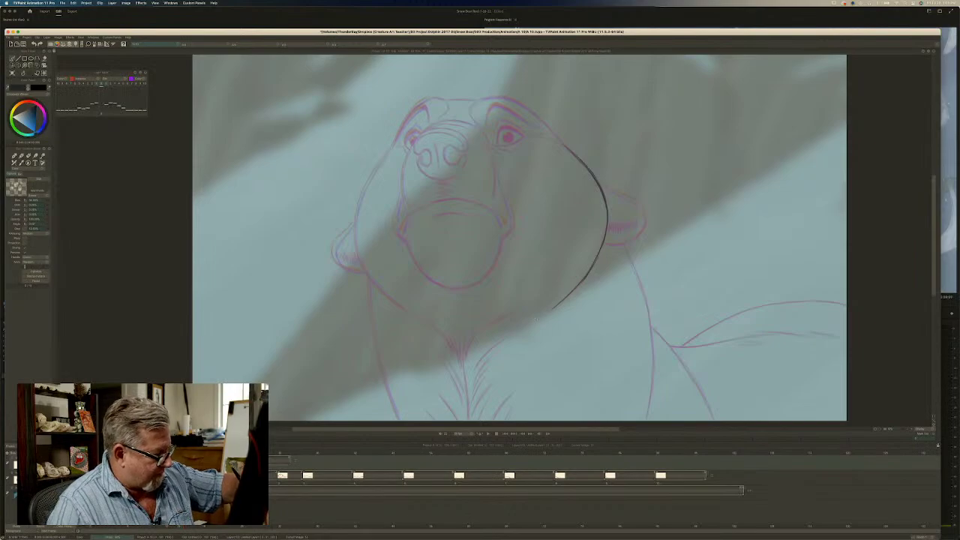
mouse_move(525, 327)
mouse_down()
mouse_move(474, 372)
mouse_move(474, 413)
mouse_move(502, 405)
mouse_move(494, 417)
mouse_up()
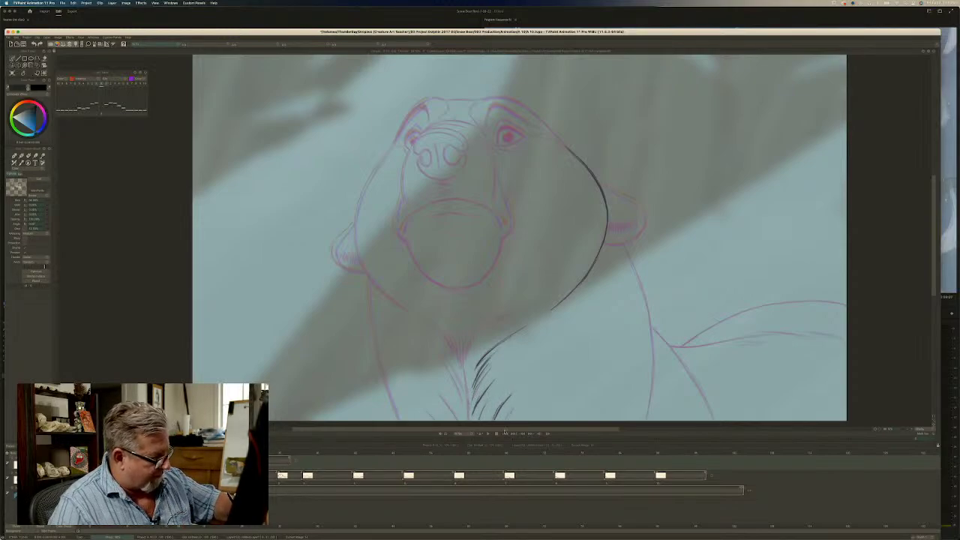
drag(468, 381, 466, 417)
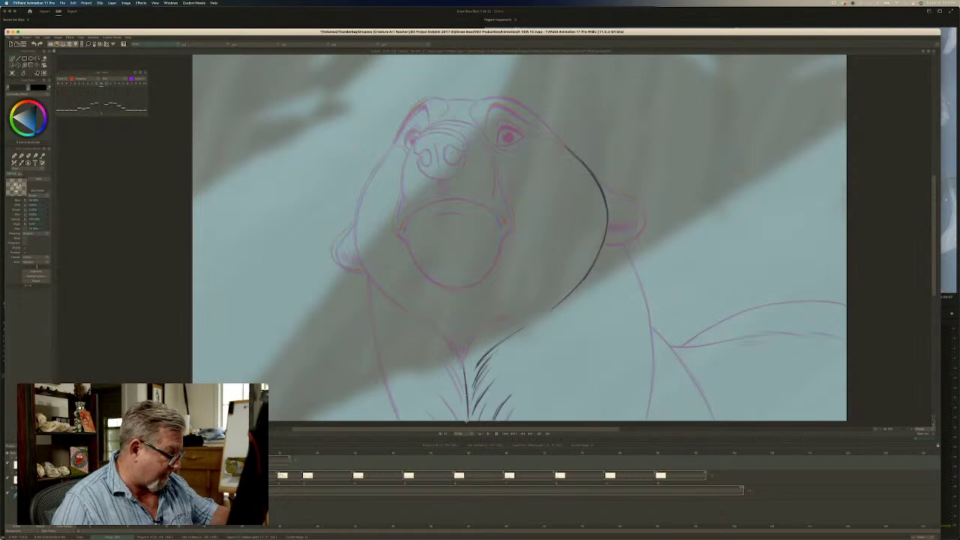
drag(460, 361, 446, 393)
mouse_move(463, 376)
mouse_down()
mouse_move(452, 406)
mouse_move(436, 408)
mouse_up()
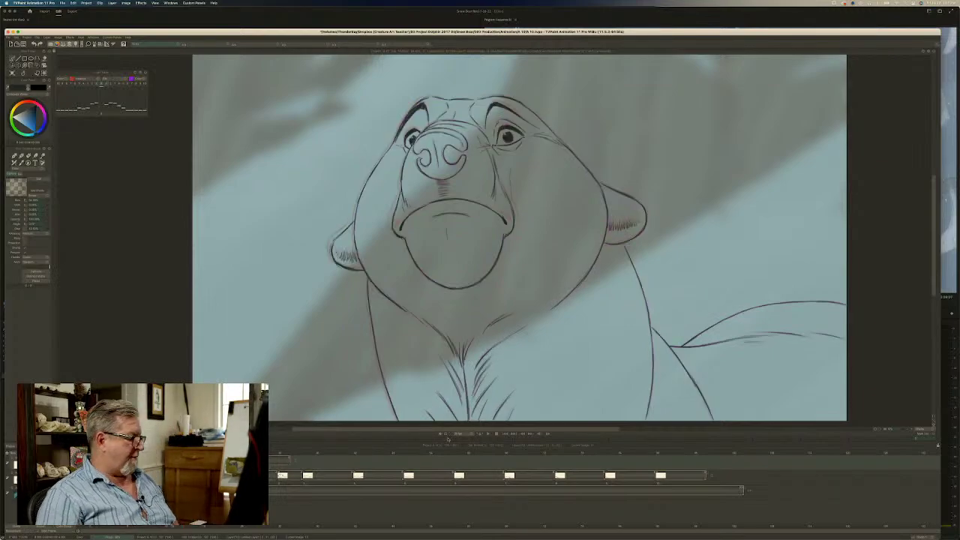
key(Left)
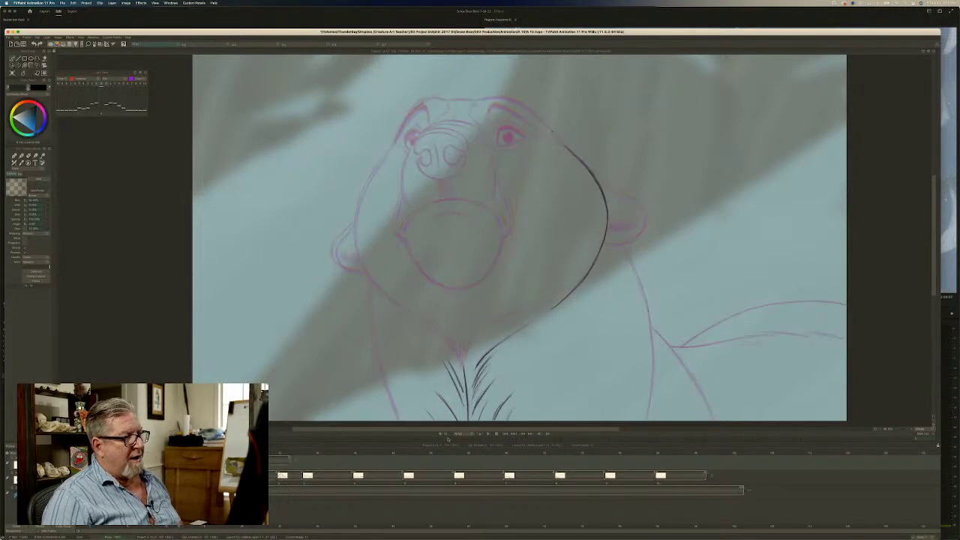
key(Right)
key(Left)
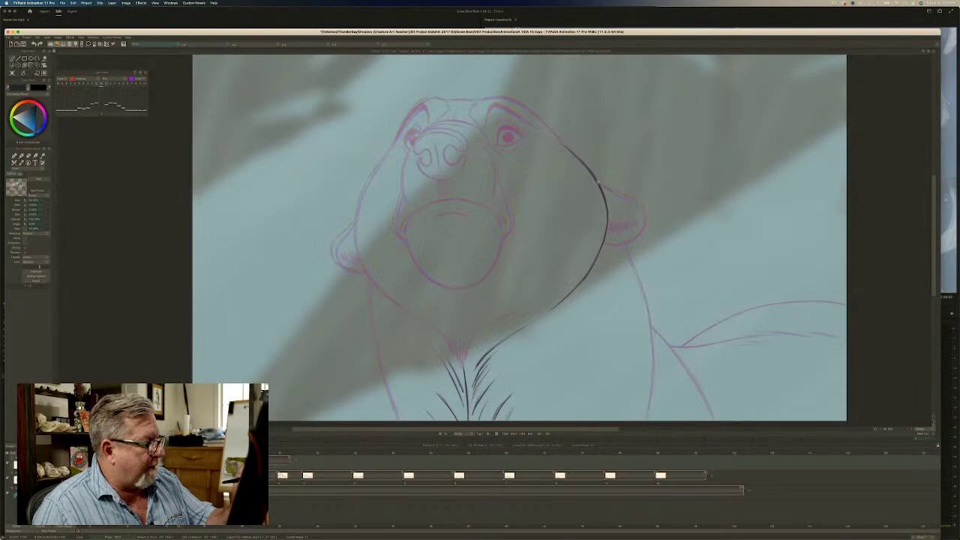
Ink the outline of the ear beside the inked cheek and hatch its inner shading.
mouse_move(612, 189)
mouse_down()
mouse_move(643, 211)
mouse_move(636, 237)
mouse_move(603, 243)
mouse_move(623, 231)
mouse_up()
drag(626, 217, 629, 229)
drag(634, 219, 636, 225)
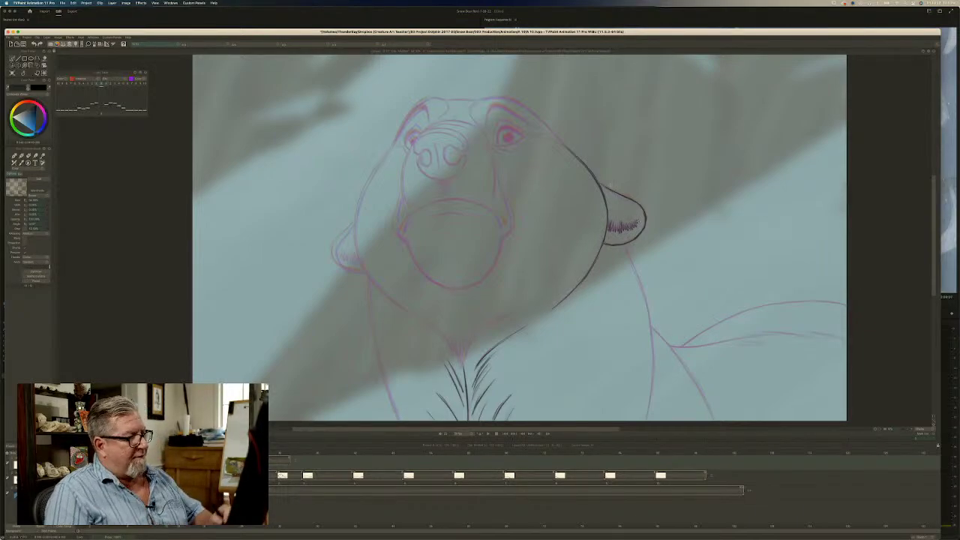
Ink the neck and shoulder lines below the inked ear, and the back contour with the fur line beneath it.
drag(623, 245, 654, 361)
drag(651, 327, 647, 417)
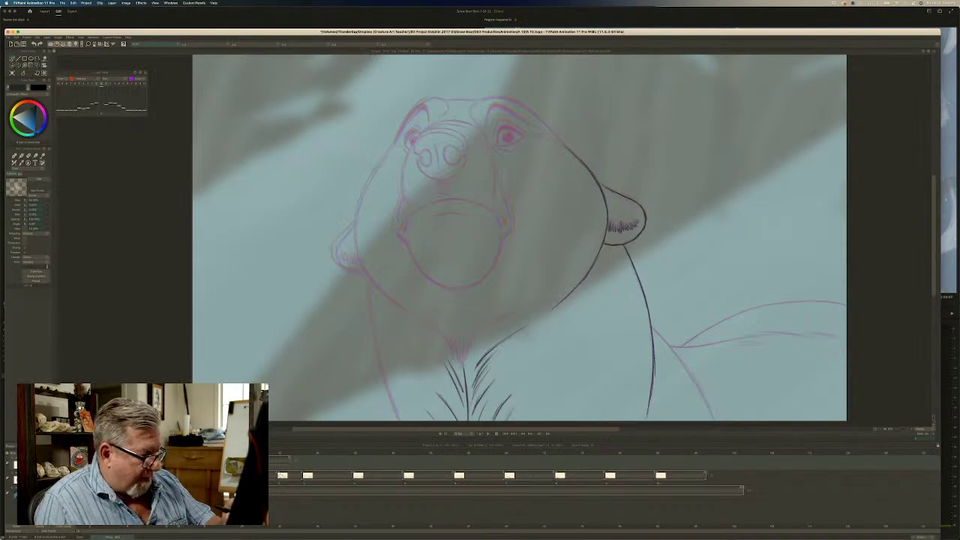
drag(651, 327, 714, 419)
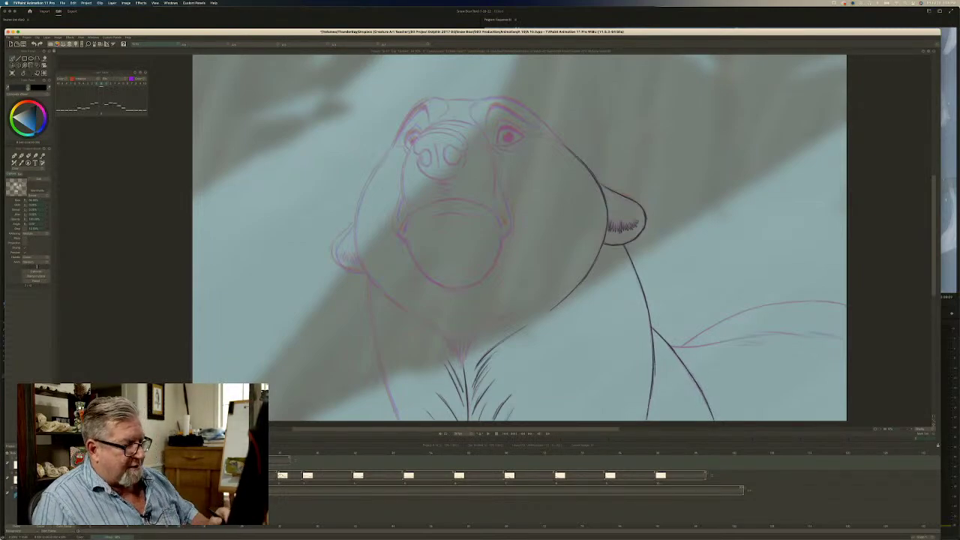
mouse_move(847, 305)
mouse_down()
mouse_move(775, 304)
mouse_move(678, 346)
mouse_up()
mouse_move(842, 338)
mouse_down()
mouse_move(757, 333)
mouse_move(680, 348)
mouse_up()
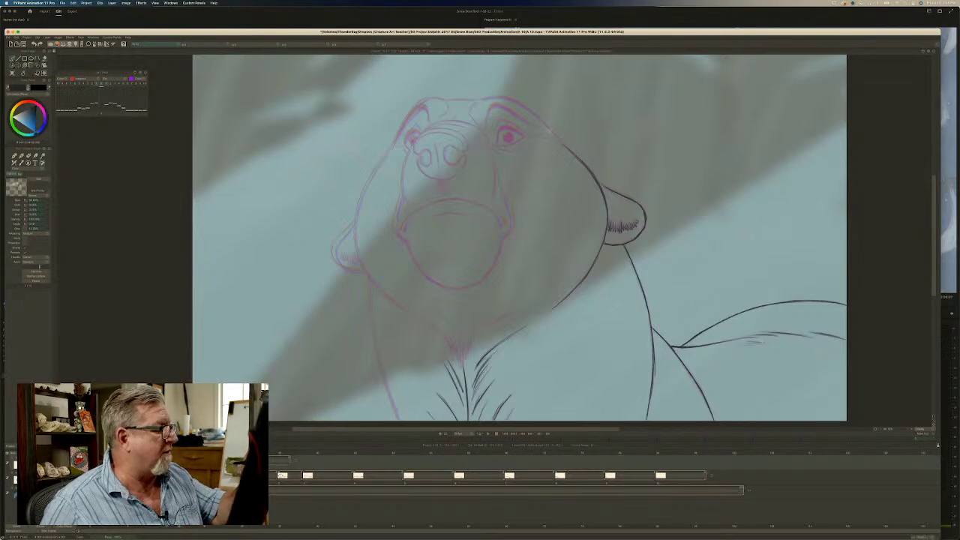
Ink the top of the head, the far cheek and the far neck line, and flip against the neighbouring drawing to compare.
mouse_move(553, 132)
mouse_down()
mouse_move(500, 97)
mouse_move(428, 99)
mouse_move(409, 112)
mouse_move(370, 176)
mouse_move(355, 237)
mouse_move(368, 275)
mouse_move(405, 309)
mouse_up()
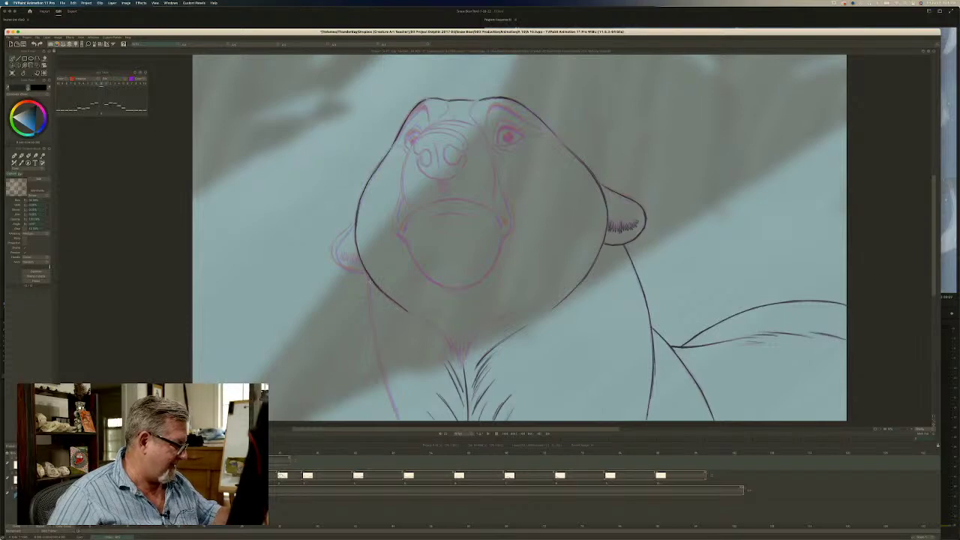
mouse_move(368, 279)
mouse_down()
mouse_move(379, 366)
mouse_move(403, 428)
mouse_up()
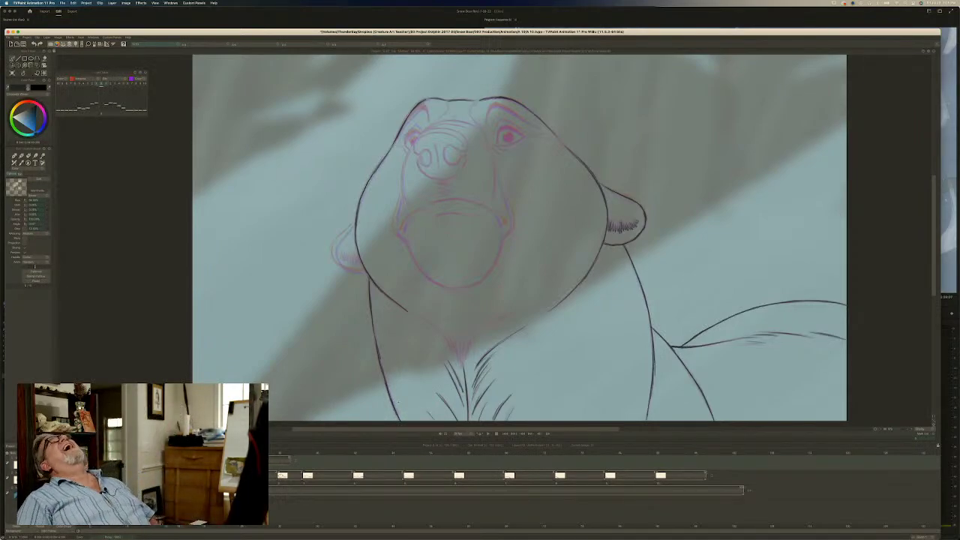
key(Left)
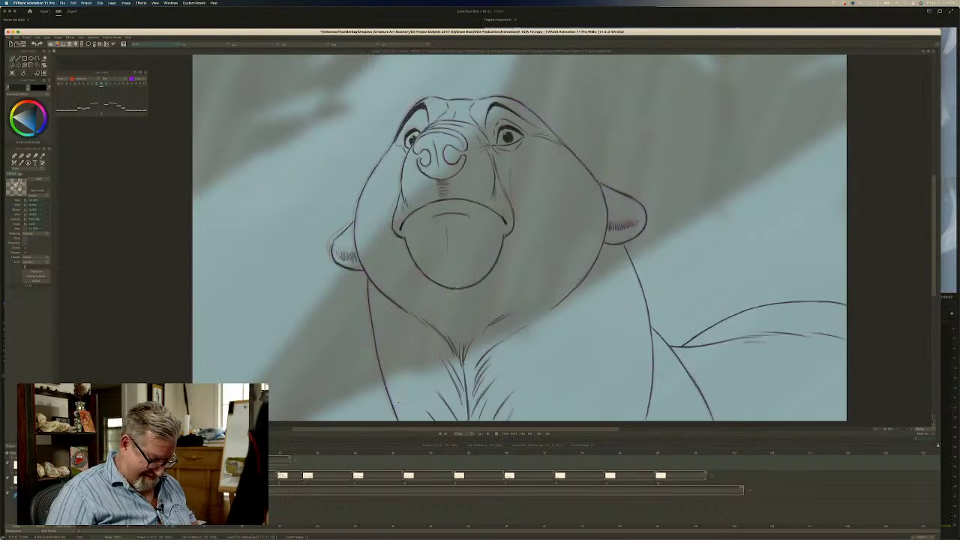
key(Up)
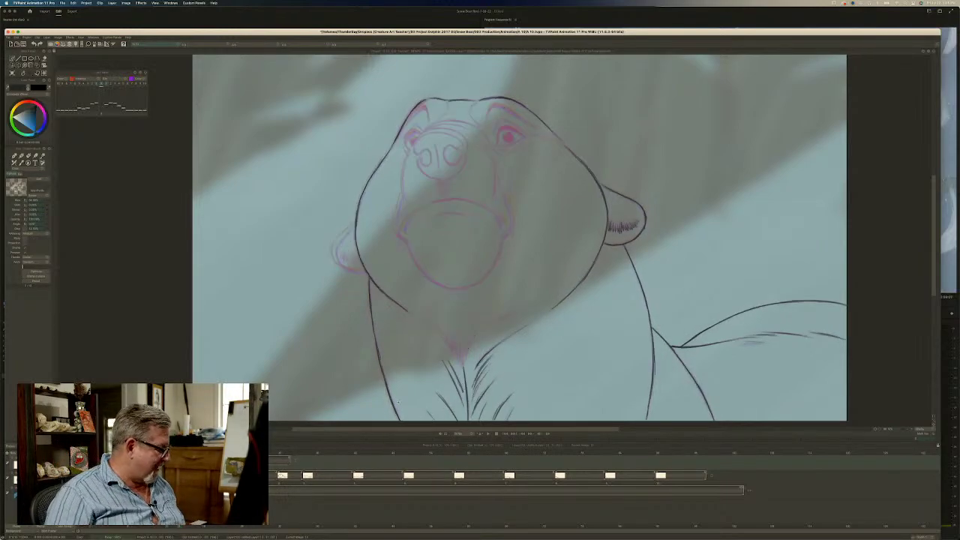
key(Down)
key(Up)
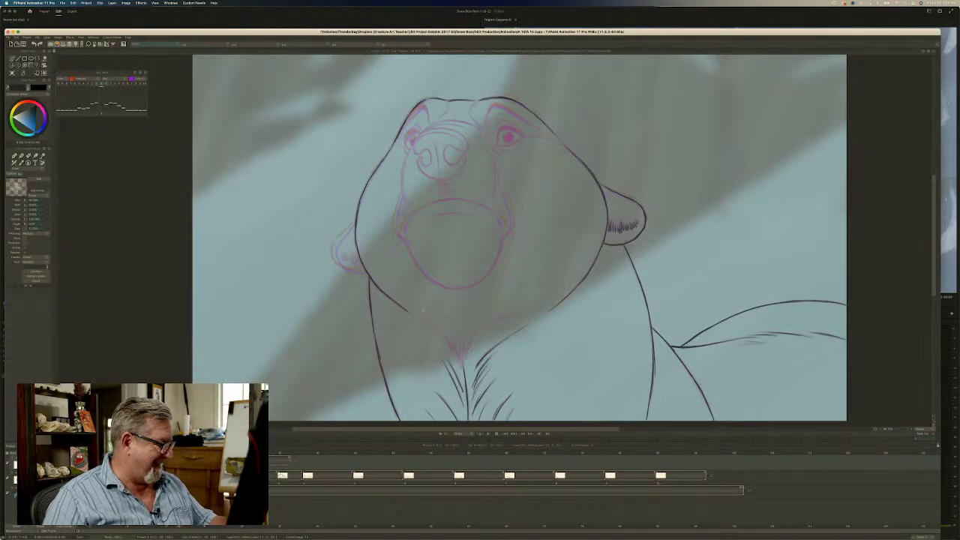
Ink the fur tuft and strokes beneath the chin, and flip repeatedly against the neighbouring drawing to check the motion.
mouse_move(433, 327)
mouse_down()
mouse_move(449, 352)
mouse_move(453, 337)
mouse_move(459, 363)
mouse_up()
mouse_move(457, 348)
mouse_down()
mouse_move(462, 367)
mouse_move(465, 339)
mouse_up()
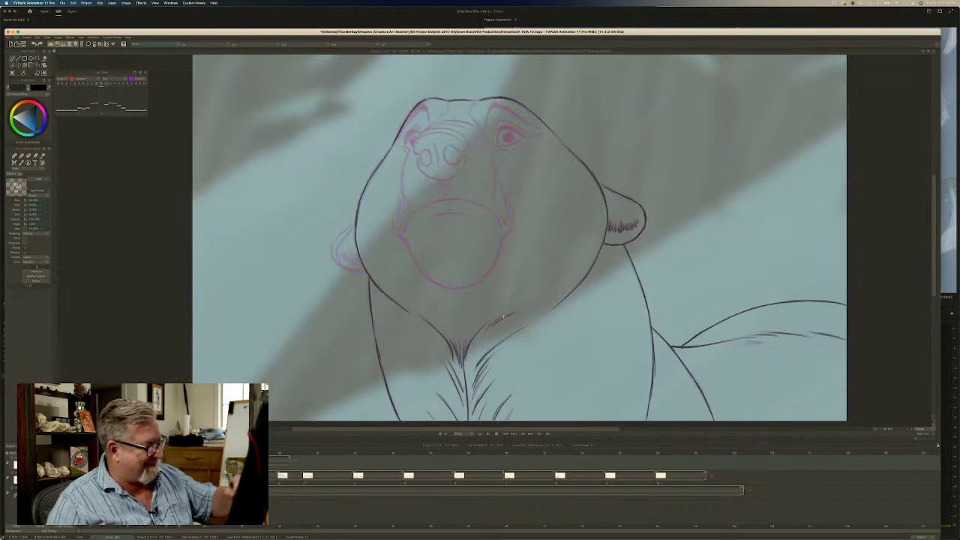
key(Left)
key(Right)
key(Left)
key(Right)
key(Left)
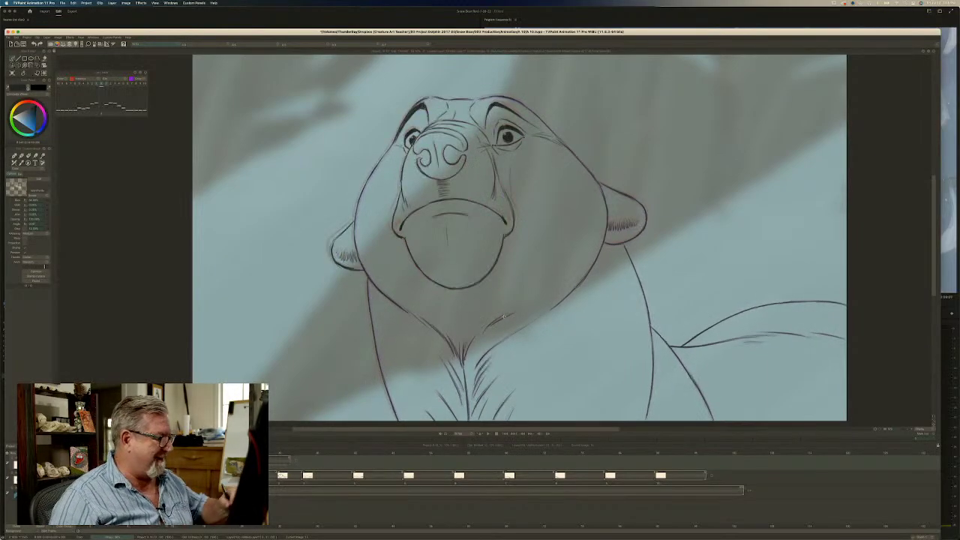
key(Left)
Ink the remaining far ear with its inner hatching, and flip against the drawings on both sides to check it.
mouse_move(355, 221)
mouse_down()
mouse_move(337, 242)
mouse_move(335, 262)
mouse_move(347, 268)
mouse_up()
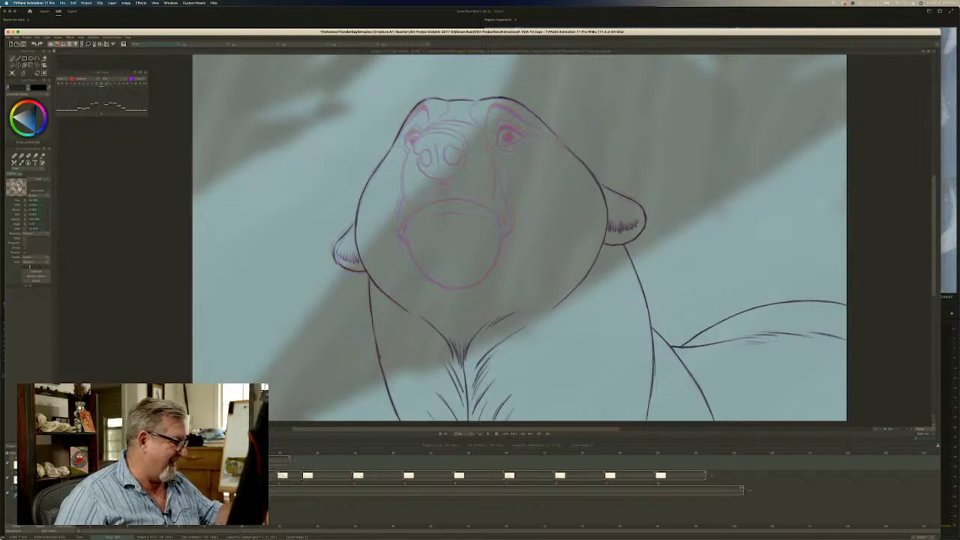
key(Left)
key(Right)
key(Left)
key(Right)
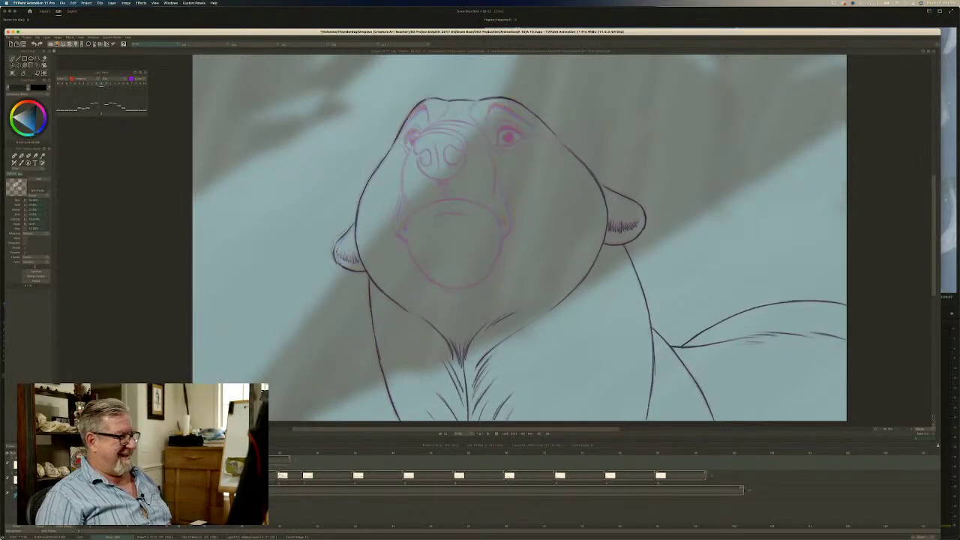
key(Right)
key(Left)
key(Right)
key(Left)
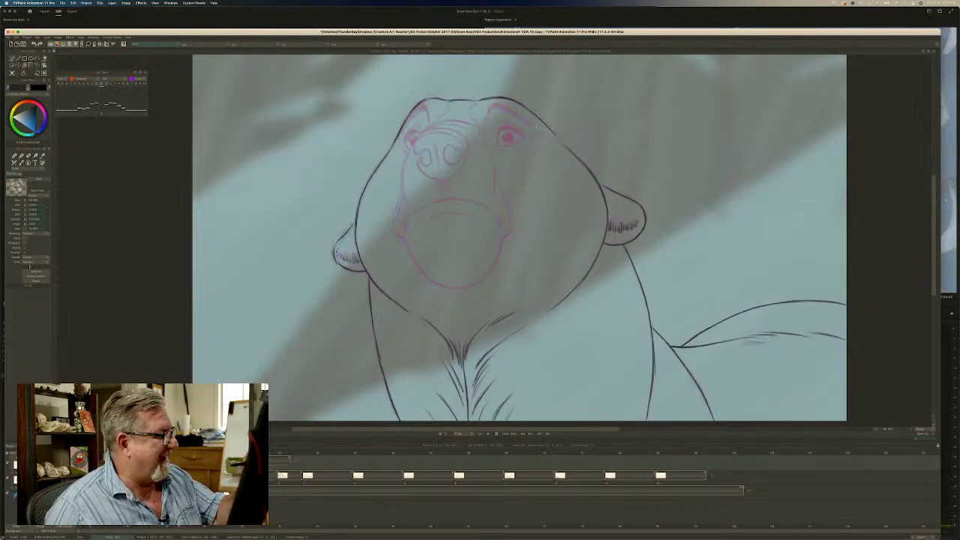
Ink and thicken the brow above the near eye, and flip against the neighbouring drawing to compare its shape.
mouse_move(513, 112)
mouse_down()
mouse_move(527, 123)
mouse_move(515, 114)
mouse_up()
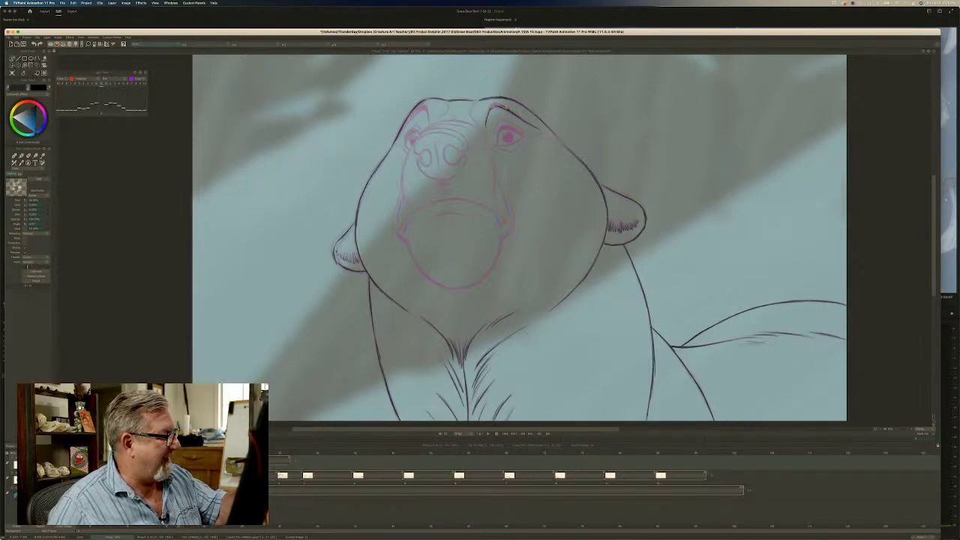
drag(496, 104, 508, 110)
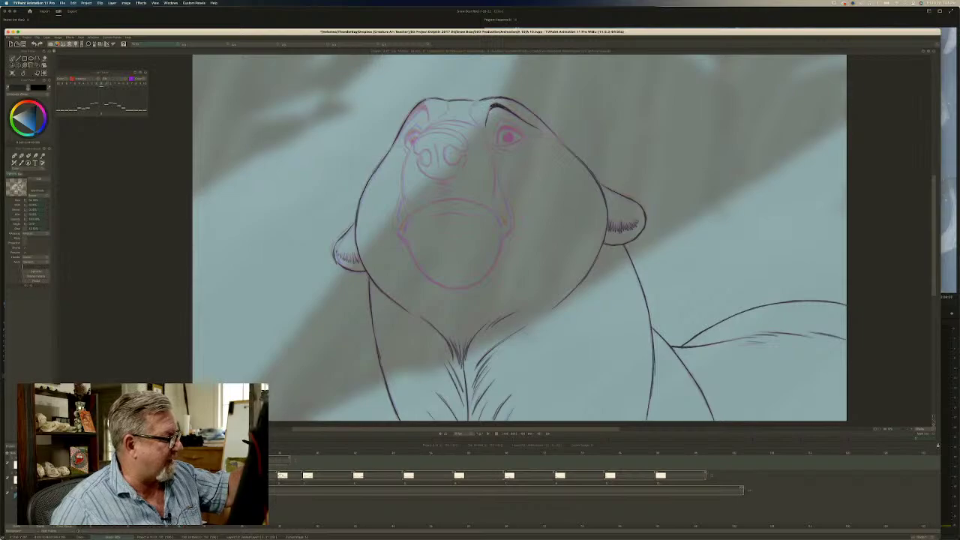
key(Left)
key(Right)
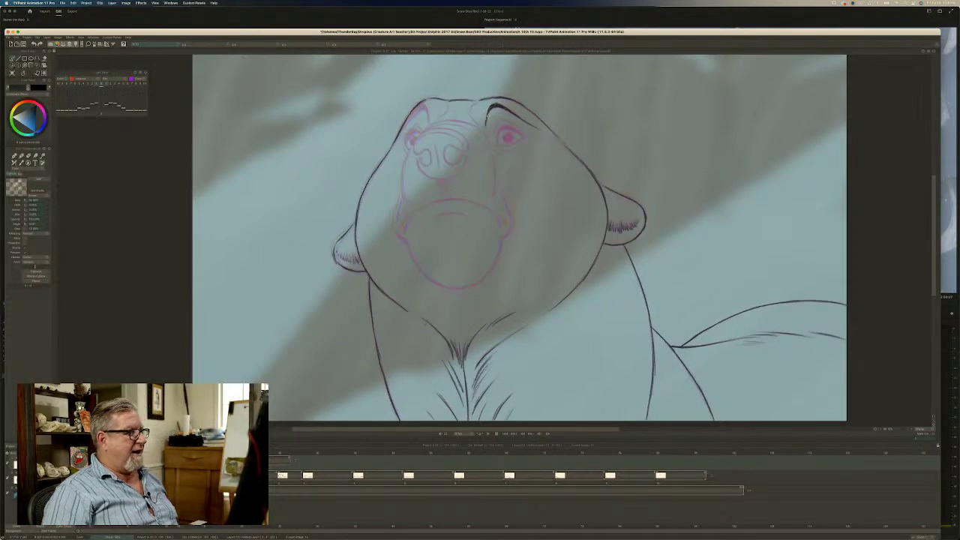
key(Left)
key(Right)
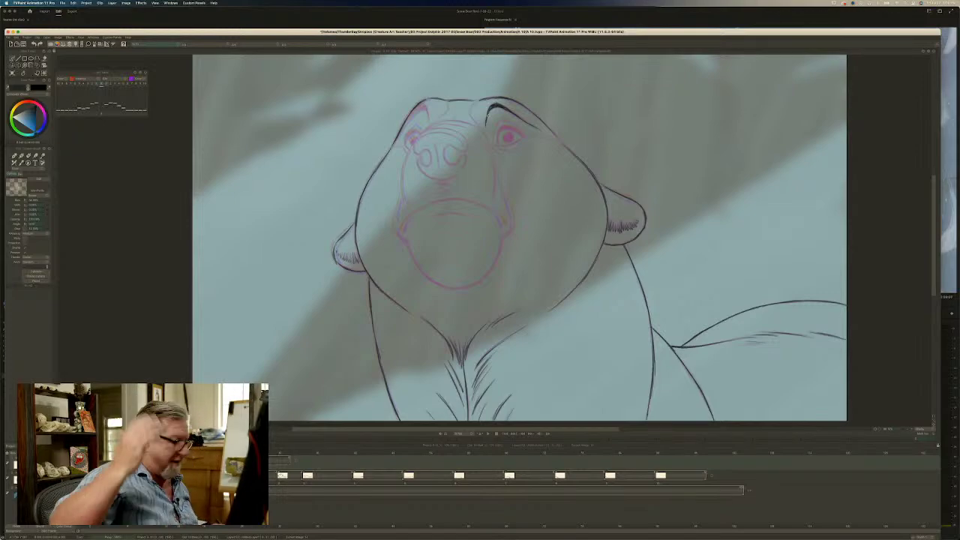
key(Left)
key(Right)
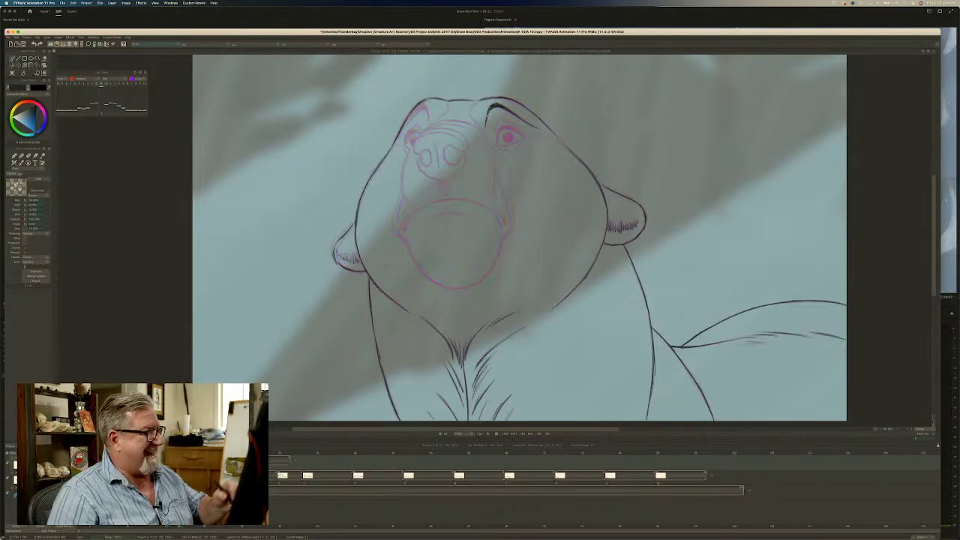
Ink the upper outline of the near eye and check it by flipping against the neighbouring drawing.
key(Left)
key(Right)
key(Left)
key(Right)
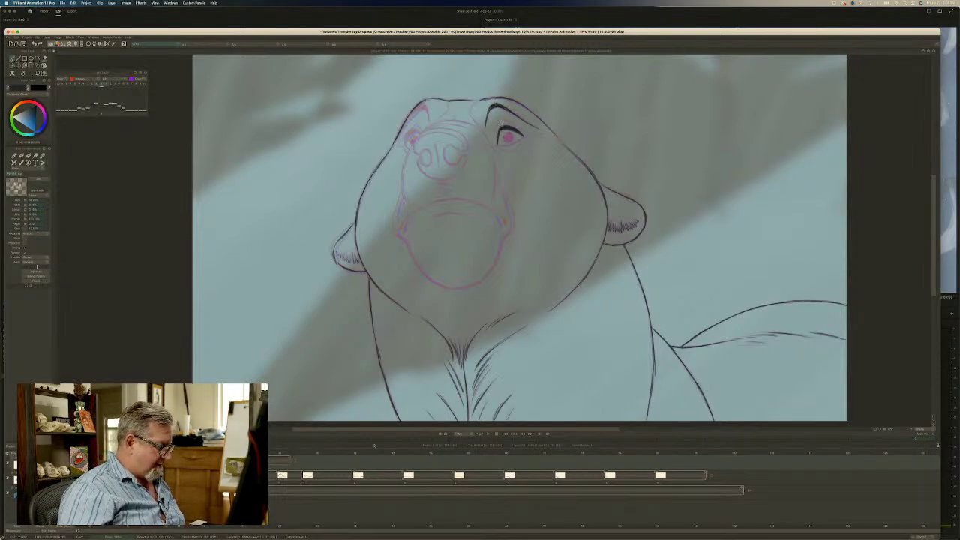
Switch to Finder, open the A 1 folder inside Backgrounds, and preview the file A 1 BG all layers.jpg.
mouse_move(301, 530)
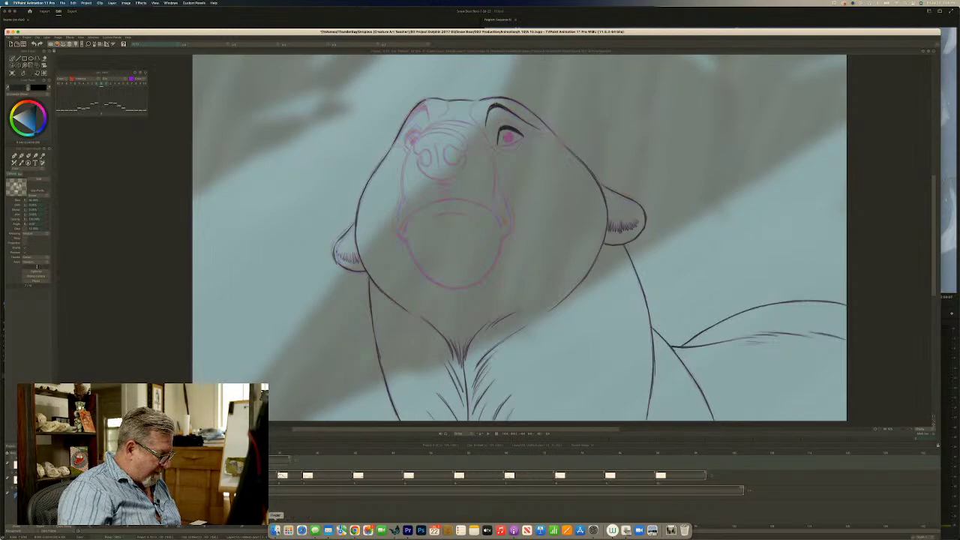
click(277, 530)
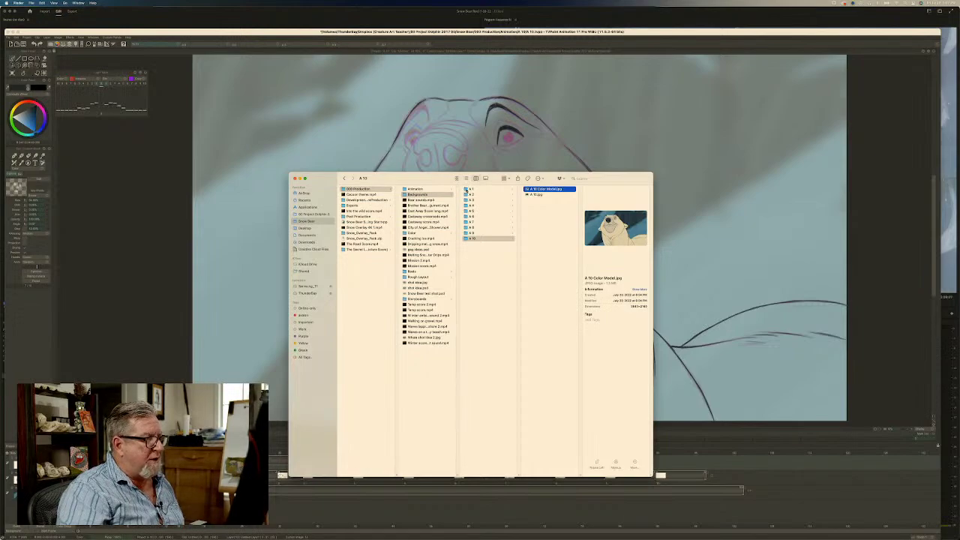
click(468, 189)
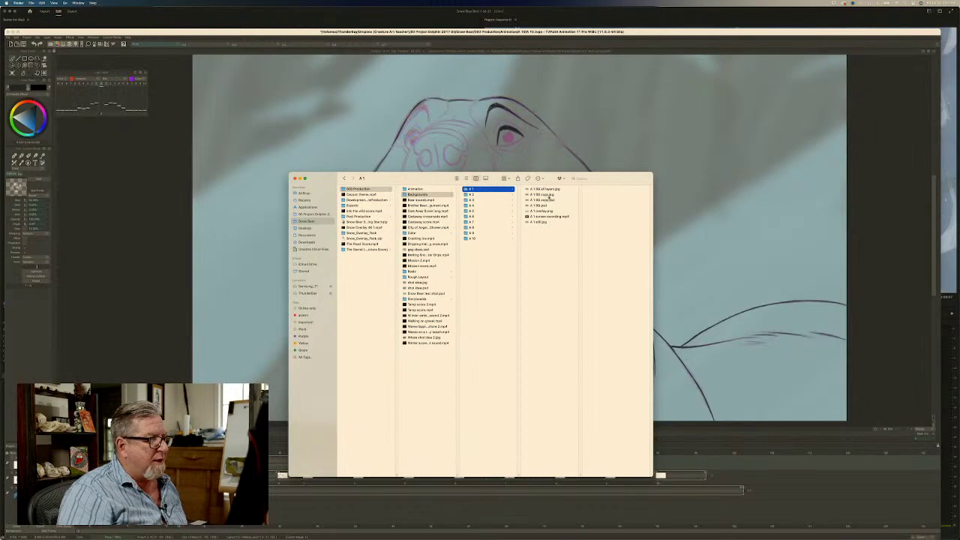
click(543, 189)
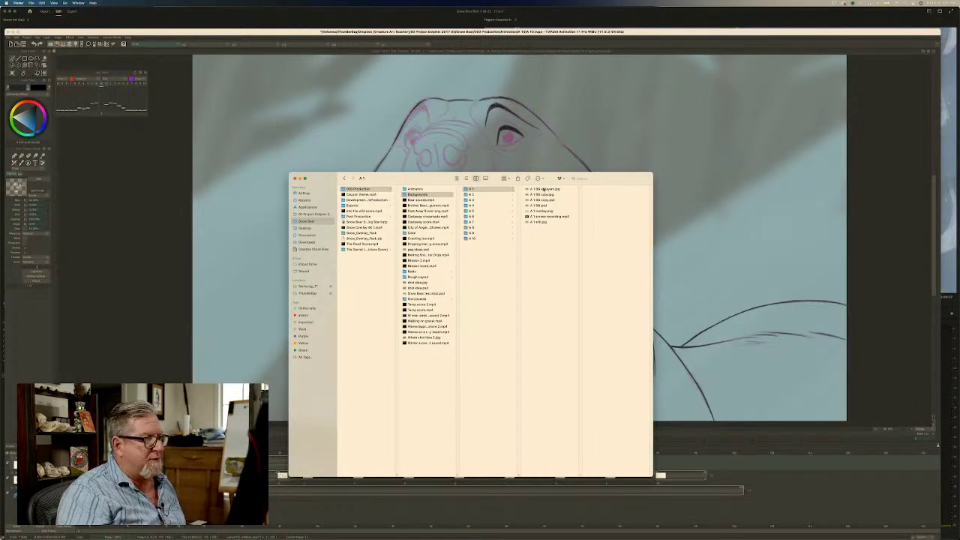
key(space)
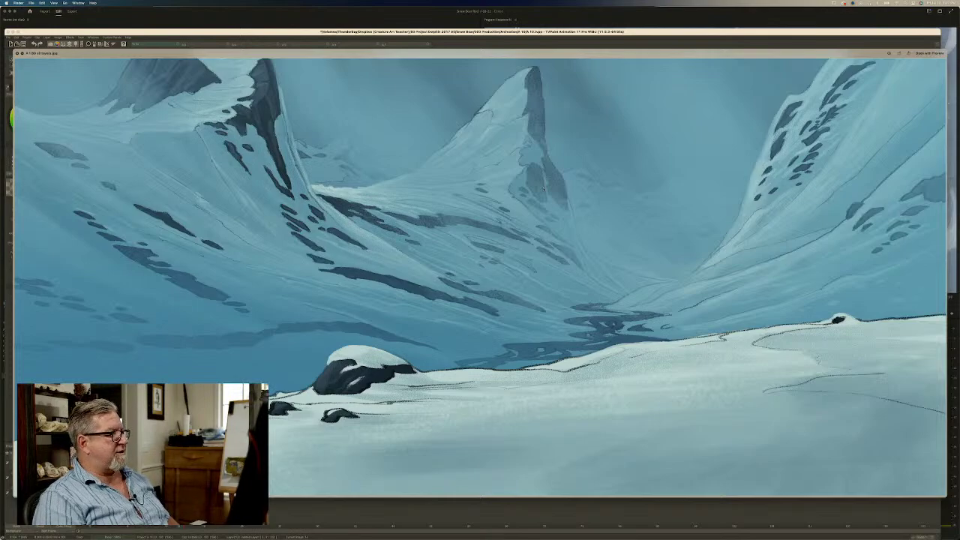
Reopen the preview of the all-layers background and page through the following A 1 background files to the PSD.
key(space)
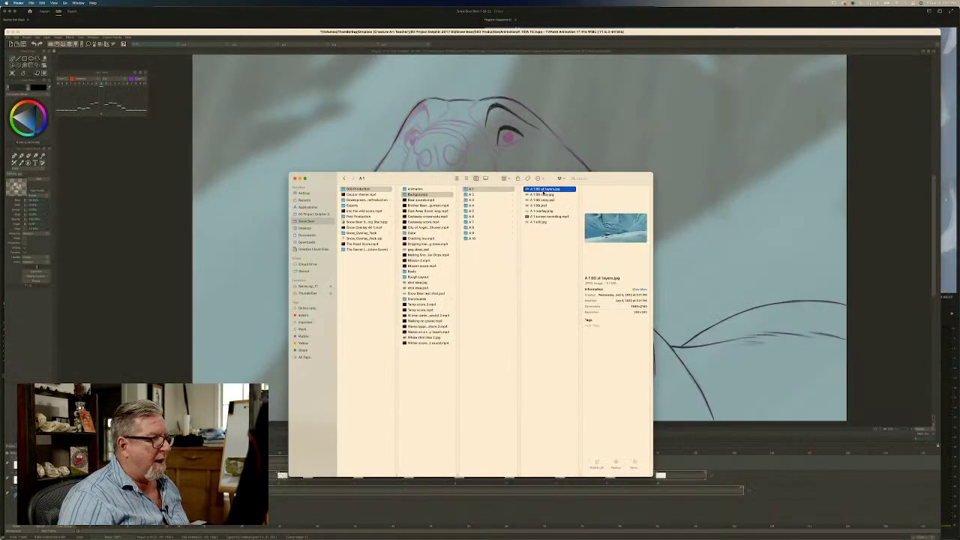
key(space)
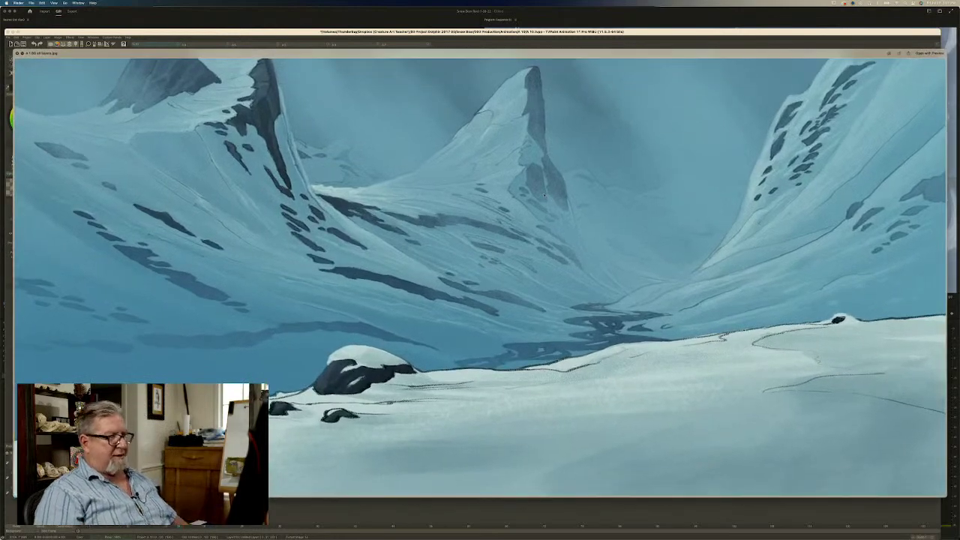
key(Down)
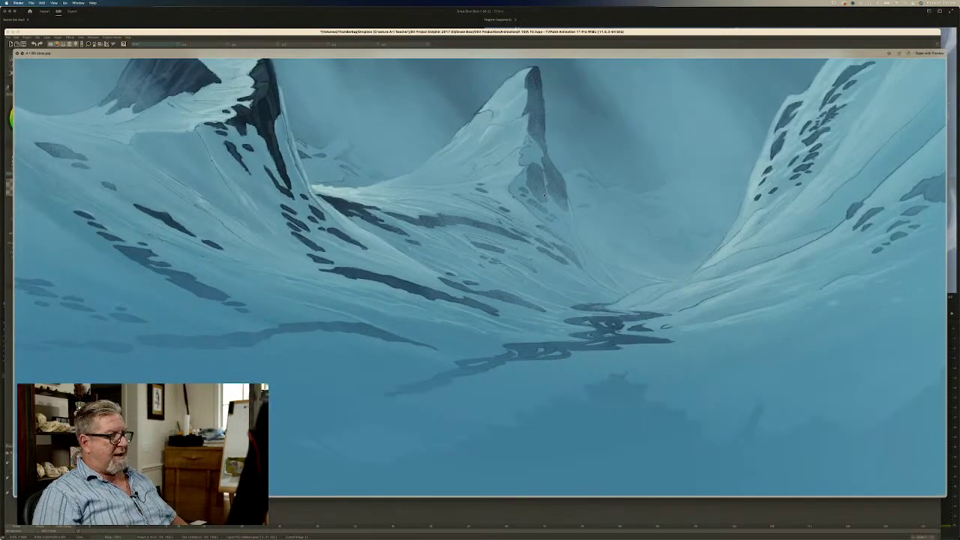
key(Down)
key(Down)
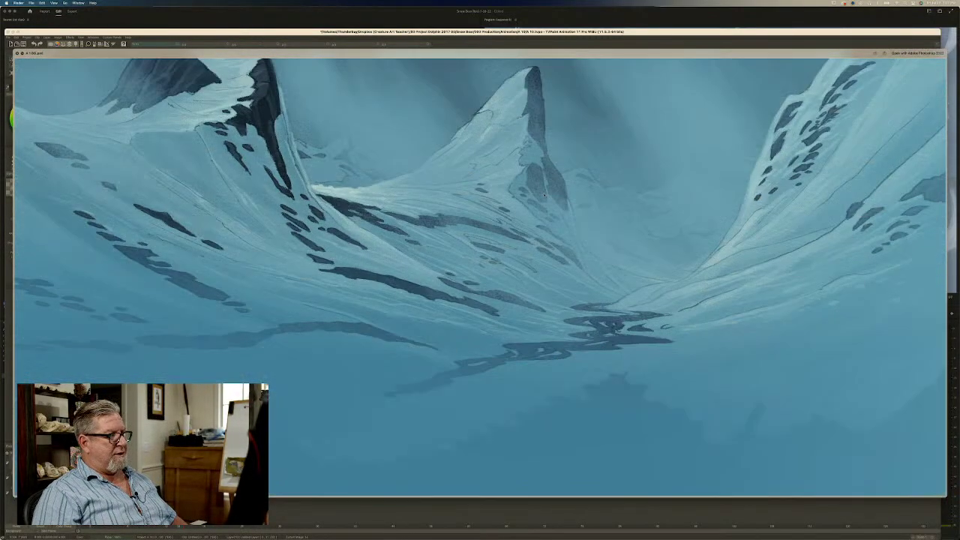
Page on to the A 1 overlay image and the A 1 screen recording, scrub through the recording, and close the preview.
key(Down)
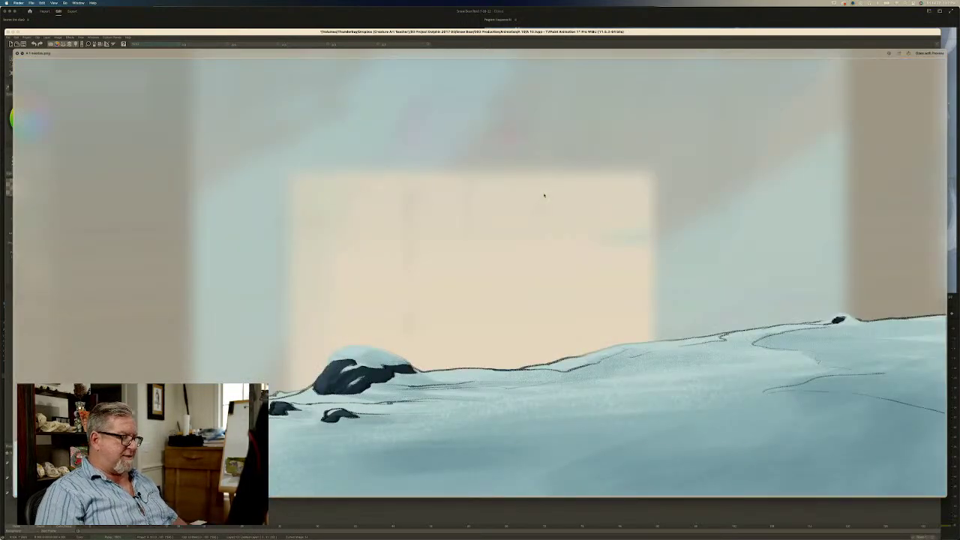
key(Down)
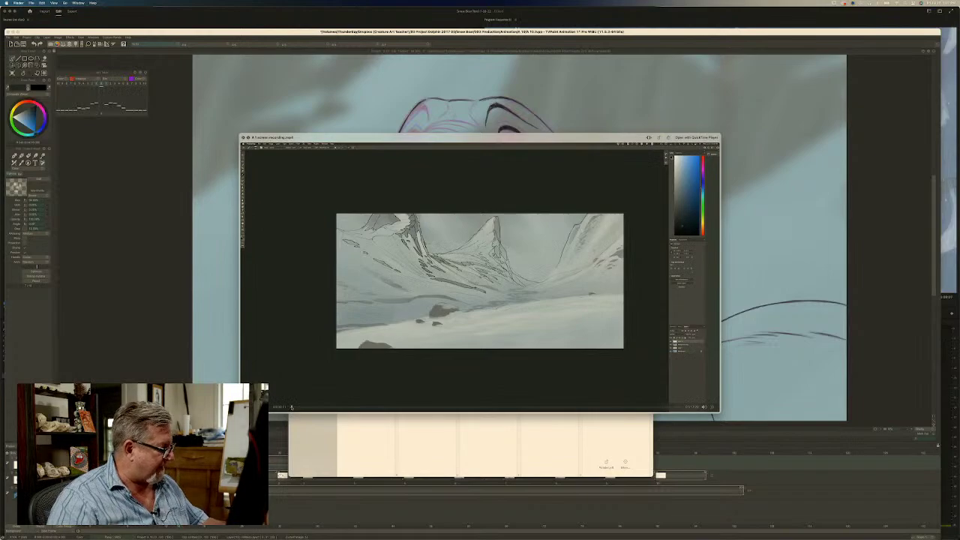
drag(291, 407, 412, 406)
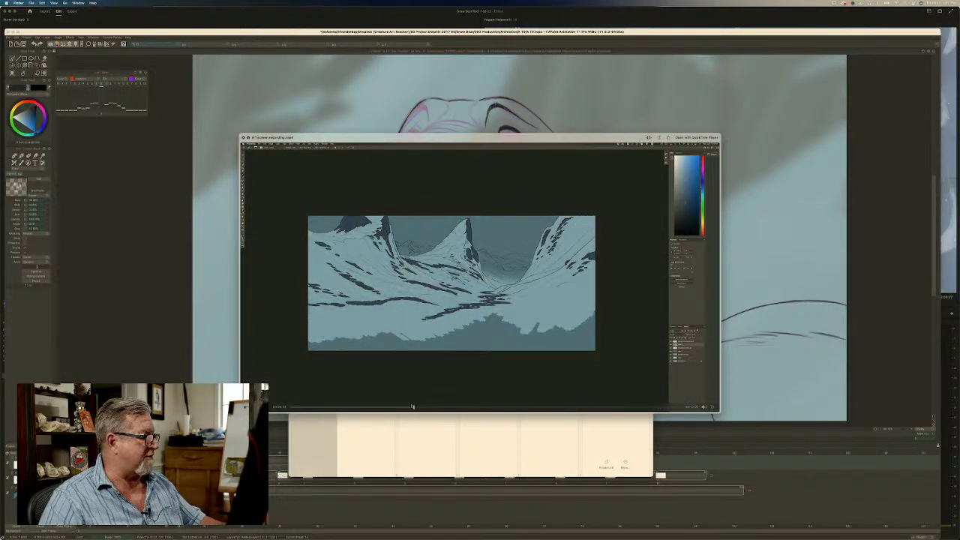
click(243, 138)
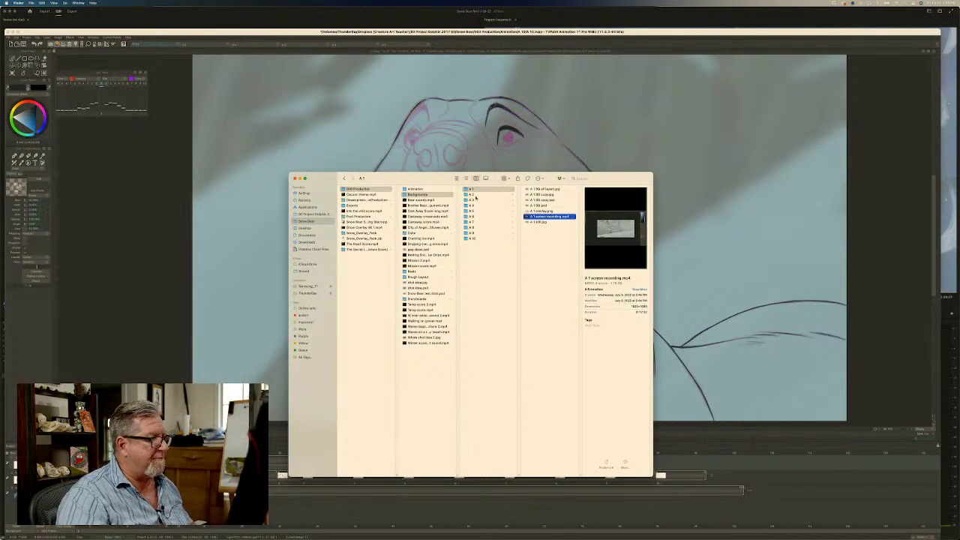
Open the A 2 background folder and preview its first file, A 2 copy.jpg.
click(471, 195)
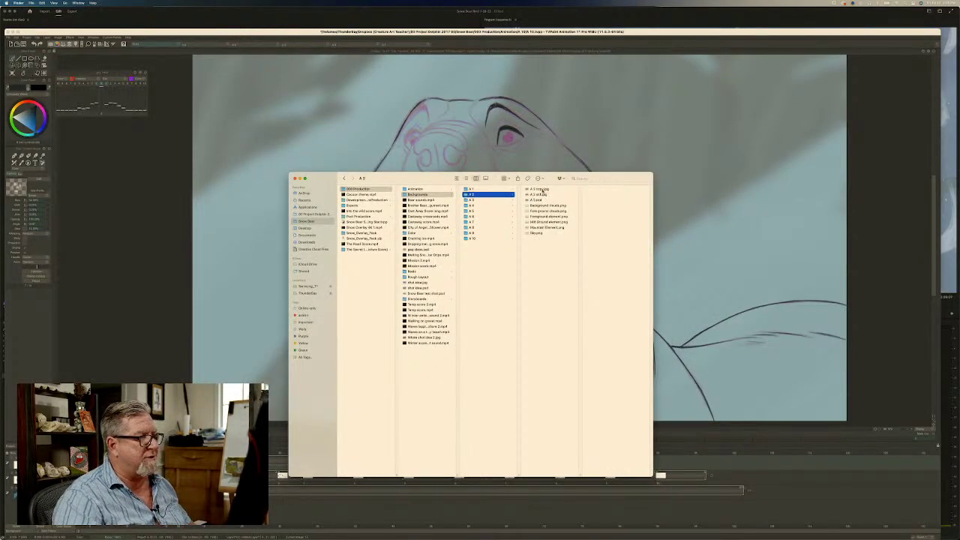
click(542, 192)
key(space)
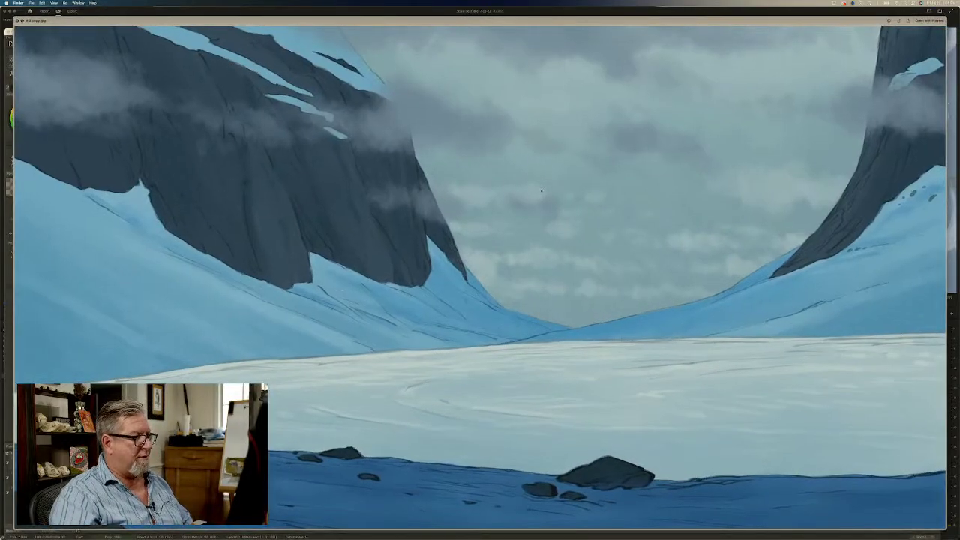
key(space)
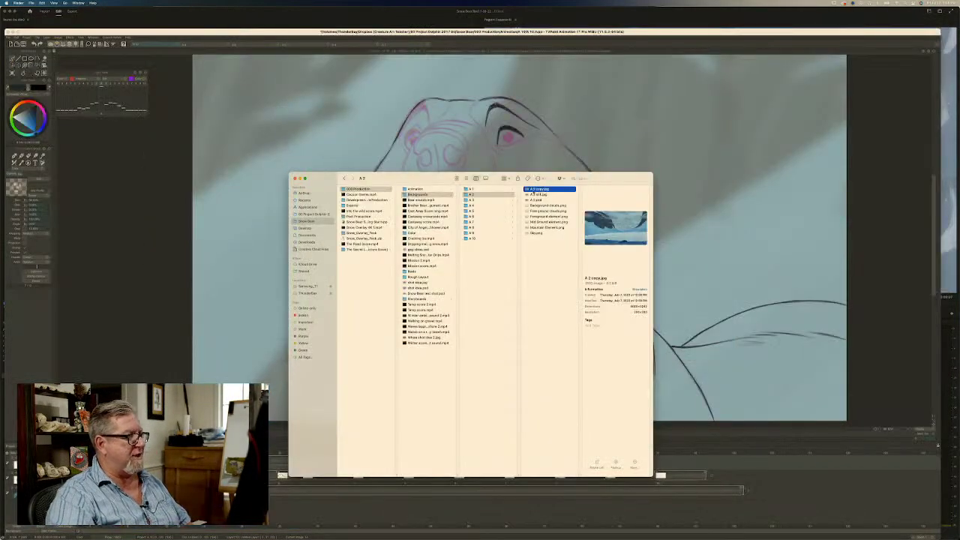
Open the A 3 background folder and preview A 3 Background.jpg and A 3 color model.jpg one after the other.
click(482, 201)
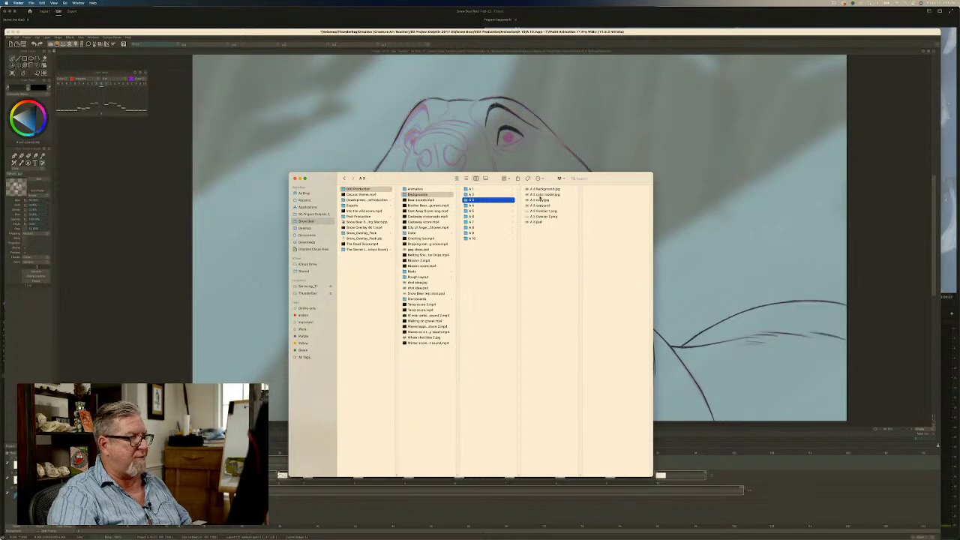
click(543, 189)
key(space)
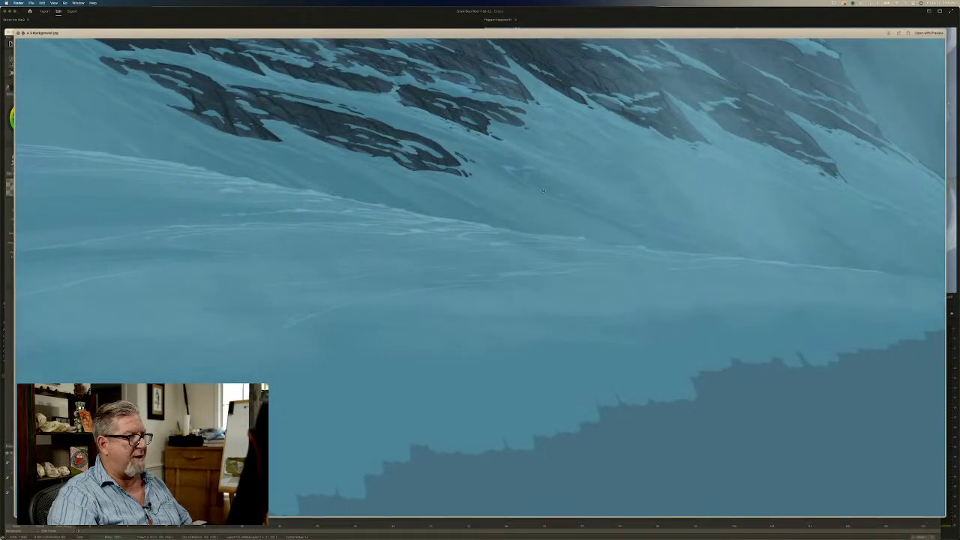
key(space)
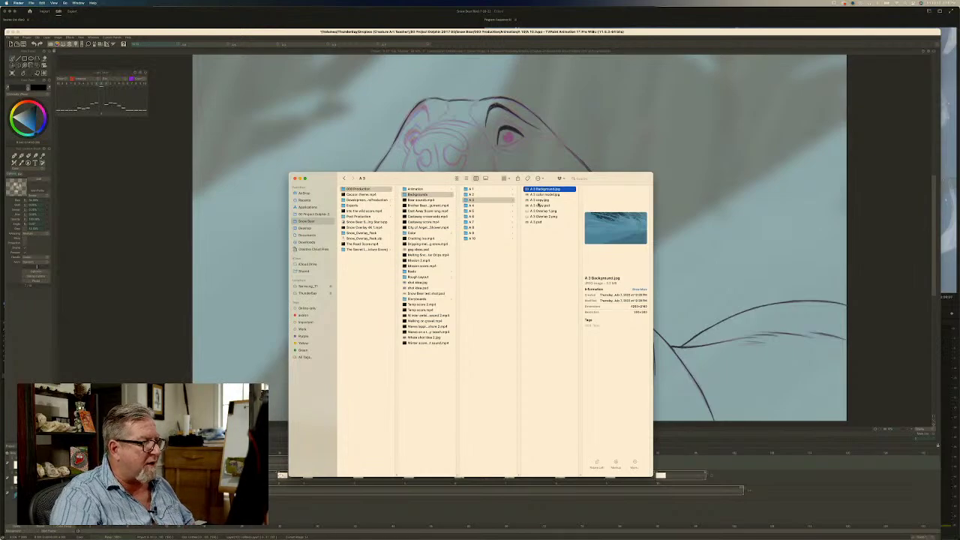
click(540, 195)
key(space)
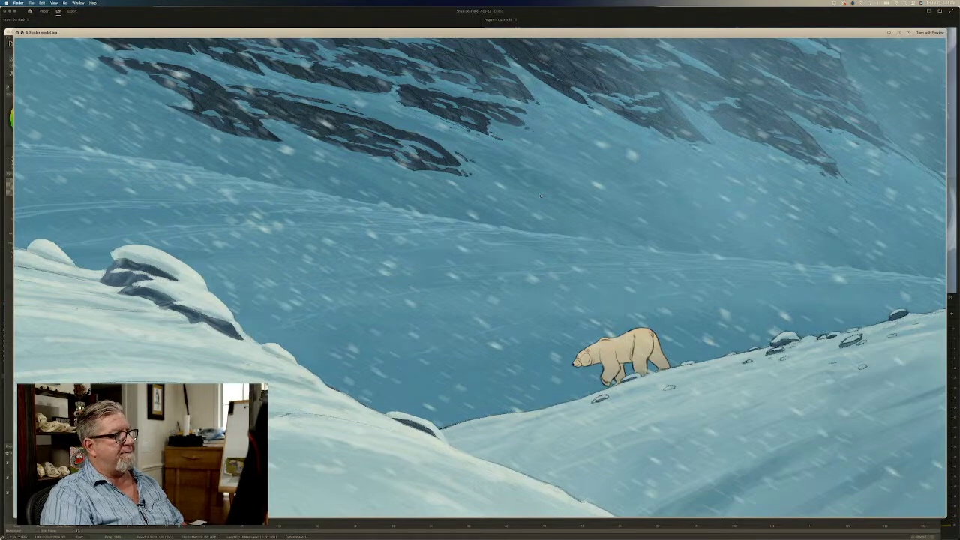
key(space)
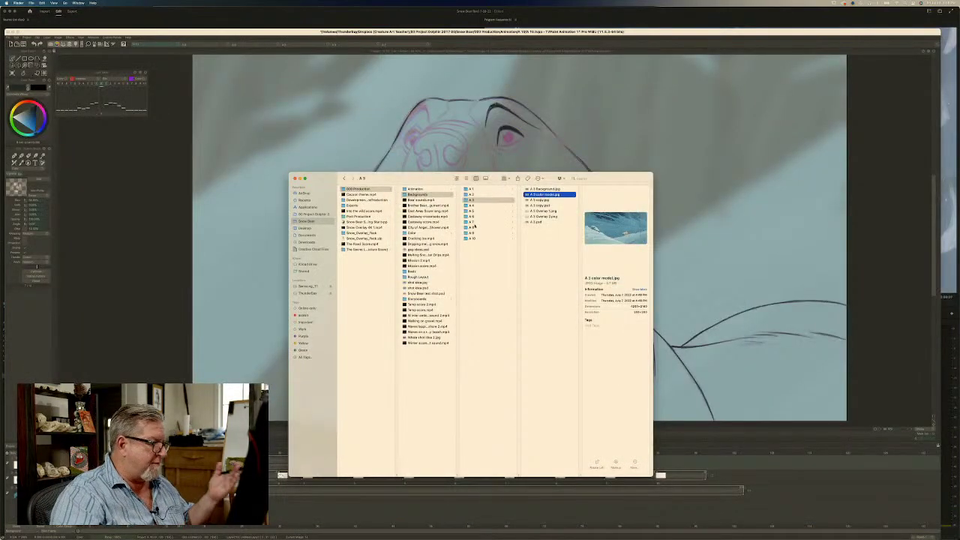
Open the A 5 background folder and preview the A 5 background and A 5 color model images.
click(472, 211)
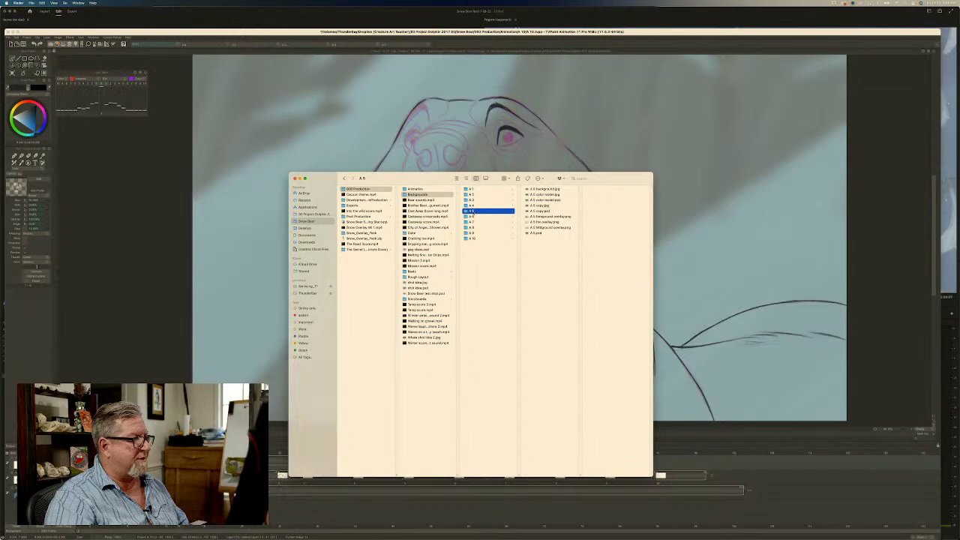
click(539, 189)
key(space)
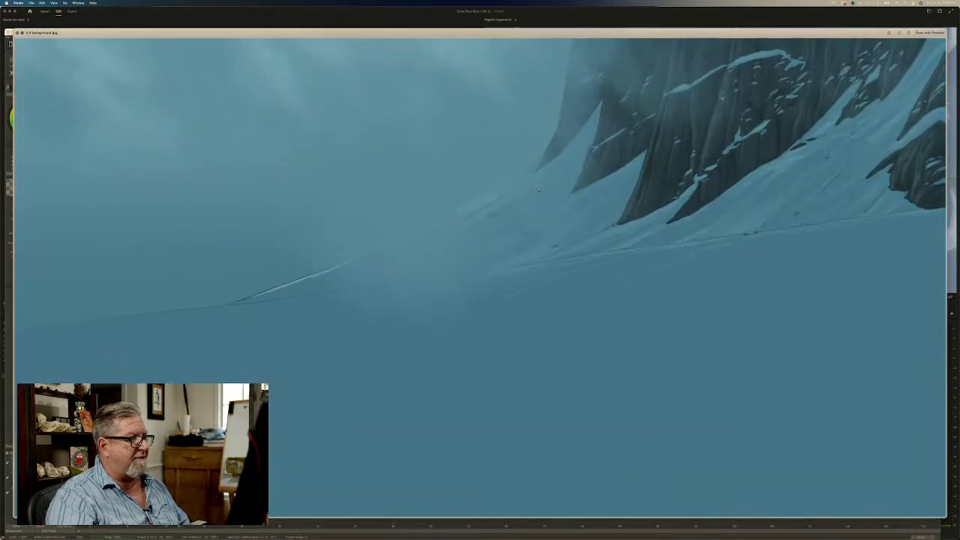
key(space)
key(space)
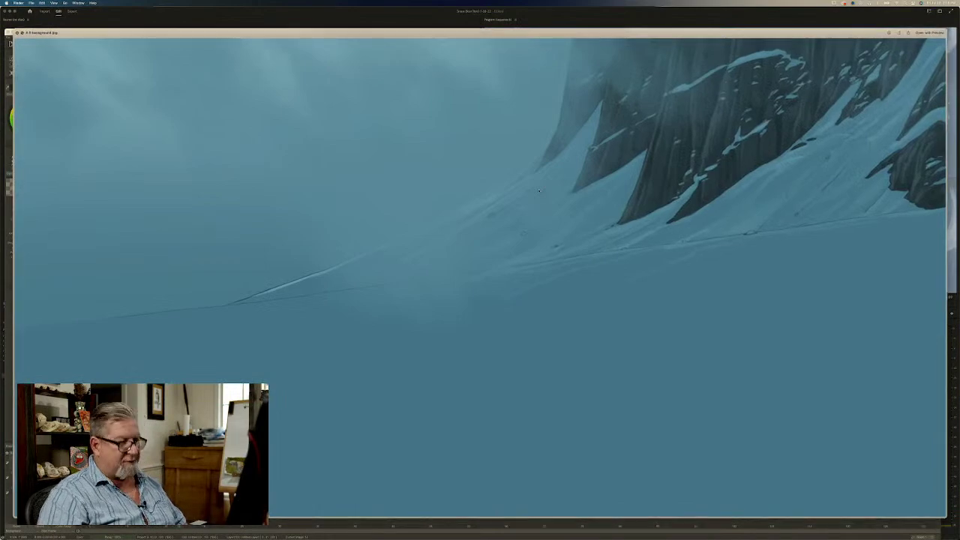
key(Down)
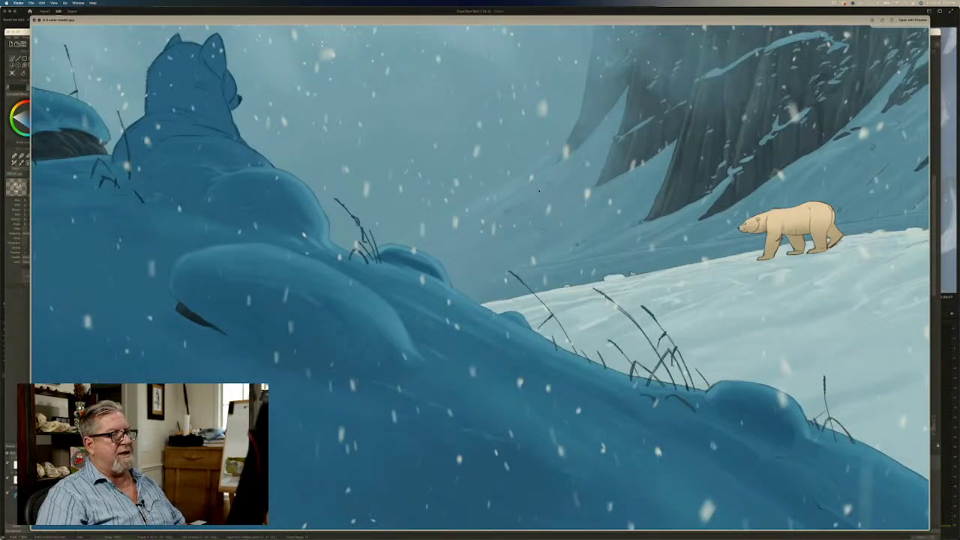
Page through the remaining A 5 files, from the copies and overlays to the final A 5 PSD, and close the preview.
key(Down)
key(Down)
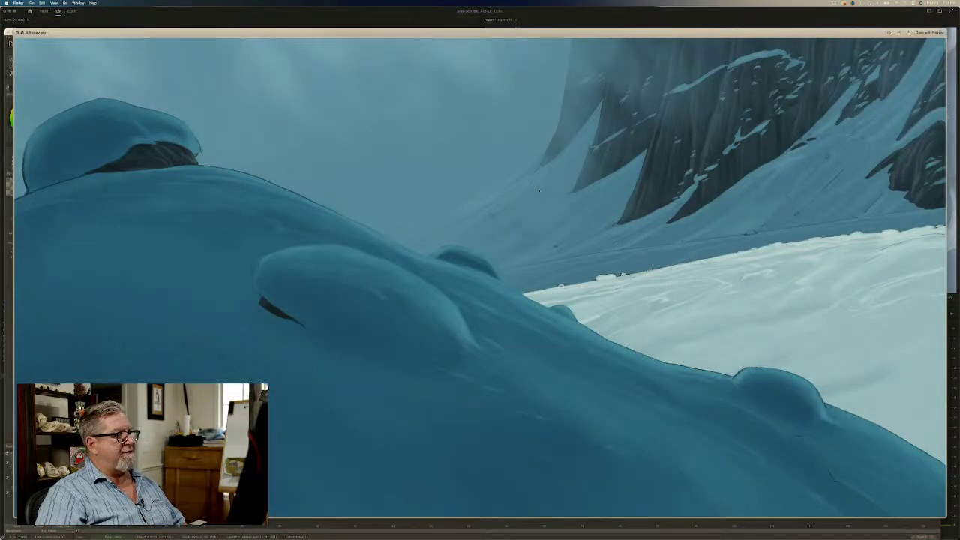
key(Down)
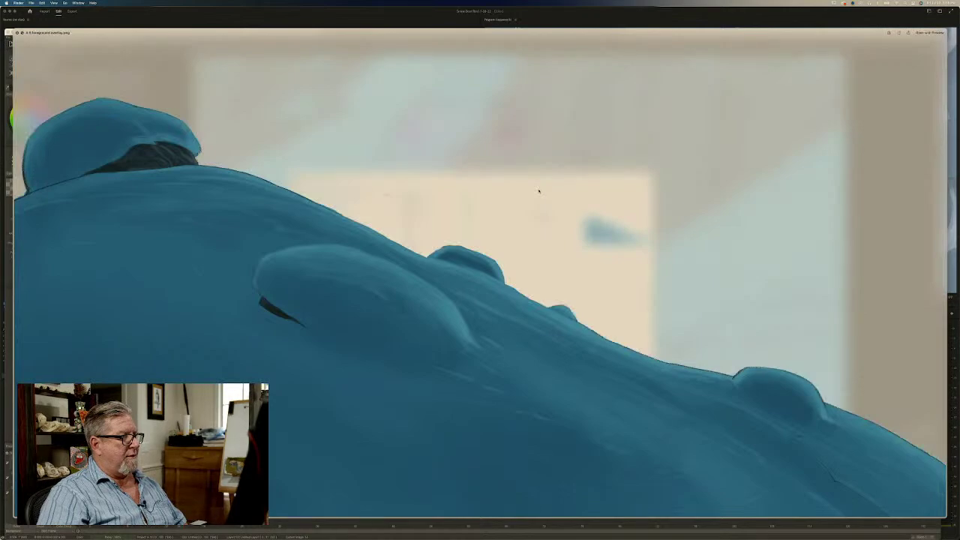
key(Down)
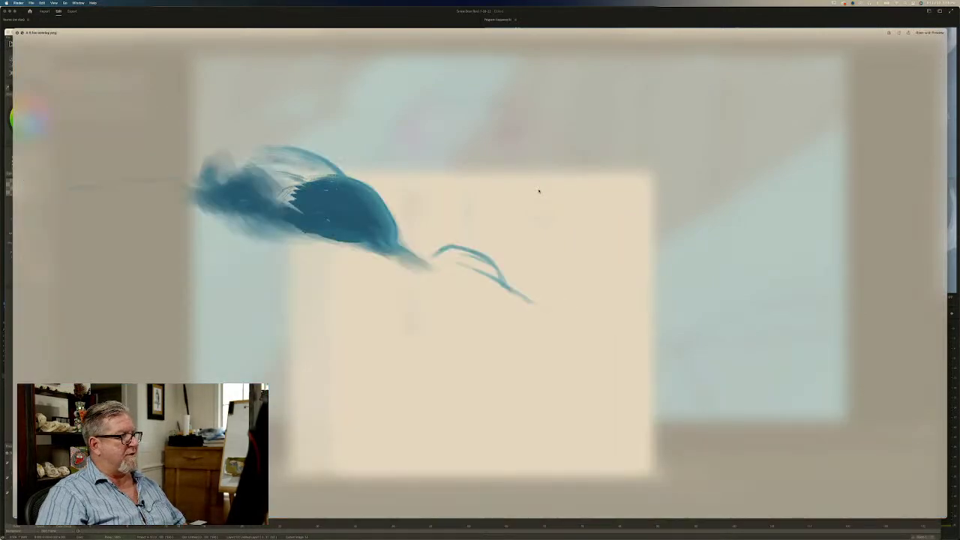
key(Down)
key(Down)
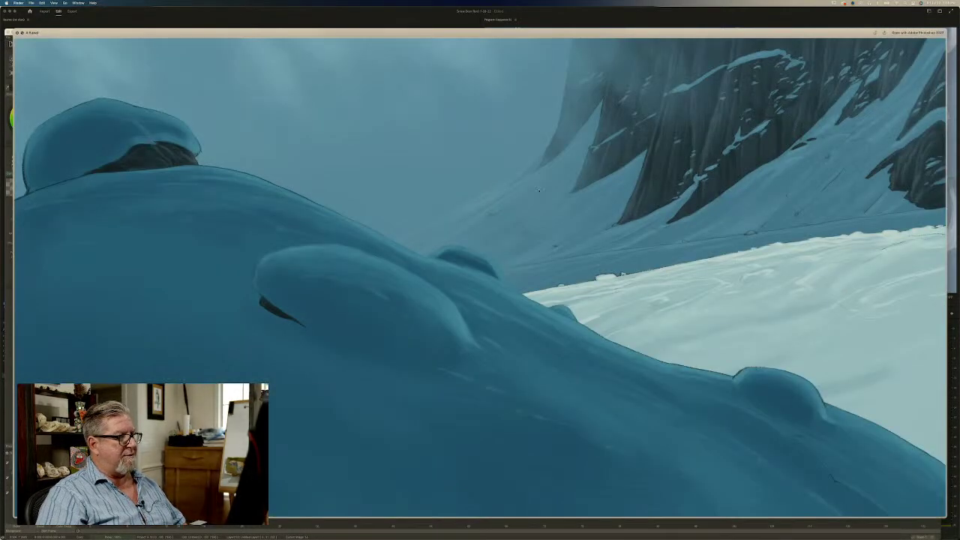
key(space)
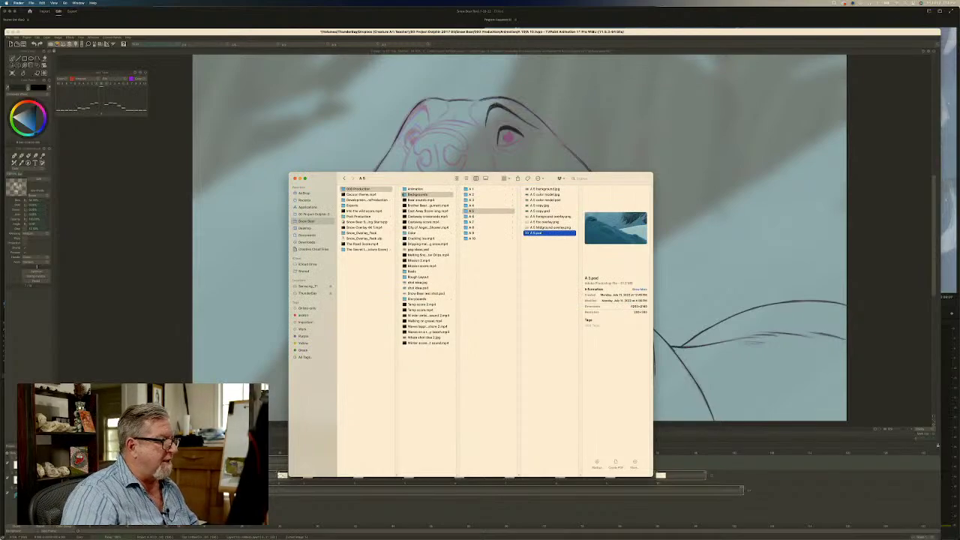
Open the A 1 folder inside Animation and load the A1 overlay blowing grass project in TVPaint.
click(412, 189)
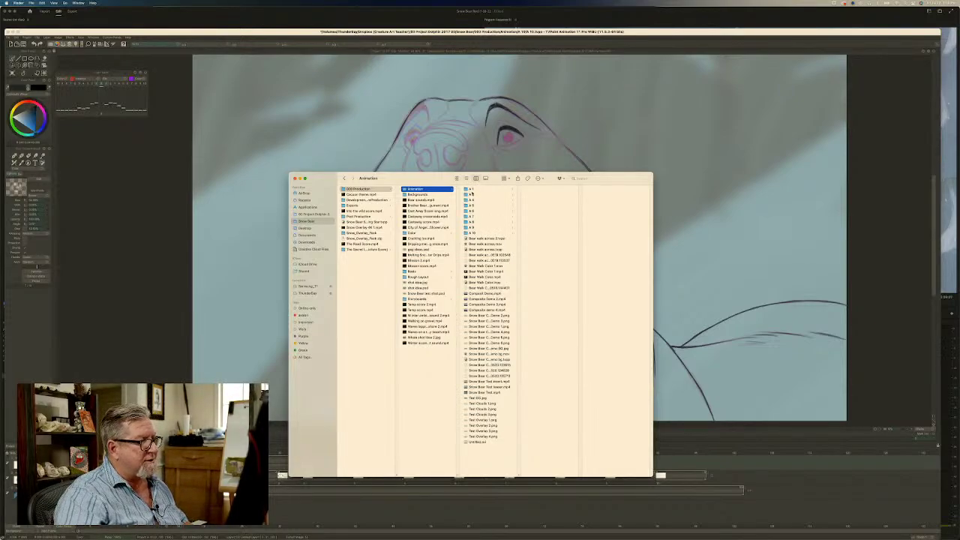
click(472, 189)
click(486, 189)
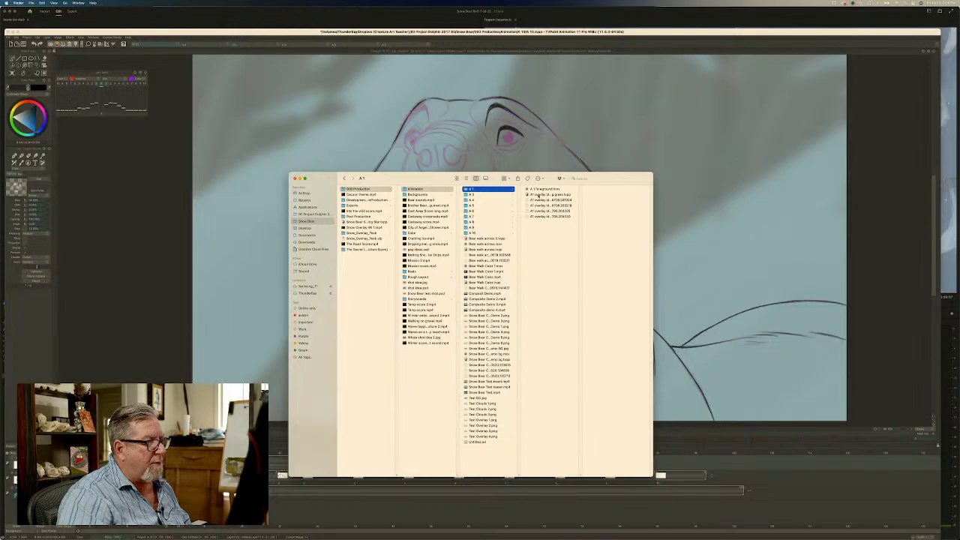
click(538, 195)
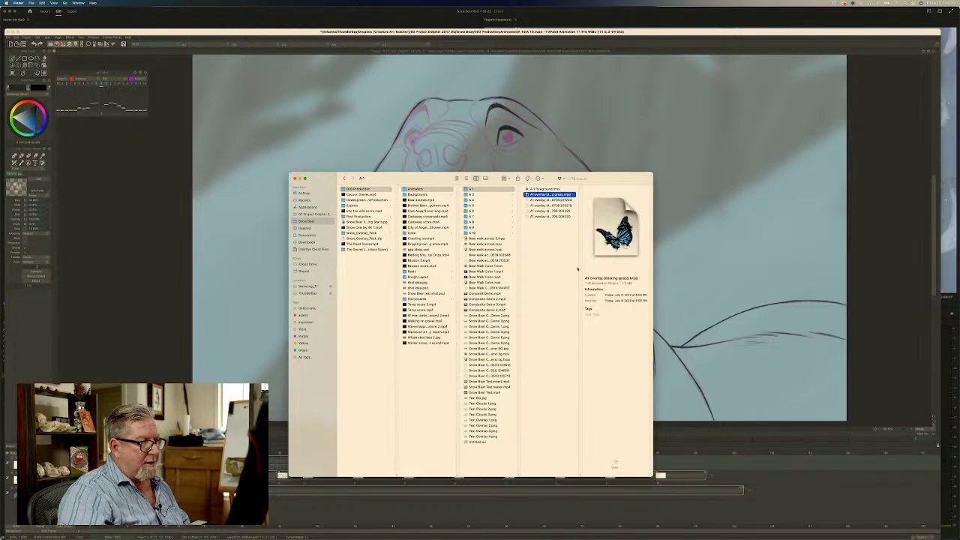
double_click(538, 195)
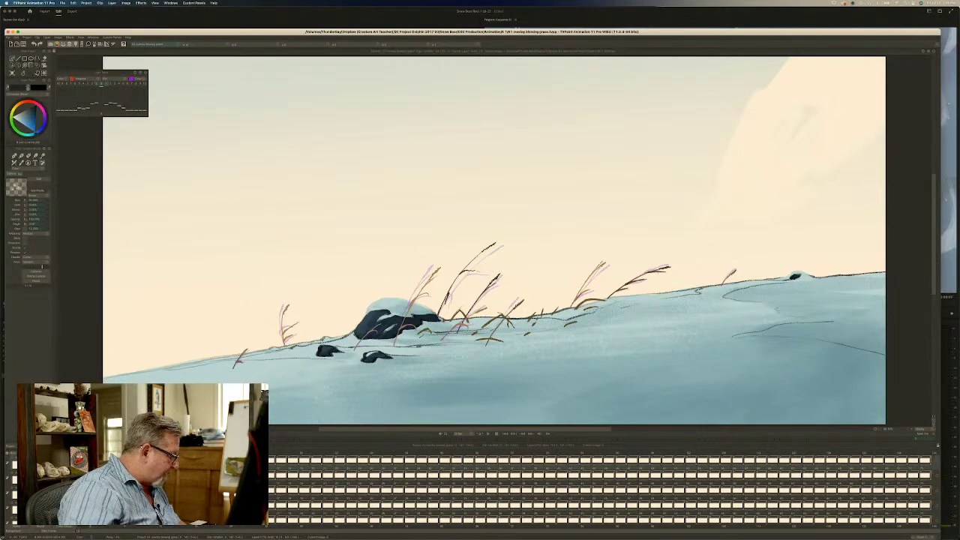
Play back the blowing grass animation twice, stopping playback after each viewing.
scroll(600, 487, down, 5)
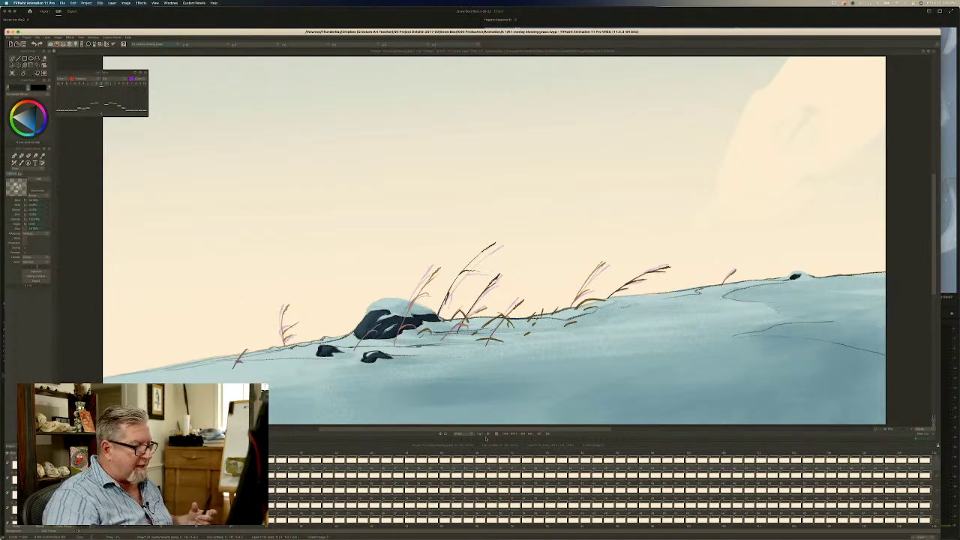
click(487, 434)
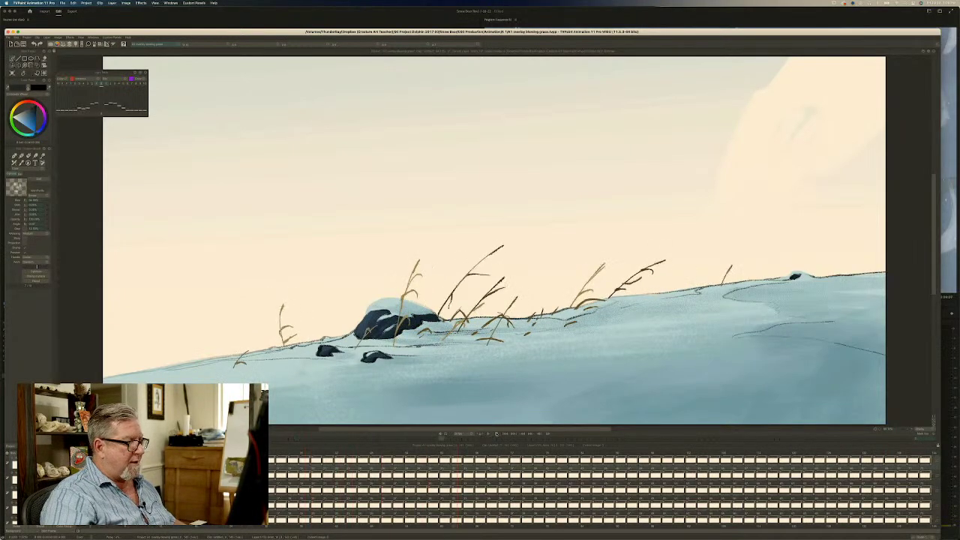
click(497, 434)
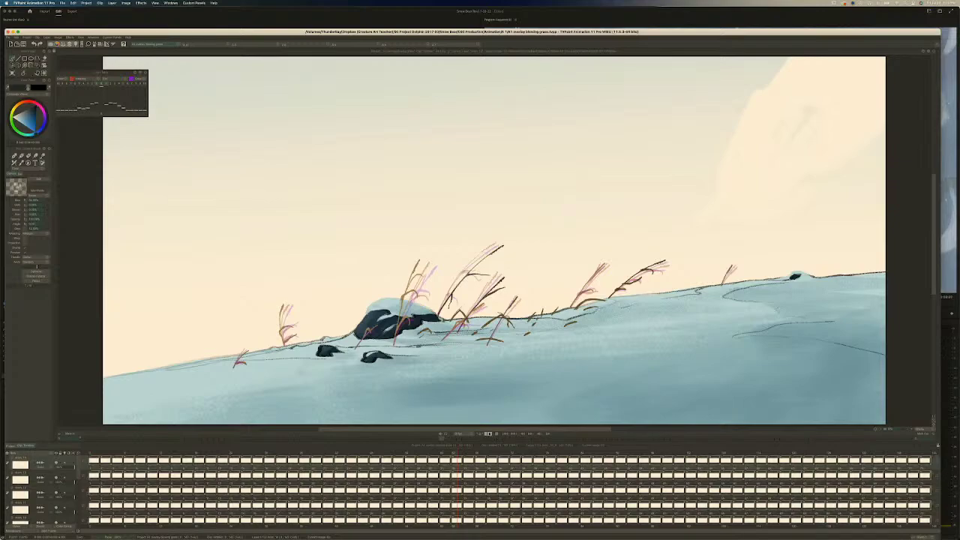
click(488, 434)
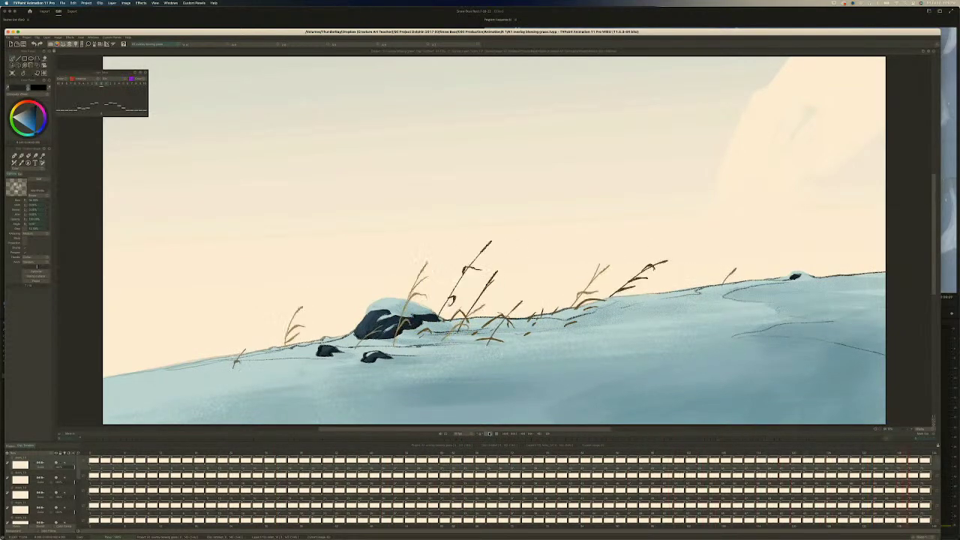
click(495, 434)
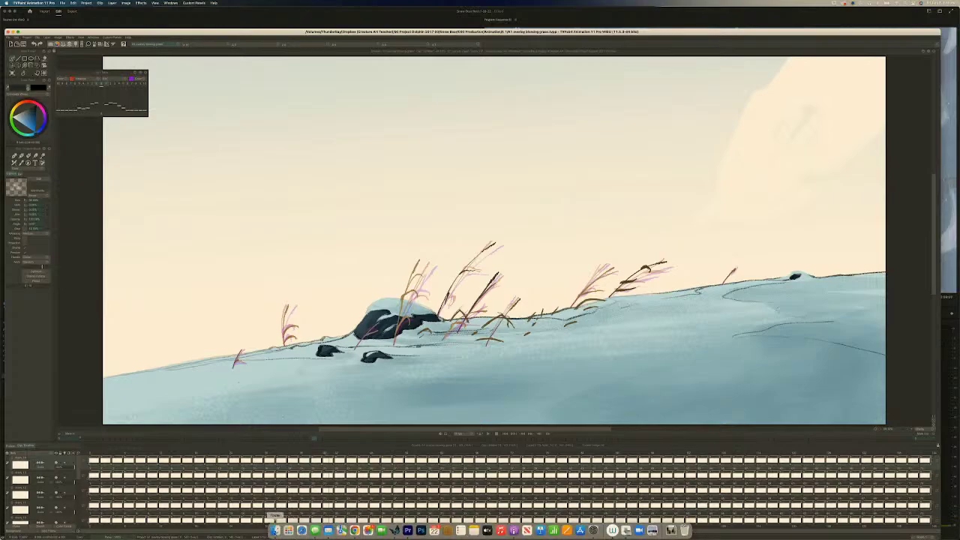
Return to Finder, open the A 3 project from the Animation folder in TVPaint, and play back the bear's walk along the slope.
click(275, 530)
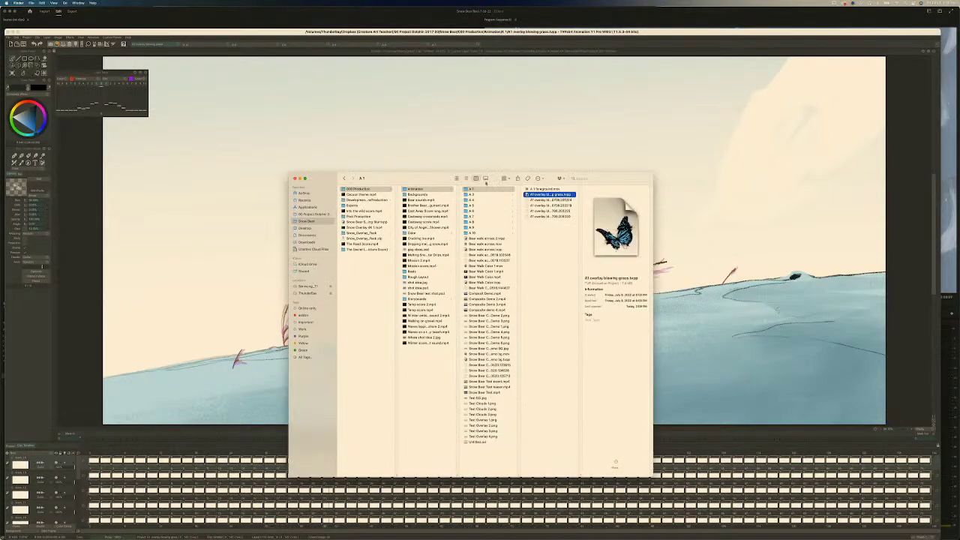
click(471, 194)
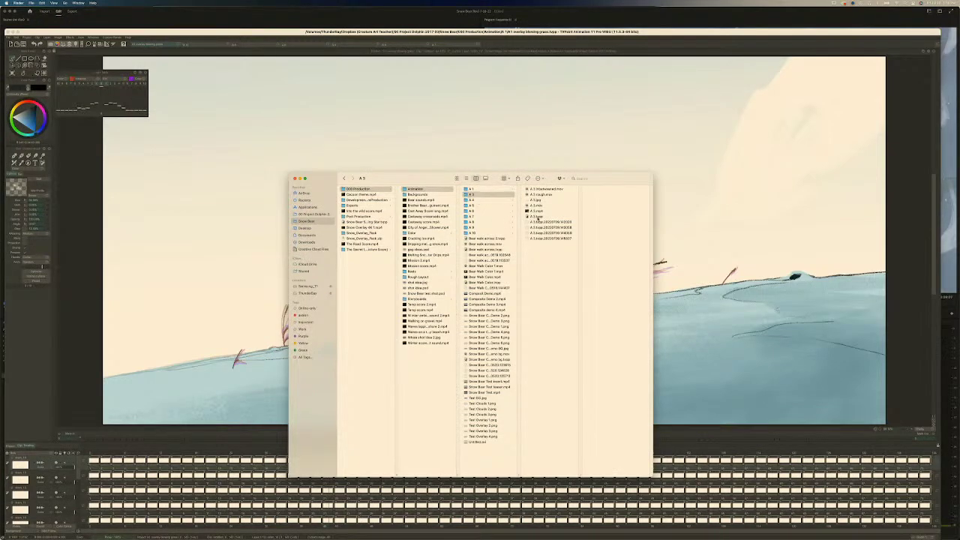
double_click(537, 217)
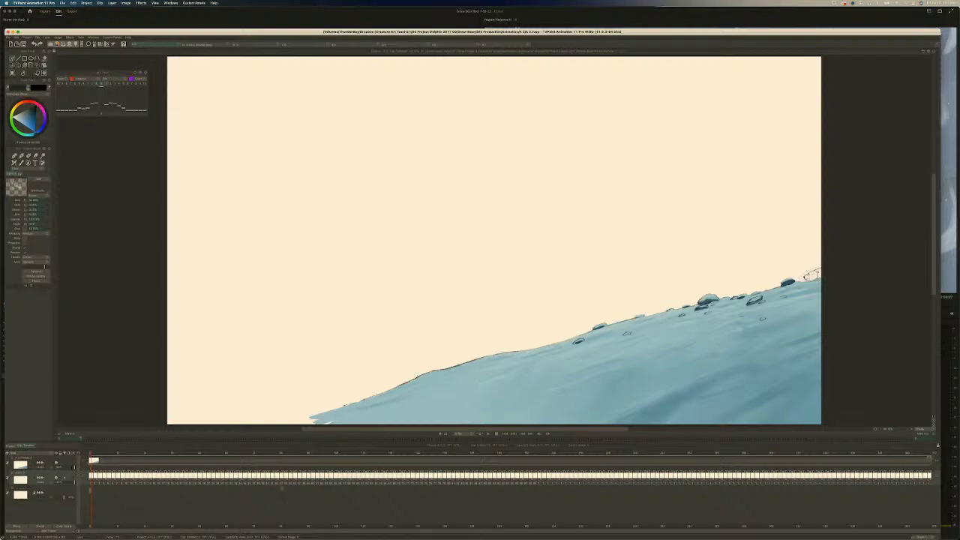
click(488, 433)
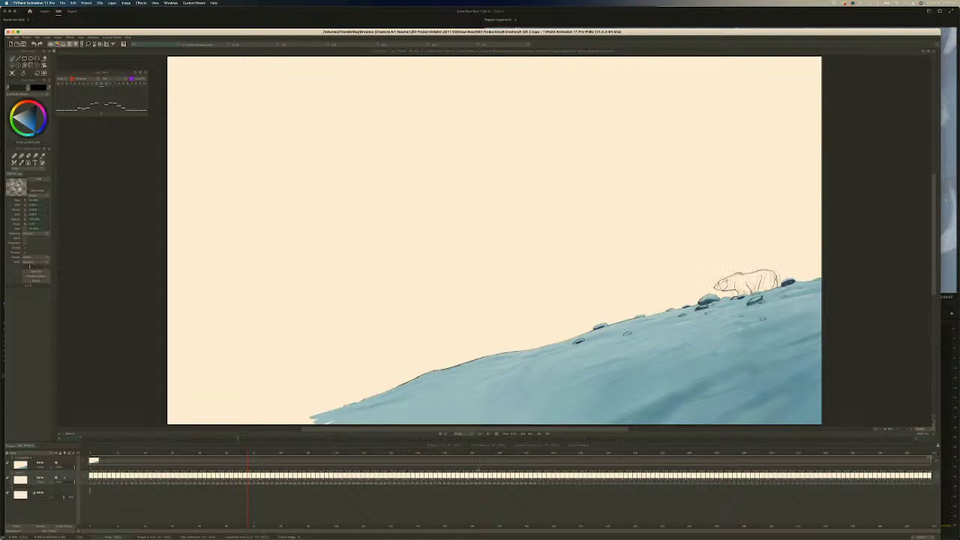
click(479, 469)
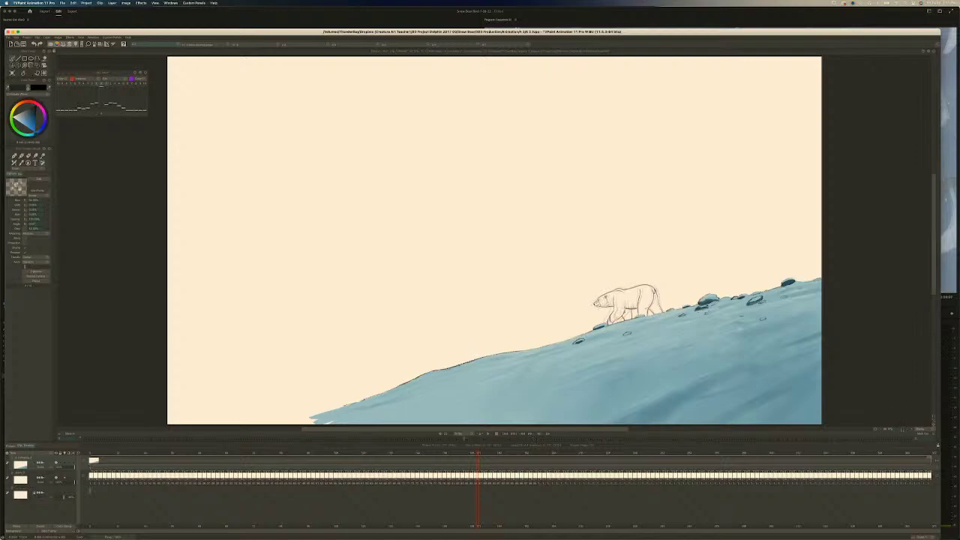
Examine the bear drawing on the slope up close, fit the whole frame in view again and play back the walk.
drag(902, 429, 932, 429)
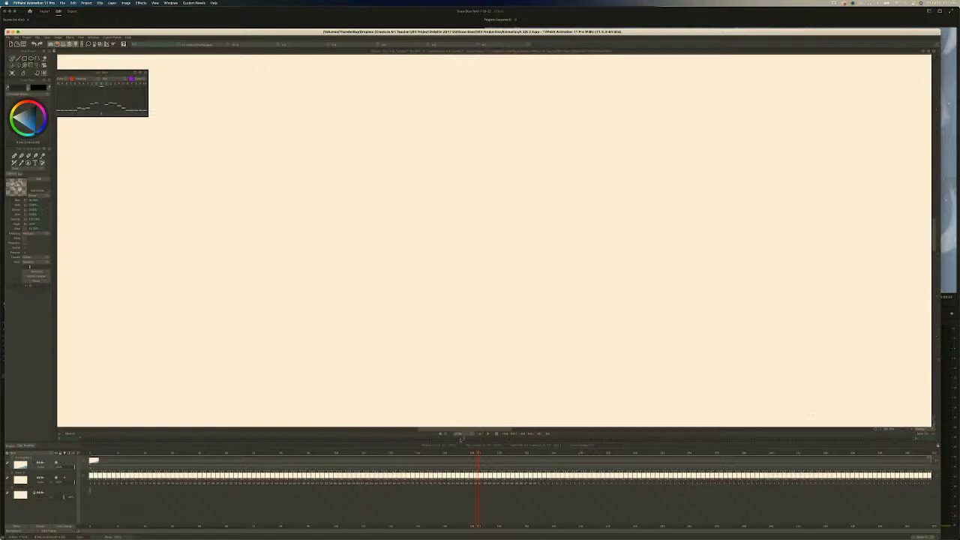
drag(463, 429, 549, 429)
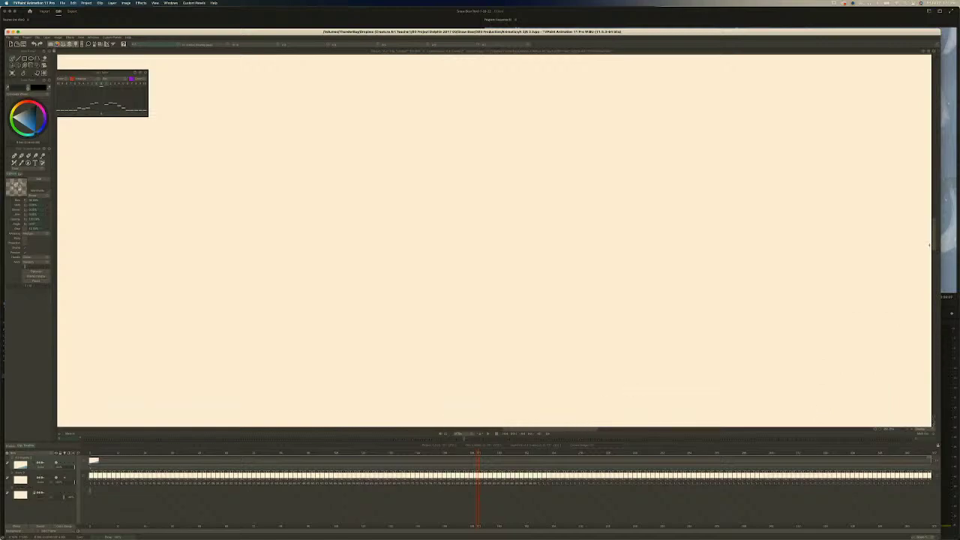
mouse_move(932, 248)
mouse_down()
mouse_move(932, 290)
mouse_move(930, 271)
mouse_up()
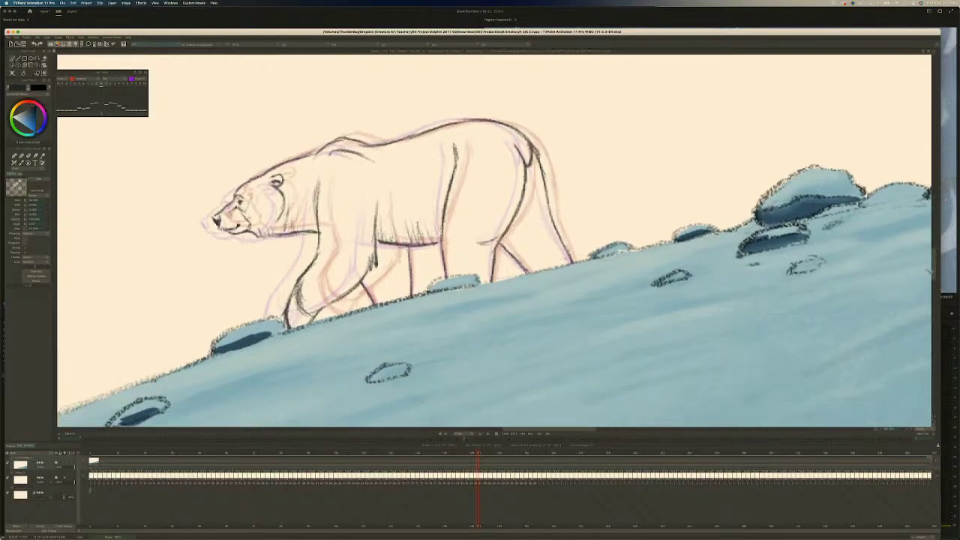
drag(898, 429, 889, 430)
scroll(890, 429, down, 1)
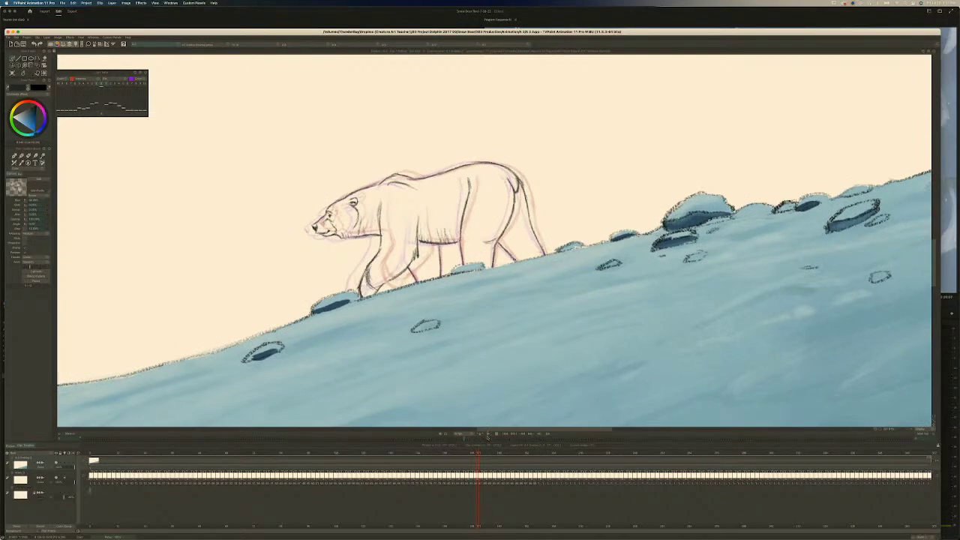
key(f)
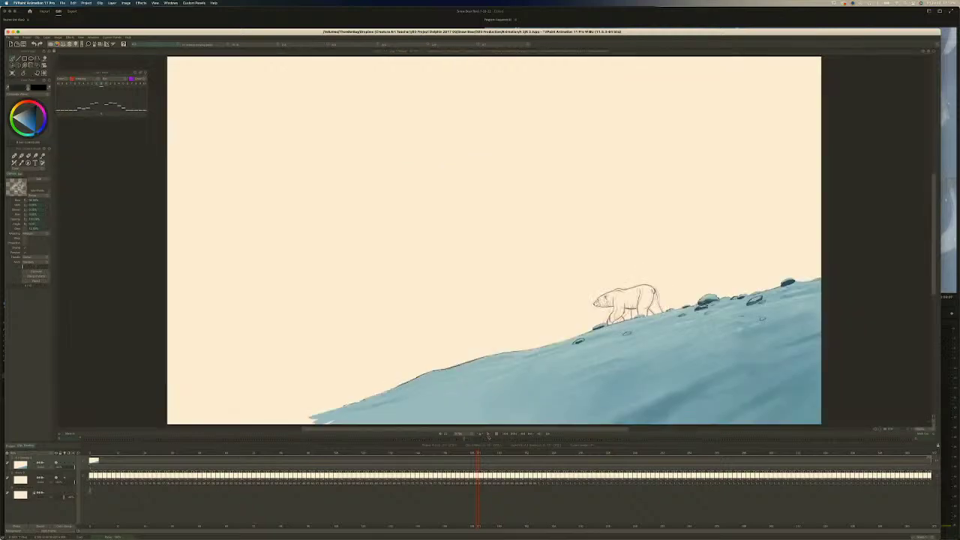
click(488, 434)
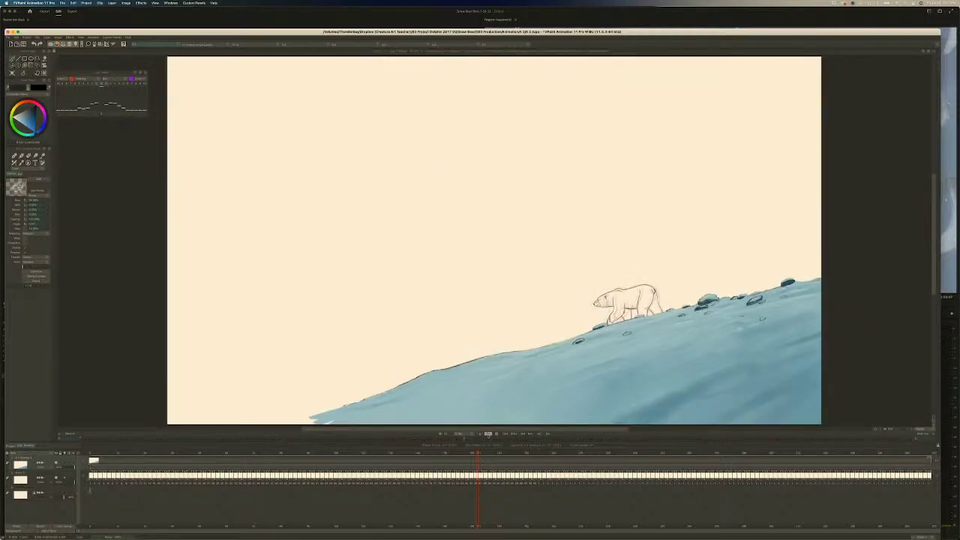
click(497, 434)
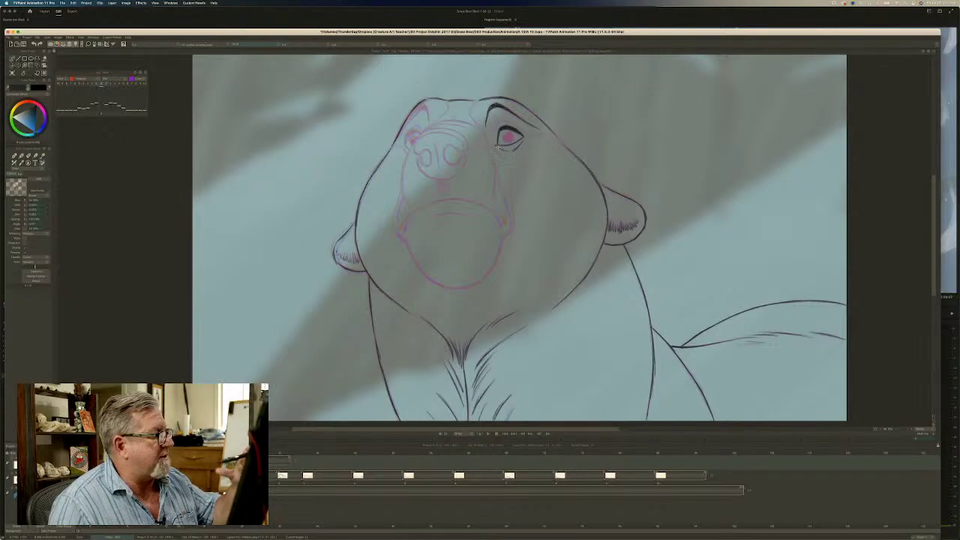
Ink the bear close-up's muzzle, mouth and chin outlines over the rough sketch, and fill in the pupil of the eye.
key(b)
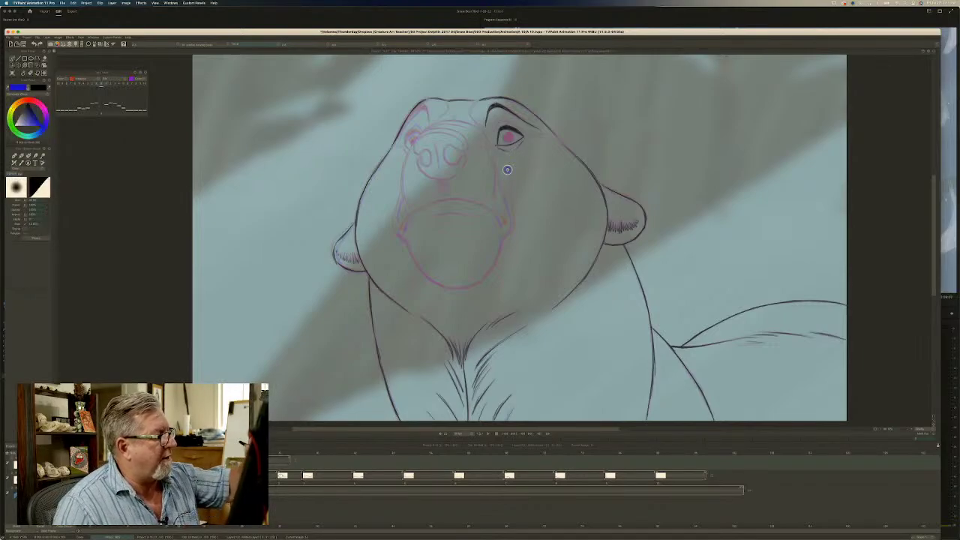
key(n)
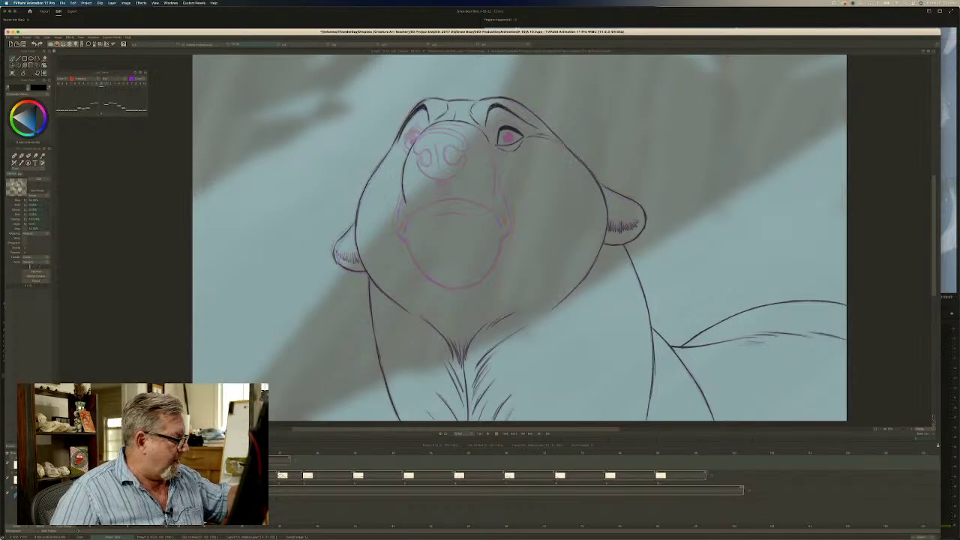
mouse_move(401, 197)
mouse_down()
mouse_move(397, 236)
mouse_move(436, 282)
mouse_up()
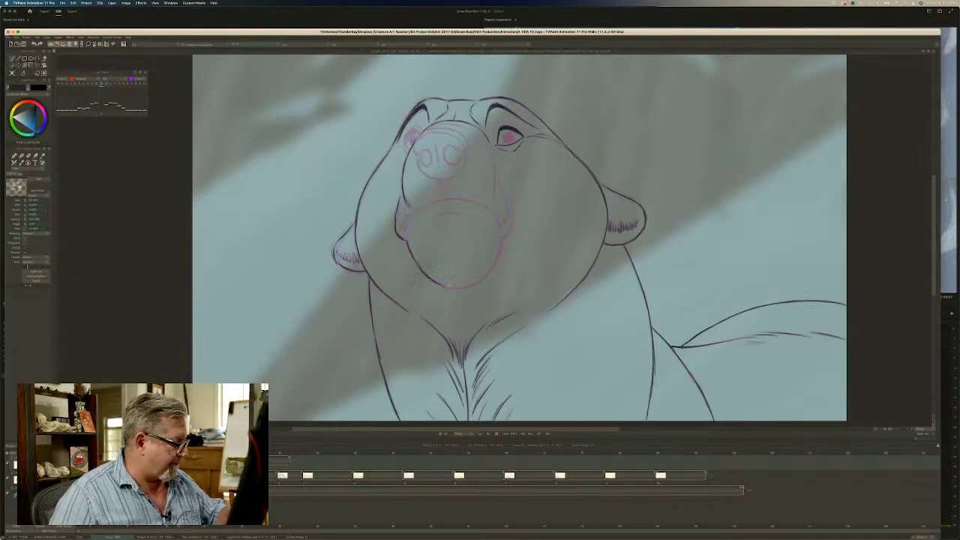
drag(500, 246, 474, 285)
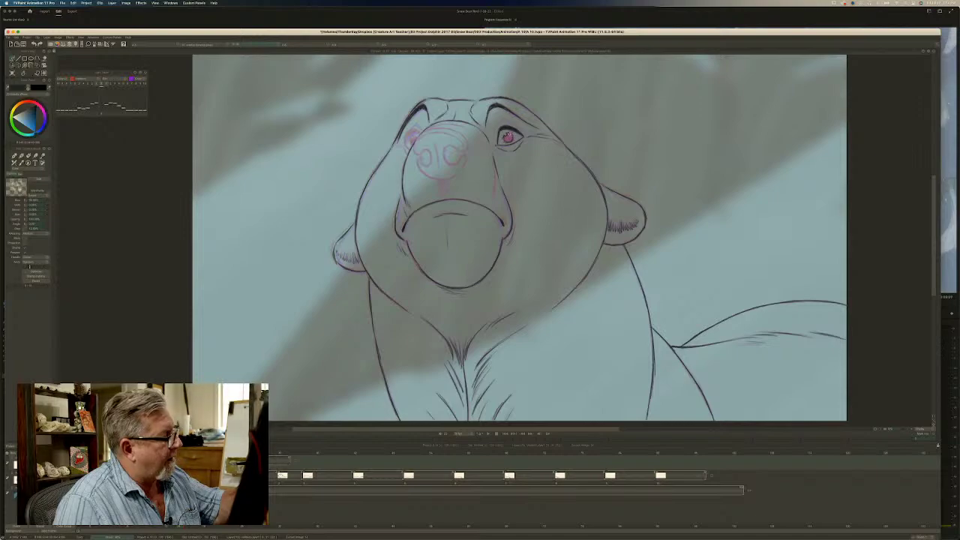
key(b)
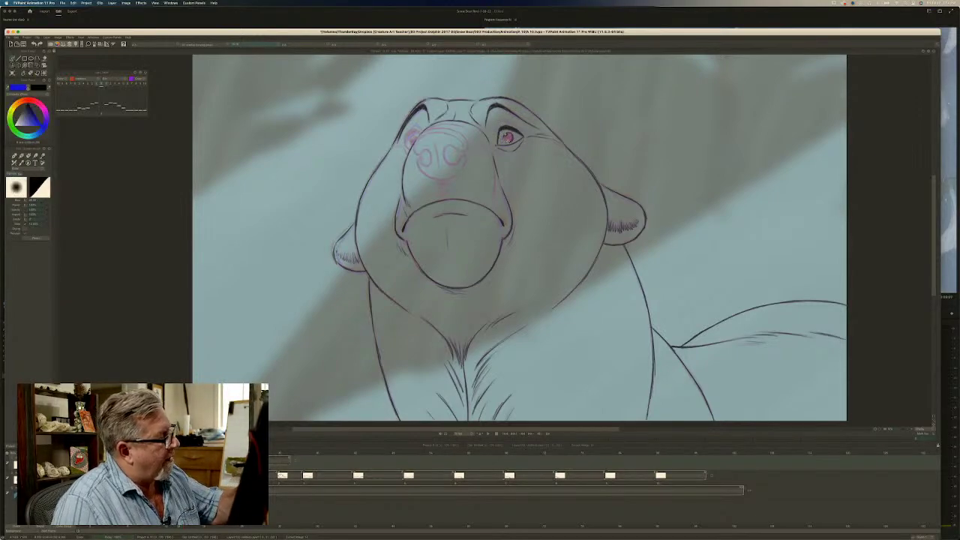
key(b)
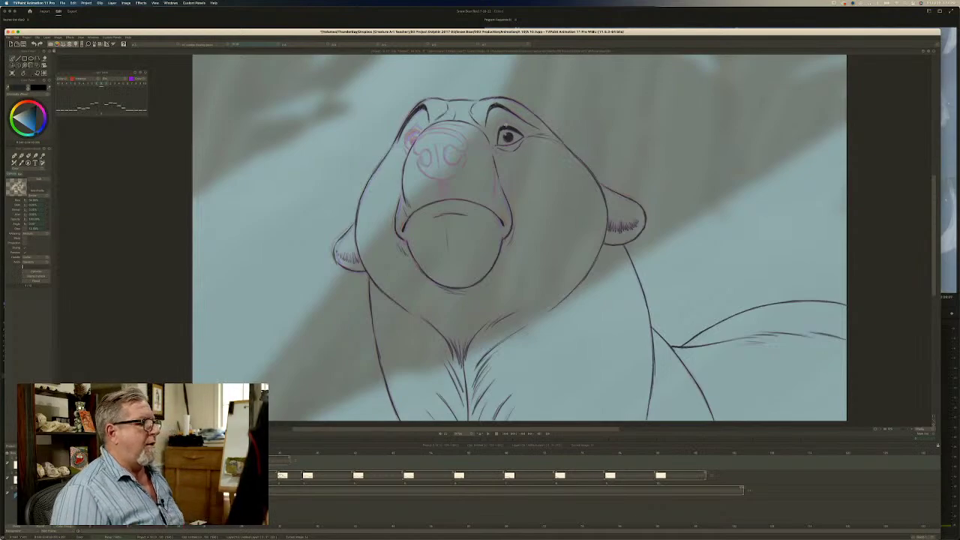
Flip back and forth between the current close-up drawing and its neighbour to compare the inked faces.
key(Left)
key(Right)
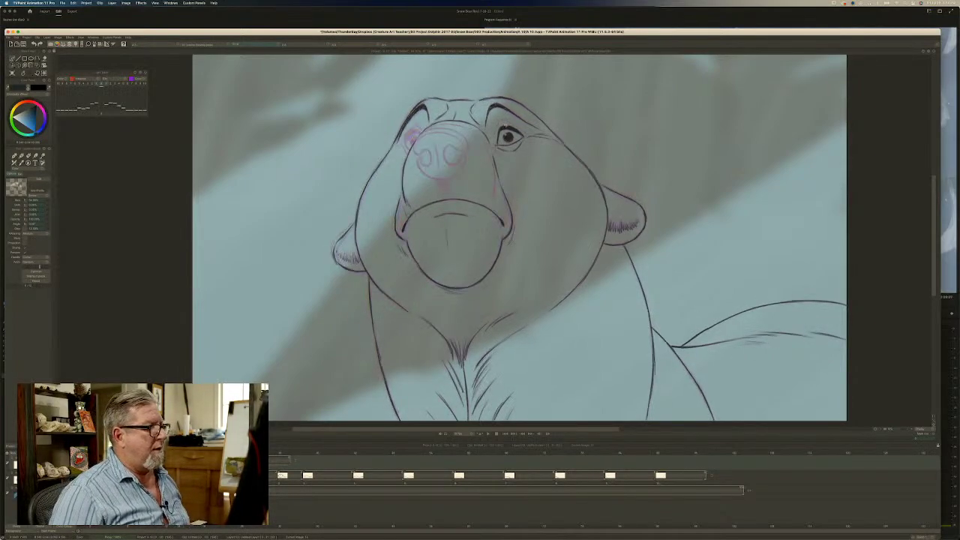
key(Left)
key(Right)
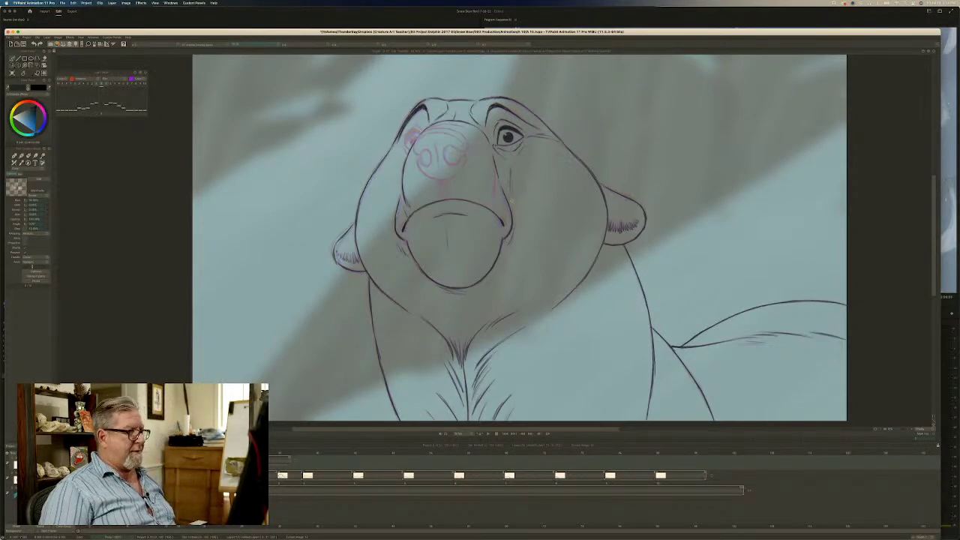
key(Left)
key(Right)
key(Left)
key(Right)
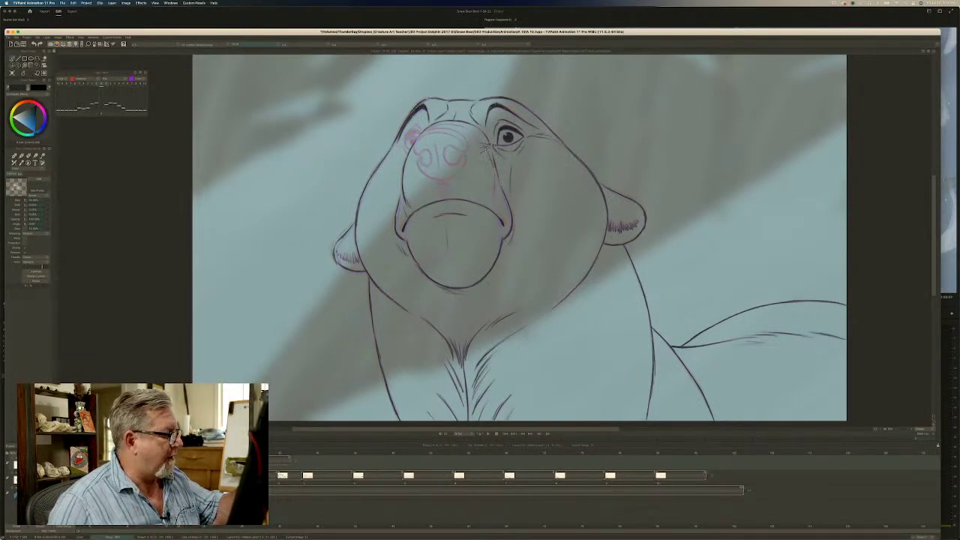
Ink the side of the muzzle, the nose with its nostrils, and the short hatching lines below the nose.
drag(492, 164, 494, 198)
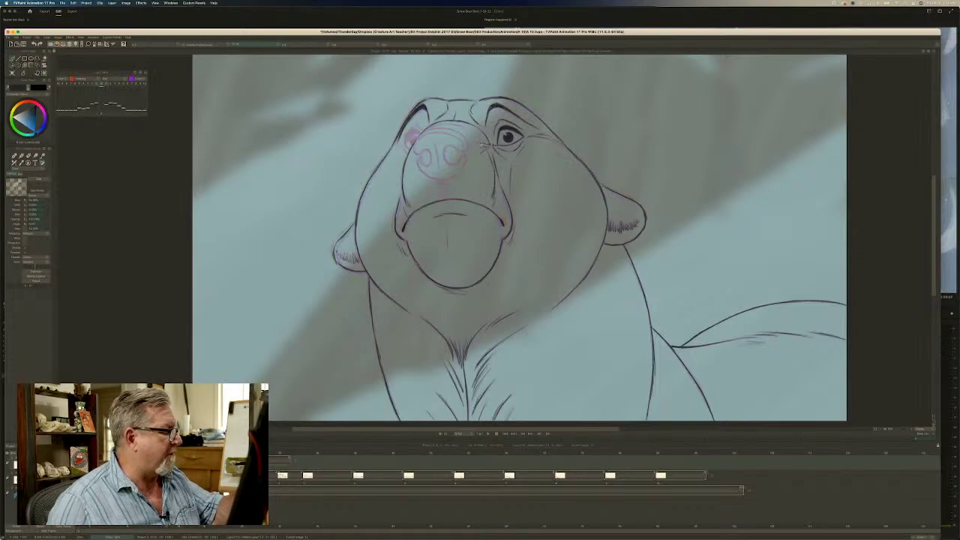
mouse_move(448, 125)
mouse_down()
mouse_move(465, 127)
mouse_move(428, 129)
mouse_up()
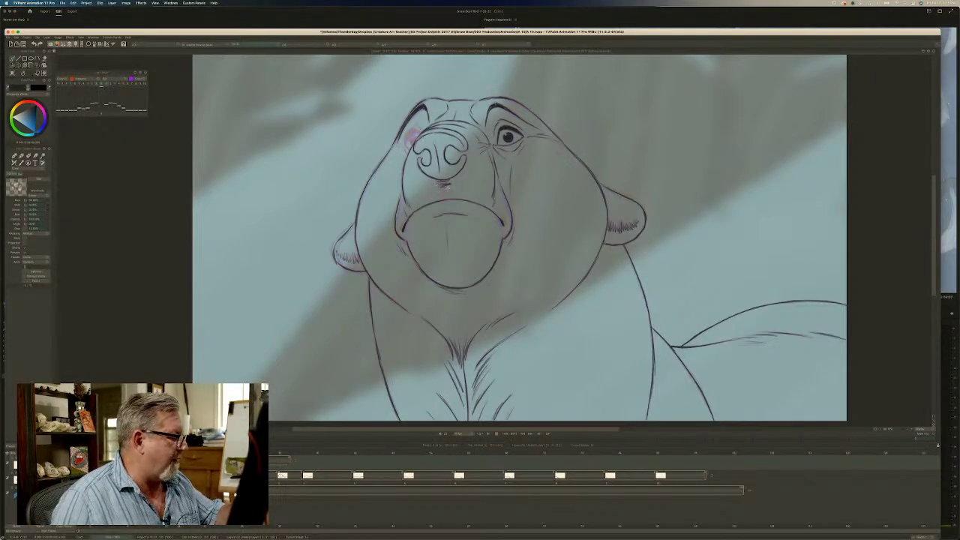
drag(439, 193, 452, 196)
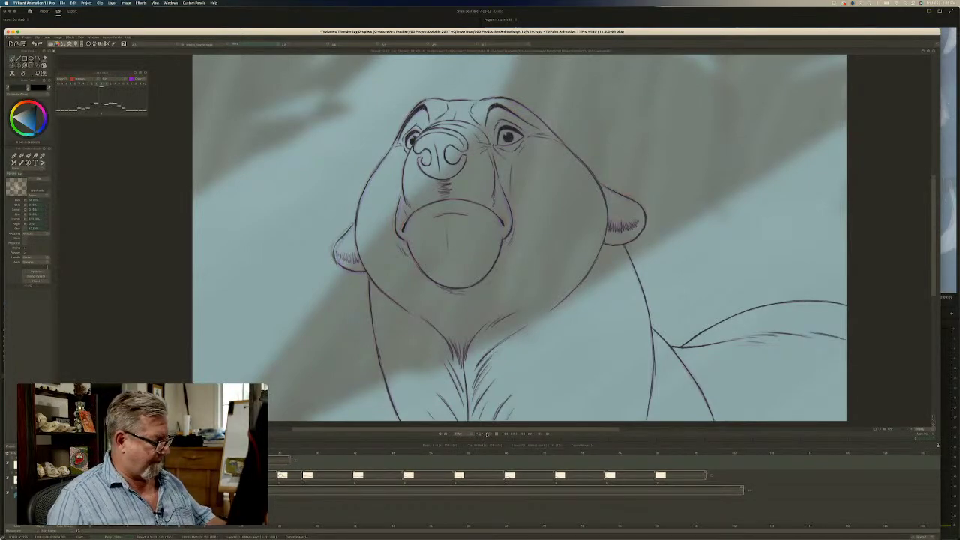
Lengthen the hold before the newly inked close-up drawing in the timeline and play back the timing.
click(488, 434)
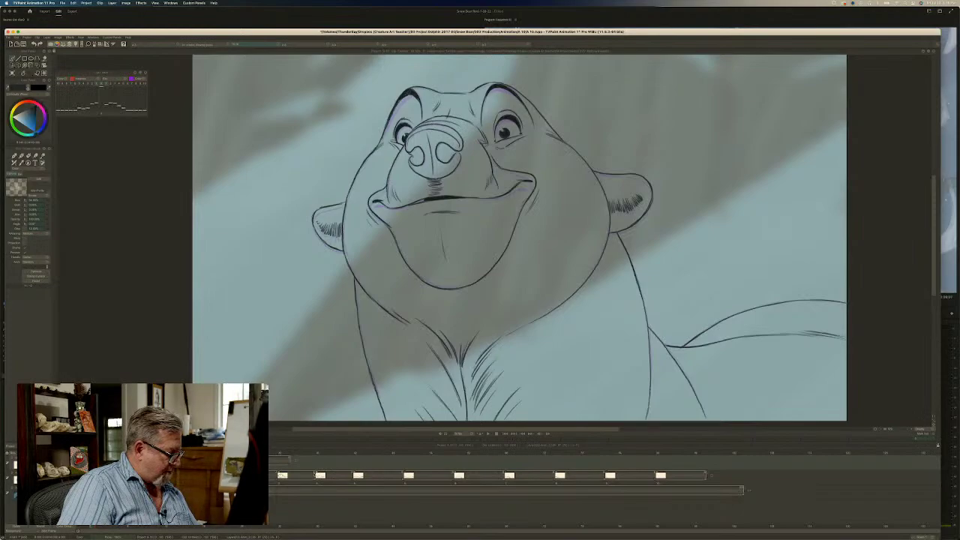
drag(281, 475, 294, 475)
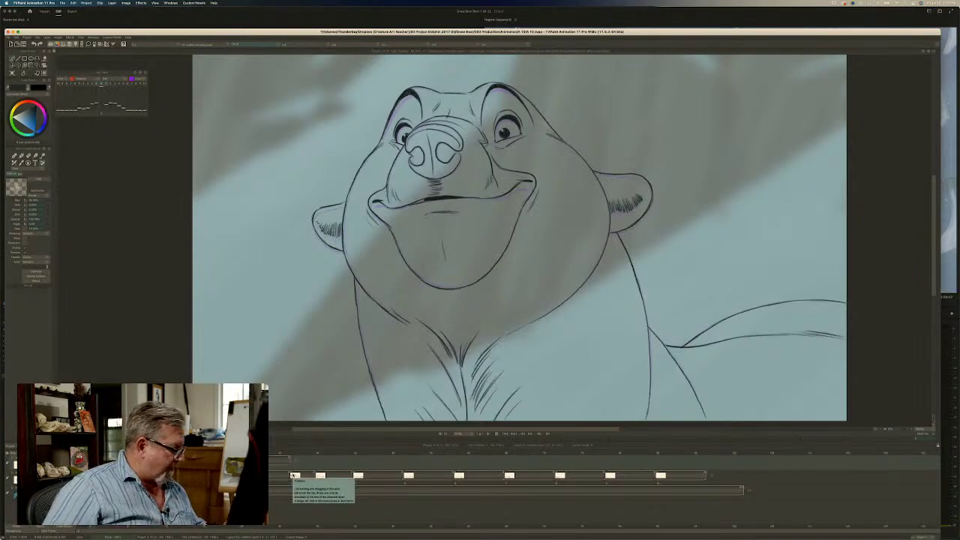
click(487, 433)
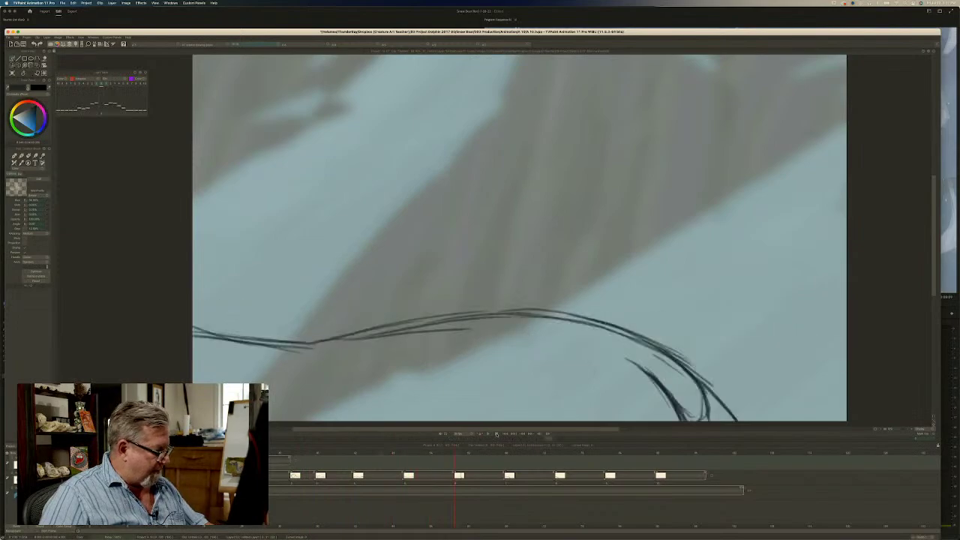
click(496, 433)
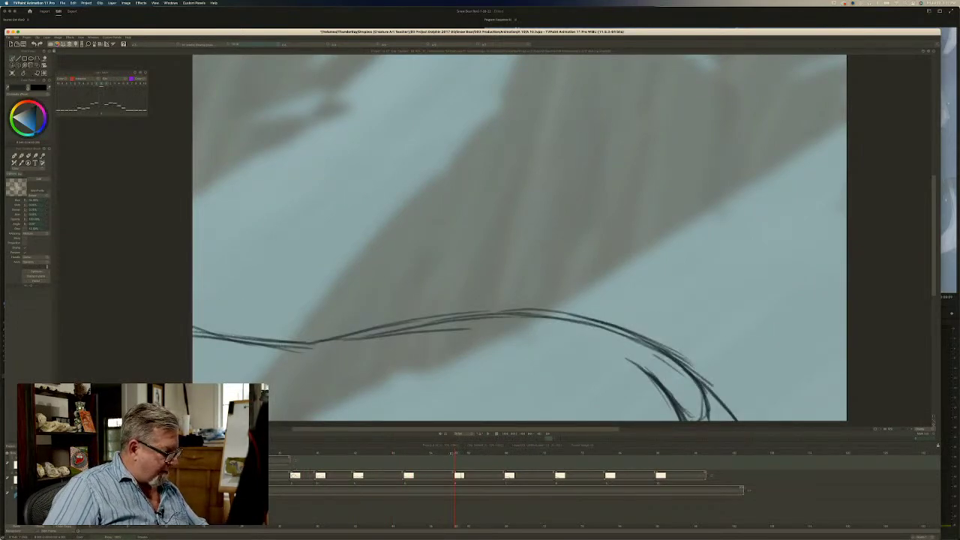
Return to TVPaint at the blank in-between frame and show the neighbouring bear drawings through the light table.
drag(451, 453, 241, 453)
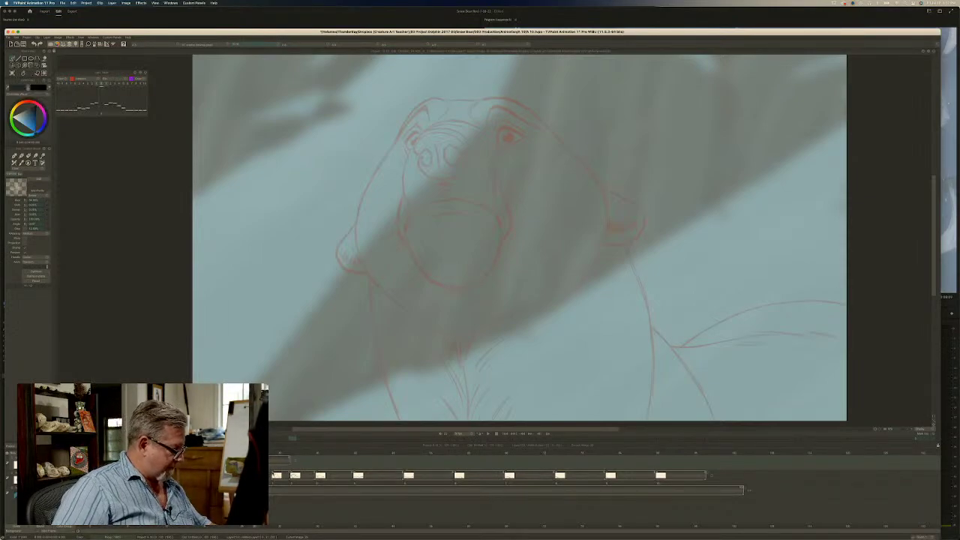
key(l)
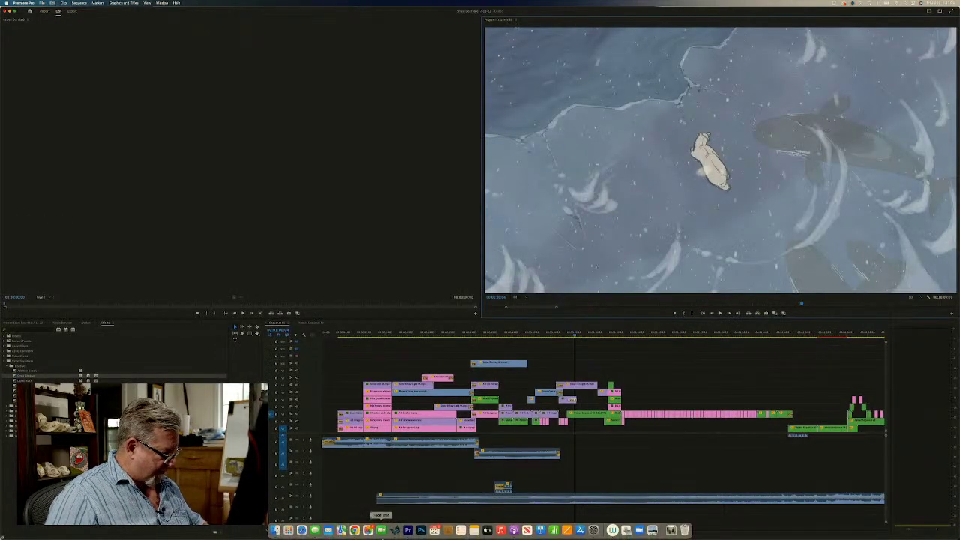
click(394, 530)
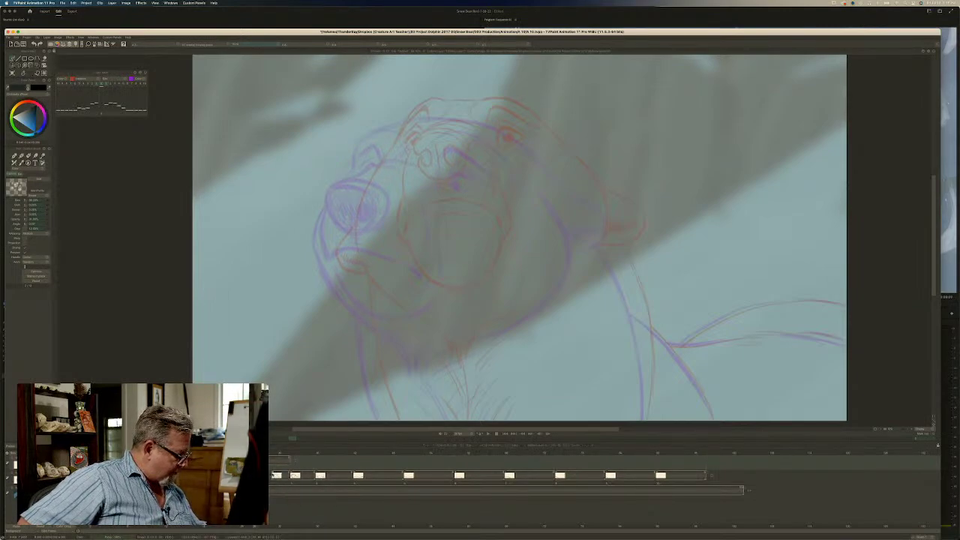
key(Left)
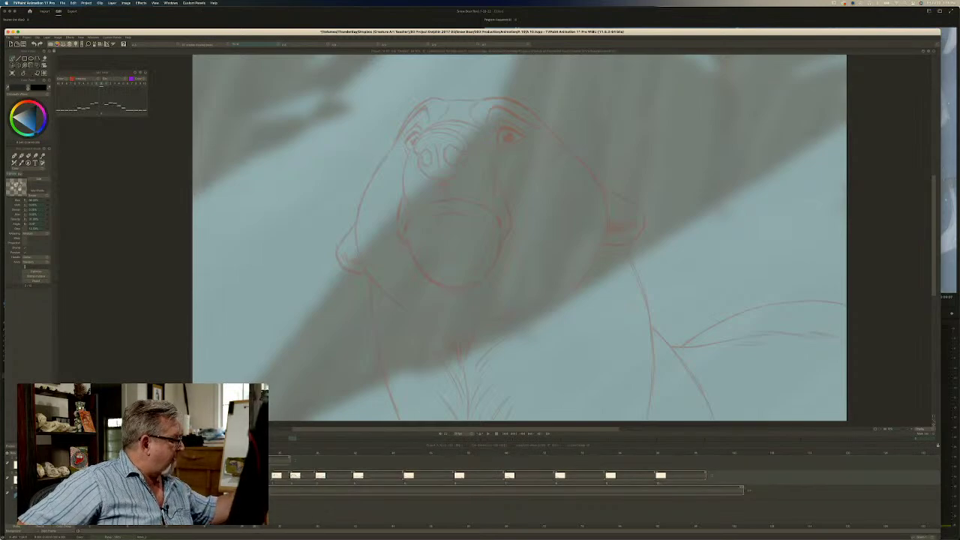
click(12, 74)
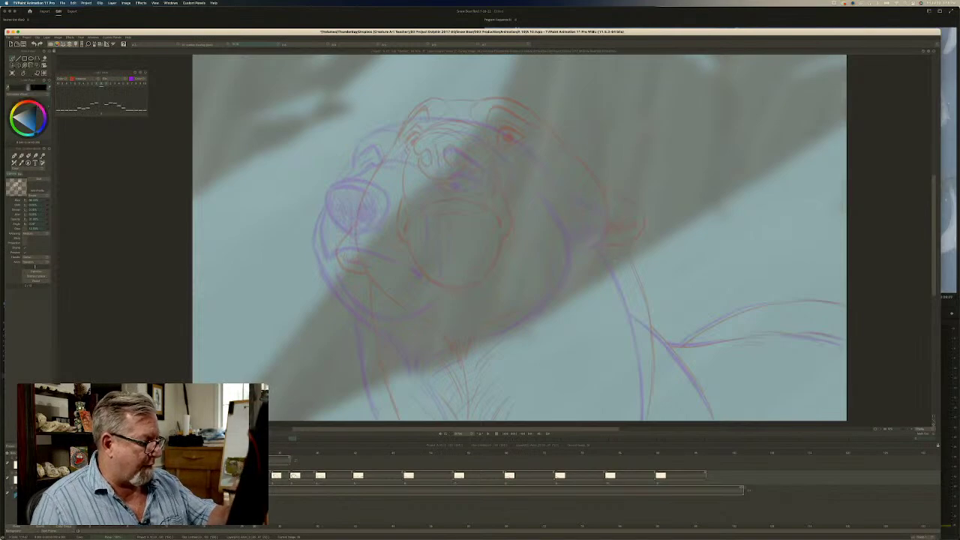
Draw the in-between's neck, shoulder and back lines midway between the red and purple reference drawings.
mouse_move(615, 250)
mouse_down()
mouse_move(636, 311)
mouse_move(645, 420)
mouse_up()
drag(643, 349, 646, 421)
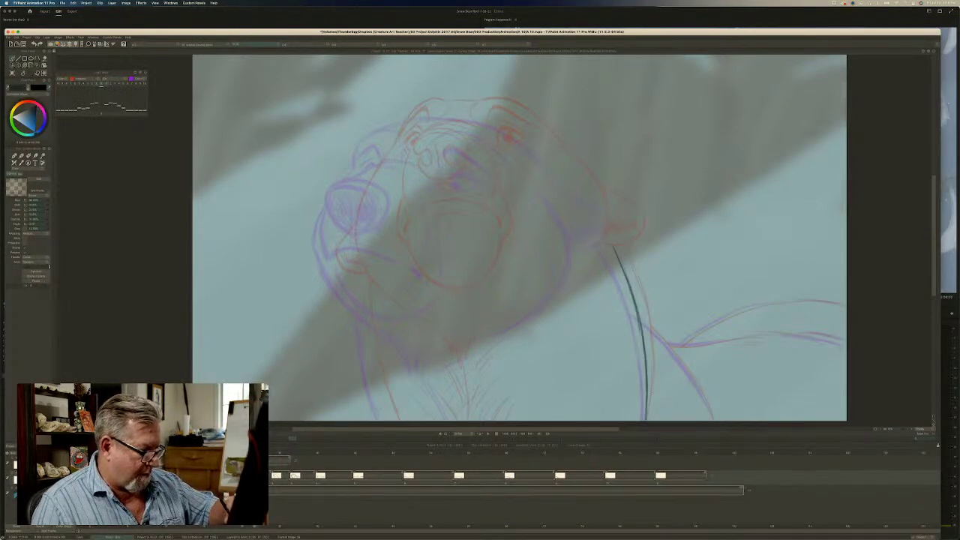
drag(642, 323, 713, 418)
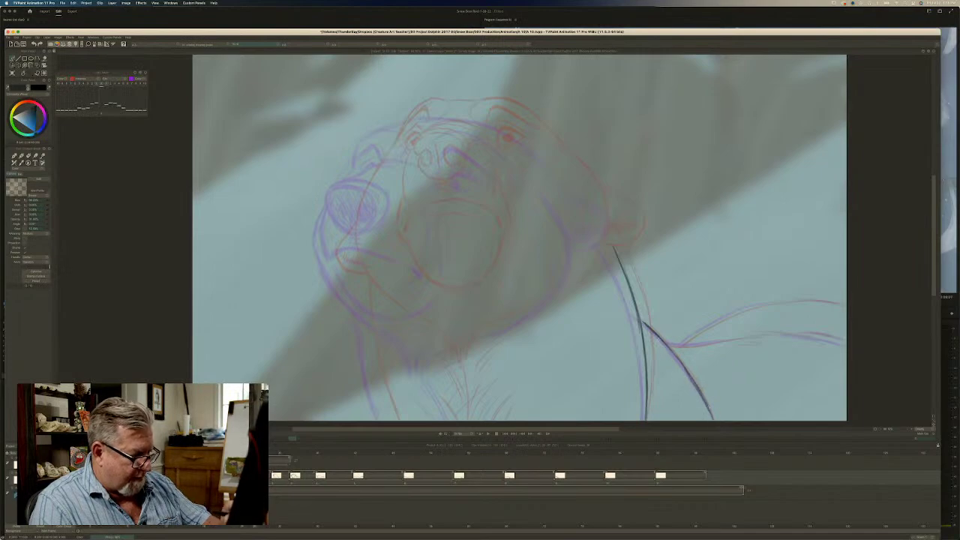
mouse_move(851, 305)
mouse_down()
mouse_move(749, 305)
mouse_move(678, 346)
mouse_up()
drag(841, 333, 664, 344)
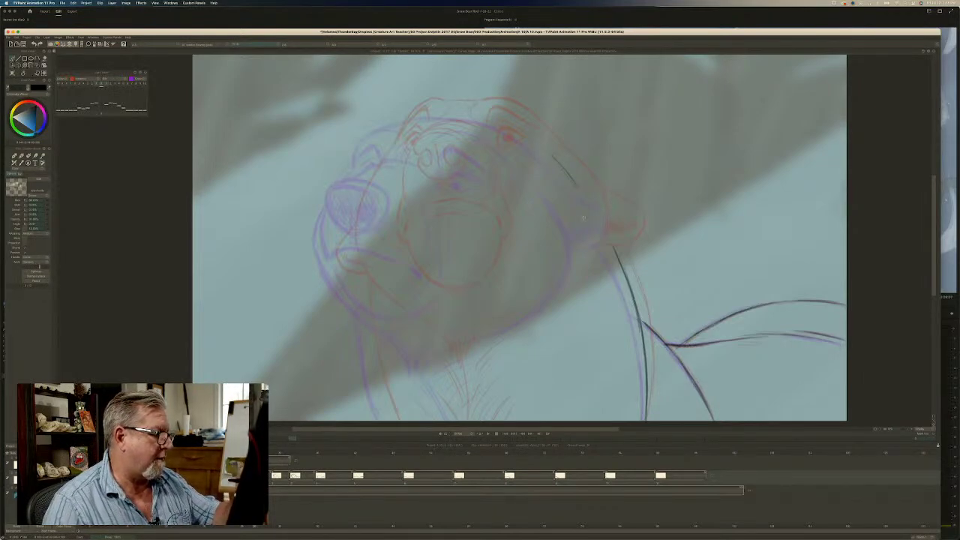
Draw the in-between's outer cheek contour from the back of the head down to the jaw, reinforcing the curve.
mouse_move(567, 178)
mouse_down()
mouse_move(592, 236)
mouse_move(578, 273)
mouse_move(545, 308)
mouse_up()
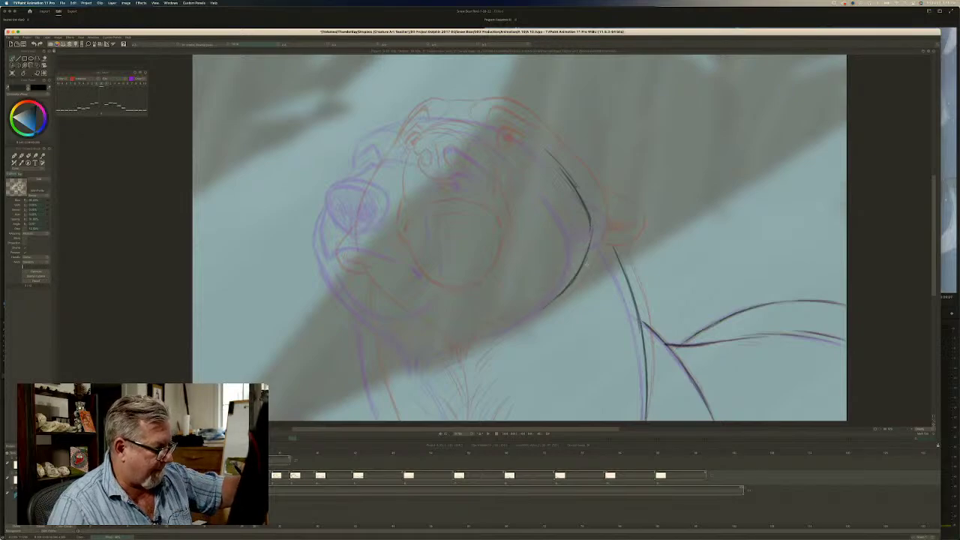
drag(579, 277, 505, 330)
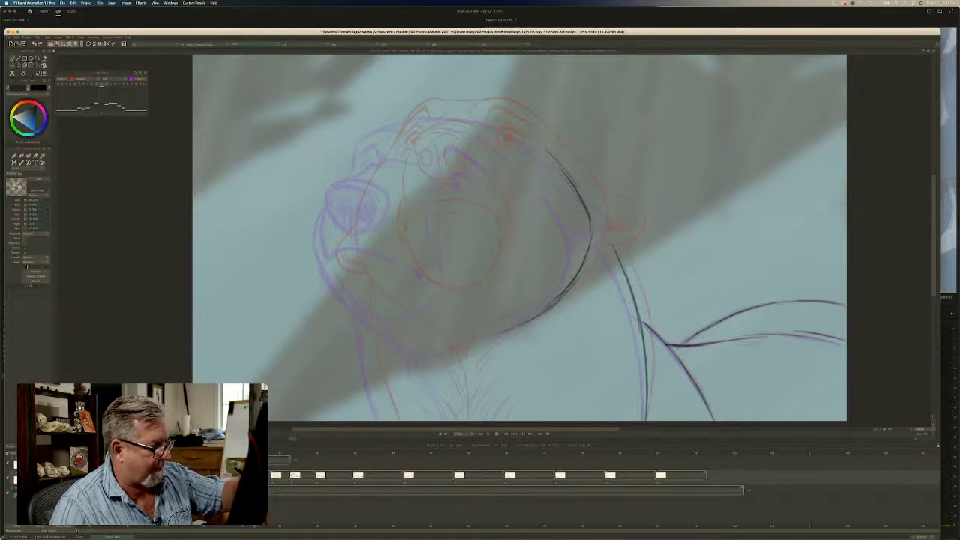
drag(592, 234, 554, 301)
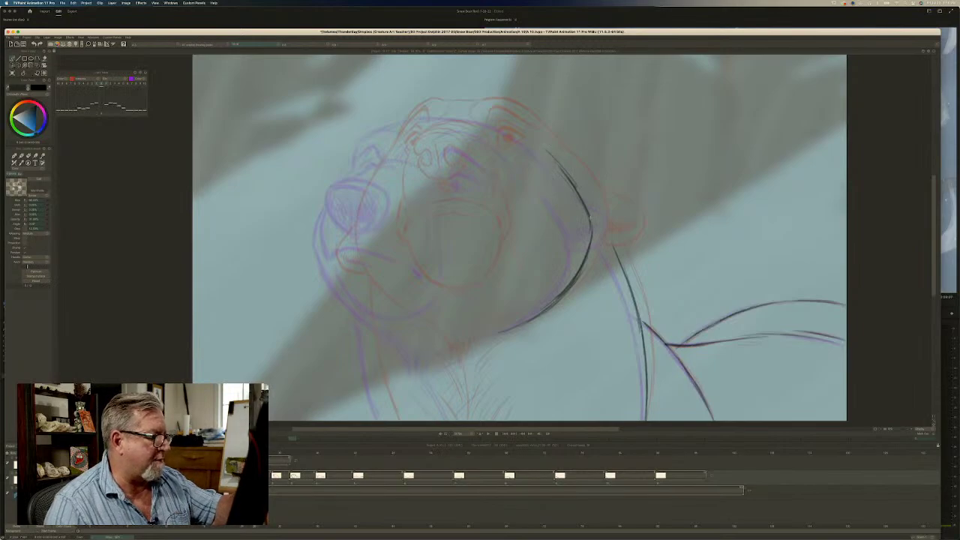
drag(587, 204, 592, 234)
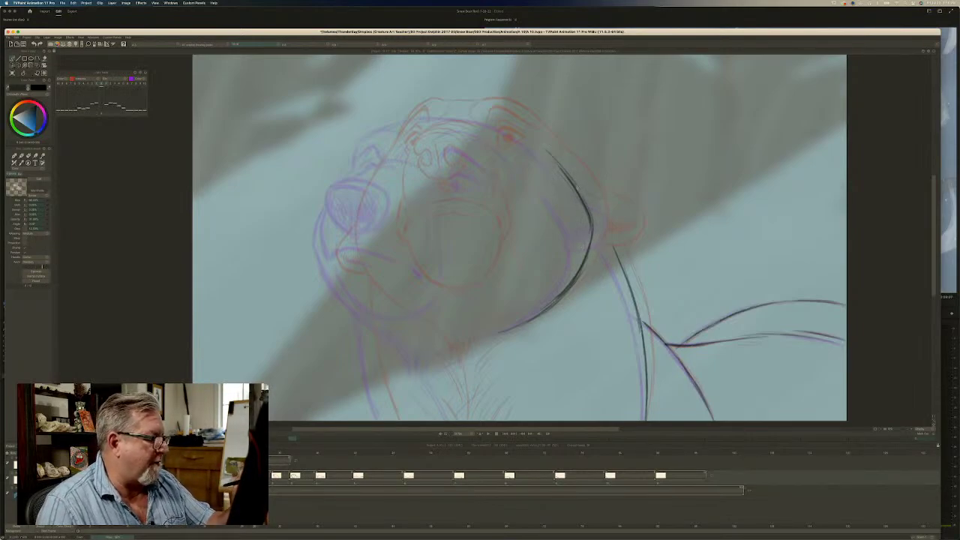
Draw the in-between's ear with hatched inner shading and extend the back-of-head contour up to the crown.
mouse_move(589, 194)
mouse_down()
mouse_move(626, 231)
mouse_move(588, 250)
mouse_up()
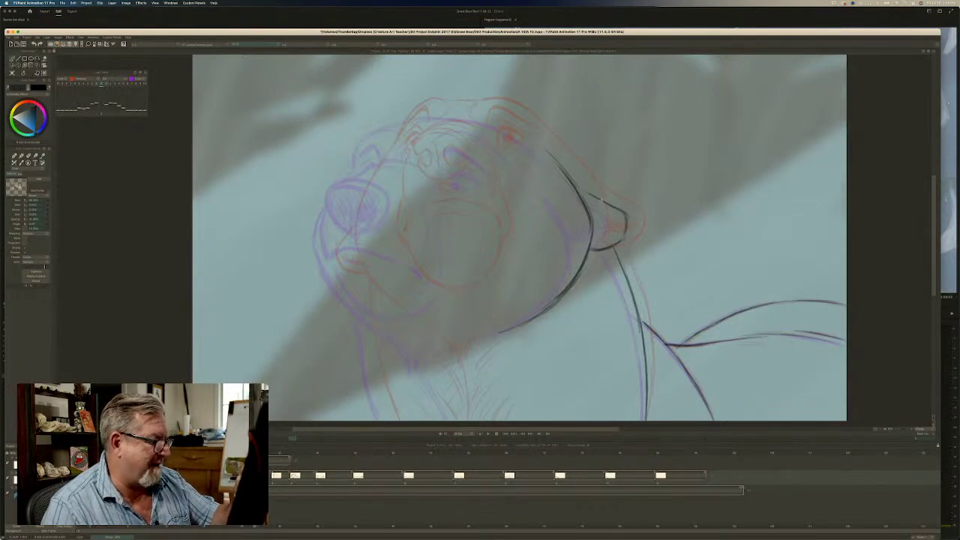
mouse_move(611, 218)
mouse_down()
mouse_move(599, 237)
mouse_move(619, 220)
mouse_up()
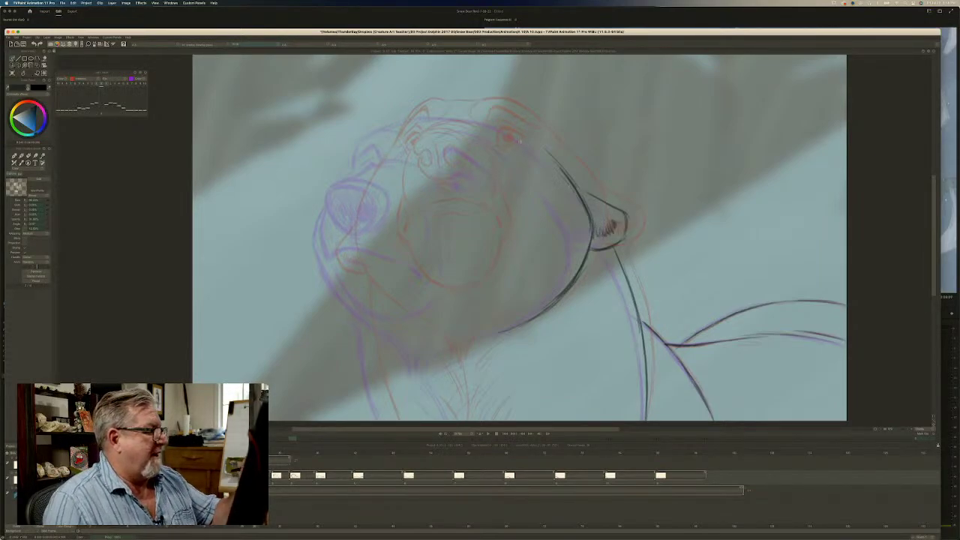
drag(519, 122, 553, 155)
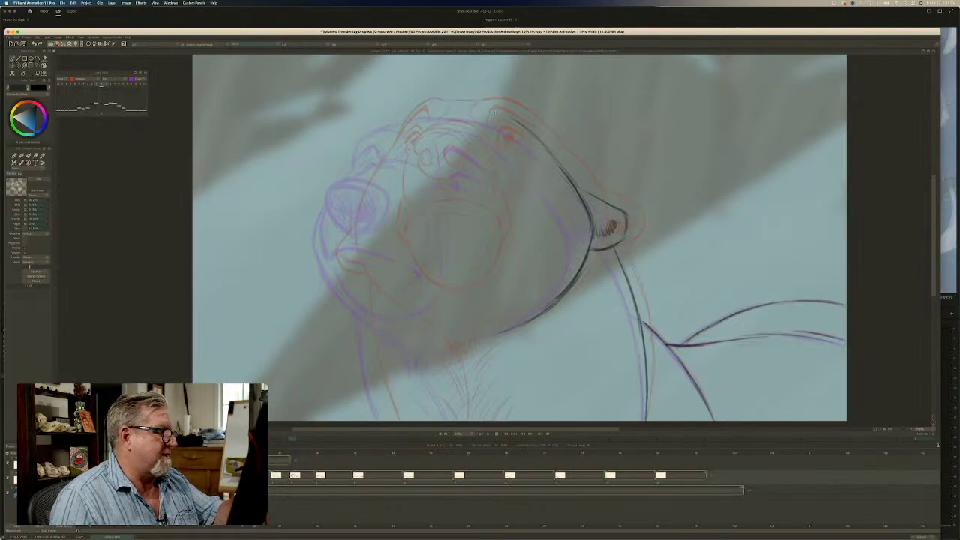
drag(494, 112, 542, 143)
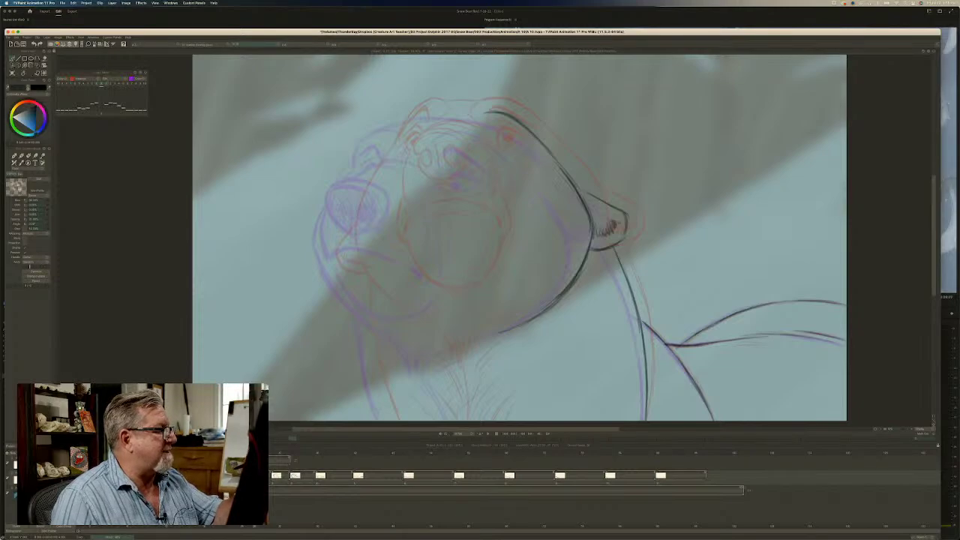
drag(495, 112, 474, 111)
drag(519, 121, 527, 129)
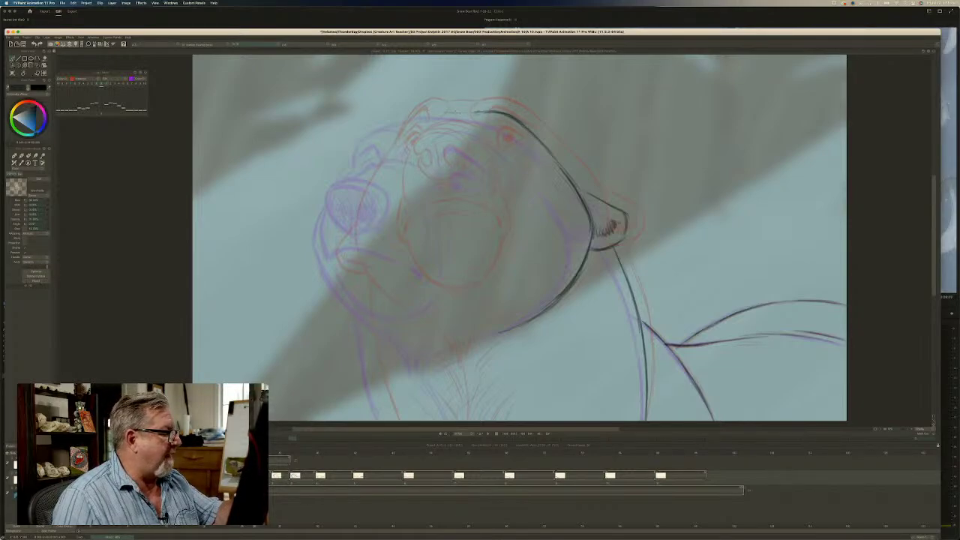
Draw the top of the in-between's head across the forehead and curve it down around the far brow.
drag(474, 111, 438, 112)
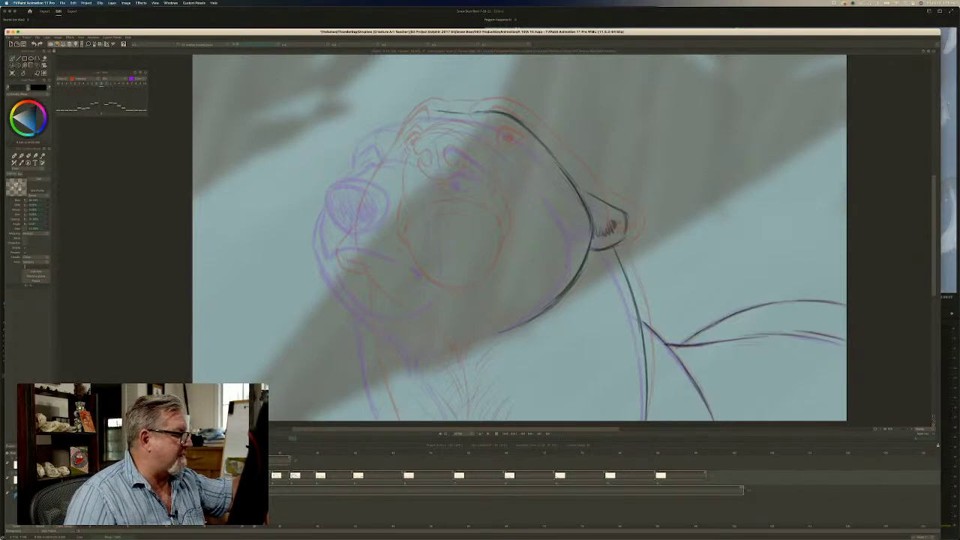
drag(381, 128, 375, 153)
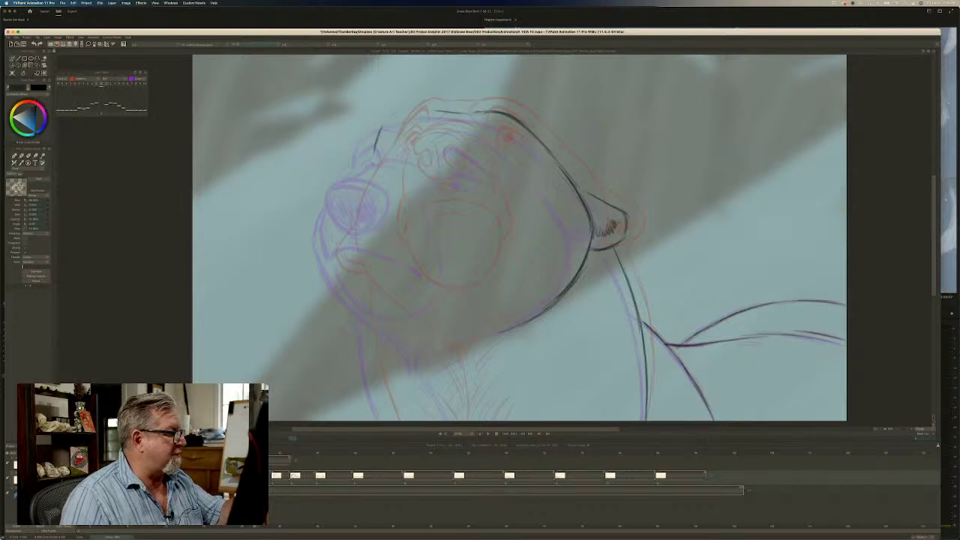
mouse_move(412, 111)
mouse_down()
mouse_move(385, 119)
mouse_move(415, 112)
mouse_move(391, 116)
mouse_move(377, 139)
mouse_up()
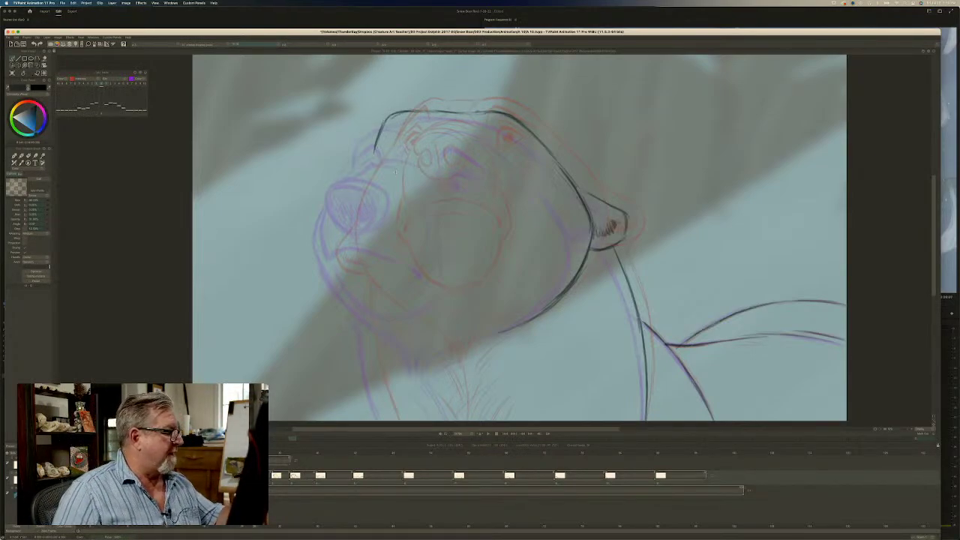
Draw the in-between's round nose outline midway between the red and purple noses, reinforcing its edges.
mouse_move(392, 154)
mouse_down()
mouse_move(421, 157)
mouse_move(383, 188)
mouse_move(397, 198)
mouse_up()
mouse_move(381, 155)
mouse_down()
mouse_move(427, 155)
mouse_move(429, 188)
mouse_move(399, 200)
mouse_up()
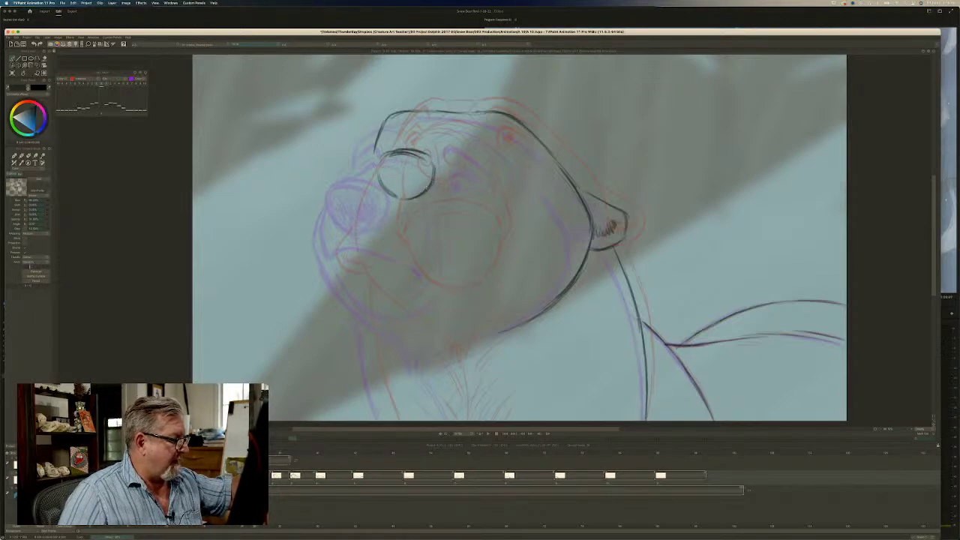
drag(434, 159, 429, 180)
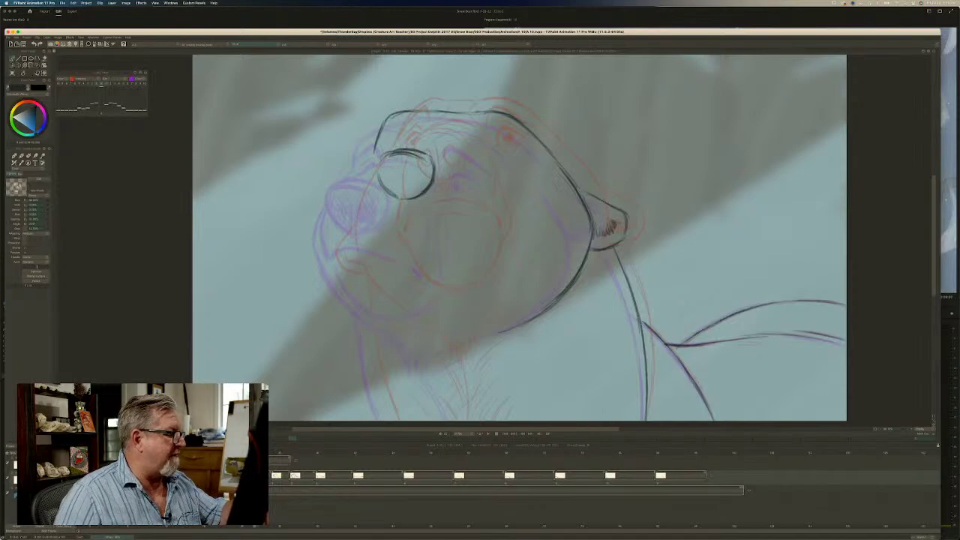
mouse_move(402, 148)
mouse_down()
mouse_move(422, 152)
mouse_move(408, 149)
mouse_move(401, 180)
mouse_move(428, 187)
mouse_move(417, 194)
mouse_move(420, 173)
mouse_move(420, 189)
mouse_move(379, 180)
mouse_up()
Add two dark nostrils and a centre line to the nose and shade it with vertical hatching.
mouse_move(389, 181)
mouse_down()
mouse_move(418, 186)
mouse_move(411, 190)
mouse_up()
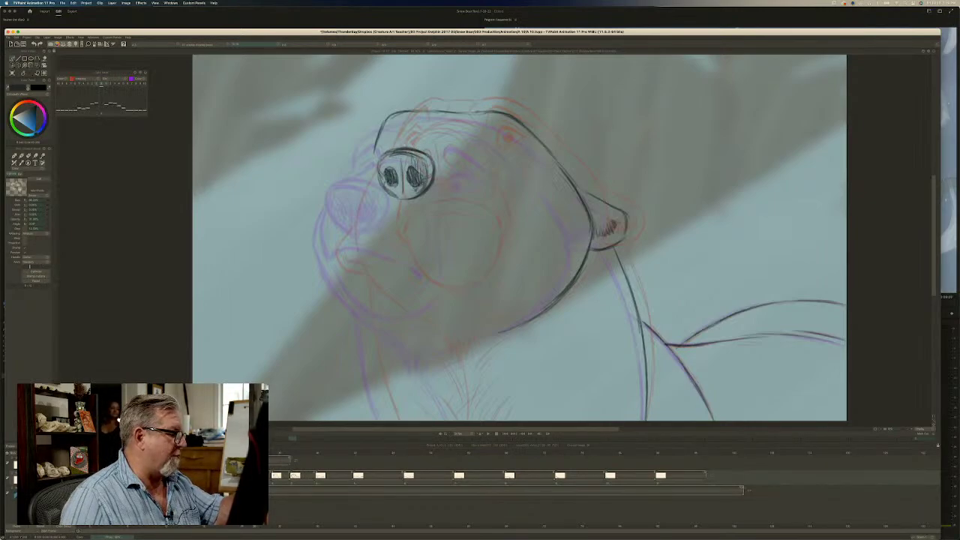
mouse_move(410, 154)
mouse_down()
mouse_move(408, 194)
mouse_move(399, 197)
mouse_up()
drag(402, 154, 390, 194)
mouse_move(394, 161)
mouse_down()
mouse_move(390, 195)
mouse_move(382, 190)
mouse_up()
drag(386, 161, 378, 188)
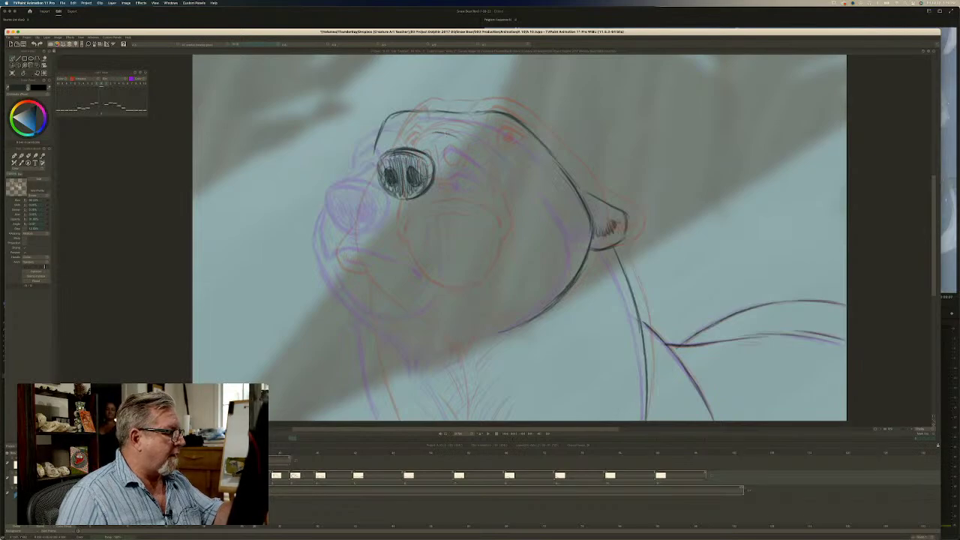
Draw the muzzle's bridge and side lines and the near eye with pupil and lower lid, checking against the previous drawing.
mouse_move(432, 135)
mouse_down()
mouse_move(459, 137)
mouse_move(421, 138)
mouse_up()
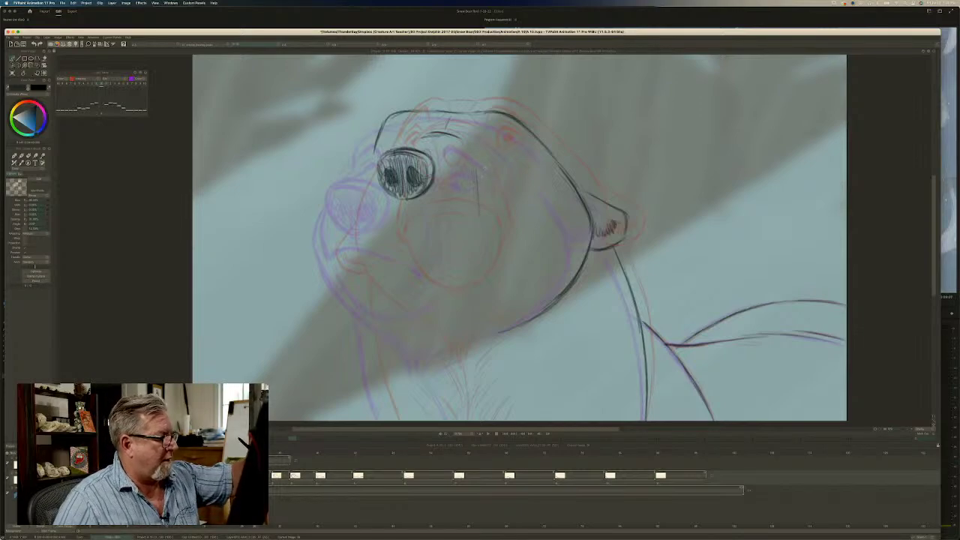
drag(483, 170, 501, 168)
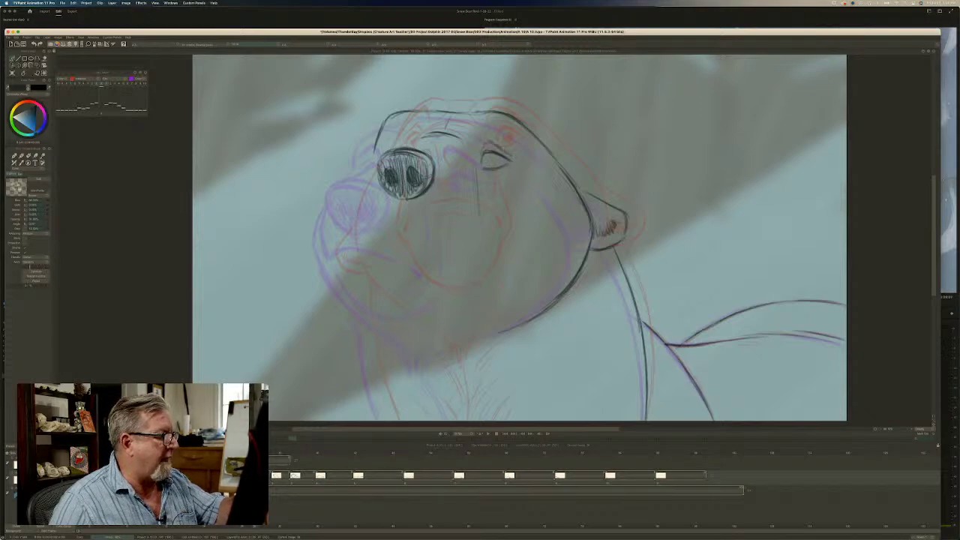
drag(486, 159, 487, 160)
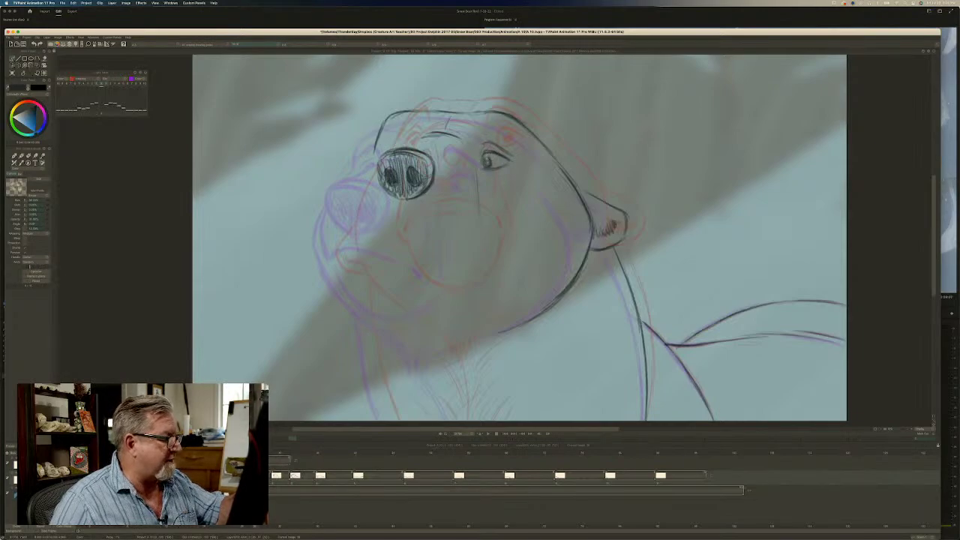
key(Left)
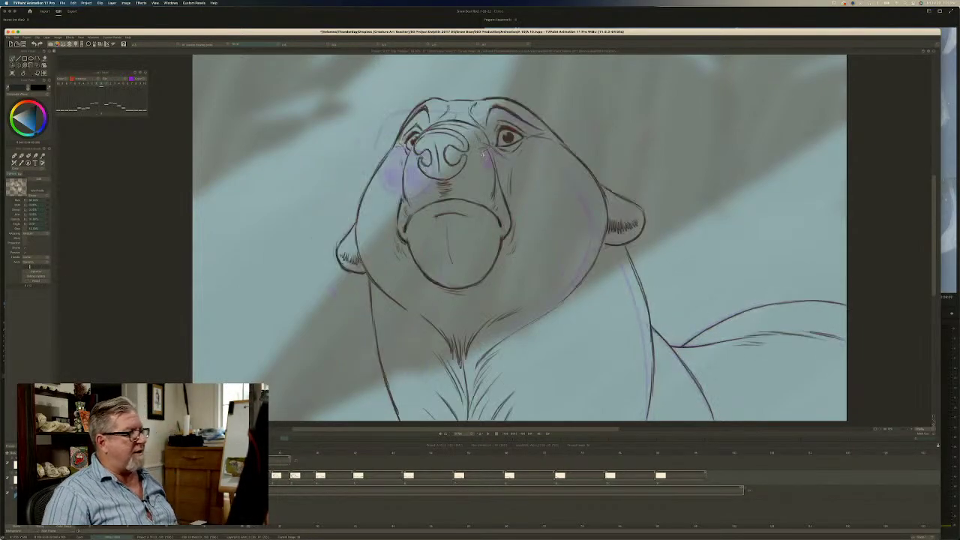
key(Right)
key(Left)
key(Right)
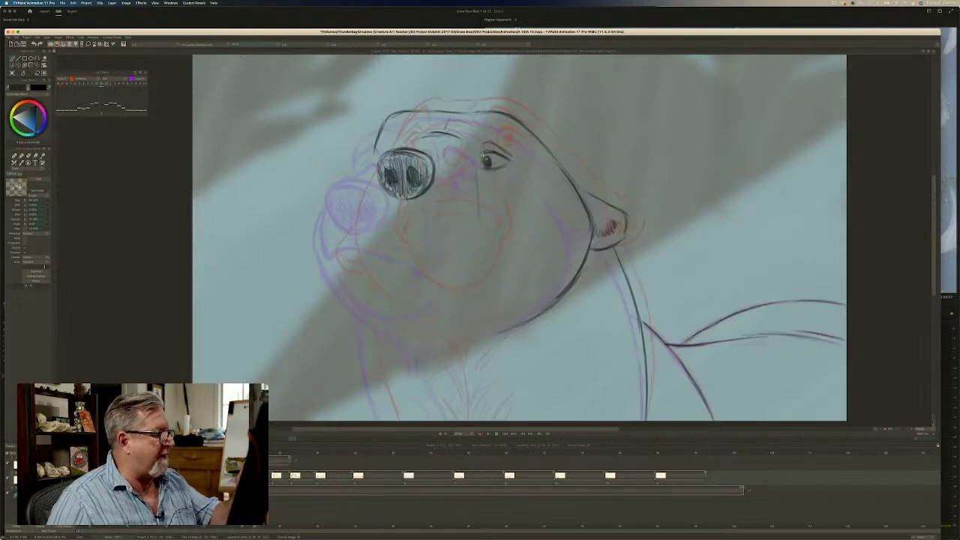
key(Left)
key(Right)
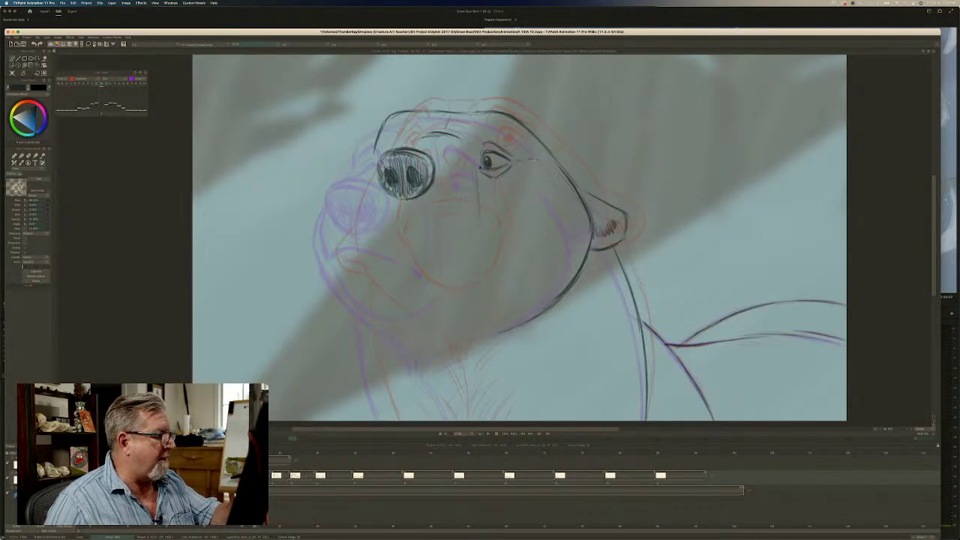
Add the crease at the near eye's outer corner and draw the heavy brow above the eye.
key(Left)
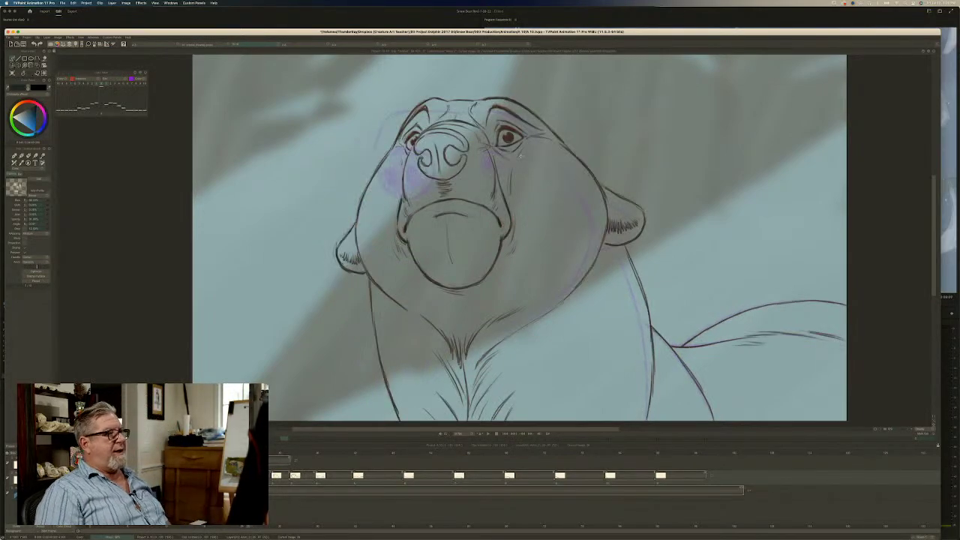
key(Right)
key(Left)
key(Right)
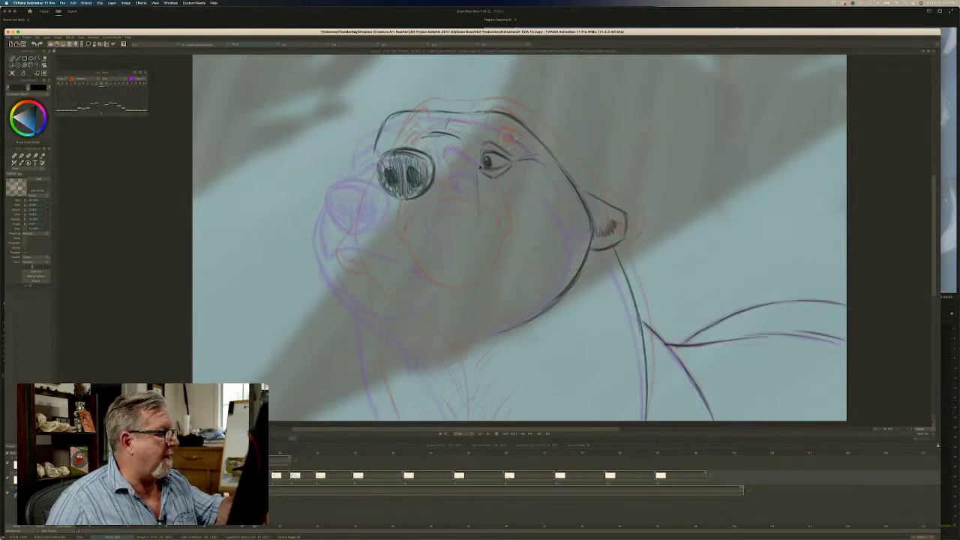
mouse_move(511, 141)
mouse_down()
mouse_move(522, 146)
mouse_move(481, 123)
mouse_move(470, 139)
mouse_move(486, 123)
mouse_move(477, 123)
mouse_move(492, 129)
mouse_up()
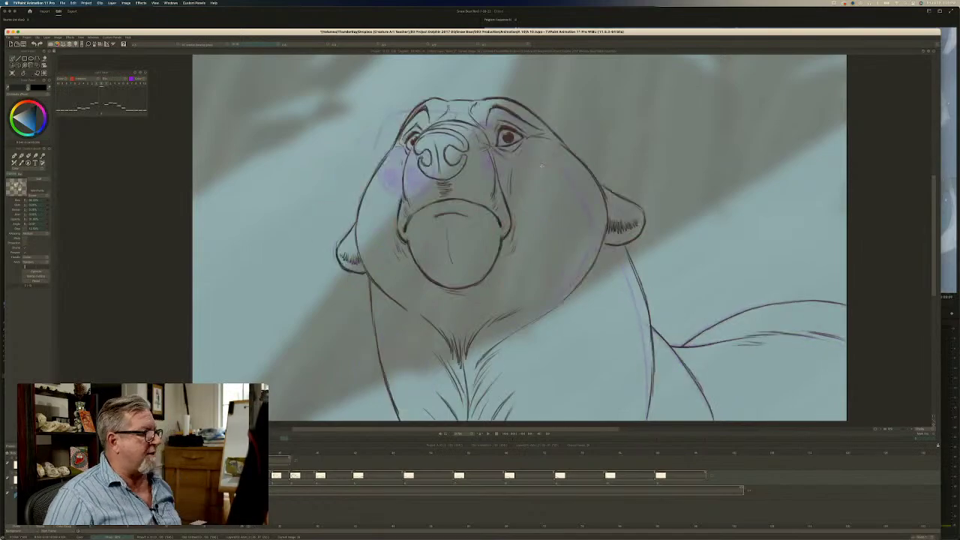
Flip between the in-between and the previous inked drawing to examine how the nose, eye and brow move.
key(Right)
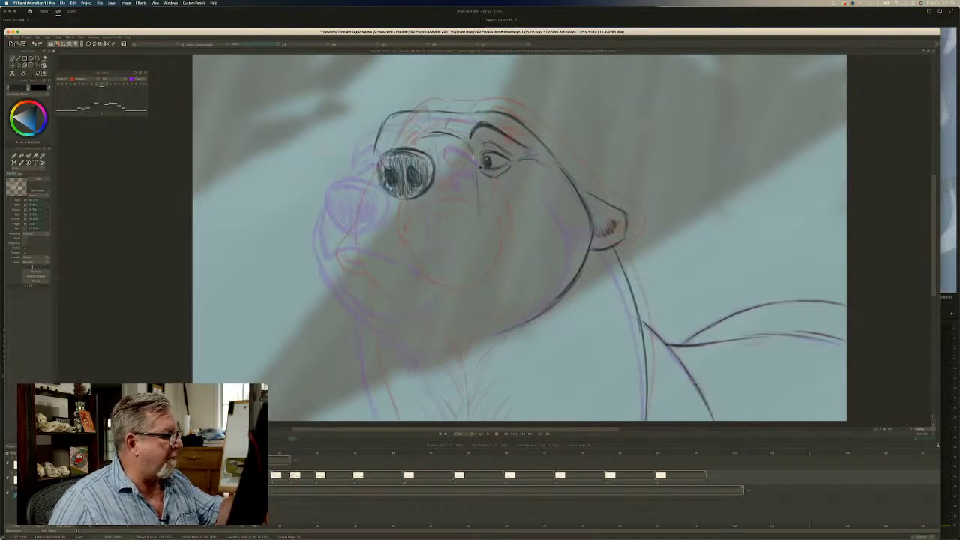
key(Right)
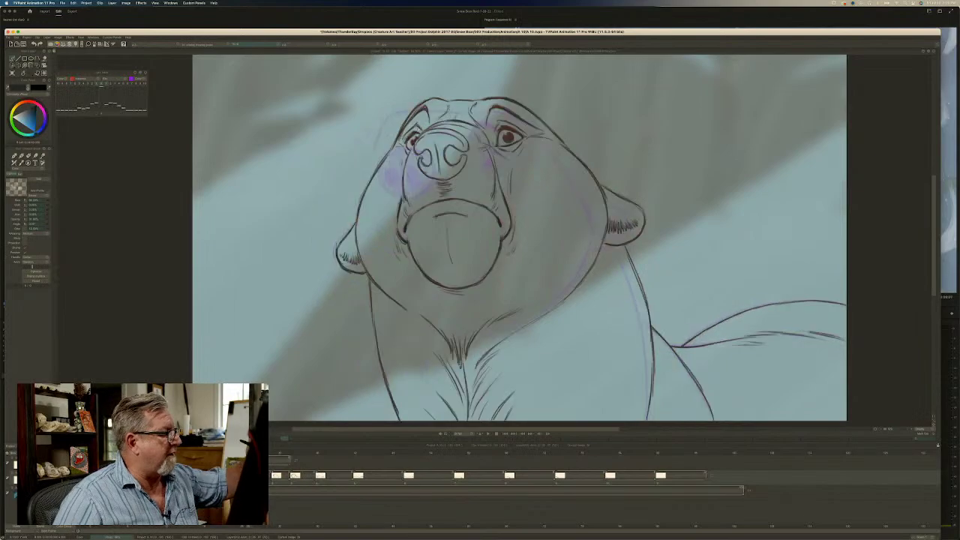
key(Left)
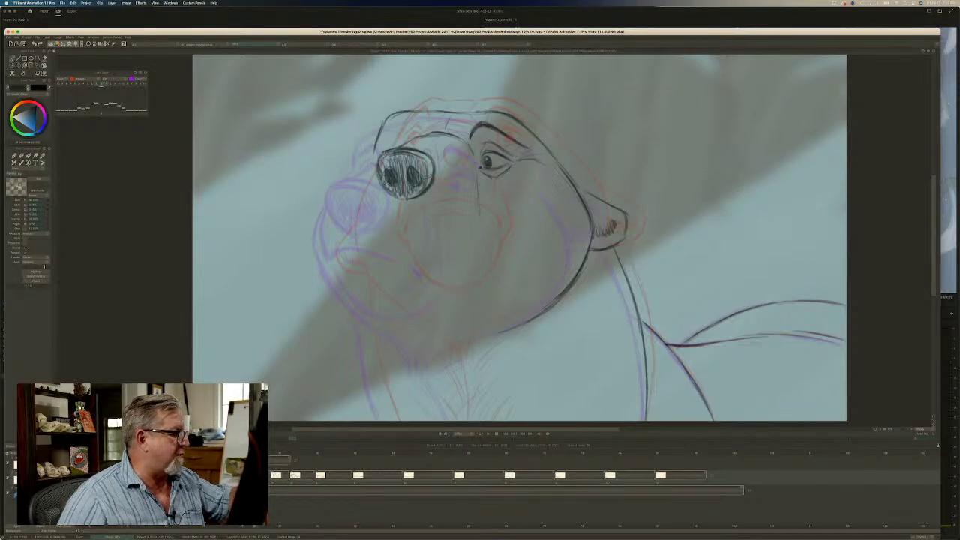
key(Right)
key(Left)
key(Right)
key(Left)
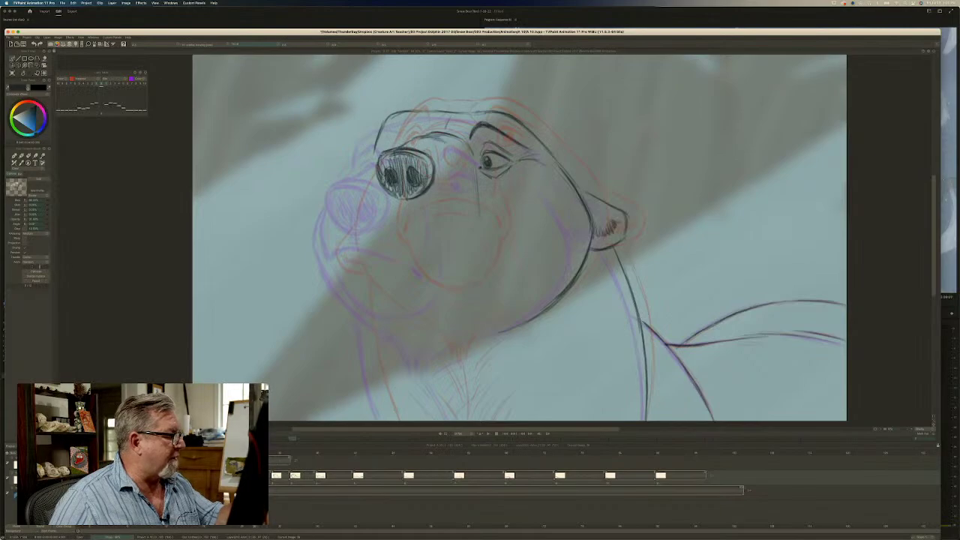
key(Right)
key(Left)
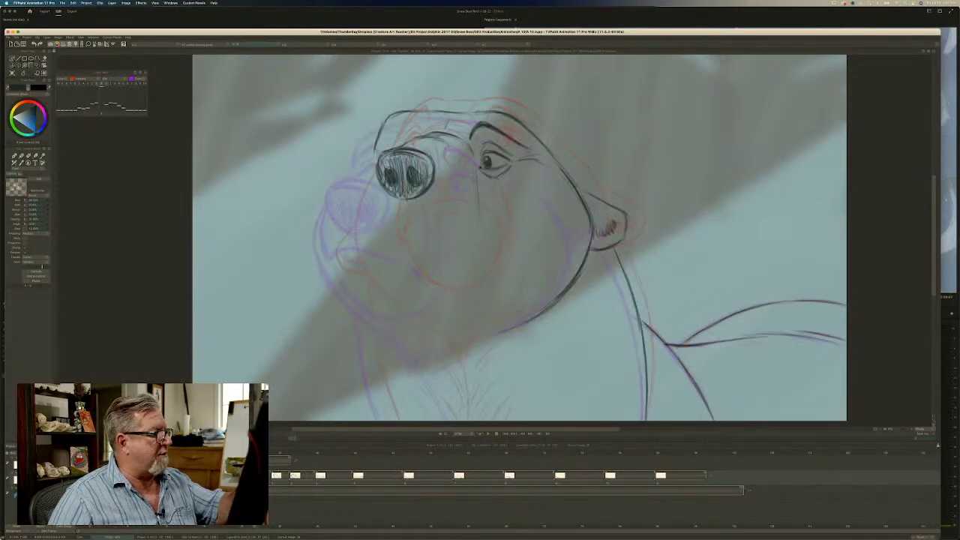
key(Right)
key(Left)
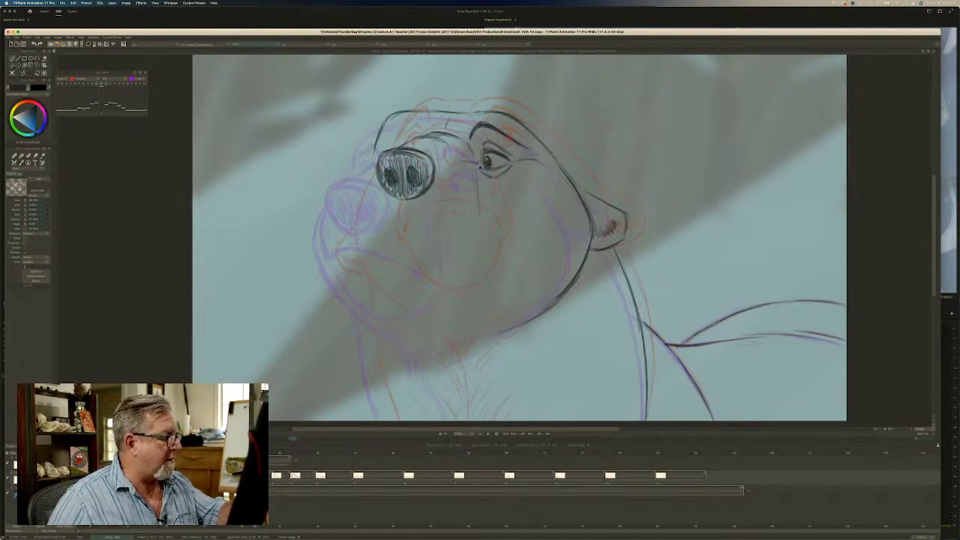
key(Right)
key(Left)
key(Right)
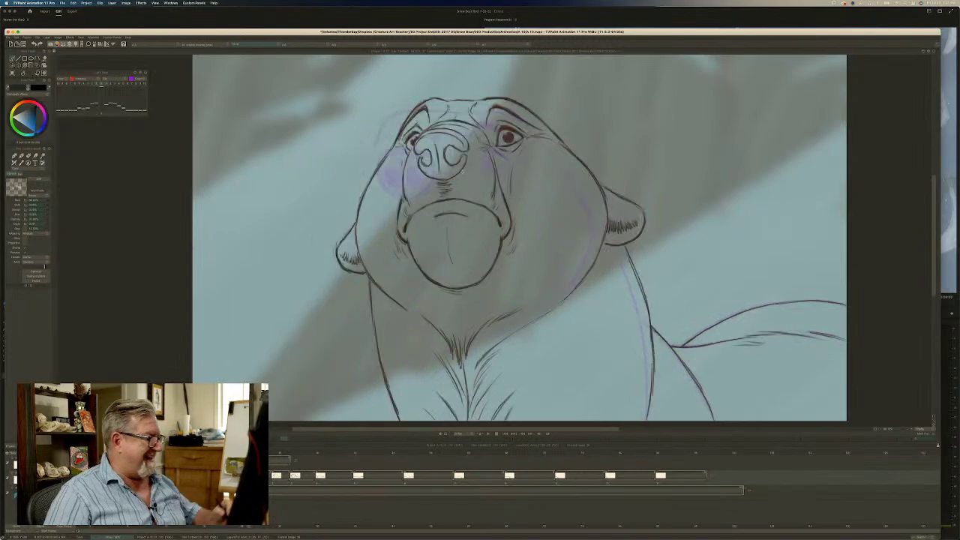
key(Left)
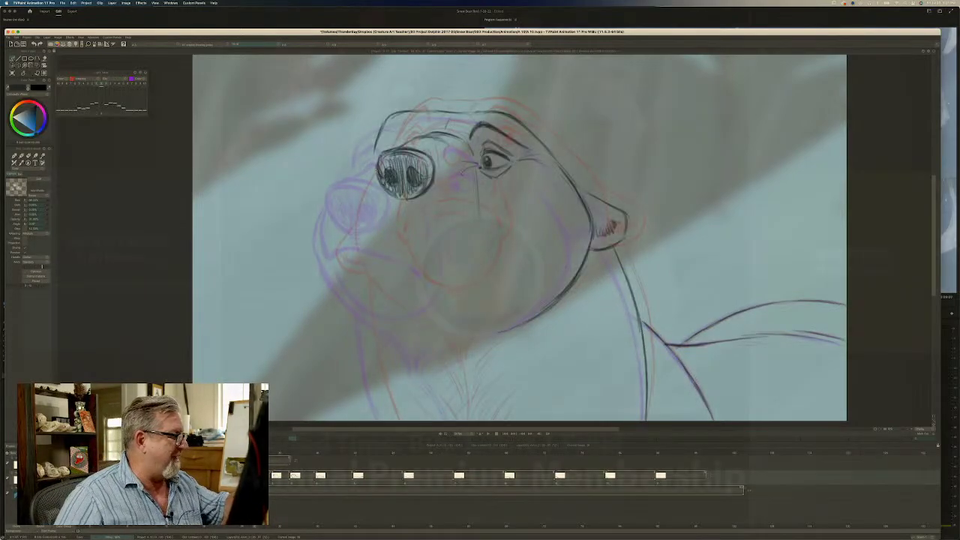
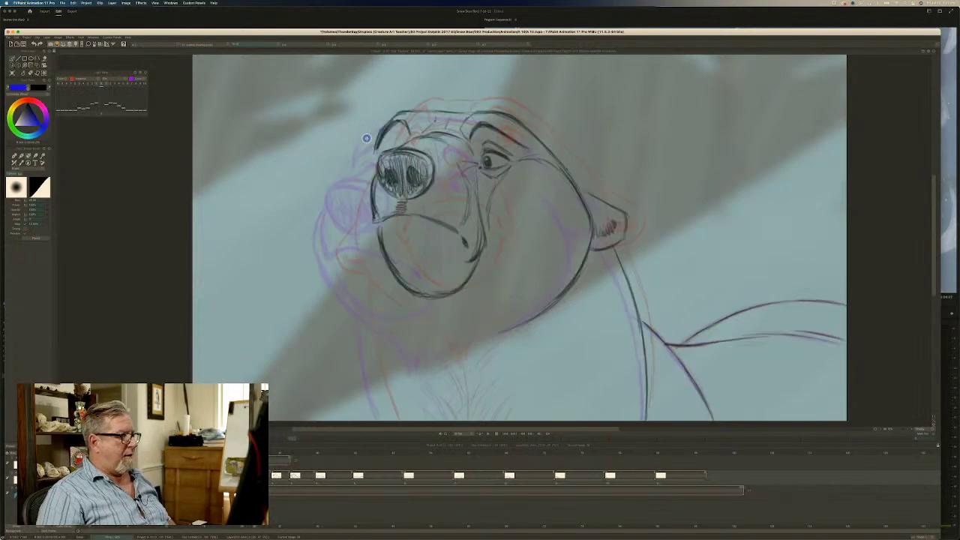
Switch back to the inking brush and draw the in-between's far cheek contour from the brow down past the muzzle.
key(Left)
key(Right)
key(b)
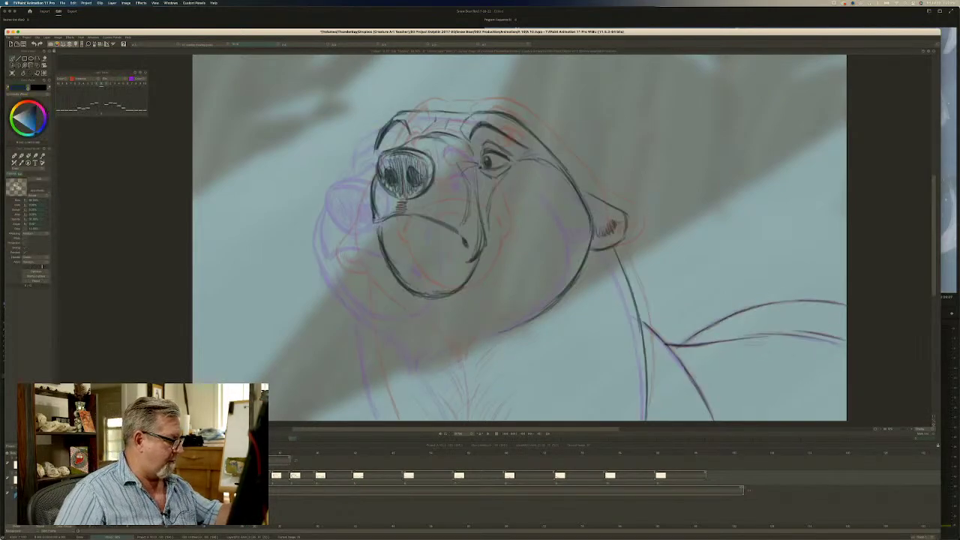
drag(342, 251, 367, 298)
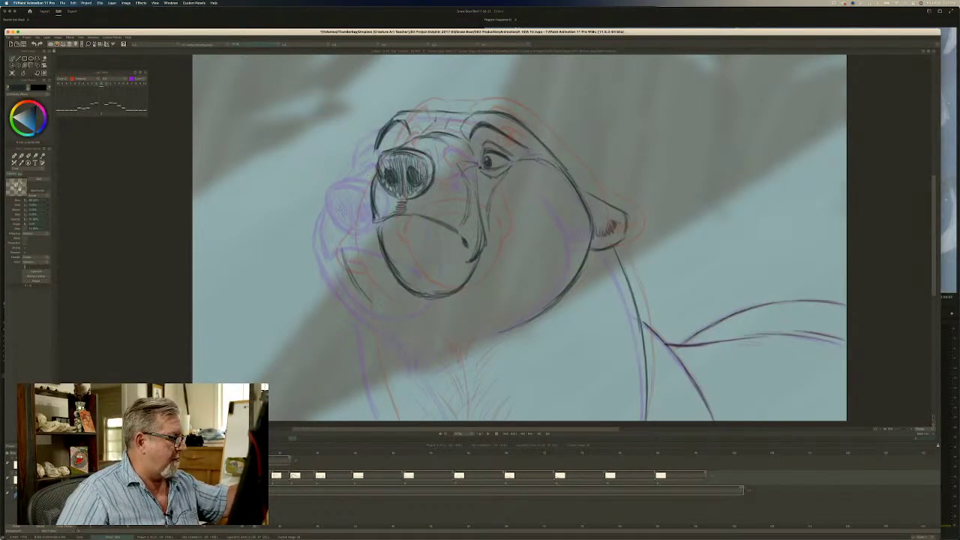
drag(368, 175, 351, 199)
drag(375, 150, 339, 213)
Complete the lower face contour with pointed fur strokes under the chin, and compare it with the previous drawing.
mouse_move(358, 181)
mouse_down()
mouse_move(339, 224)
mouse_move(339, 270)
mouse_move(438, 366)
mouse_up()
mouse_move(501, 323)
mouse_down()
mouse_move(466, 344)
mouse_move(447, 372)
mouse_up()
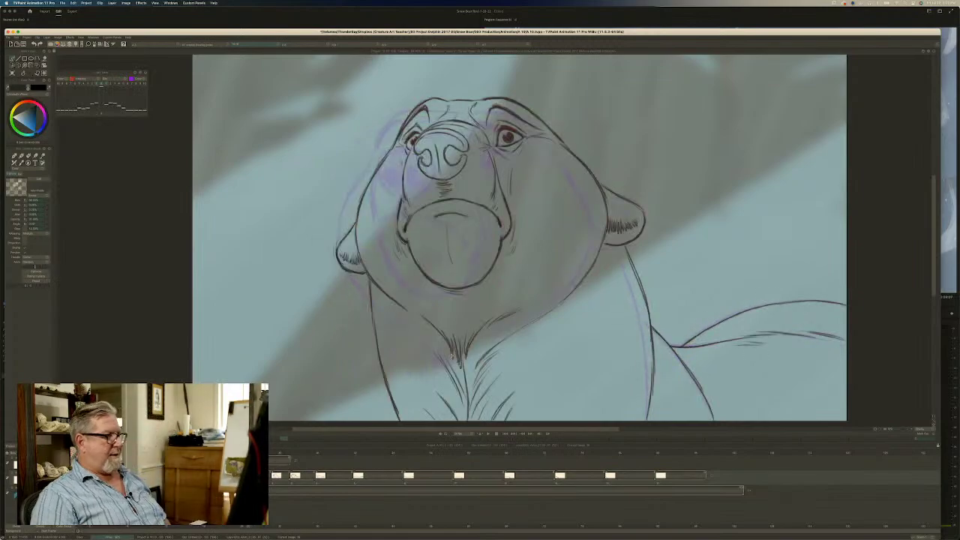
key(Right)
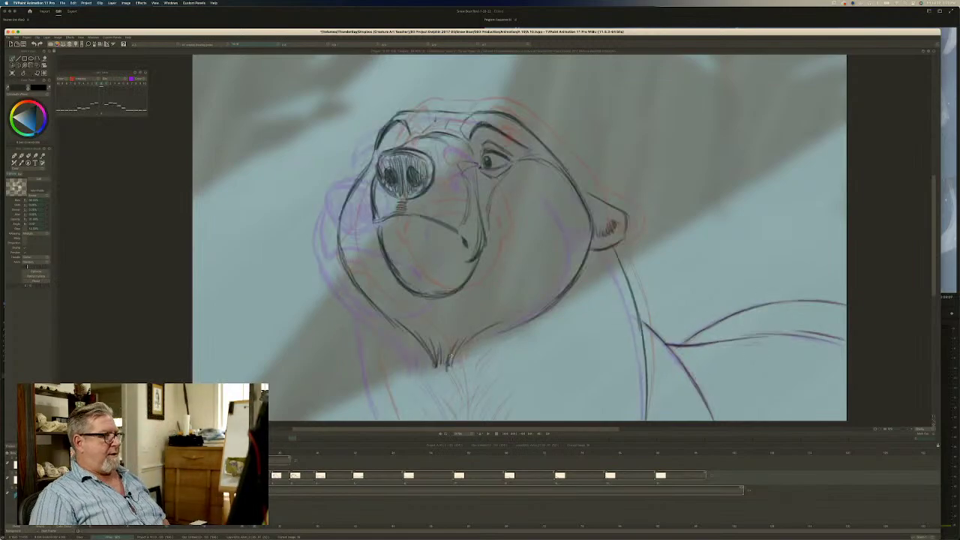
key(Left)
key(Right)
key(Left)
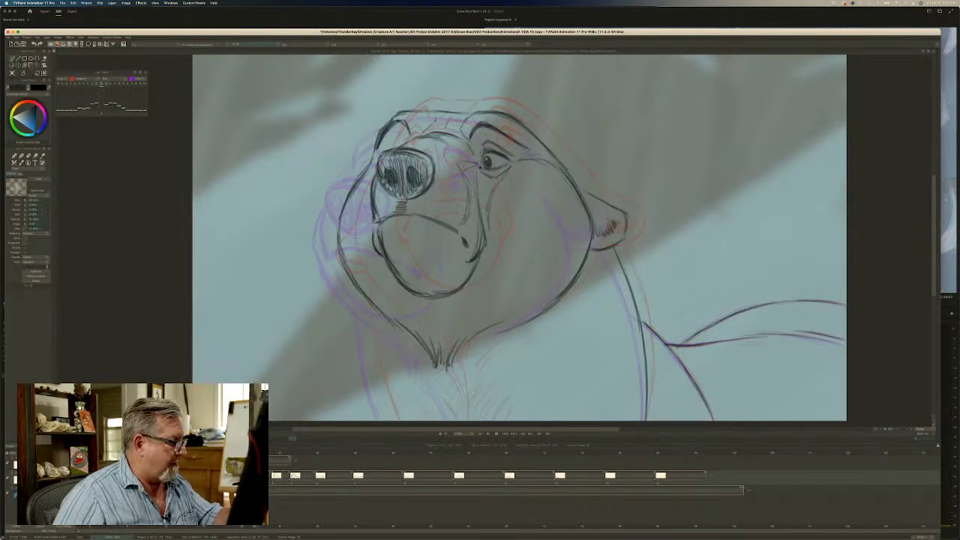
Thicken the mouth line with a short crease beneath it, and draw the chest's centre line with short fur strokes beside it.
drag(391, 215, 429, 218)
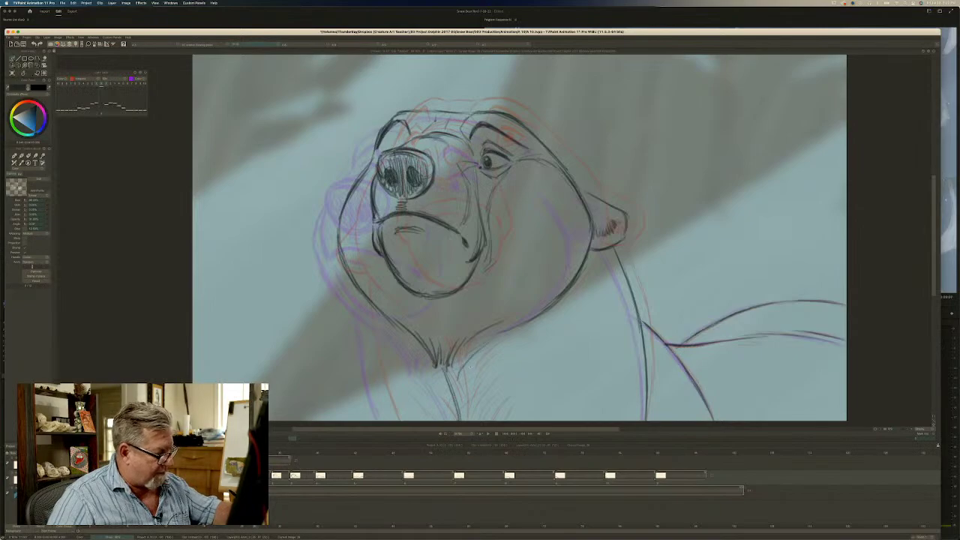
drag(464, 410, 494, 380)
mouse_move(467, 414)
mouse_down()
mouse_move(498, 385)
mouse_move(492, 399)
mouse_up()
drag(477, 418, 486, 408)
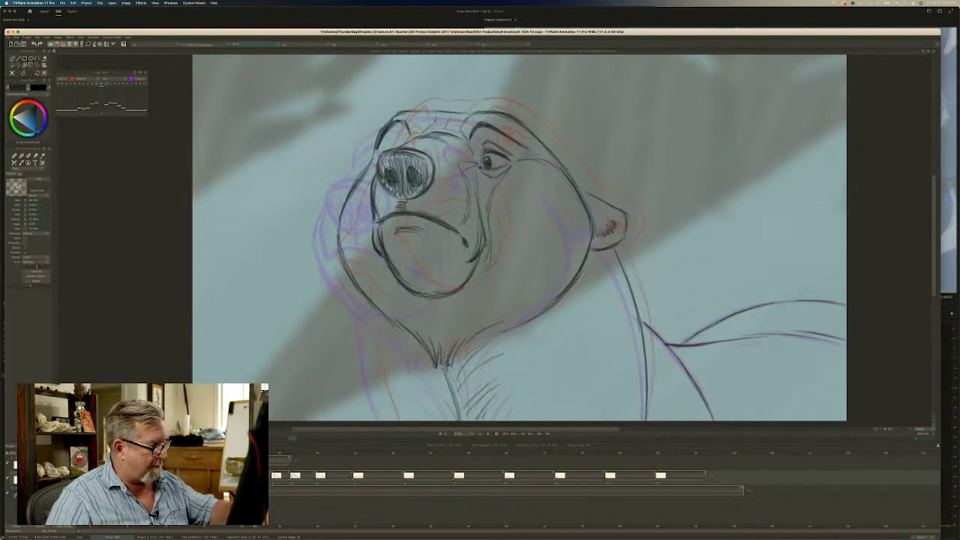
Draw the far side of the neck from the jaw down to the frame edge, comparing it with the previous drawing.
key(Left)
key(Right)
drag(360, 291, 386, 416)
drag(372, 361, 388, 420)
key(Left)
key(Right)
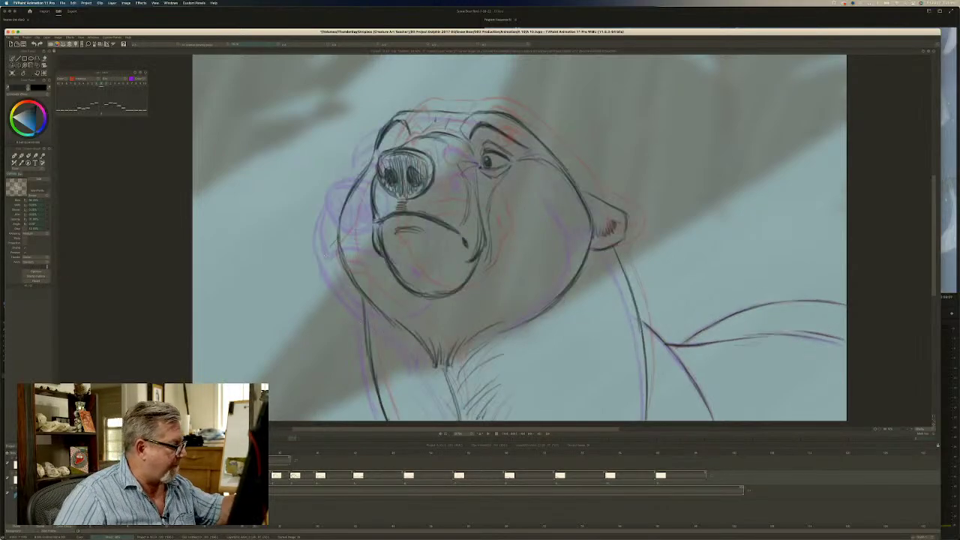
Draw the far ear's rounded outline beside the cheek and clean up its outer edge with the eraser.
mouse_move(334, 242)
mouse_down()
mouse_move(325, 263)
mouse_move(354, 278)
mouse_move(345, 276)
mouse_up()
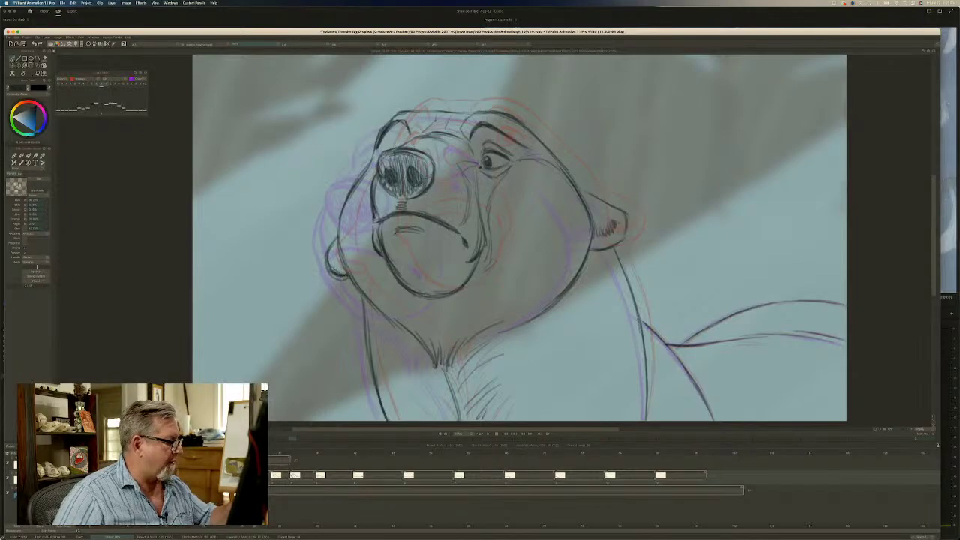
key(e)
drag(327, 242, 319, 251)
drag(345, 282, 328, 273)
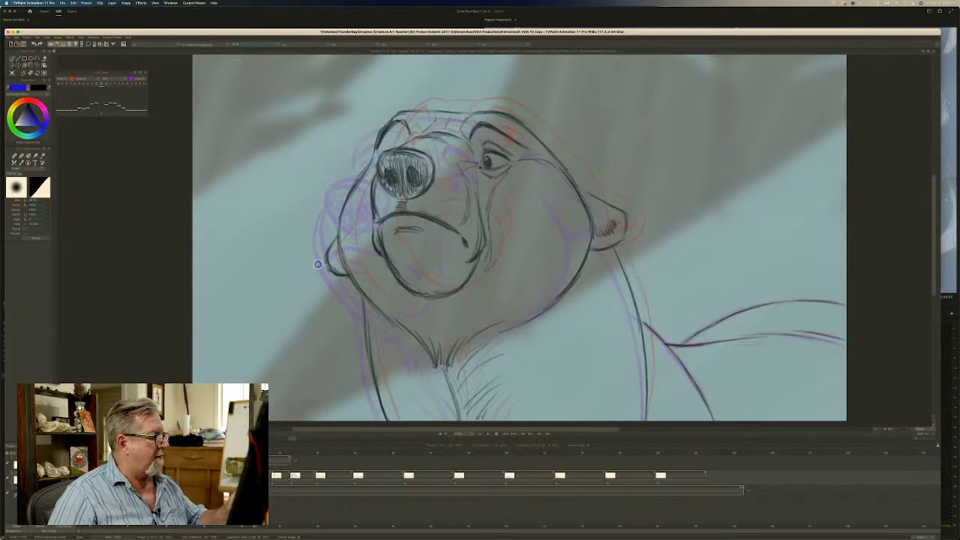
key(e)
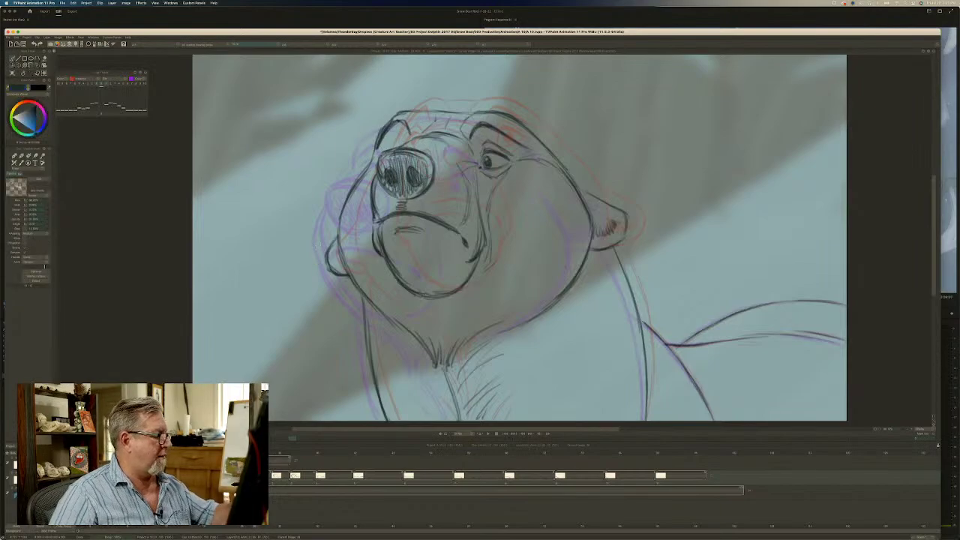
key(e)
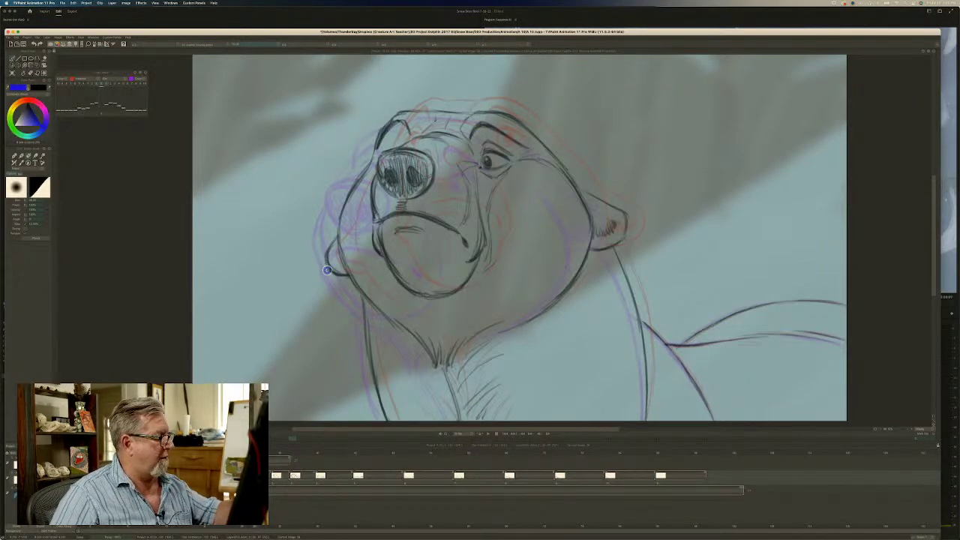
Add fur marks inside the far ear and a peaked far eyelid above the nose, flipping to the previous drawing for comparison.
key(e)
key(Left)
key(Right)
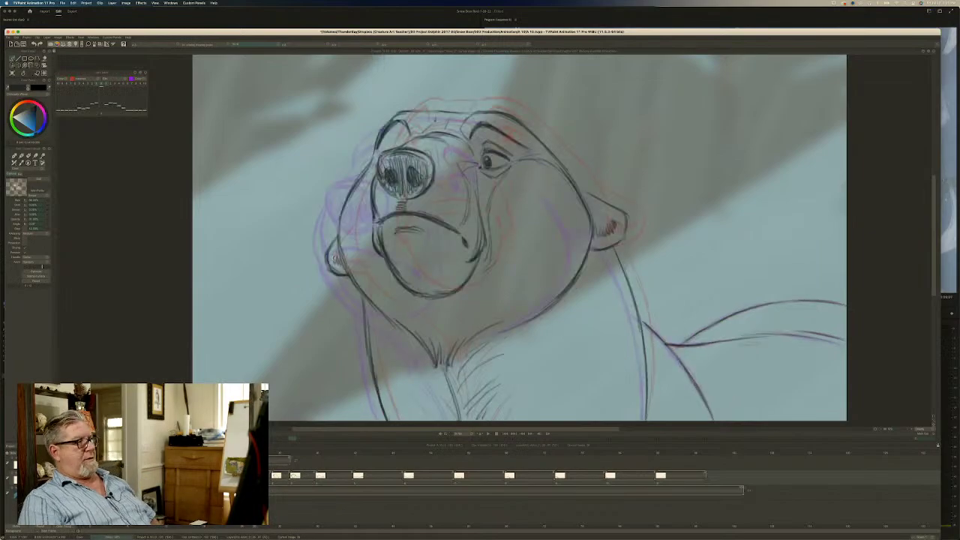
key(Left)
key(Right)
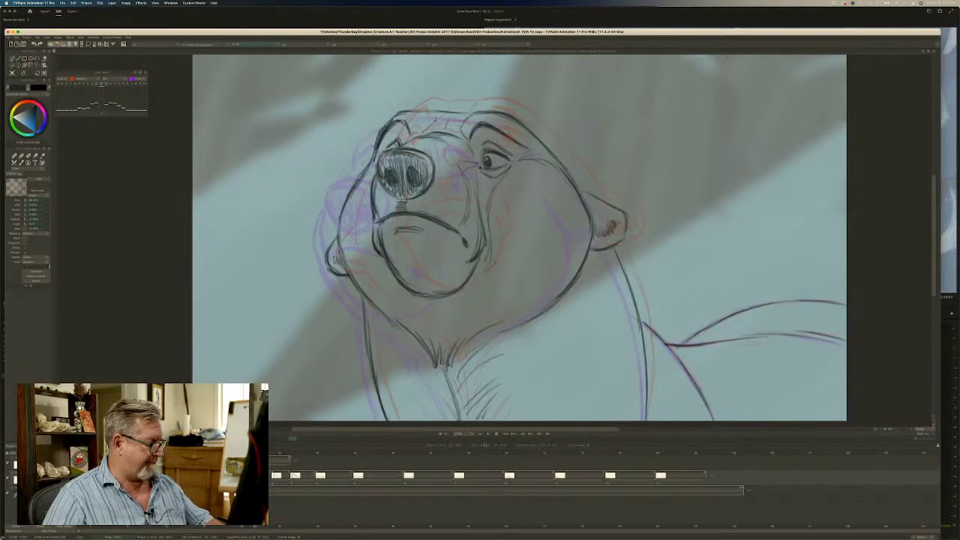
Play back the head turn and lengthen the holds on the bear's early drawings in the timeline.
click(487, 435)
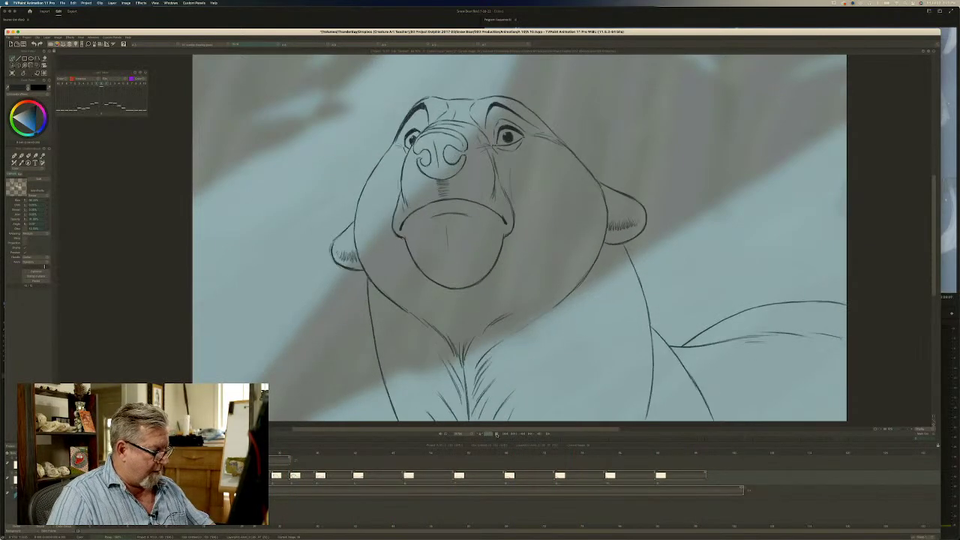
drag(287, 477, 327, 478)
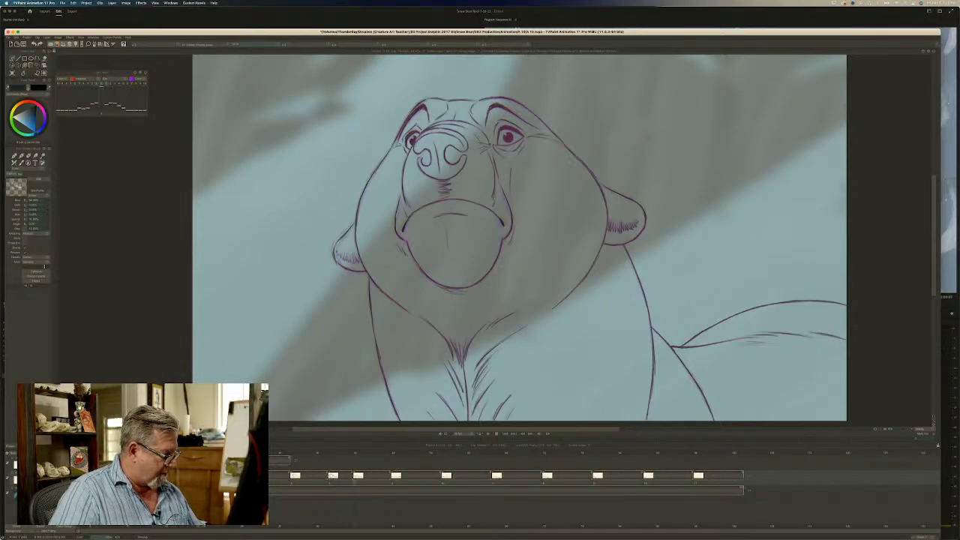
drag(358, 476, 371, 475)
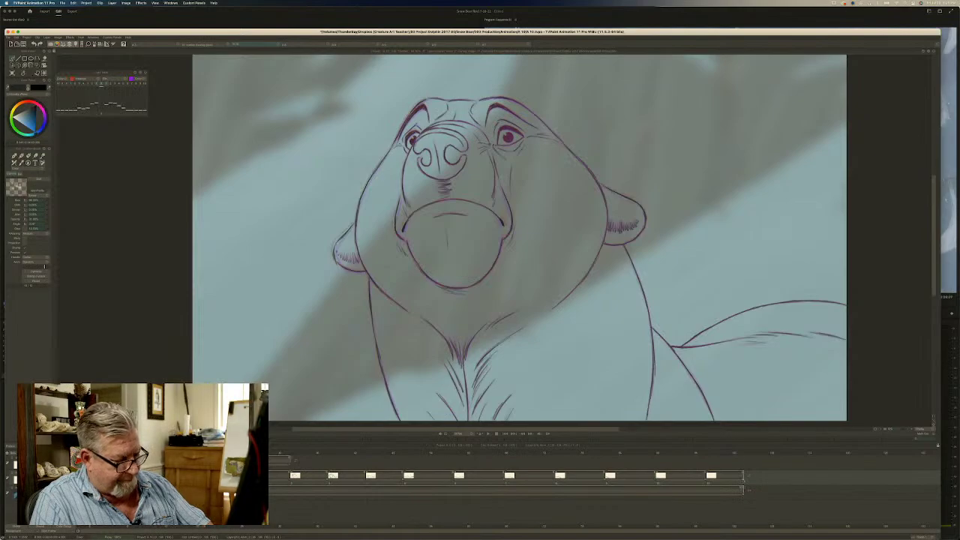
Play back the retimed turn and shorten the holds on the drawings following the in-between.
click(487, 434)
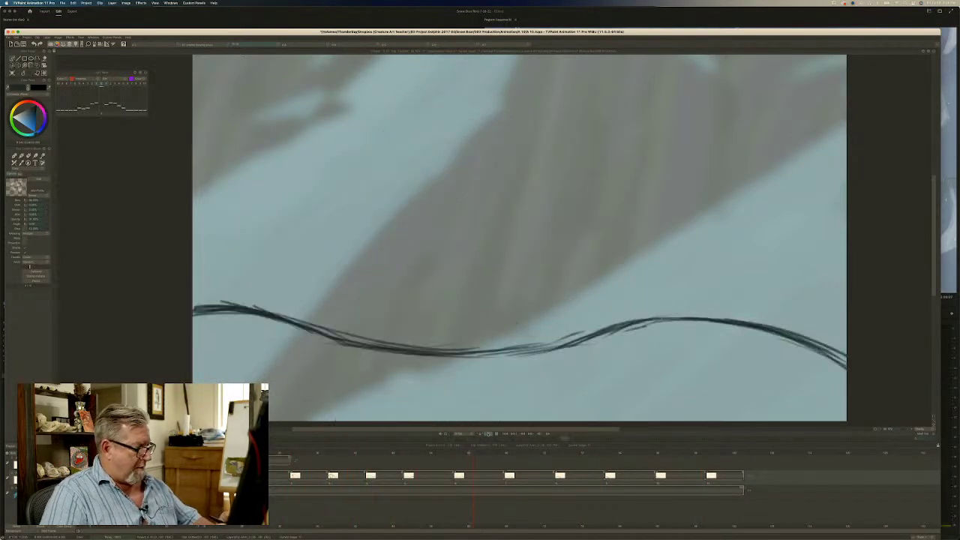
click(495, 434)
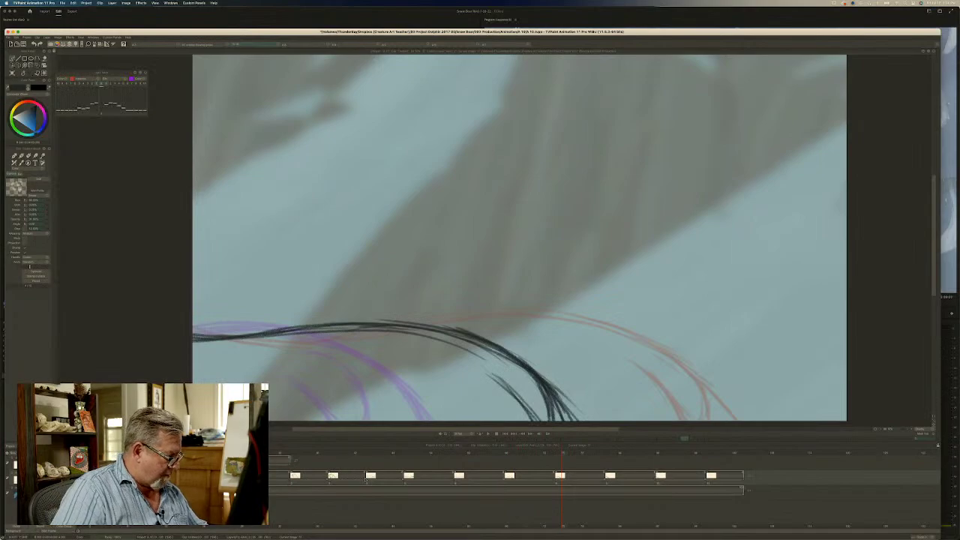
mouse_move(365, 478)
mouse_down()
mouse_move(352, 478)
mouse_move(378, 478)
mouse_up()
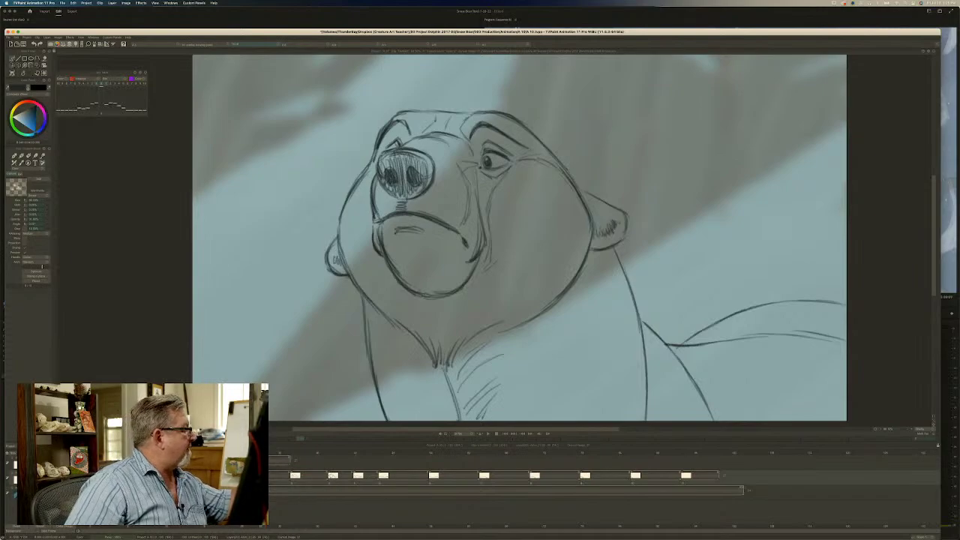
Lasso the near eye, move it slightly up and toward the nose, and clear the selection.
click(18, 66)
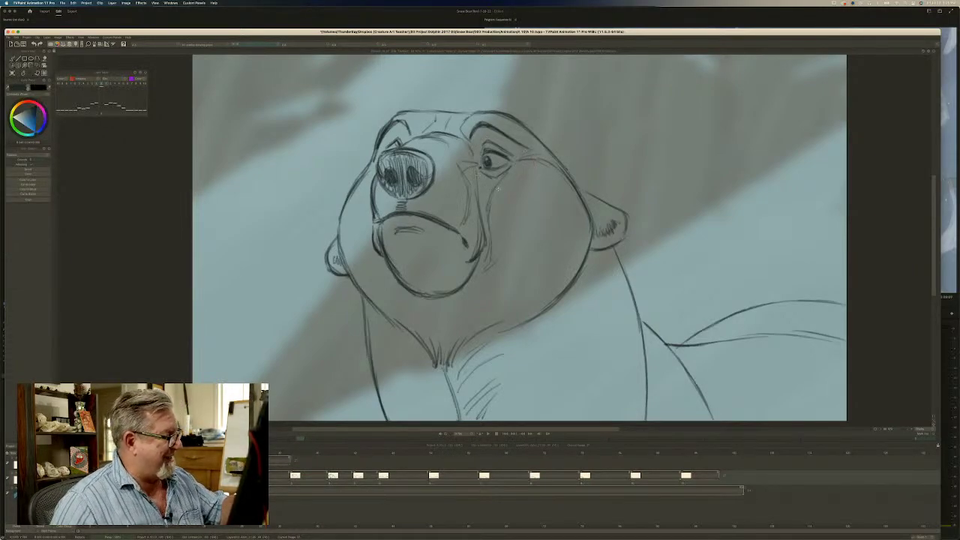
drag(477, 174, 478, 179)
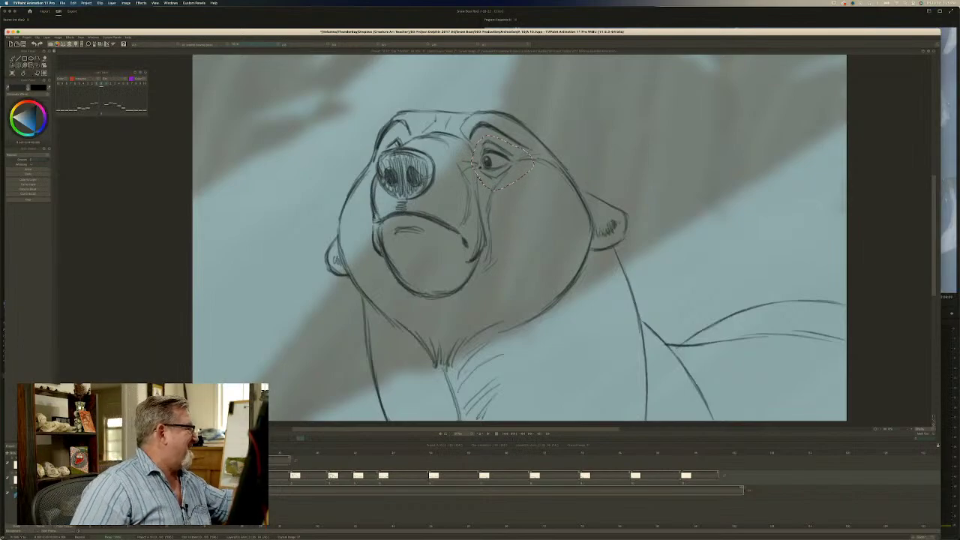
click(40, 70)
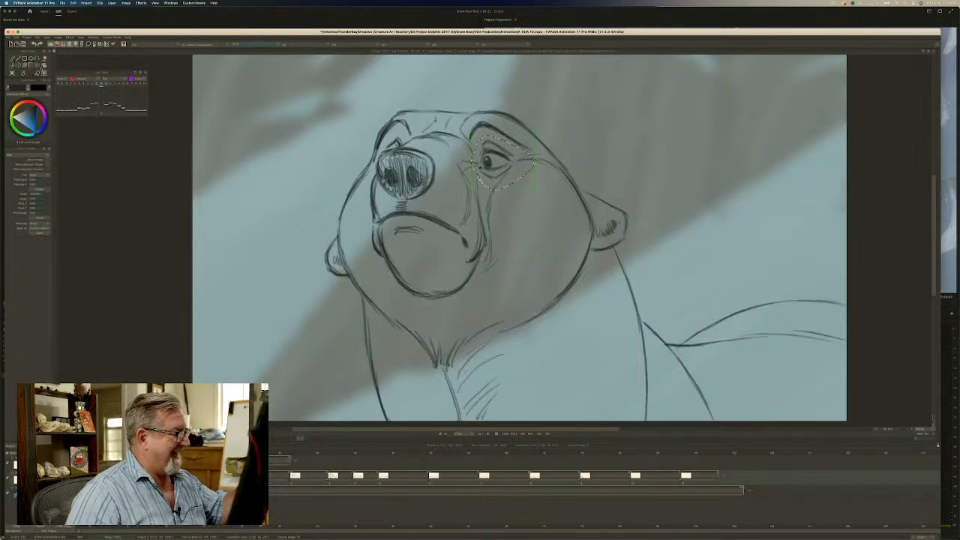
drag(478, 178, 471, 173)
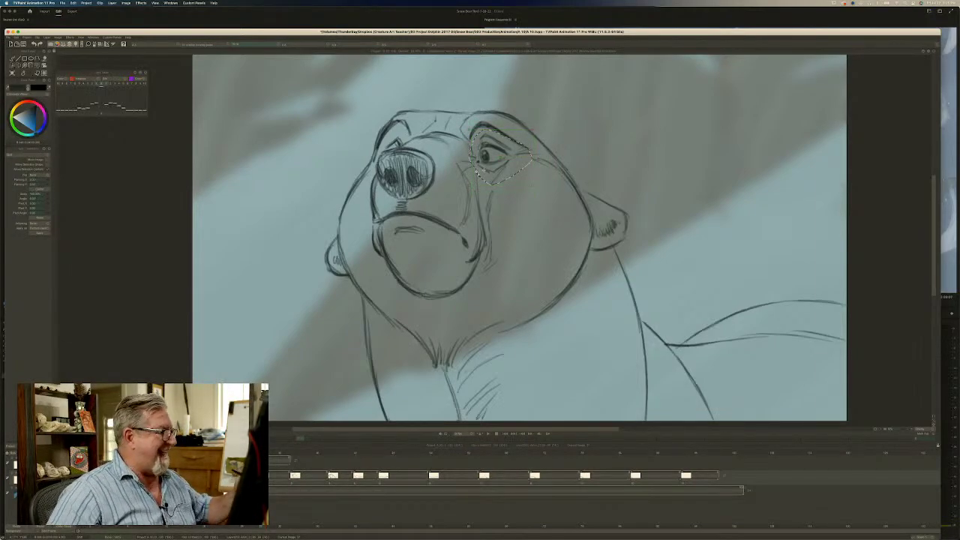
click(18, 66)
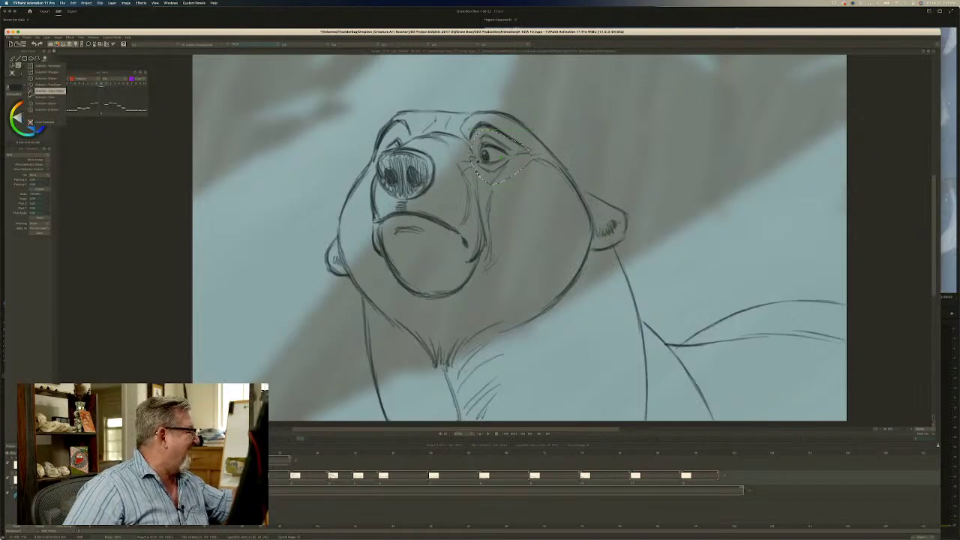
click(37, 121)
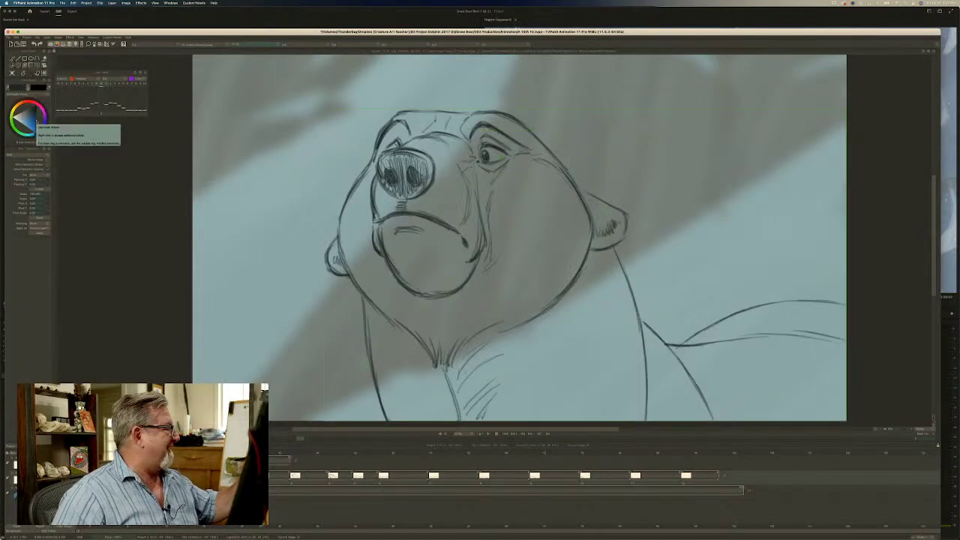
Erase the peaked far eyelid above the nose, redraw it as a rounder eye, and play back the animation.
click(24, 73)
click(27, 93)
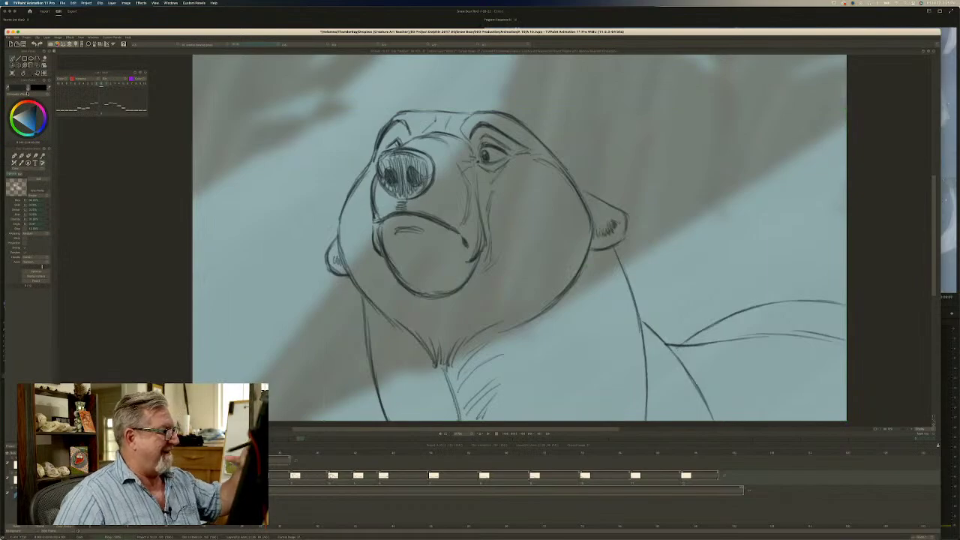
key(b)
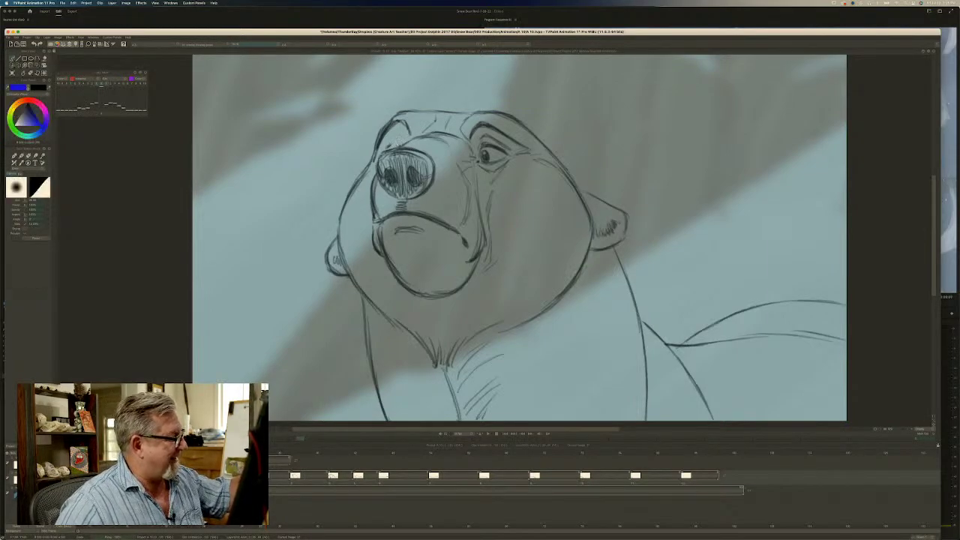
key(e)
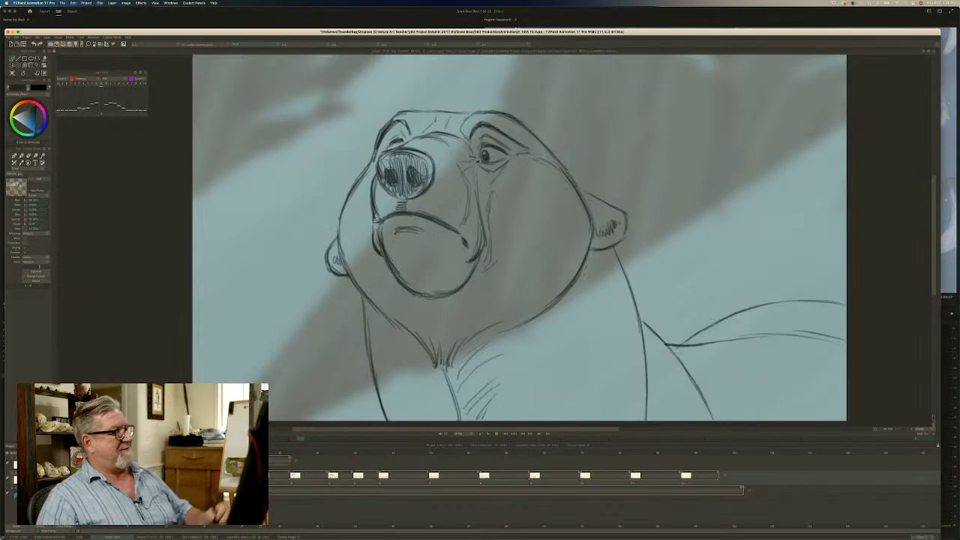
click(488, 434)
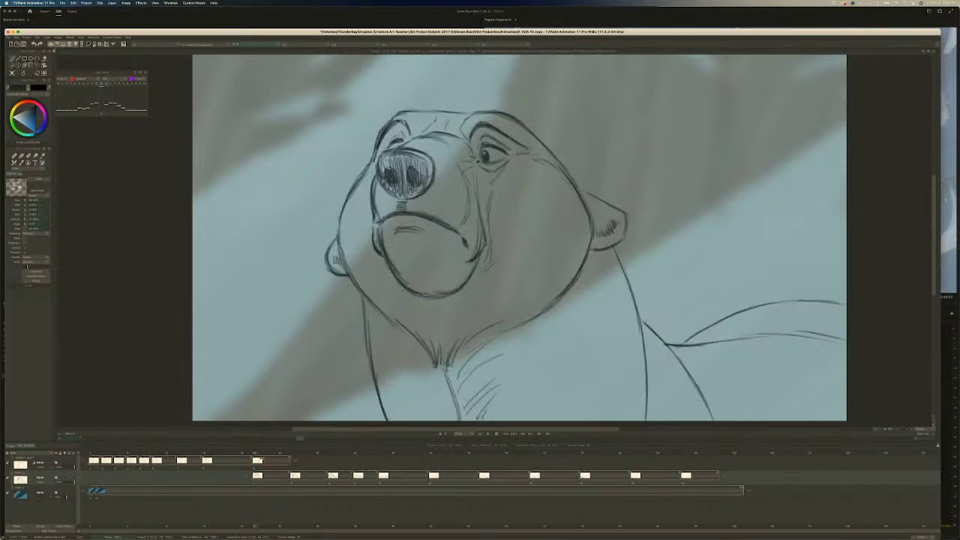
click(488, 433)
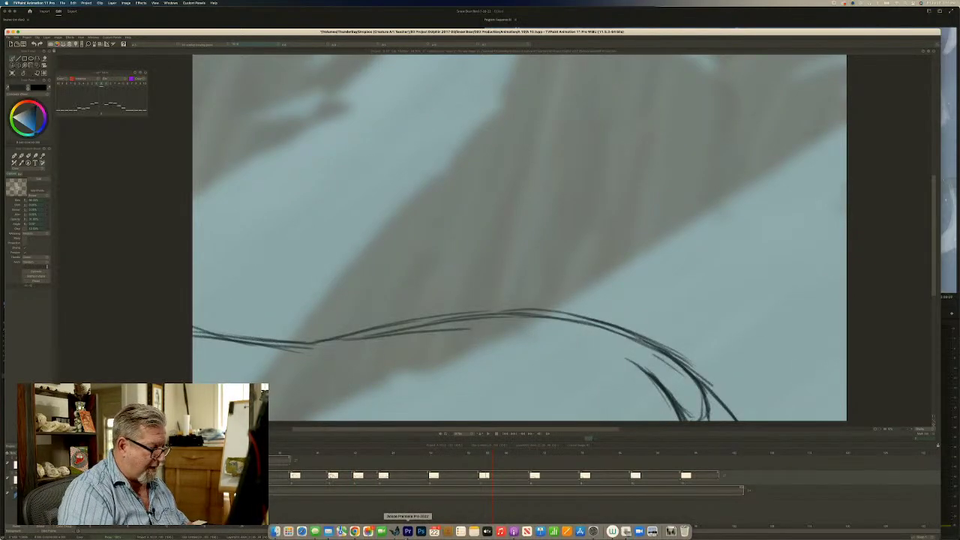
Switch to Premiere Pro, scrub back to the shot of the bear standing on the snowy slope, and quit the program.
click(407, 531)
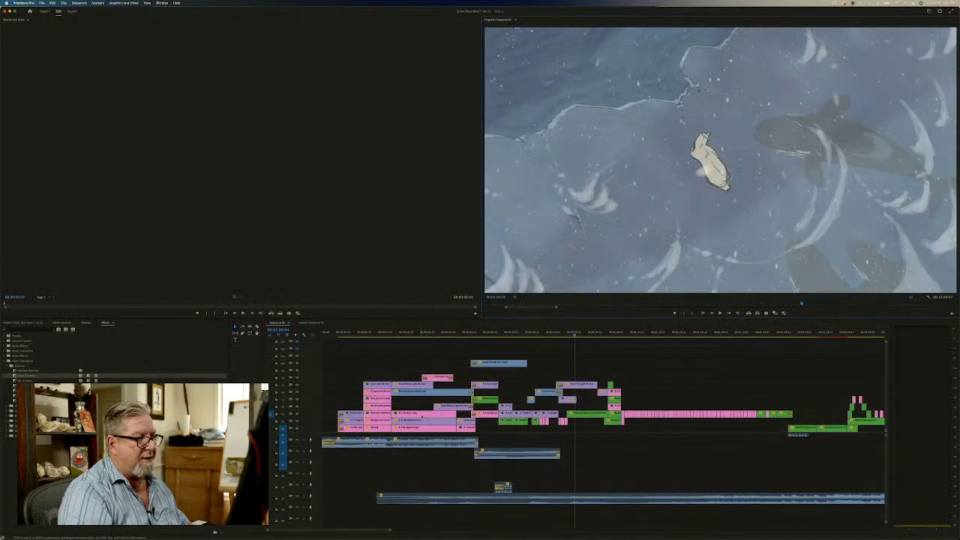
drag(575, 336, 557, 342)
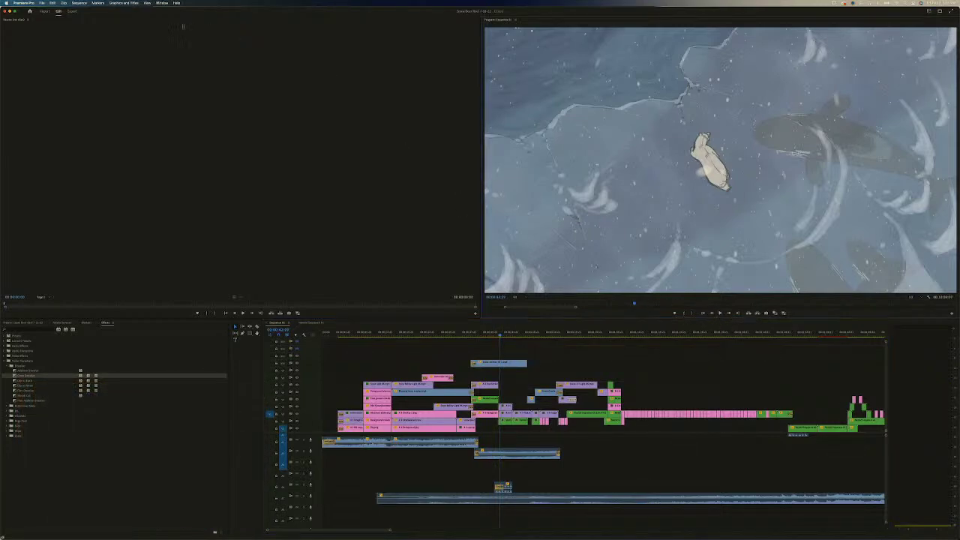
click(23, 3)
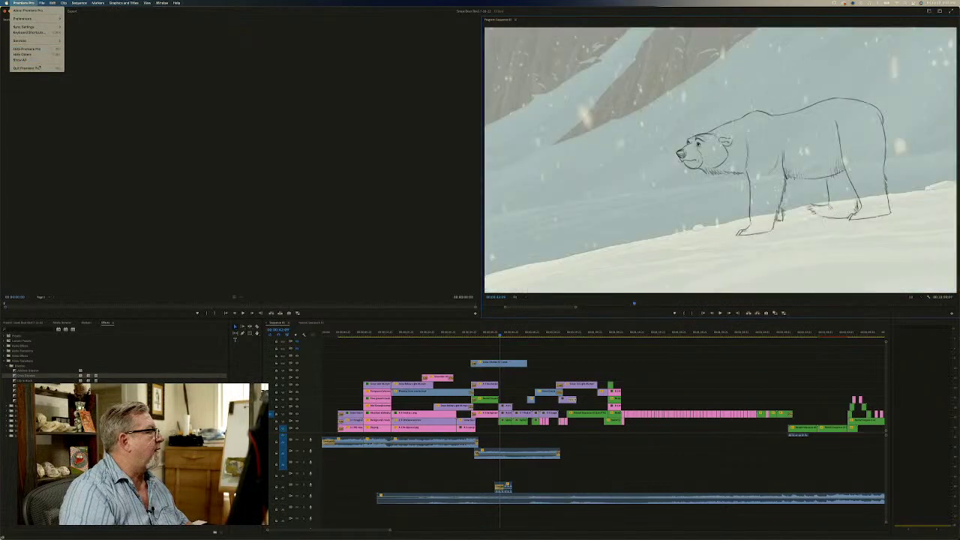
click(38, 68)
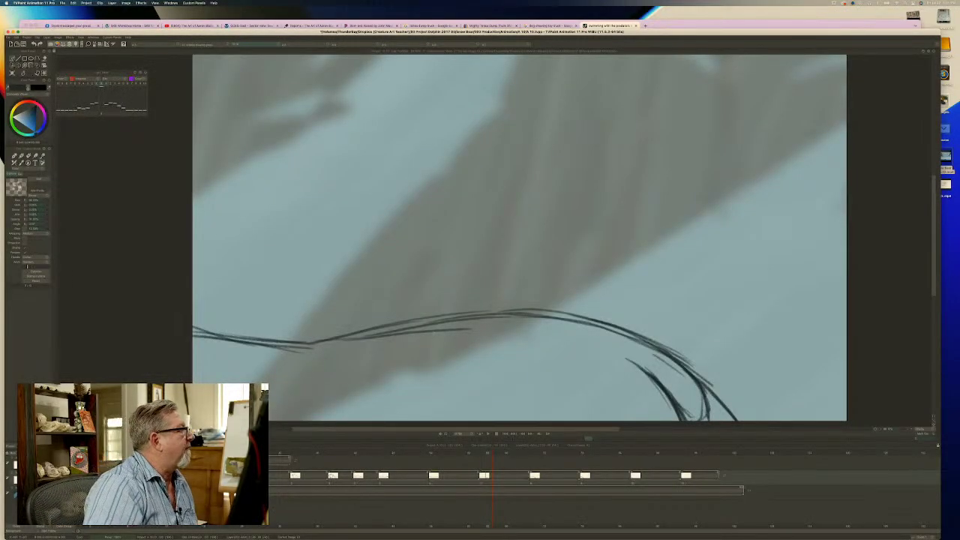
Export the bear close-up animation from TVPaint and close the export dialog.
click(63, 3)
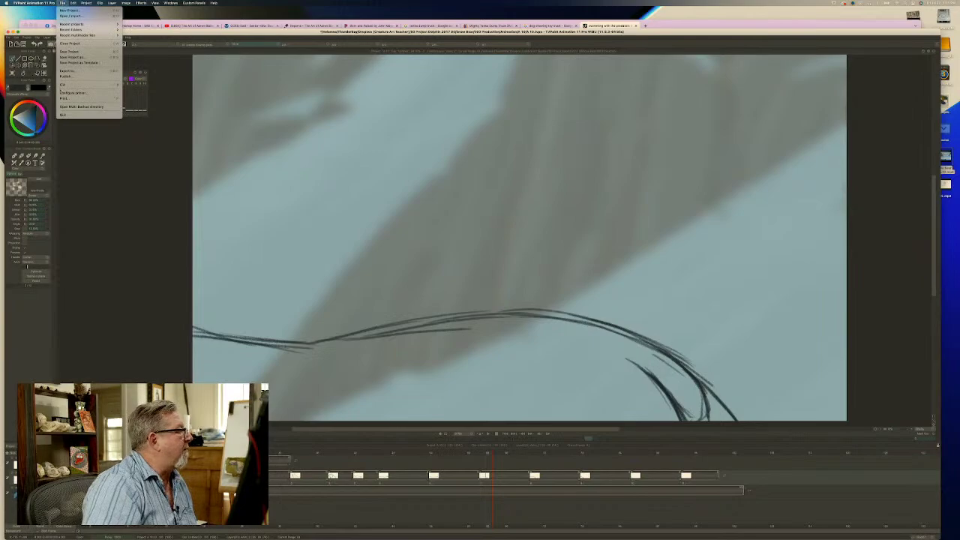
click(75, 71)
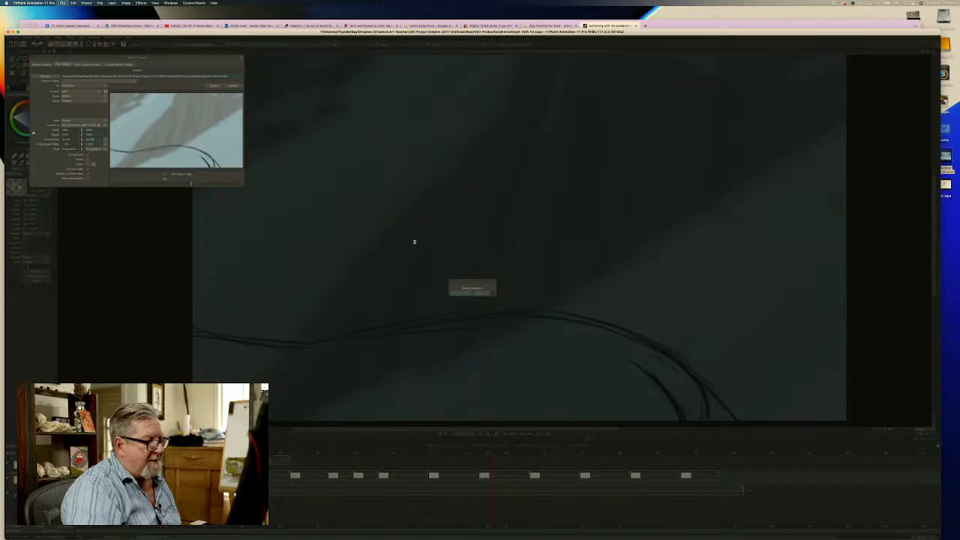
key(Escape)
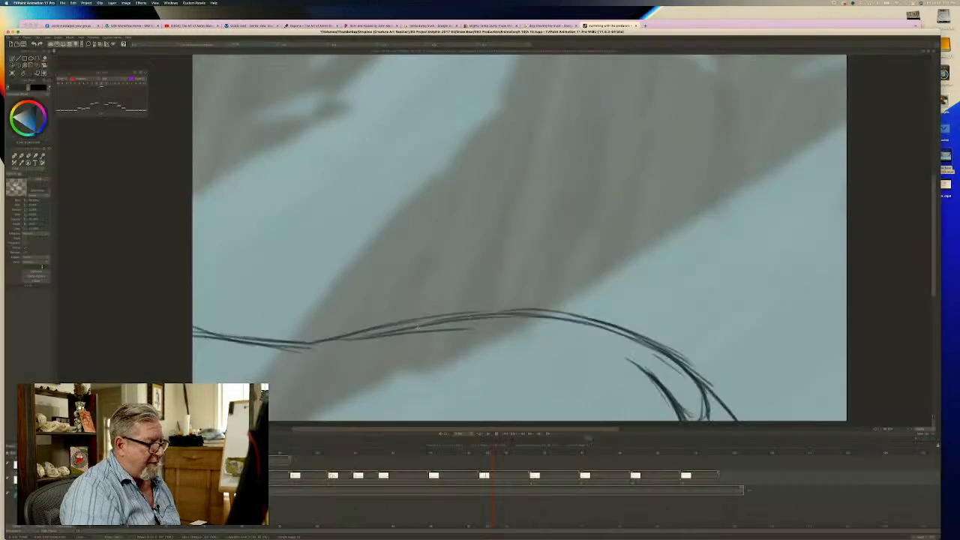
Switch to Premiere Pro, reopen the recent Snow Bear reel project, and dismiss the warning.
mouse_move(421, 533)
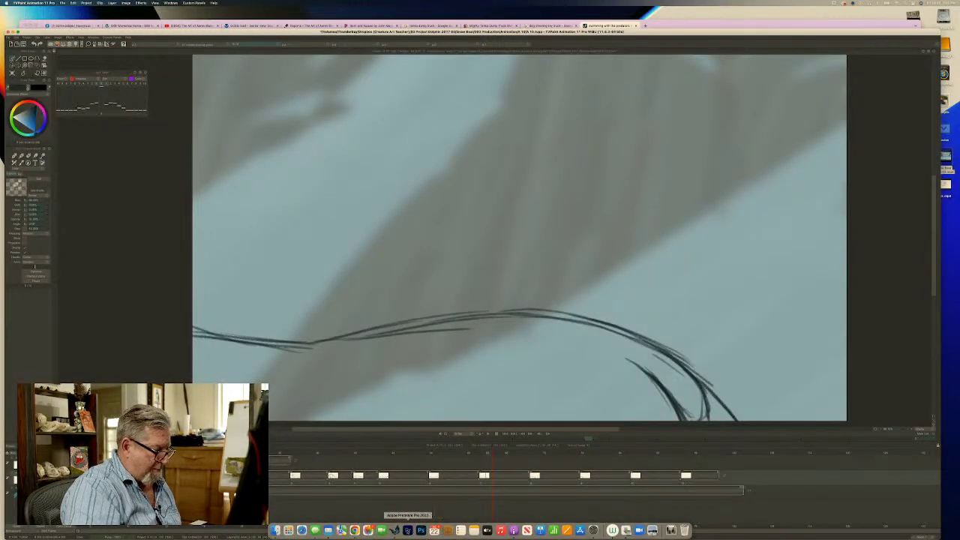
click(407, 530)
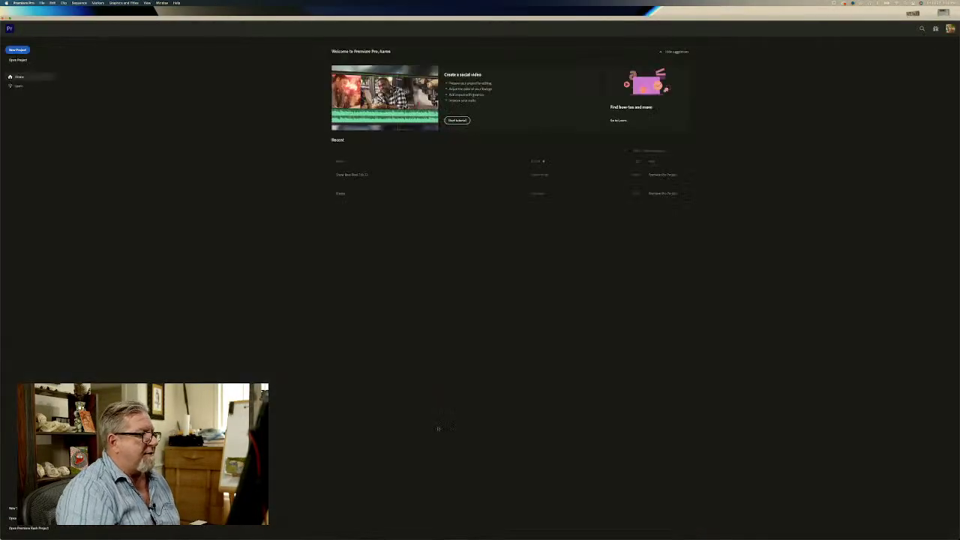
click(408, 174)
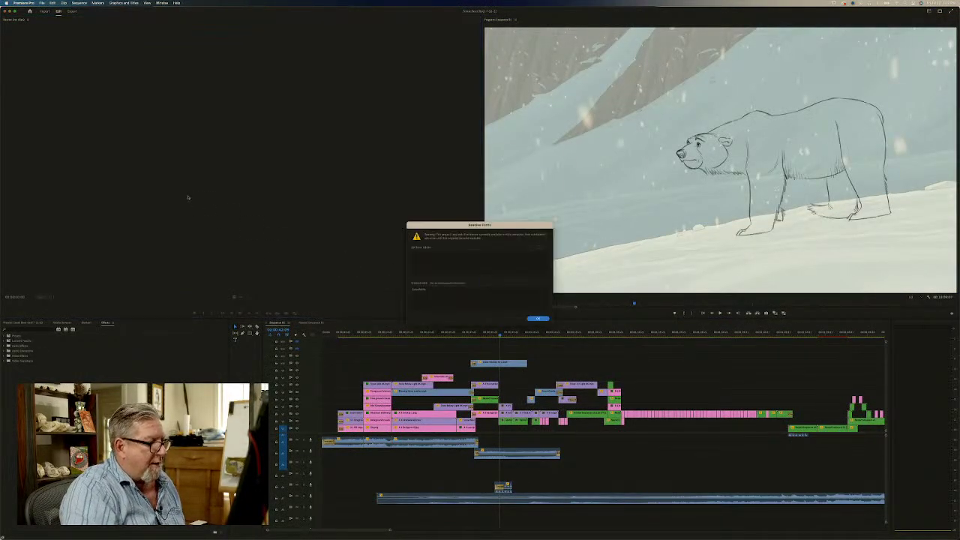
click(538, 319)
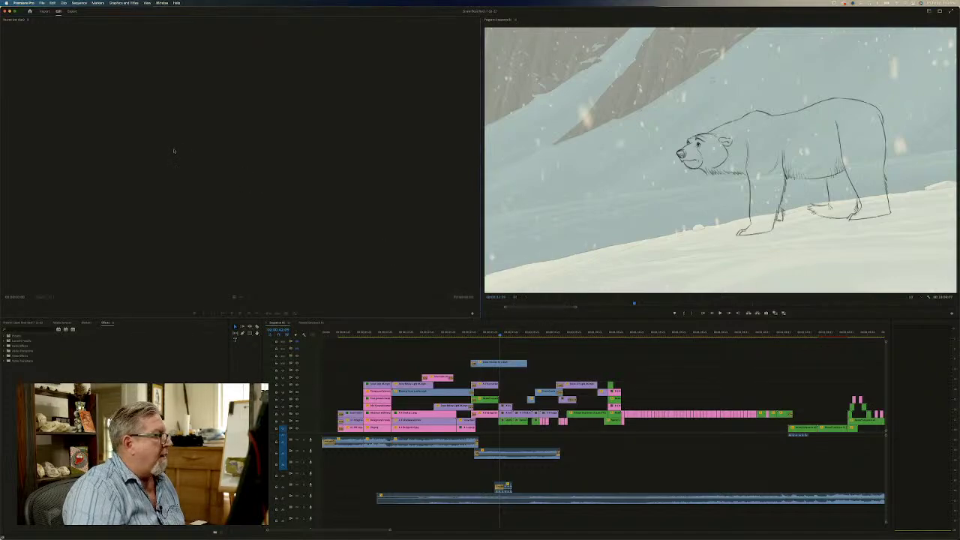
Import the newly exported bear close-up movie into the project.
click(42, 3)
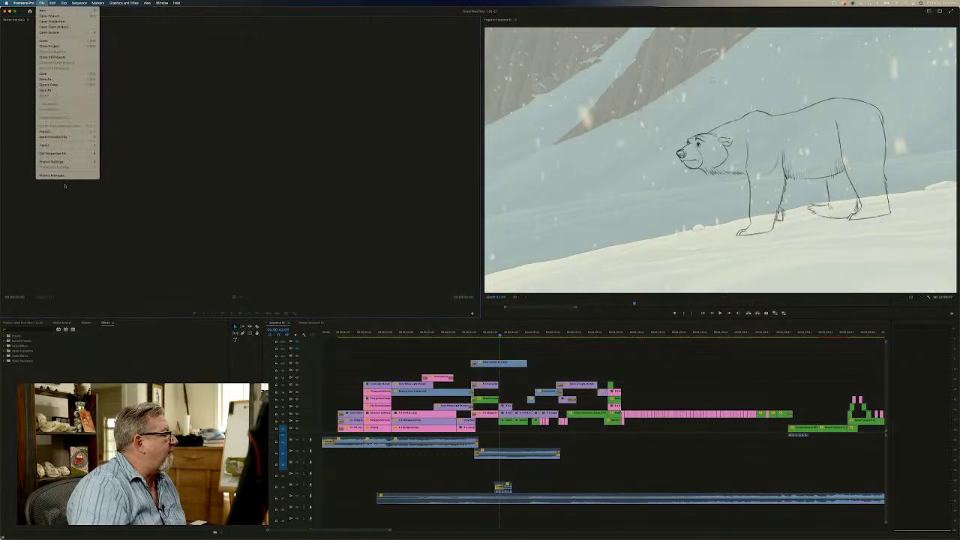
click(54, 132)
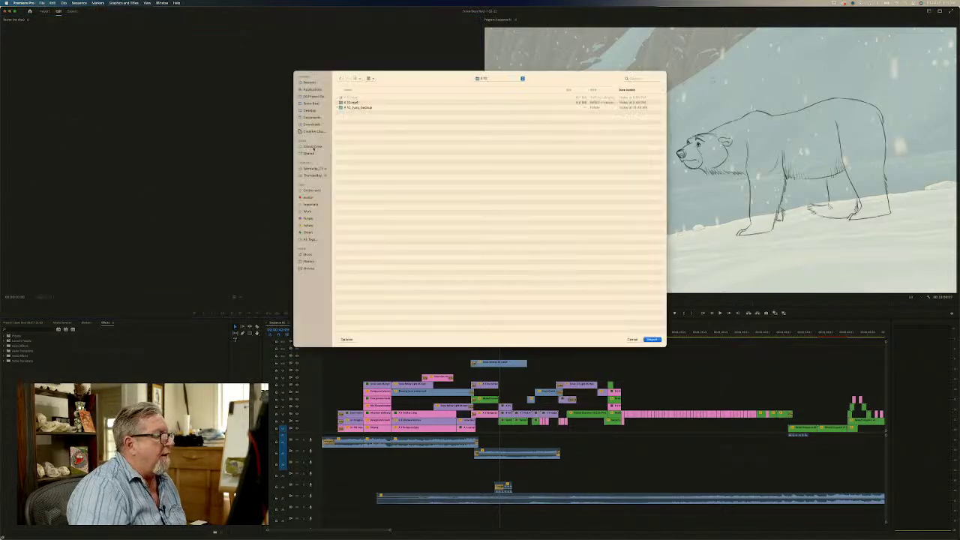
click(351, 103)
click(652, 340)
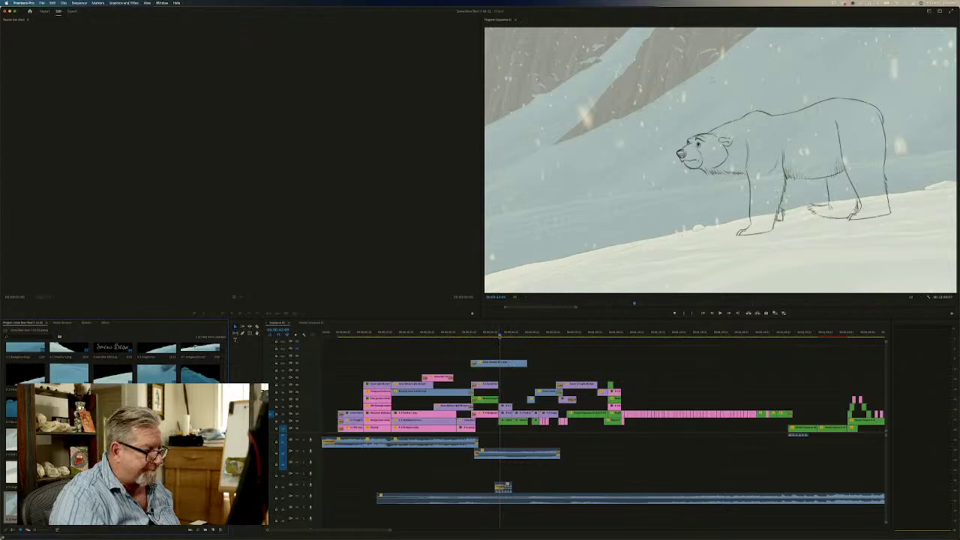
Locate the start of the bear close-up shot, delete its old clip, and place the newly imported movie there.
key(space)
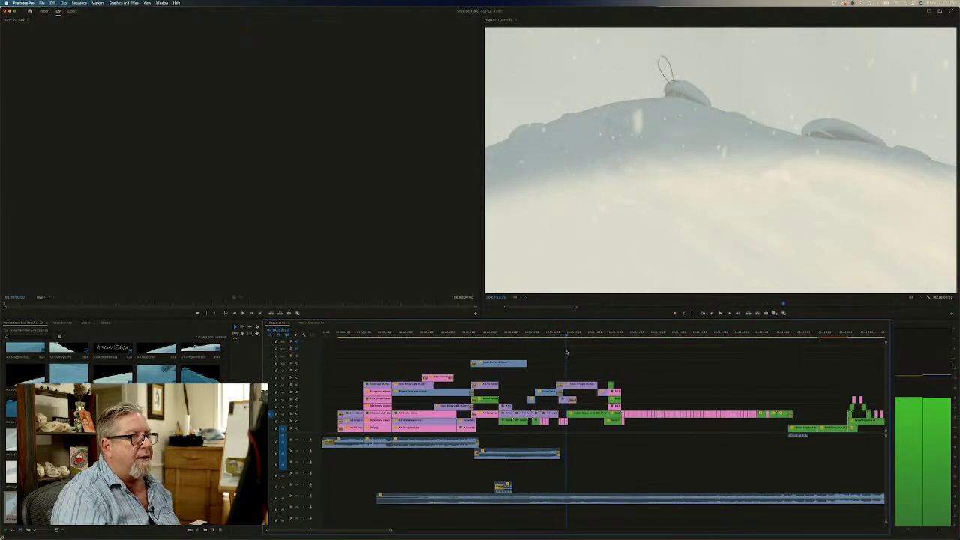
drag(566, 352, 564, 351)
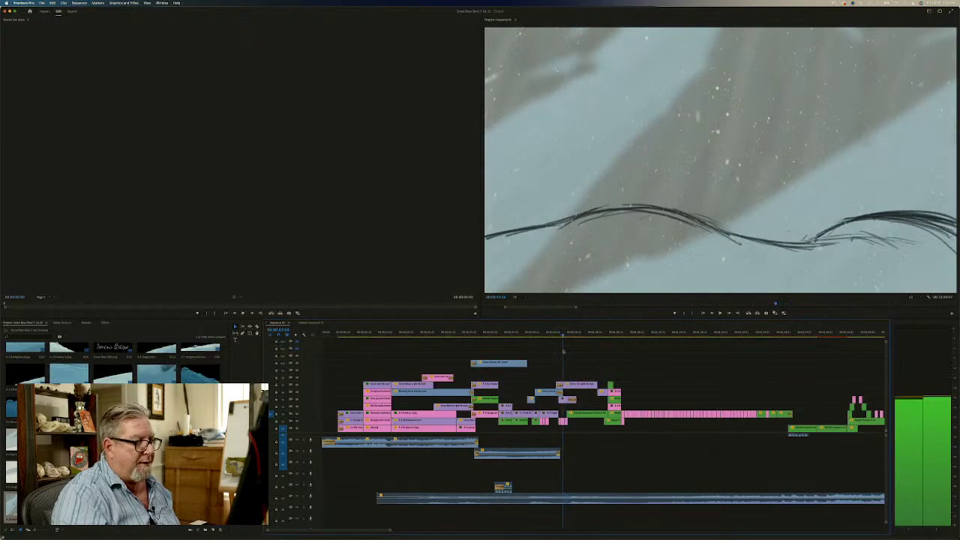
key(Left)
key(Left)
key(Left)
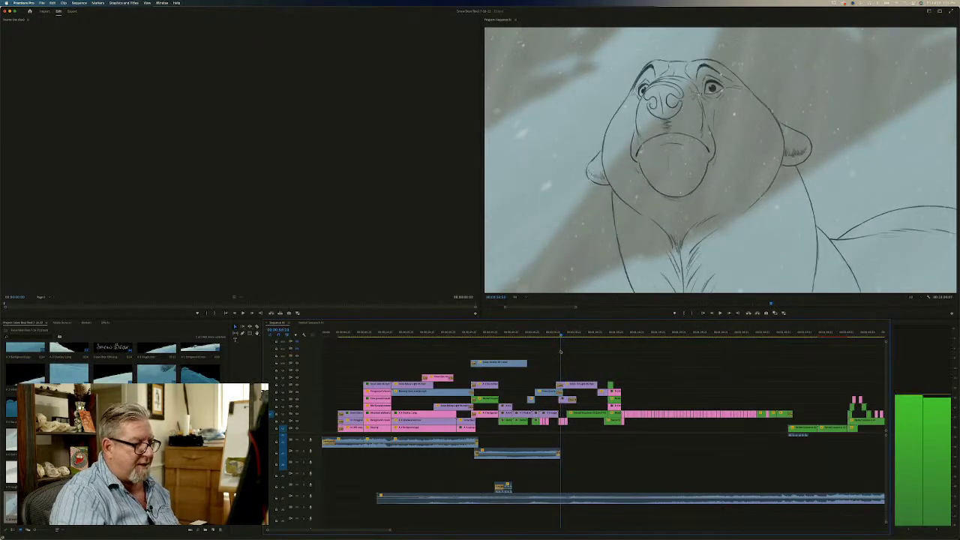
key(Left)
key(Left)
key(Left)
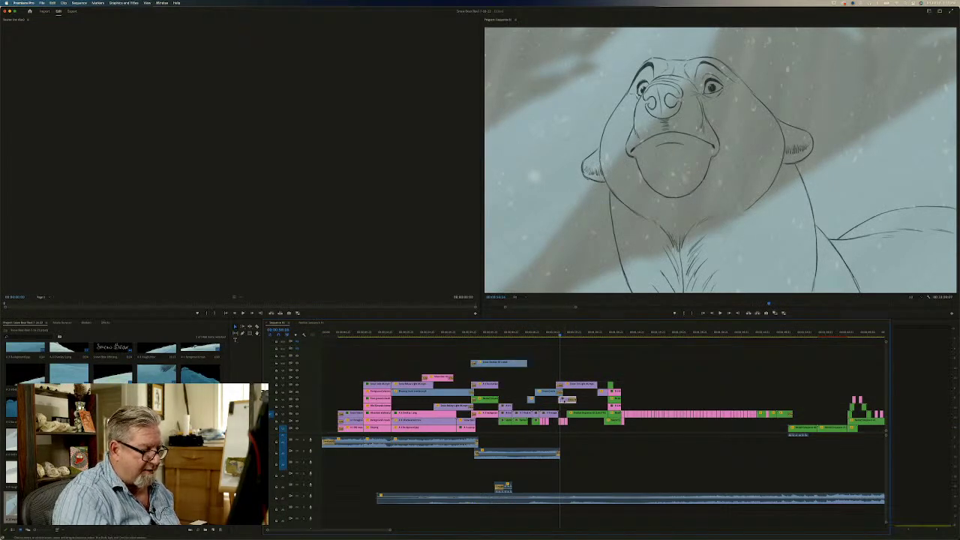
key(Left)
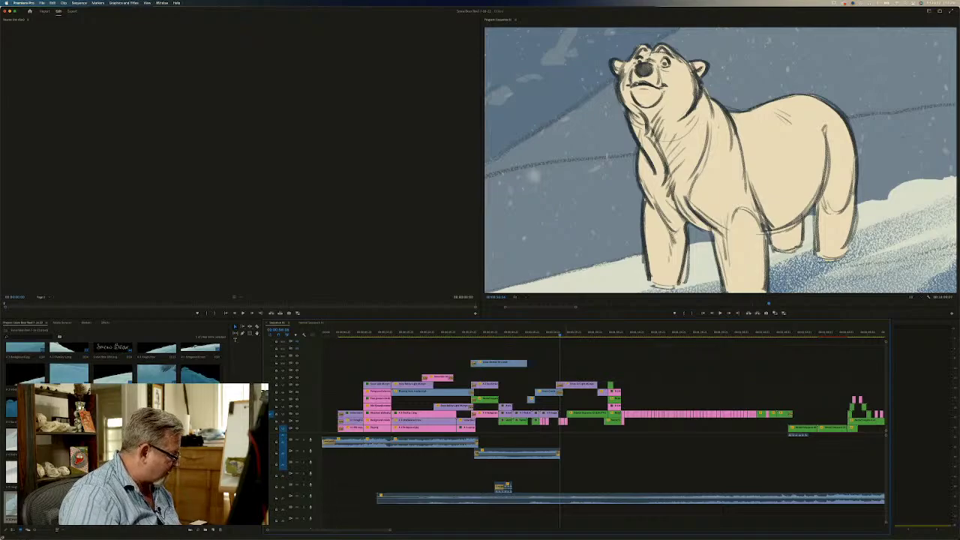
drag(11, 507, 563, 411)
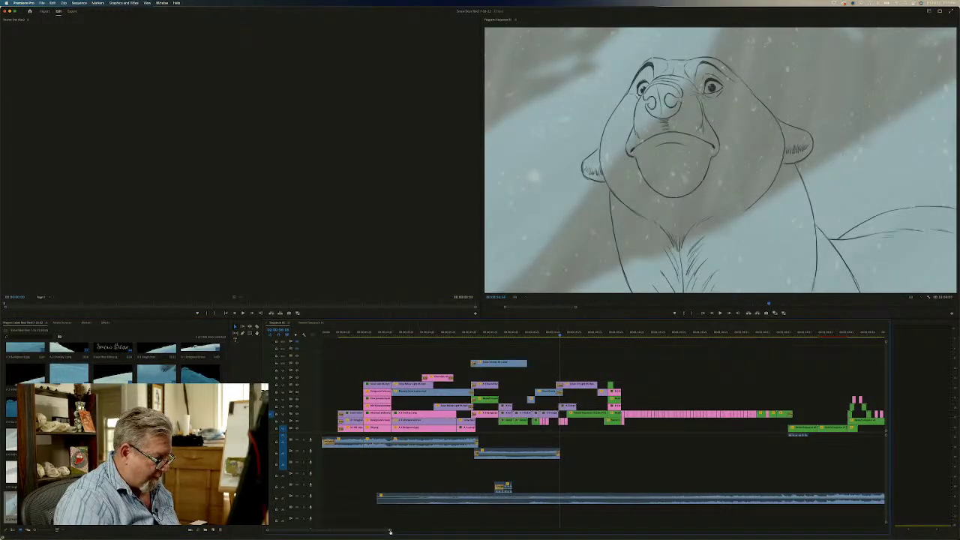
Add a Cross Dissolve at the end of the new close-up clip and lengthen it toward the clip's start.
drag(390, 531, 344, 520)
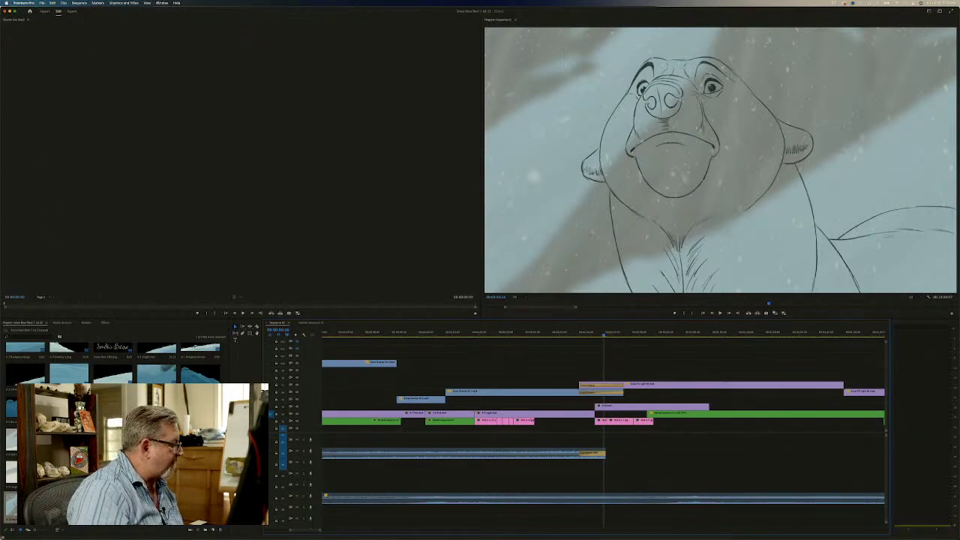
click(106, 323)
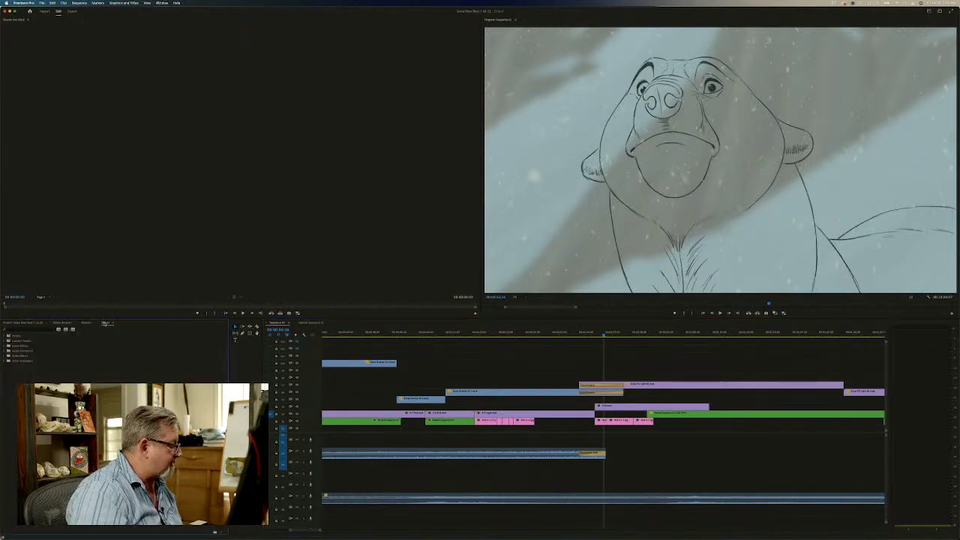
click(6, 361)
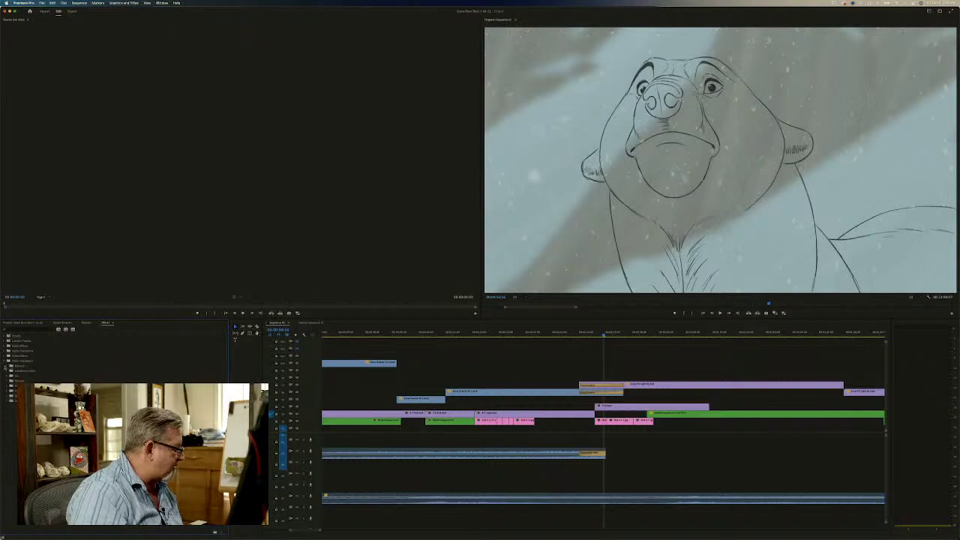
click(6, 367)
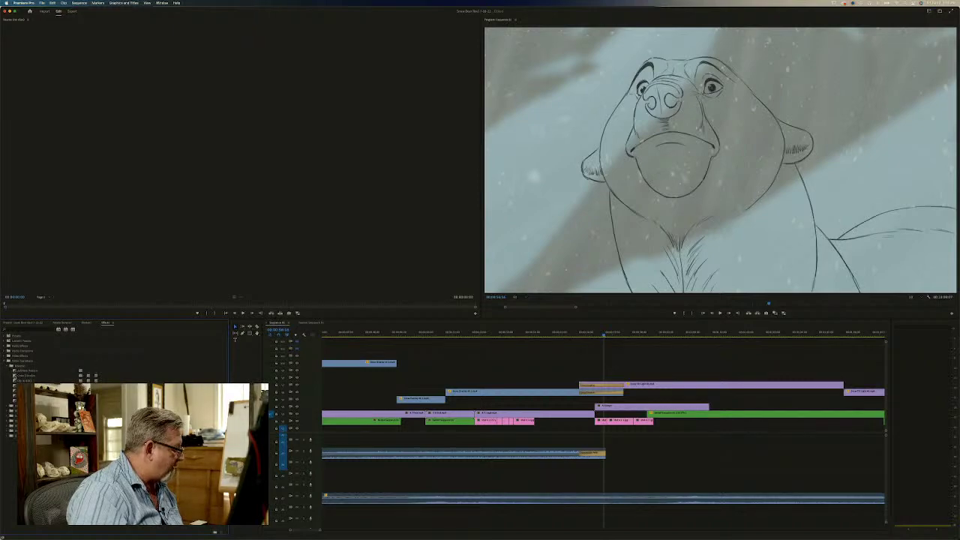
click(30, 376)
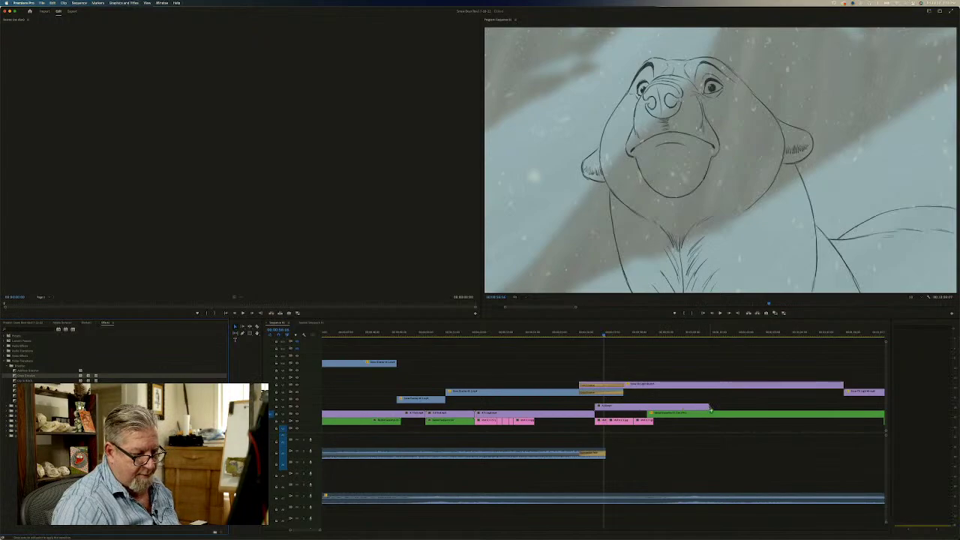
drag(711, 409, 708, 409)
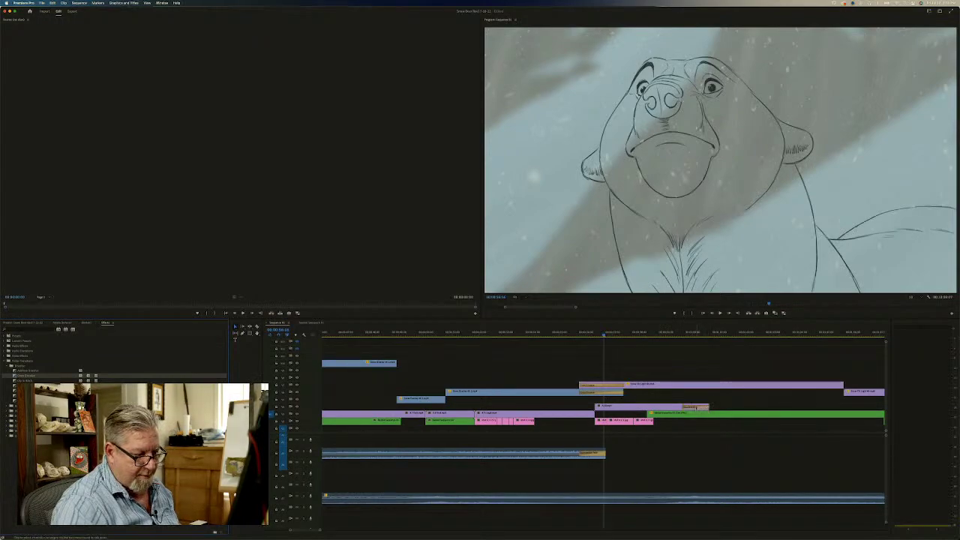
click(691, 408)
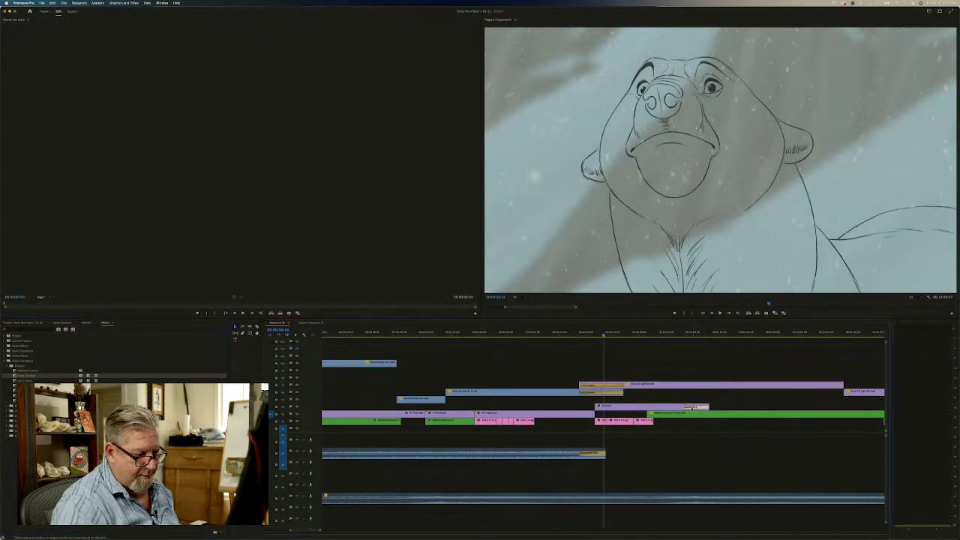
drag(681, 408, 653, 408)
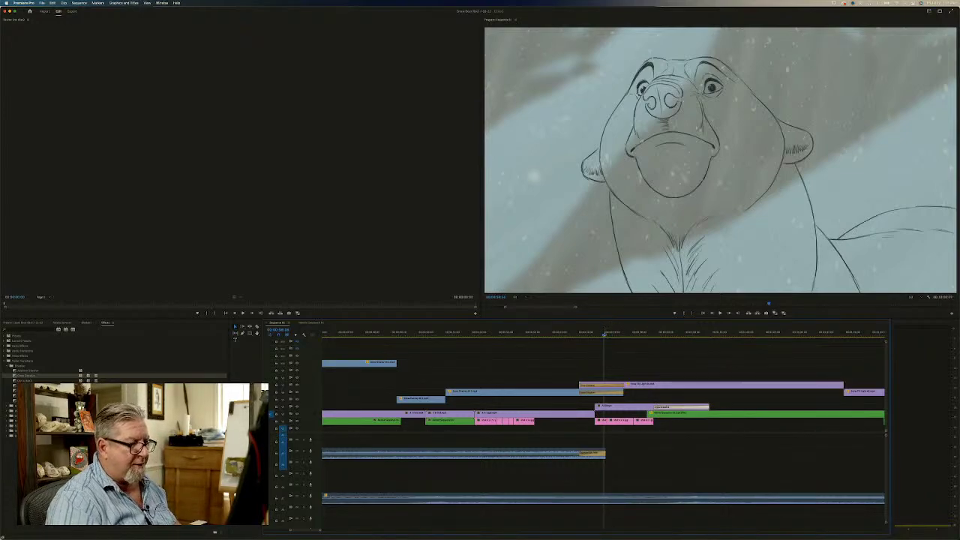
Play back the sequence from the walking bear shot through the new close-up and its dissolve.
drag(605, 333, 389, 342)
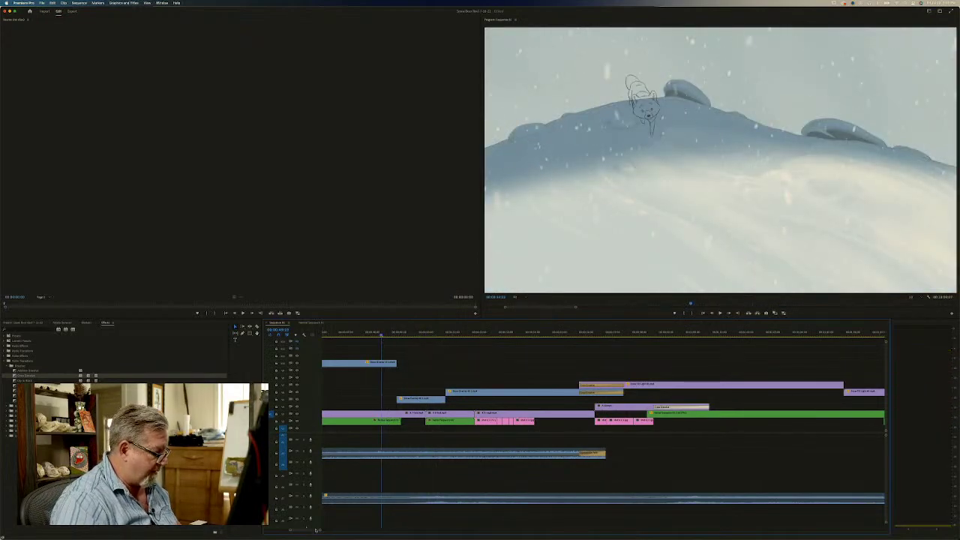
drag(320, 531, 336, 530)
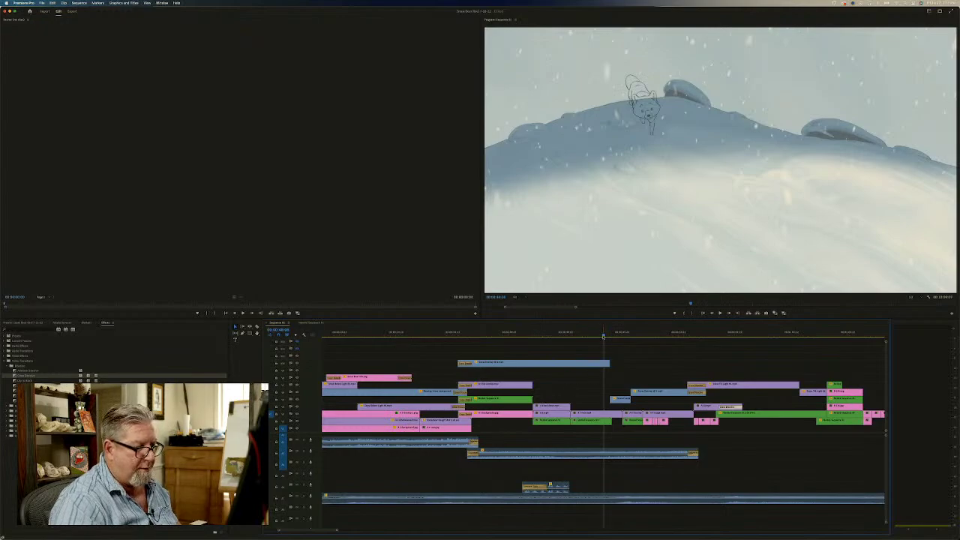
drag(603, 336, 533, 347)
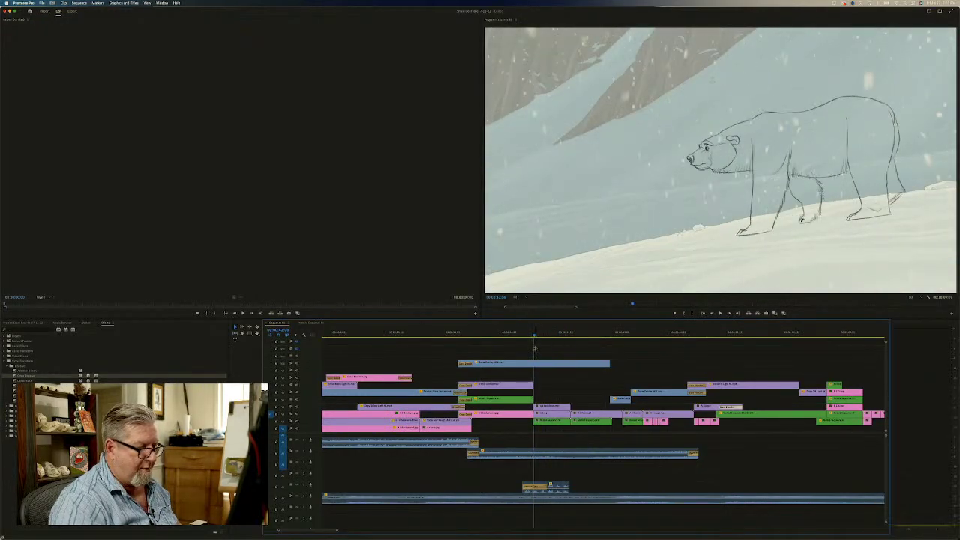
click(719, 313)
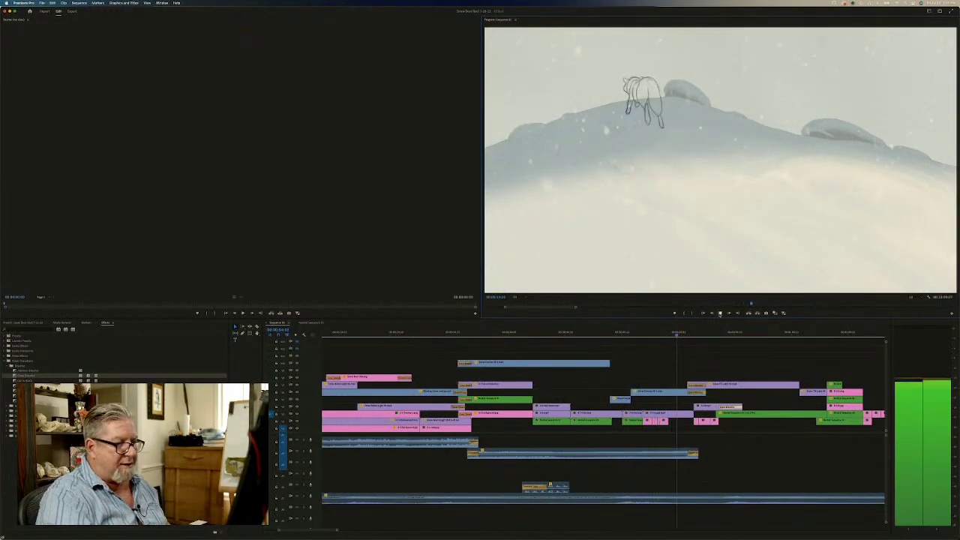
click(720, 314)
Return to the walking bear shot and view its frame enlarged before restoring the editing layout.
click(494, 306)
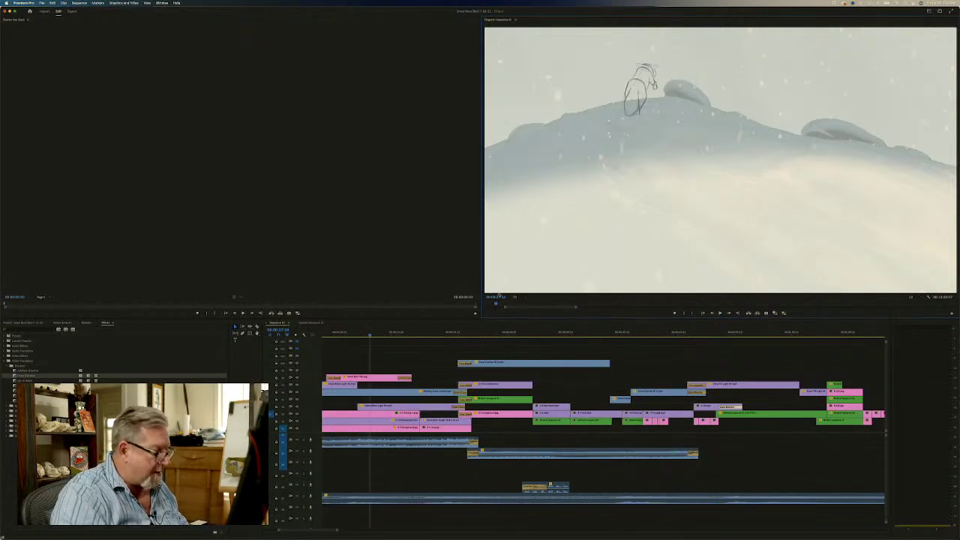
click(543, 337)
drag(543, 336, 538, 335)
click(516, 283)
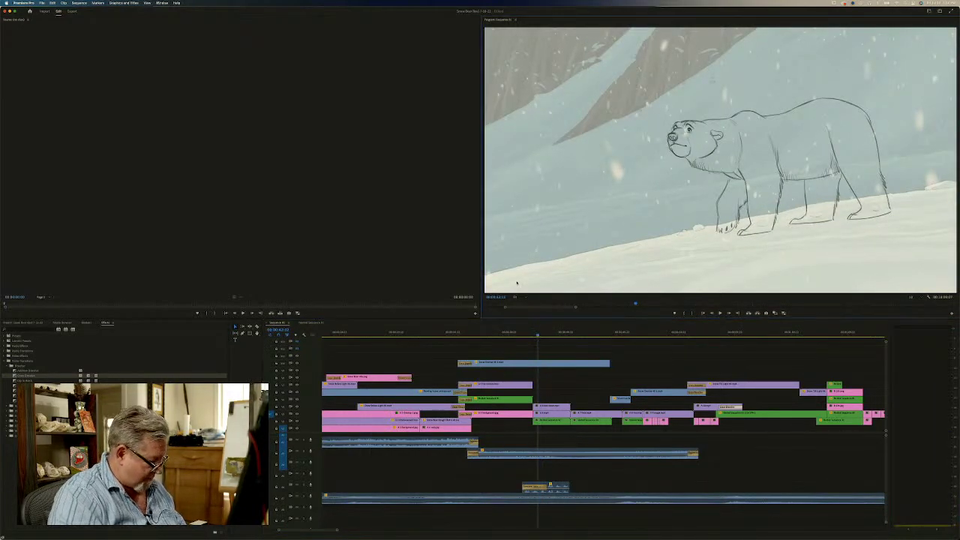
key(grave)
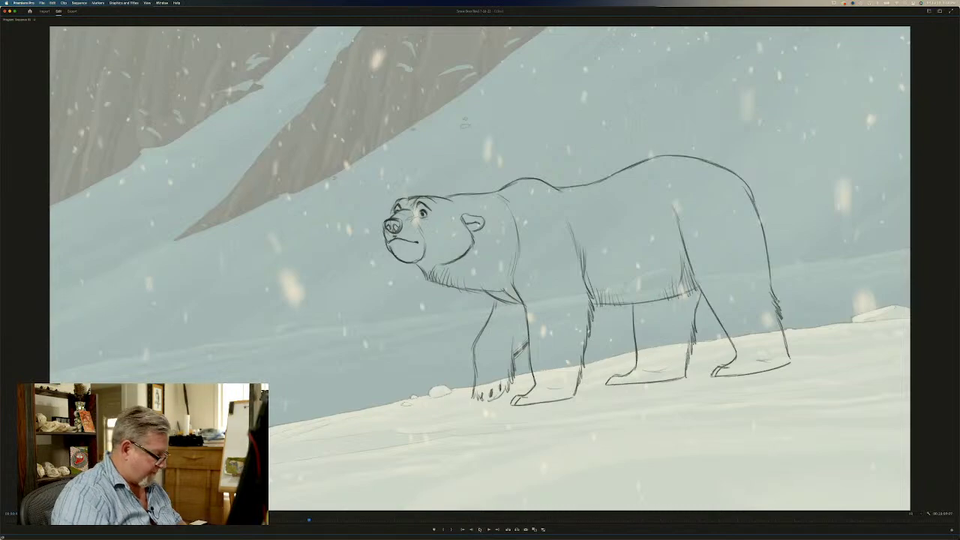
key(grave)
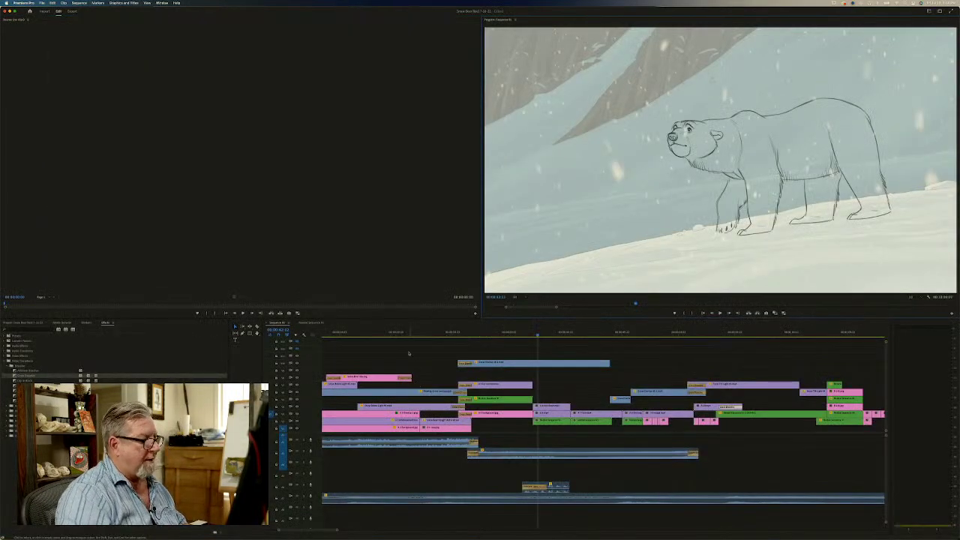
Quit Premiere Pro and check the list of running applications in the Force Quit window before closing it.
click(24, 3)
click(44, 69)
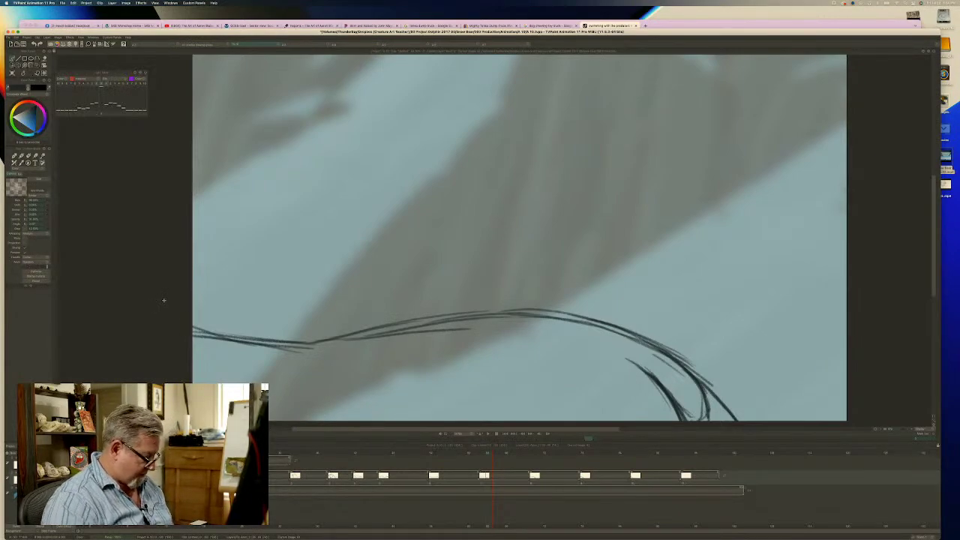
key(super+alt+Escape)
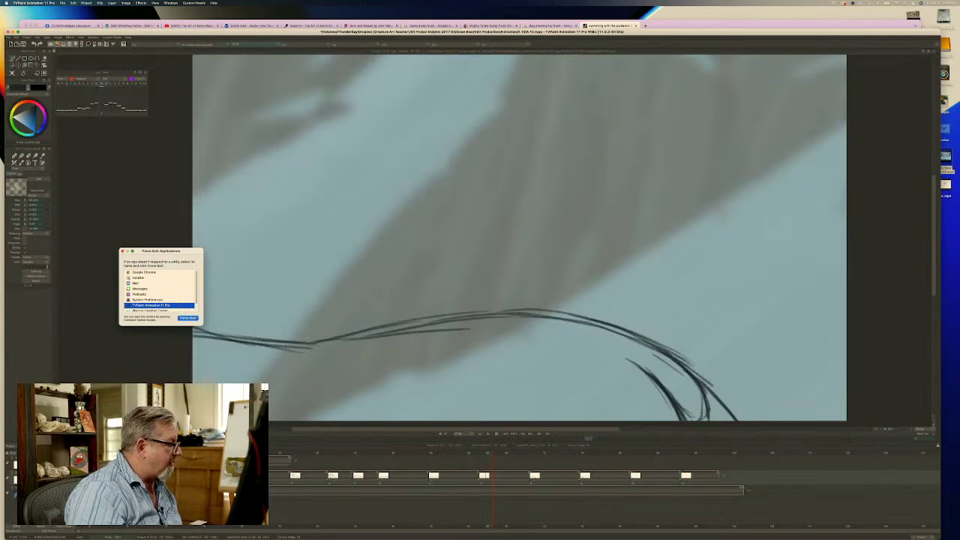
click(123, 251)
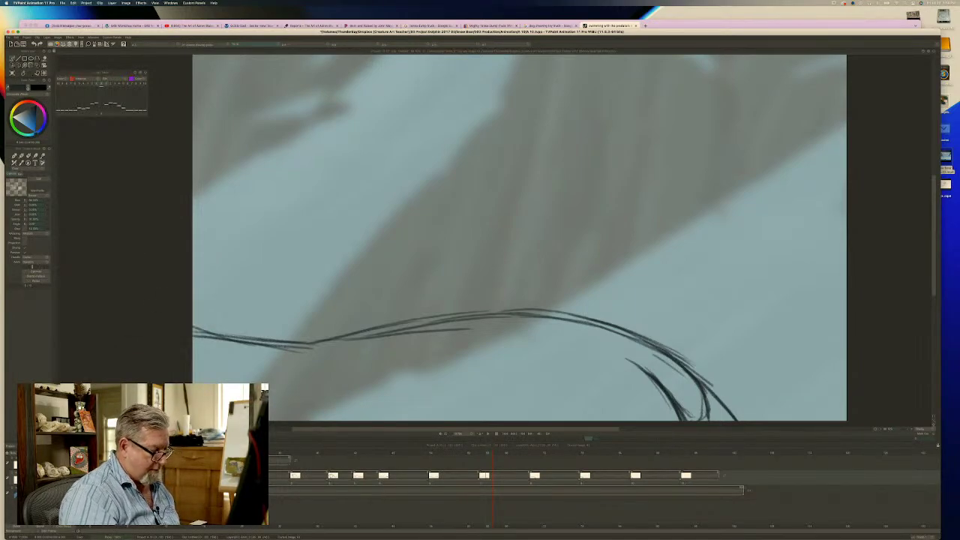
Relaunch Premiere Pro, reopen the recent Snow Bear reel project, and dismiss the missing effects warning.
mouse_move(461, 537)
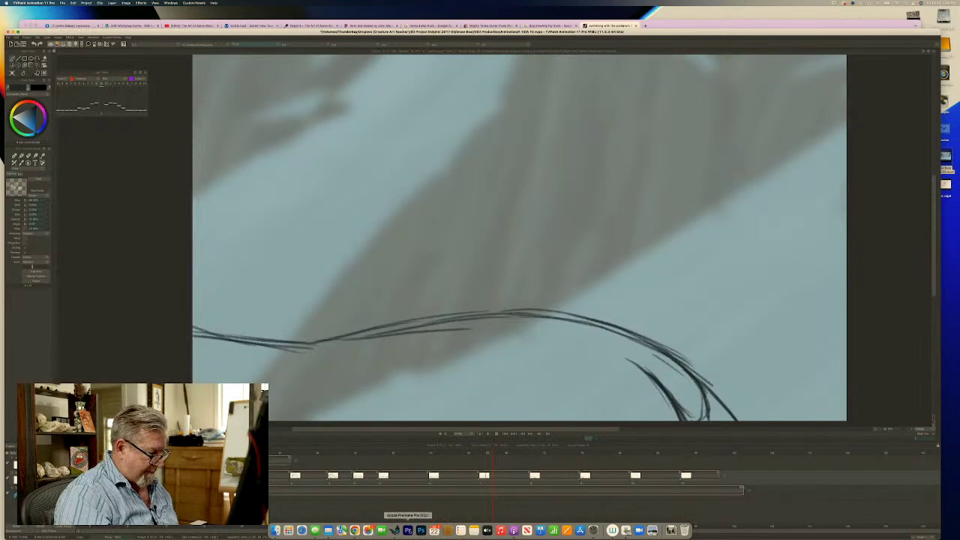
click(408, 531)
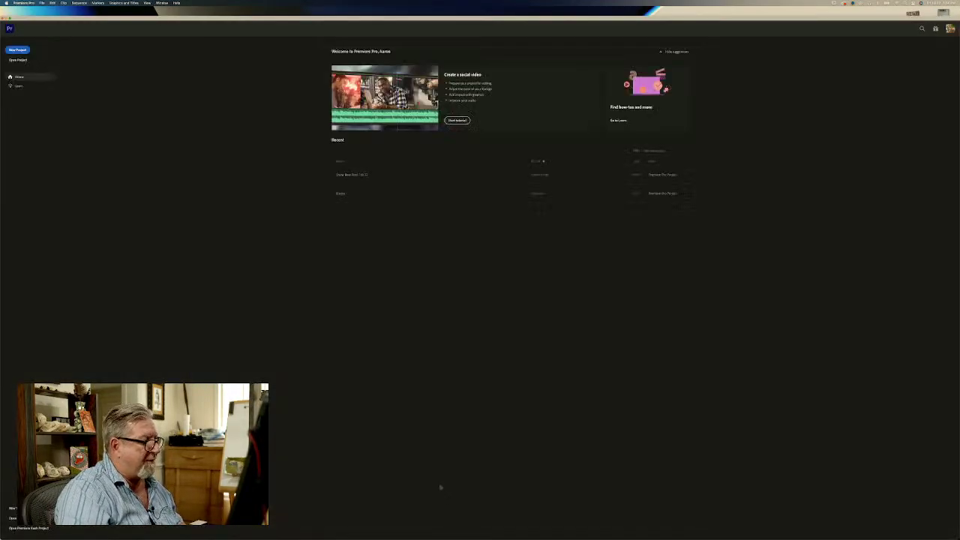
click(385, 174)
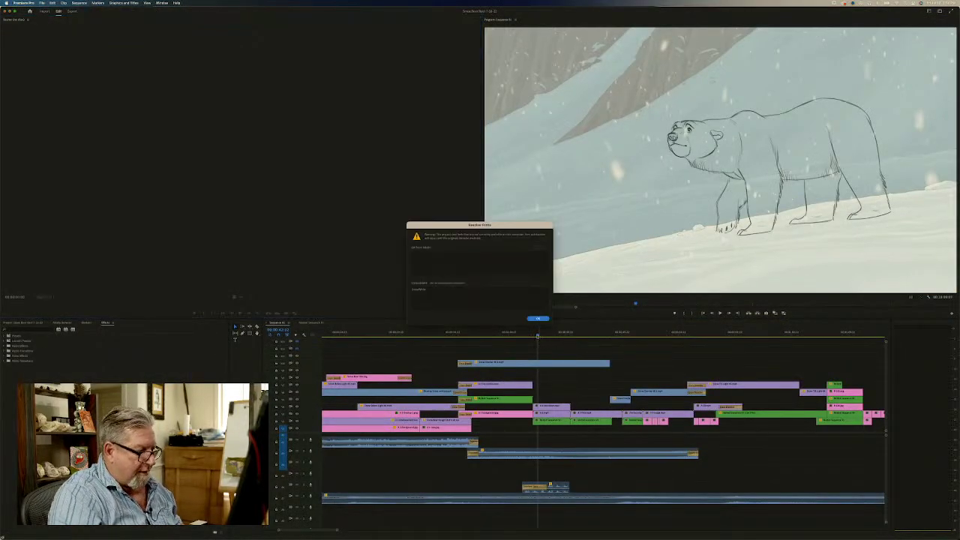
click(538, 319)
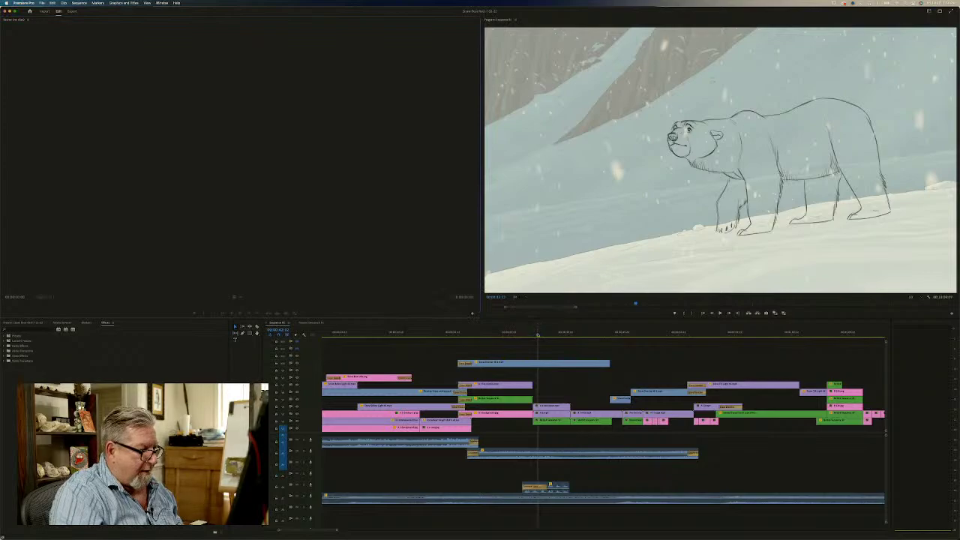
Play the sequence from the walking bear shot through the ice shot in the enlarged program view, and restore the editing layout.
click(536, 336)
key(space)
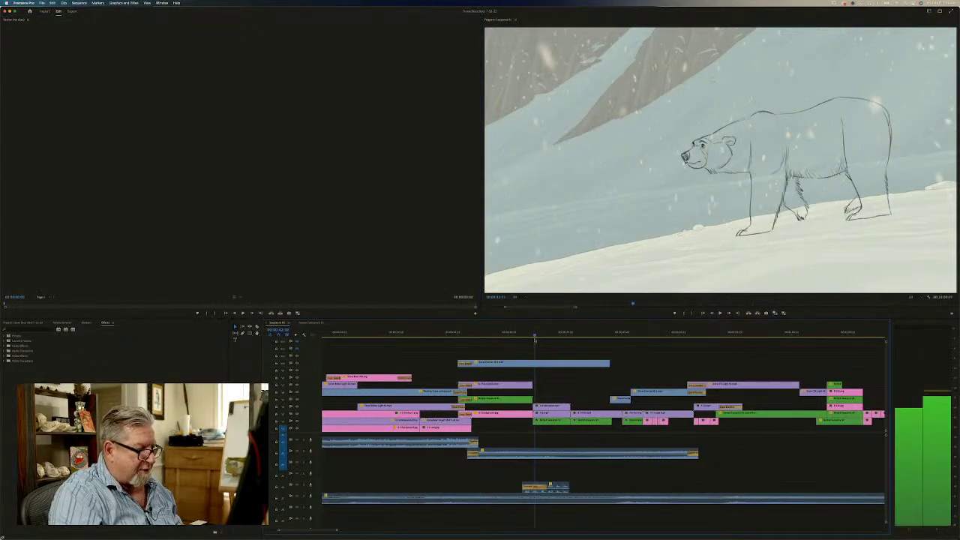
key(space)
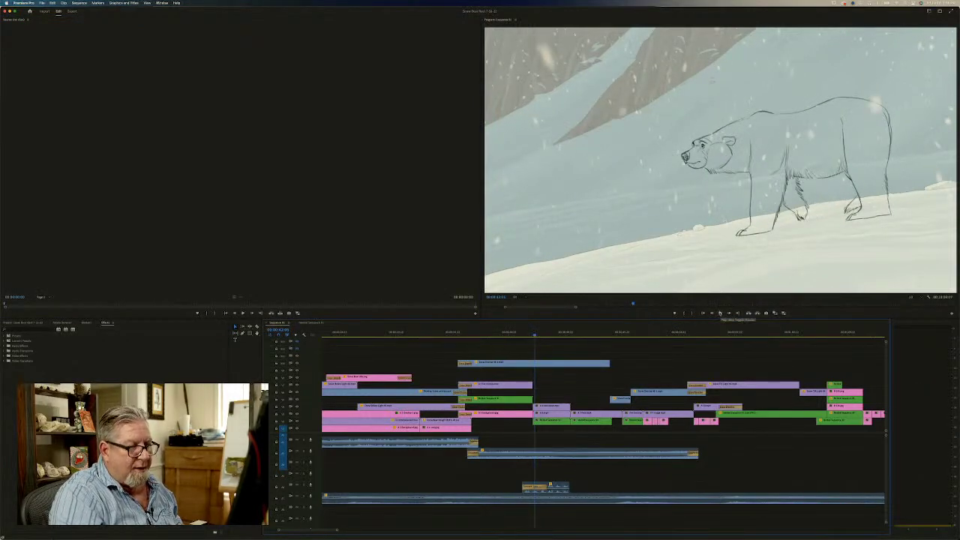
click(720, 312)
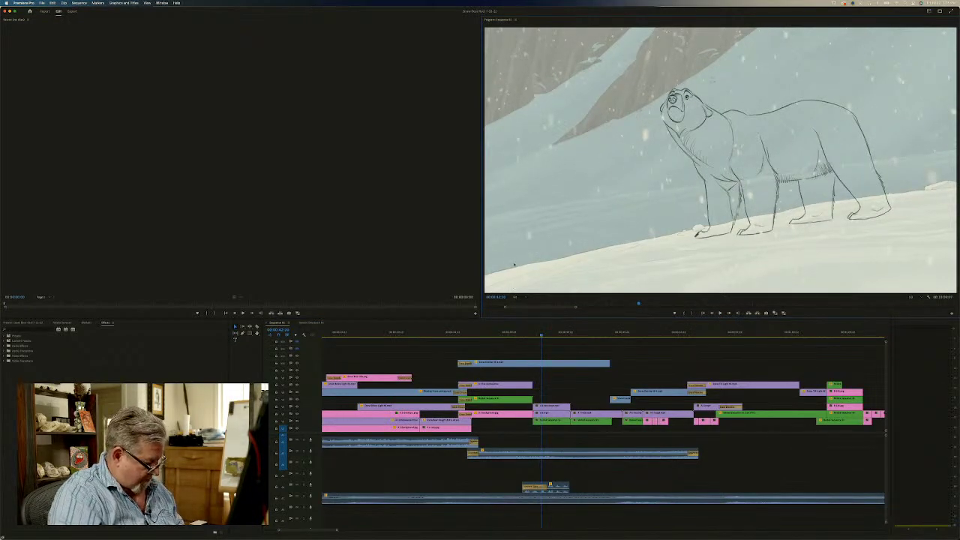
key(grave)
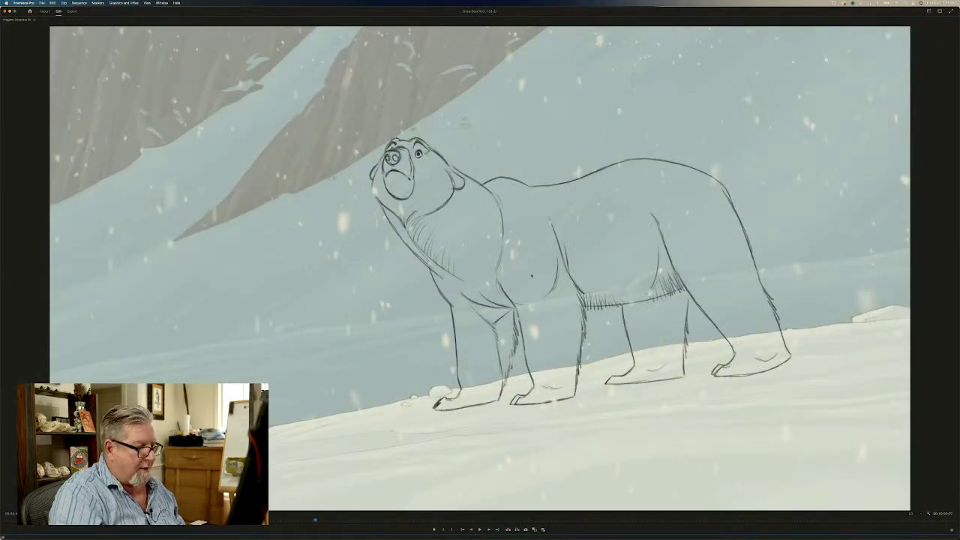
click(480, 530)
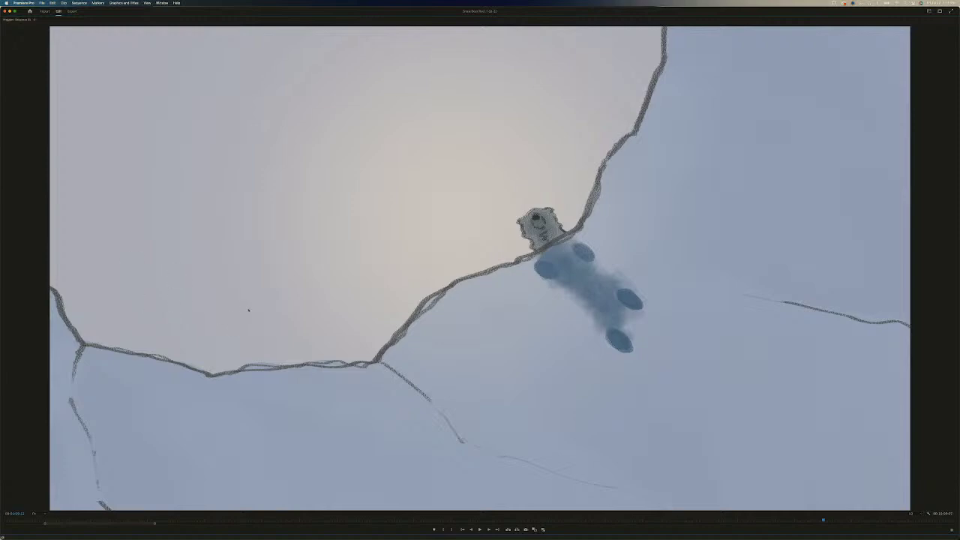
key(grave)
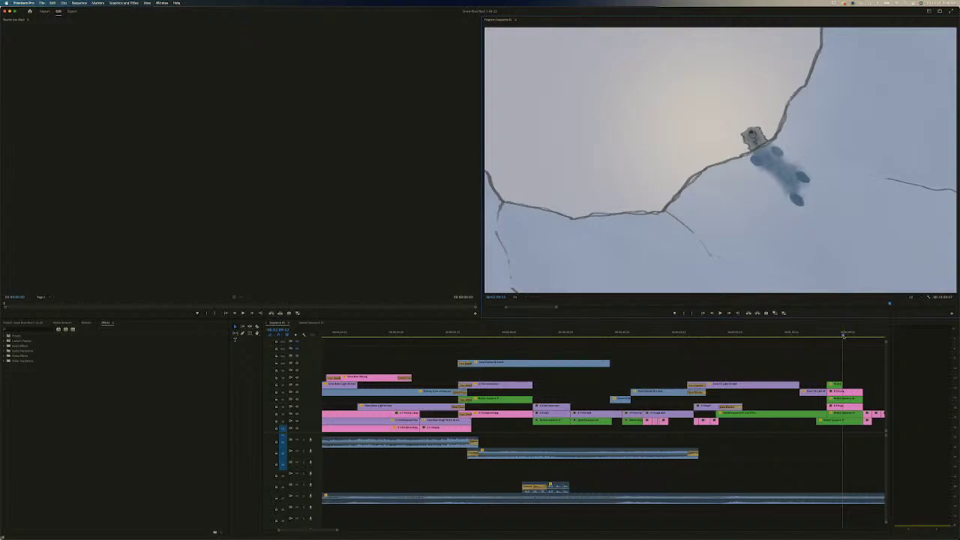
Return the playhead to the start of the walking bear shot, replay from there, and quit Premiere Pro.
mouse_move(843, 336)
mouse_down()
mouse_move(665, 341)
mouse_move(573, 373)
mouse_move(534, 400)
mouse_up()
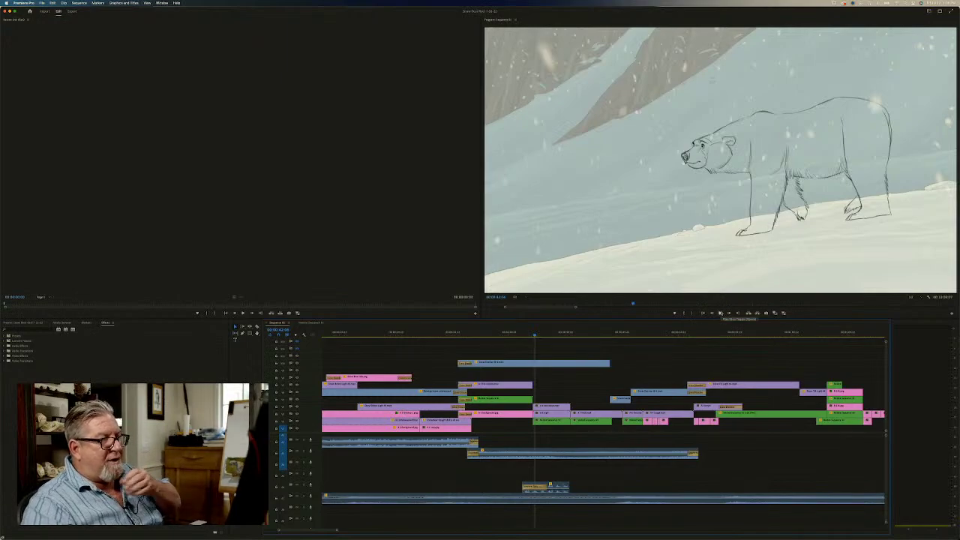
click(720, 313)
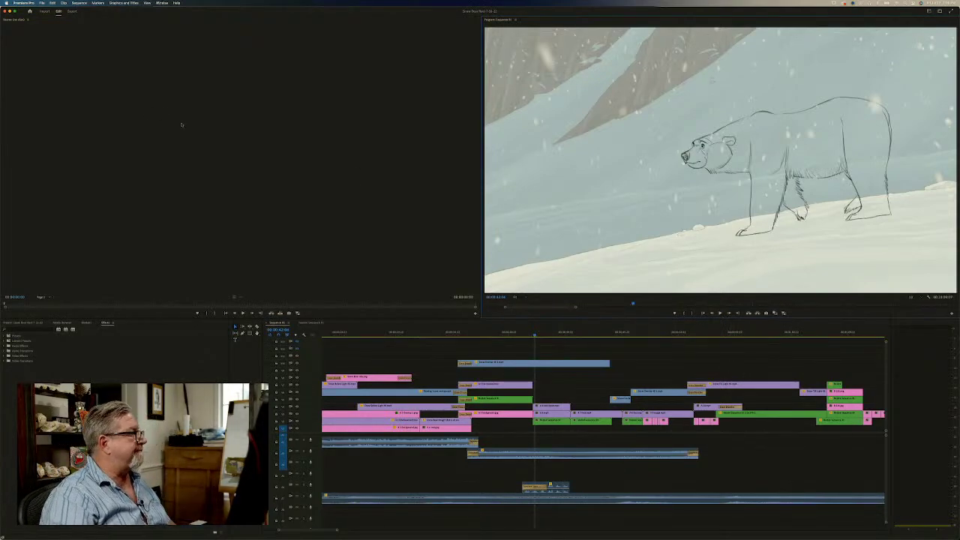
click(22, 3)
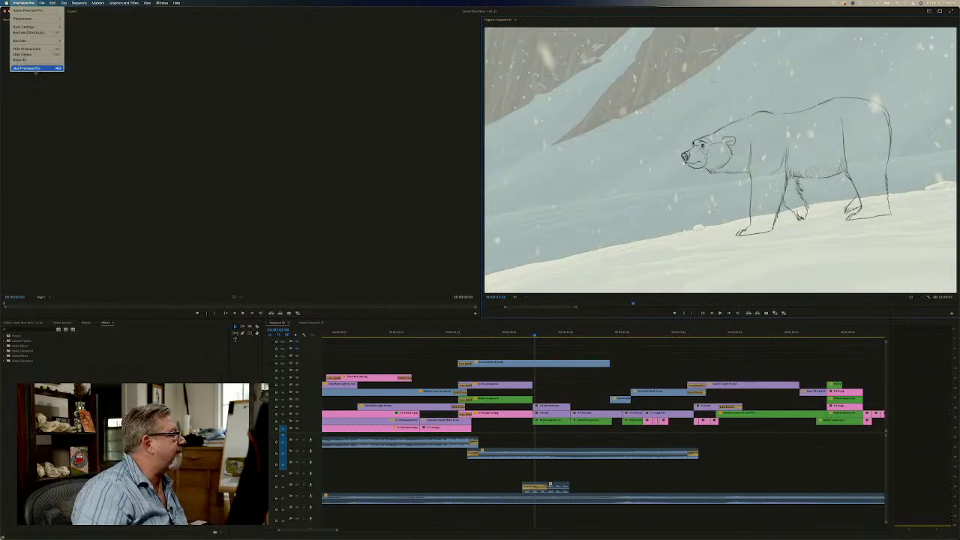
click(30, 67)
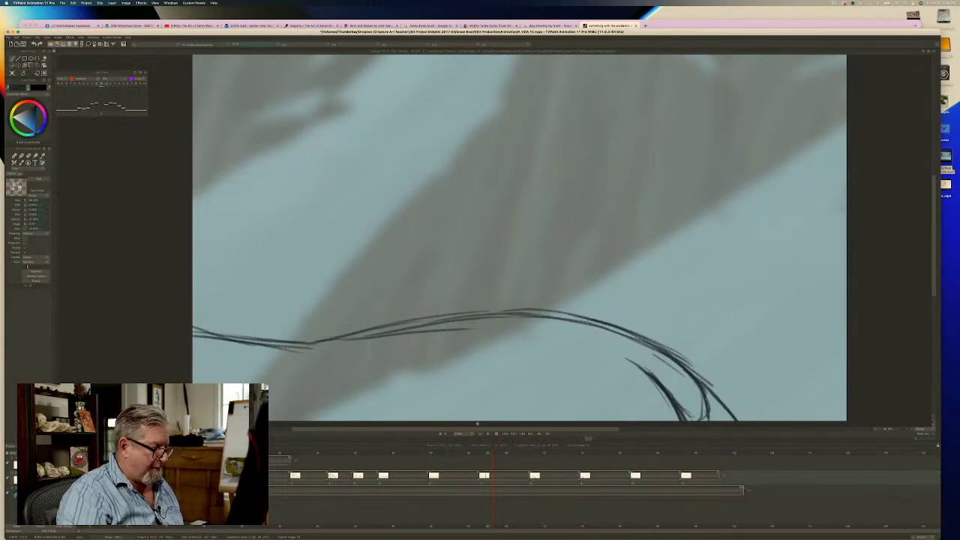
Scrub back through the bear close-up in TVPaint and play its animation to review the motion.
drag(489, 452, 248, 447)
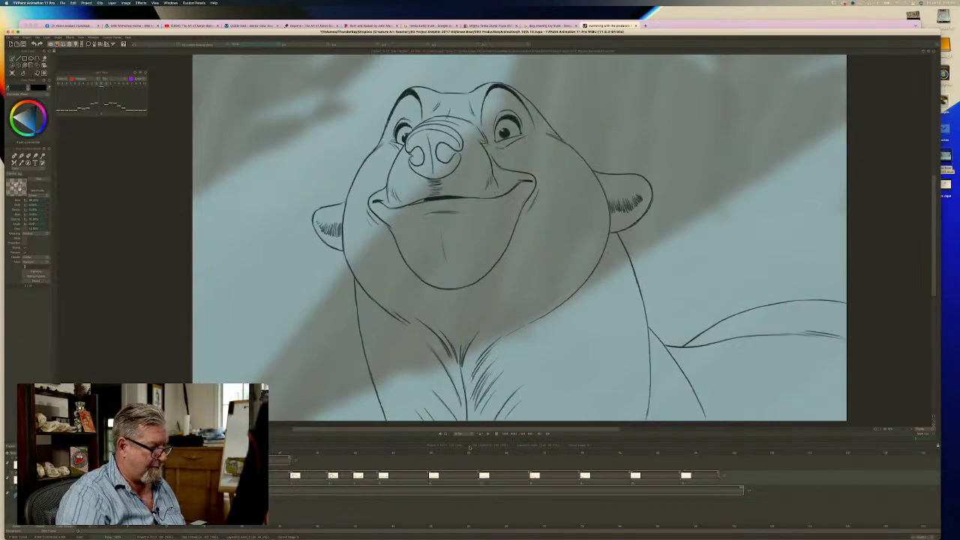
click(488, 434)
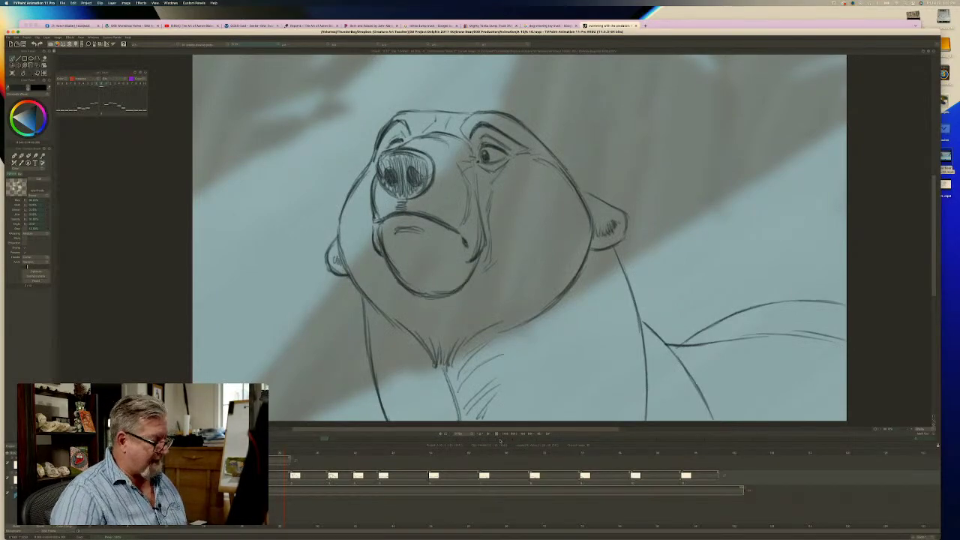
click(488, 435)
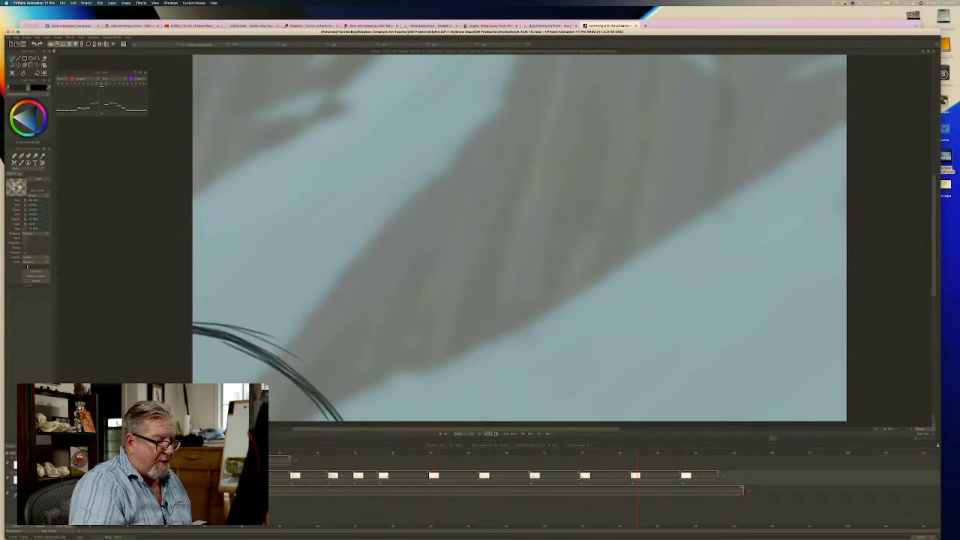
click(497, 435)
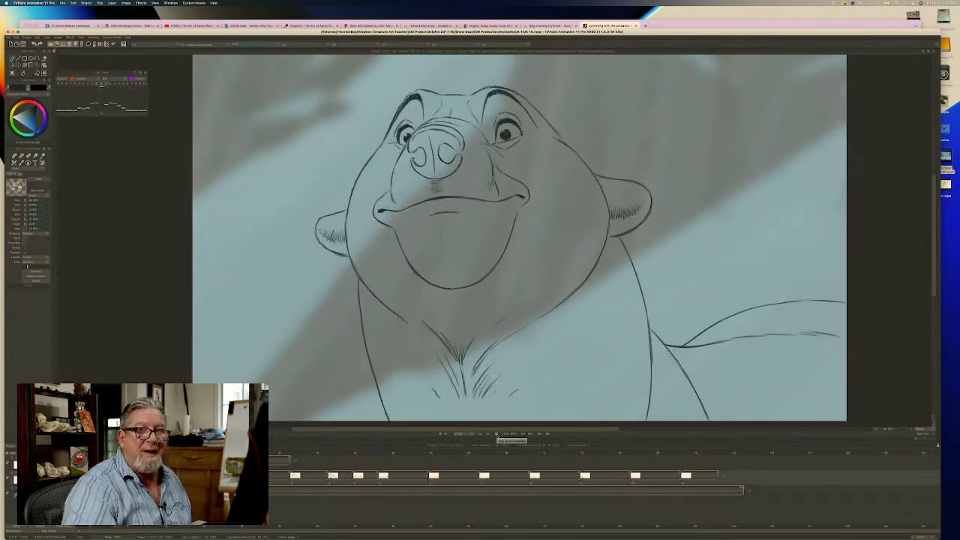